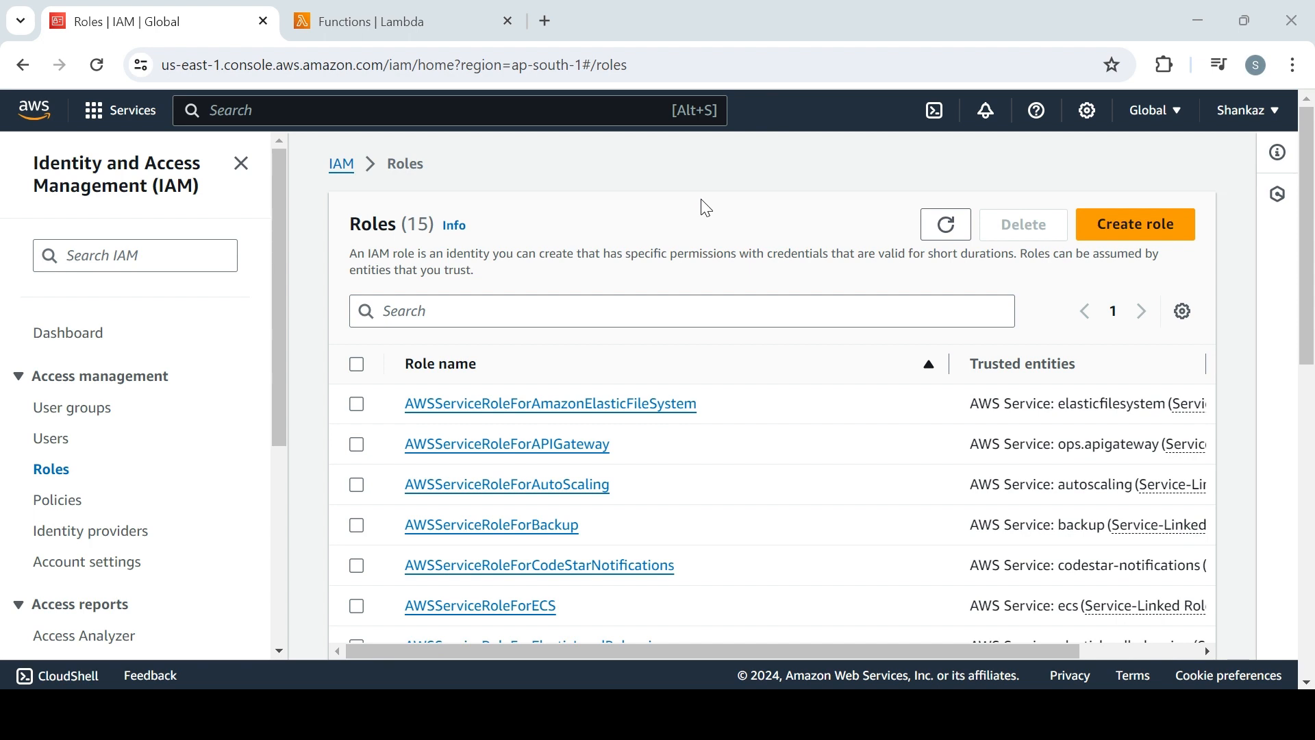
Start creating an IAM role for a trusted AWS service with Lambda as its use case, and proceed to its permissions
{"action": "left_click", "coordinate": [1171, 233]}
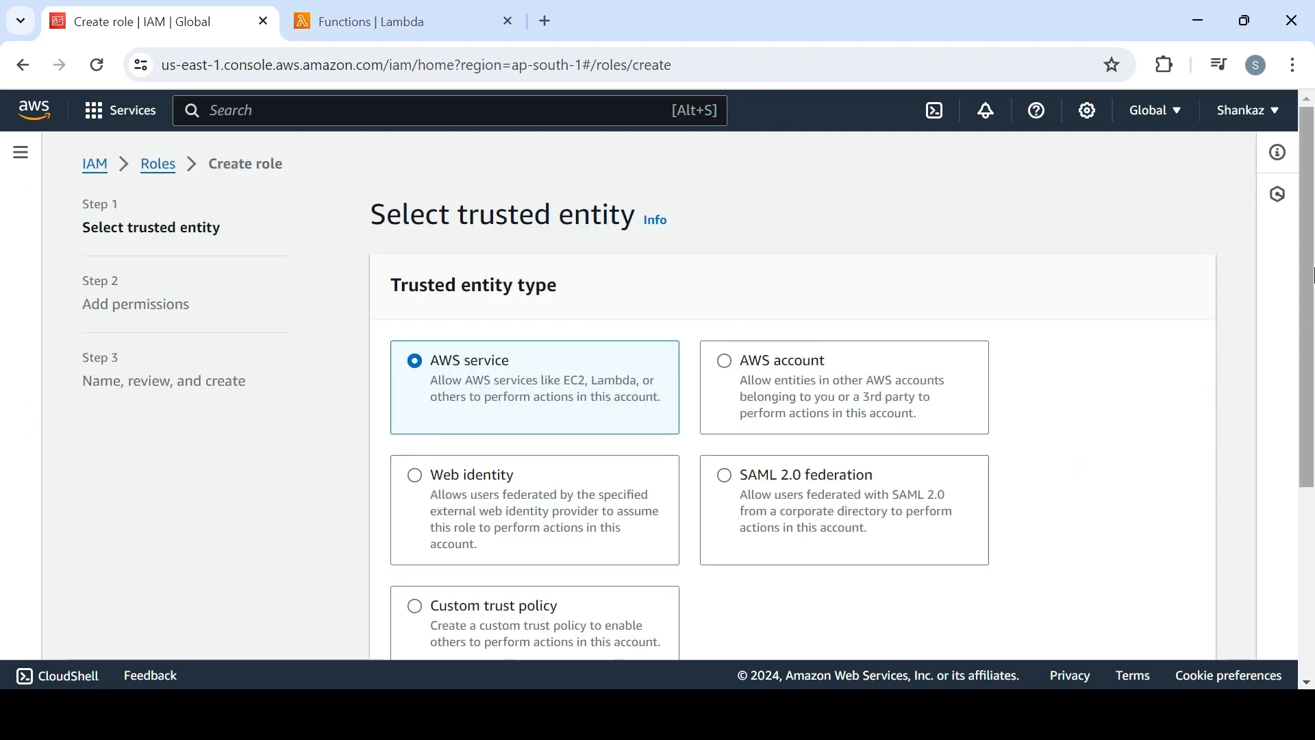
{"action": "scroll", "coordinate": [1313, 274], "scroll_direction": "down", "scroll_amount": 4}
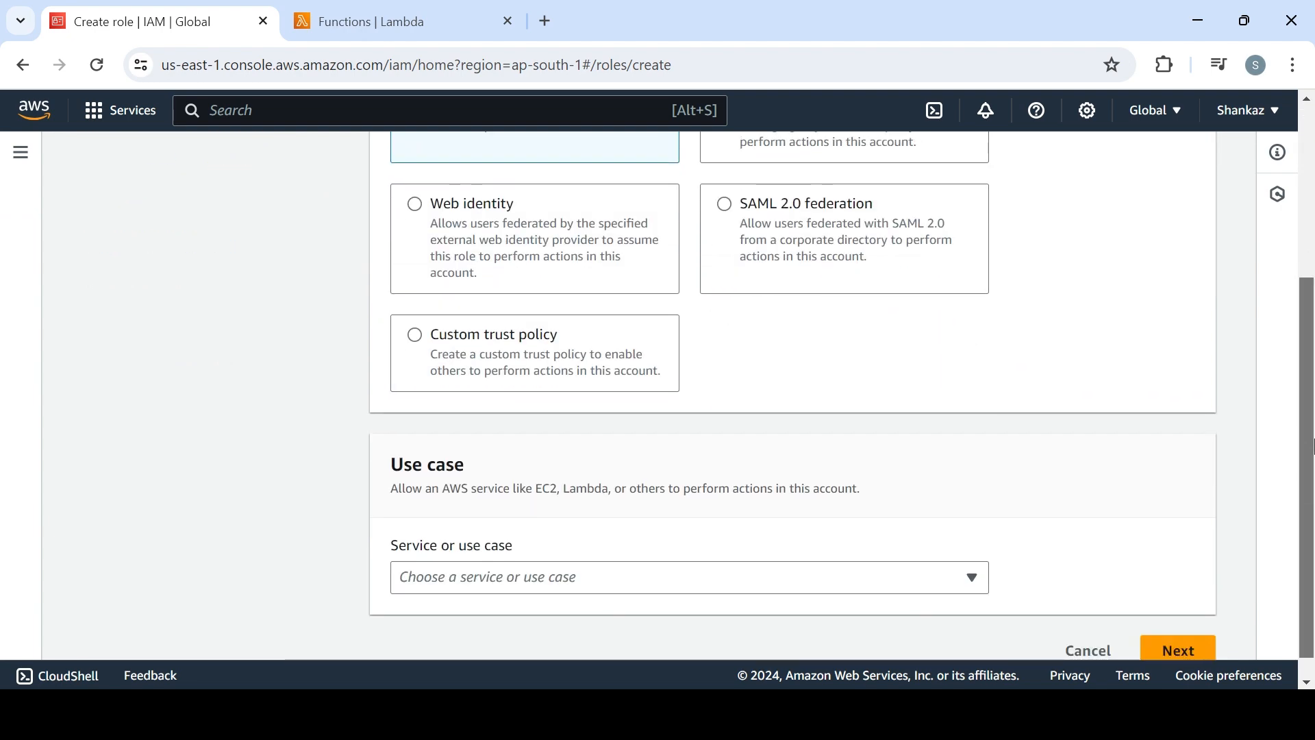
{"action": "left_click", "coordinate": [670, 593]}
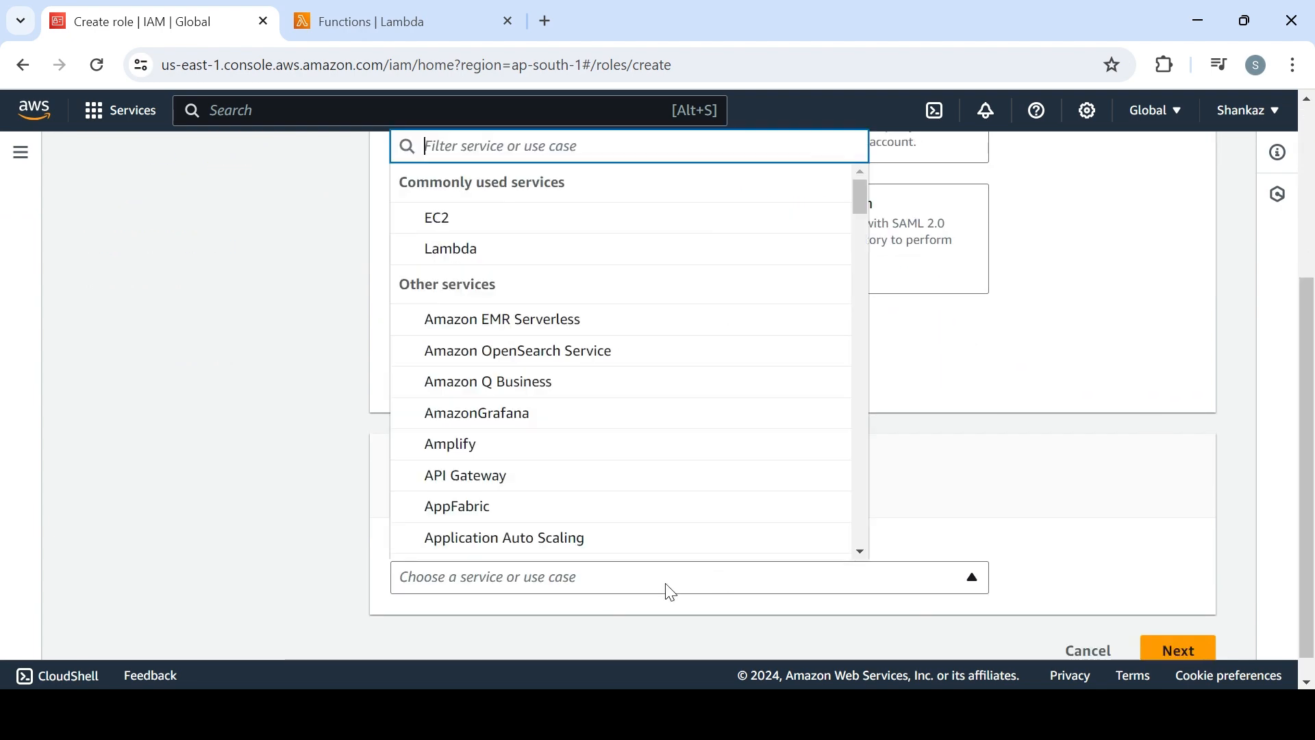
{"action": "left_click", "coordinate": [560, 264]}
{"action": "scroll", "coordinate": [1304, 479], "scroll_direction": "down", "scroll_amount": 2}
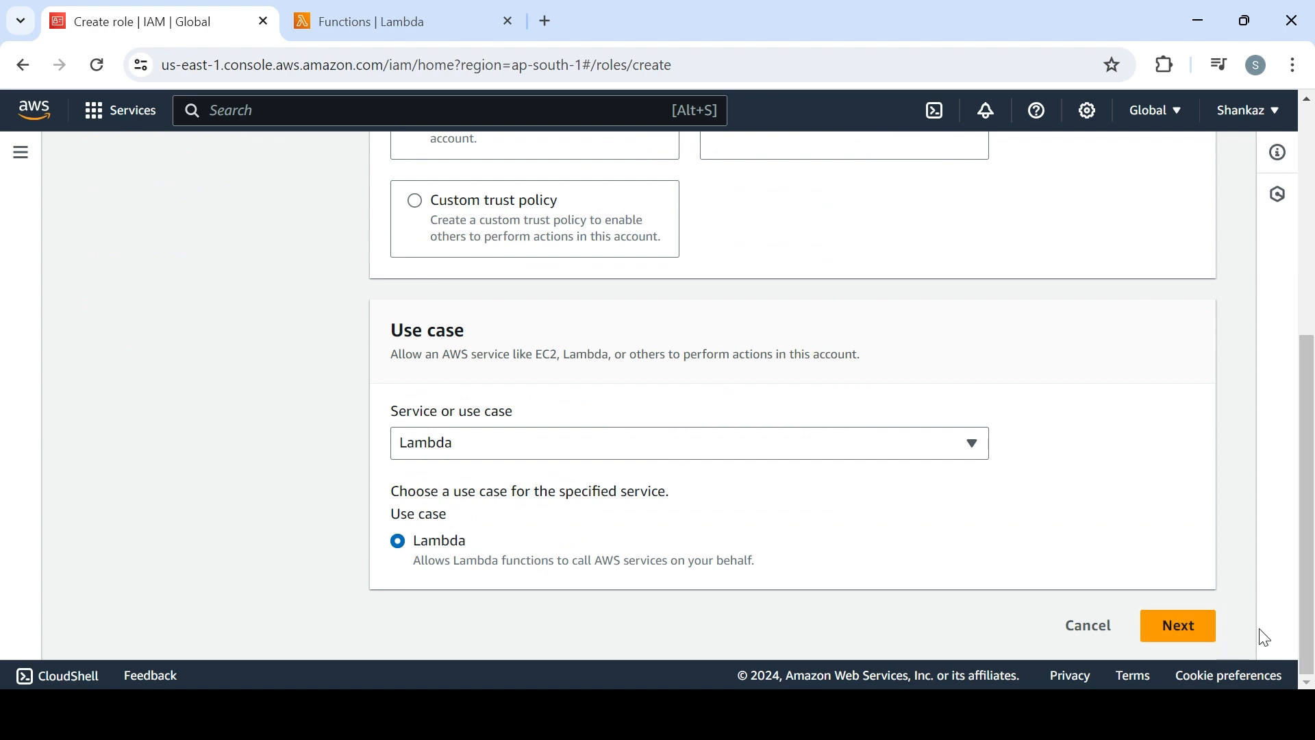
{"action": "left_click", "coordinate": [1179, 627]}
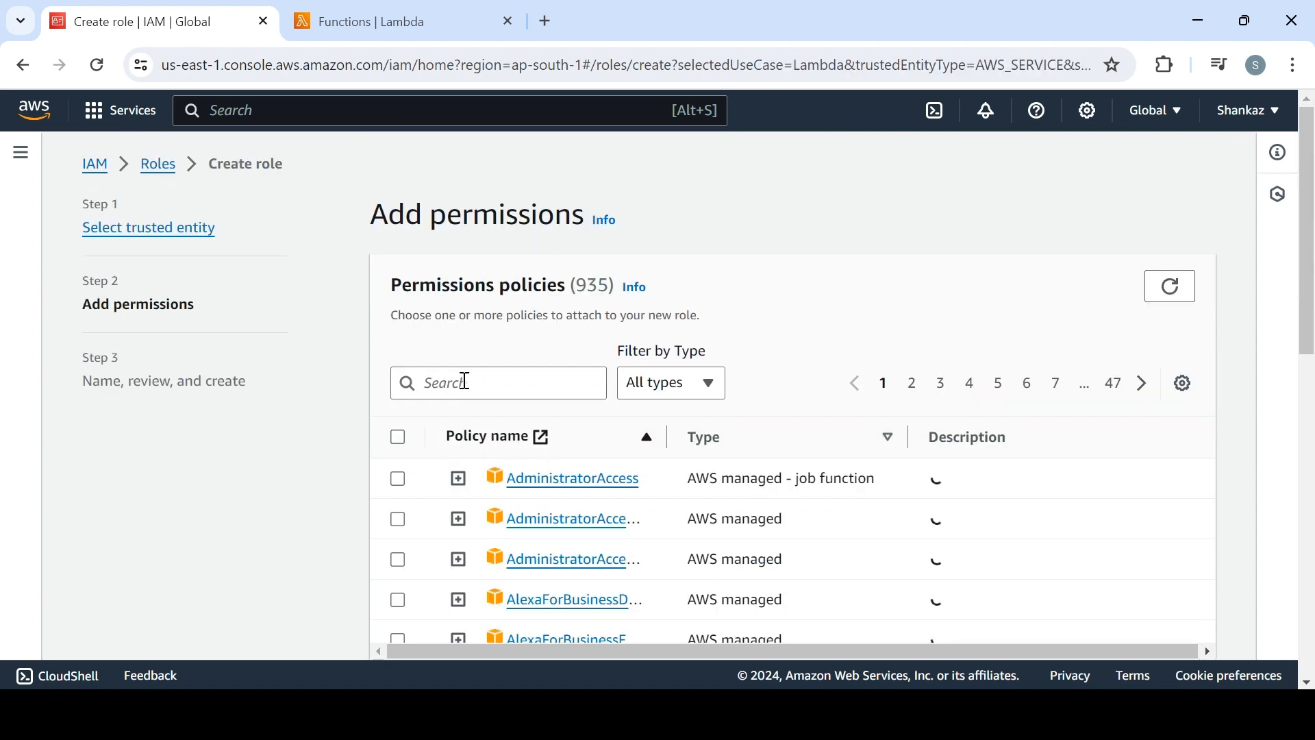
Filter the permissions policies by "iam", select IAMFullAccess for the new role, and continue to the review stage
{"action": "left_click", "coordinate": [520, 388]}
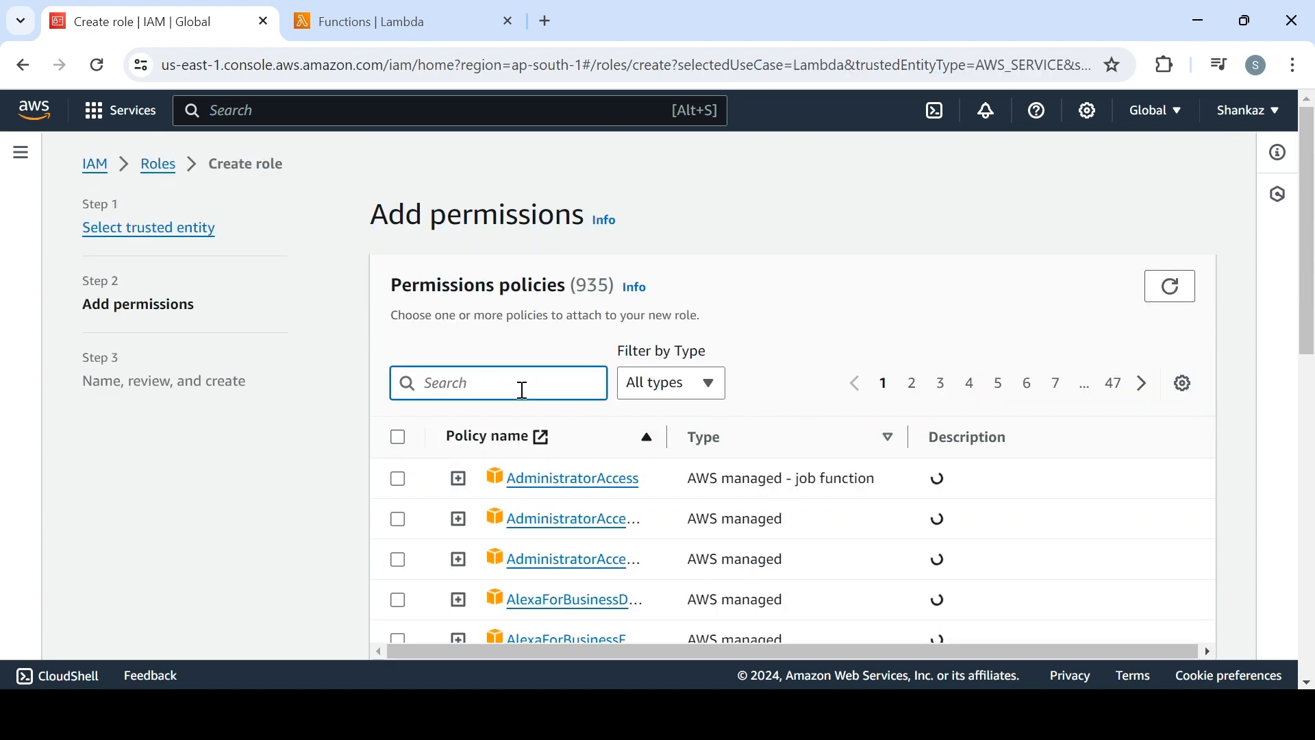
{"action": "left_click_drag", "start_coordinate": [667, 438], "coordinate": [899, 455]}
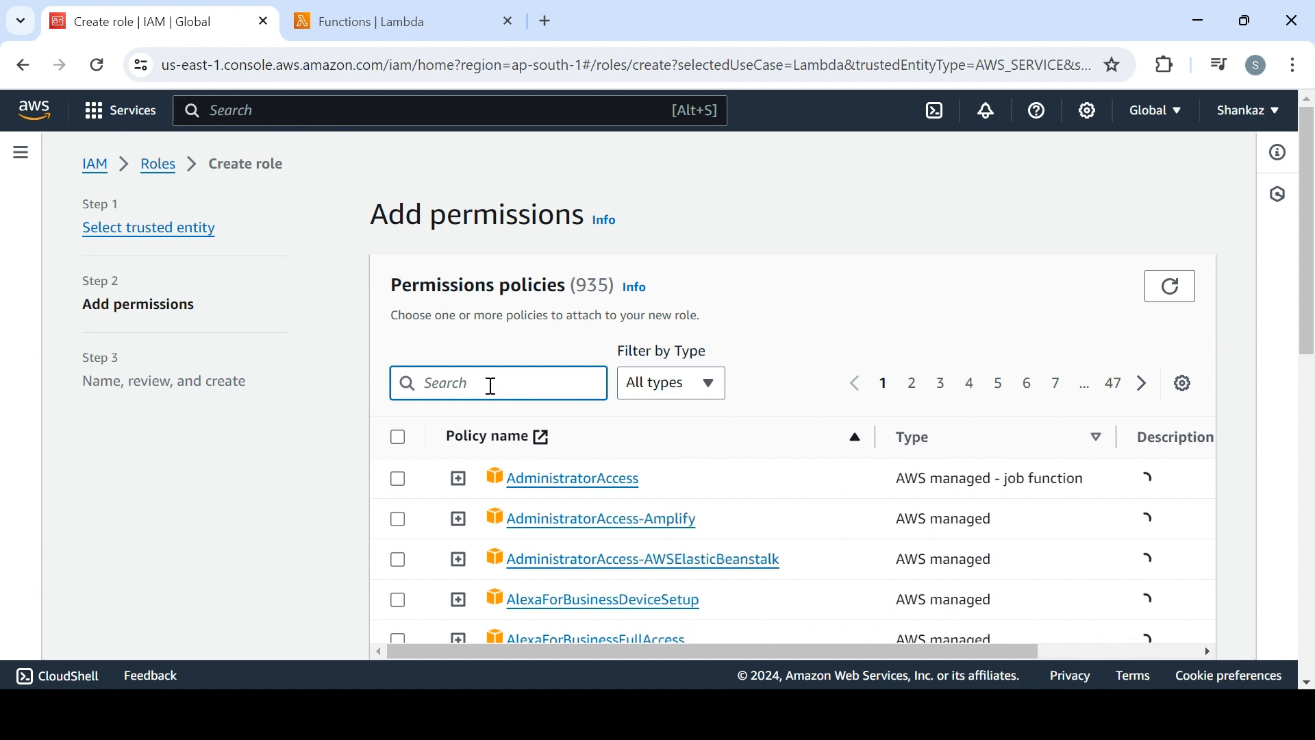
{"action": "type", "text": "iam"}
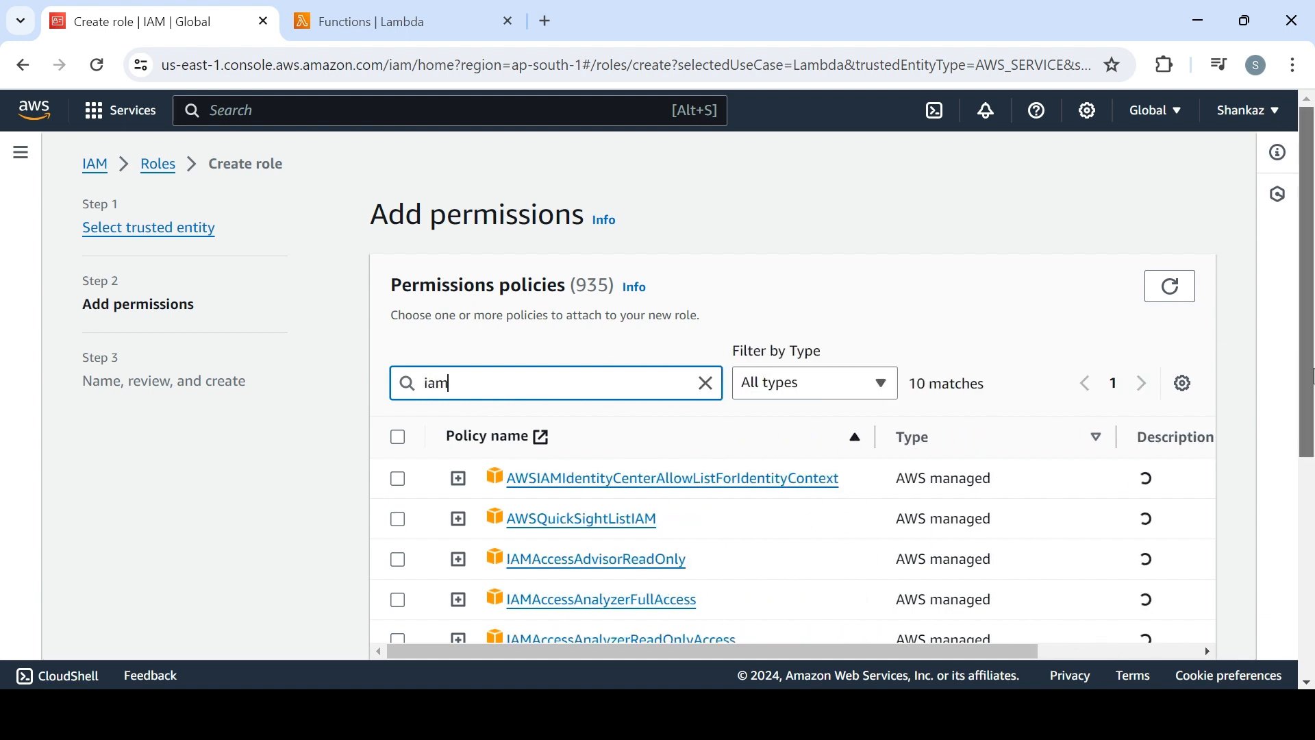
{"action": "left_click_drag", "start_coordinate": [1313, 376], "coordinate": [1312, 496]}
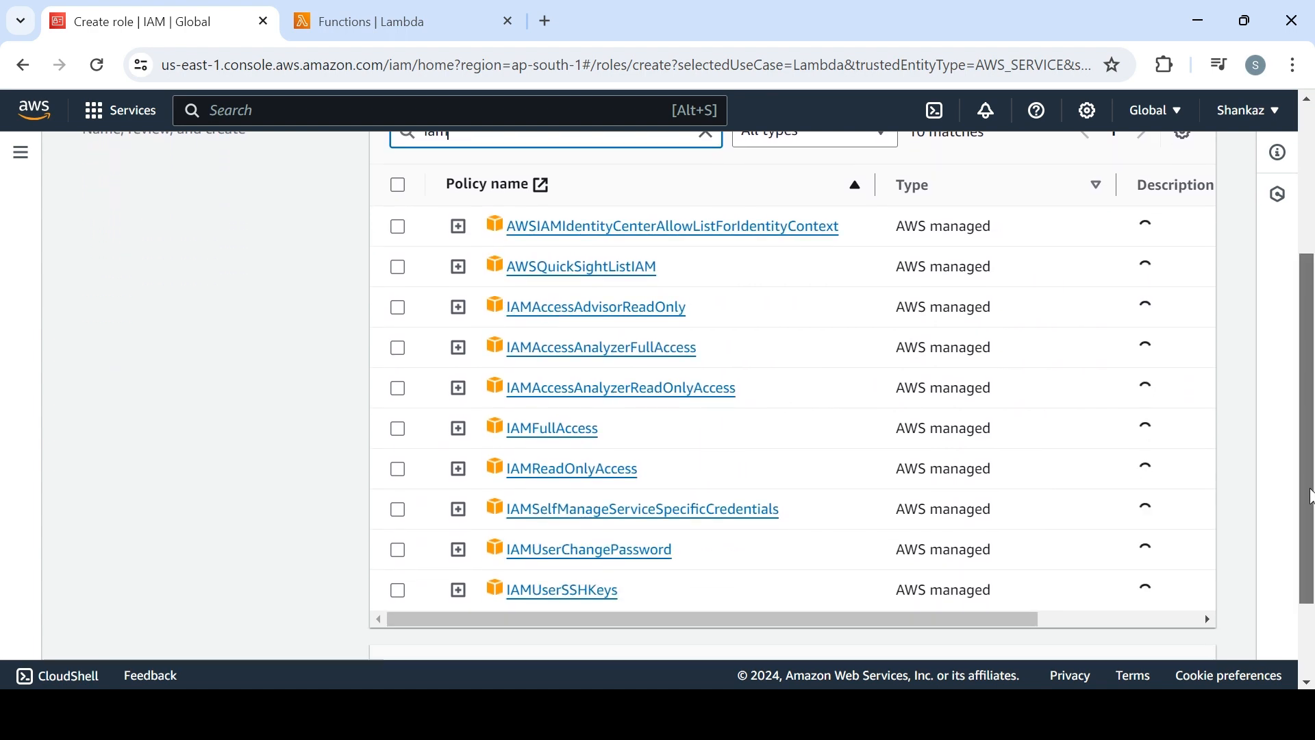
{"action": "left_click", "coordinate": [398, 432]}
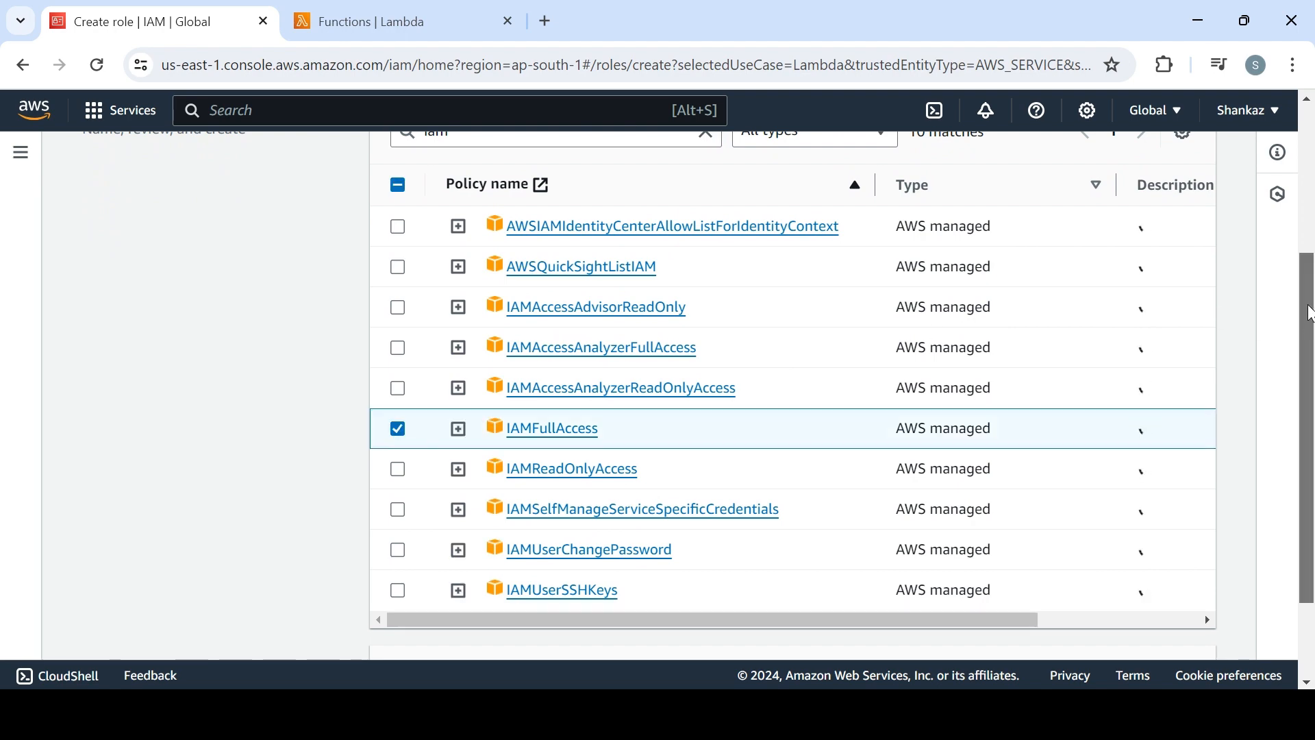
{"action": "left_click_drag", "start_coordinate": [1312, 314], "coordinate": [1312, 438]}
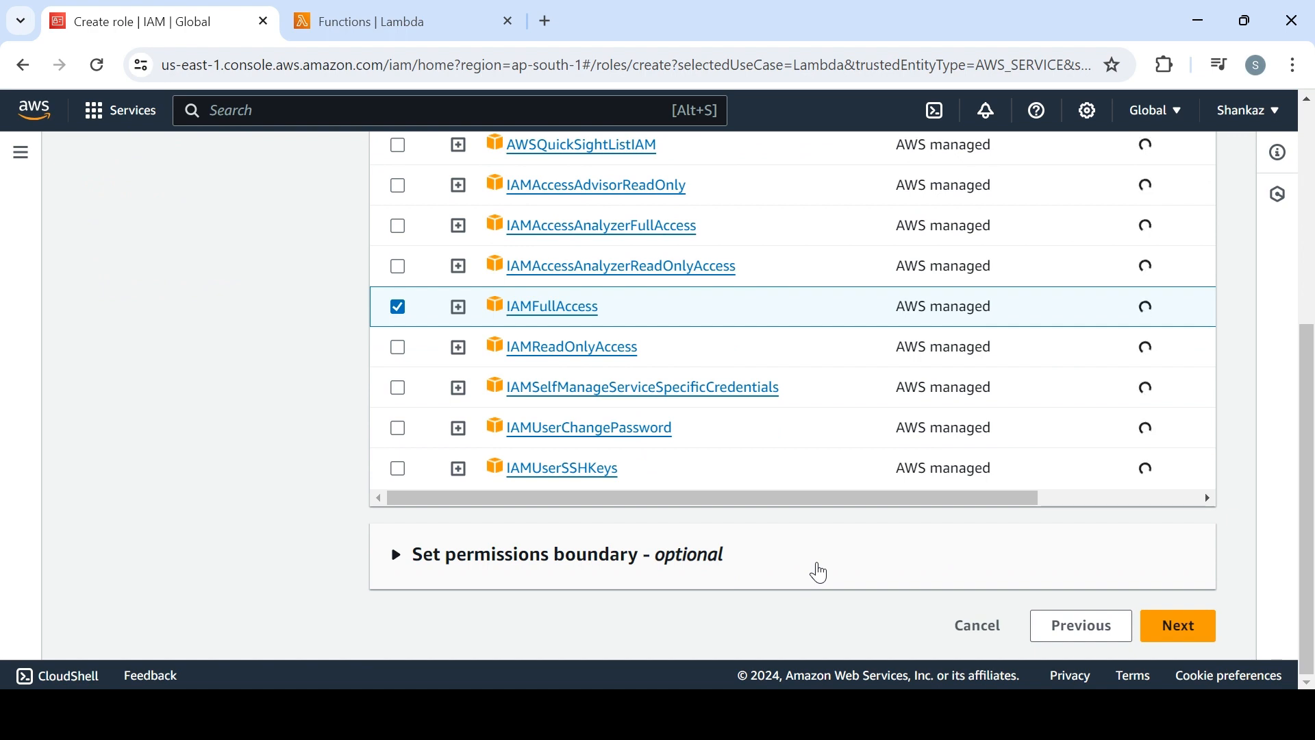
{"action": "left_click_drag", "start_coordinate": [1312, 510], "coordinate": [1312, 563]}
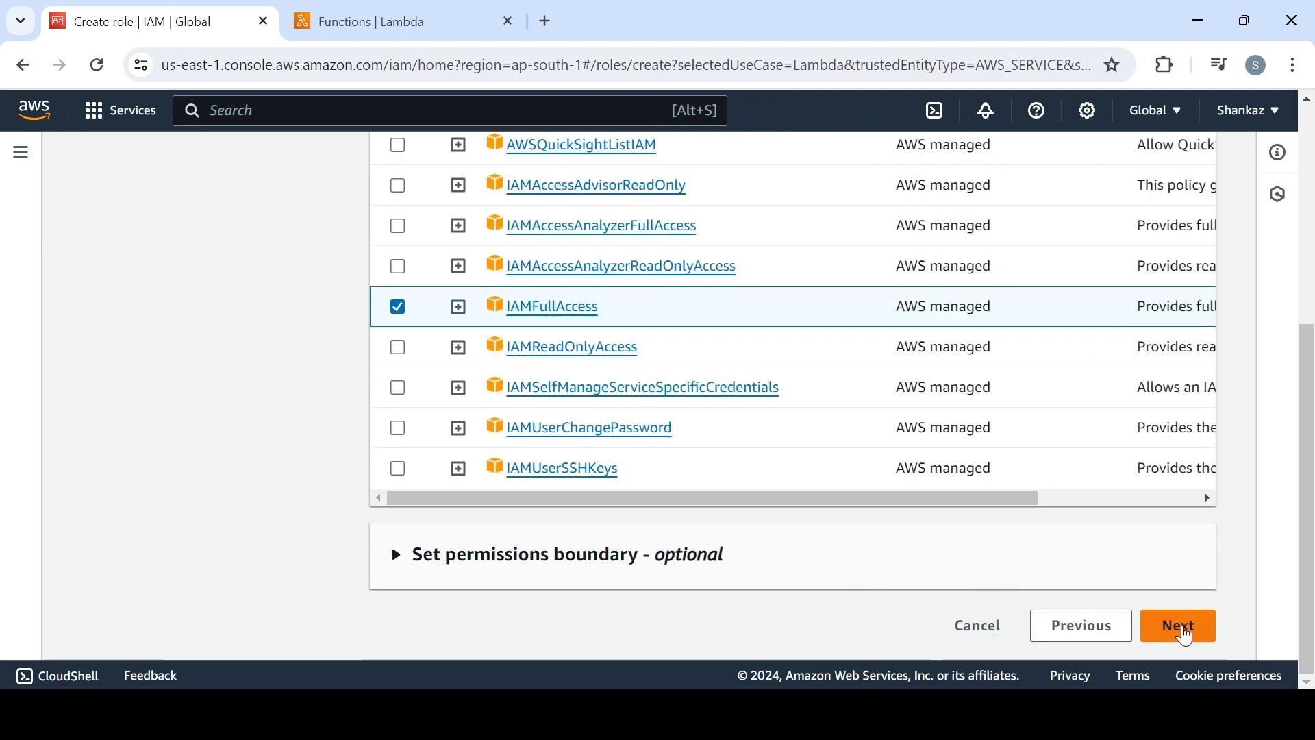
{"action": "left_click", "coordinate": [1188, 635]}
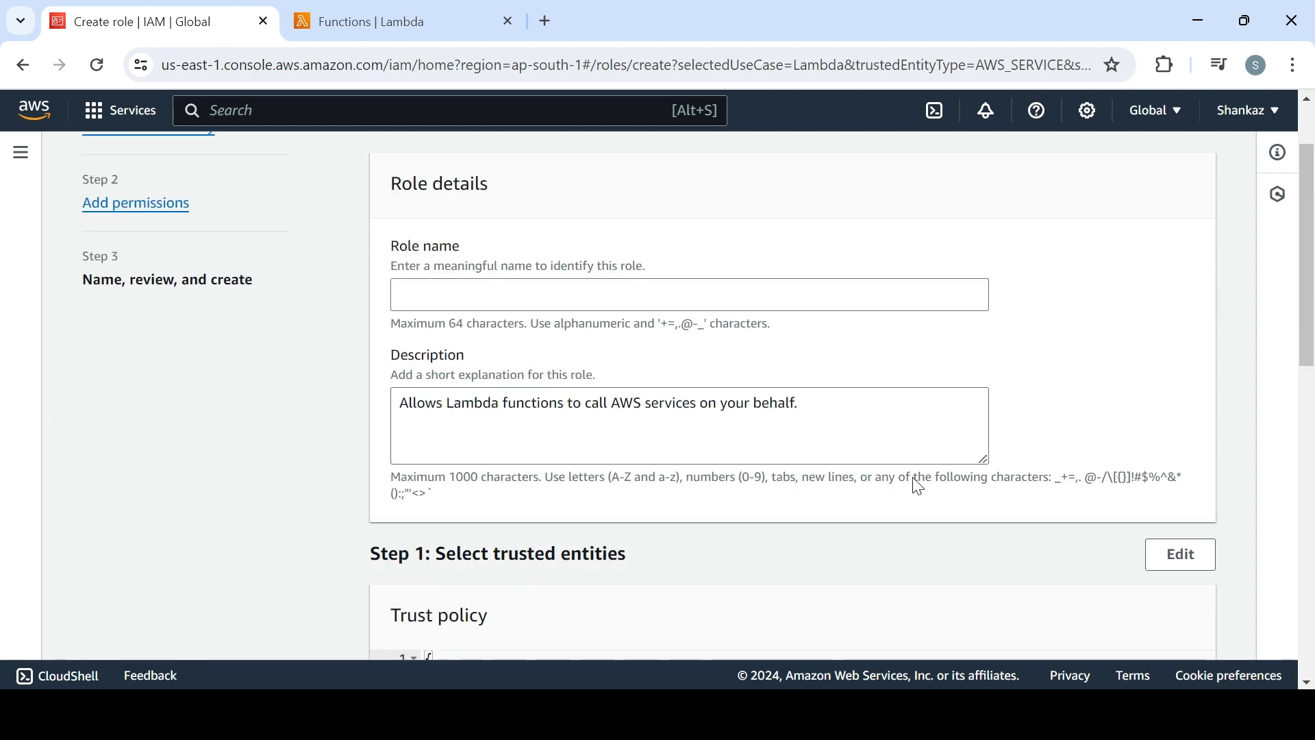
Name the role demoroleforiamrotation and create it
{"action": "left_click_drag", "start_coordinate": [1312, 351], "coordinate": [1313, 678]}
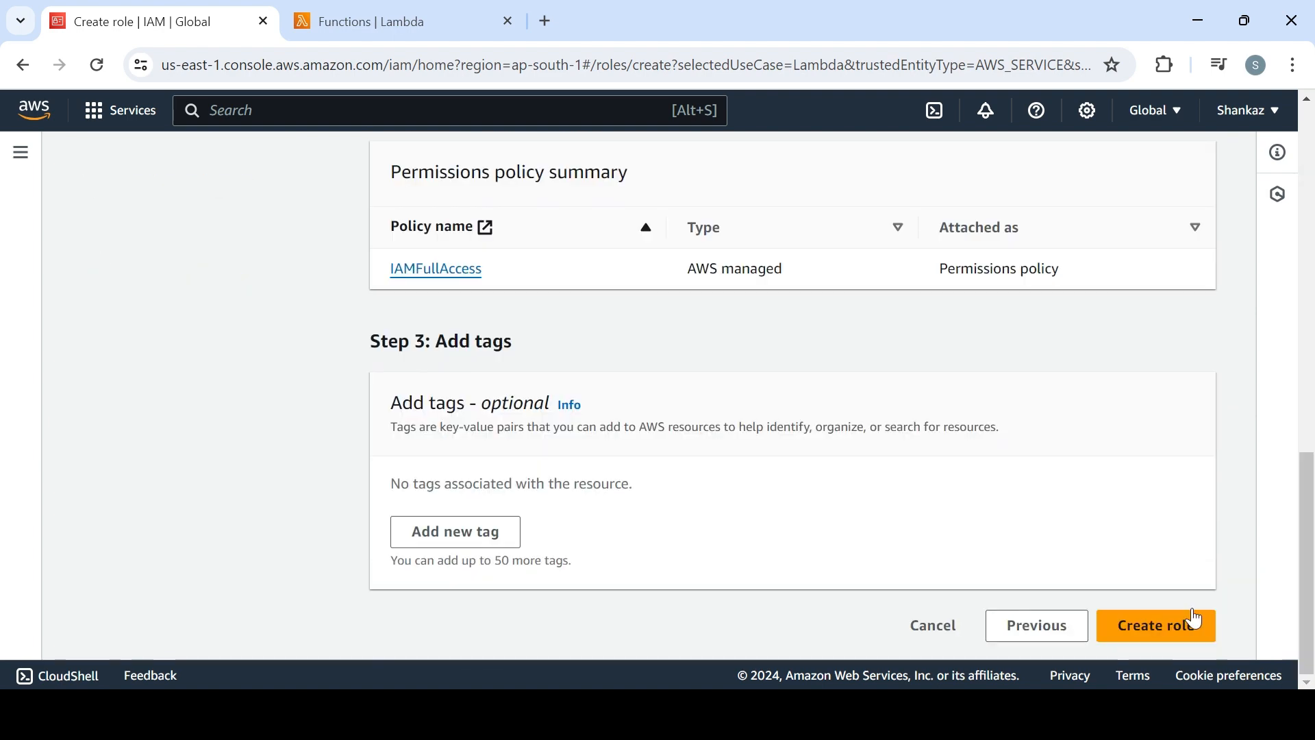
{"action": "left_click", "coordinate": [1149, 628]}
{"action": "left_click", "coordinate": [614, 387]}
{"action": "type", "text": "d"}
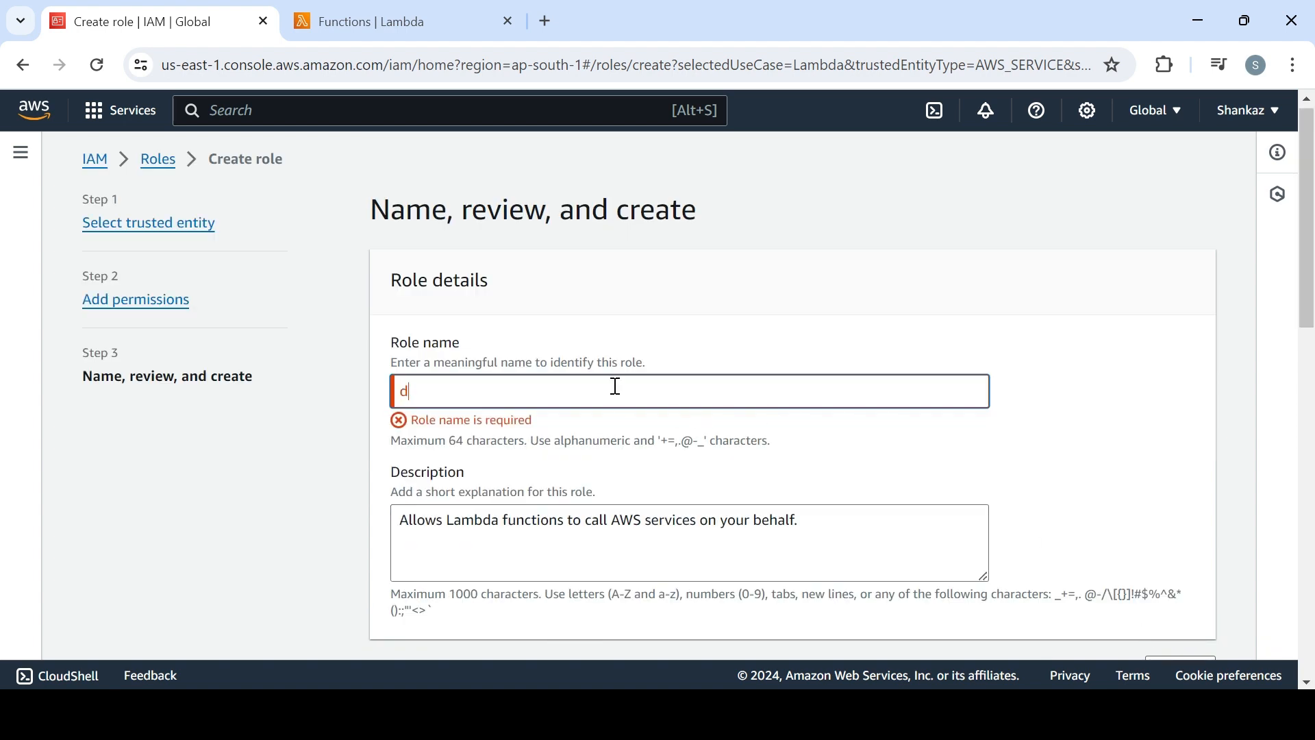
{"action": "type", "text": "emoro"}
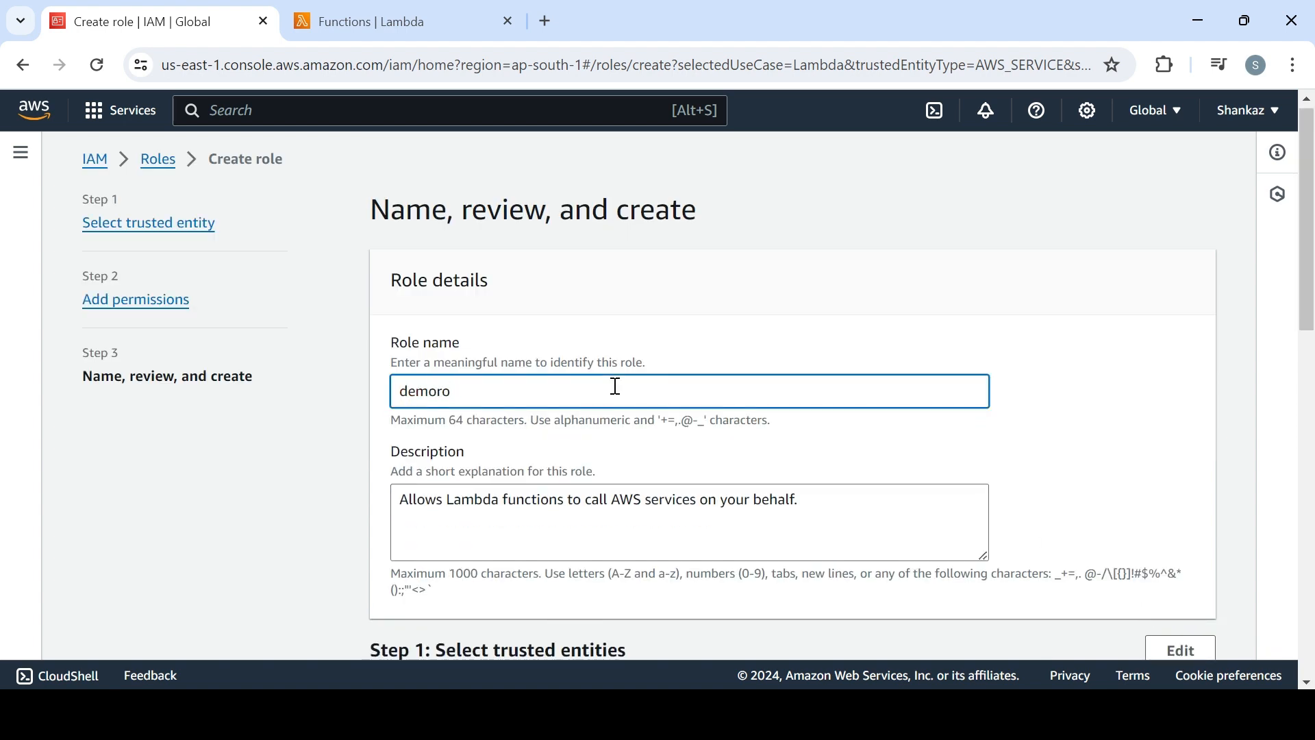
{"action": "type", "text": "klefo"}
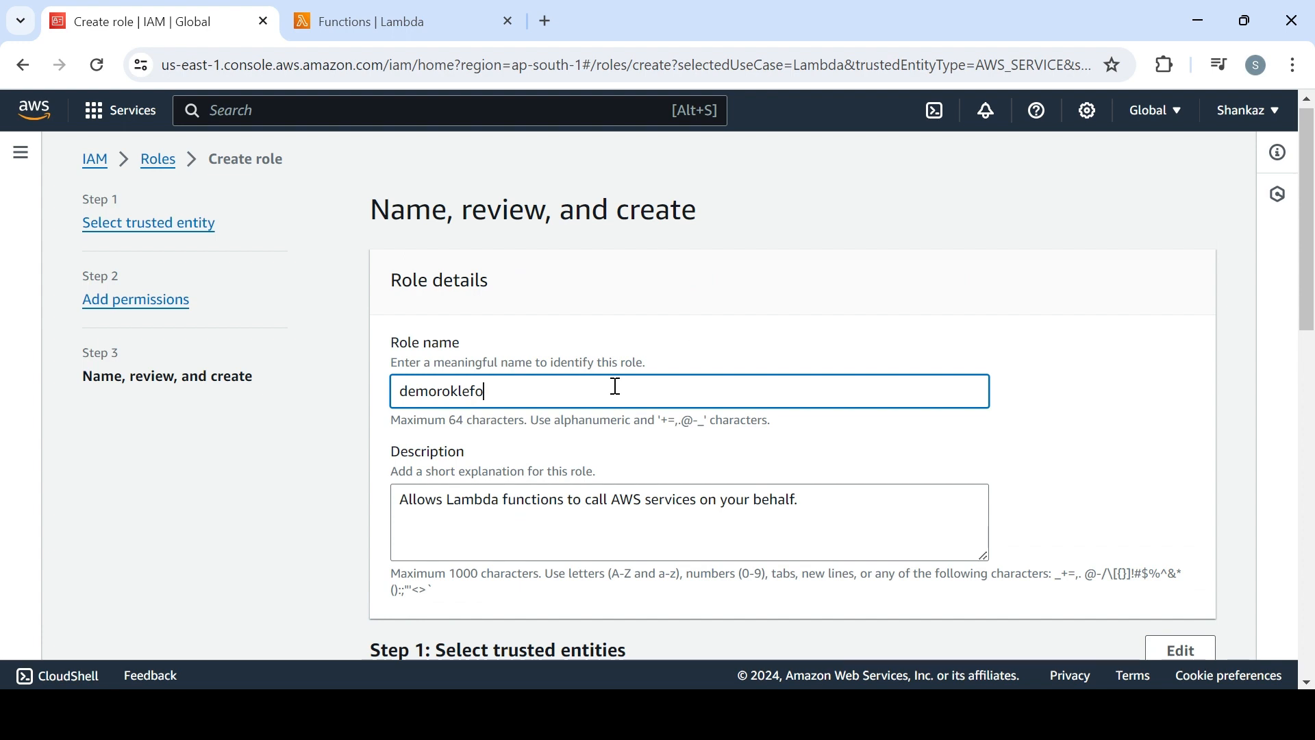
{"action": "key", "text": "BackSpace"}
{"action": "key", "text": "BackSpace"}
{"action": "key", "text": "BackSpace"}
{"action": "key", "text": "BackSpace"}
{"action": "key", "text": "BackSpace"}
{"action": "type", "text": "lefor"}
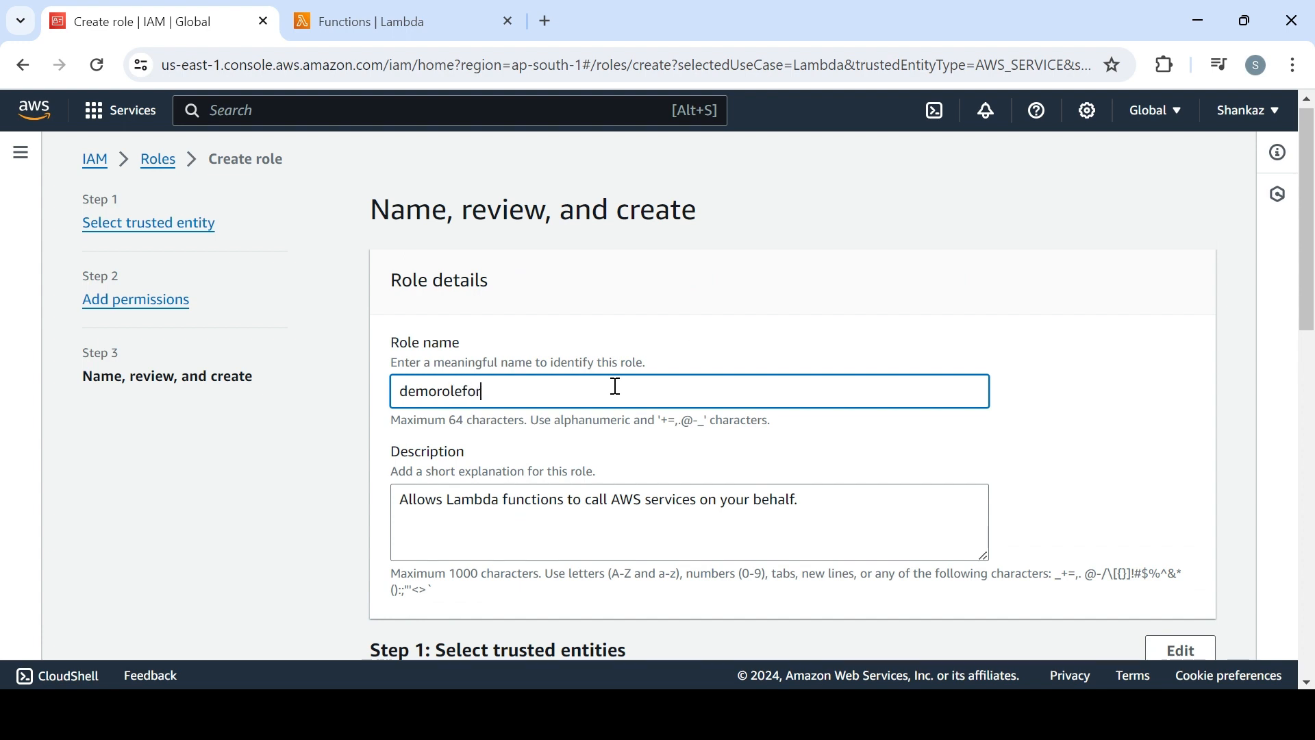
{"action": "type", "text": "iamrotation"}
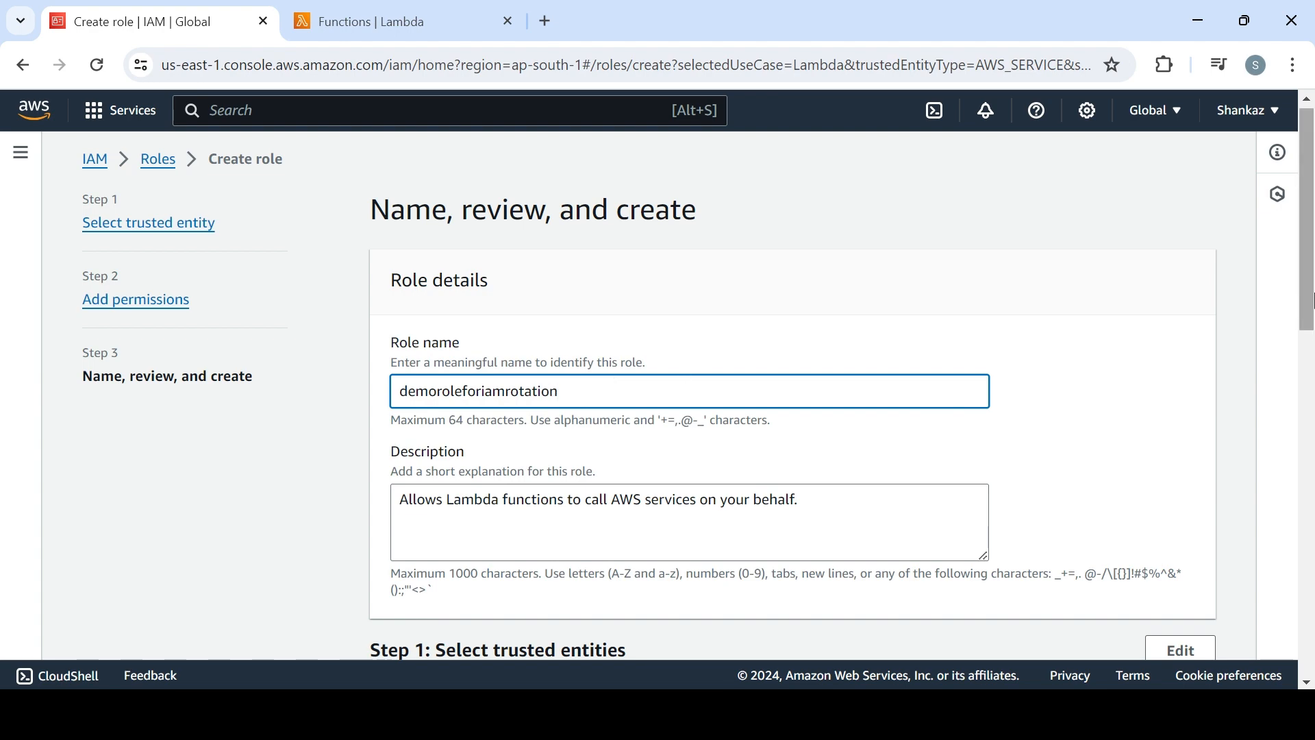
{"action": "scroll", "coordinate": [1312, 301], "scroll_direction": "down", "scroll_amount": 10}
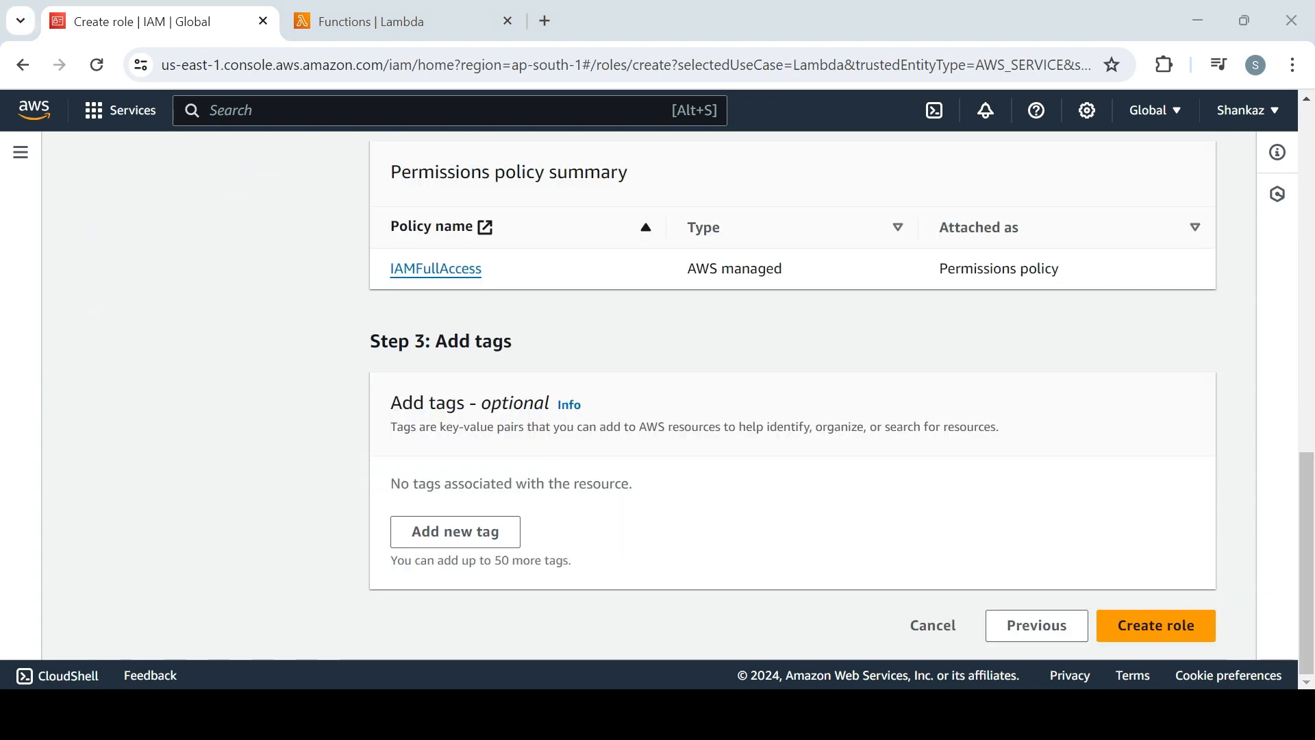
{"action": "left_click", "coordinate": [1156, 626]}
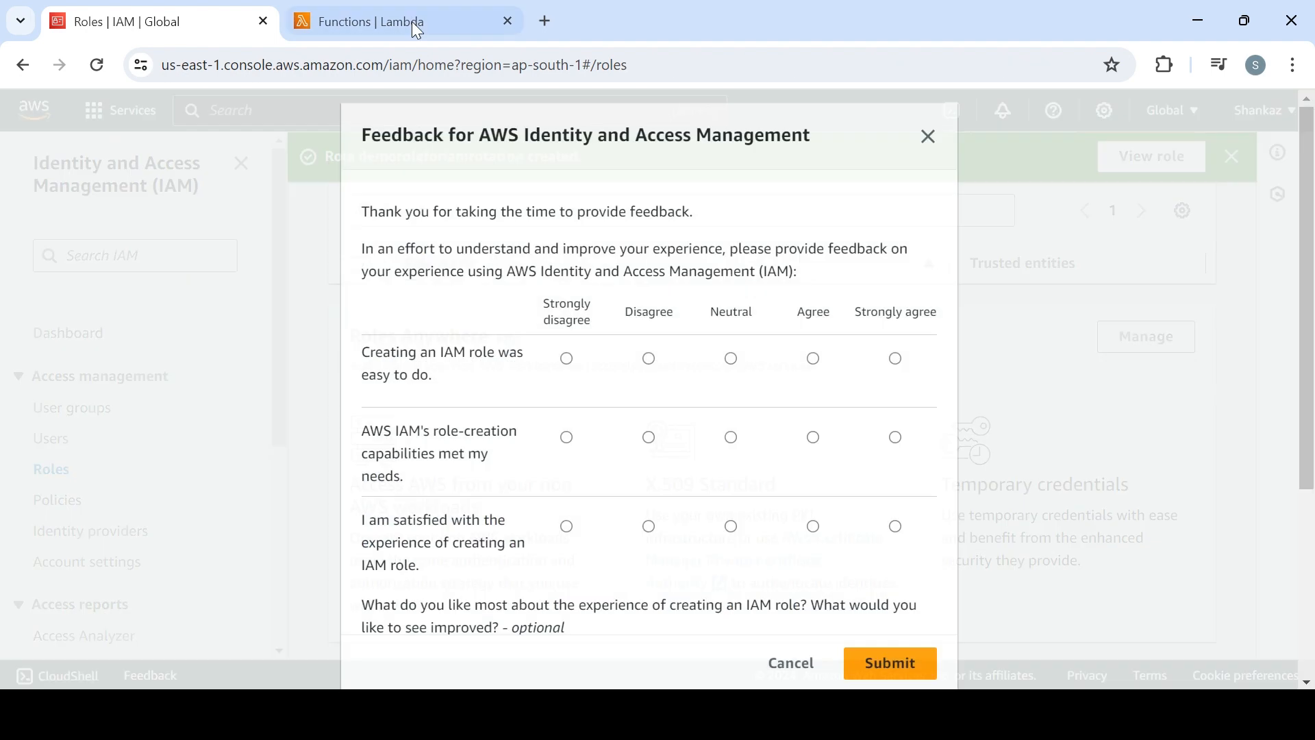
Dismiss the IAM feedback survey without submitting it
{"action": "left_click", "coordinate": [410, 20]}
{"action": "left_click", "coordinate": [278, 20]}
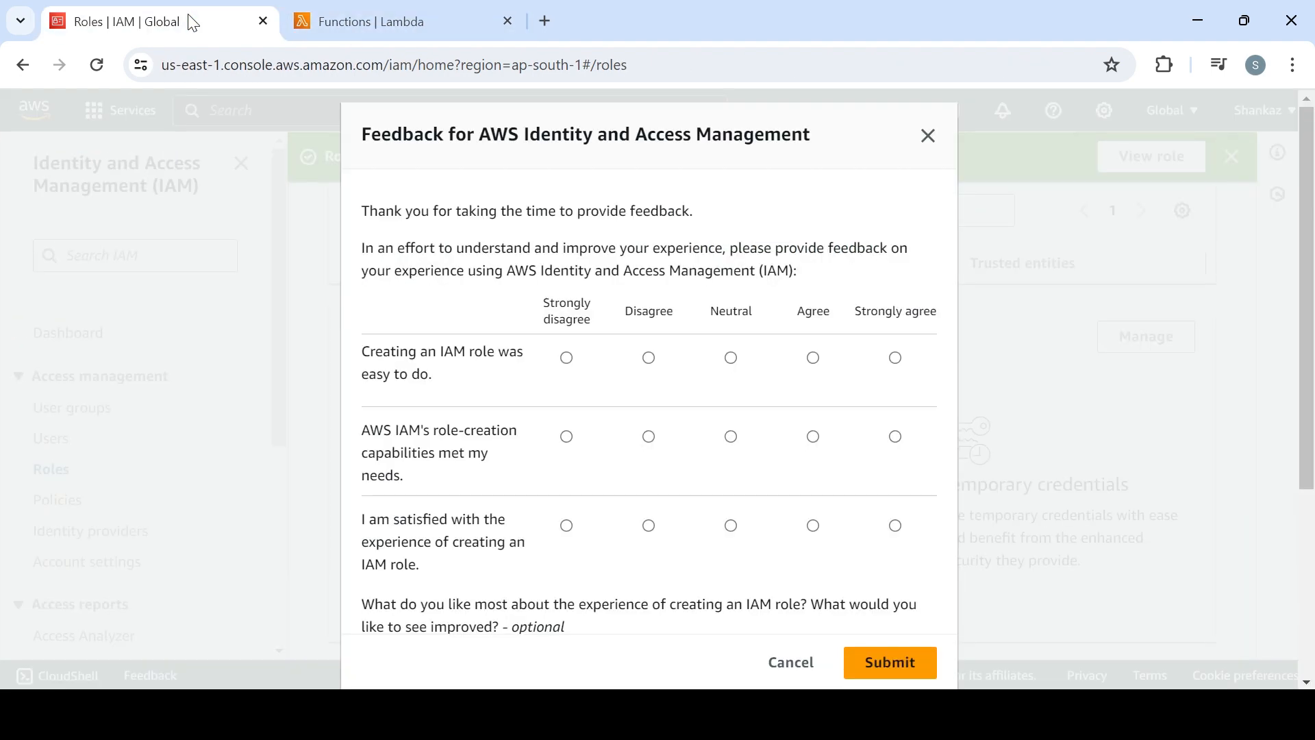
{"action": "left_click", "coordinate": [928, 141]}
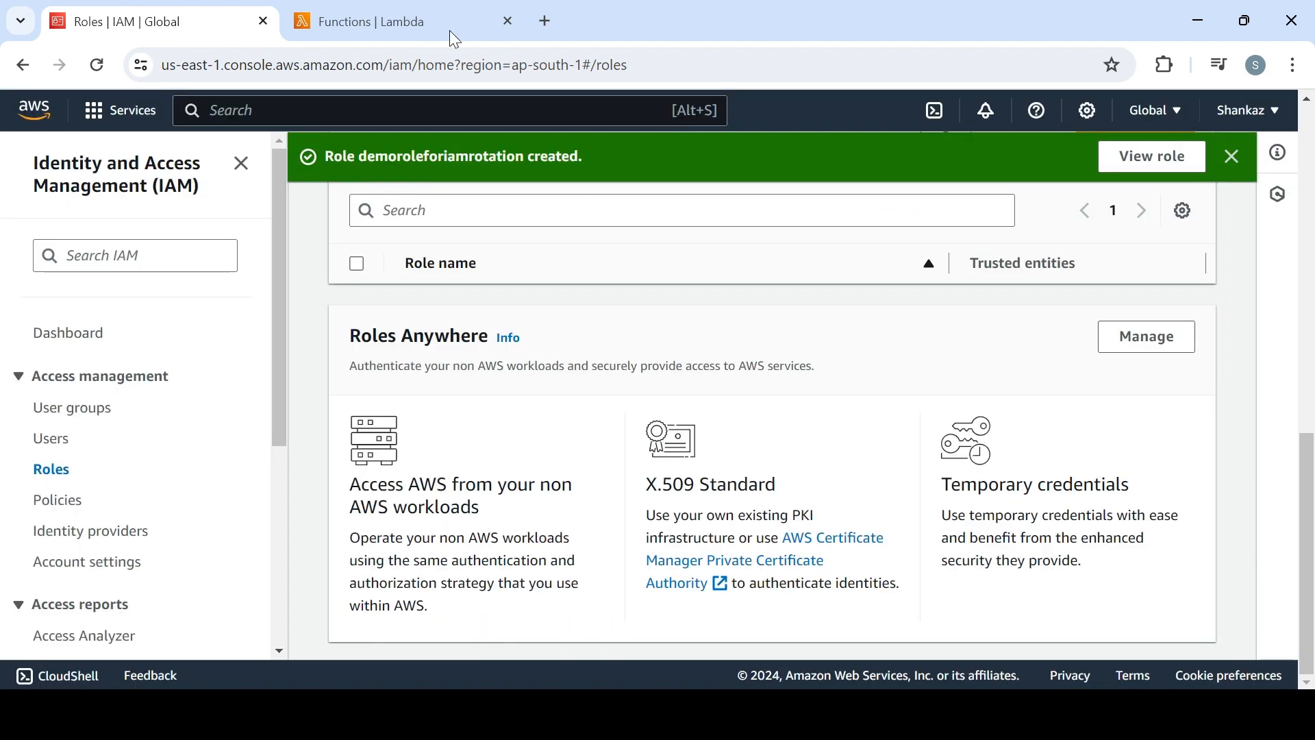
Switch to the Lambda console, start creating a function from scratch and name it demofnforiamrotation
{"action": "left_click", "coordinate": [449, 27]}
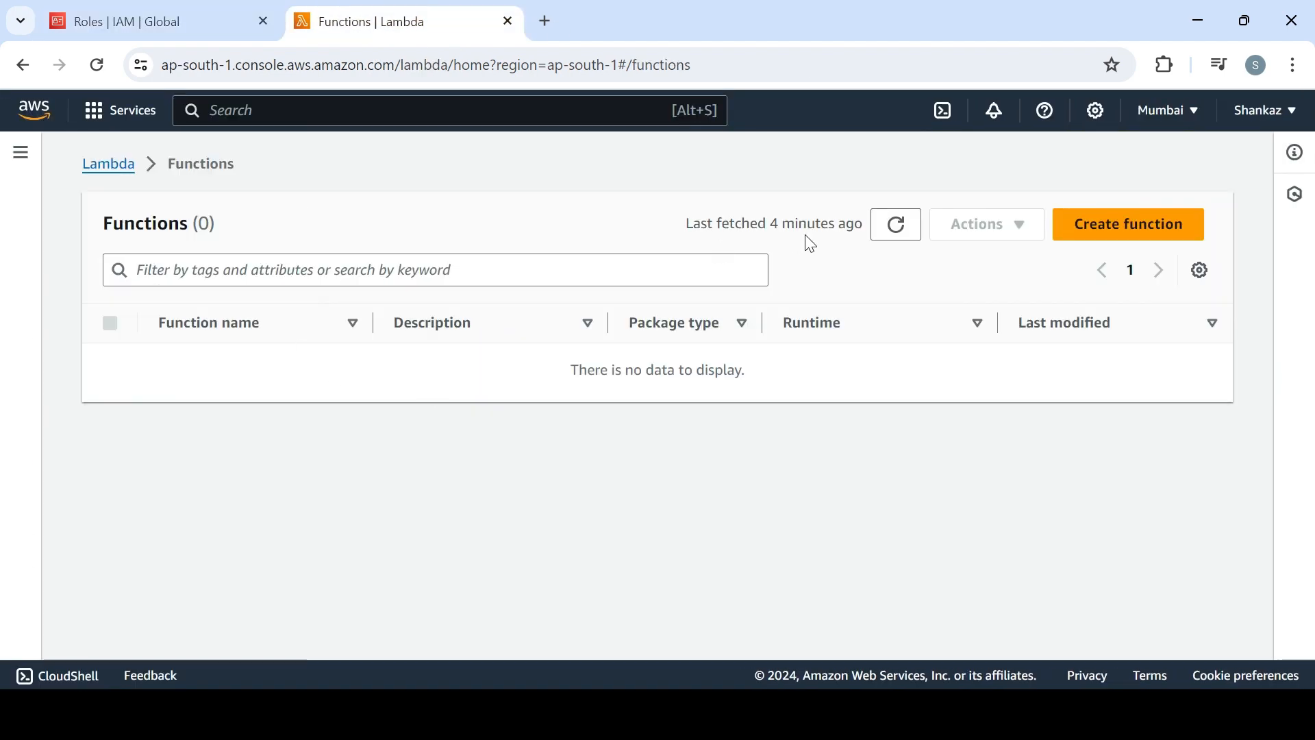
{"action": "left_click", "coordinate": [1125, 224]}
{"action": "left_click", "coordinate": [489, 526]}
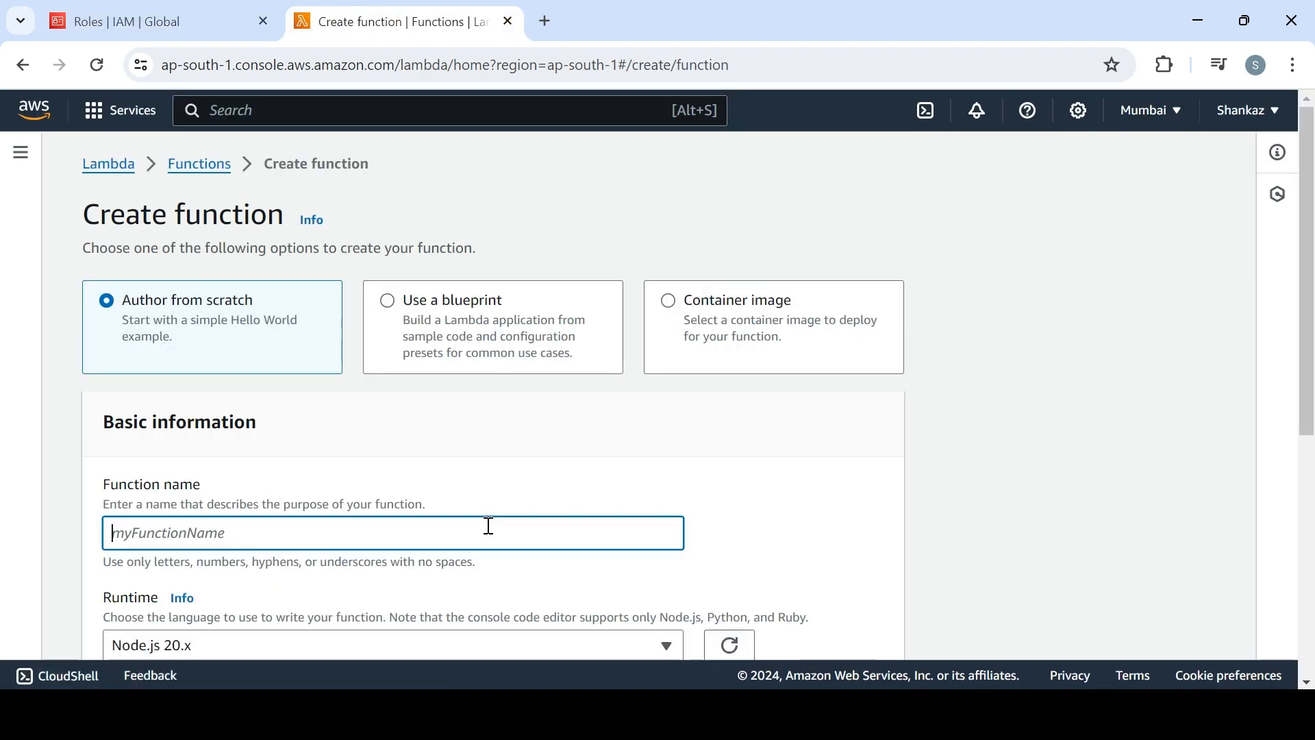
{"action": "type", "text": "demo"}
{"action": "key", "text": "BackSpace"}
{"action": "type", "text": "o"}
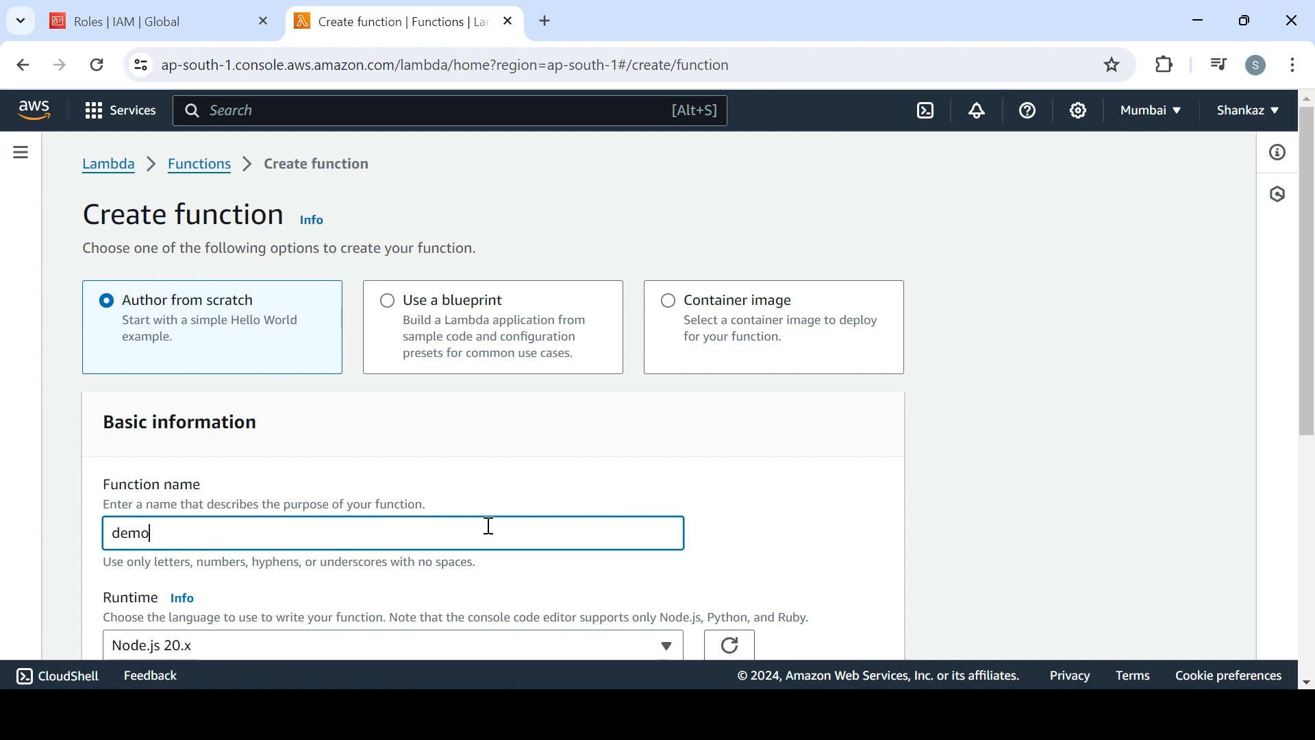
{"action": "type", "text": "fnforiamrota"}
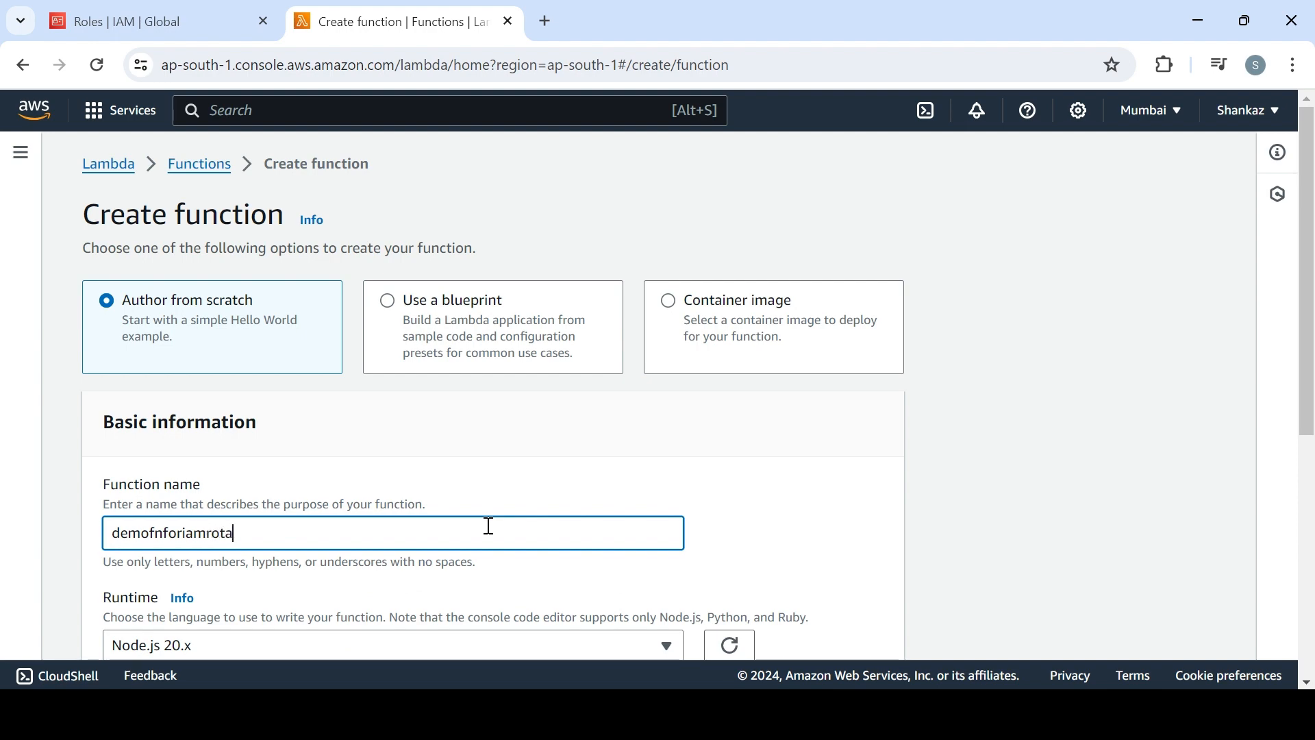
{"action": "type", "text": "tion"}
Set the new function's runtime to Python 3.12
{"action": "scroll", "coordinate": [489, 526], "scroll_direction": "down", "scroll_amount": 4}
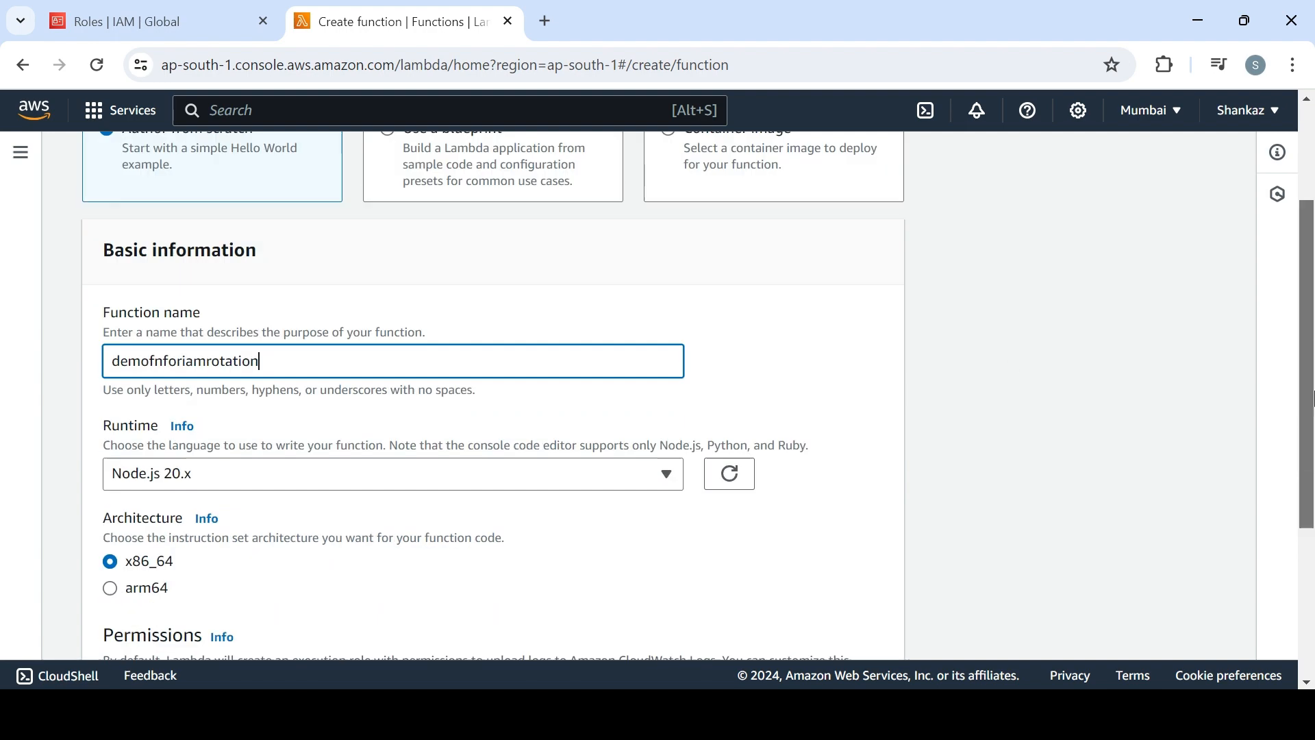
{"action": "left_click", "coordinate": [499, 370]}
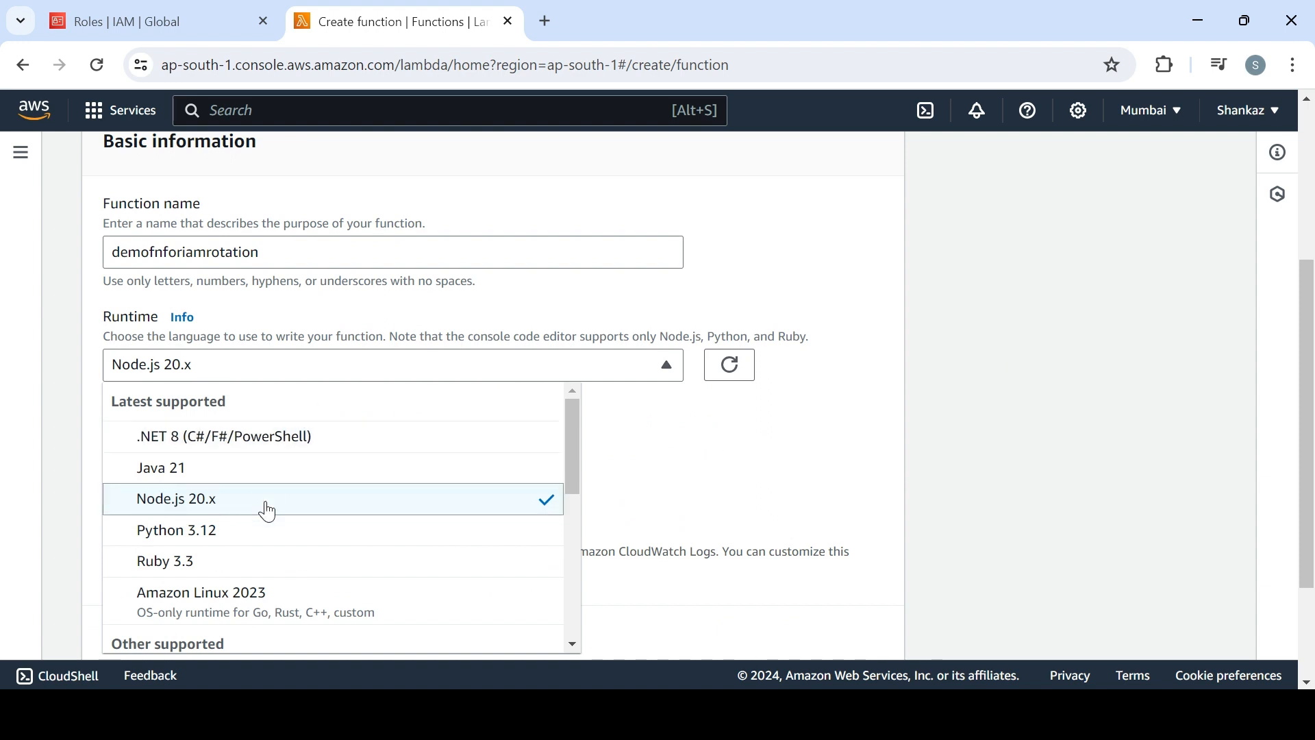
{"action": "left_click", "coordinate": [268, 532]}
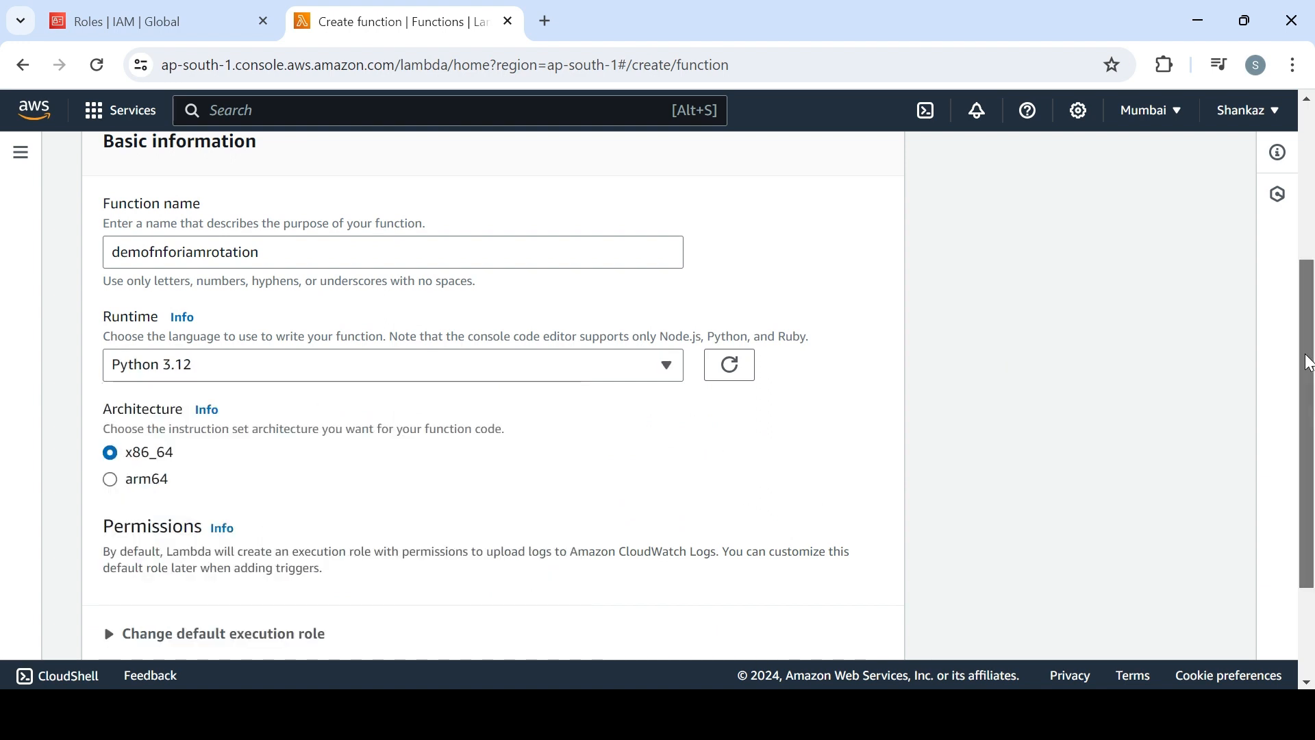
Assign the existing role demoroleforiamrotation as the execution role and create the function
{"action": "left_click_drag", "start_coordinate": [1309, 439], "coordinate": [1311, 522]}
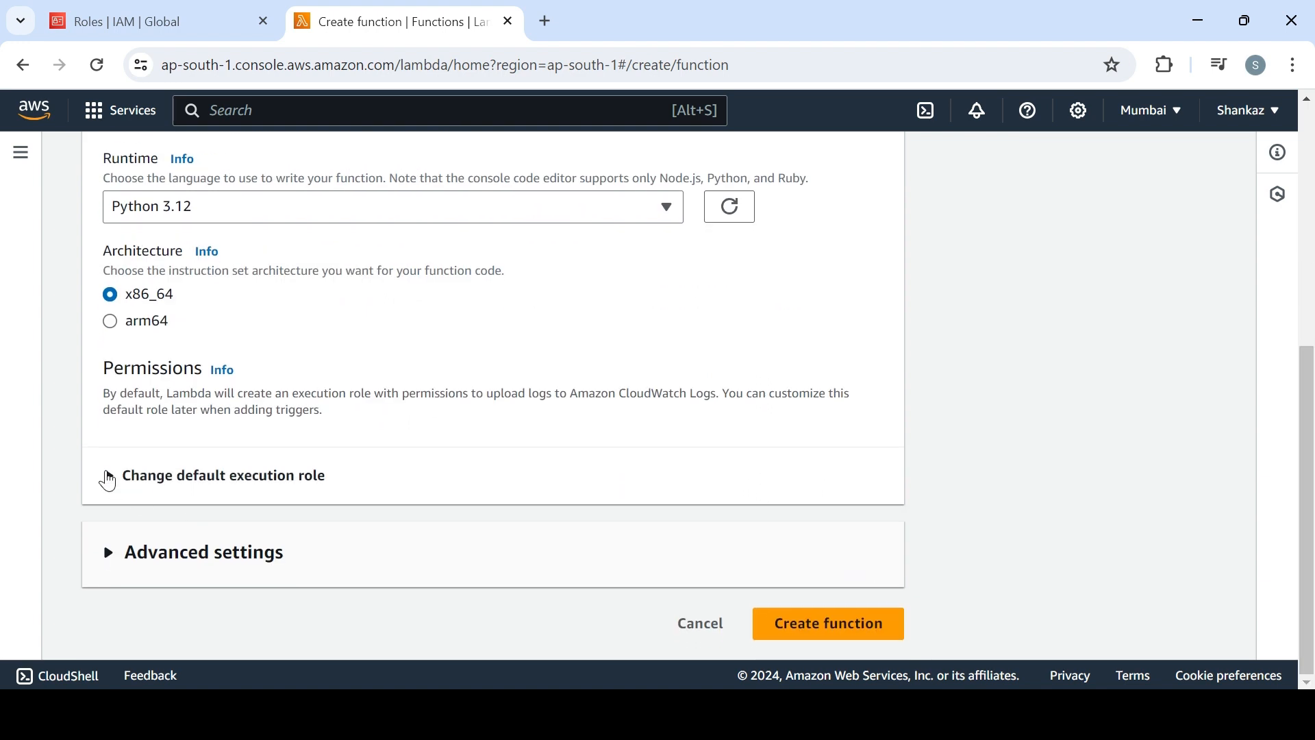
{"action": "left_click", "coordinate": [119, 480]}
{"action": "left_click", "coordinate": [143, 582]}
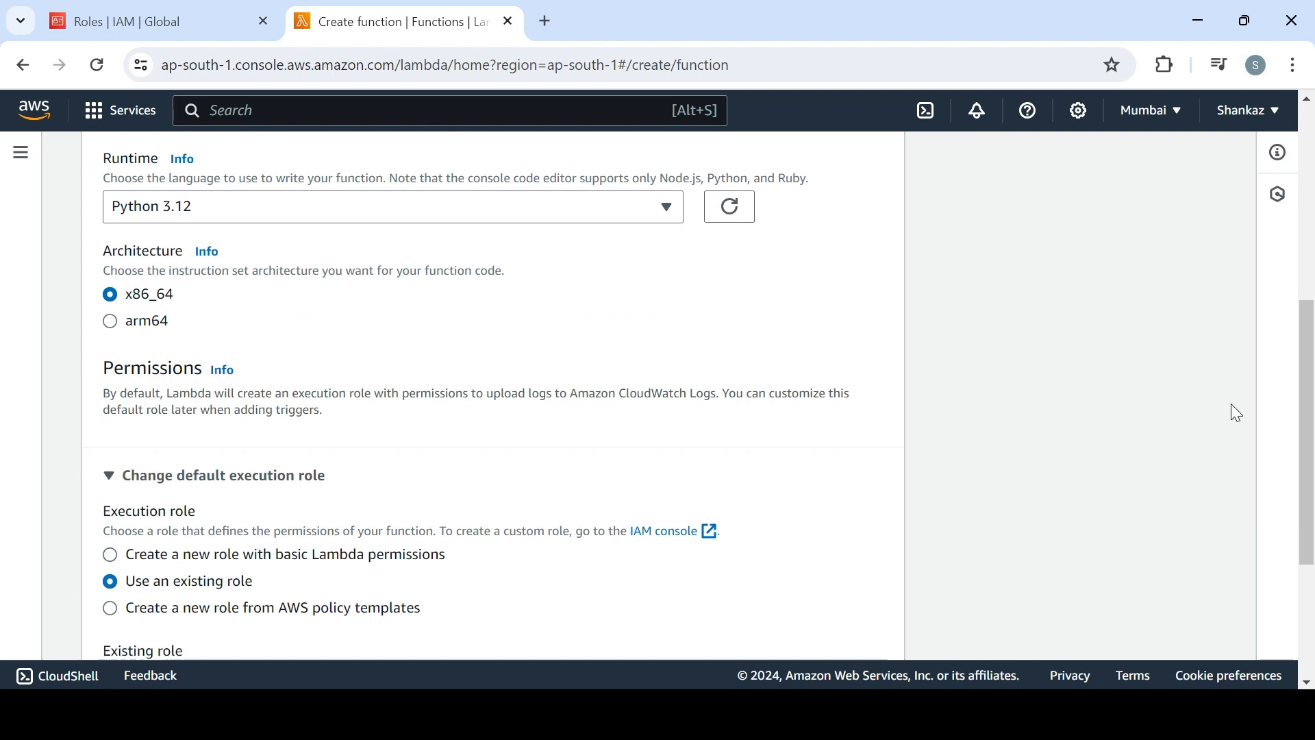
{"action": "left_click_drag", "start_coordinate": [1307, 411], "coordinate": [1308, 509]}
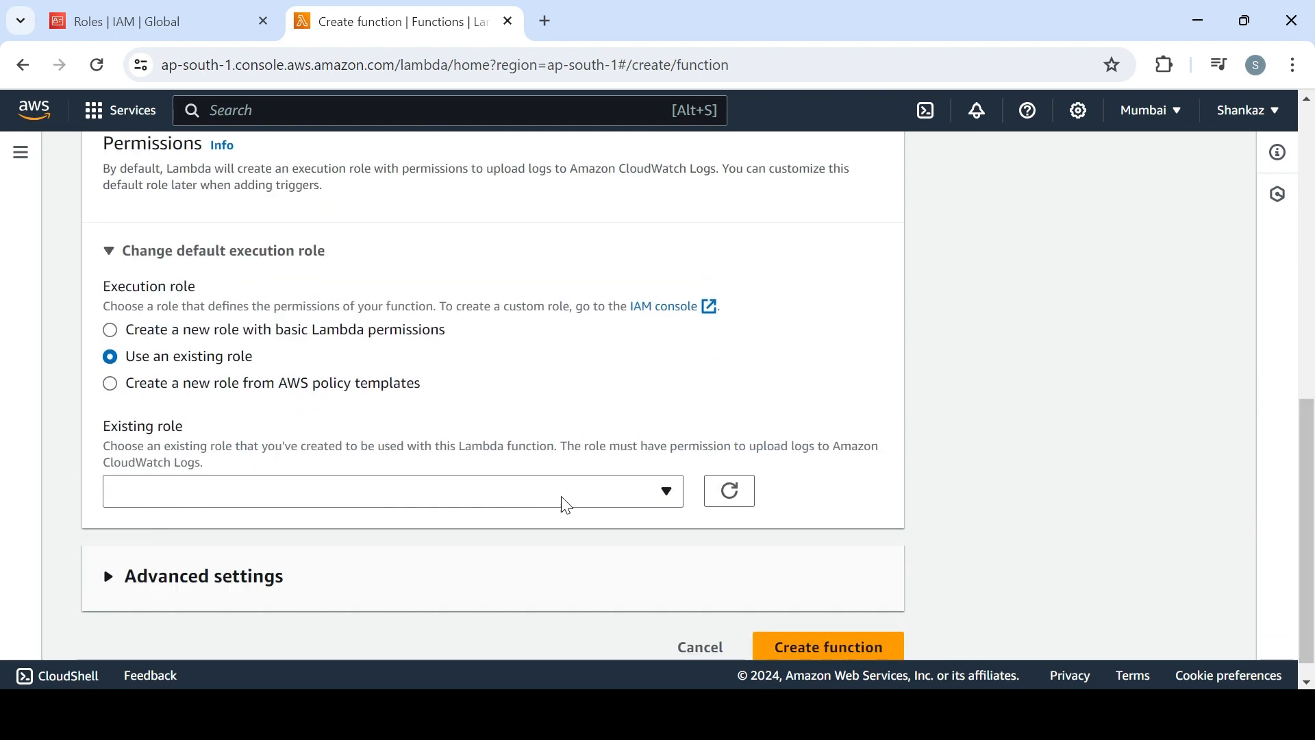
{"action": "left_click", "coordinate": [491, 495]}
{"action": "left_click", "coordinate": [291, 565]}
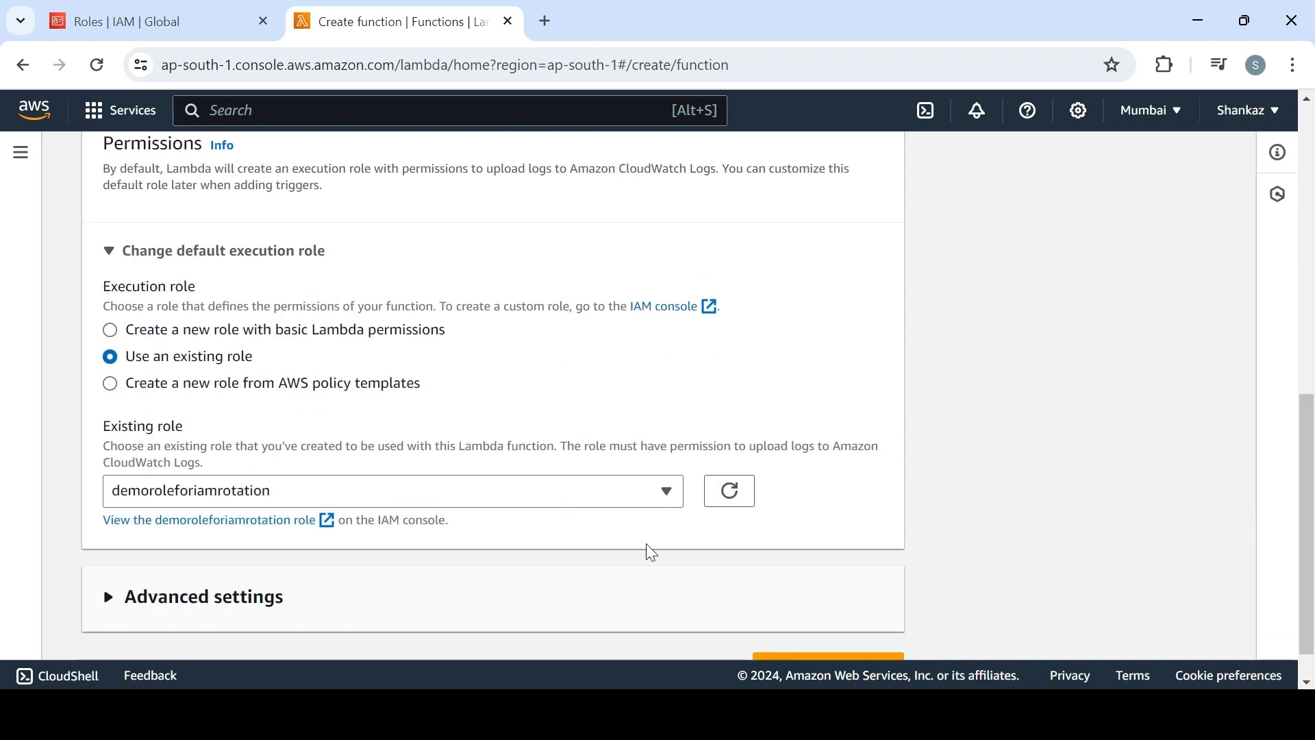
{"action": "scroll", "coordinate": [1312, 527], "scroll_direction": "down", "scroll_amount": 1}
{"action": "left_click", "coordinate": [844, 622]}
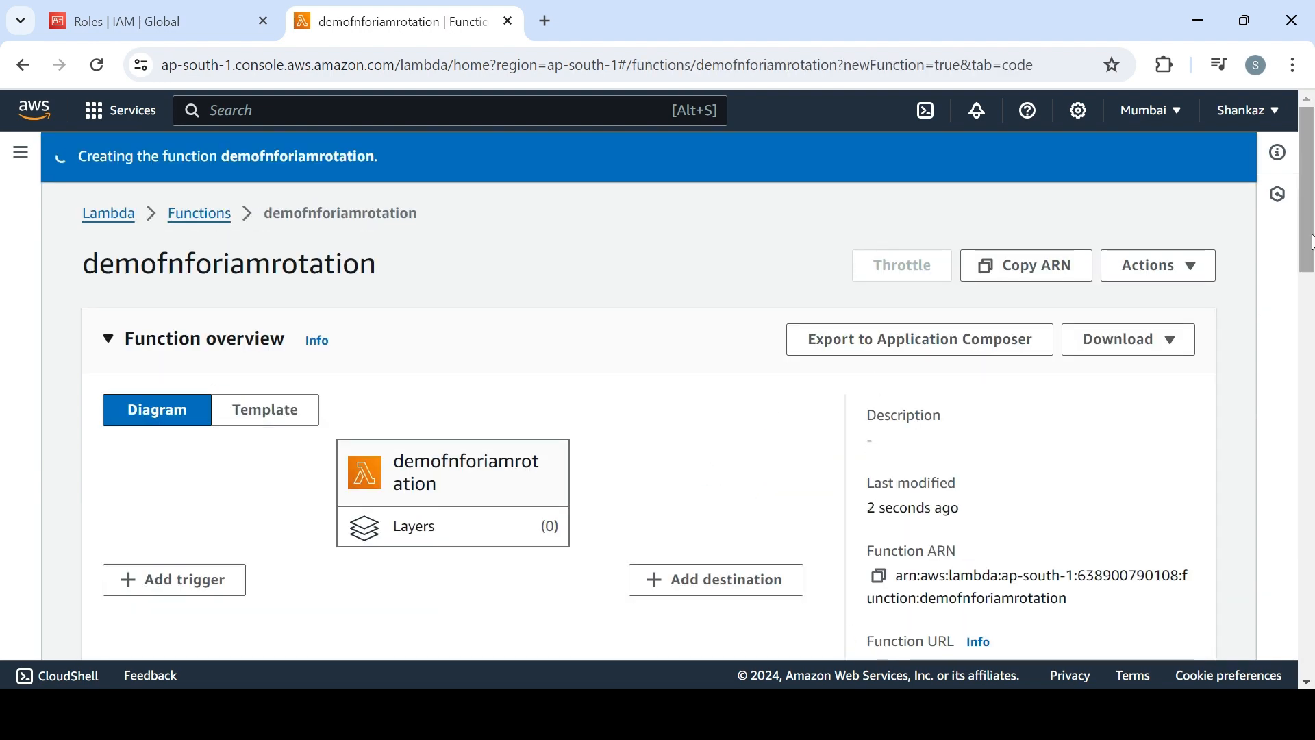
Replace the default lambda_function code with the entire import boto3 script from Notepad and save the file
{"action": "scroll", "coordinate": [1312, 253], "scroll_direction": "down", "scroll_amount": 8}
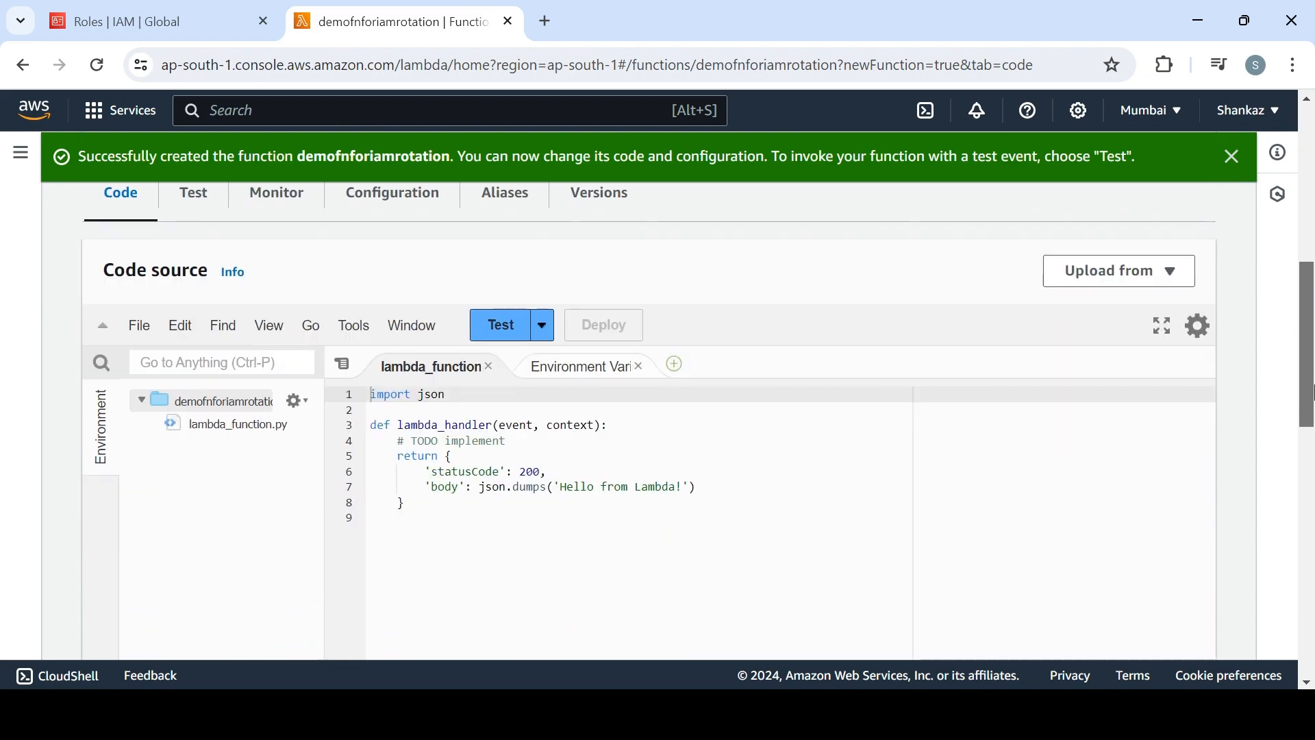
{"action": "key", "text": "alt+Tab"}
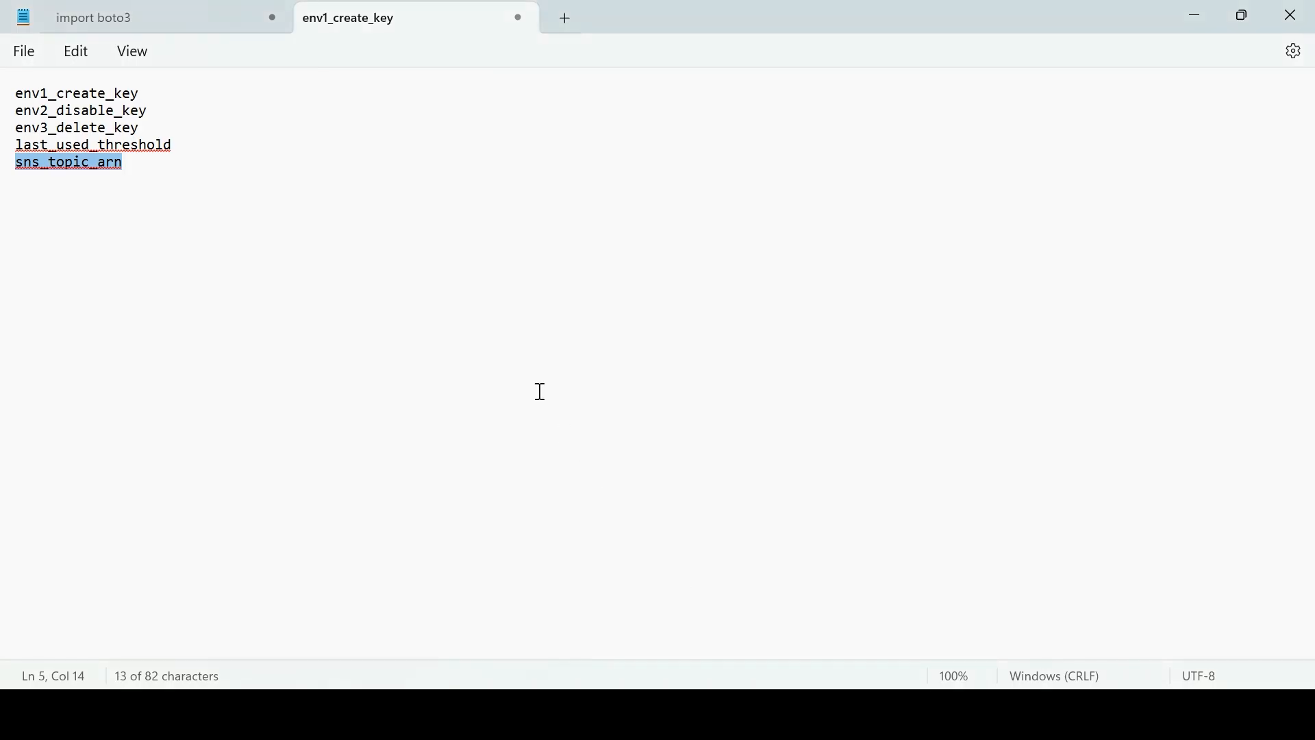
{"action": "left_click", "coordinate": [139, 13]}
{"action": "left_click", "coordinate": [415, 322]}
{"action": "key", "text": "ctrl+a"}
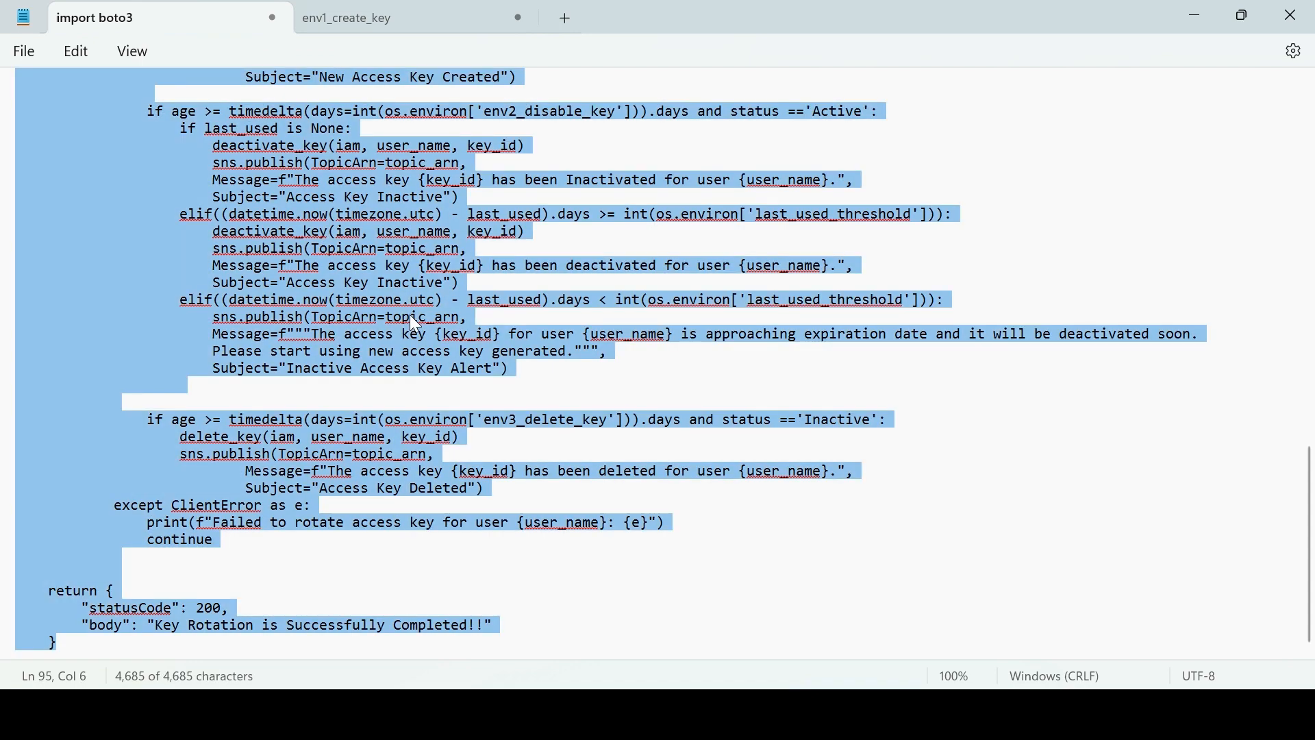
{"action": "key", "text": "alt+Tab"}
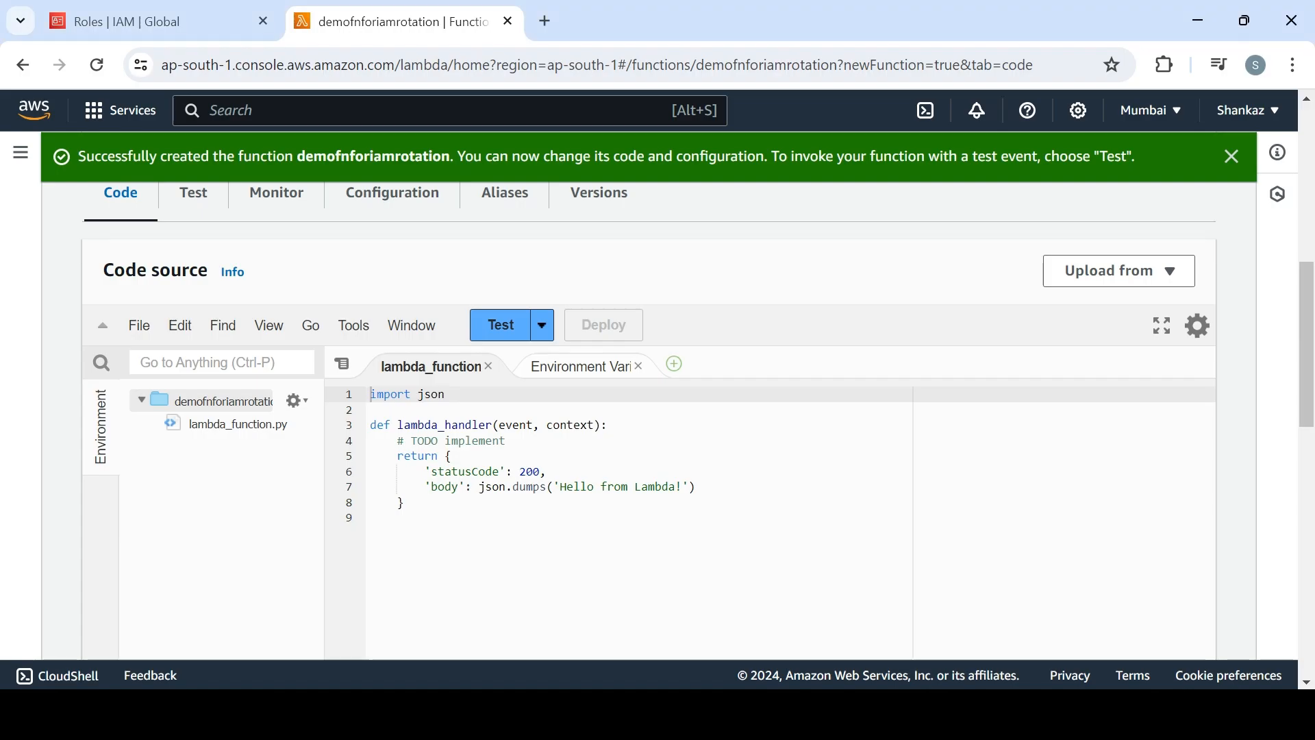
{"action": "left_click", "coordinate": [444, 484]}
{"action": "key", "text": "ctrl+a"}
{"action": "key", "text": "ctrl+v"}
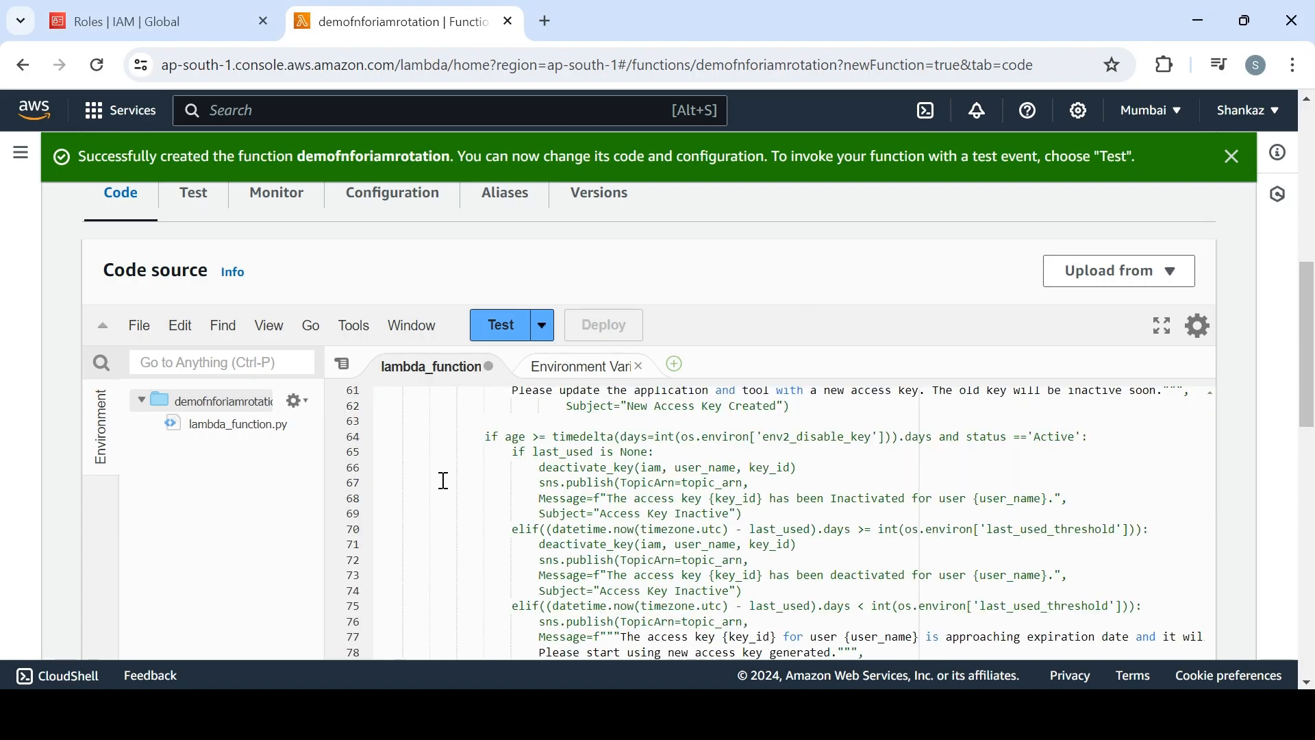
{"action": "key", "text": "ctrl+s"}
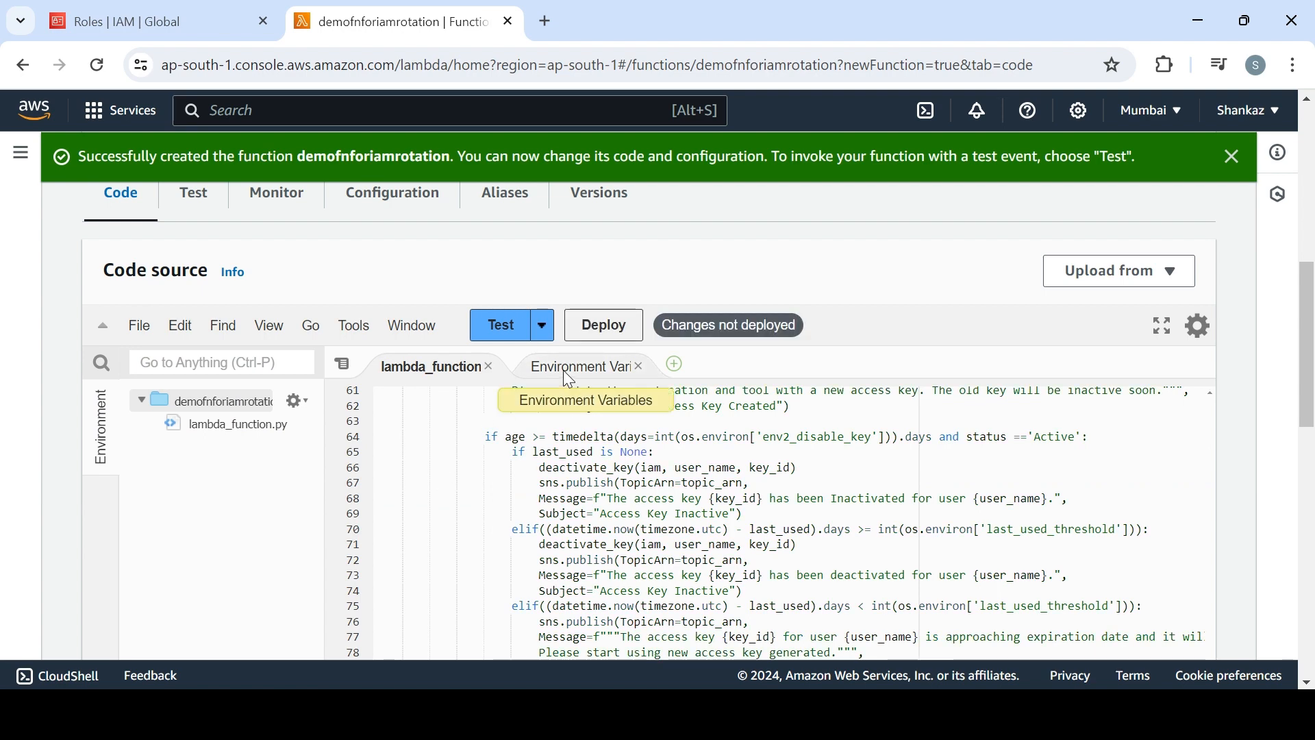
Review the code editor's environment variables listing, and open the function's environment variables configuration for editing
{"action": "left_click", "coordinate": [563, 371]}
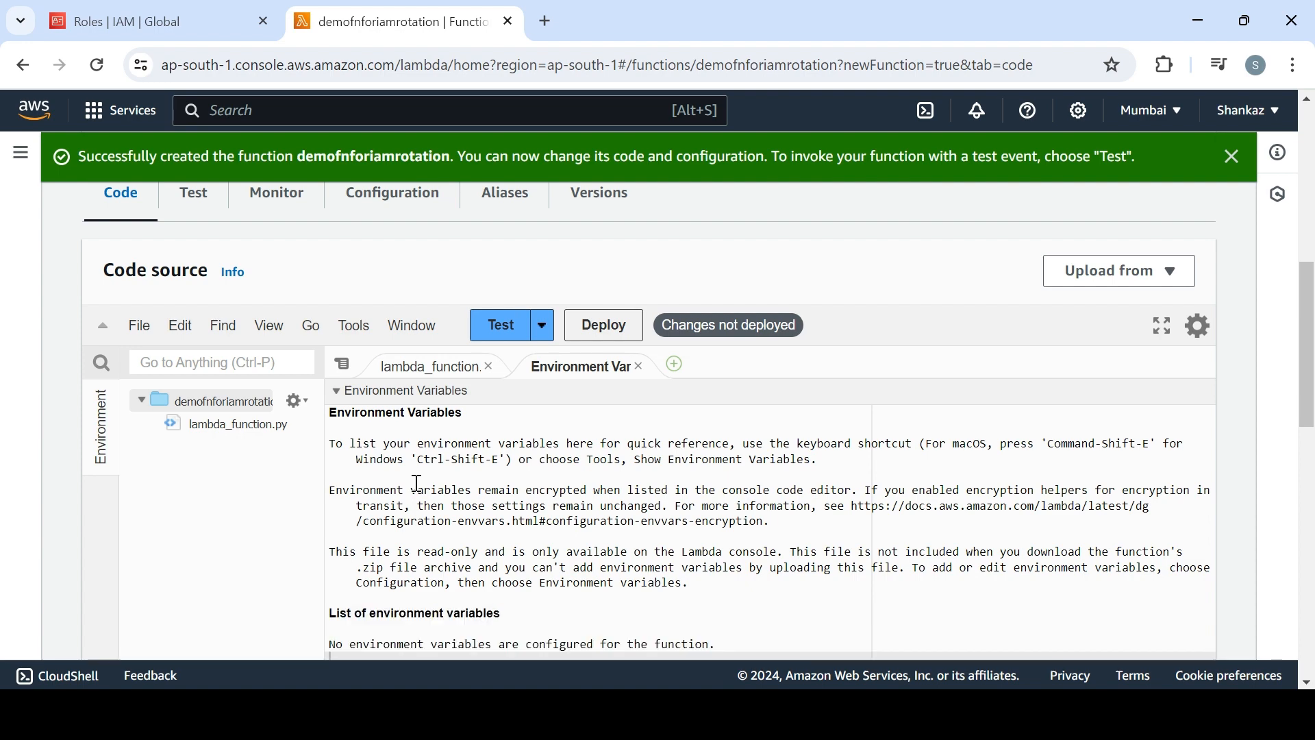
{"action": "scroll", "coordinate": [532, 443], "scroll_direction": "down", "scroll_amount": 4}
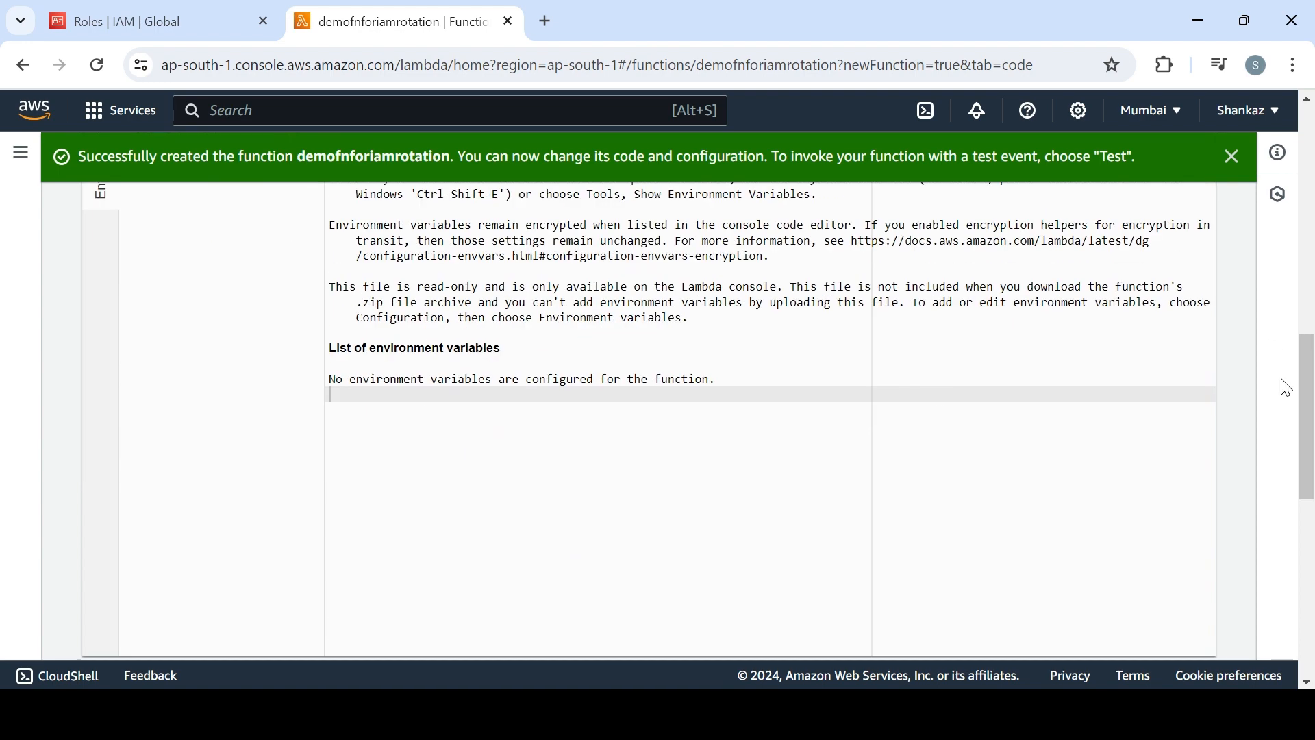
{"action": "left_click_drag", "start_coordinate": [1306, 415], "coordinate": [1306, 297]}
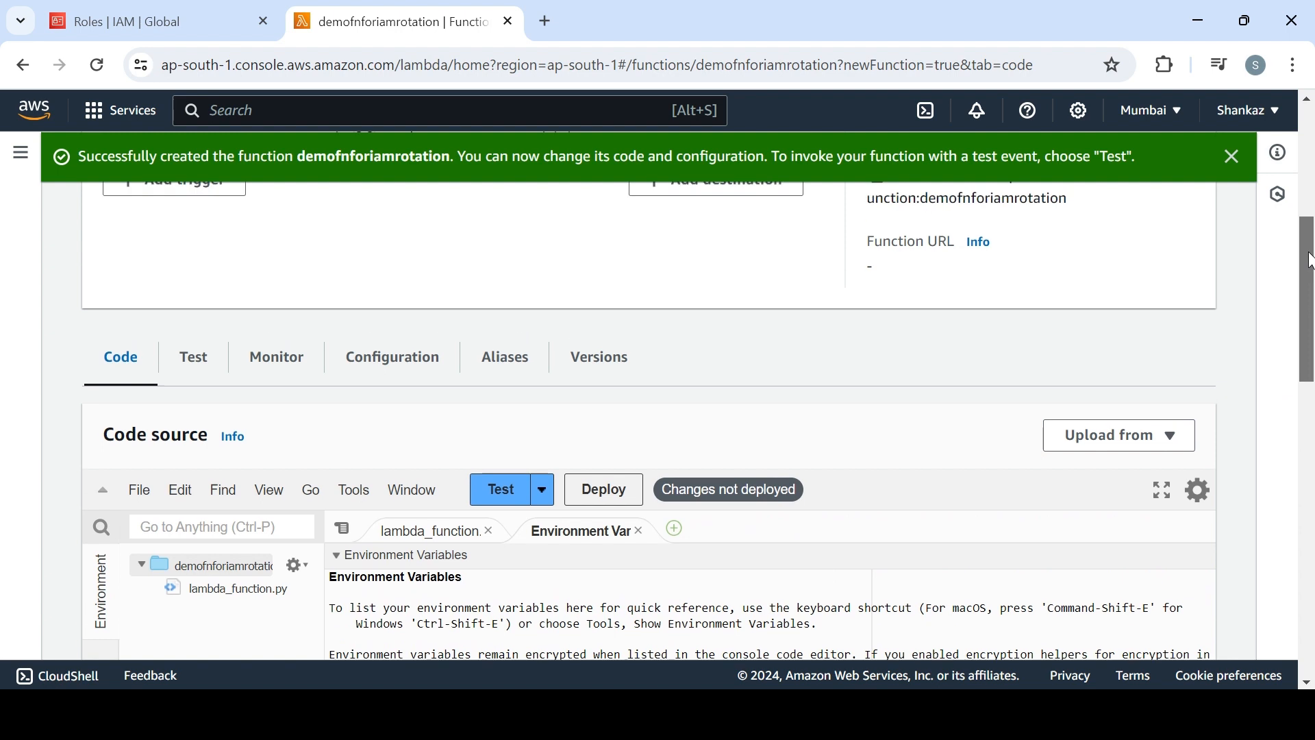
{"action": "left_click", "coordinate": [418, 366]}
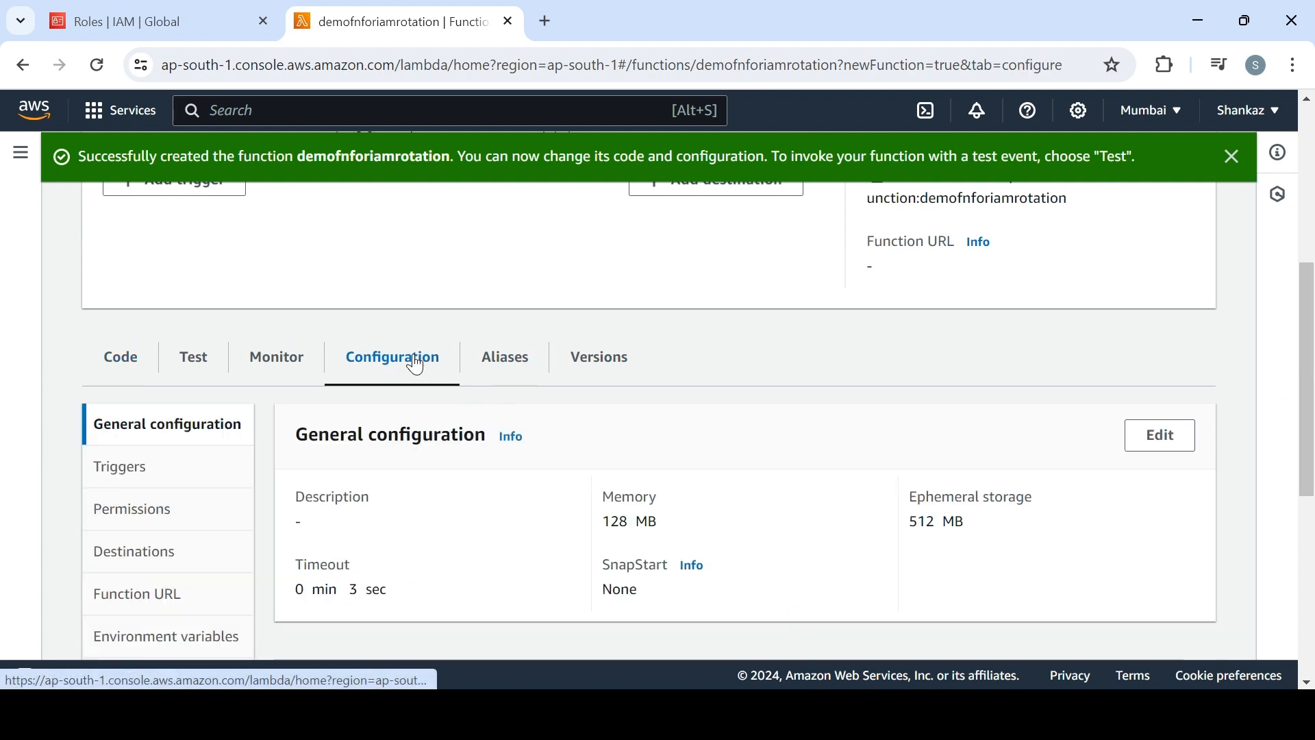
{"action": "left_click", "coordinate": [163, 647]}
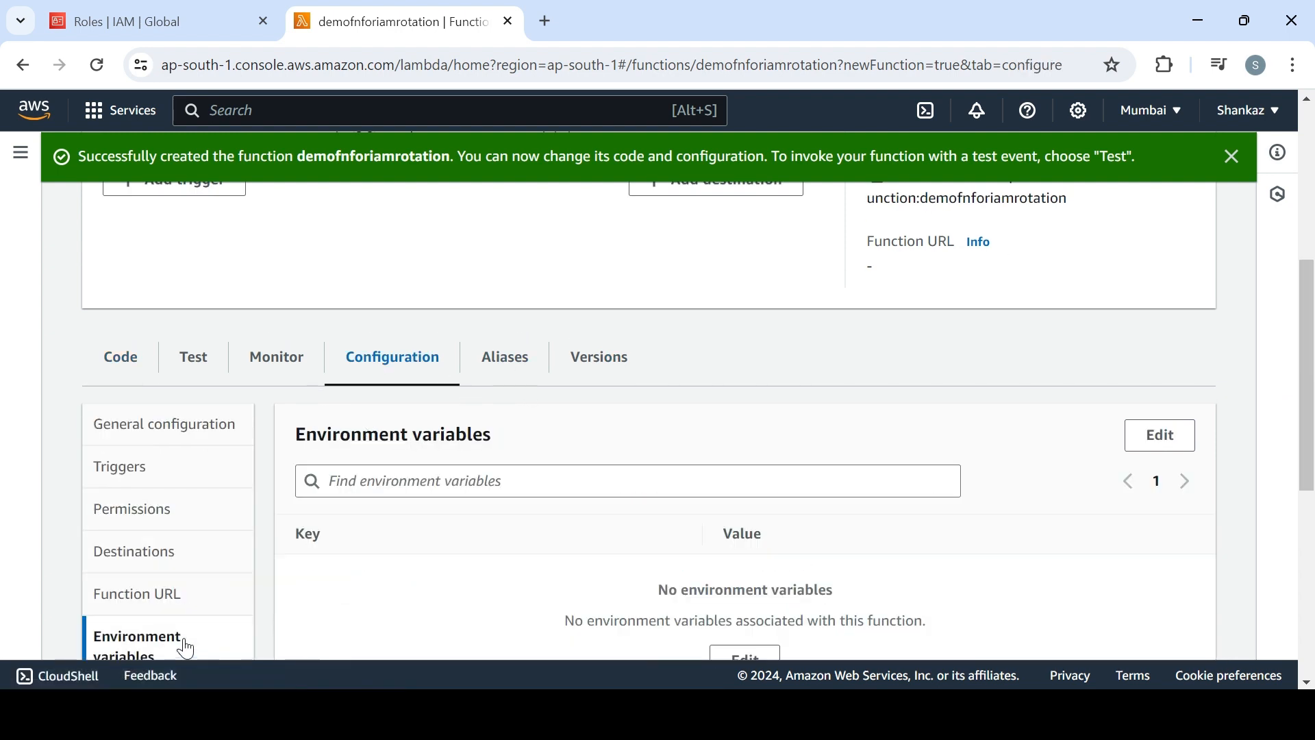
{"action": "left_click", "coordinate": [1162, 438]}
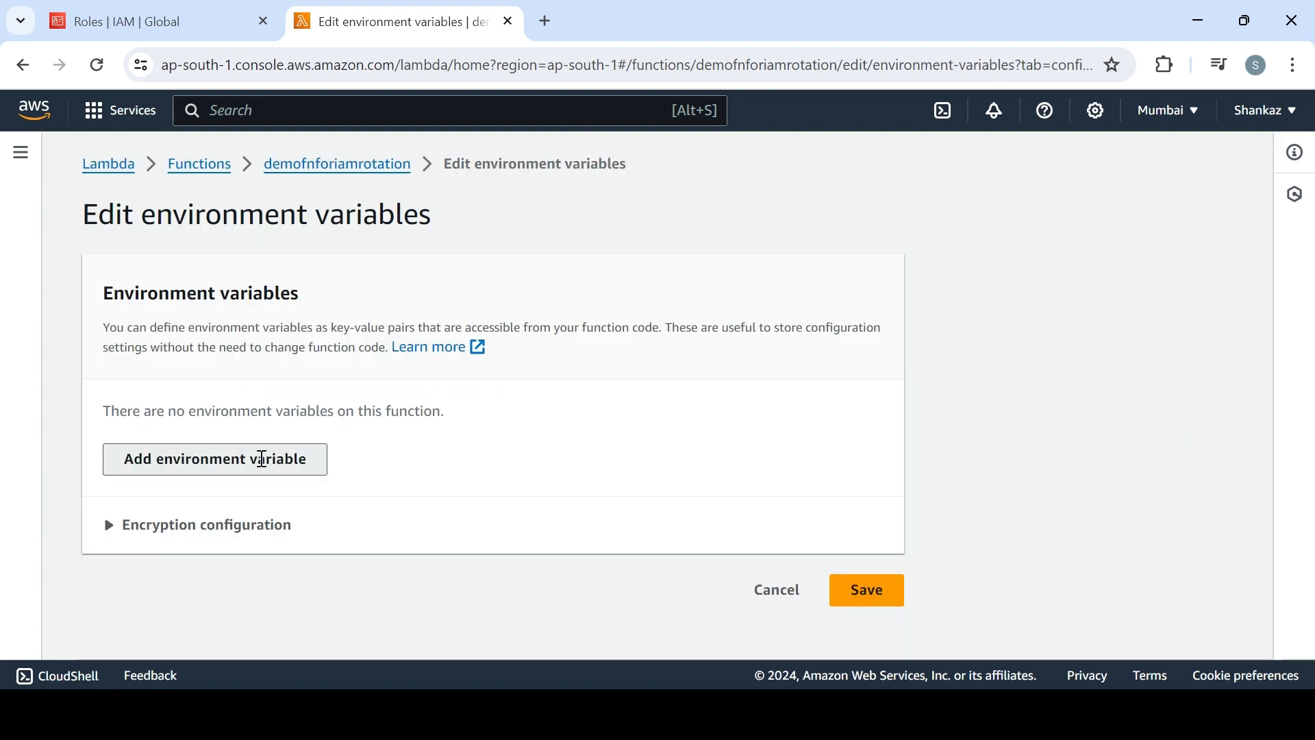
Add four empty environment variable rows to the function
{"action": "left_click", "coordinate": [262, 459]}
{"action": "left_click", "coordinate": [236, 500]}
{"action": "left_click", "coordinate": [261, 553]}
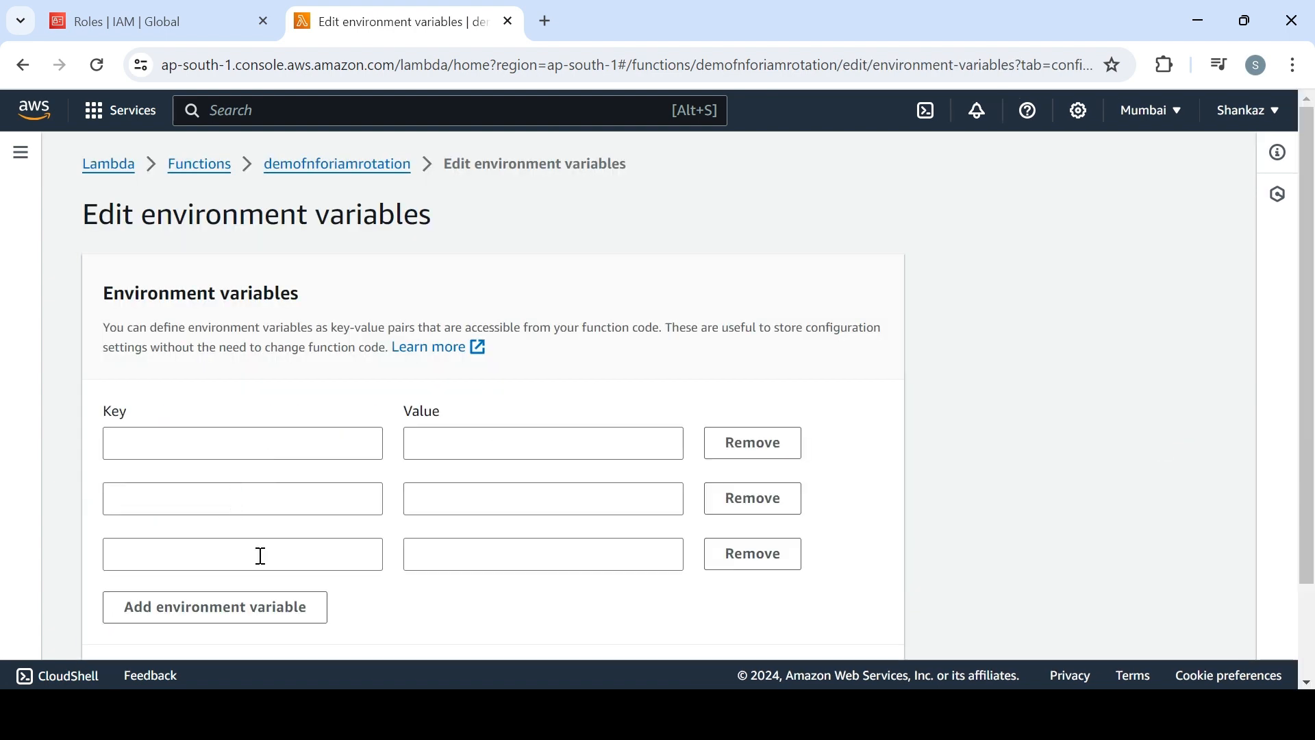
{"action": "left_click", "coordinate": [270, 609]}
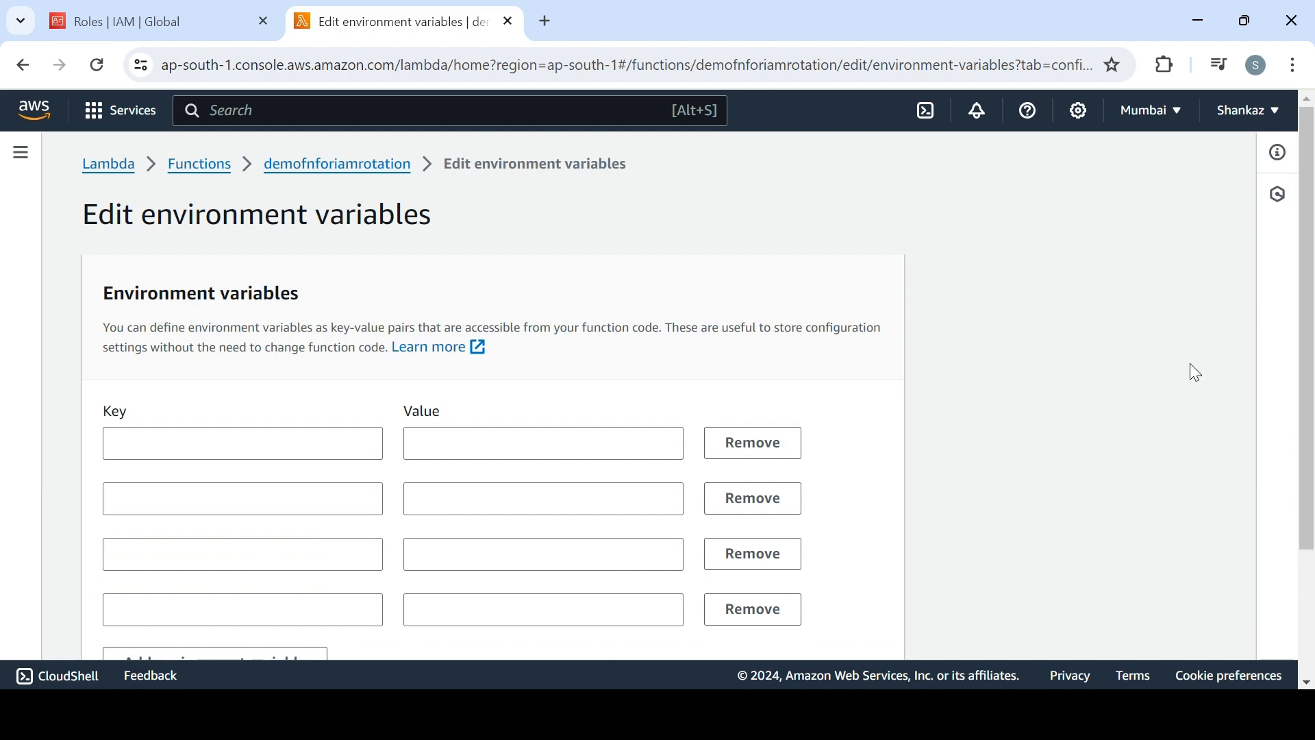
Check the variable names against the script in Notepad and copy env1_create_key from the list in as the first environment variable's key
{"action": "key", "text": "alt+Tab"}
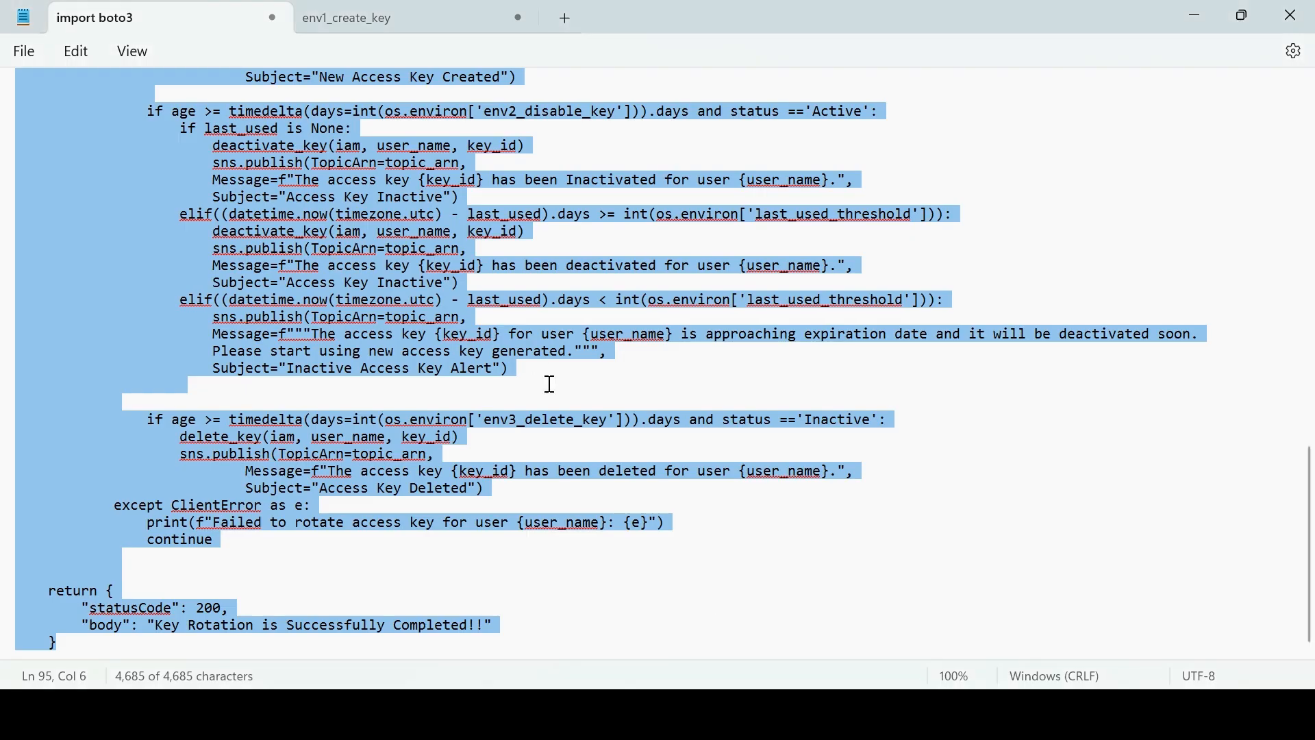
{"action": "left_click", "coordinate": [387, 6]}
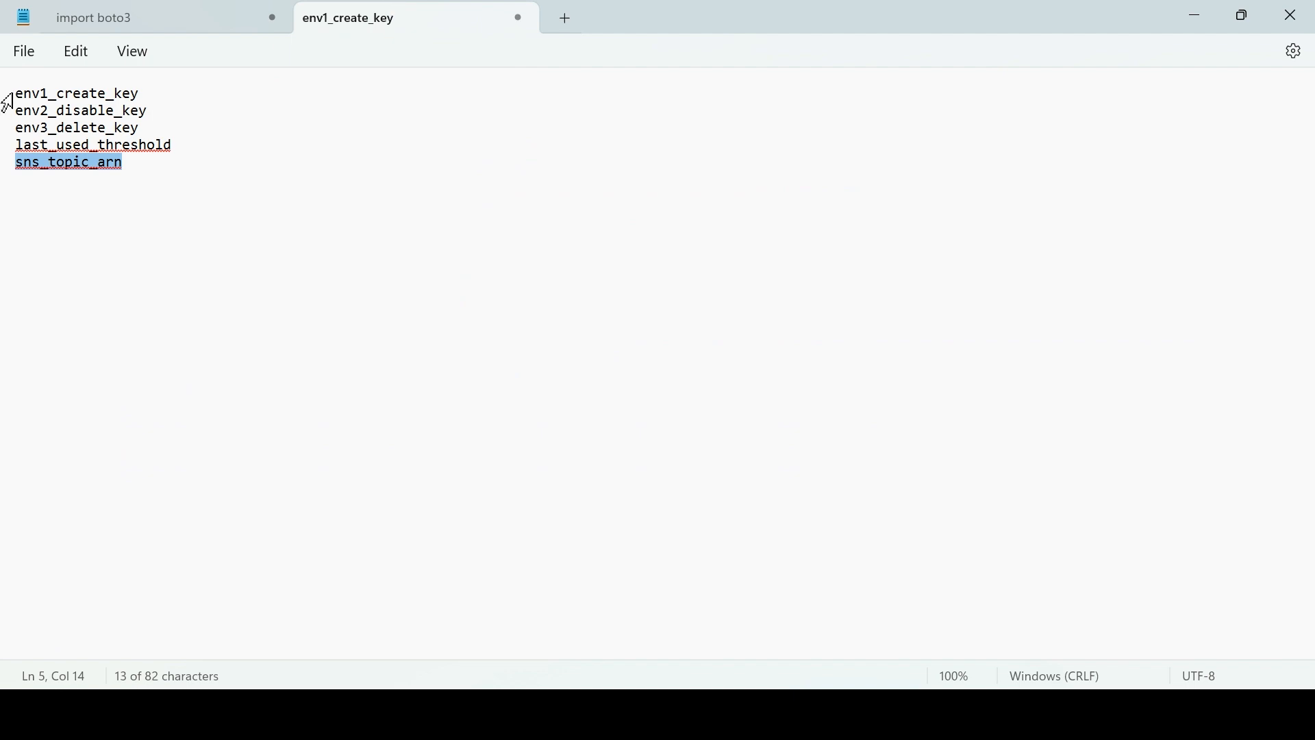
{"action": "left_click_drag", "start_coordinate": [14, 94], "coordinate": [143, 95]}
{"action": "key", "text": "ctrl+c"}
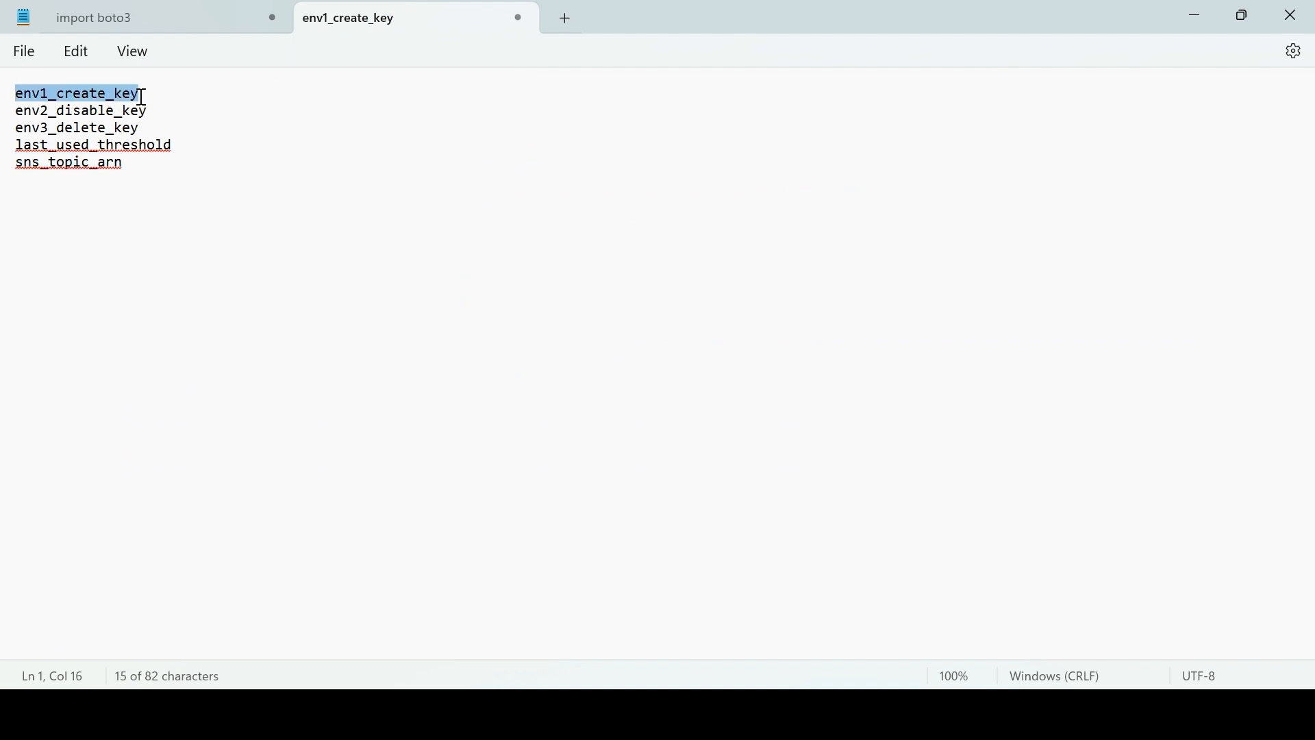
{"action": "left_click", "coordinate": [154, 18]}
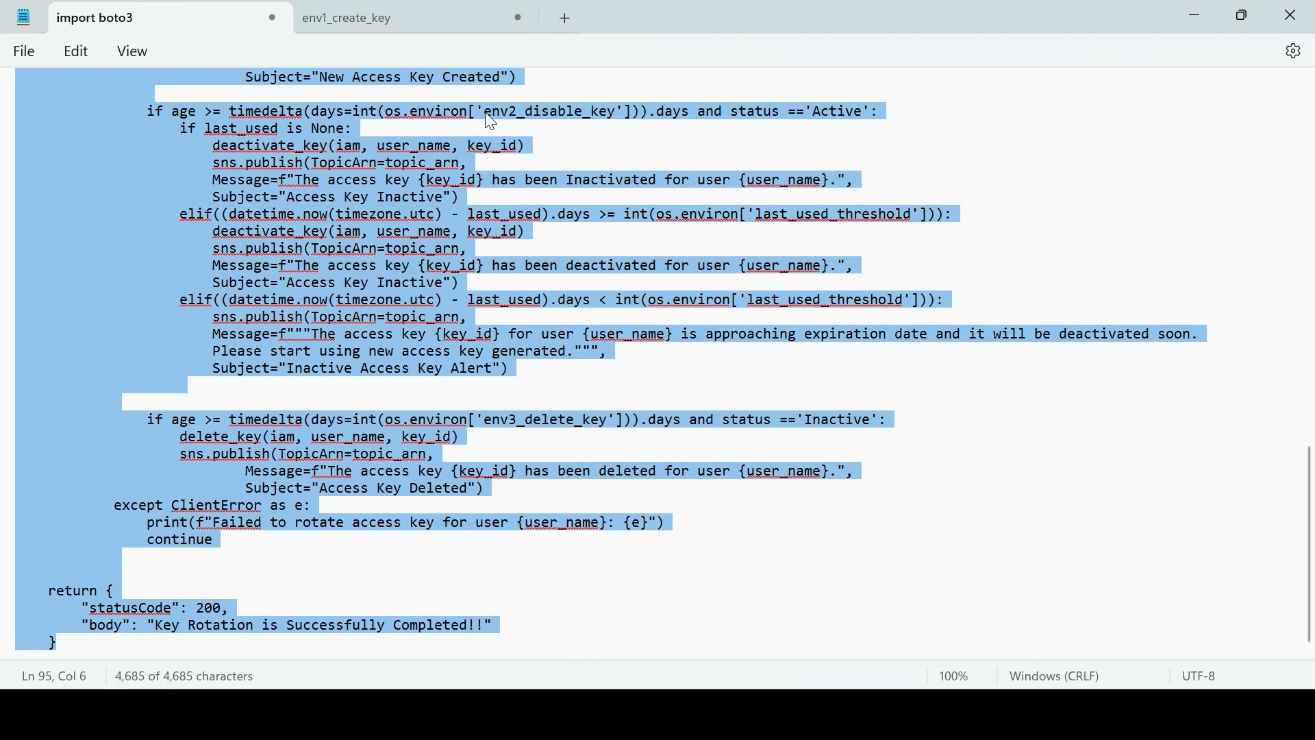
{"action": "left_click_drag", "start_coordinate": [486, 115], "coordinate": [614, 123]}
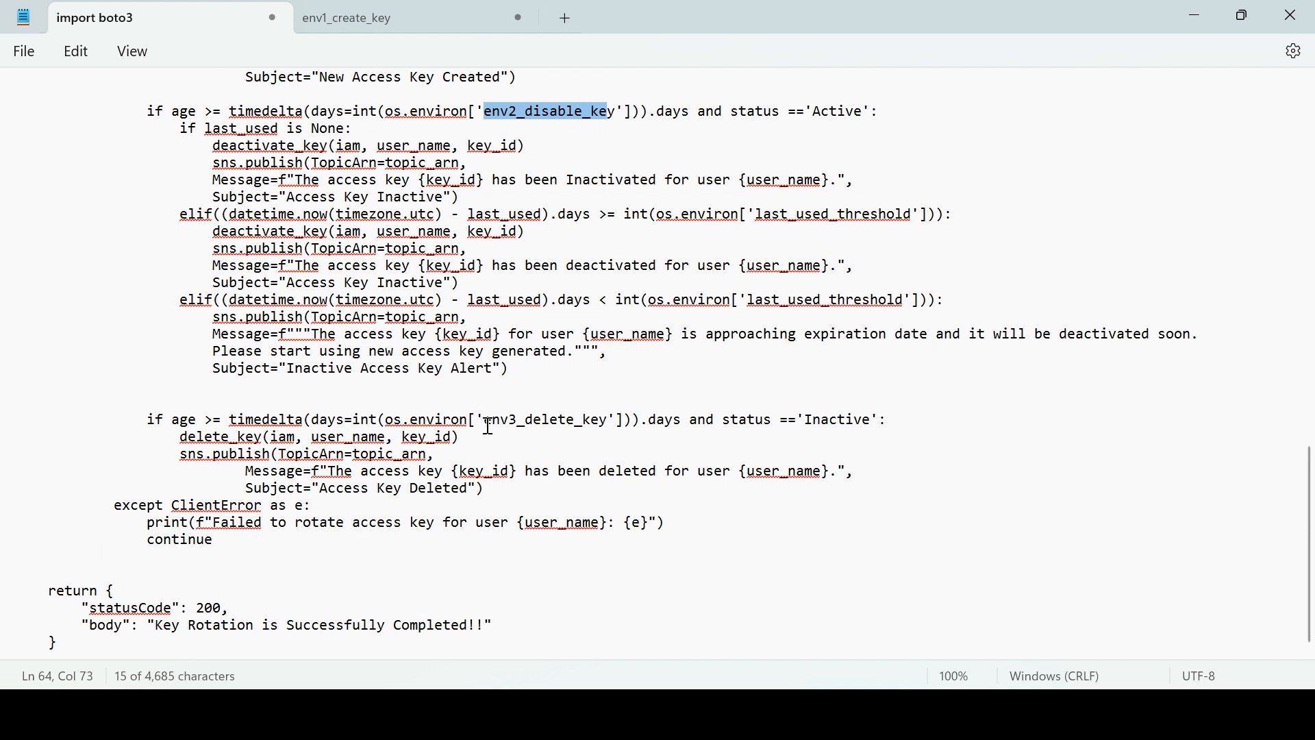
{"action": "left_click_drag", "start_coordinate": [488, 427], "coordinate": [612, 426]}
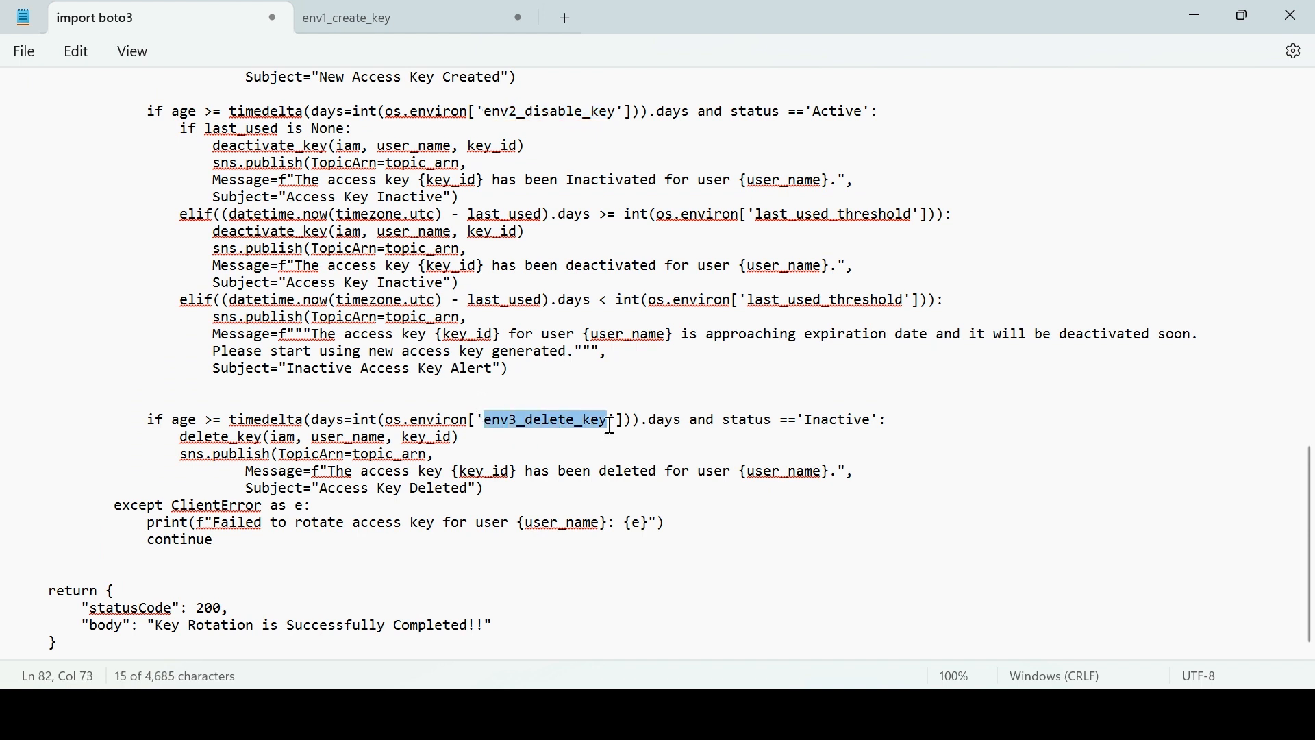
{"action": "left_click", "coordinate": [417, 18]}
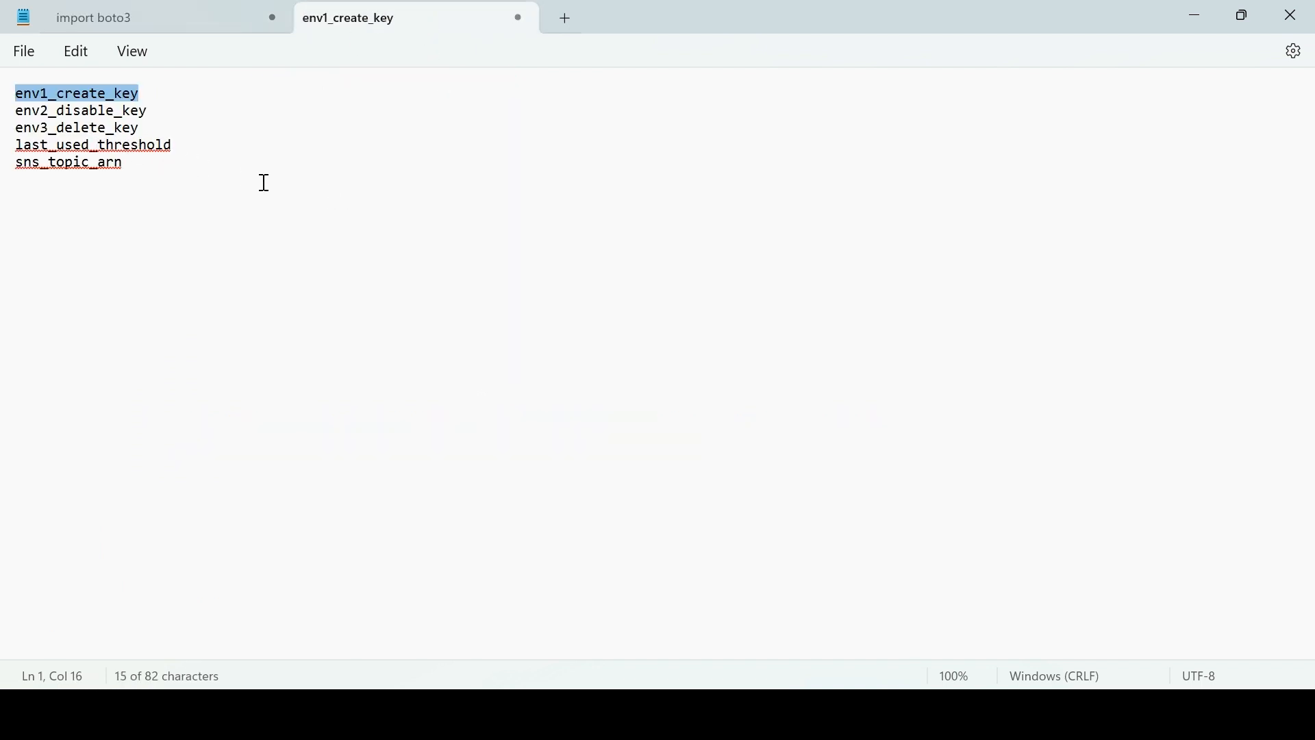
{"action": "key", "text": "alt+Tab"}
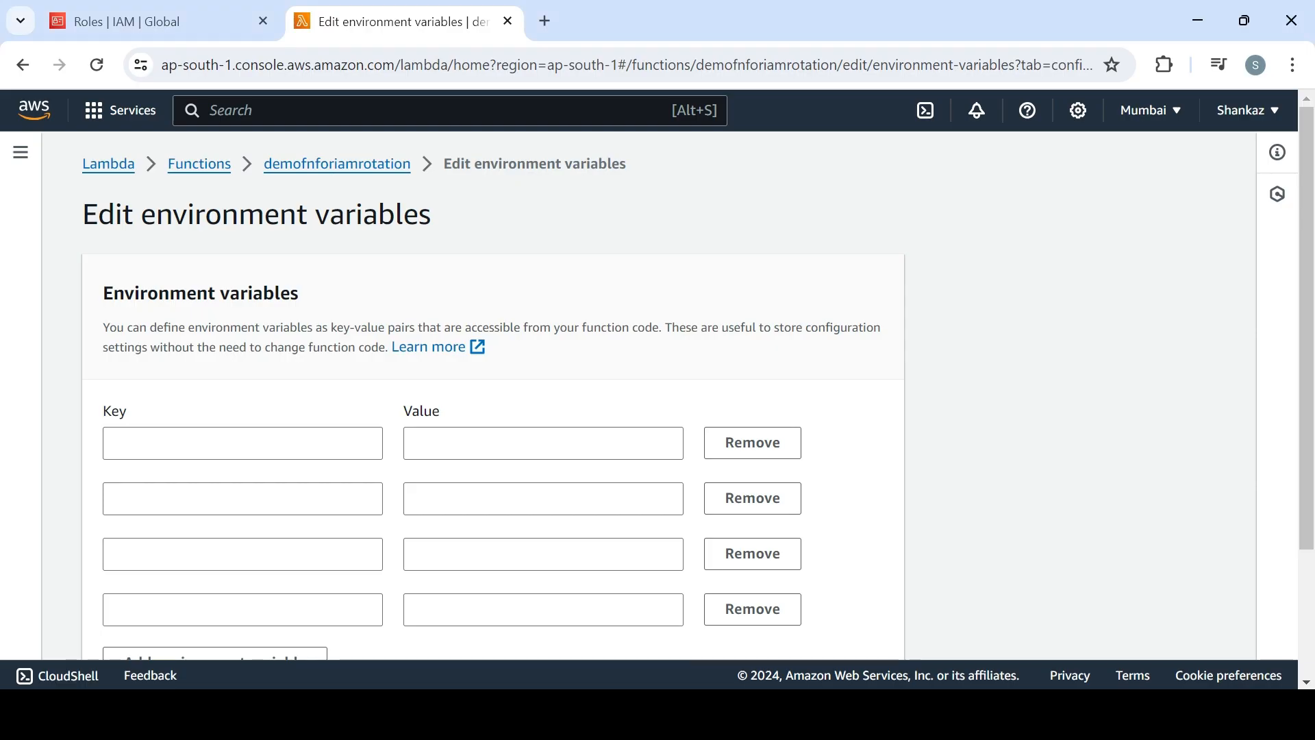
{"action": "left_click", "coordinate": [306, 450]}
{"action": "key", "text": "ctrl+v"}
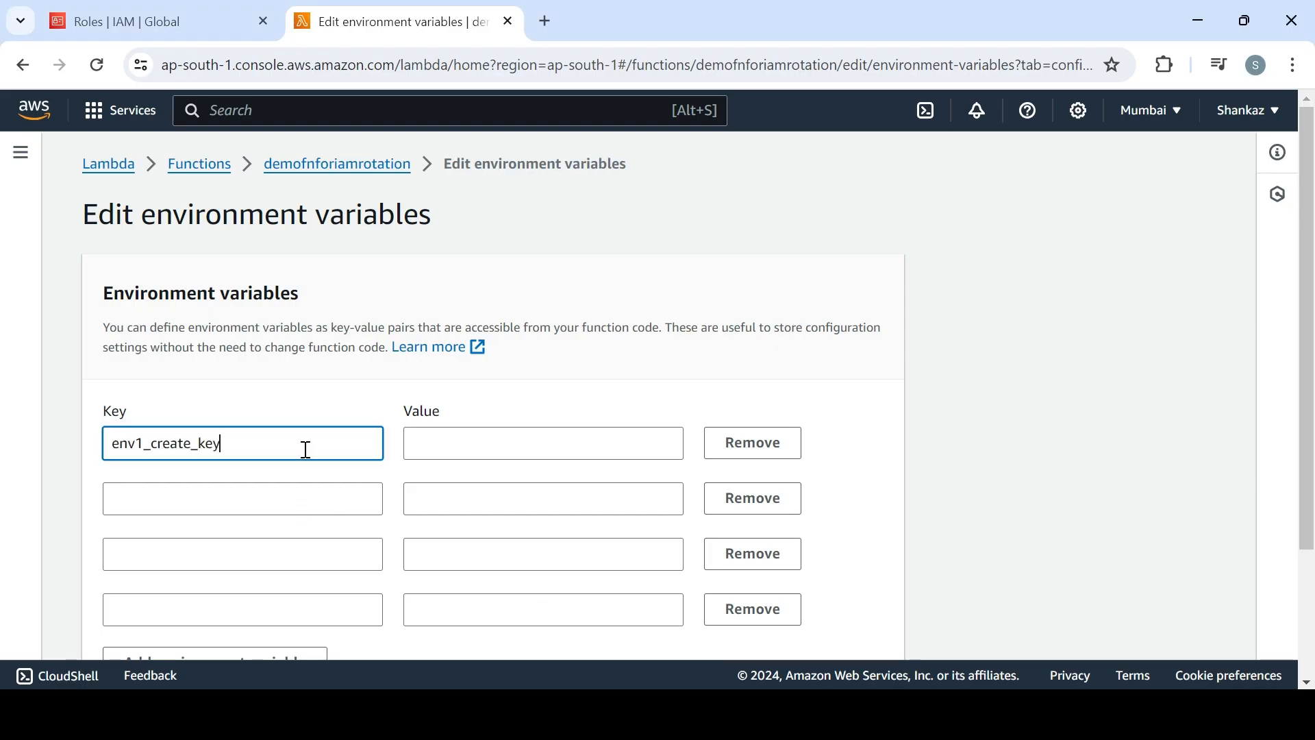
Copy env2_disable_key from the Notepad list into the second environment variable's key
{"action": "left_click", "coordinate": [276, 499]}
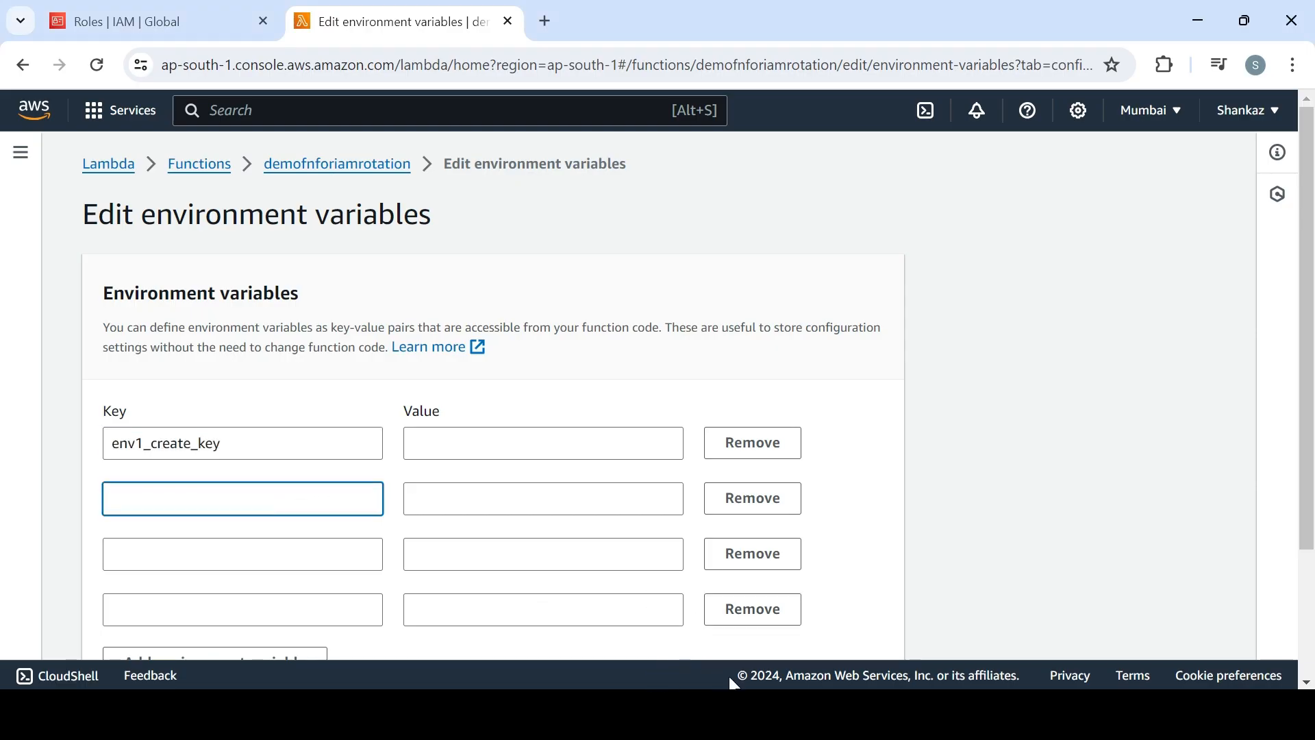
{"action": "key", "text": "alt+Tab"}
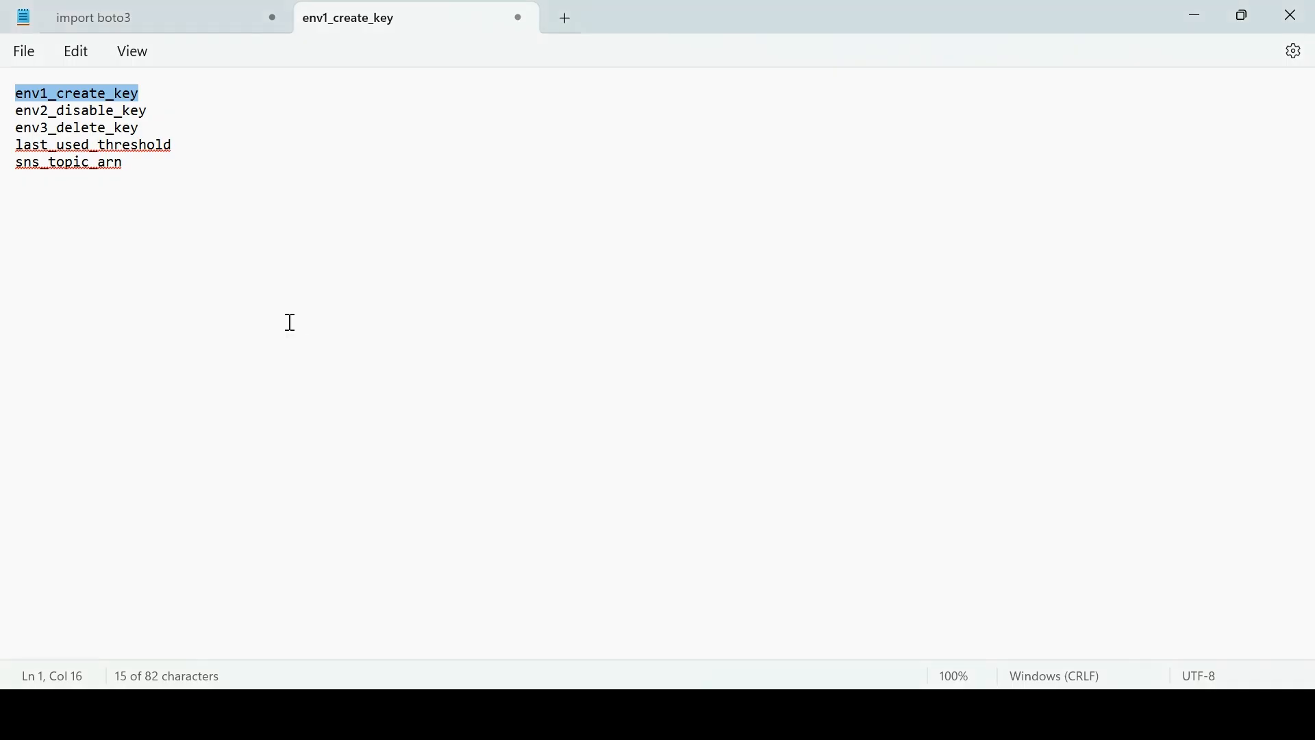
{"action": "triple_click", "coordinate": [20, 113]}
{"action": "key", "text": "ctrl+c"}
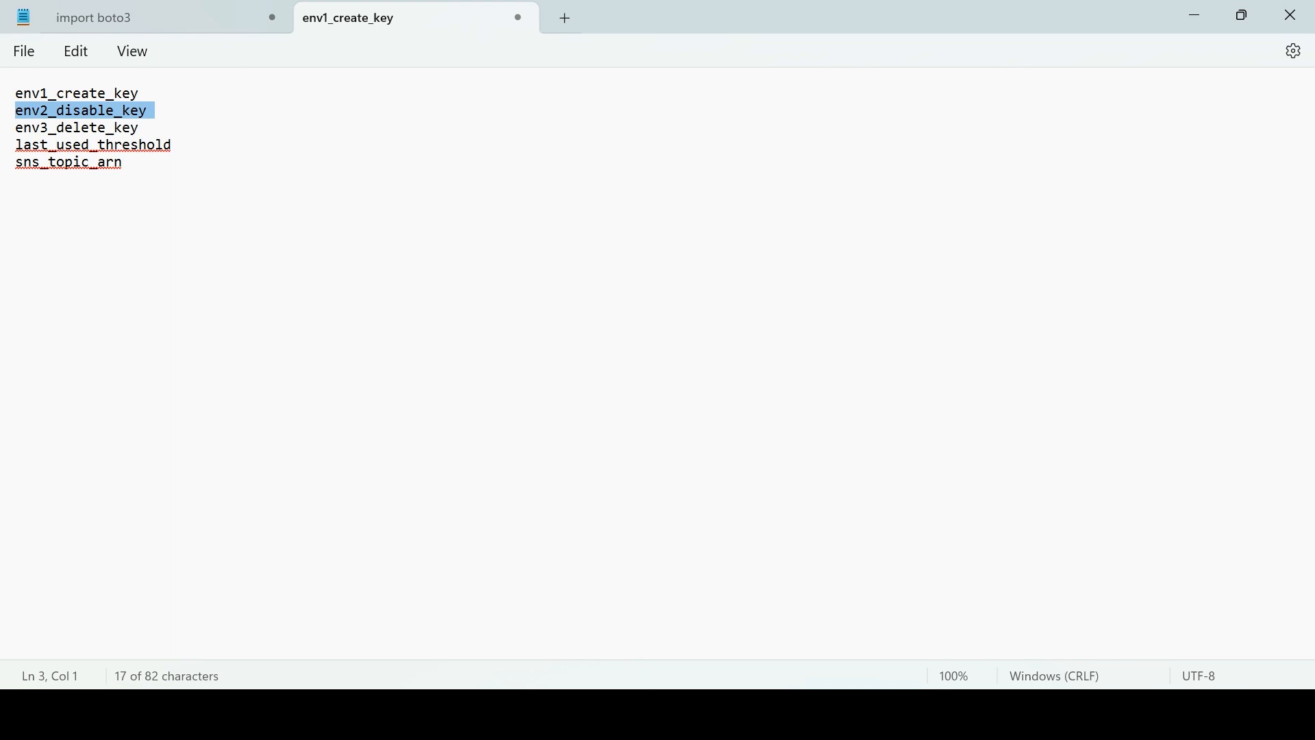
{"action": "key", "text": "alt+Tab"}
{"action": "key", "text": "ctrl+v"}
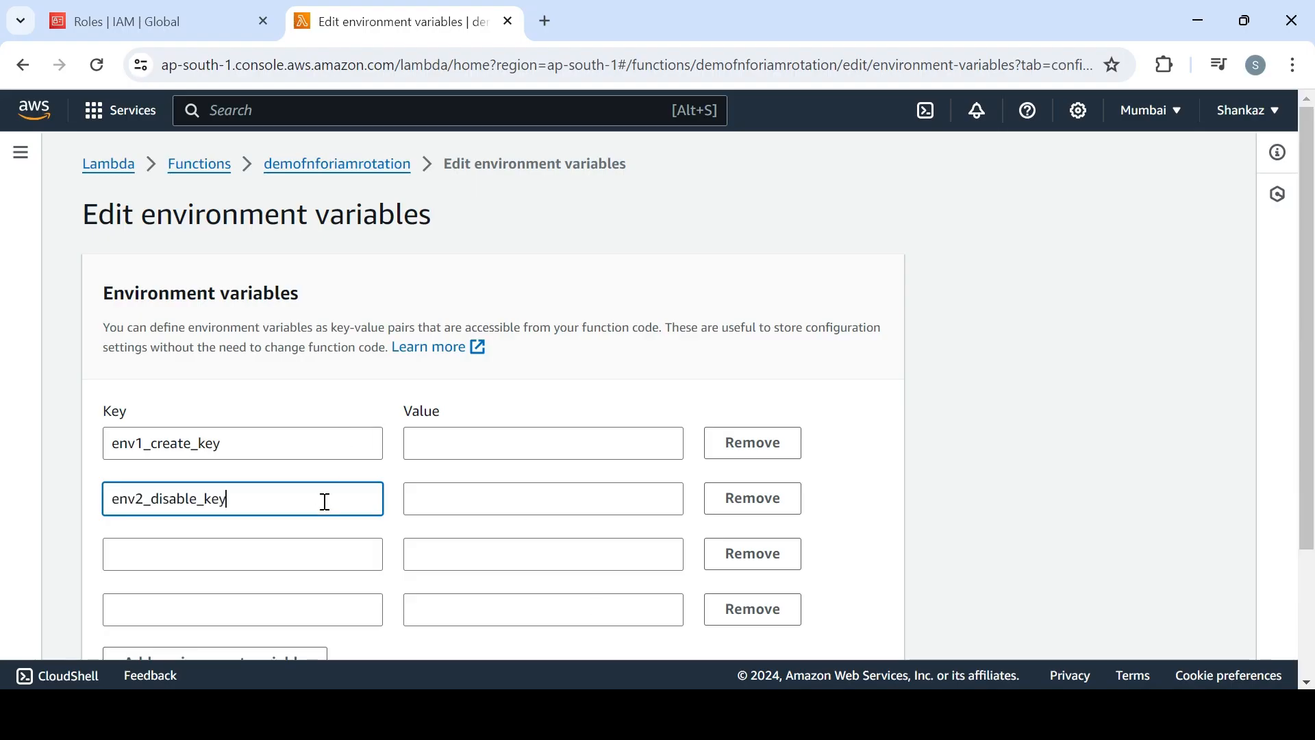
Copy env3_delete_key from the Notepad list into the third environment variable's key
{"action": "left_click", "coordinate": [314, 561]}
{"action": "key", "text": "alt+Tab"}
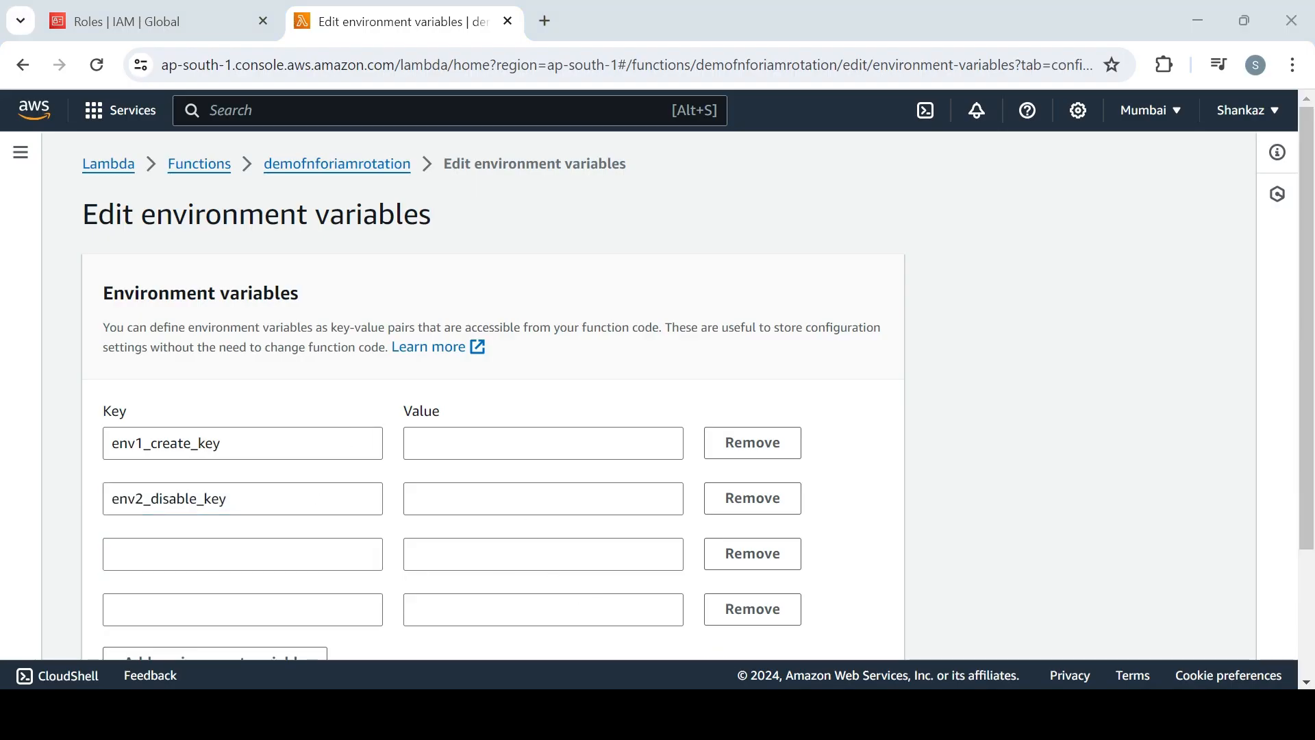
{"action": "left_click_drag", "start_coordinate": [19, 129], "coordinate": [145, 127]}
{"action": "key", "text": "ctrl+c"}
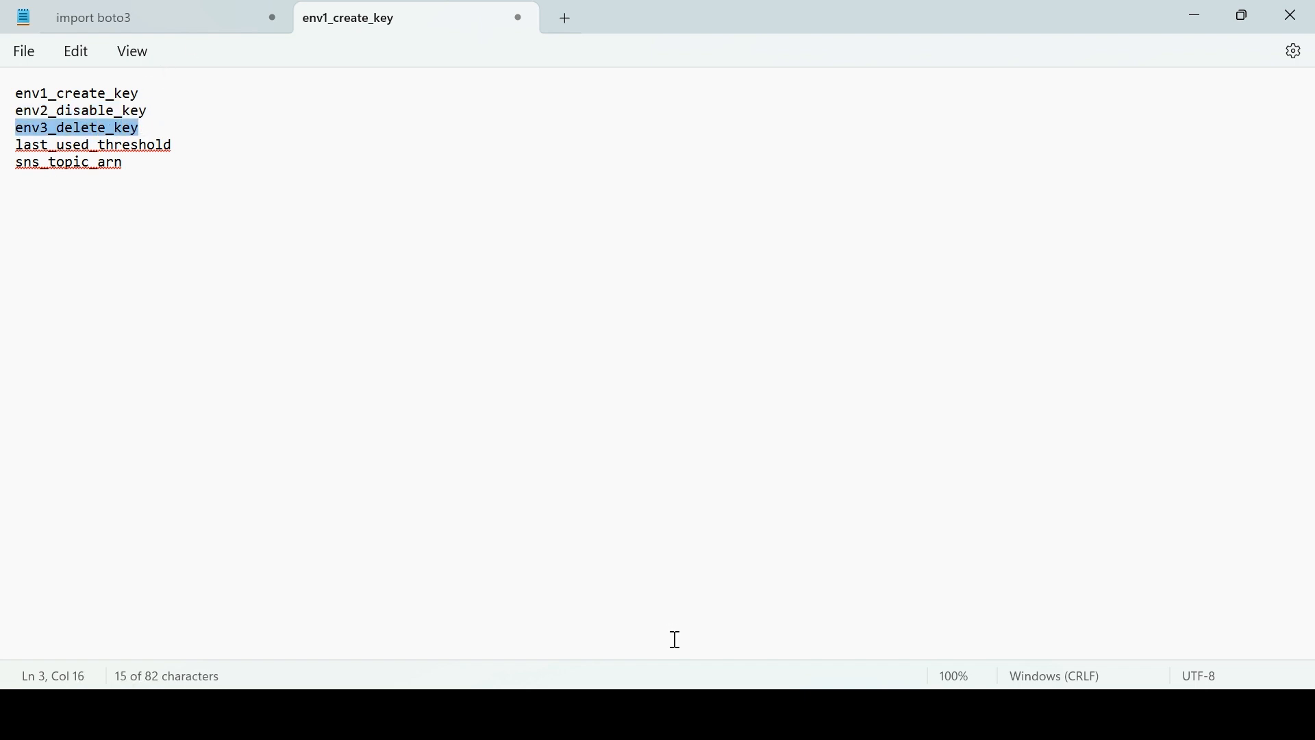
{"action": "key", "text": "alt+Tab"}
{"action": "key", "text": "ctrl+v"}
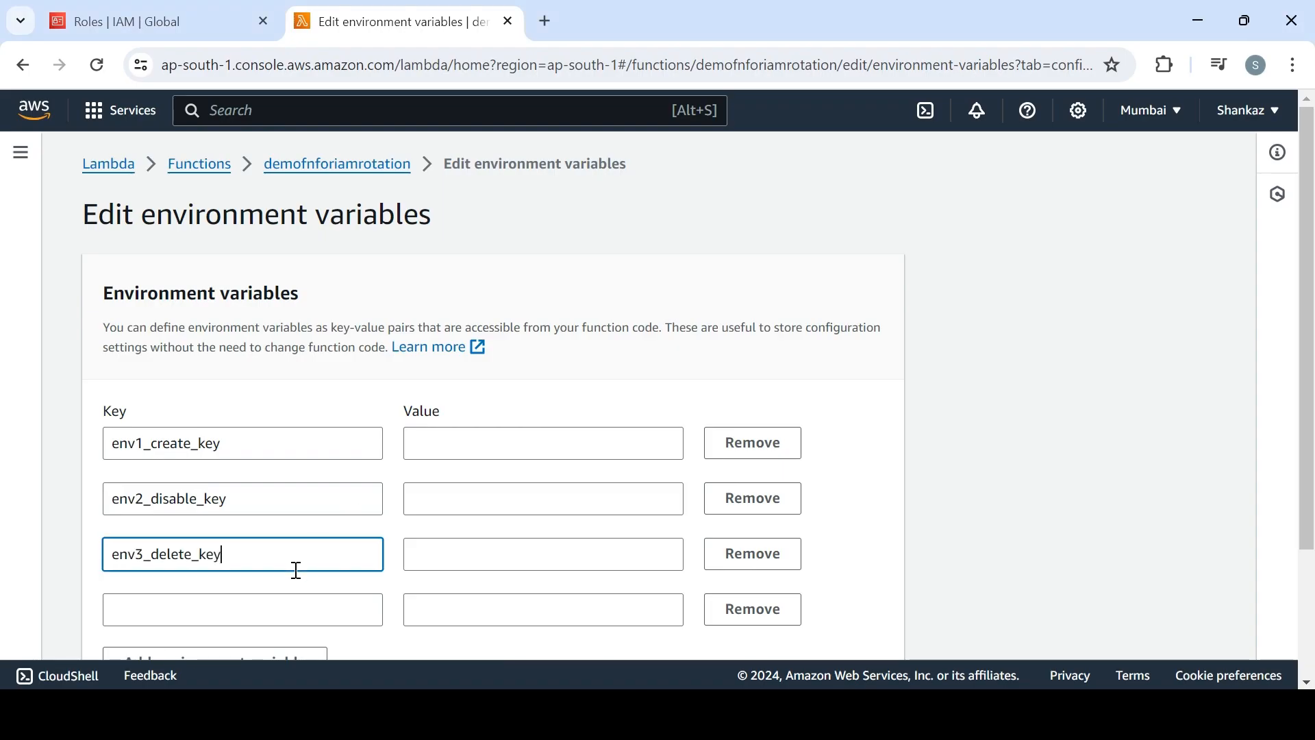
Copy last_used_threshold from the Notepad list into the fourth environment variable's key and save the function's environment variables
{"action": "left_click", "coordinate": [225, 611]}
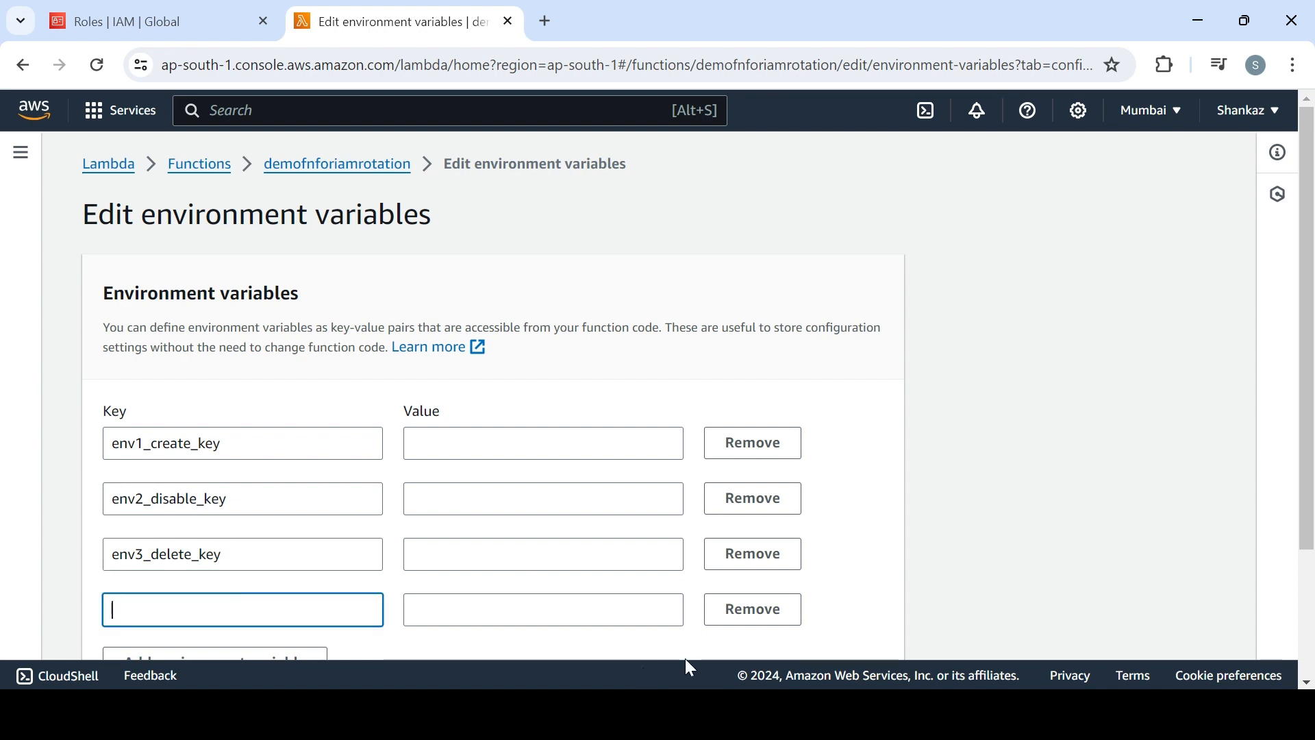
{"action": "key", "text": "alt+Tab"}
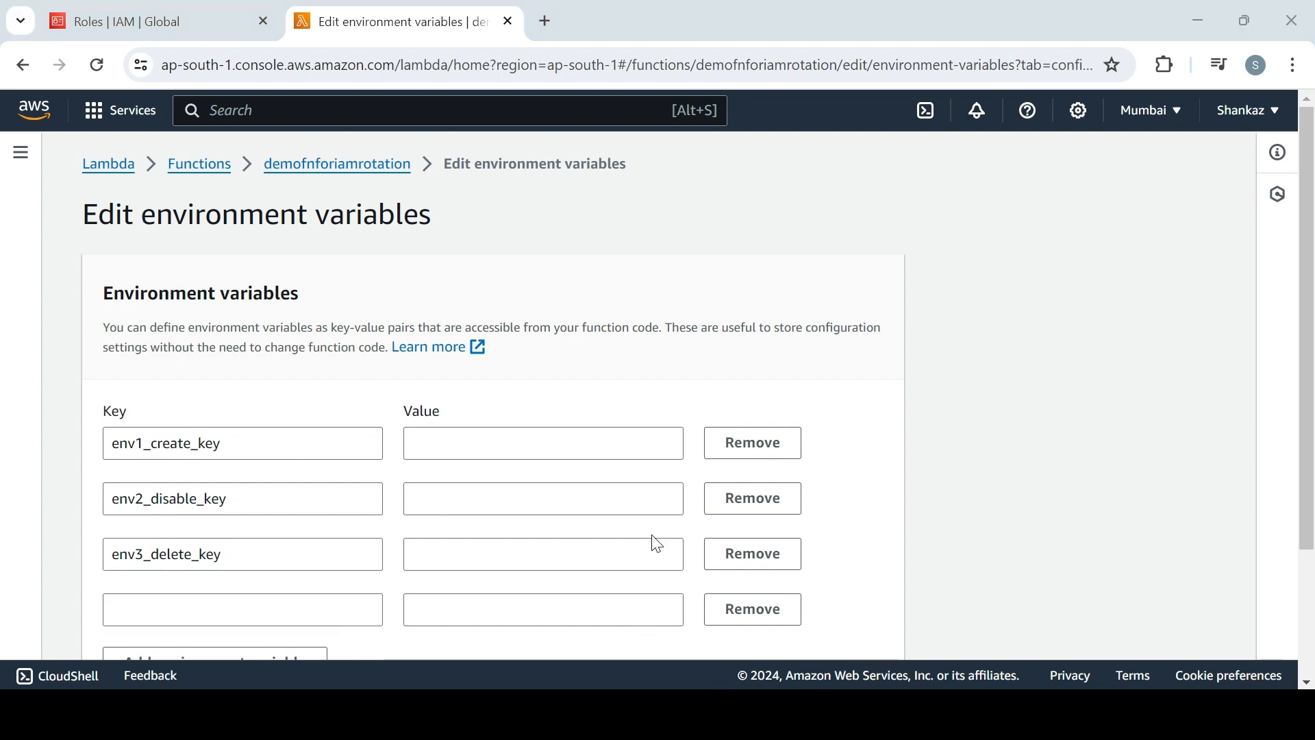
{"action": "key", "text": "alt+Tab"}
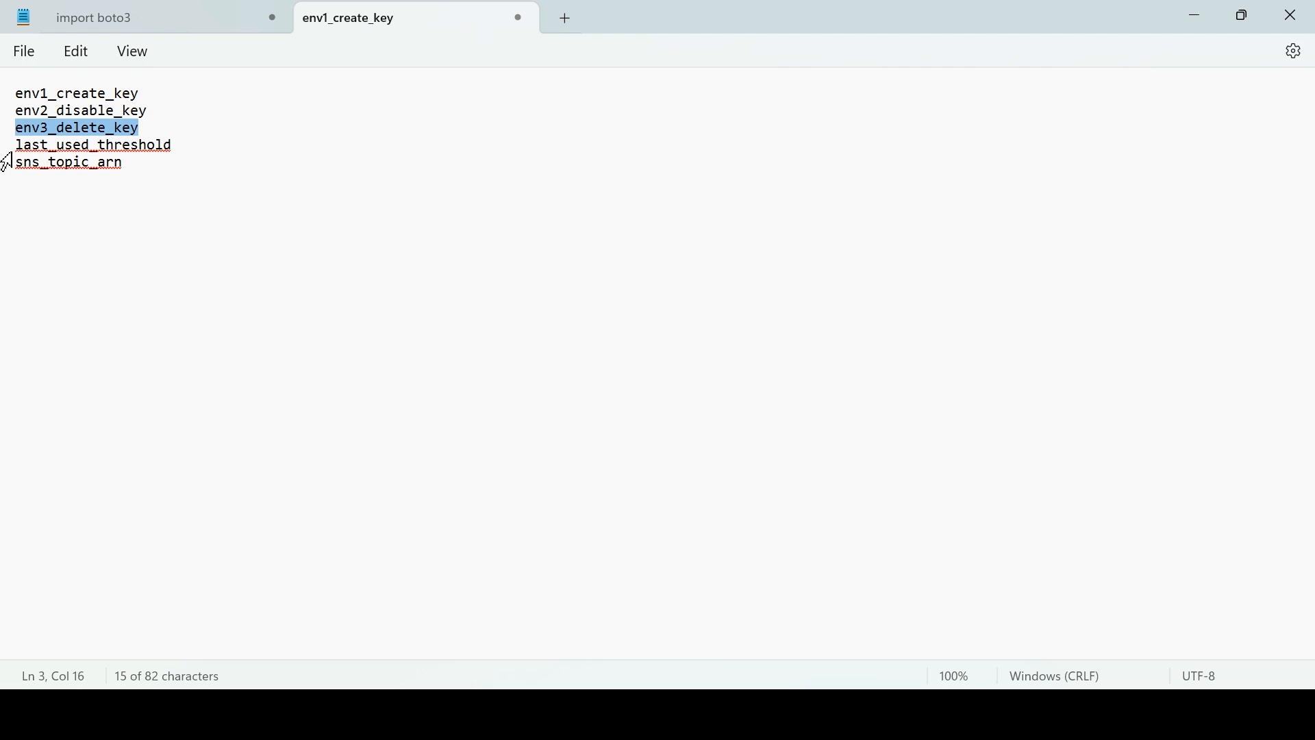
{"action": "left_click_drag", "start_coordinate": [7, 154], "coordinate": [169, 152]}
{"action": "key", "text": "ctrl+c"}
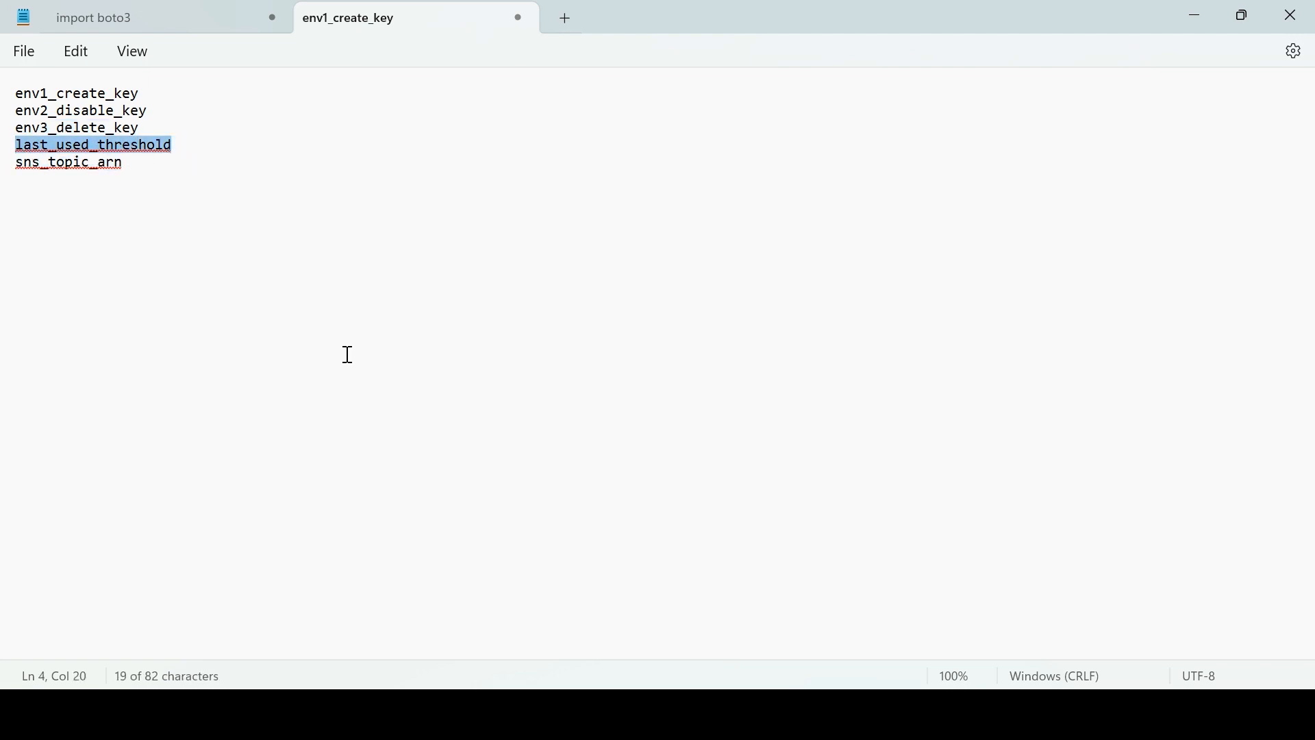
{"action": "key", "text": "alt+Tab"}
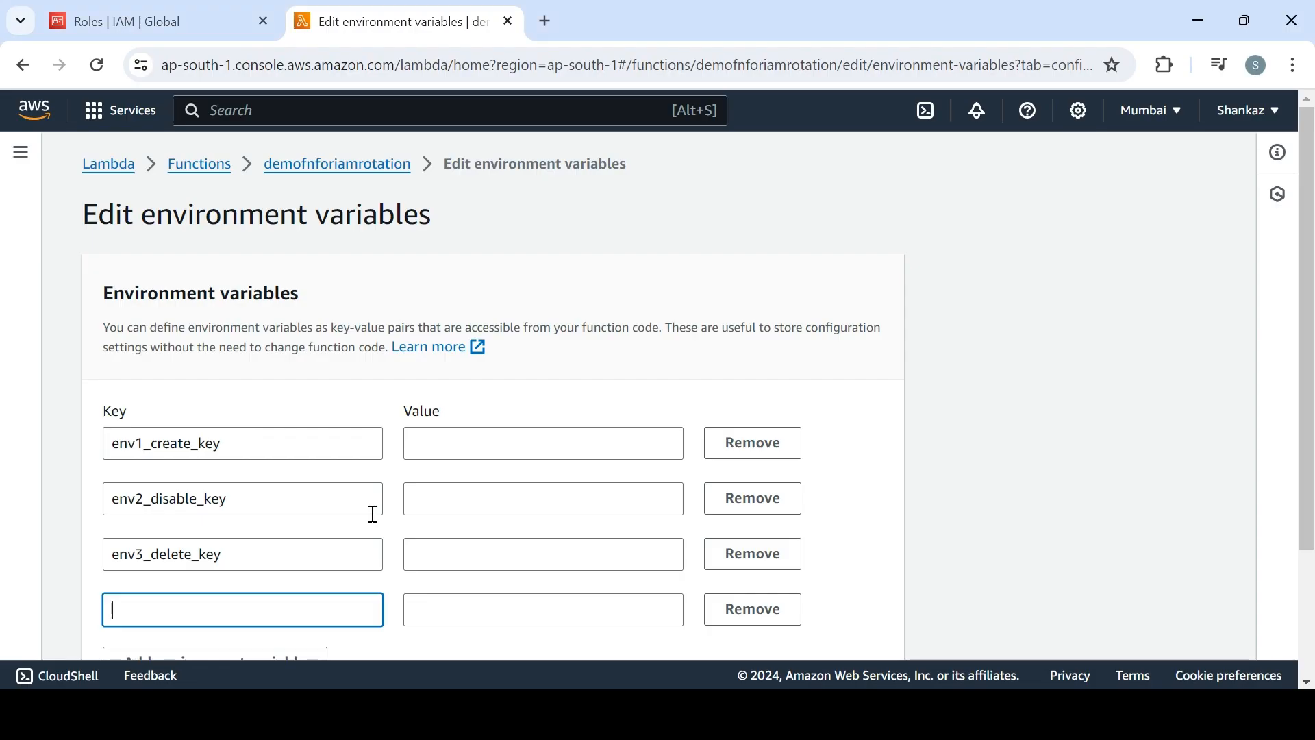
{"action": "key", "text": "ctrl+v"}
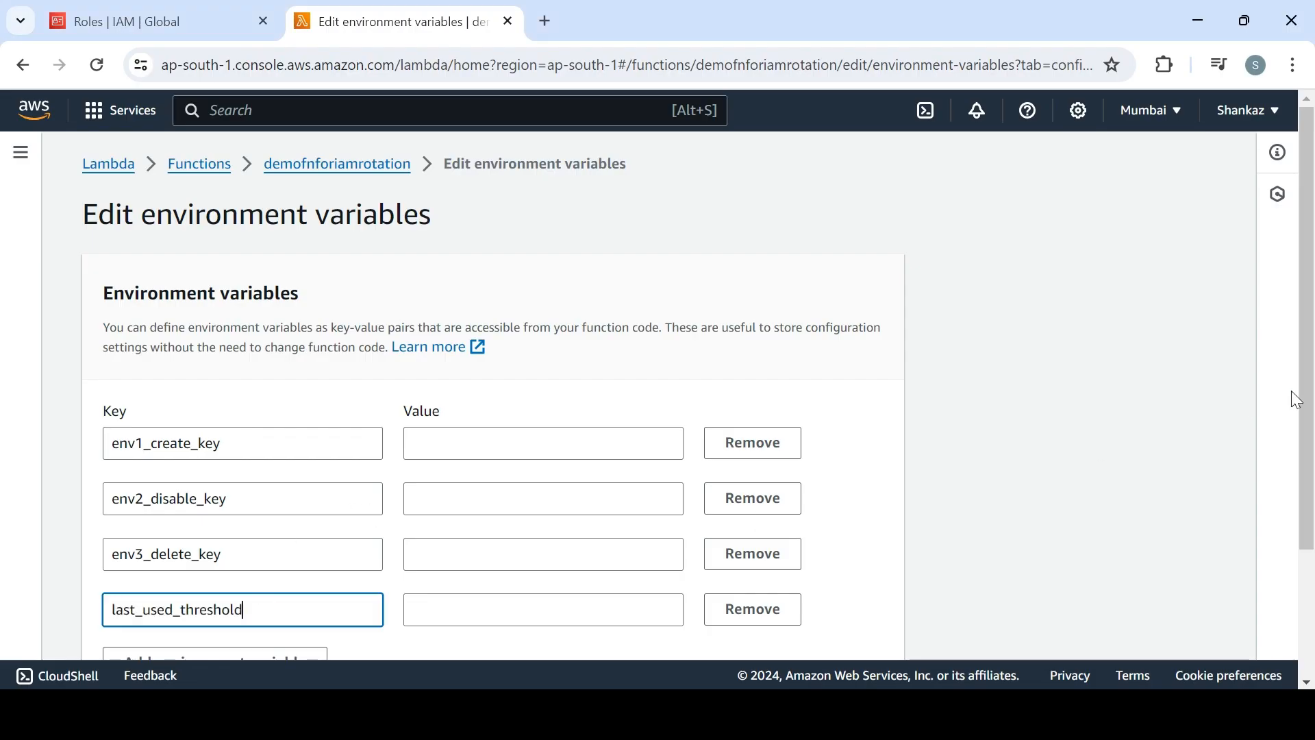
{"action": "scroll", "coordinate": [1312, 404], "scroll_direction": "down", "scroll_amount": 3}
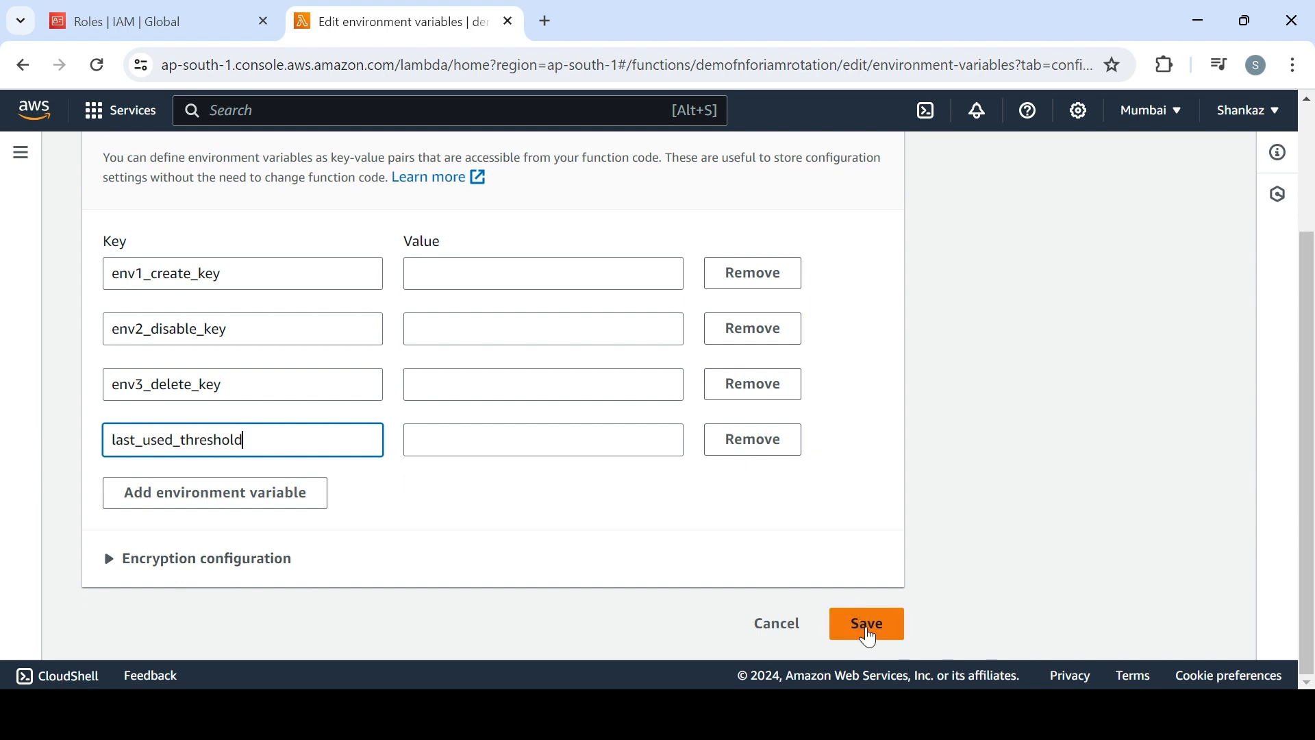
{"action": "left_click", "coordinate": [870, 638]}
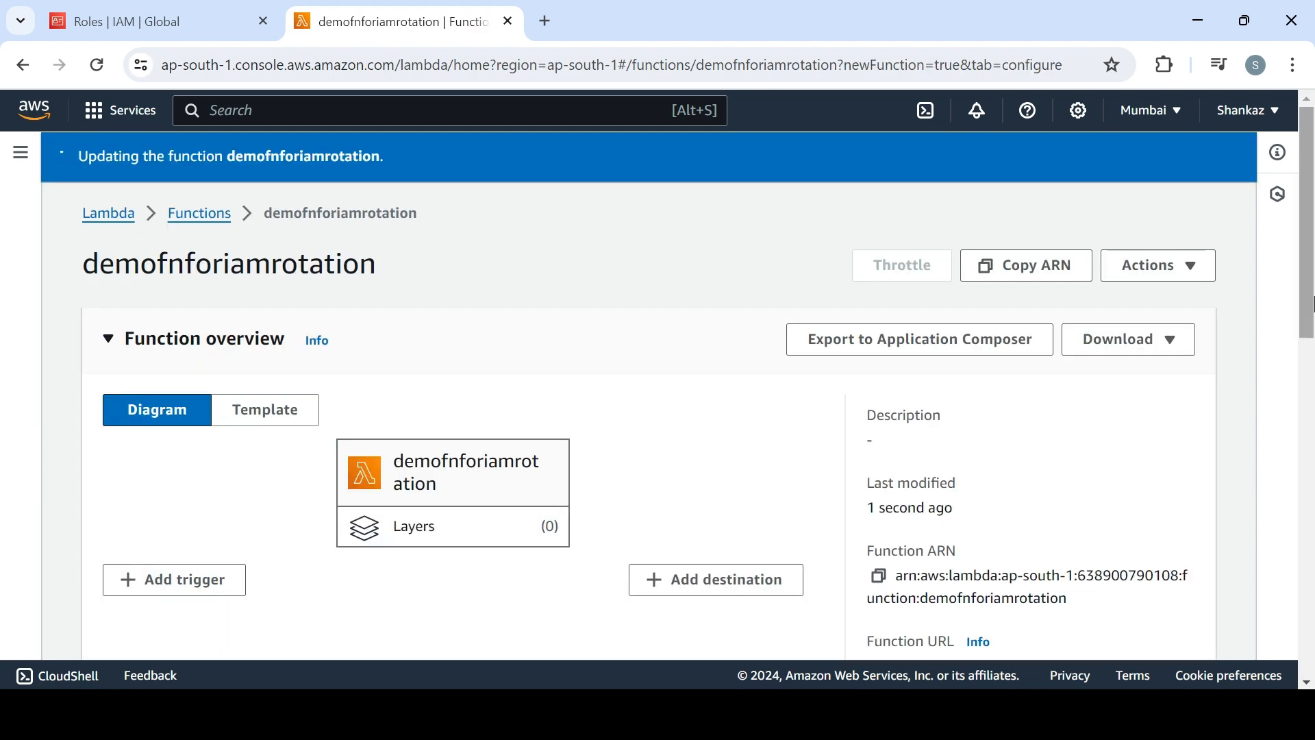
Return to the function's code source and open the test event configuration
{"action": "left_click_drag", "start_coordinate": [1312, 267], "coordinate": [1275, 399]}
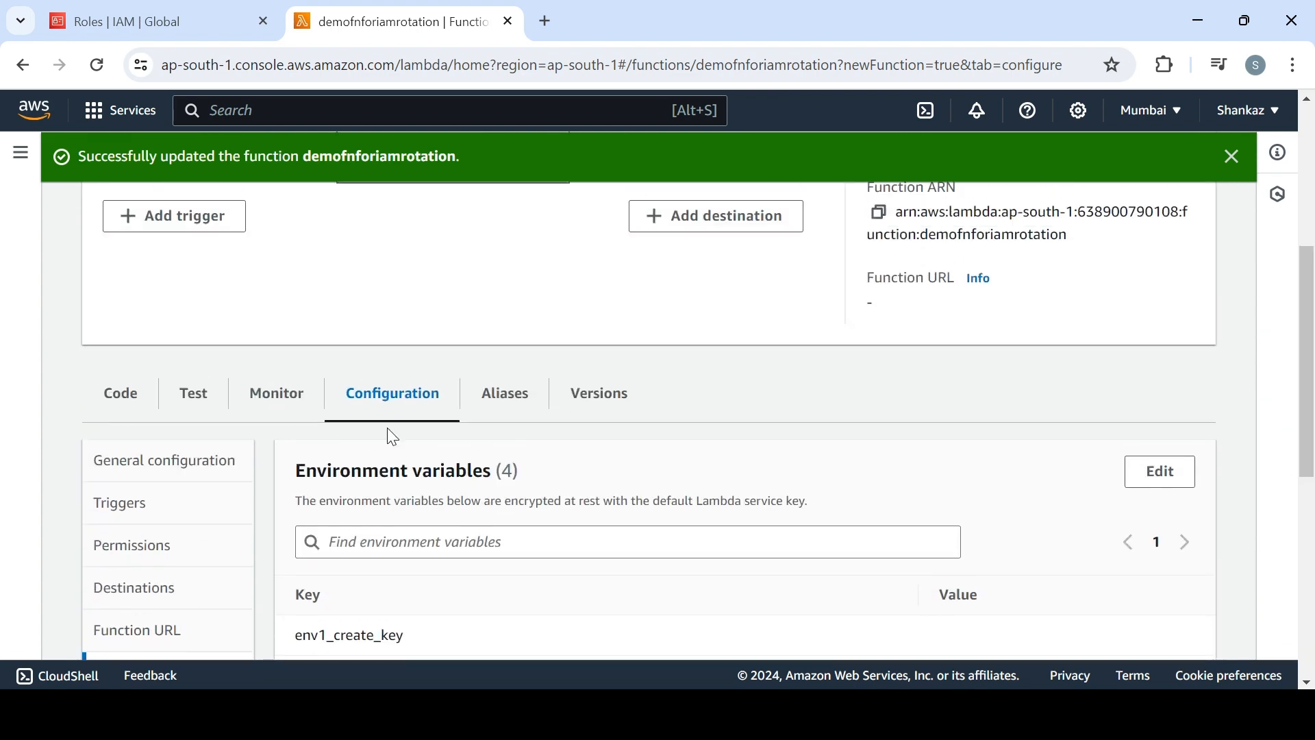
{"action": "left_click", "coordinate": [116, 399]}
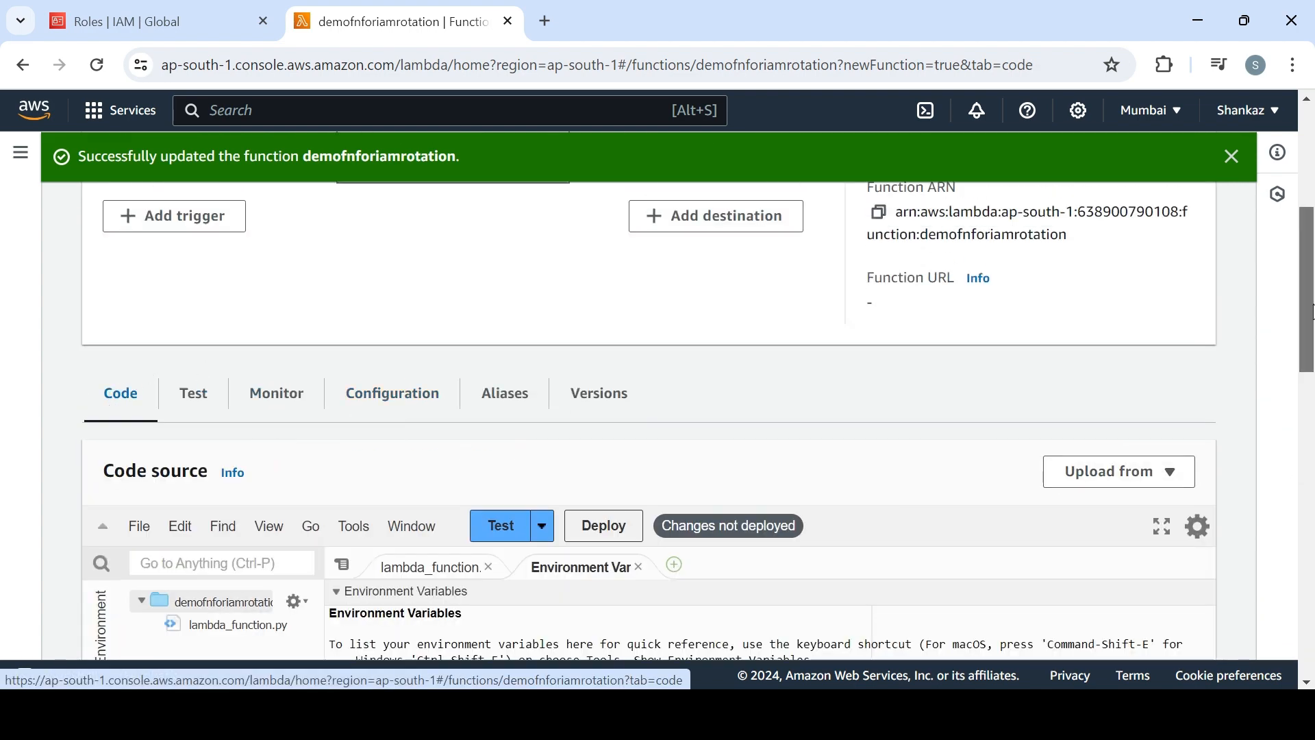
{"action": "left_click_drag", "start_coordinate": [1312, 312], "coordinate": [1311, 388]}
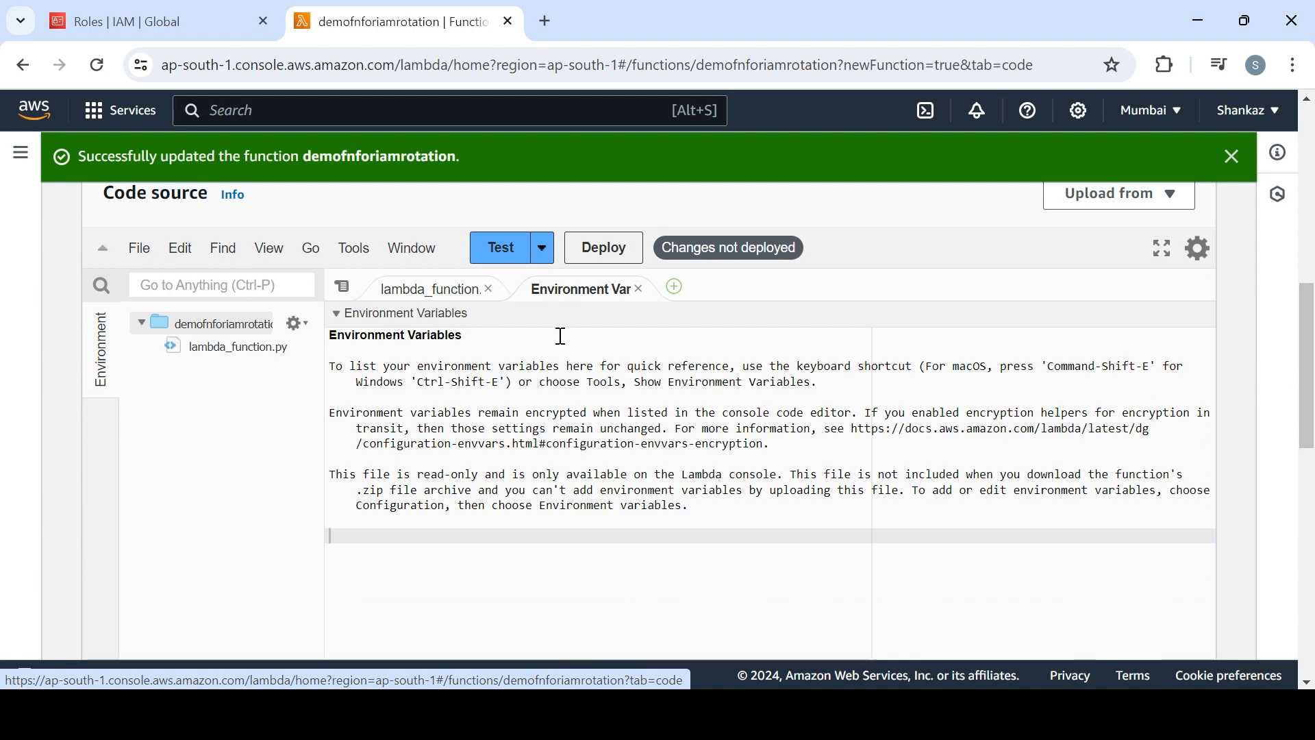
{"action": "left_click", "coordinate": [545, 249]}
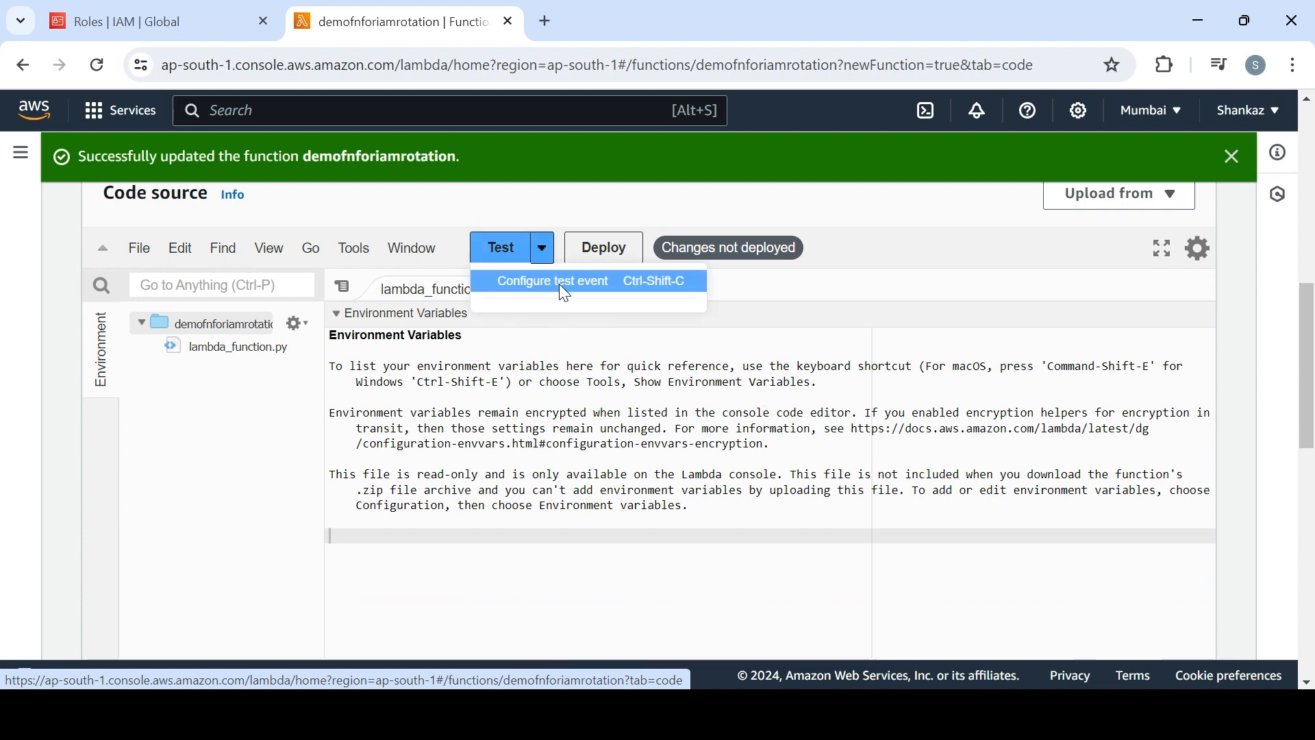
{"action": "left_click", "coordinate": [560, 285]}
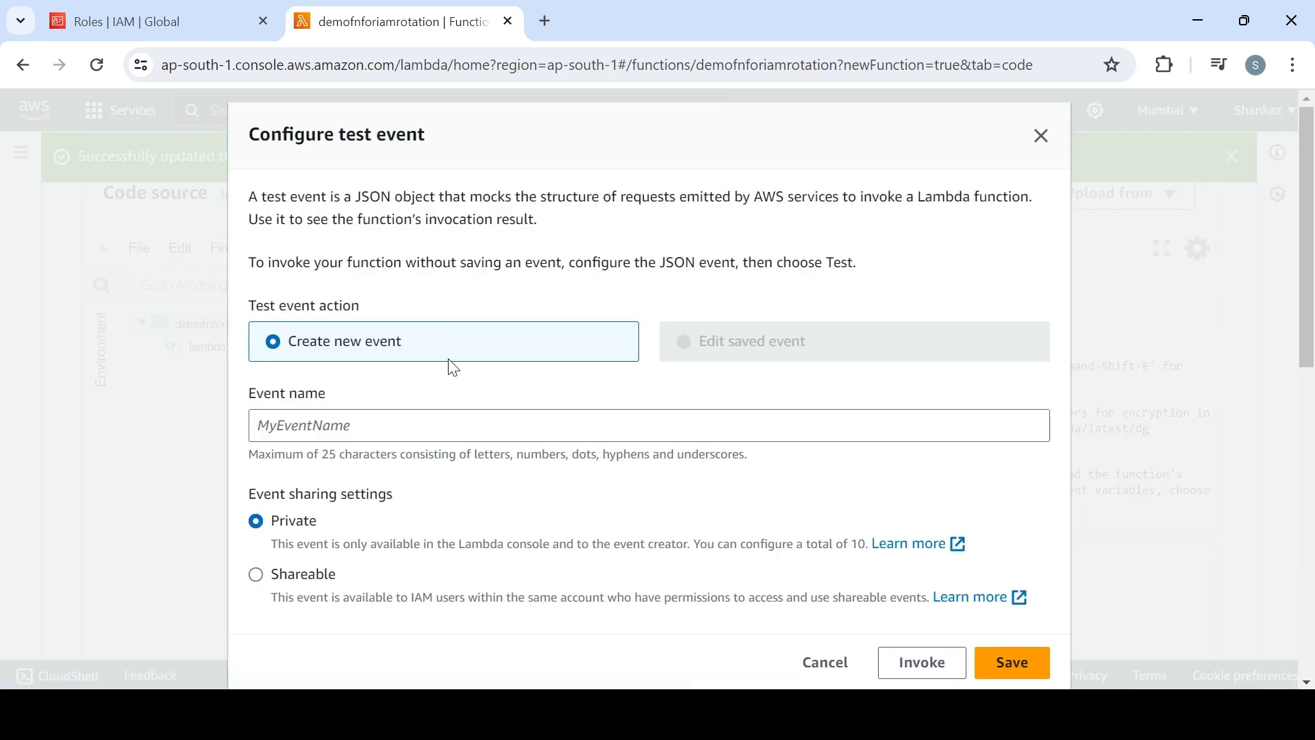
Name the new private test event demoenvforiam and save it
{"action": "left_click", "coordinate": [422, 430]}
{"action": "type", "text": "testenv"}
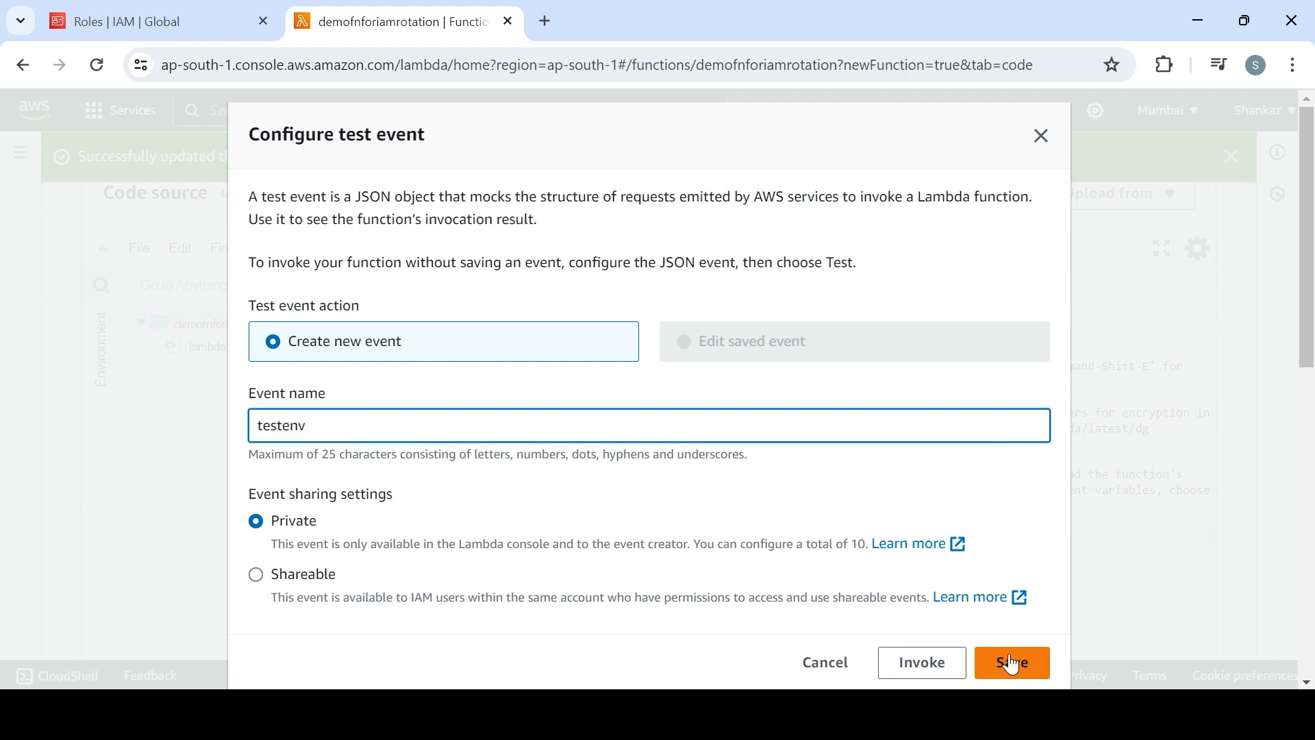
{"action": "key", "text": "BackSpace"}
{"action": "key", "text": "BackSpace"}
{"action": "key", "text": "BackSpace"}
{"action": "key", "text": "BackSpace"}
{"action": "key", "text": "BackSpace"}
{"action": "key", "text": "BackSpace"}
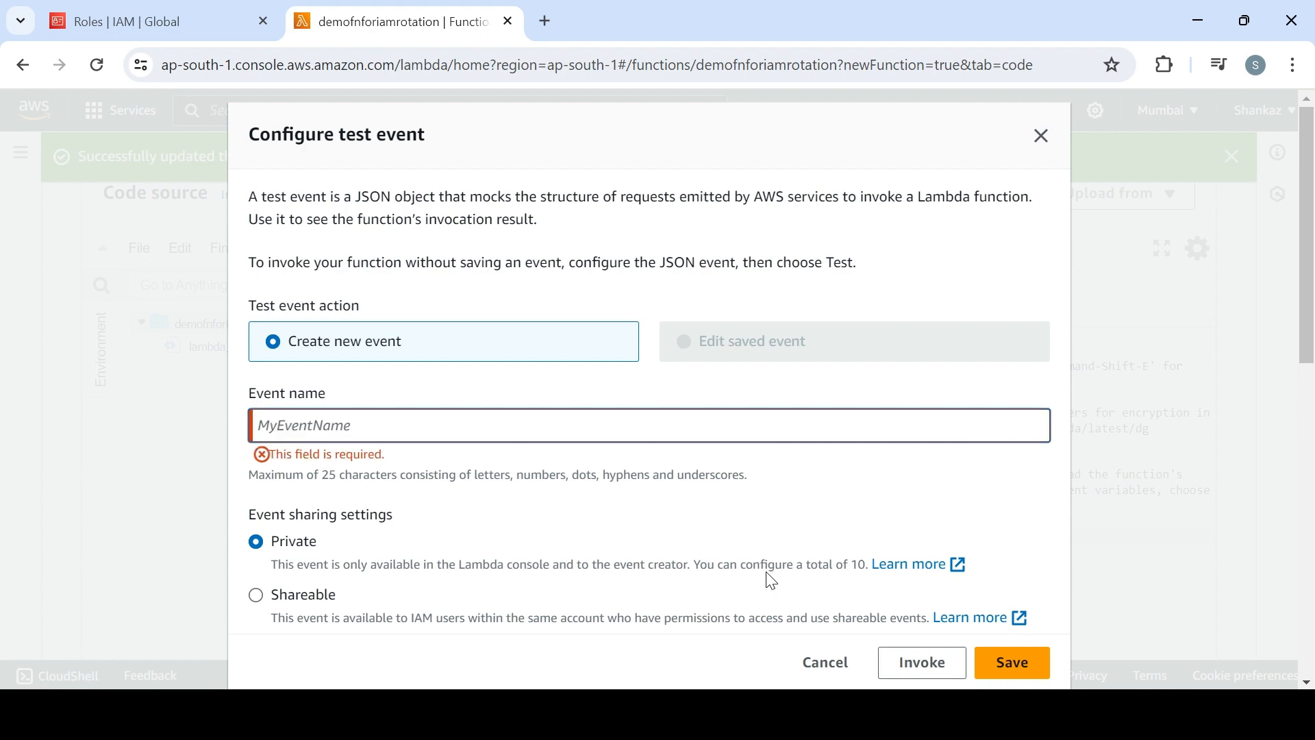
{"action": "type", "text": "demoenvforiam"}
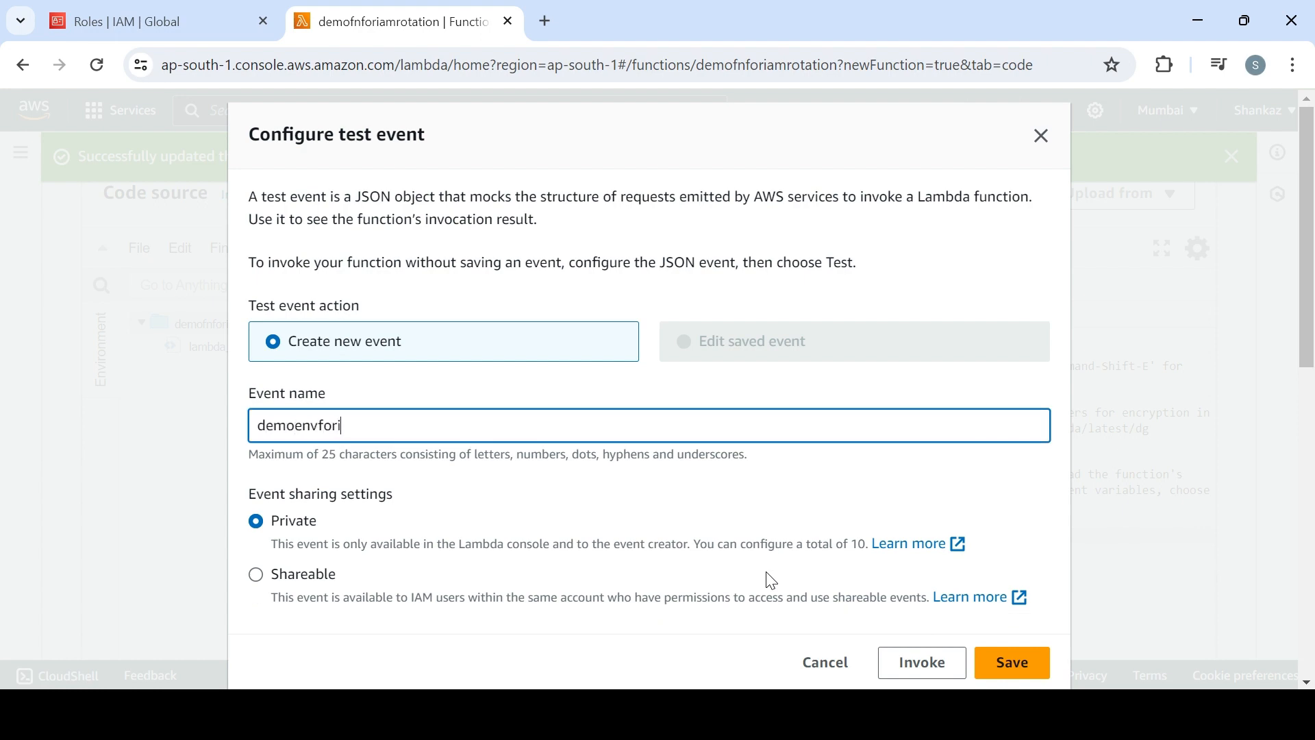
{"action": "left_click", "coordinate": [1045, 675]}
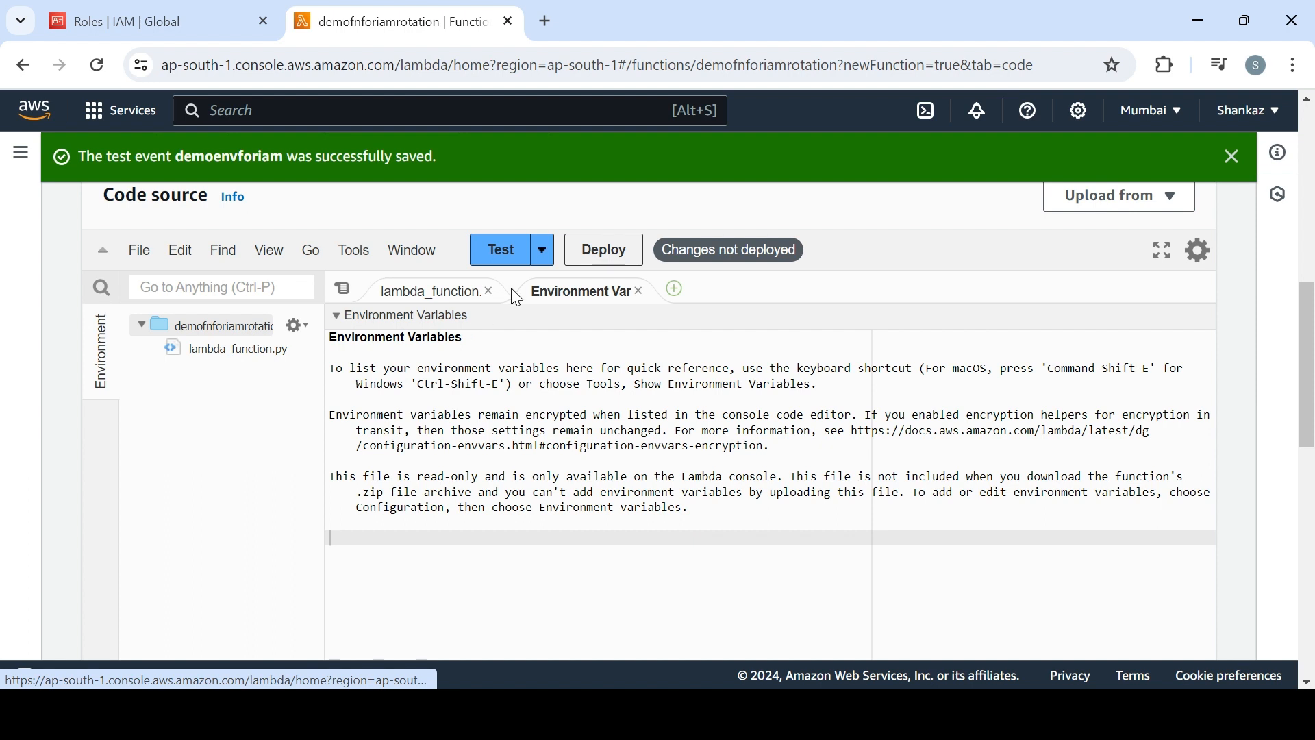
Run the function with the demoenvforiam test event and examine the response in the execution results
{"action": "left_click", "coordinate": [504, 251]}
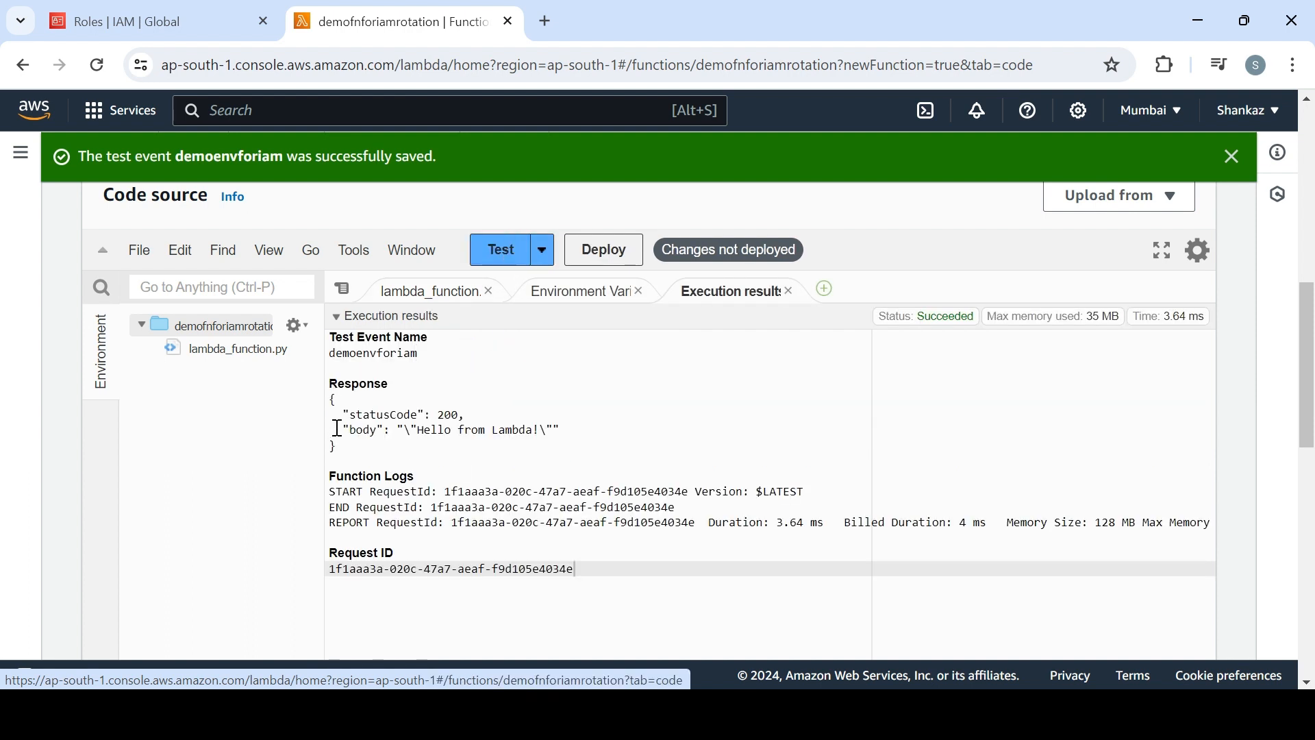
{"action": "left_click_drag", "start_coordinate": [332, 402], "coordinate": [532, 437]}
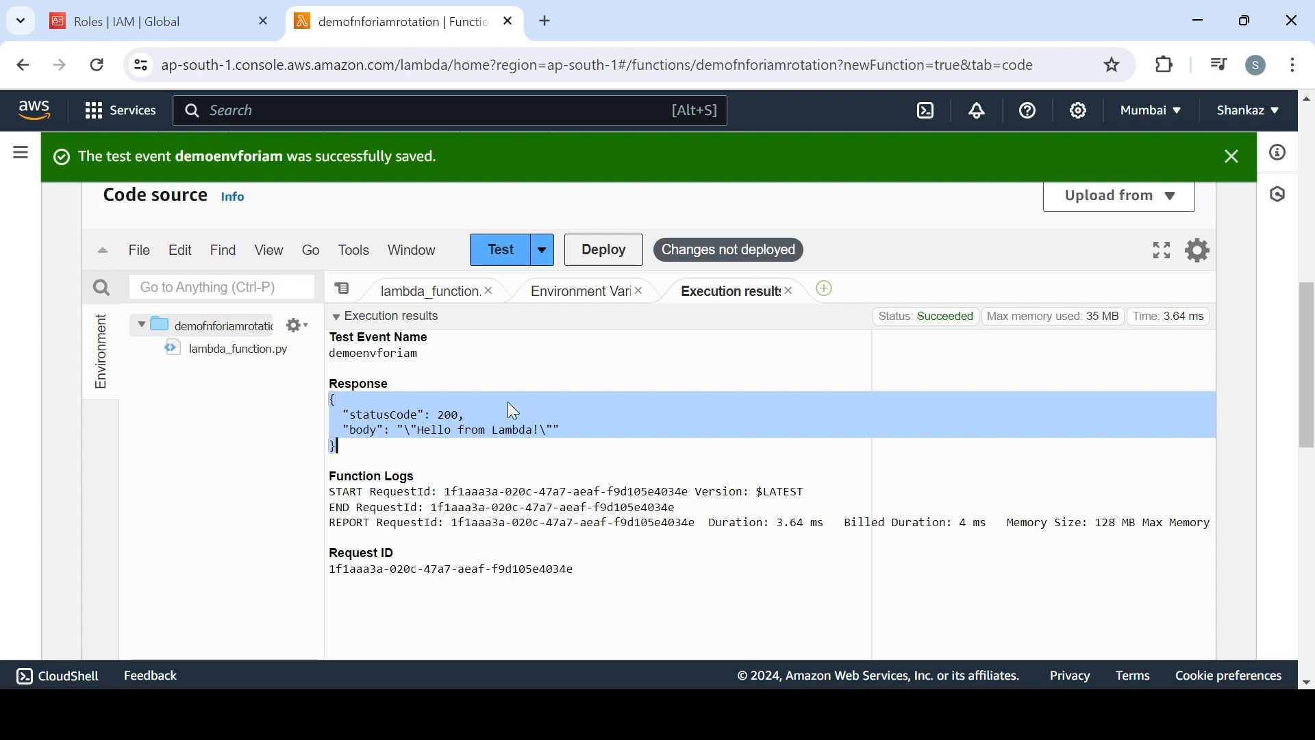
Start a new IAM user from the Users list and name it demouser1, without console access
{"action": "left_click", "coordinate": [180, 9]}
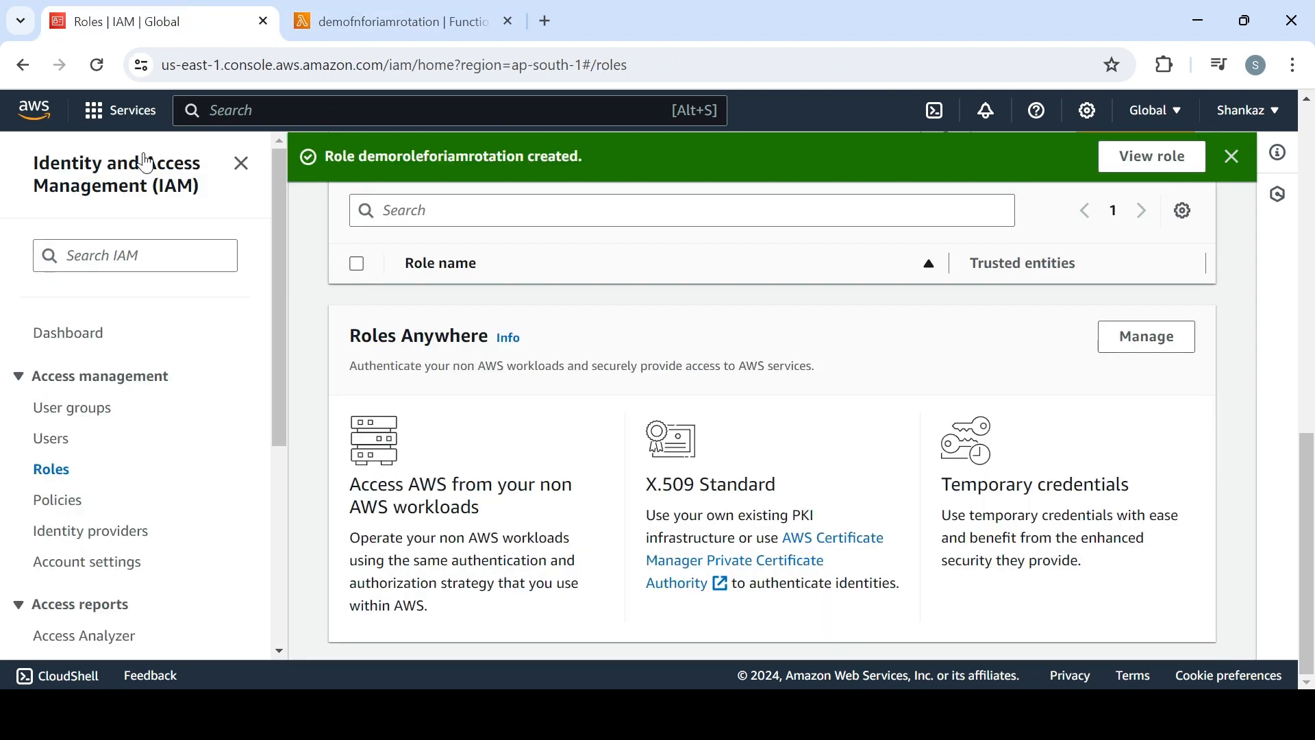
{"action": "left_click", "coordinate": [50, 444]}
{"action": "left_click", "coordinate": [625, 314]}
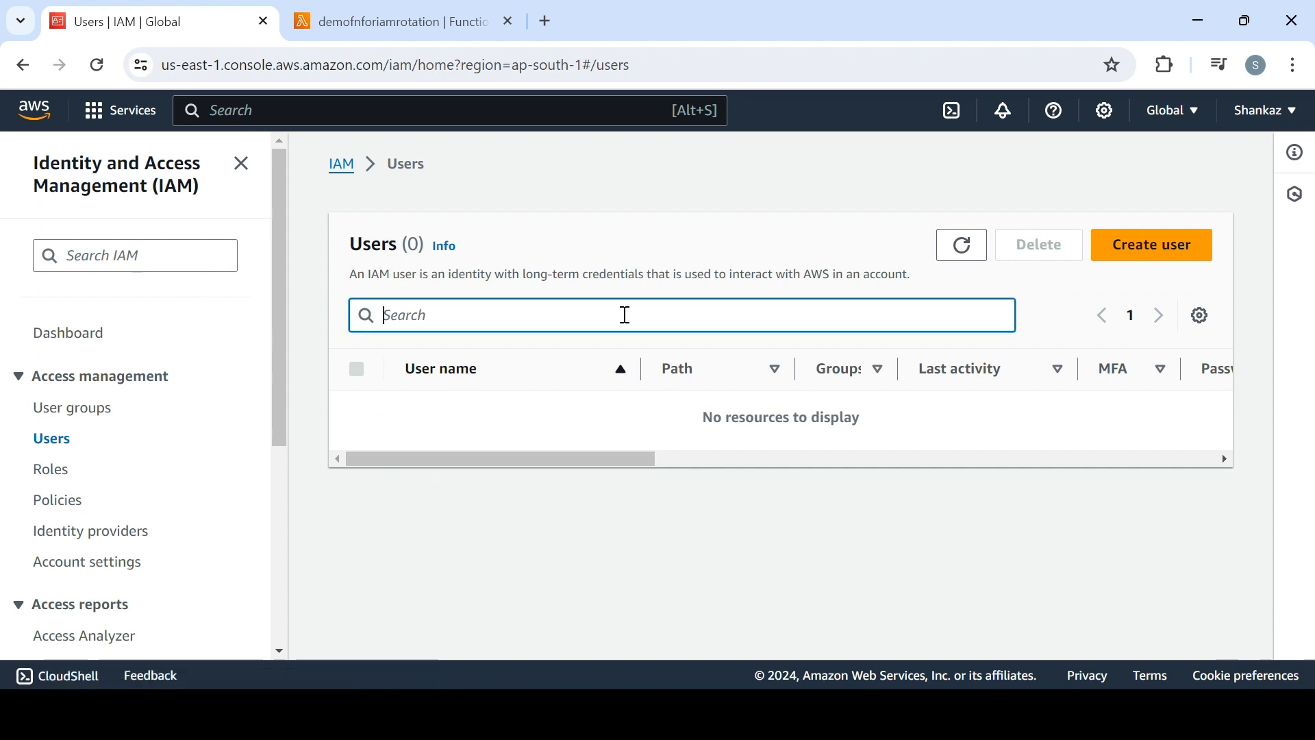
{"action": "left_click", "coordinate": [1148, 254]}
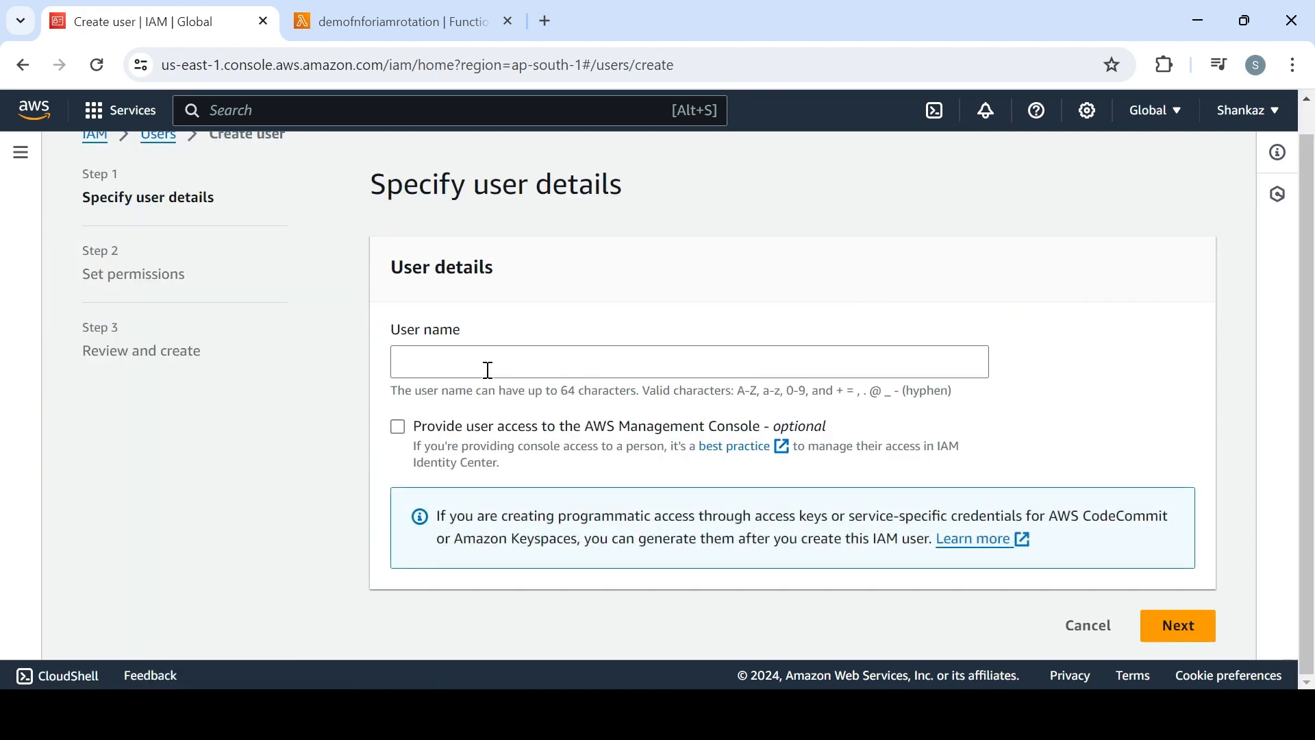
{"action": "left_click", "coordinate": [489, 370]}
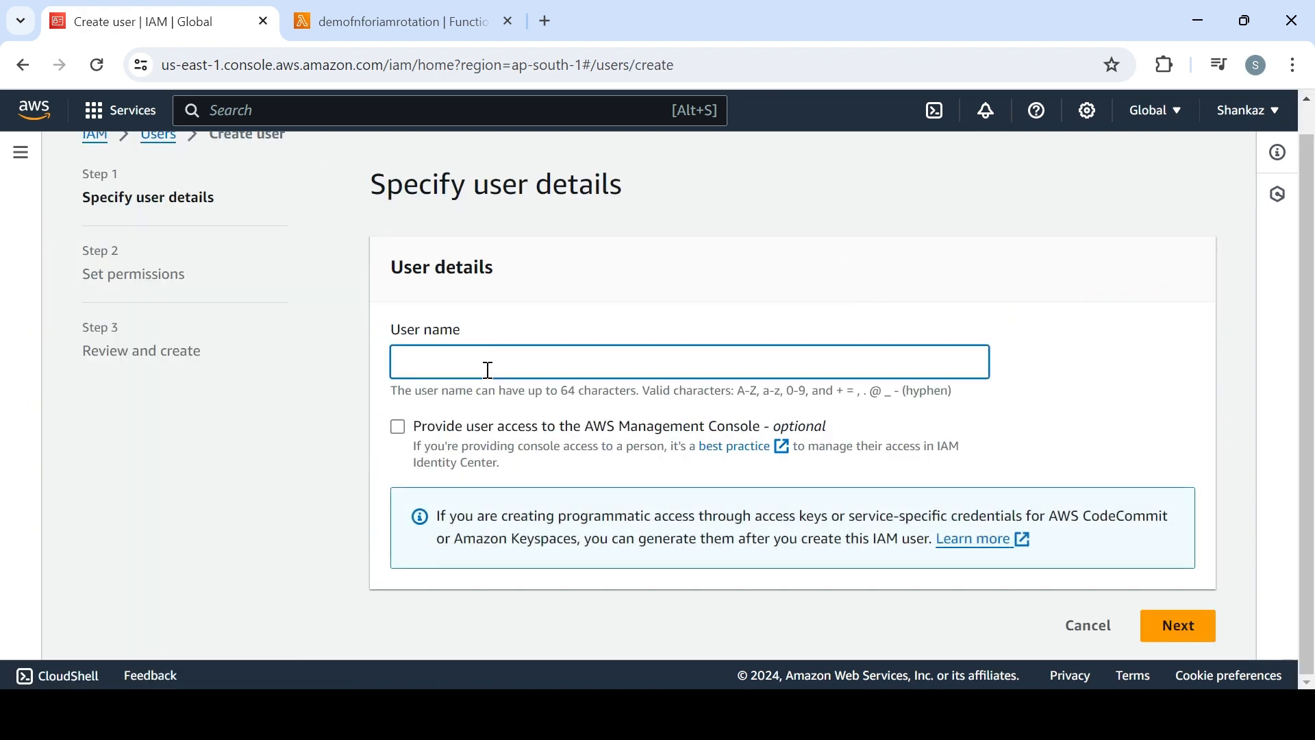
{"action": "type", "text": "iamiam"}
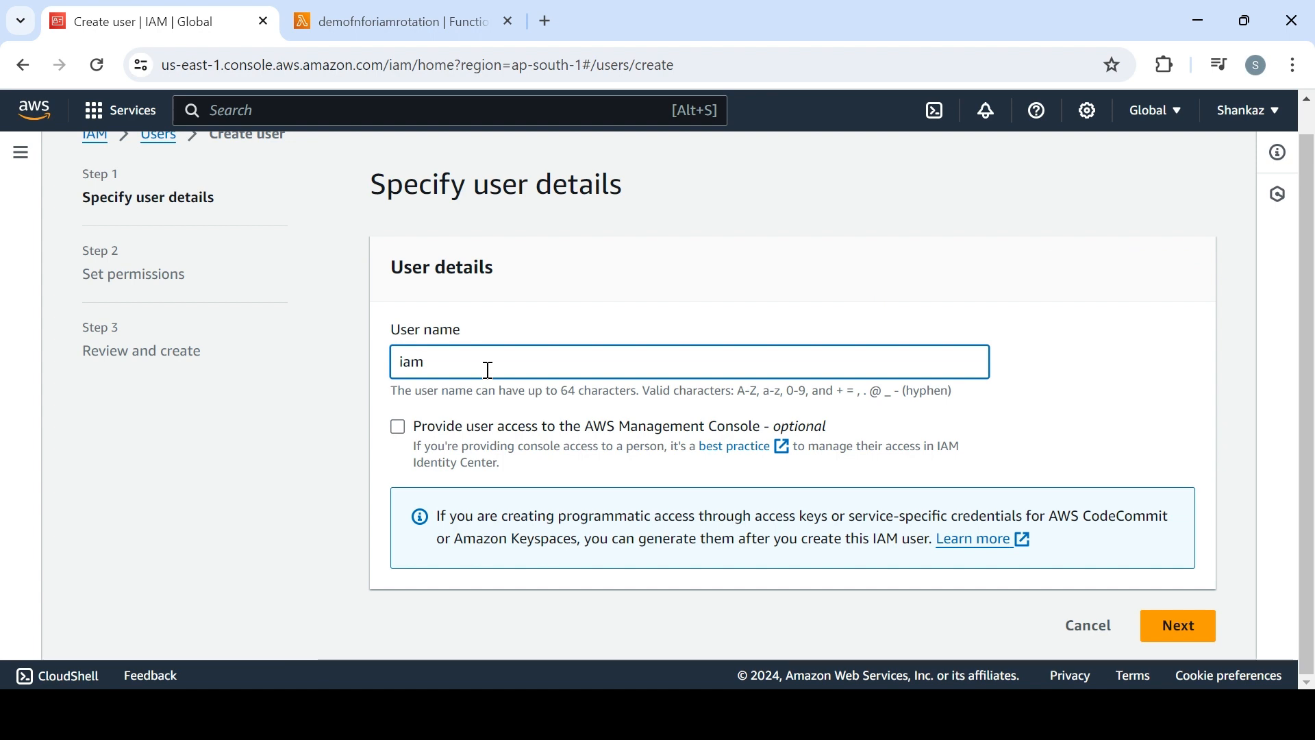
{"action": "key", "text": "BackSpace"}
{"action": "key", "text": "BackSpace"}
{"action": "key", "text": "BackSpace"}
{"action": "type", "text": "dem"}
{"action": "left_click", "coordinate": [1174, 625]}
Keep the default permissions options for demouser1 and create the user
{"action": "scroll", "coordinate": [1313, 304], "scroll_direction": "down", "scroll_amount": 3}
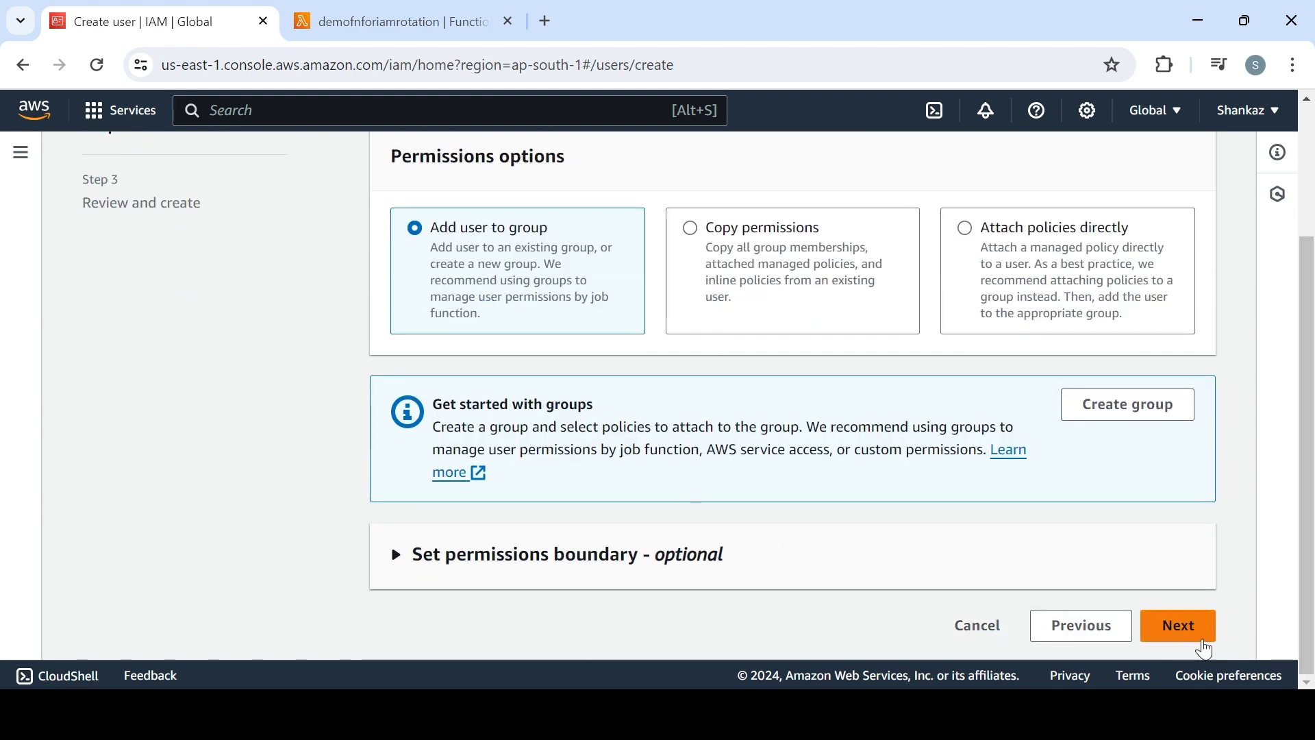
{"action": "left_click", "coordinate": [1179, 626]}
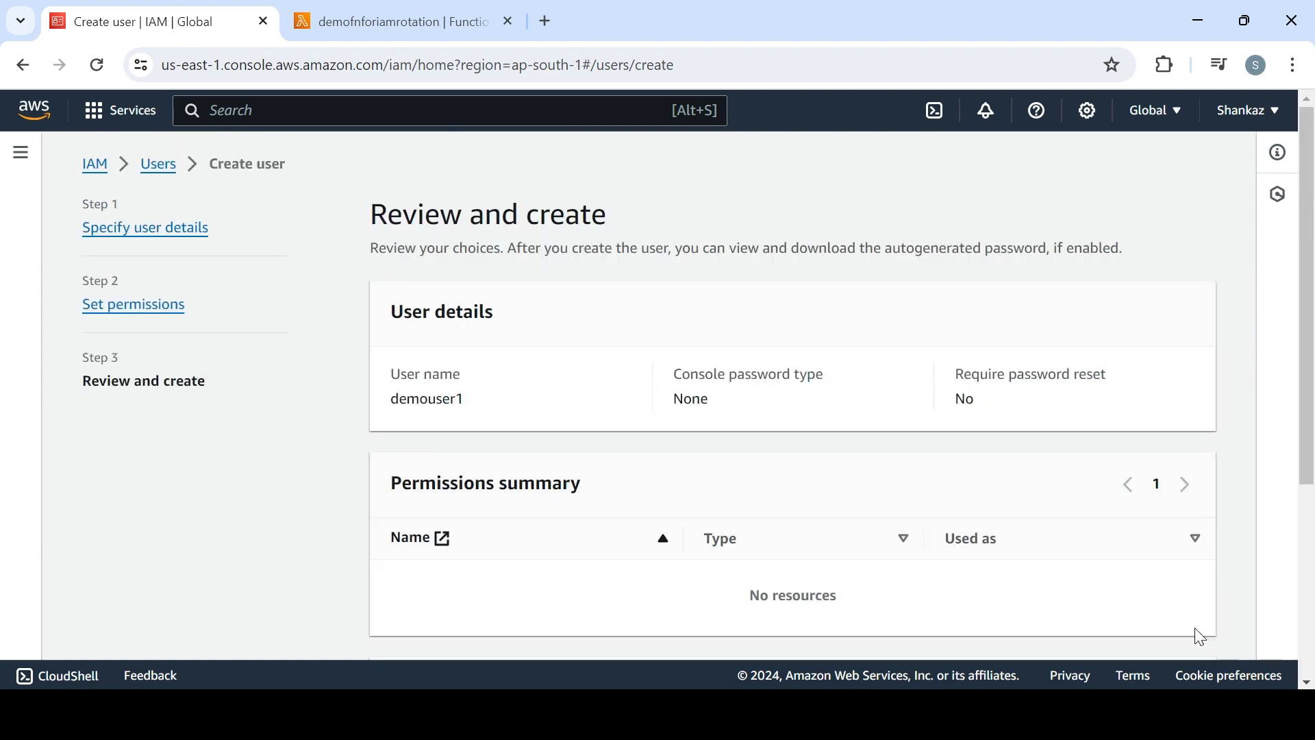
{"action": "scroll", "coordinate": [1312, 563], "scroll_direction": "down", "scroll_amount": 4}
{"action": "left_click", "coordinate": [1185, 651]}
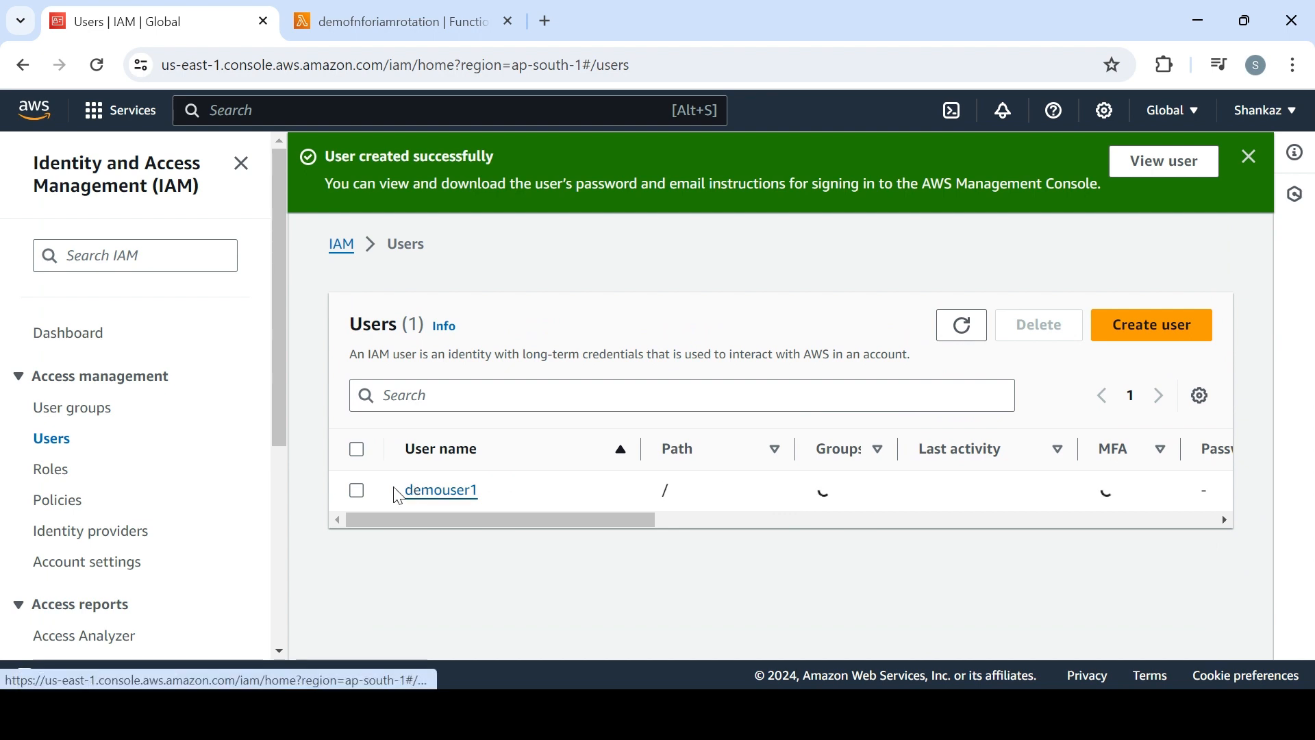
Create a second IAM user named demouser2 without console access, keeping the default permissions options
{"action": "left_click", "coordinate": [1140, 326]}
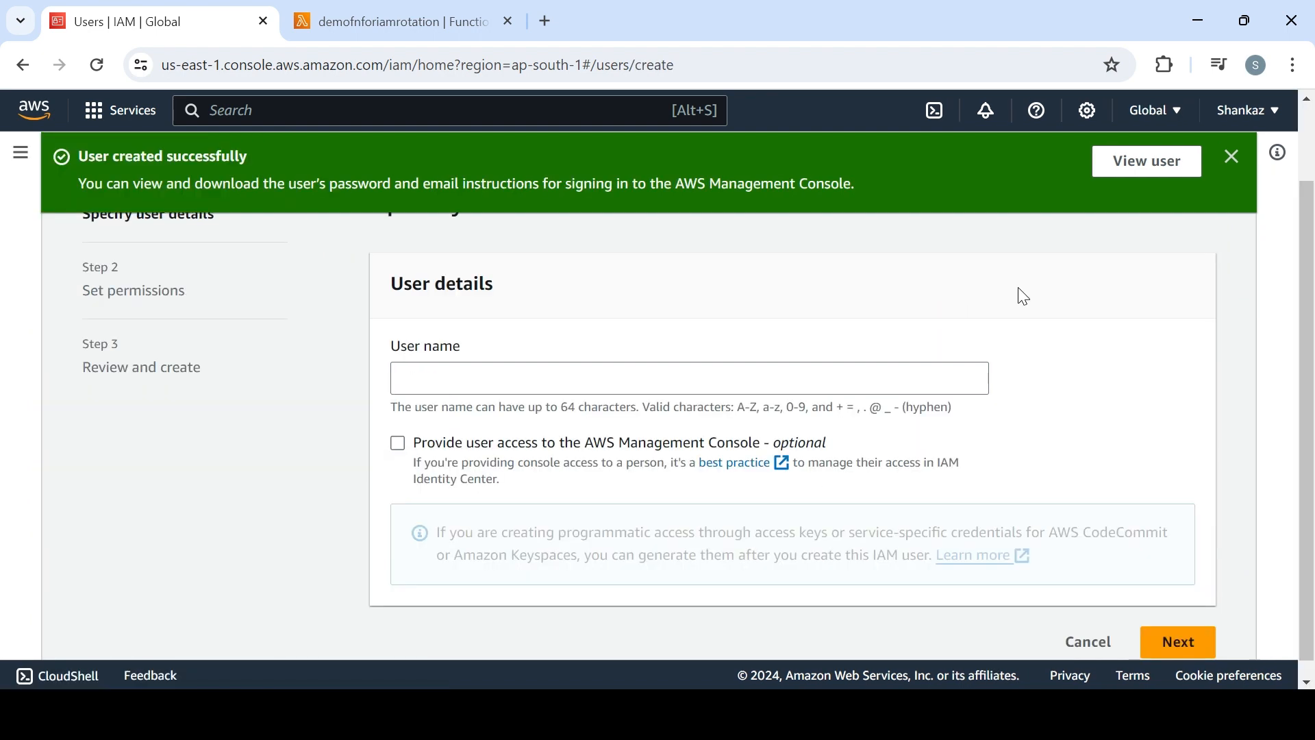
{"action": "left_click", "coordinate": [446, 363]}
{"action": "type", "text": "demou"}
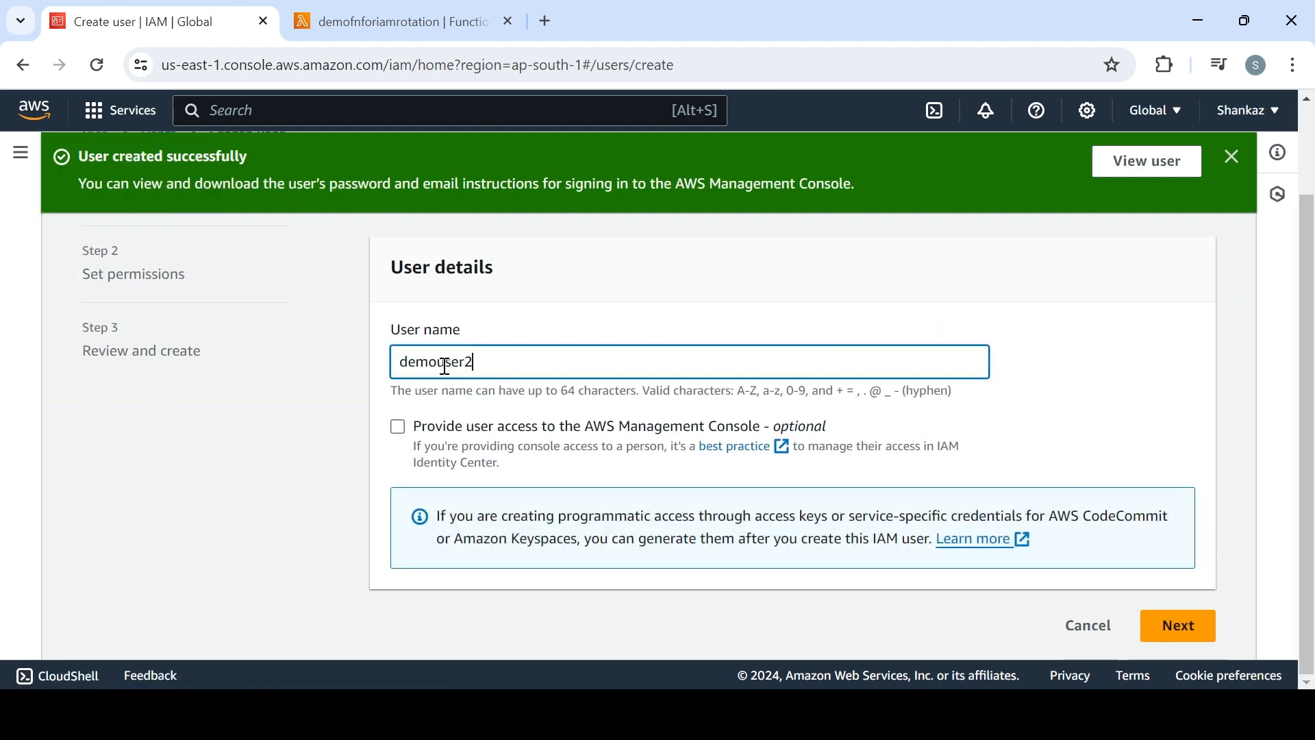
{"action": "type", "text": "ser2"}
{"action": "left_click", "coordinate": [1181, 625]}
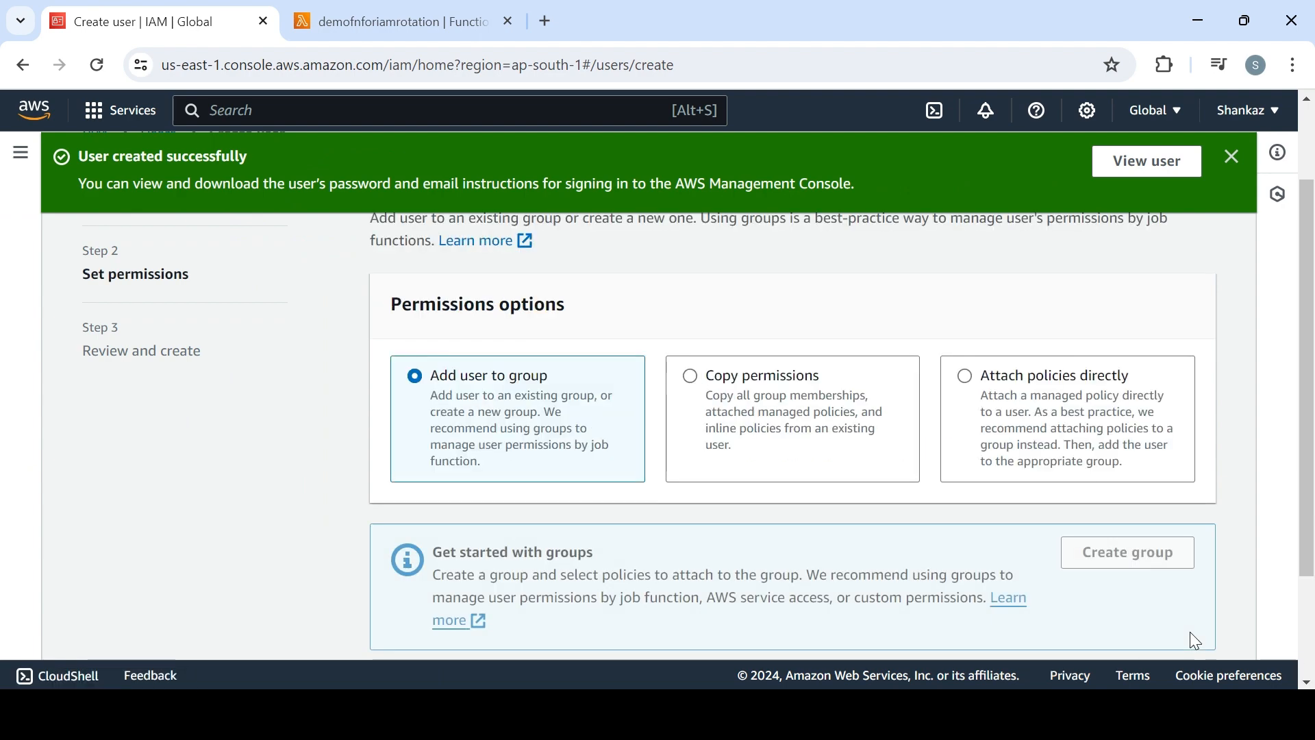
{"action": "scroll", "coordinate": [1182, 352], "scroll_direction": "down", "scroll_amount": 3}
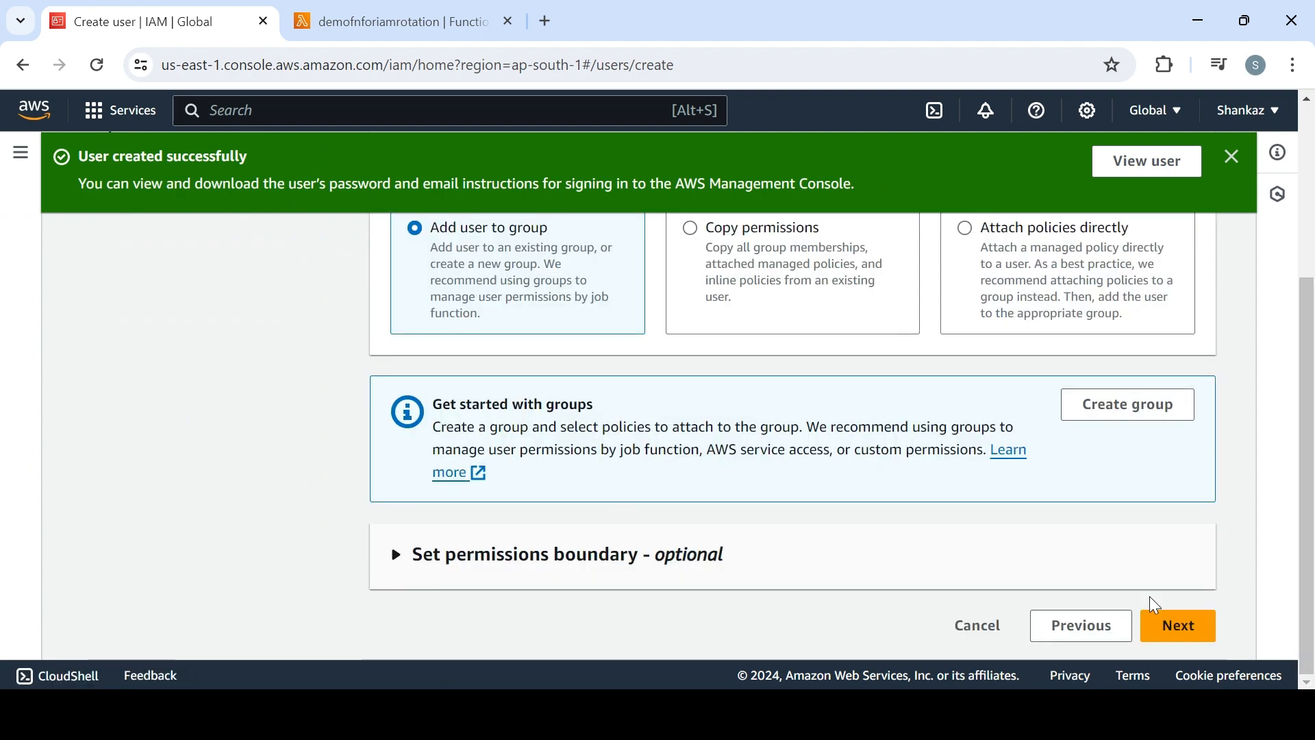
{"action": "left_click", "coordinate": [1191, 642]}
{"action": "scroll", "coordinate": [1188, 638], "scroll_direction": "down", "scroll_amount": 5}
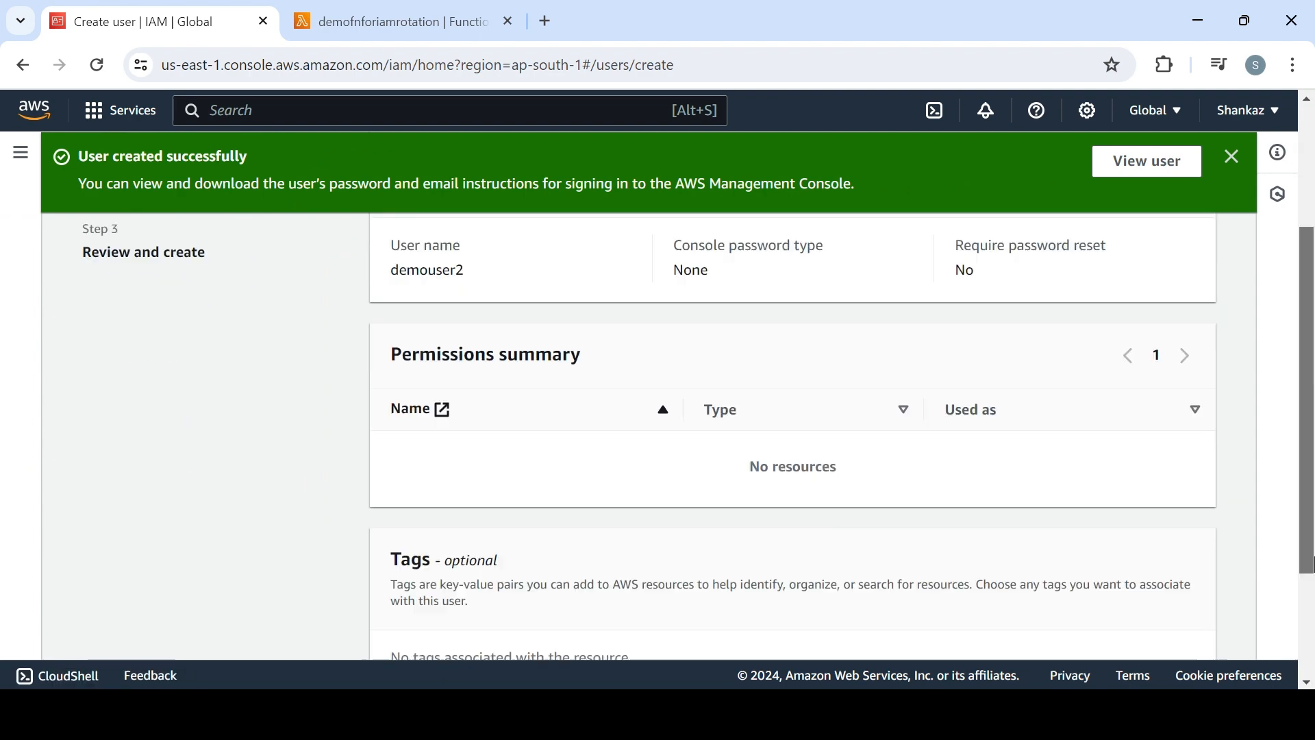
{"action": "left_click", "coordinate": [1183, 637]}
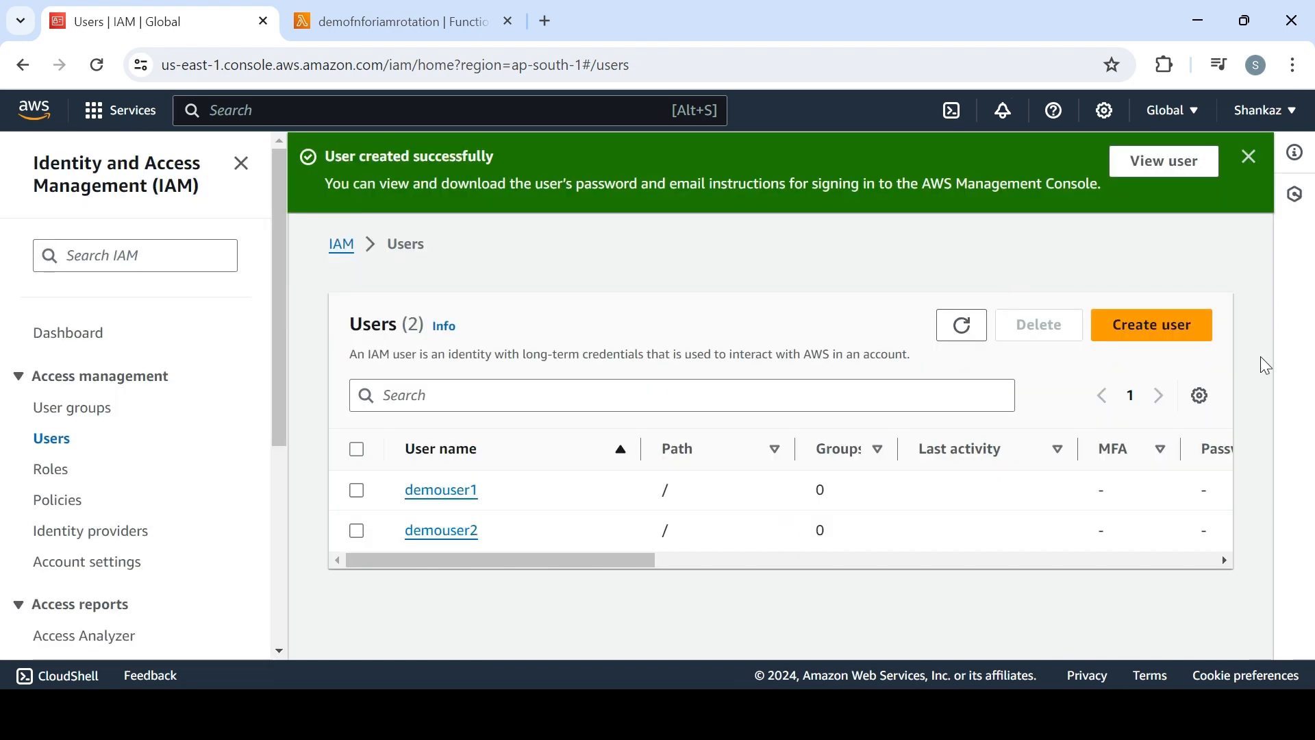
Create an access key for demouser1 with the Command Line Interface (CLI) use case, acknowledging the recommendation and leaving the description tag empty
{"action": "left_click", "coordinate": [431, 497]}
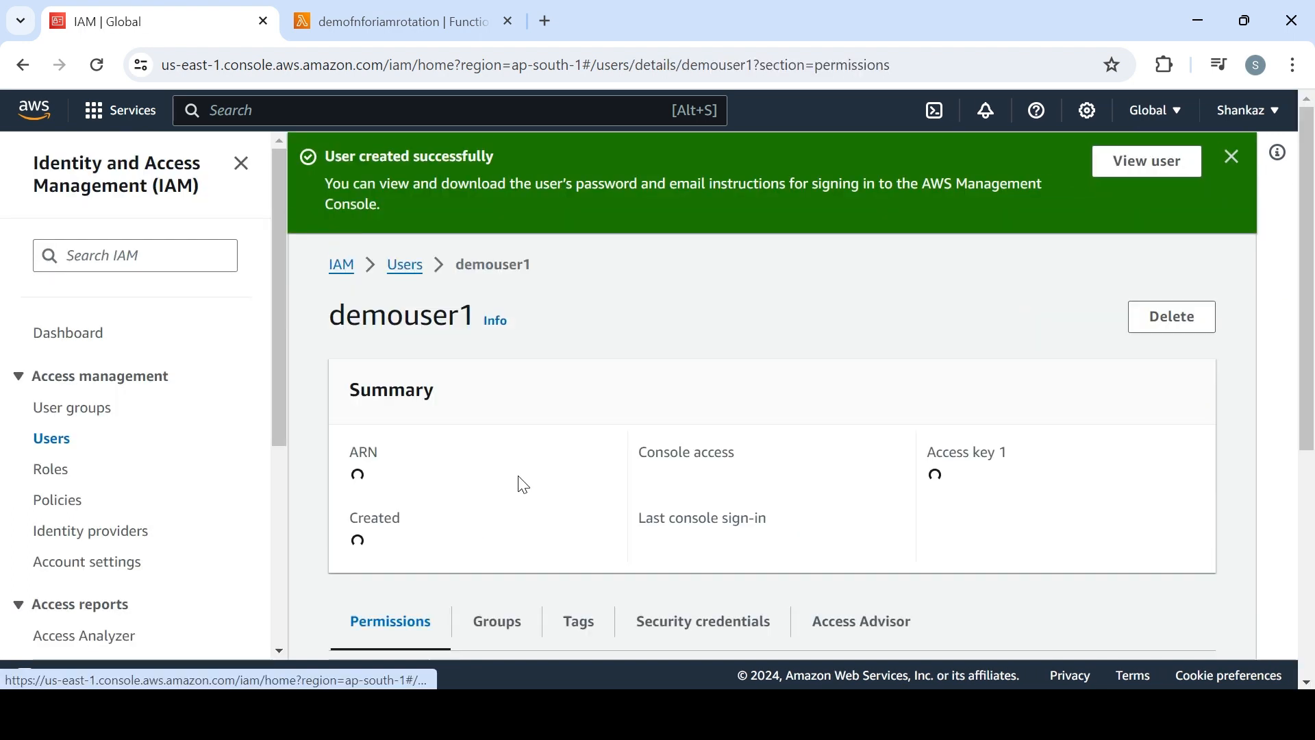
{"action": "left_click", "coordinate": [970, 485]}
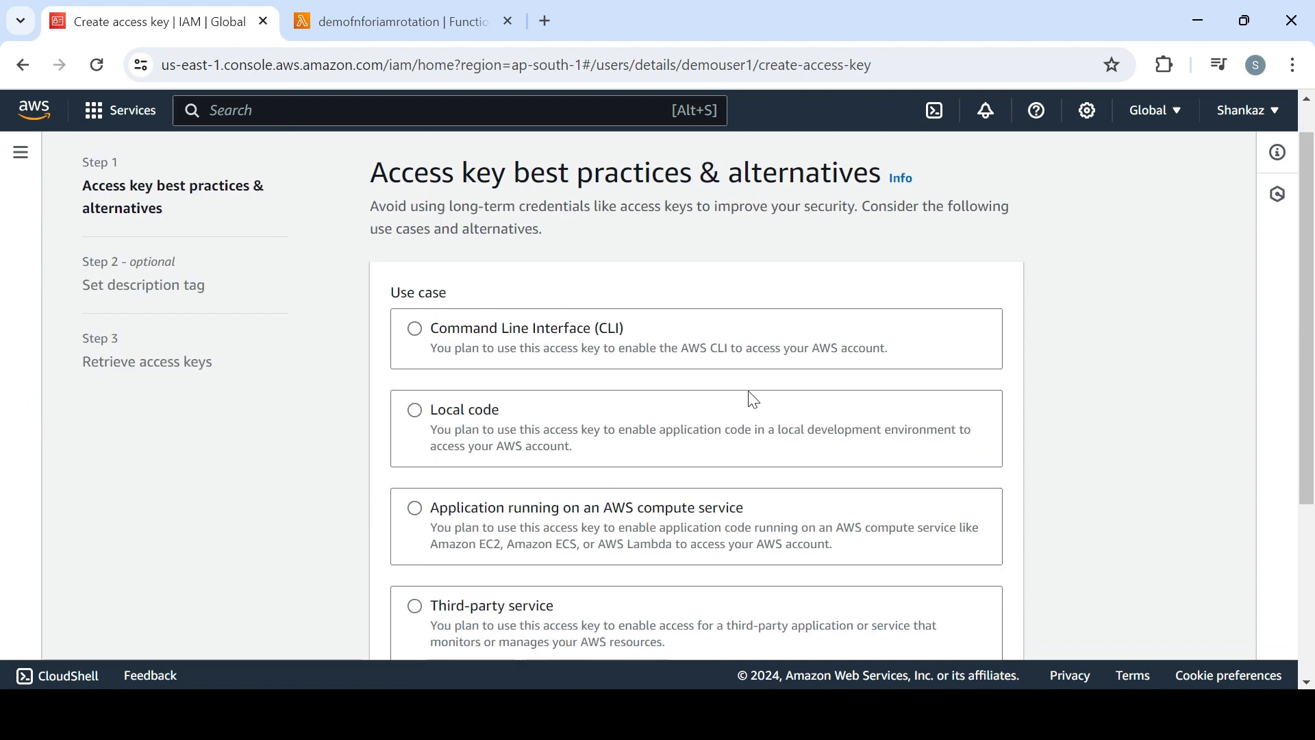
{"action": "left_click", "coordinate": [603, 352]}
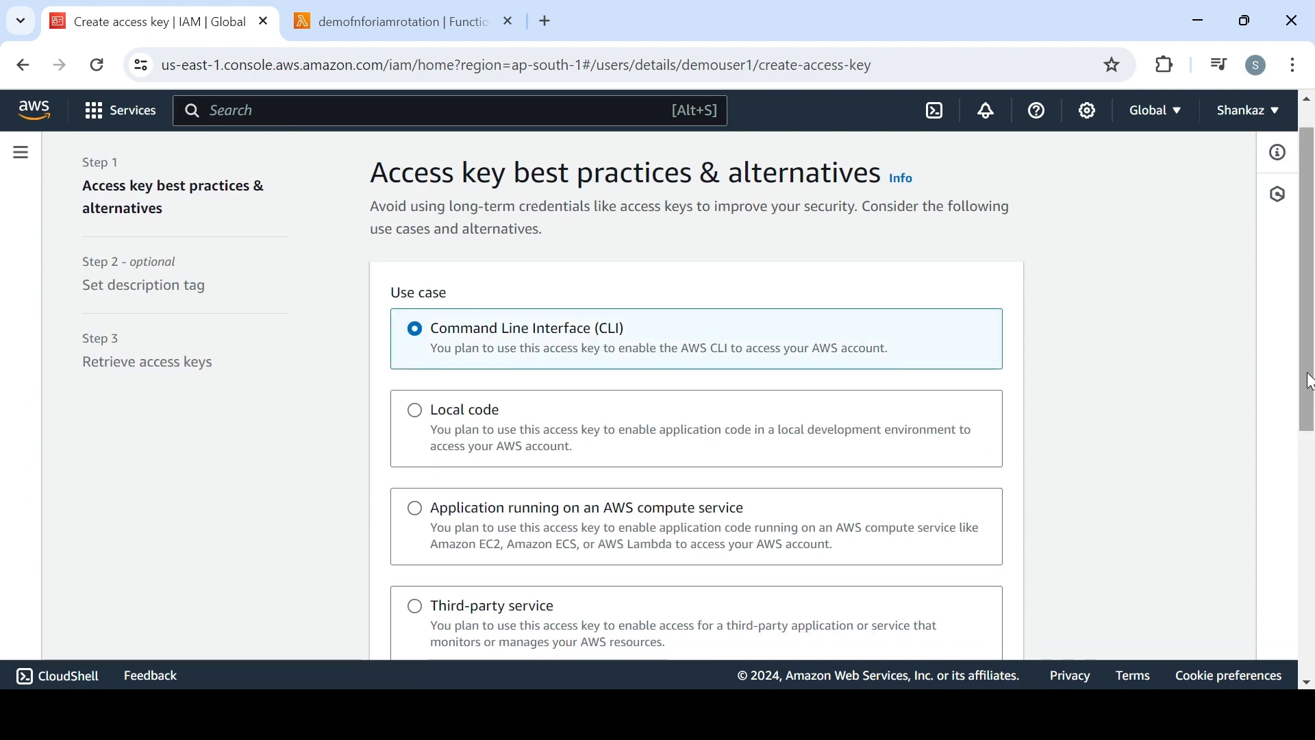
{"action": "left_click_drag", "start_coordinate": [1307, 432], "coordinate": [1312, 644]}
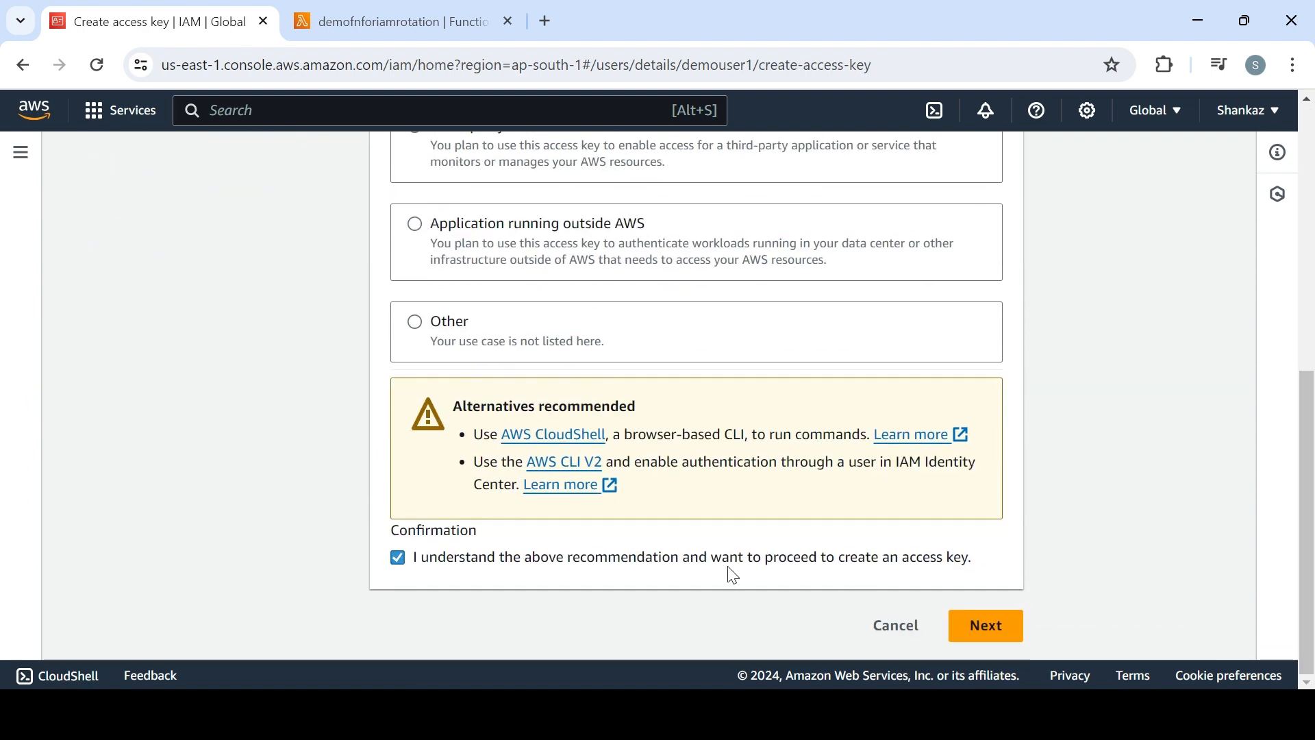
{"action": "left_click", "coordinate": [986, 626]}
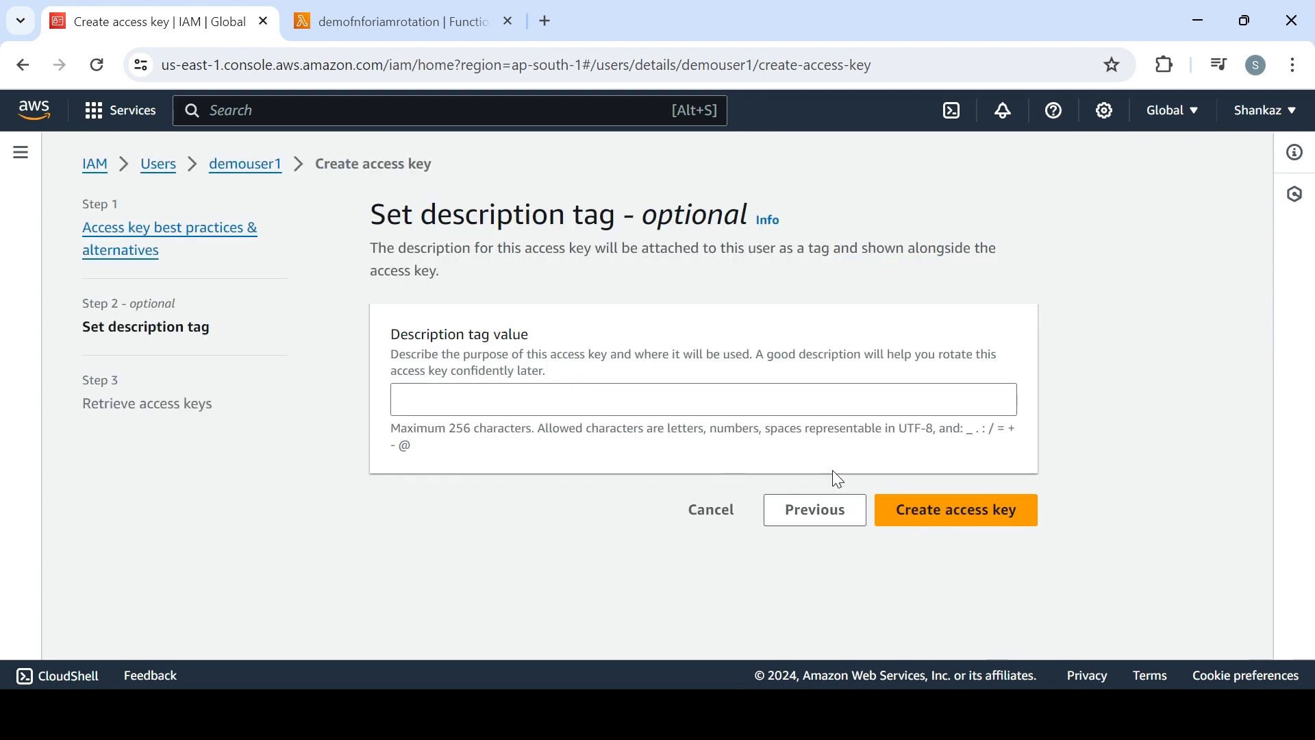
{"action": "left_click", "coordinate": [947, 508]}
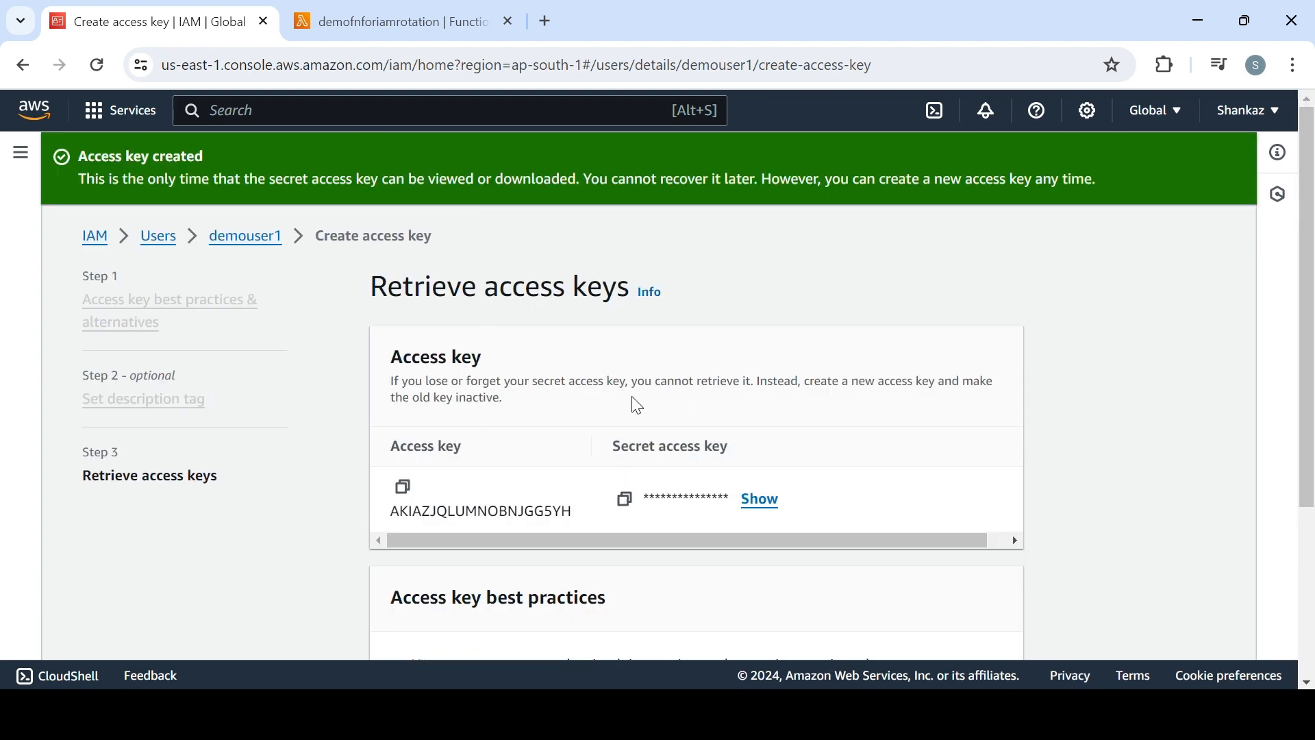
Reveal demouser1's secret access key, then finish the key creation and return to the user's details
{"action": "left_click", "coordinate": [759, 499]}
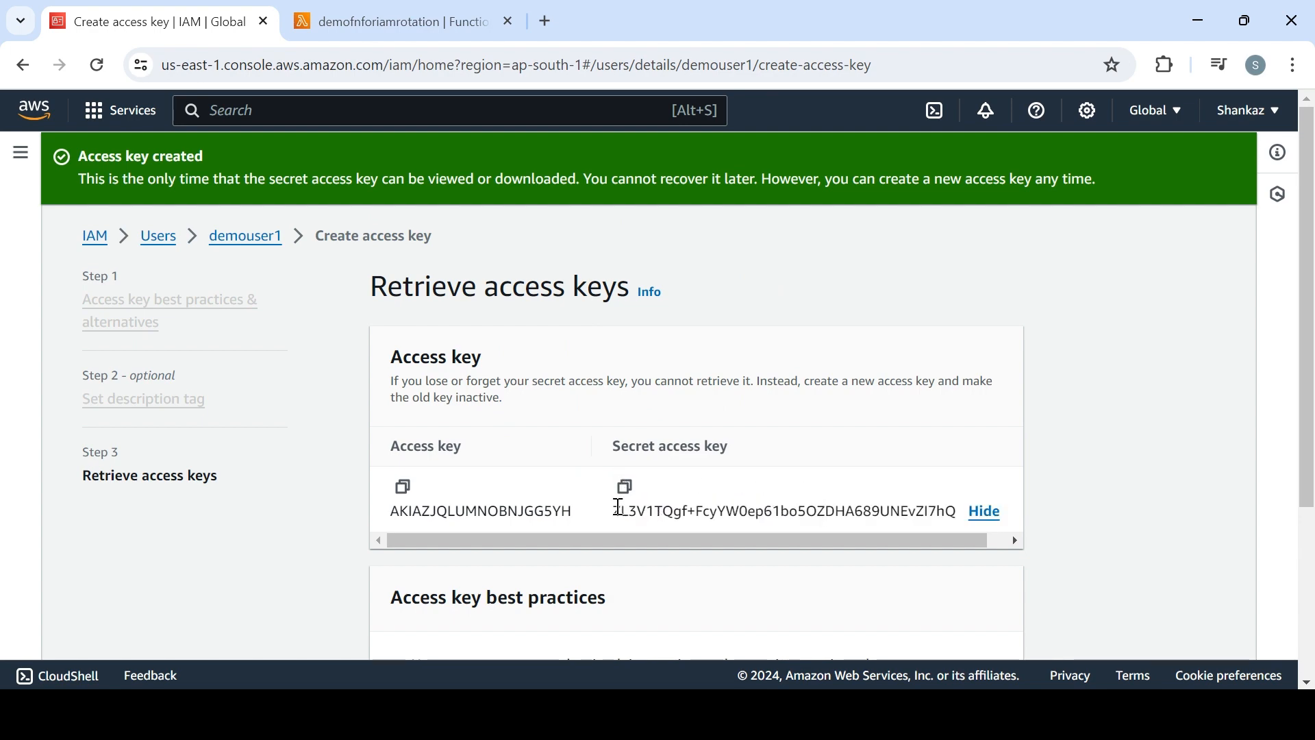
{"action": "scroll", "coordinate": [719, 568], "scroll_direction": "down", "scroll_amount": 4}
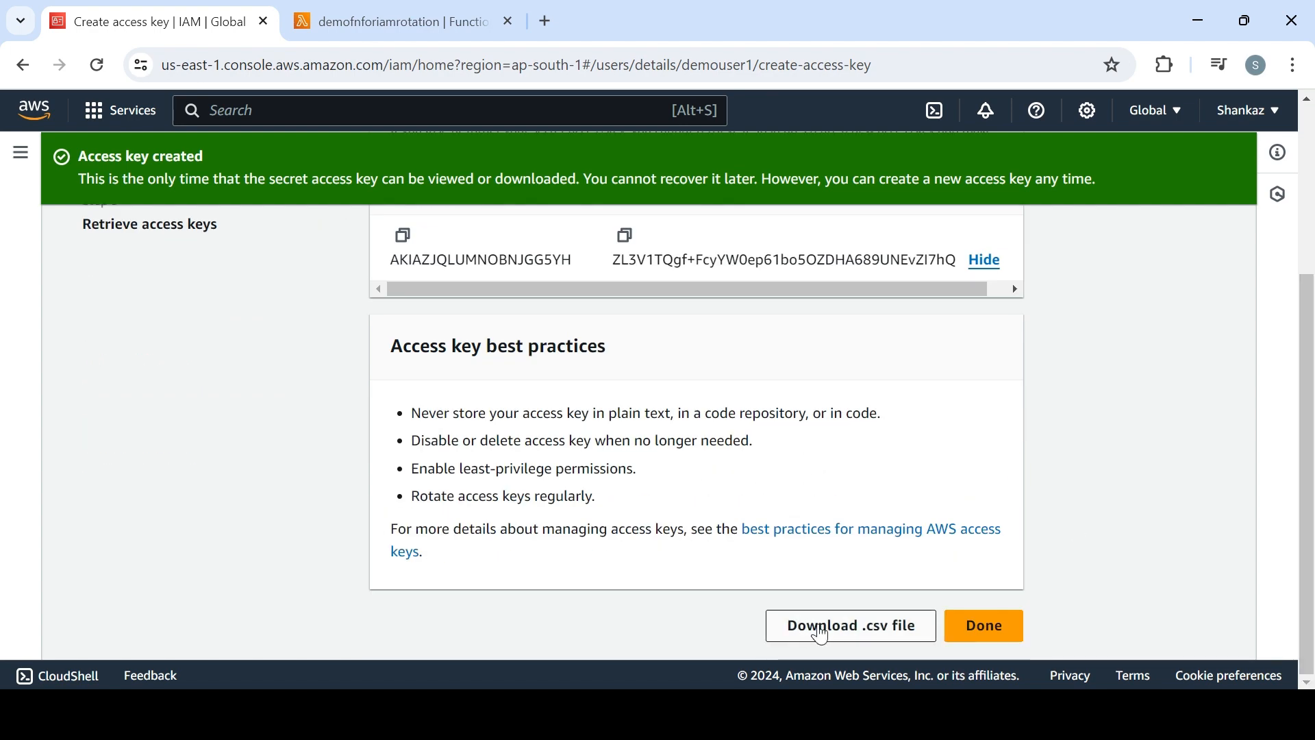
{"action": "left_click", "coordinate": [985, 626]}
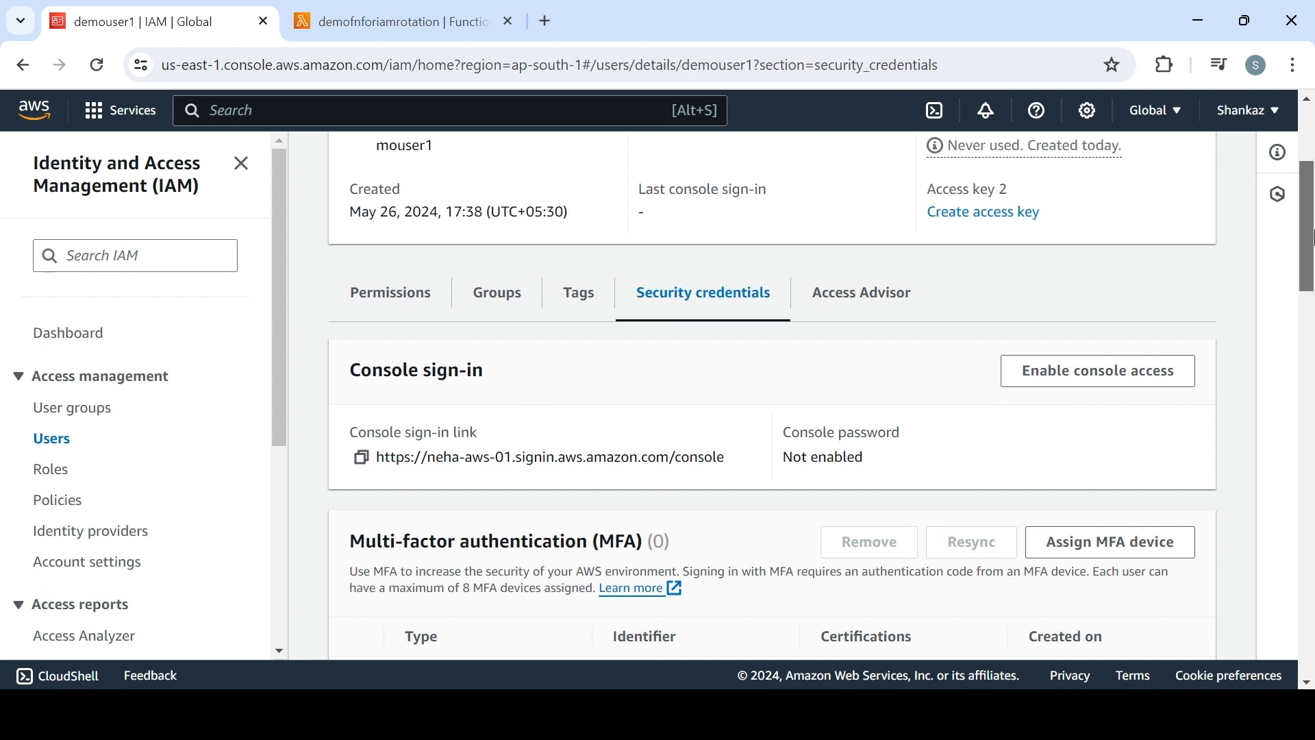
{"action": "scroll", "coordinate": [1314, 236], "scroll_direction": "up", "scroll_amount": 4}
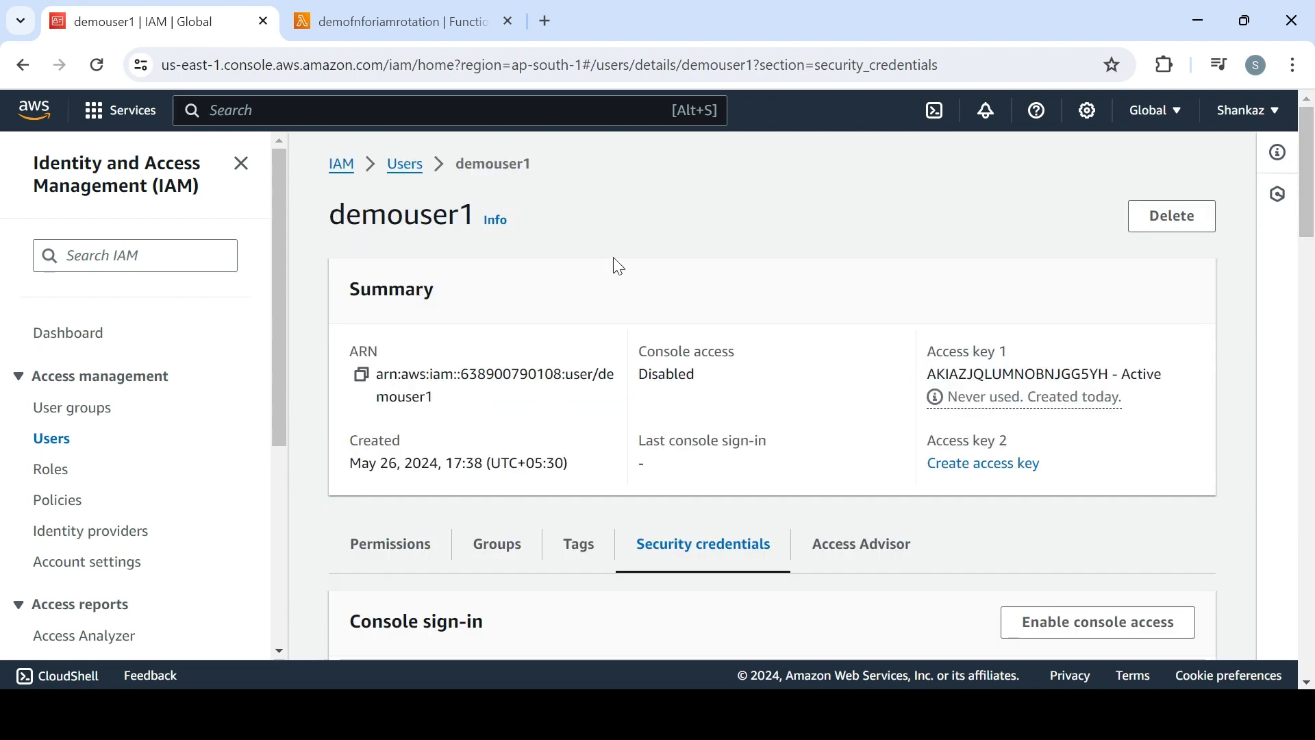
Create an access key for demouser2 with the Command Line Interface (CLI) use case, acknowledging the recommendation and leaving the description tag empty
{"action": "left_click", "coordinate": [406, 168]}
{"action": "left_click", "coordinate": [442, 449]}
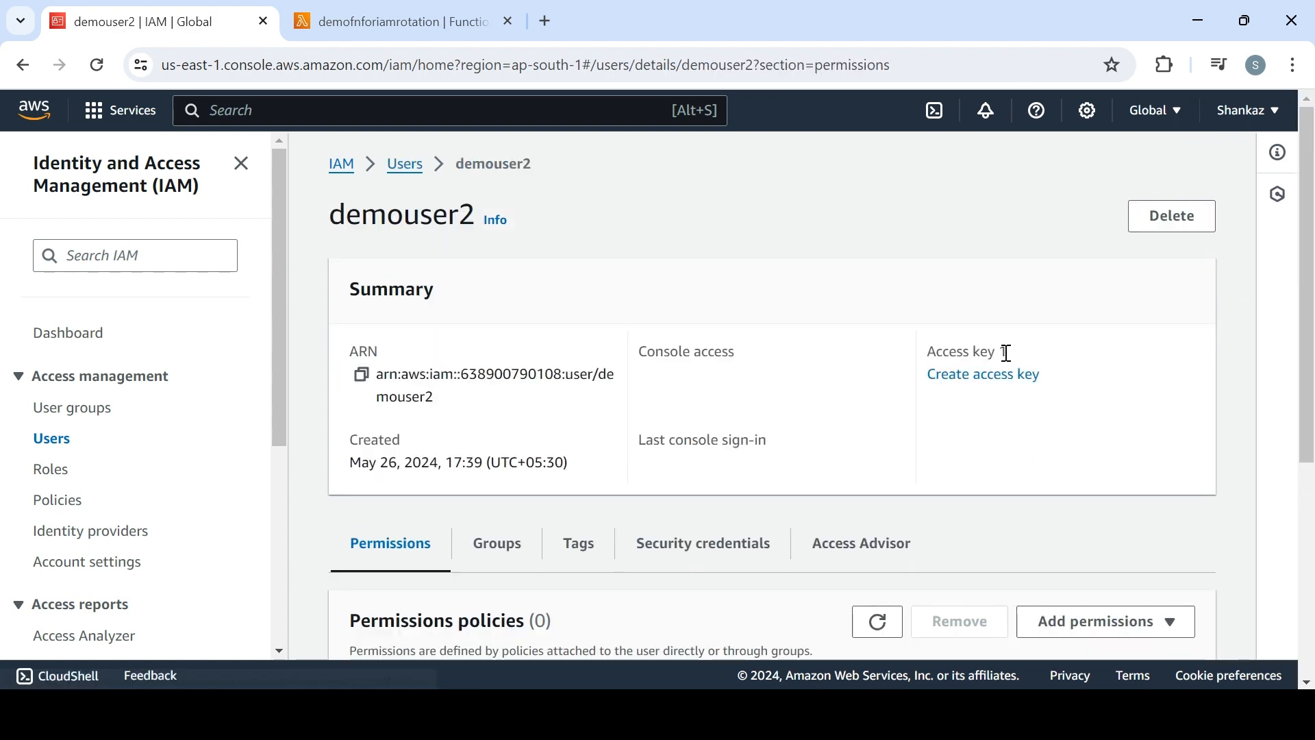
{"action": "left_click", "coordinate": [994, 378]}
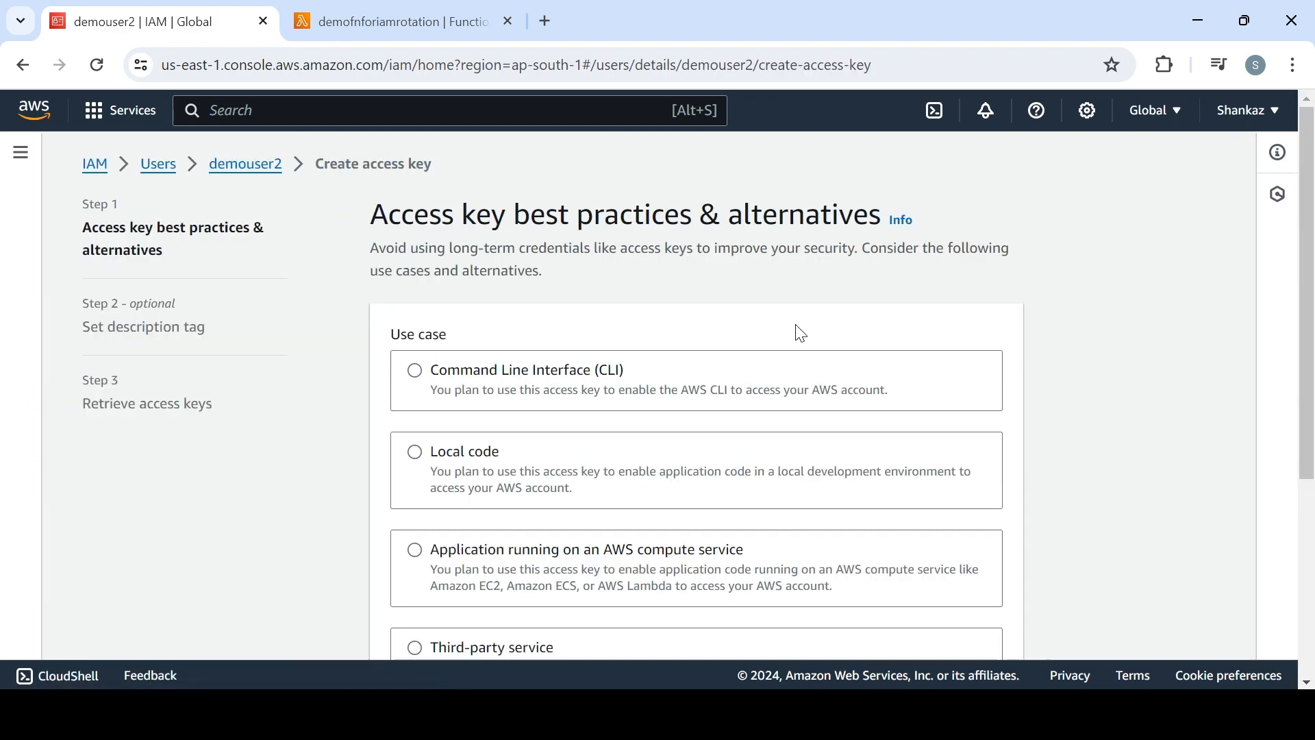
{"action": "left_click", "coordinate": [479, 384]}
{"action": "scroll", "coordinate": [754, 472], "scroll_direction": "down", "scroll_amount": 6}
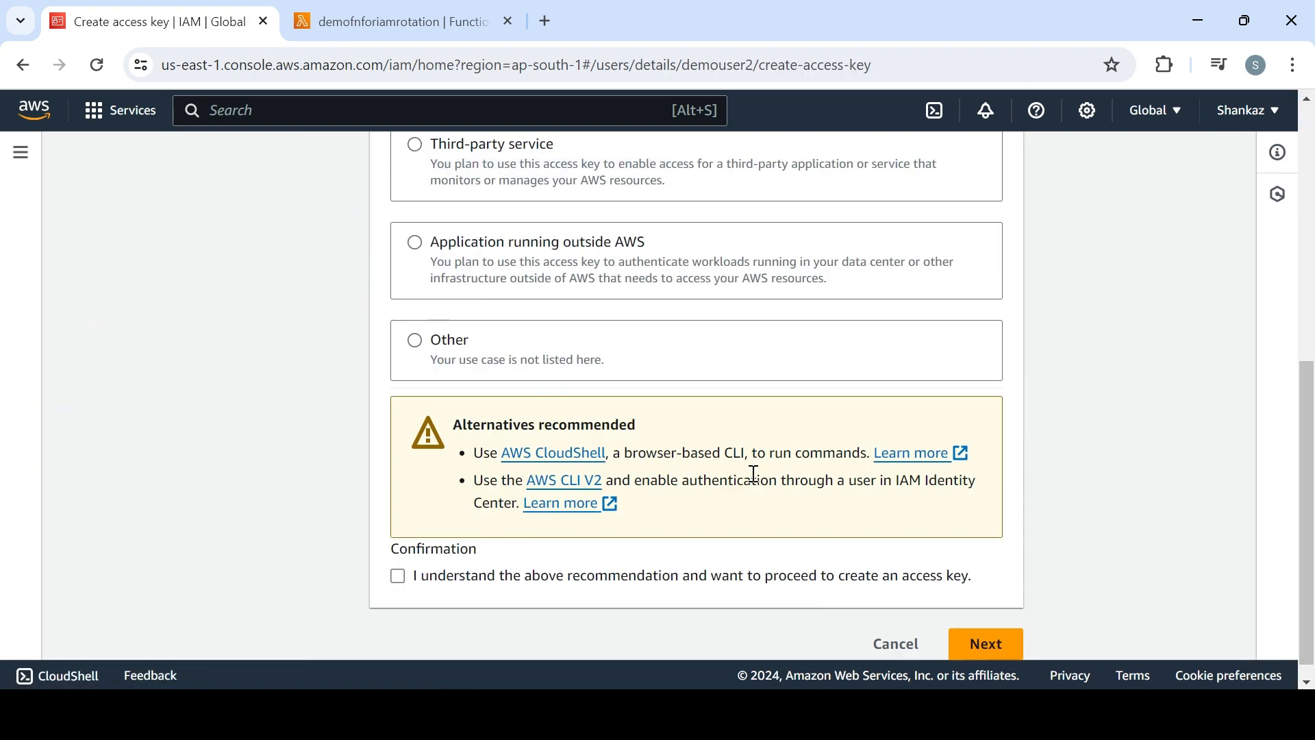
{"action": "left_click", "coordinate": [1007, 645]}
{"action": "left_click", "coordinate": [935, 525]}
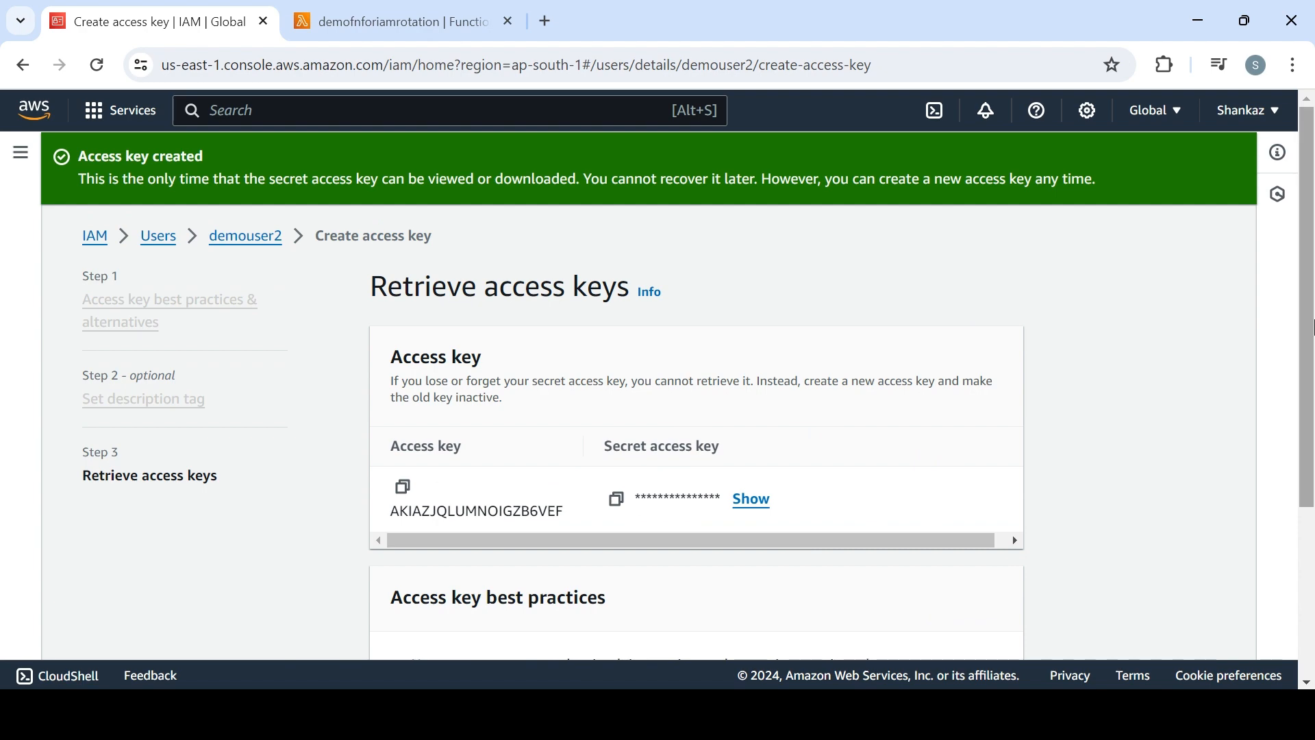
Finish demouser2's key creation without viewing or downloading the secret key, and return to the Users list
{"action": "scroll", "coordinate": [805, 545], "scroll_direction": "down", "scroll_amount": 3}
{"action": "left_click", "coordinate": [987, 639]}
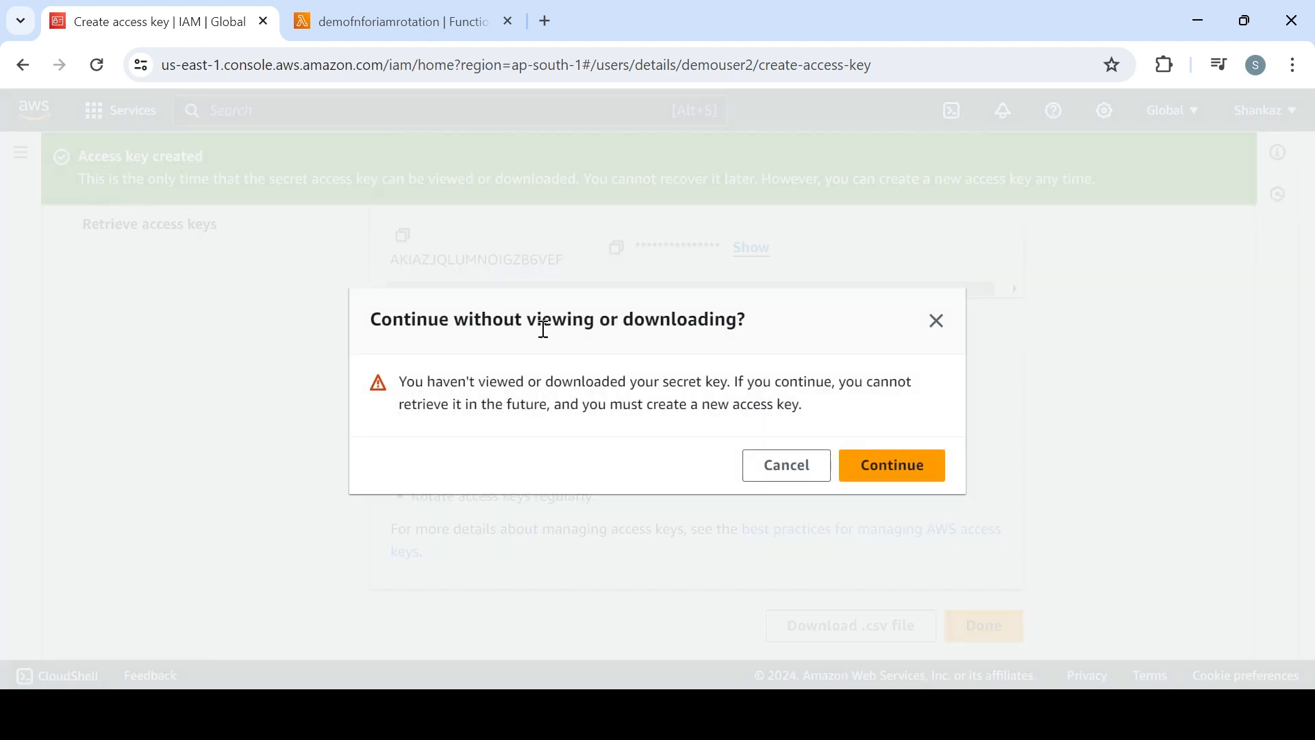
{"action": "left_click", "coordinate": [899, 471]}
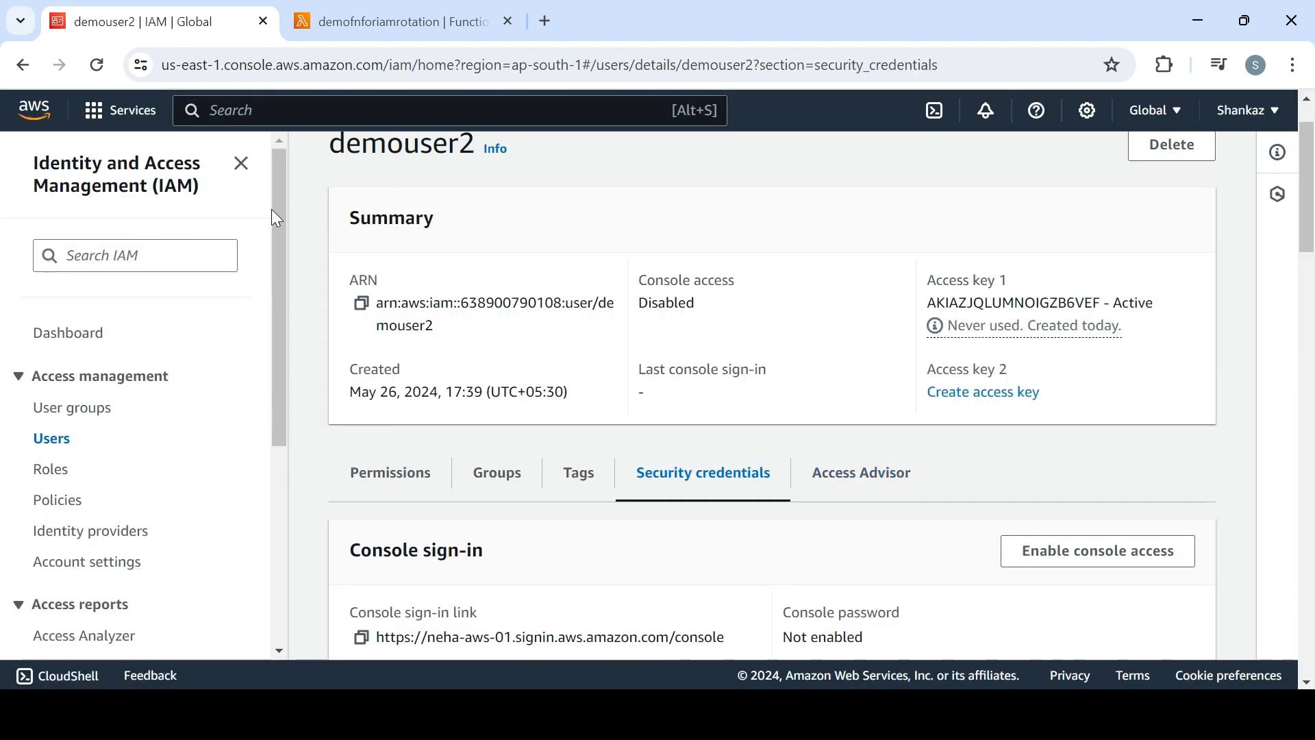
{"action": "left_click", "coordinate": [56, 442]}
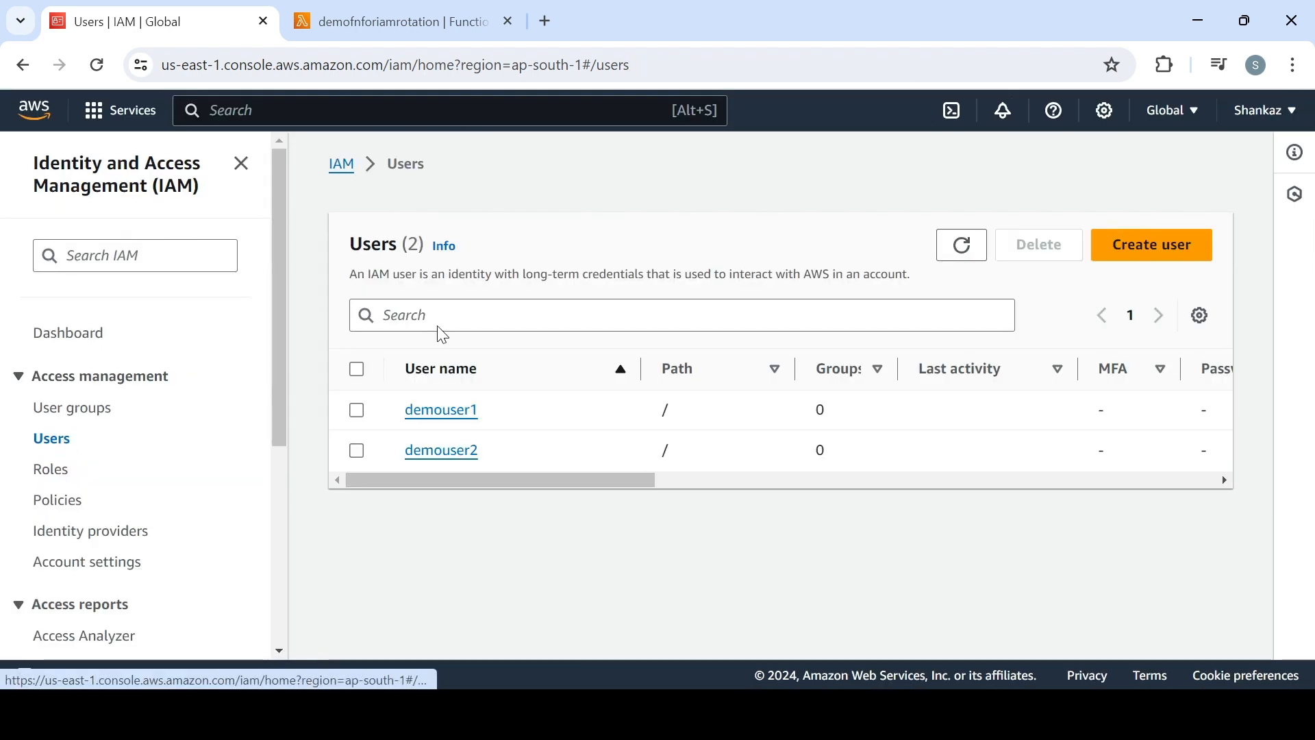
Switch to the demofnforiamrotation Lambda function, deploy its code changes and run the test event
{"action": "left_click", "coordinate": [406, 21]}
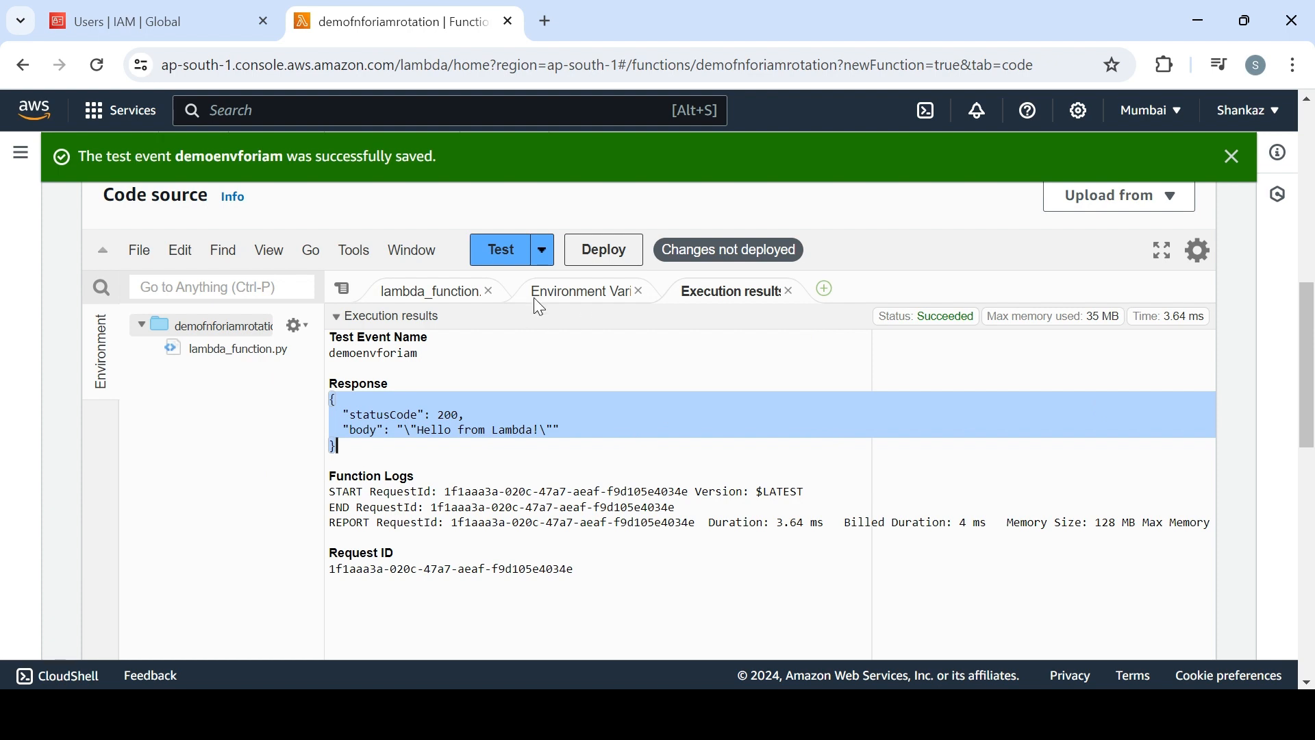
{"action": "left_click", "coordinate": [581, 260]}
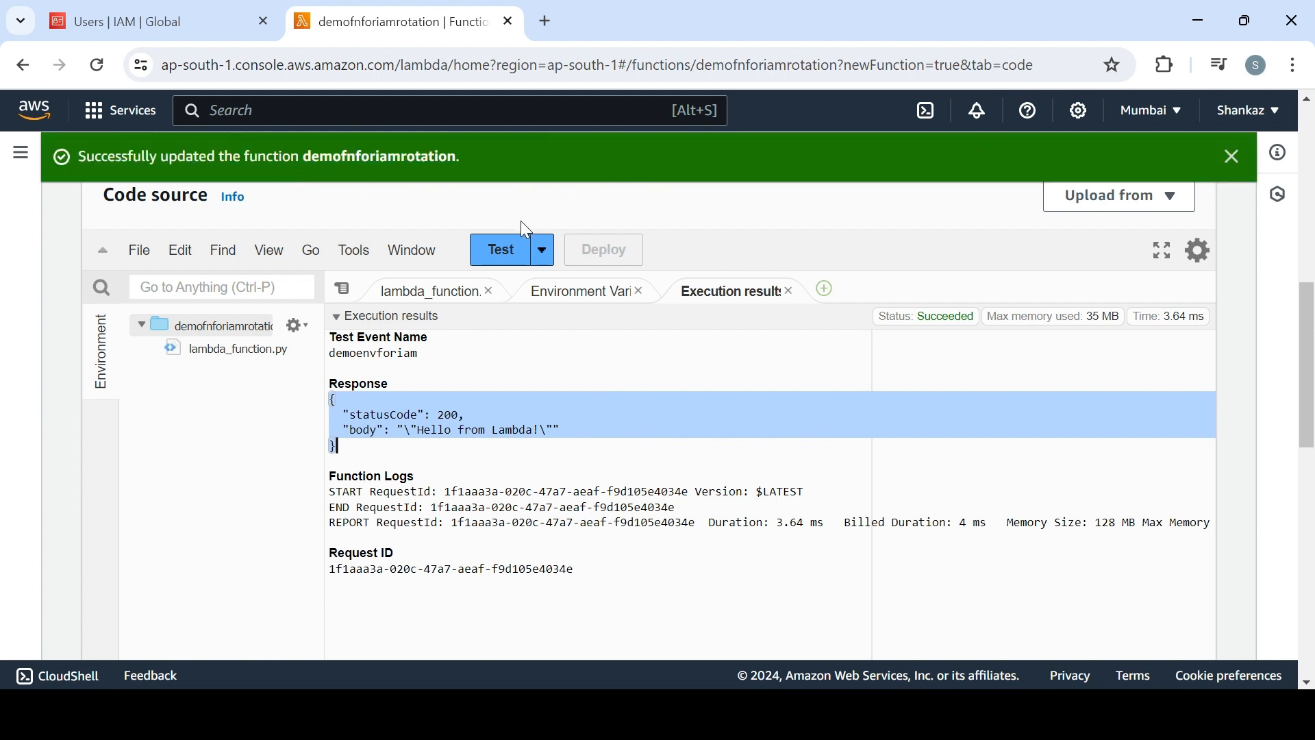
{"action": "left_click", "coordinate": [505, 255]}
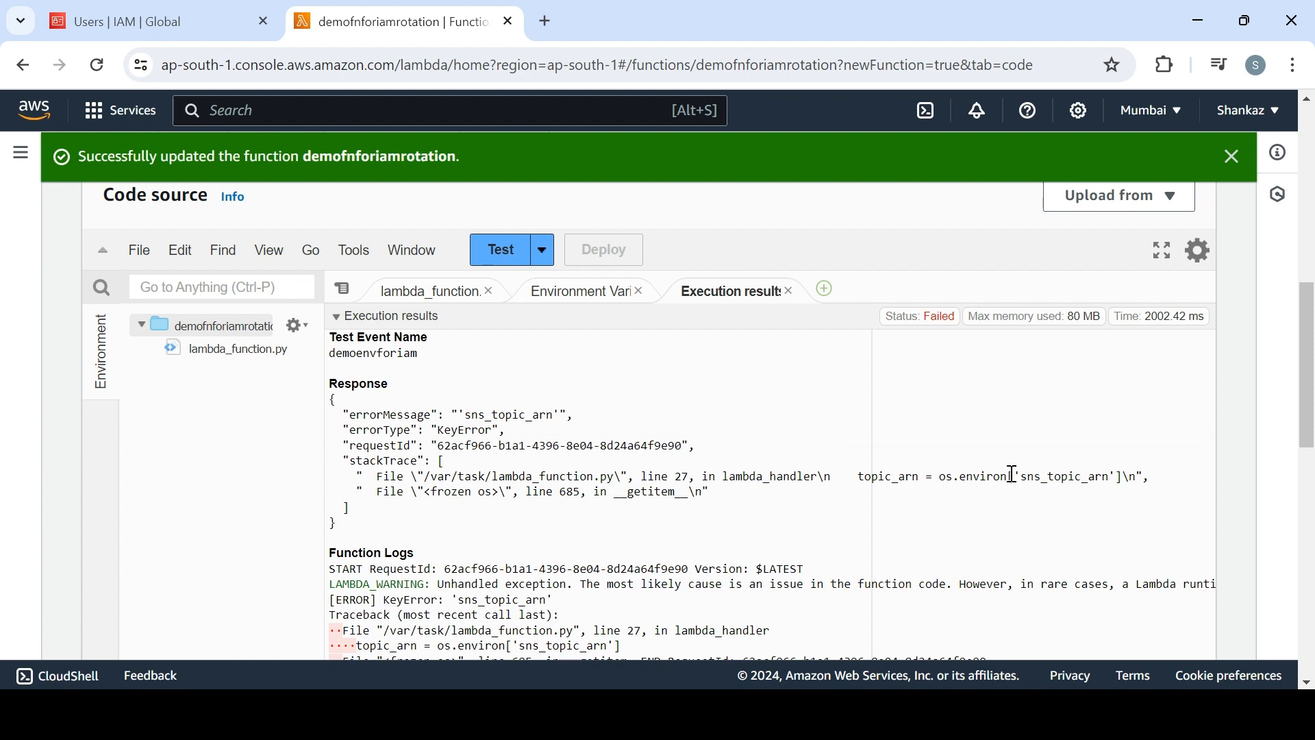
Examine the sns_topic_arn reference in the test's stack trace and compare it with the environment variable list in Notepad
{"action": "left_click_drag", "start_coordinate": [1016, 477], "coordinate": [1113, 479]}
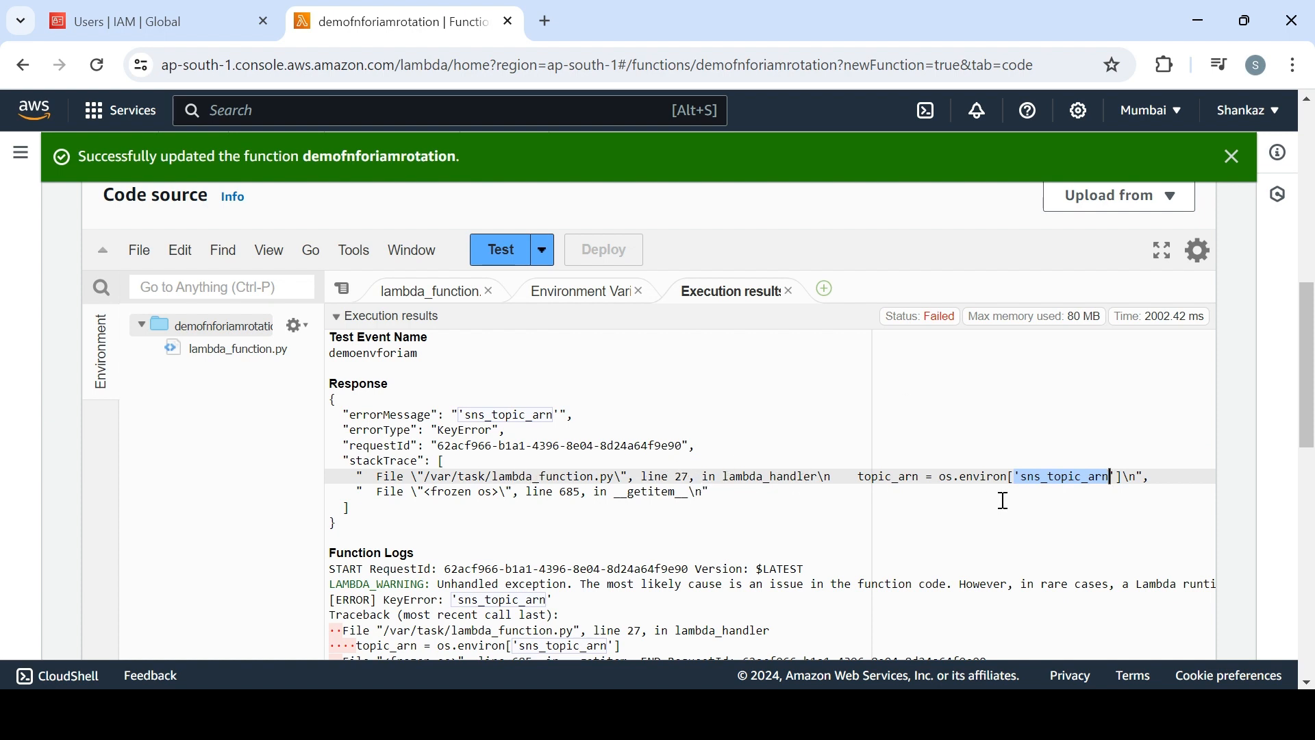
{"action": "mouse_move", "coordinate": [1309, 374]}
{"action": "left_mouse_down"}
{"action": "mouse_move", "coordinate": [1310, 463]}
{"action": "mouse_move", "coordinate": [1311, 372]}
{"action": "left_mouse_up"}
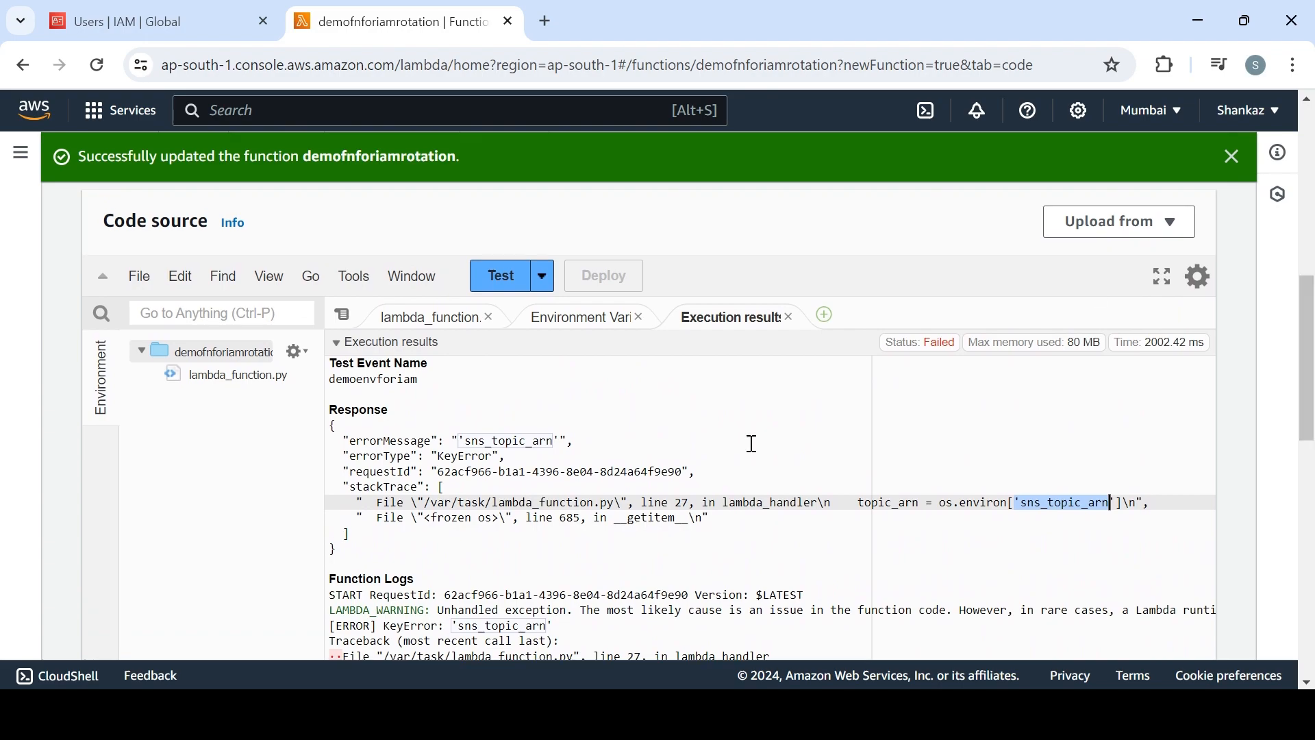
{"action": "key", "text": "alt+Tab"}
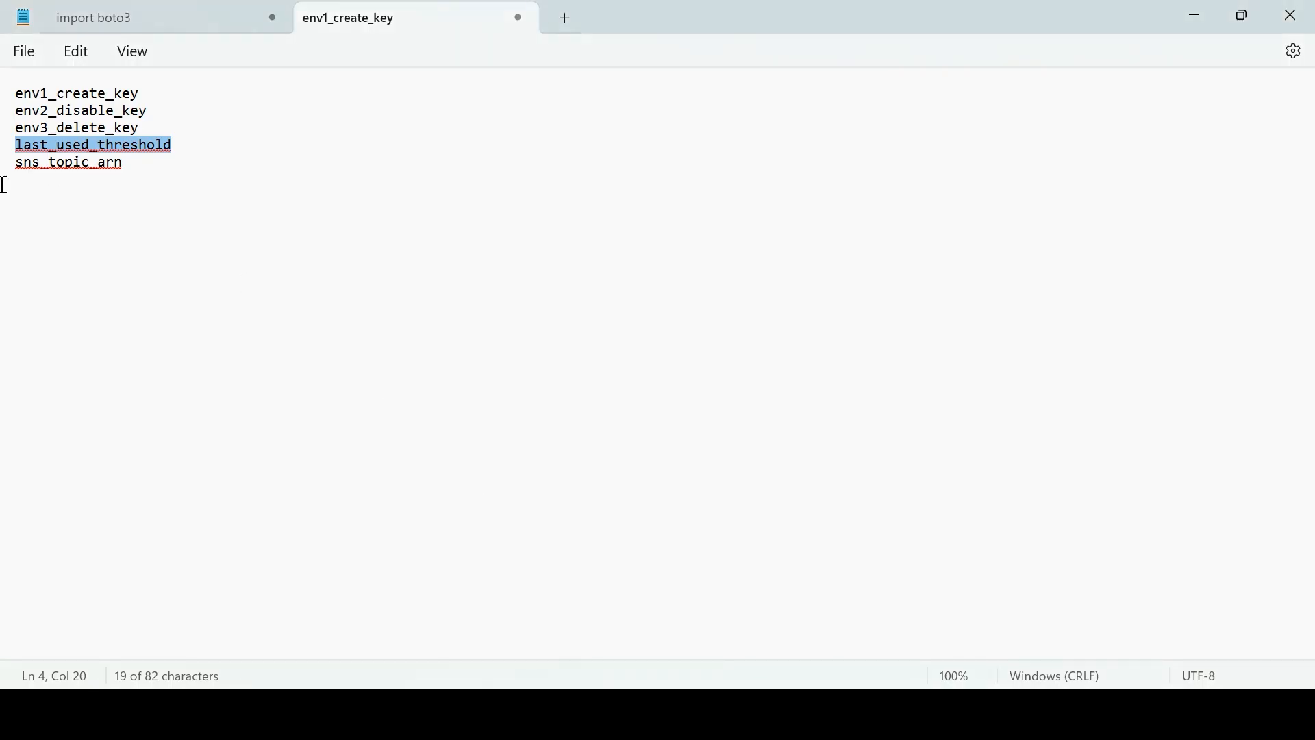
{"action": "left_click_drag", "start_coordinate": [17, 167], "coordinate": [130, 163]}
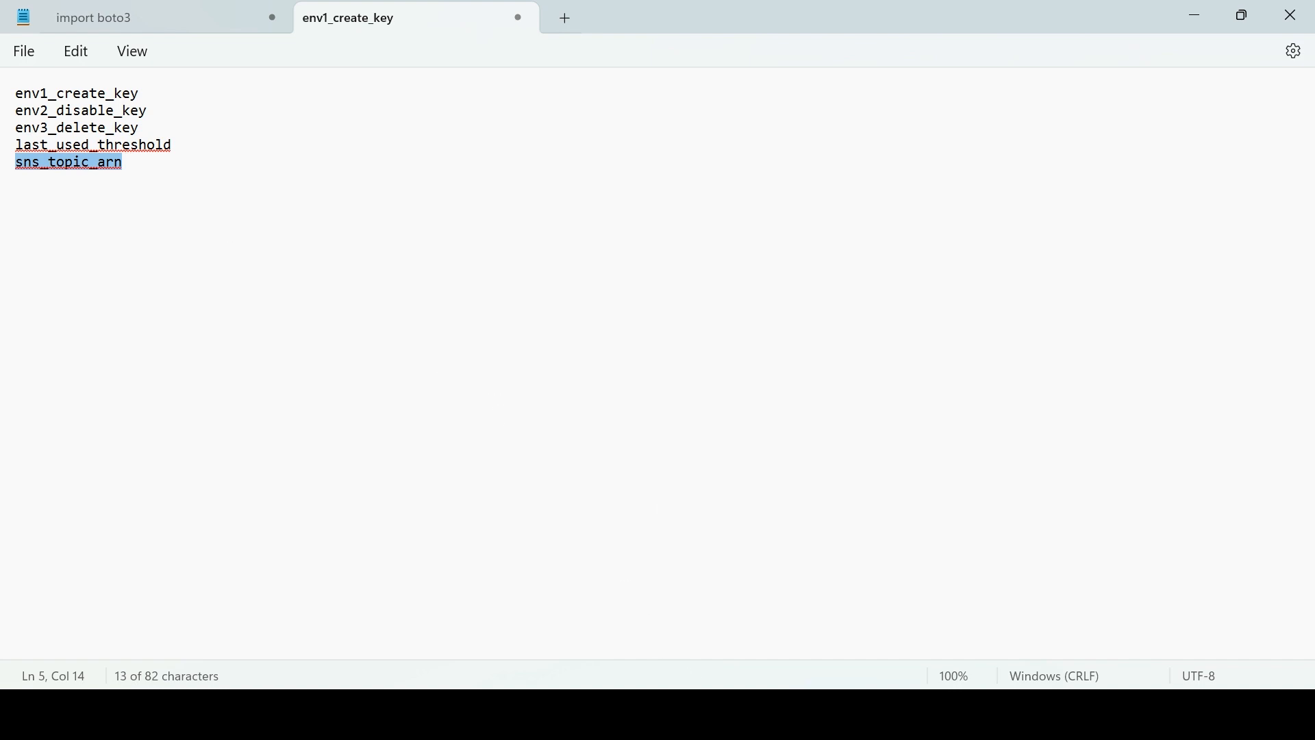
{"action": "left_click", "coordinate": [660, 713]}
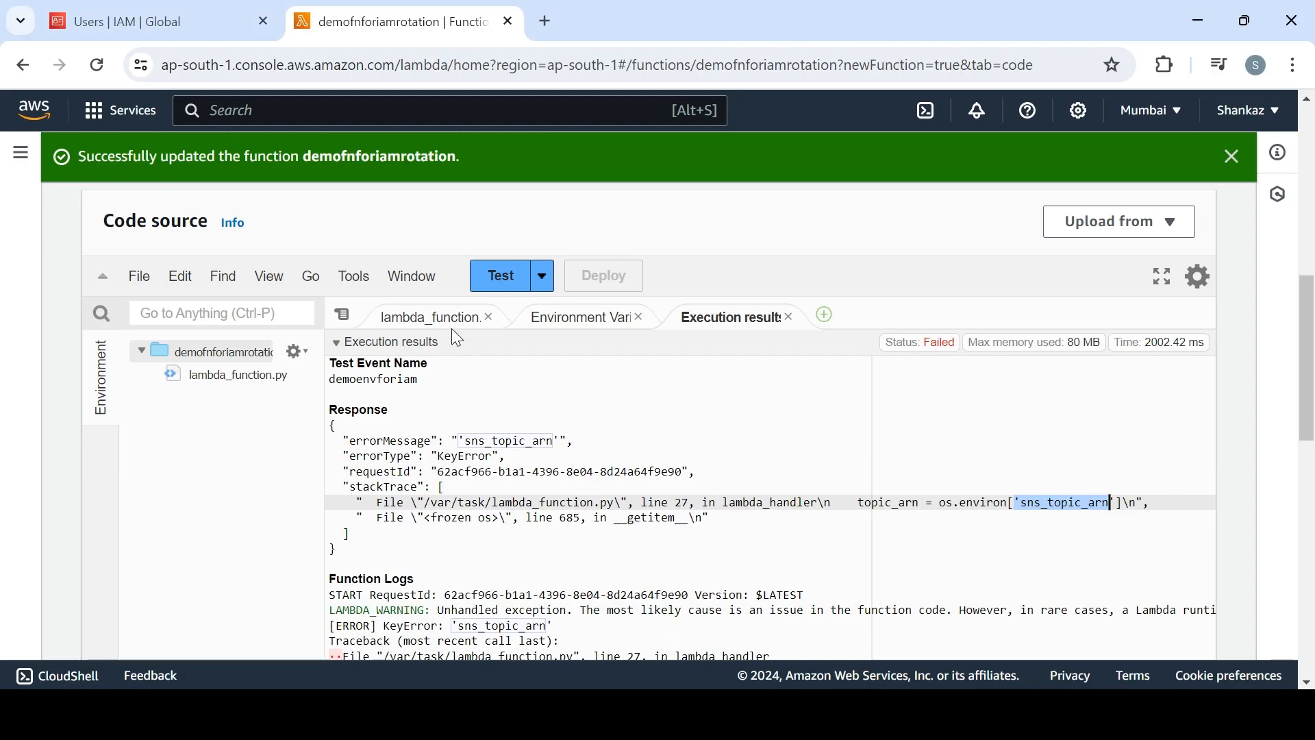
Examine the lambda_function code for where topic_arn is used in the SNS publish calls and where sns_topic_arn is read
{"action": "left_click", "coordinate": [443, 317]}
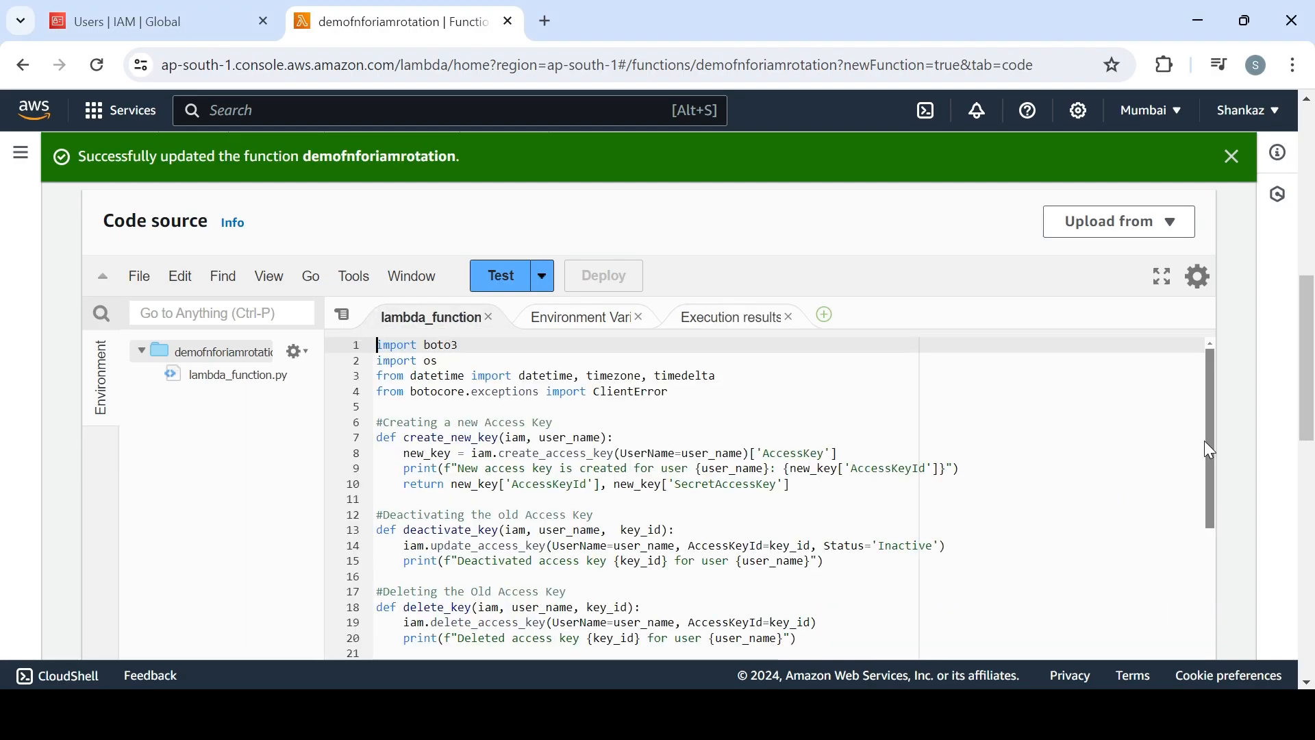
{"action": "left_click_drag", "start_coordinate": [1209, 441], "coordinate": [1219, 657]}
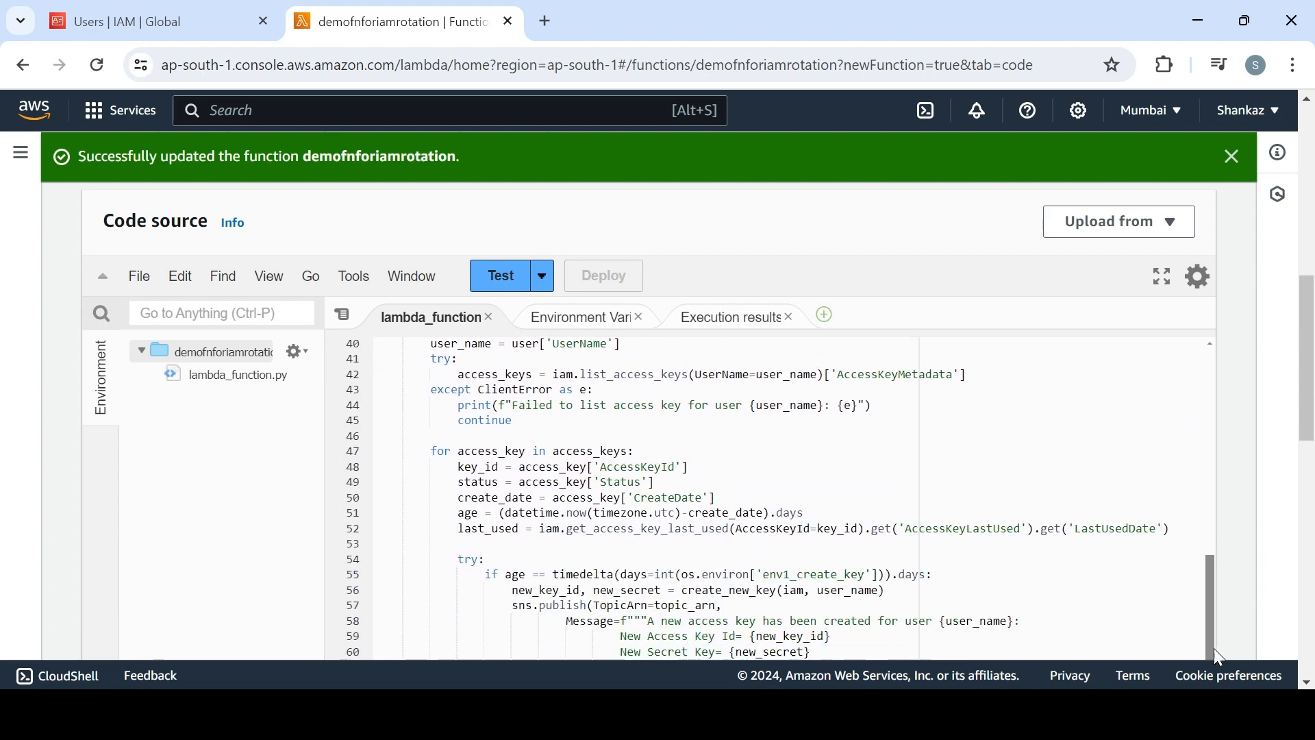
{"action": "left_click_drag", "start_coordinate": [1306, 390], "coordinate": [1305, 495]}
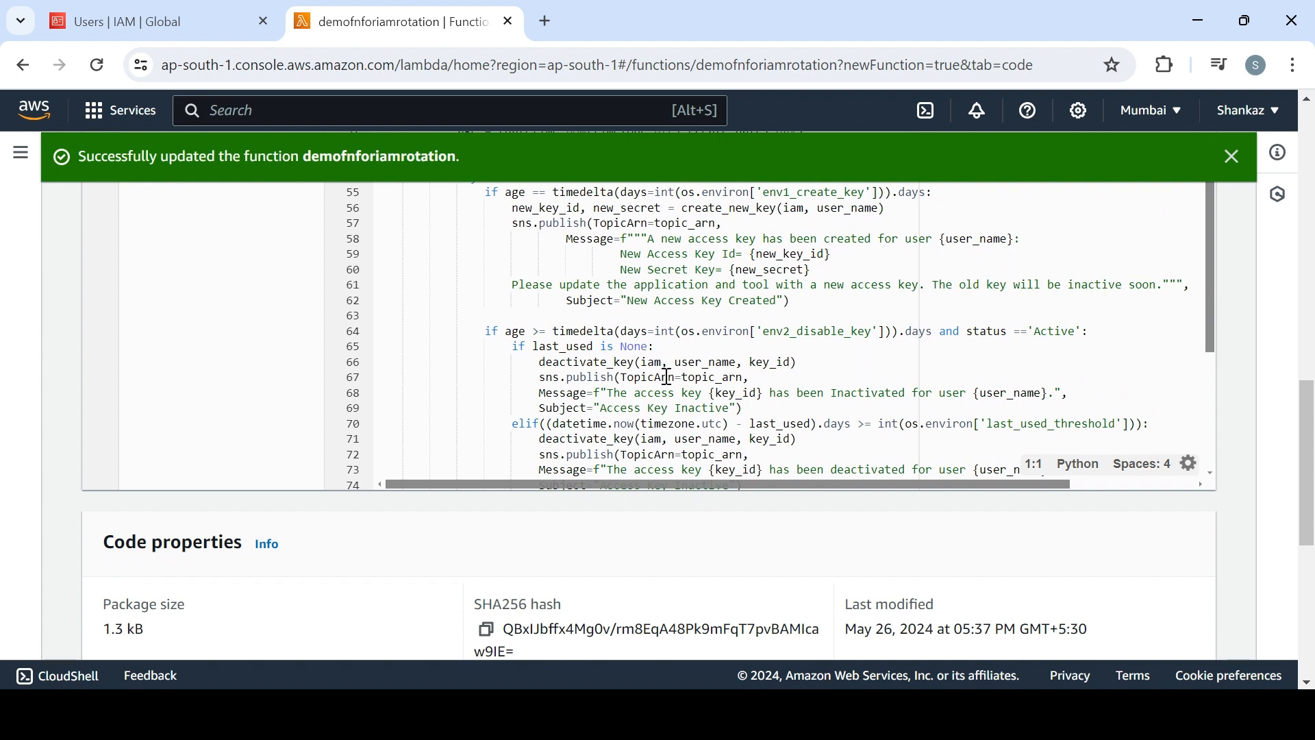
{"action": "left_click", "coordinate": [670, 377]}
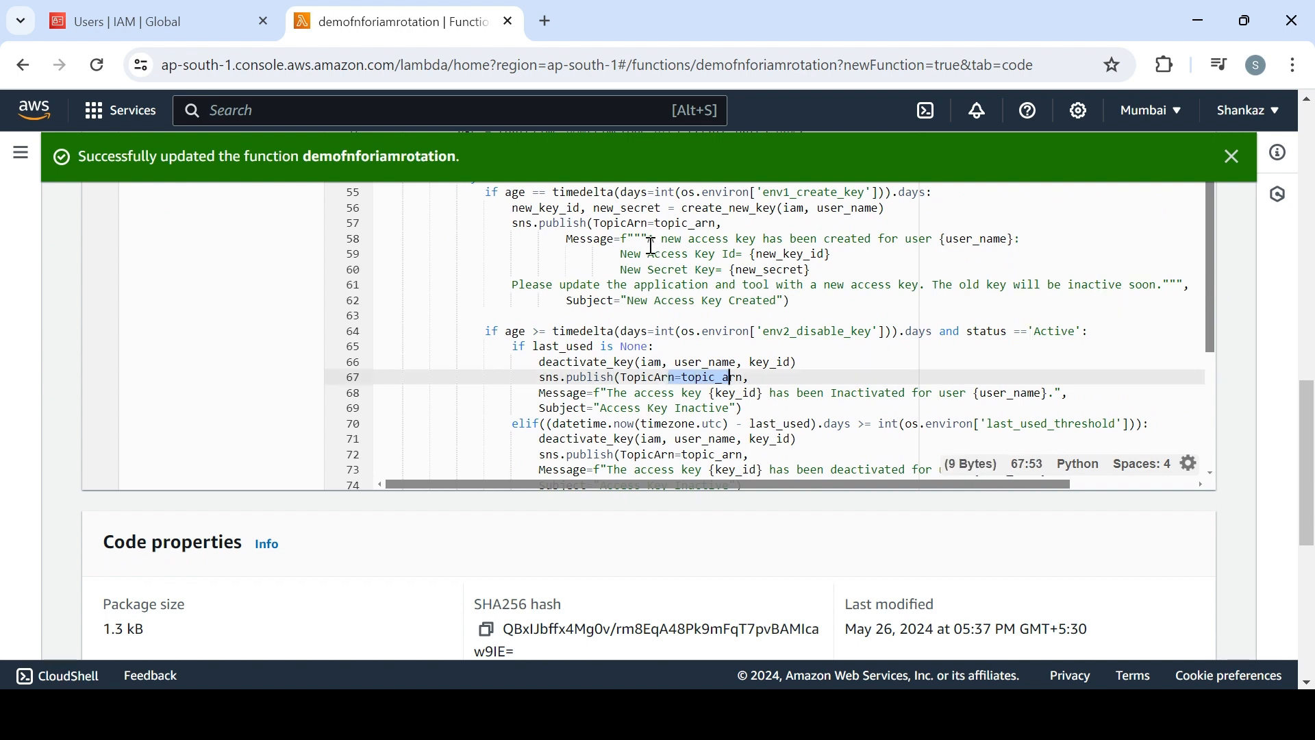
{"action": "left_click", "coordinate": [656, 224]}
{"action": "left_click_drag", "start_coordinate": [656, 224], "coordinate": [924, 224]}
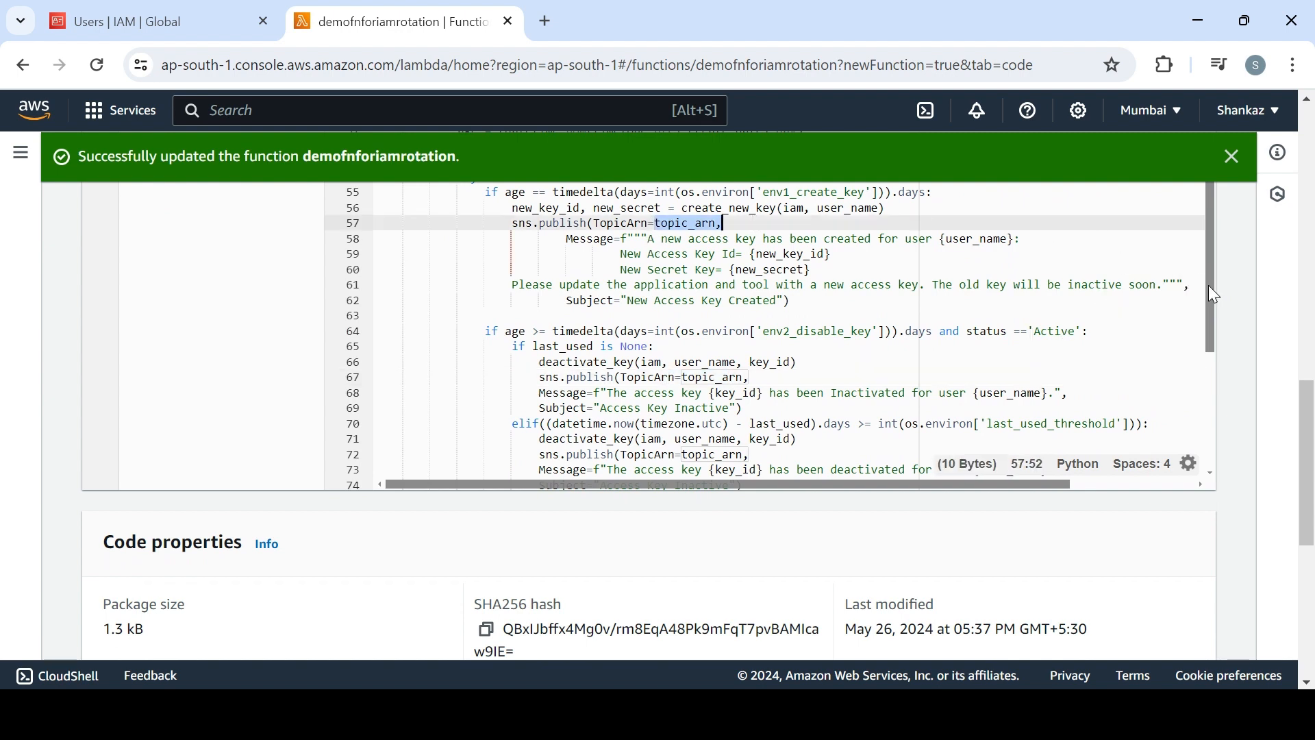
{"action": "left_click_drag", "start_coordinate": [1214, 289], "coordinate": [1184, 48]}
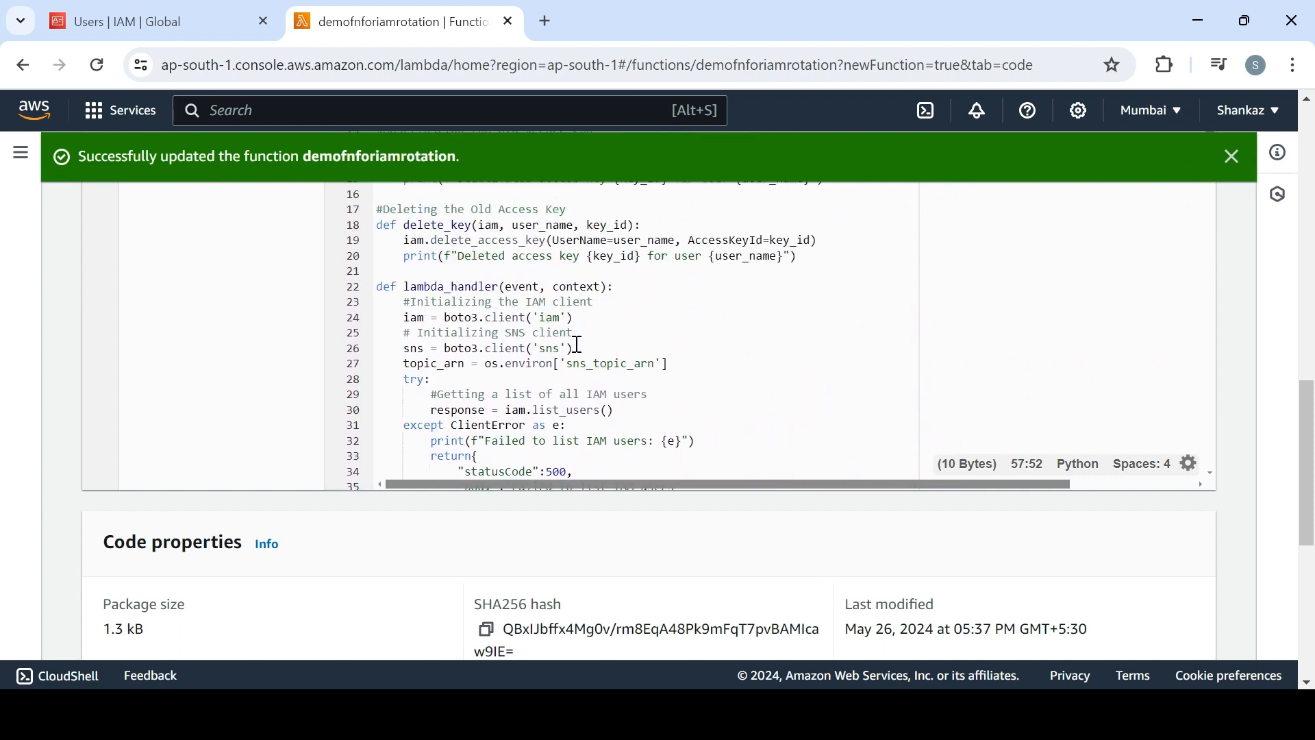
Search the AWS services for sns from the IAM page, open Simple Notification Service and expand its navigation
{"action": "left_click", "coordinate": [204, 26]}
{"action": "left_click", "coordinate": [246, 110]}
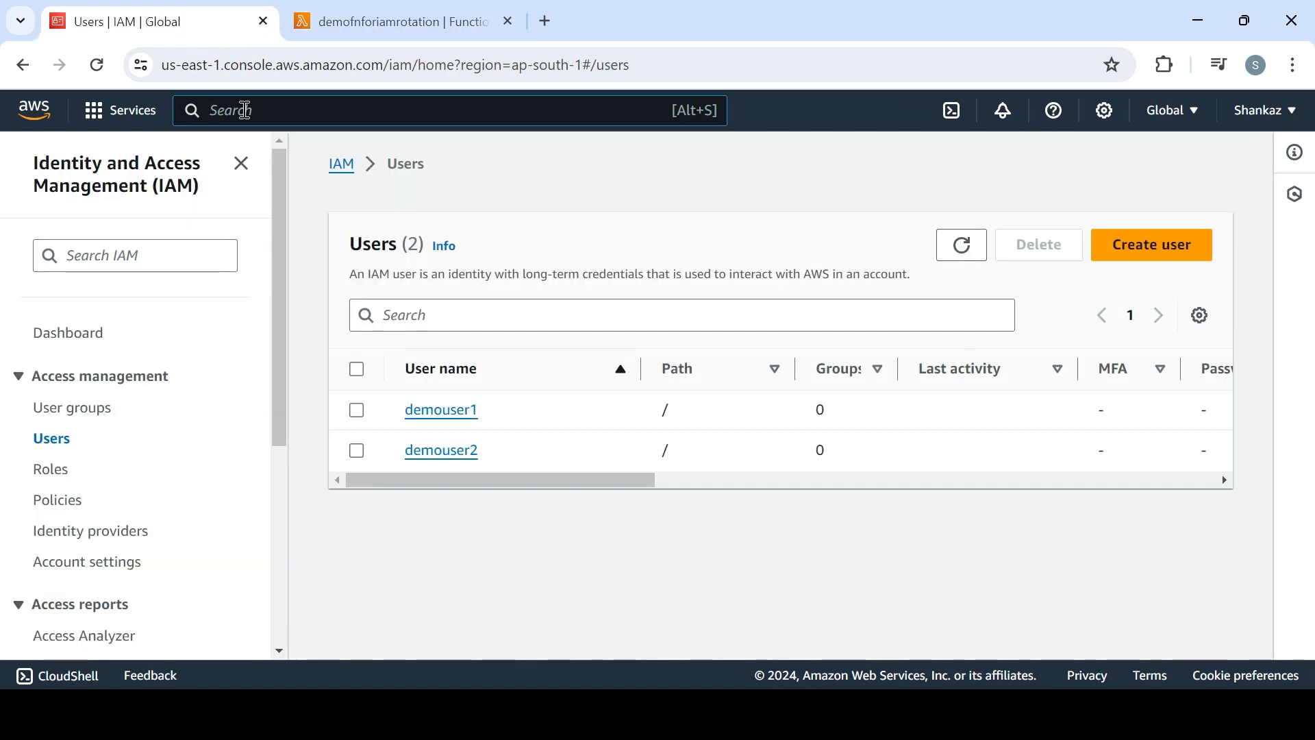
{"action": "type", "text": "sns"}
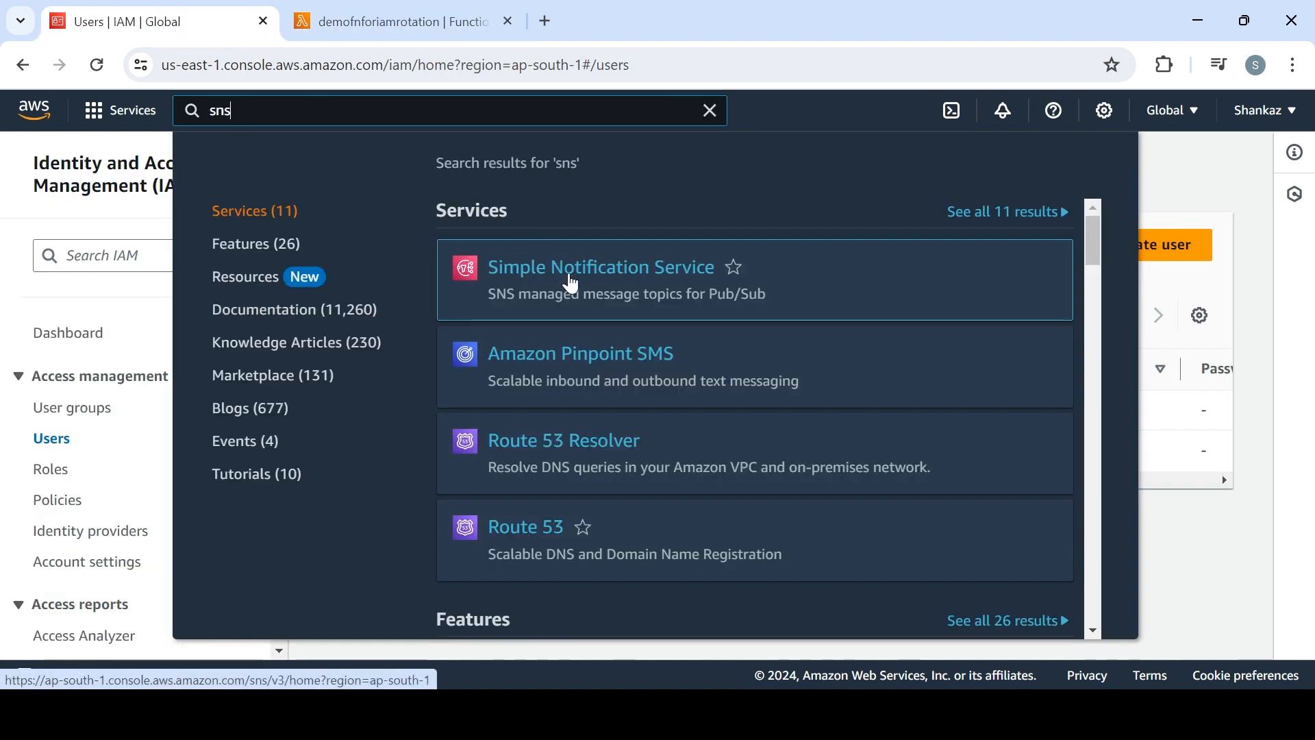
{"action": "left_click", "coordinate": [570, 275]}
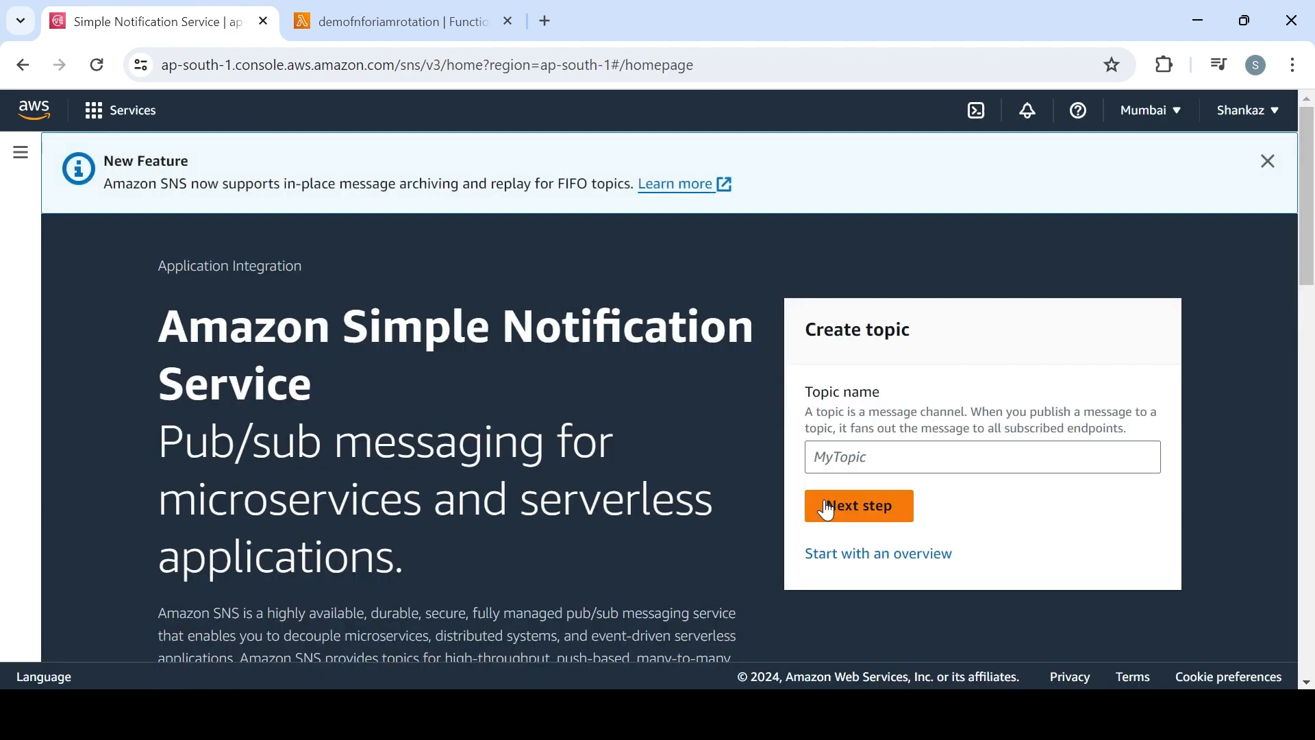
{"action": "left_click", "coordinate": [12, 151]}
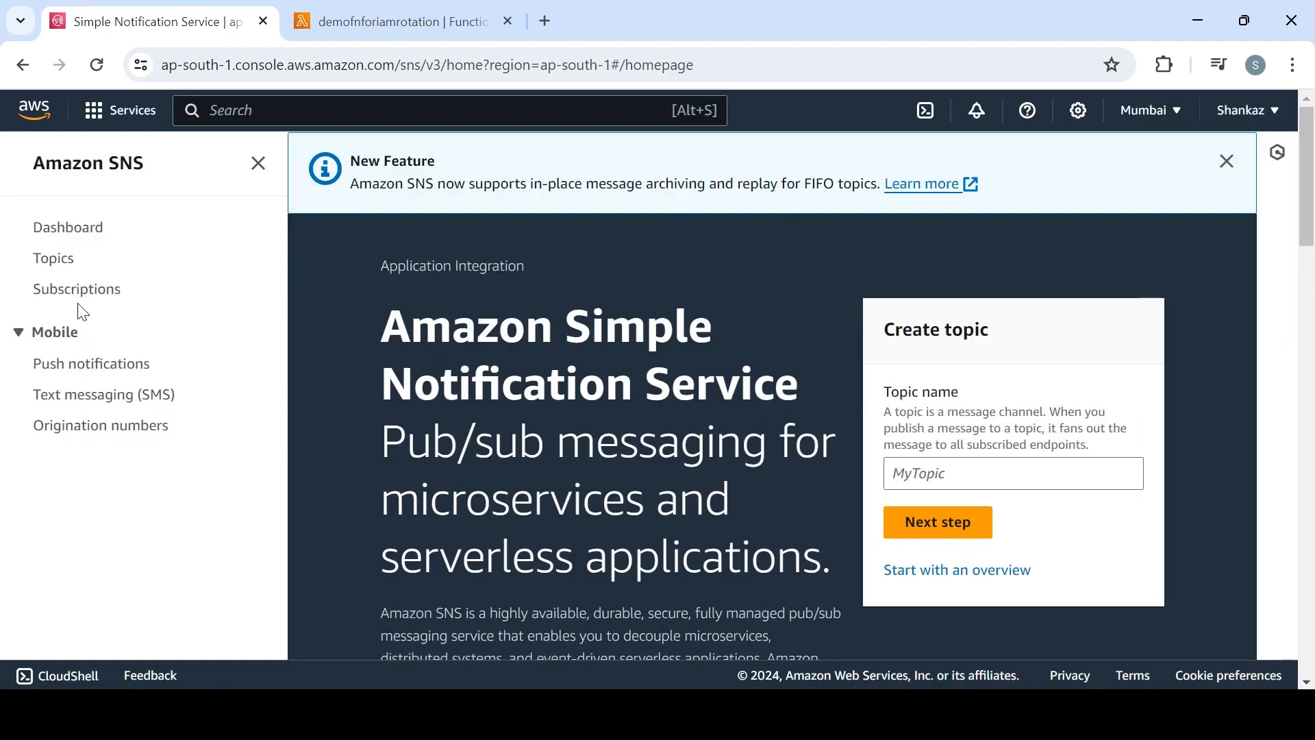
Open demotopic from the SNS topics list, check its subscription and copy the topic's ARN
{"action": "left_click", "coordinate": [49, 258]}
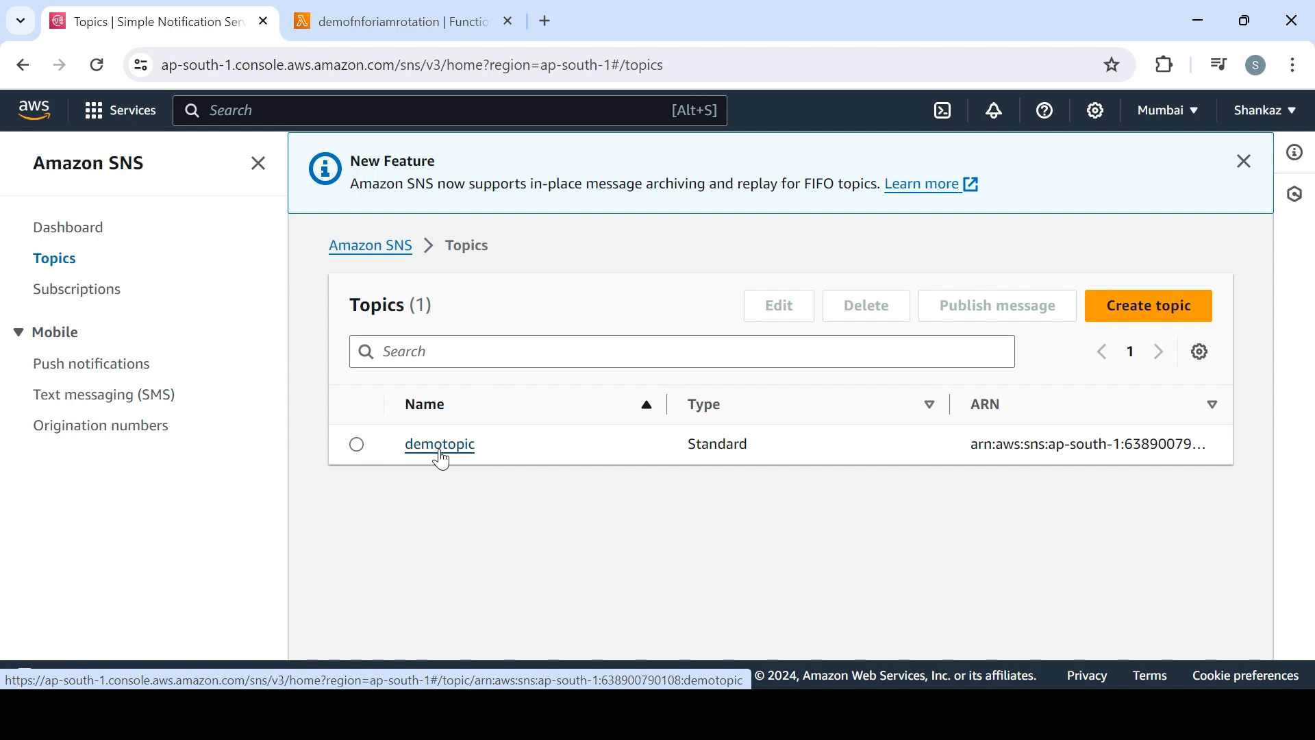
{"action": "left_click", "coordinate": [441, 445]}
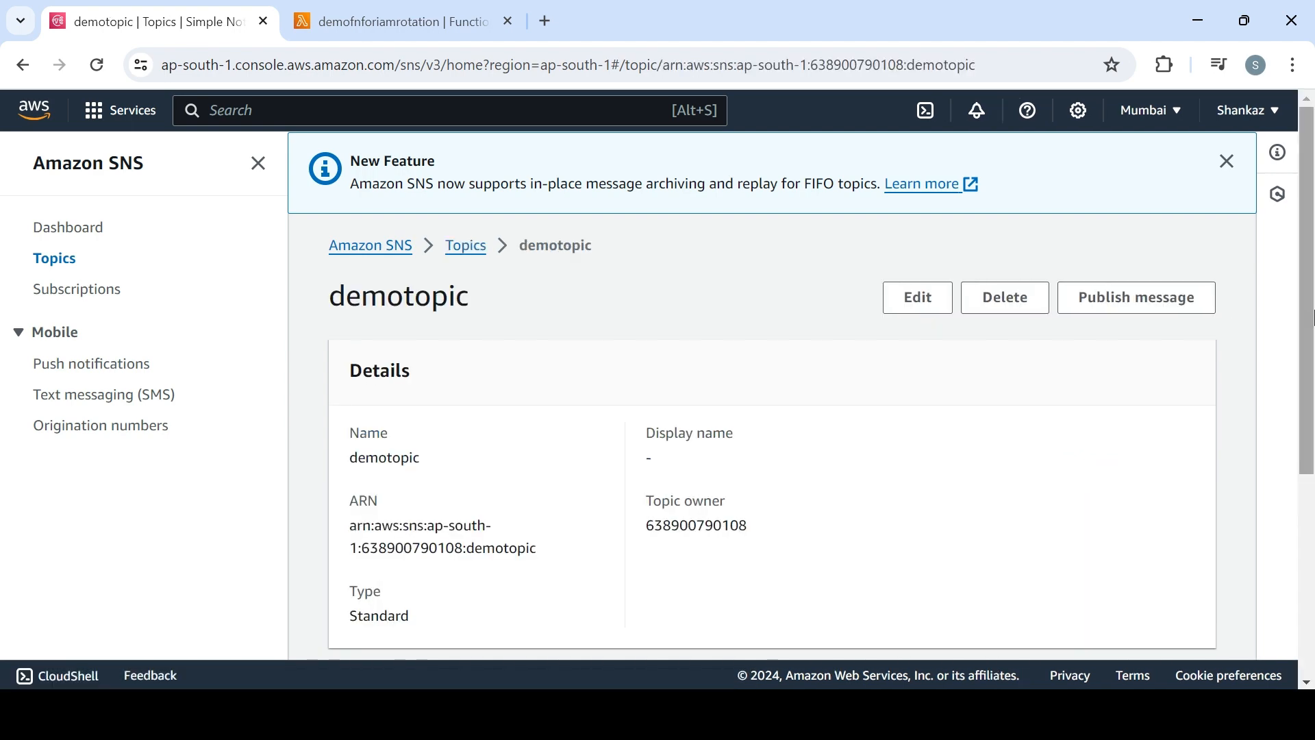
{"action": "scroll", "coordinate": [1311, 530], "scroll_direction": "down", "scroll_amount": 5}
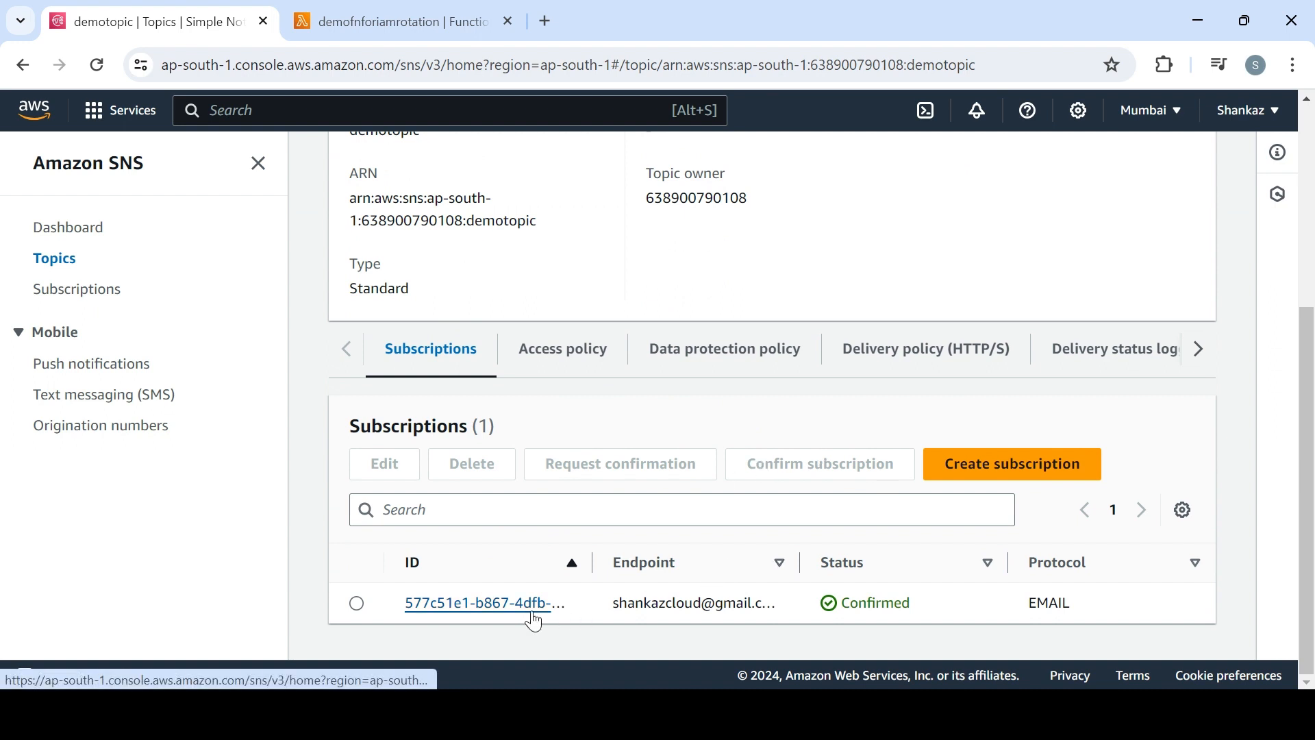
{"action": "scroll", "coordinate": [1303, 269], "scroll_direction": "up", "scroll_amount": 3}
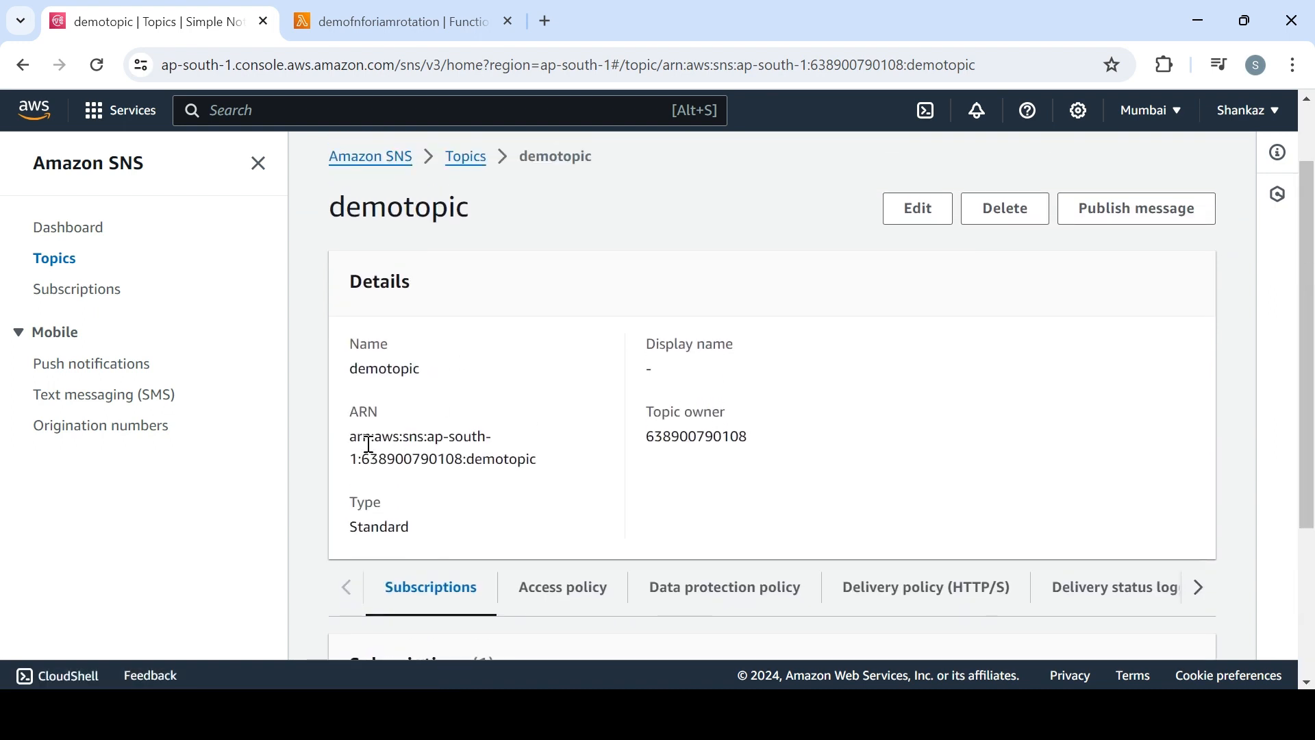
{"action": "left_click_drag", "start_coordinate": [349, 436], "coordinate": [552, 464]}
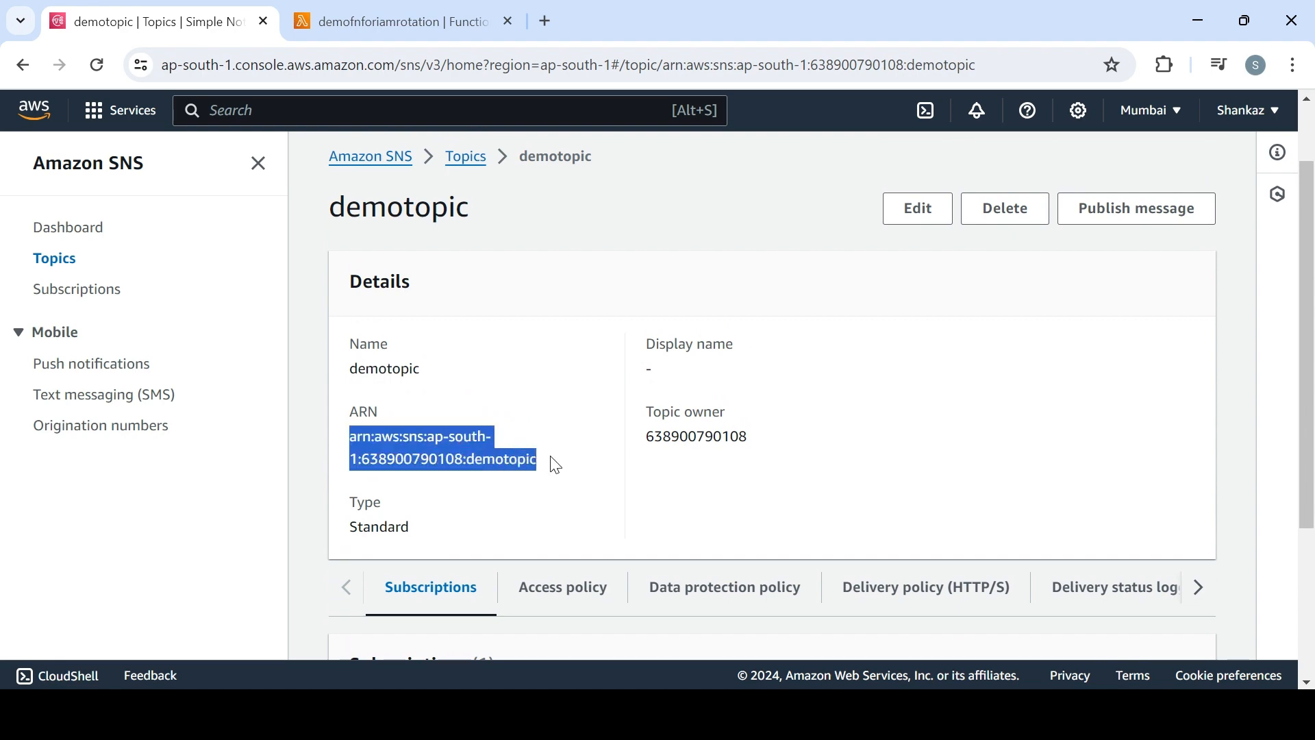
Add a new environment variable to the demofnforiamrotation Lambda function, with the copied demotopic ARN as its value
{"action": "left_click", "coordinate": [392, 26]}
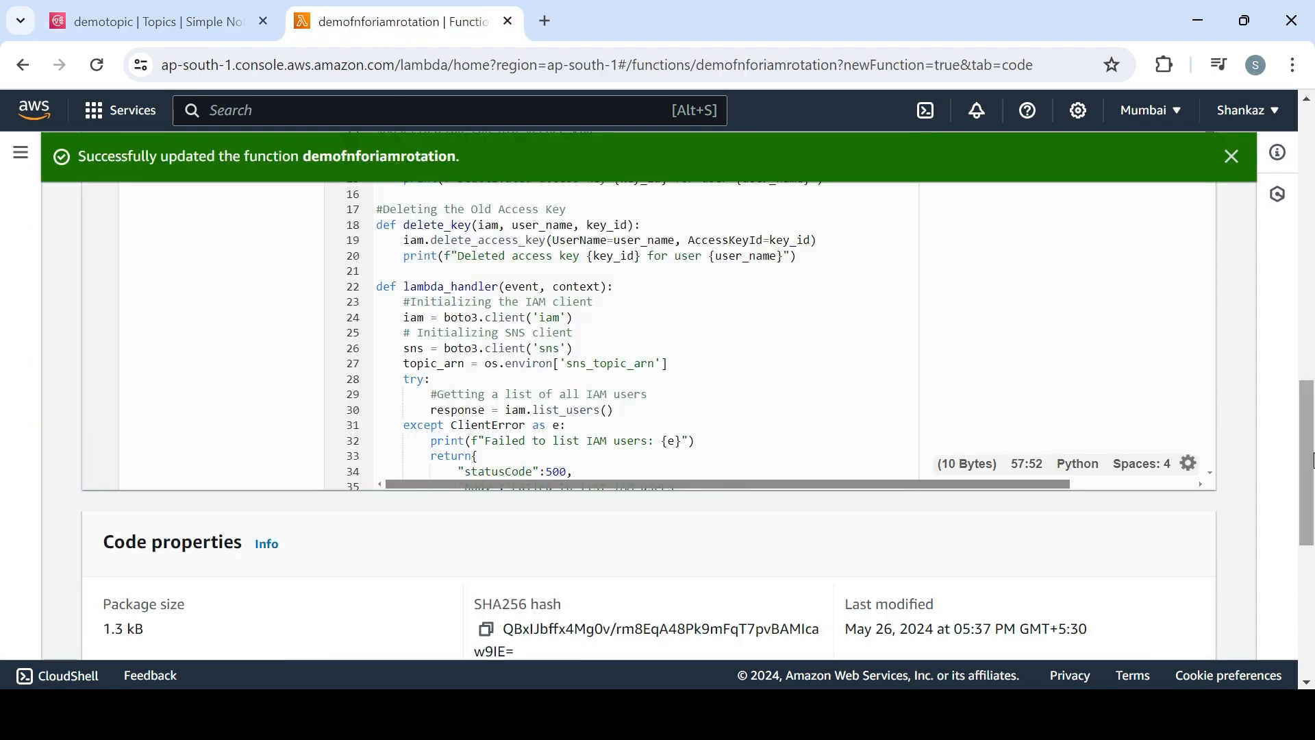
{"action": "left_click_drag", "start_coordinate": [1312, 448], "coordinate": [1312, 370]}
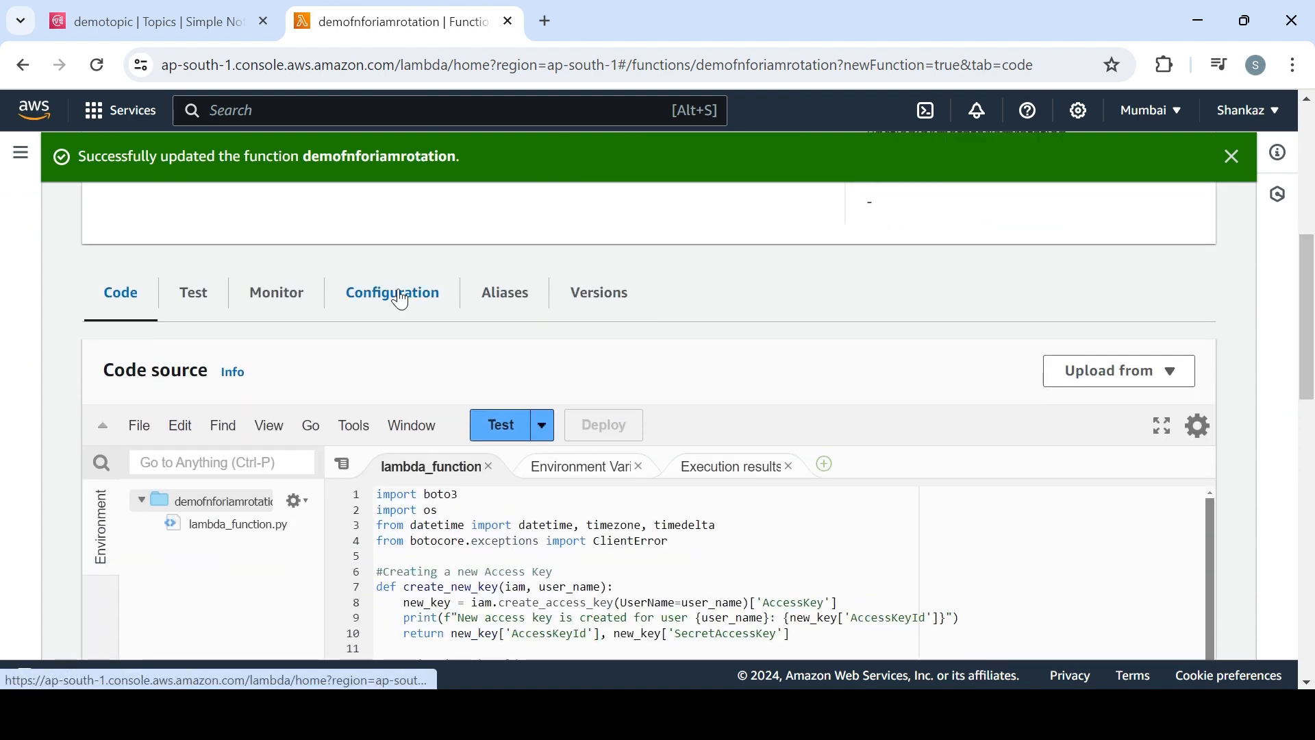
{"action": "left_click", "coordinate": [392, 294]}
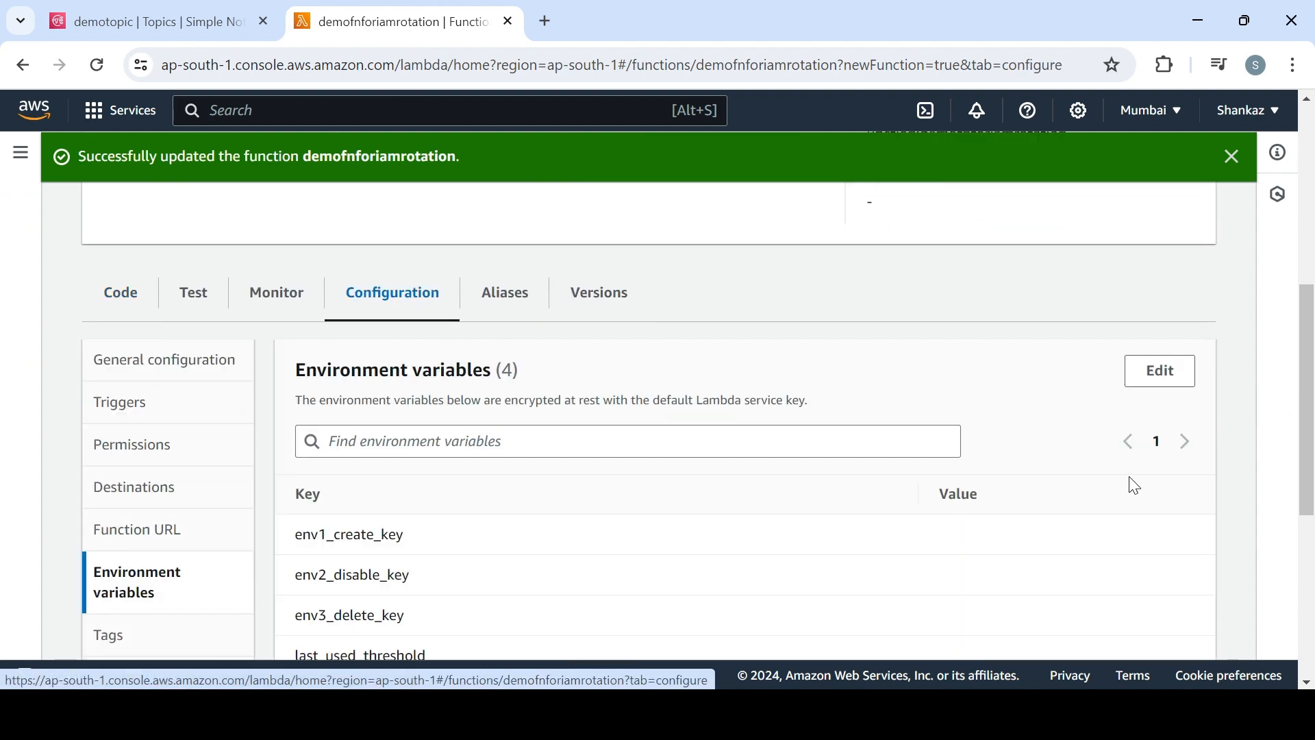
{"action": "left_click", "coordinate": [1160, 370]}
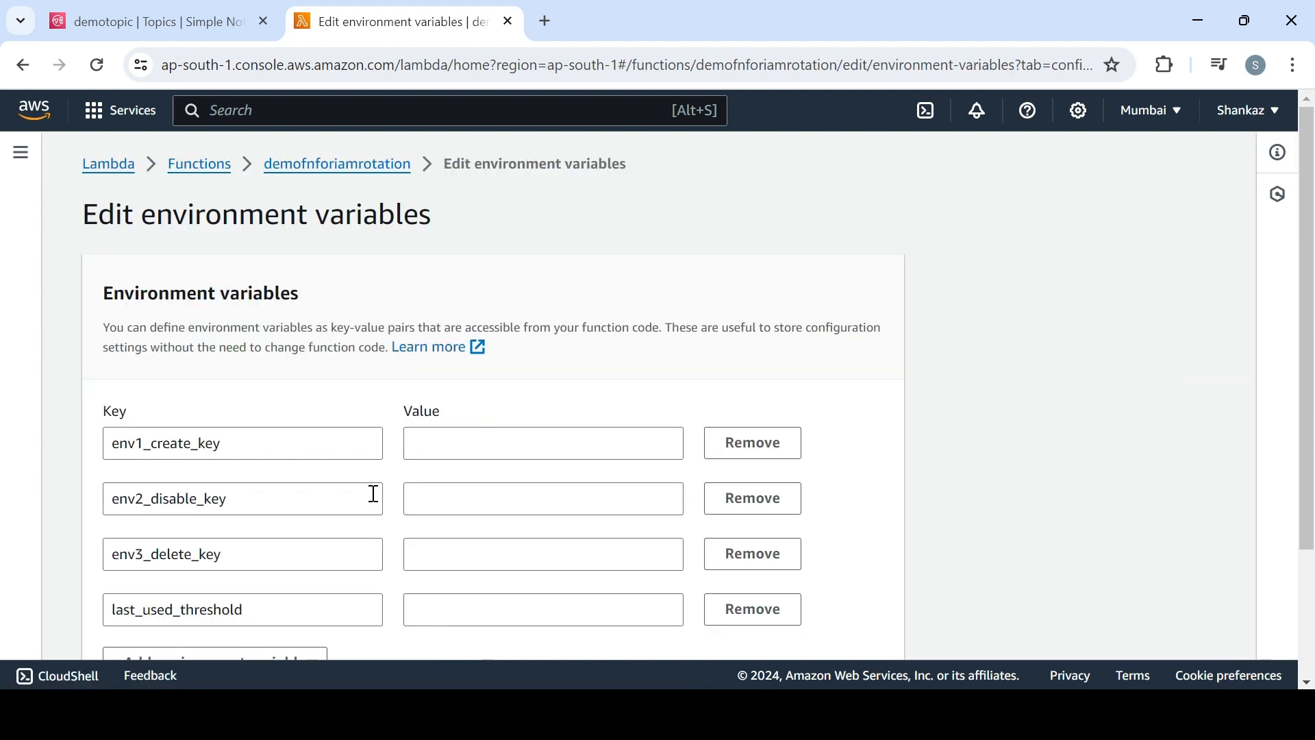
{"action": "scroll", "coordinate": [1308, 313], "scroll_direction": "down", "scroll_amount": 2}
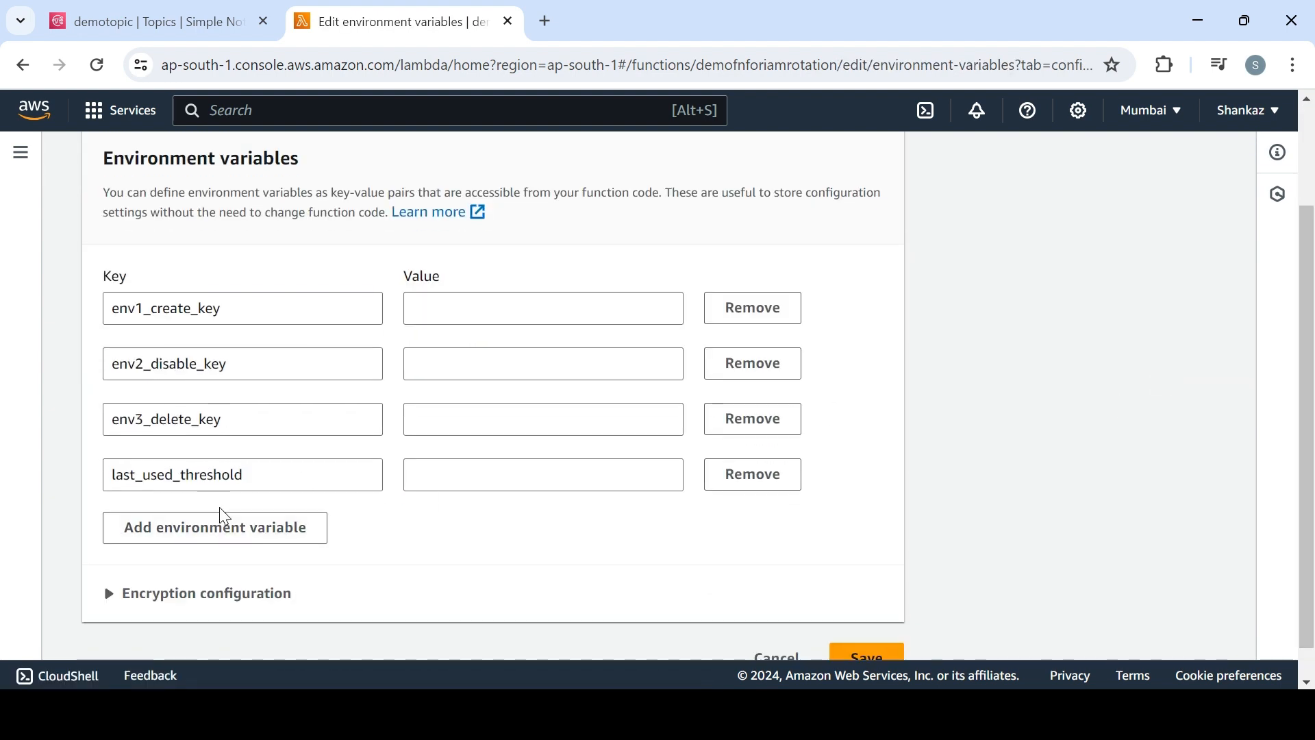
{"action": "left_click", "coordinate": [231, 531]}
{"action": "left_click", "coordinate": [431, 532]}
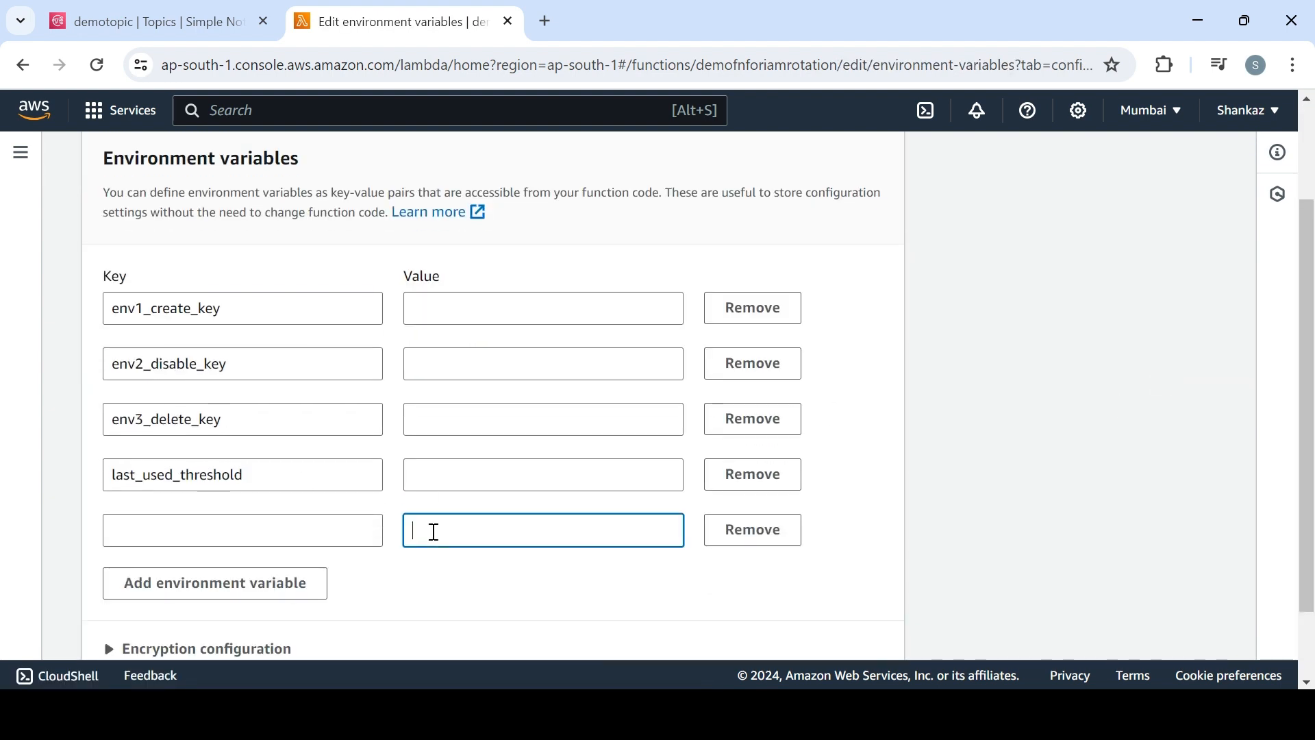
{"action": "key", "text": "ctrl+v"}
Name the new environment variable sns_topic_arn, using the entry from the Notepad list
{"action": "left_click", "coordinate": [347, 529]}
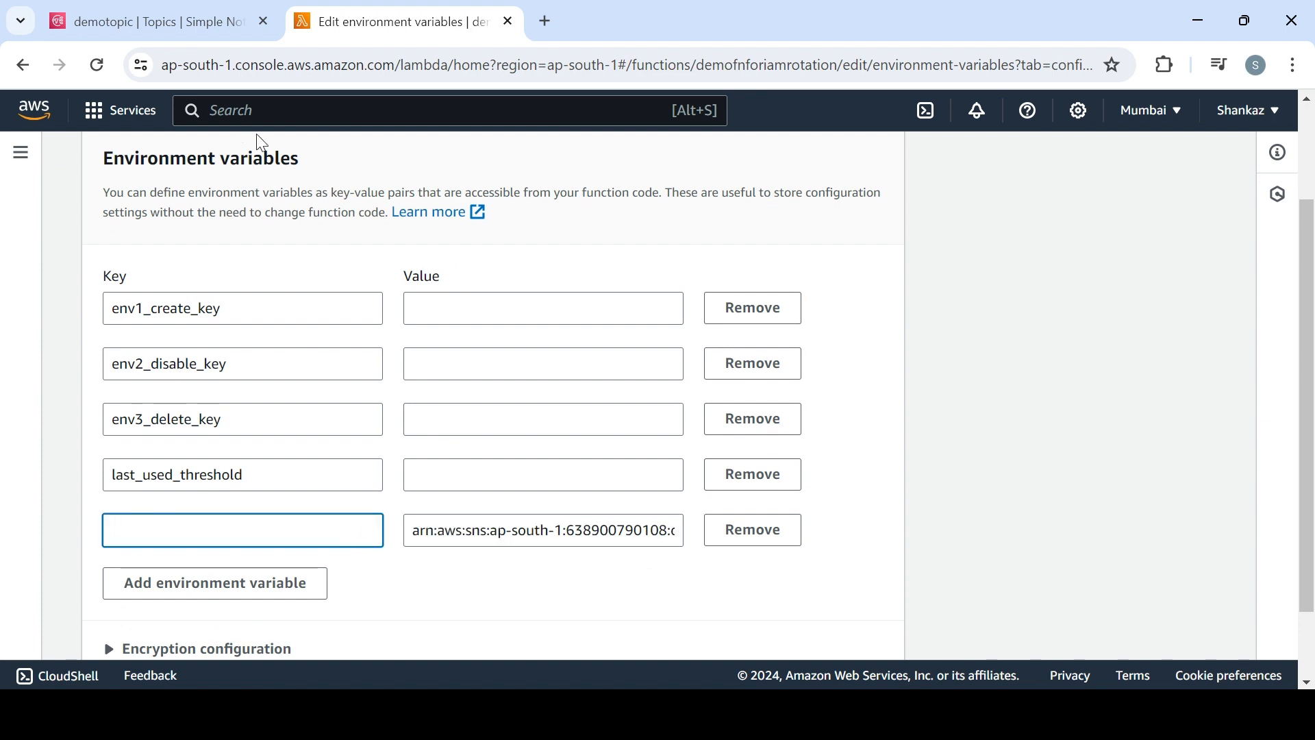
{"action": "left_click", "coordinate": [188, 27]}
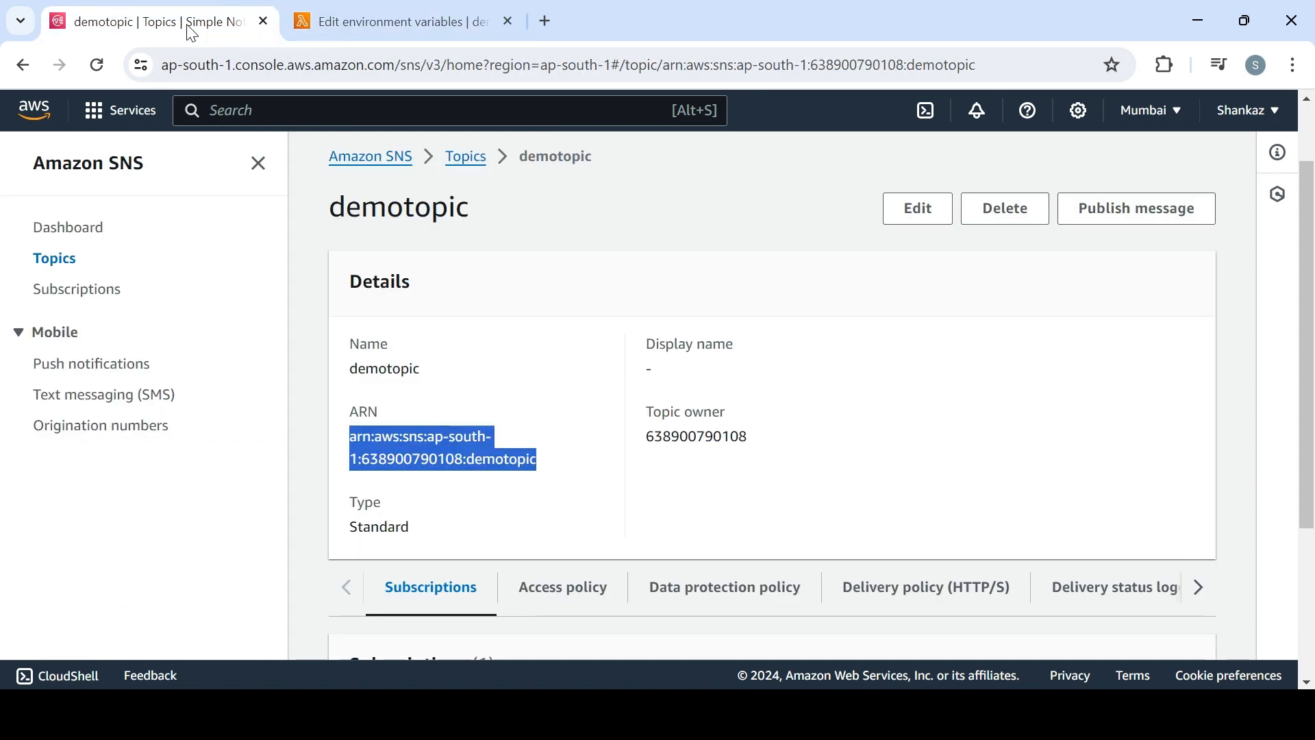
{"action": "left_click", "coordinate": [398, 21]}
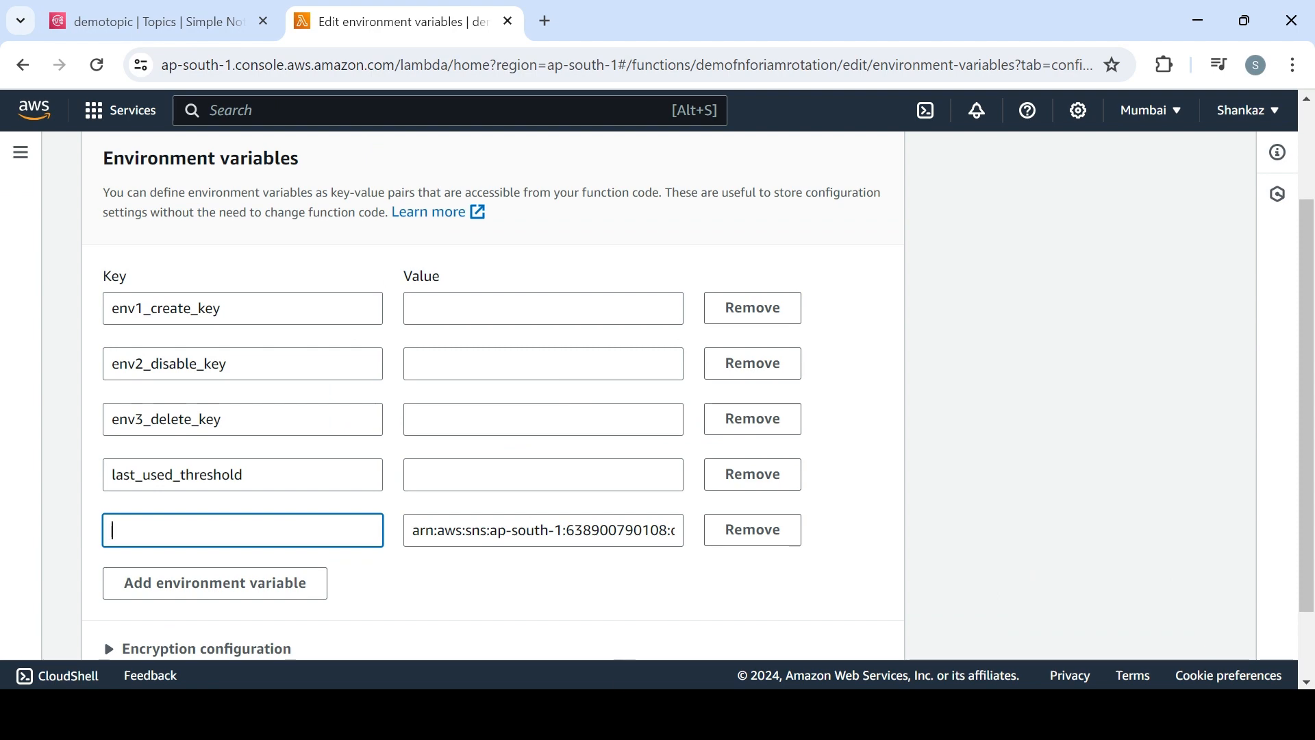
{"action": "key", "text": "alt+Tab"}
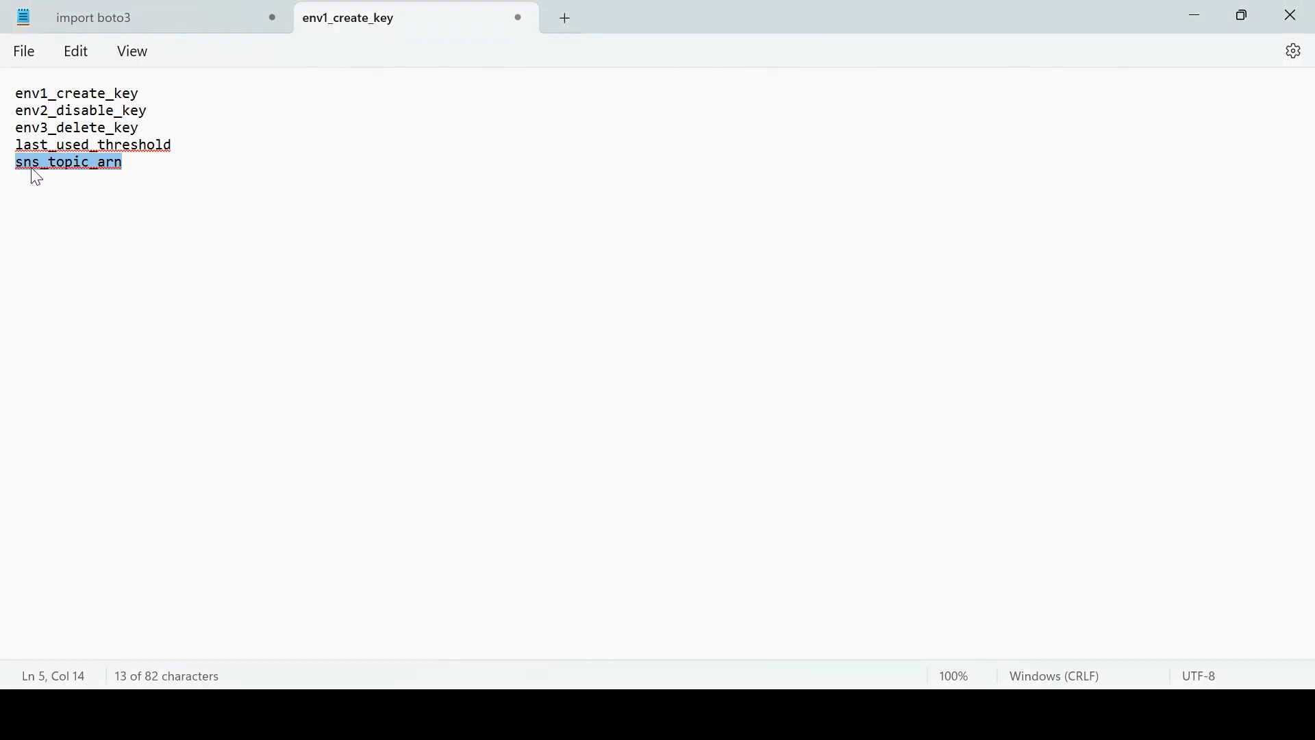
{"action": "key", "text": "alt+Tab"}
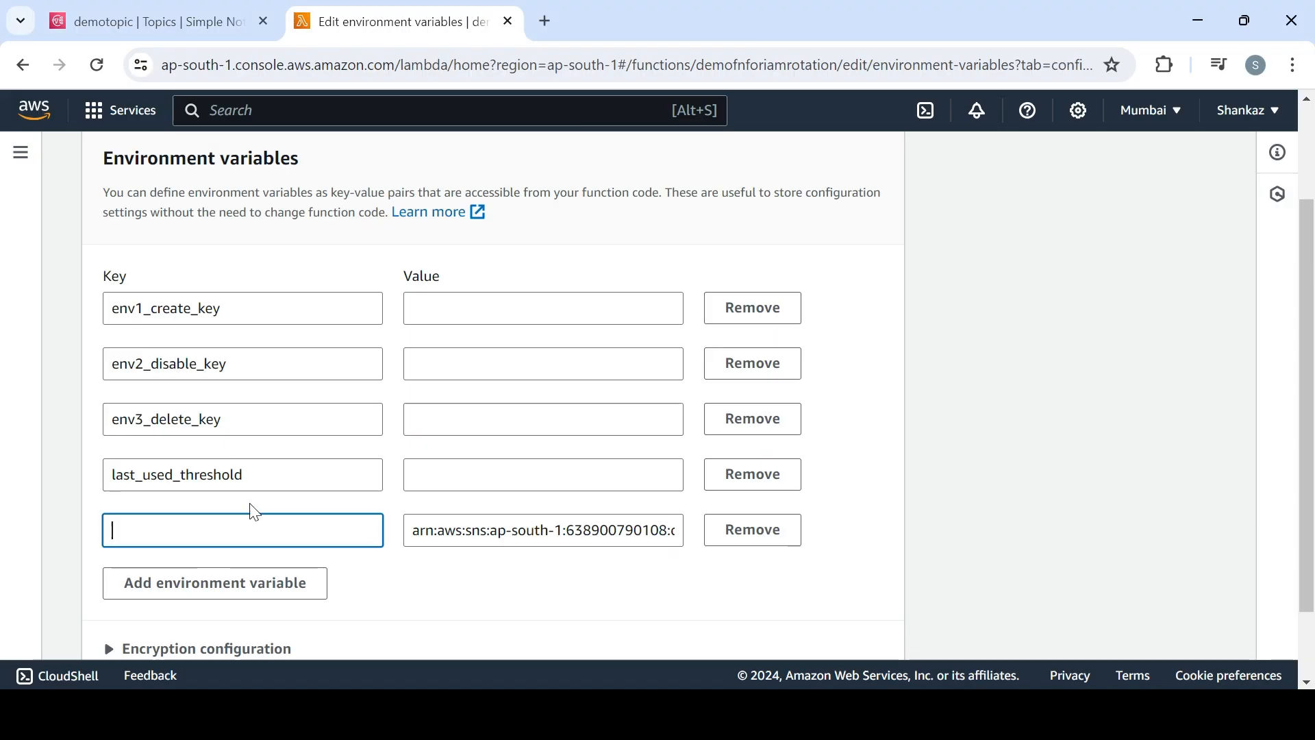
{"action": "type", "text": "sns_topic_arn"}
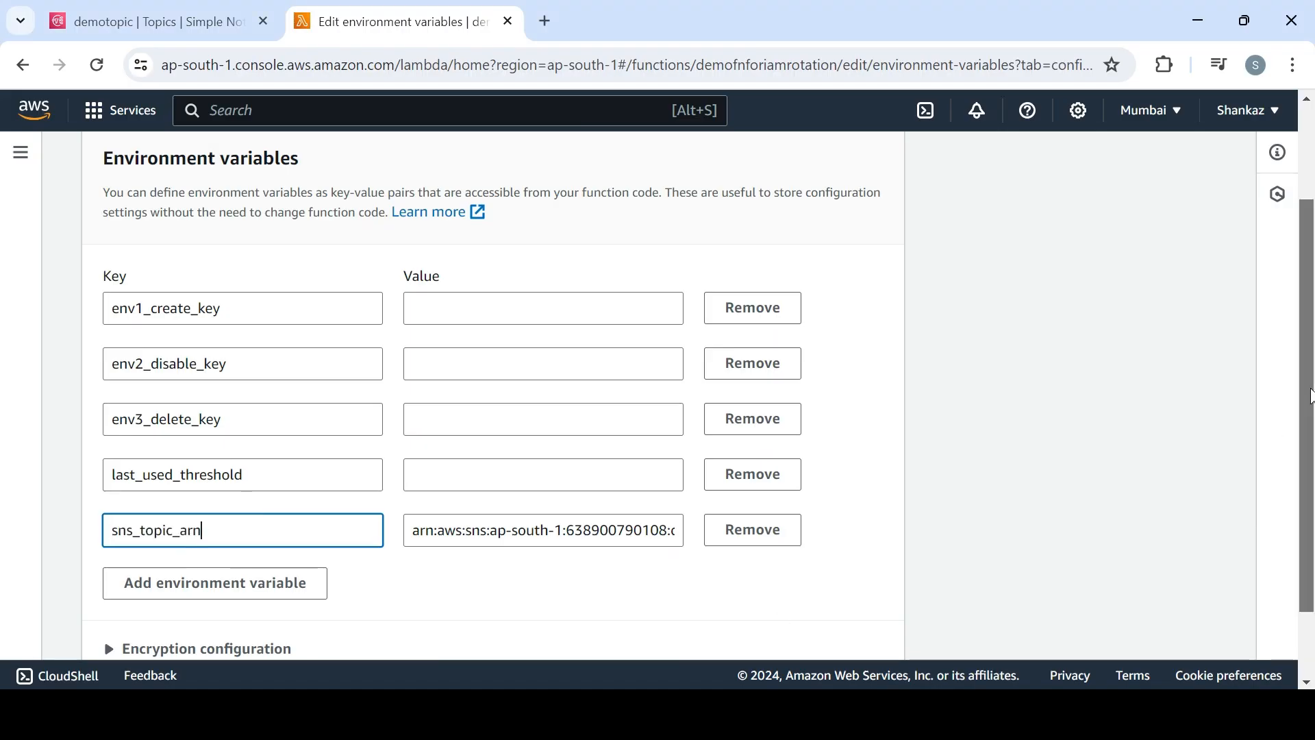
Set env1_create_key, env2_disable_key, env3_delete_key and last_used_threshold each to 0
{"action": "scroll", "coordinate": [928, 578], "scroll_direction": "down", "scroll_amount": 2}
{"action": "left_click", "coordinate": [487, 226]}
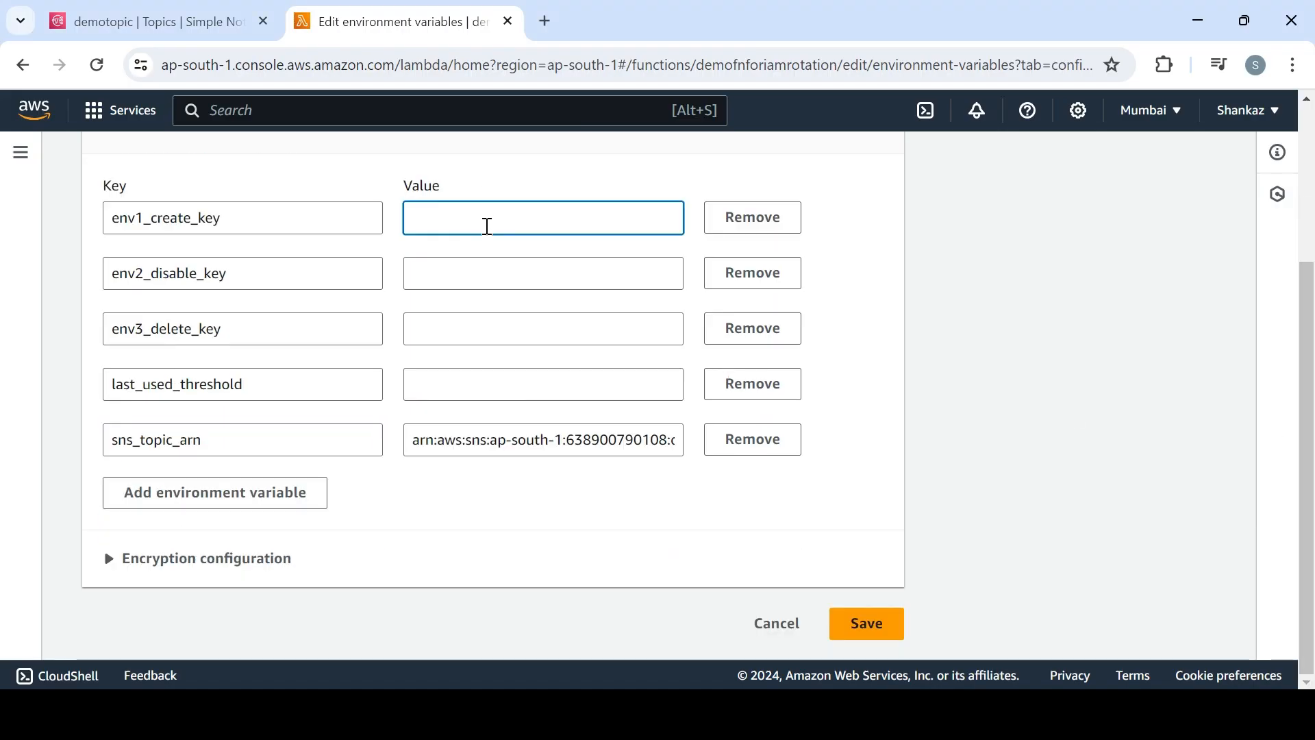
{"action": "type", "text": "0"}
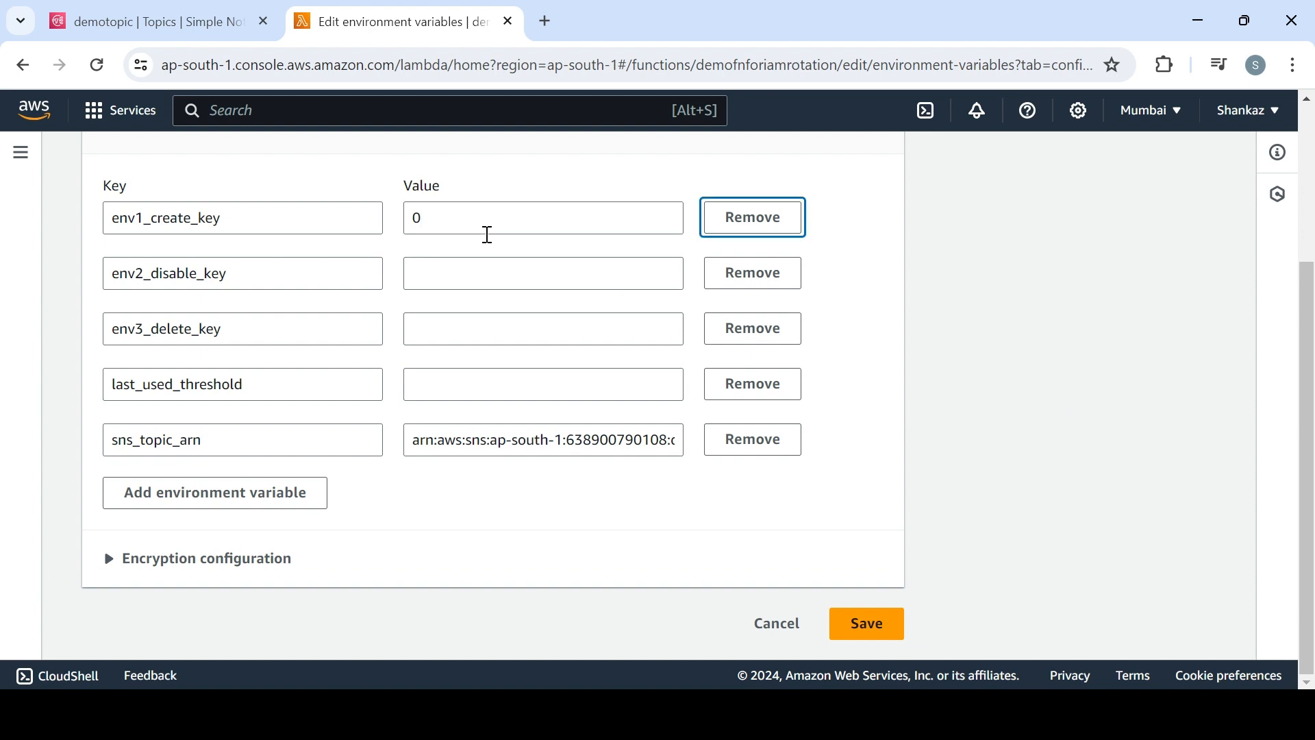
{"action": "left_click", "coordinate": [491, 278]}
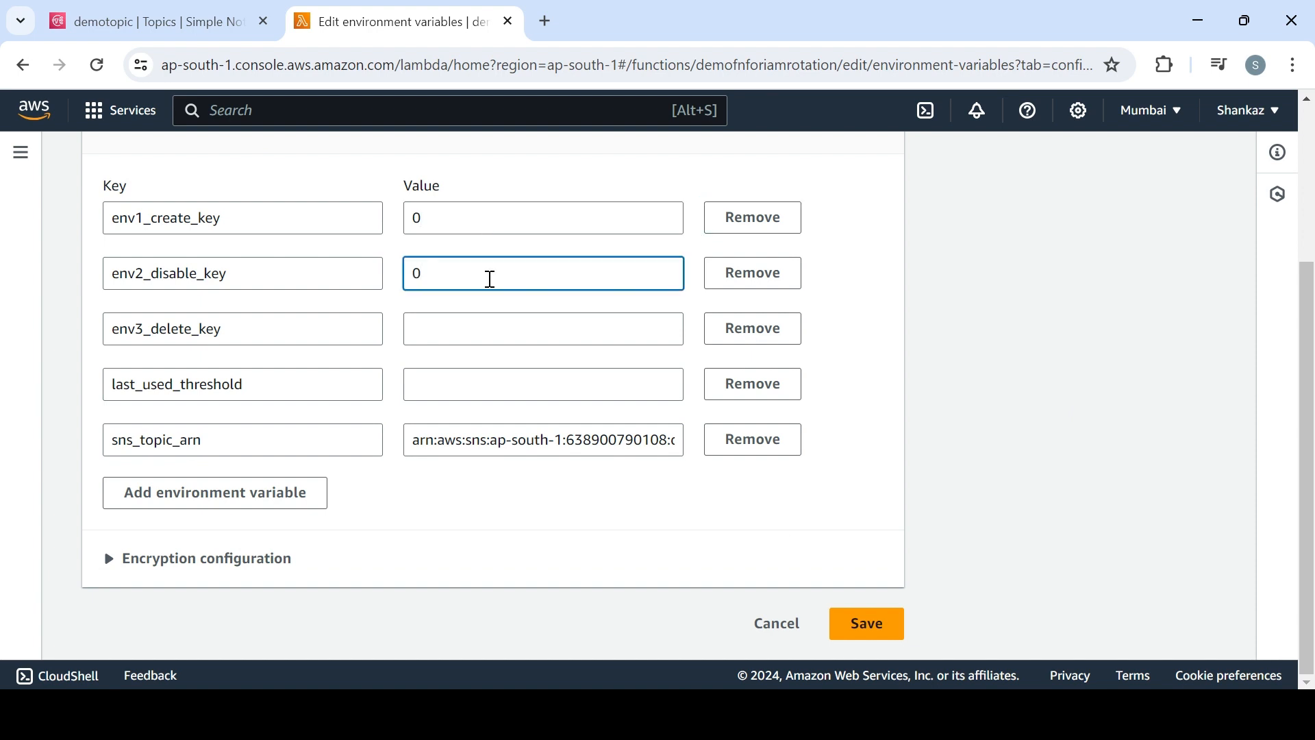
{"action": "left_click", "coordinate": [489, 326]}
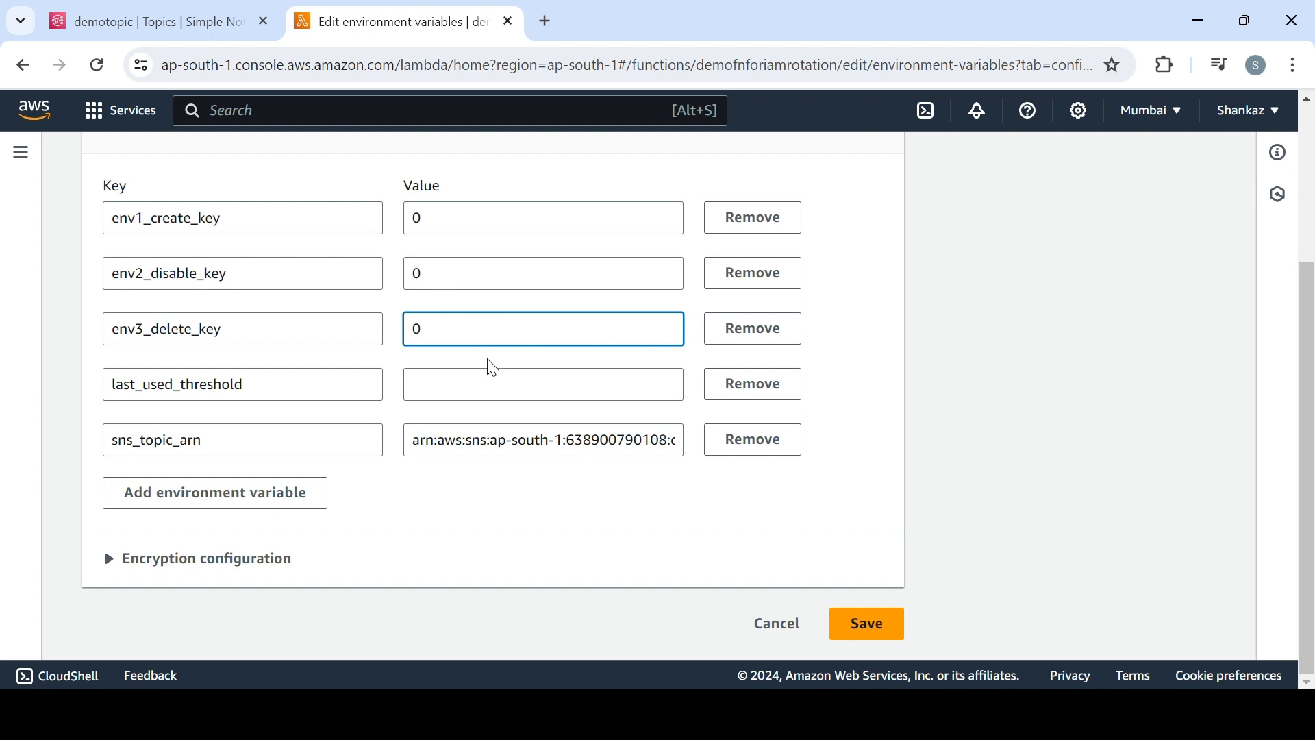
{"action": "left_click", "coordinate": [488, 384]}
{"action": "type", "text": "0"}
{"action": "left_click", "coordinate": [552, 507]}
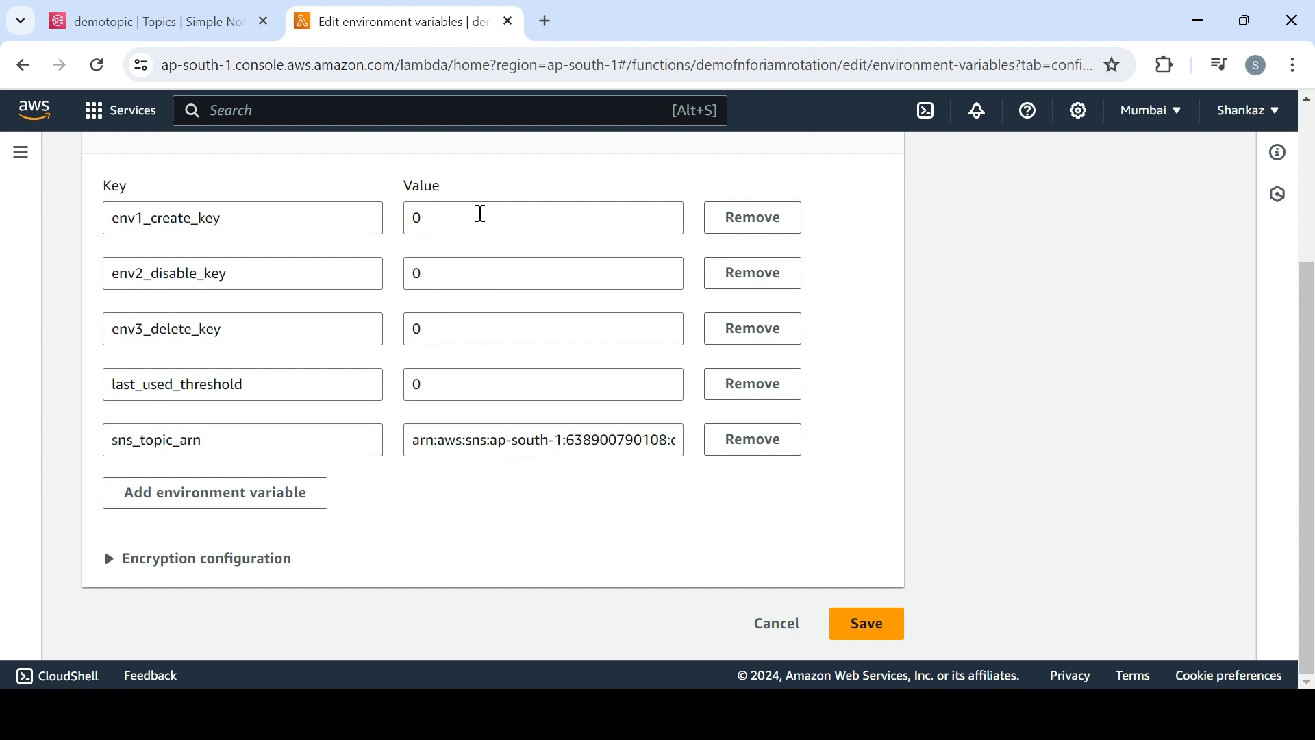
Set env1_create_key to 85, env2_disable_key to 90, env3_delete_key to 95 and last_used_threshold to 10
{"action": "left_click", "coordinate": [481, 214]}
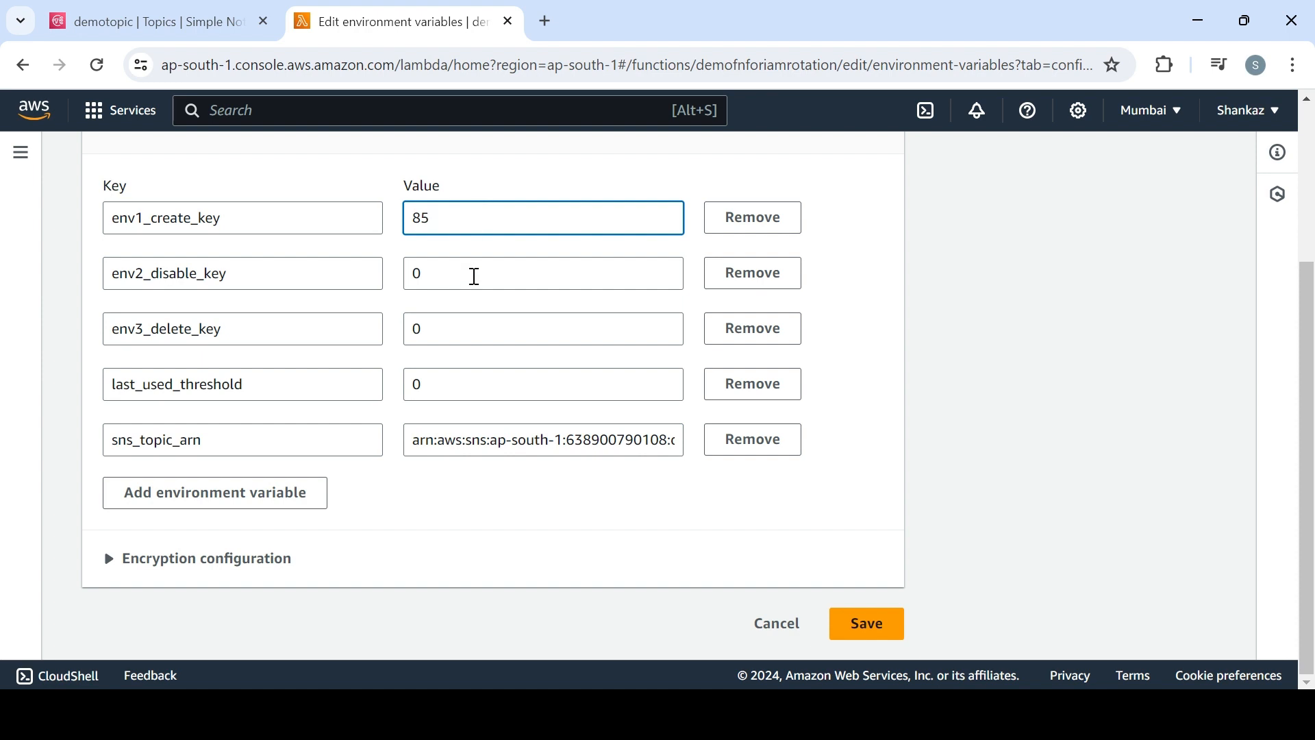
{"action": "left_click", "coordinate": [475, 276]}
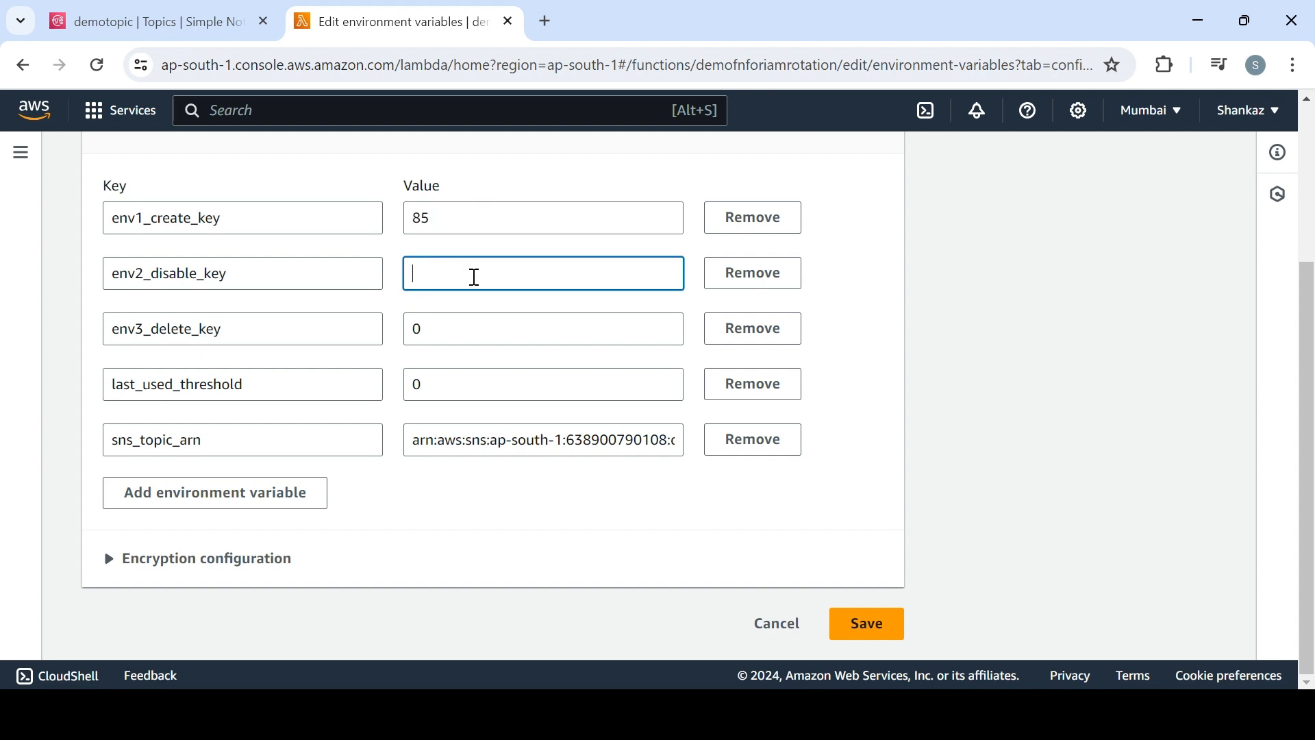
{"action": "double_click", "coordinate": [416, 330]}
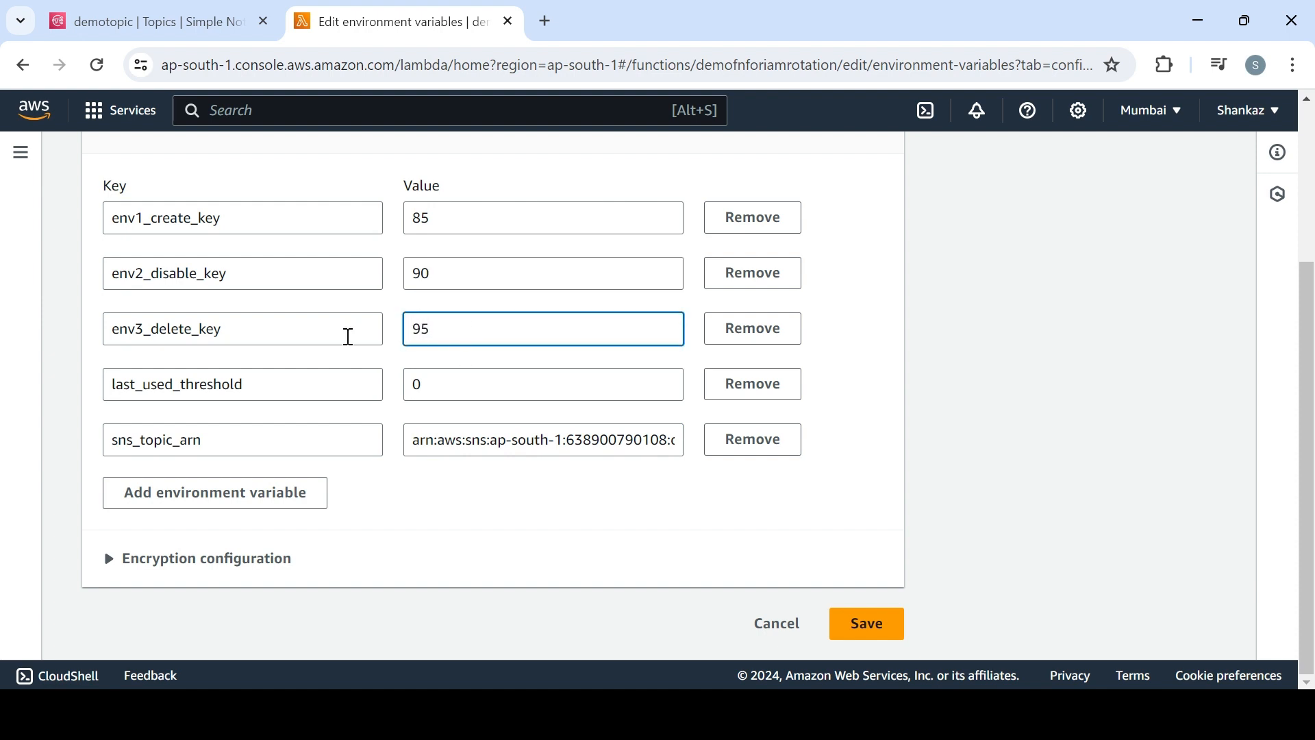
{"action": "double_click", "coordinate": [440, 391]}
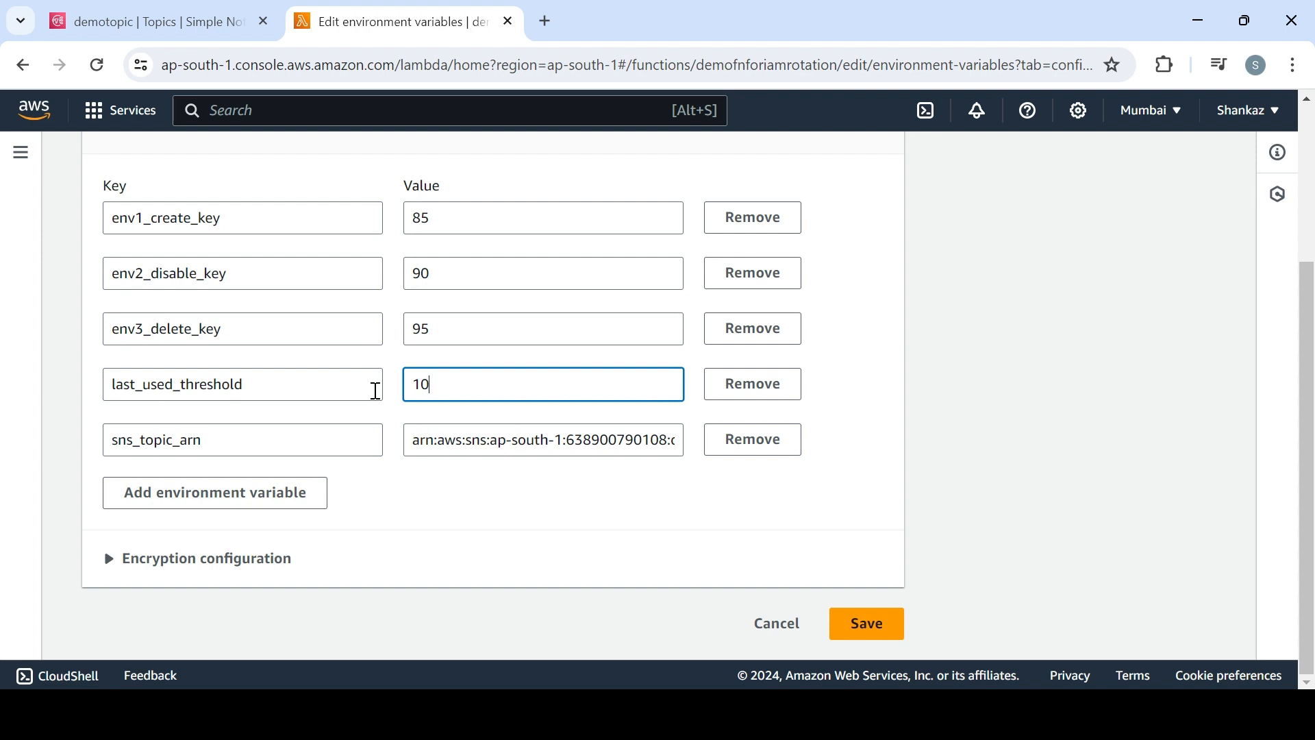
Reset the three key-age variables and last_used_threshold to 0 and save the environment variables
{"action": "left_click_drag", "start_coordinate": [446, 218], "coordinate": [382, 221]}
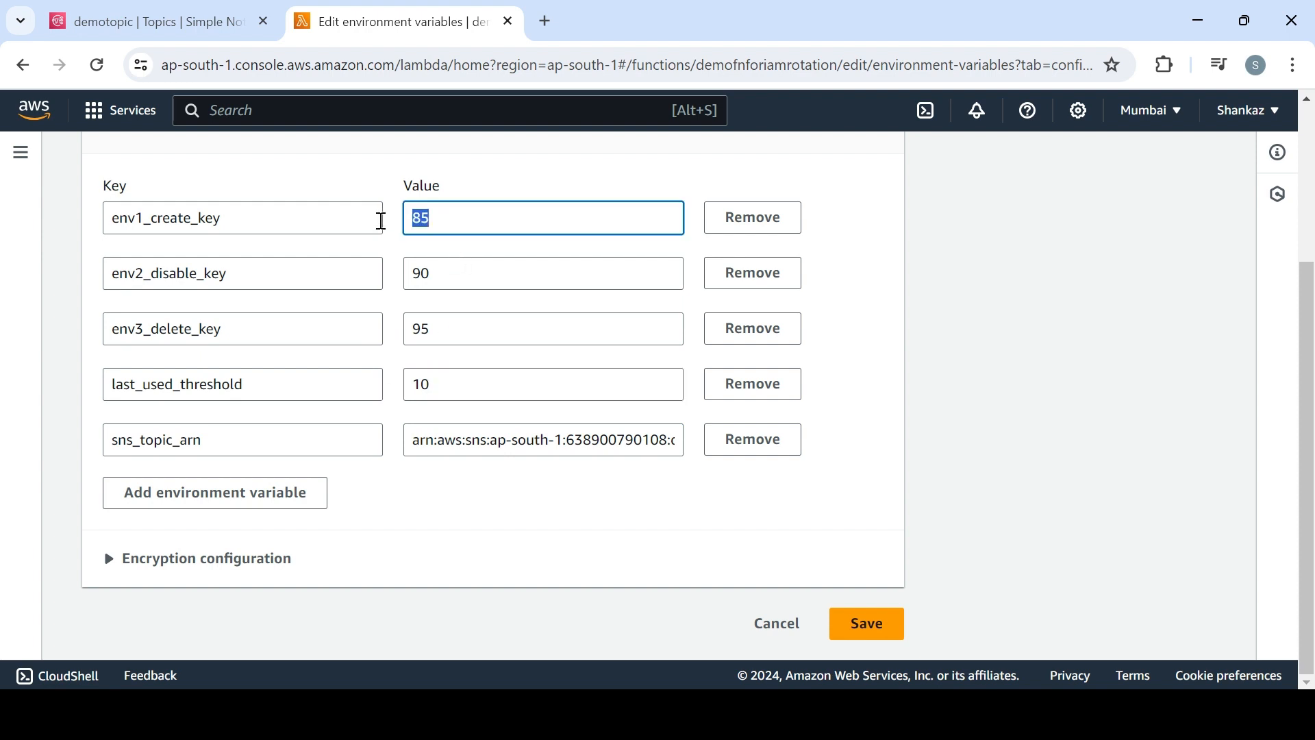
{"action": "left_click_drag", "start_coordinate": [436, 269], "coordinate": [412, 274]}
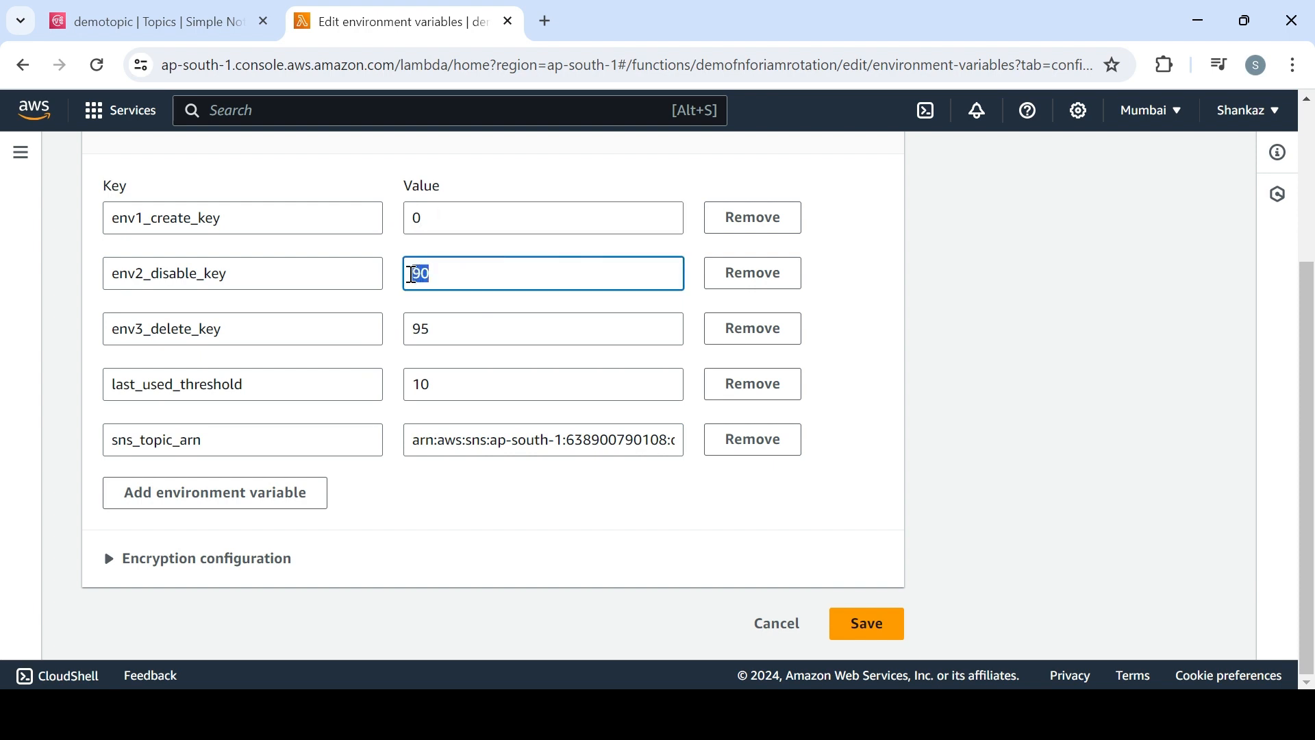
{"action": "left_click_drag", "start_coordinate": [439, 322], "coordinate": [391, 340]}
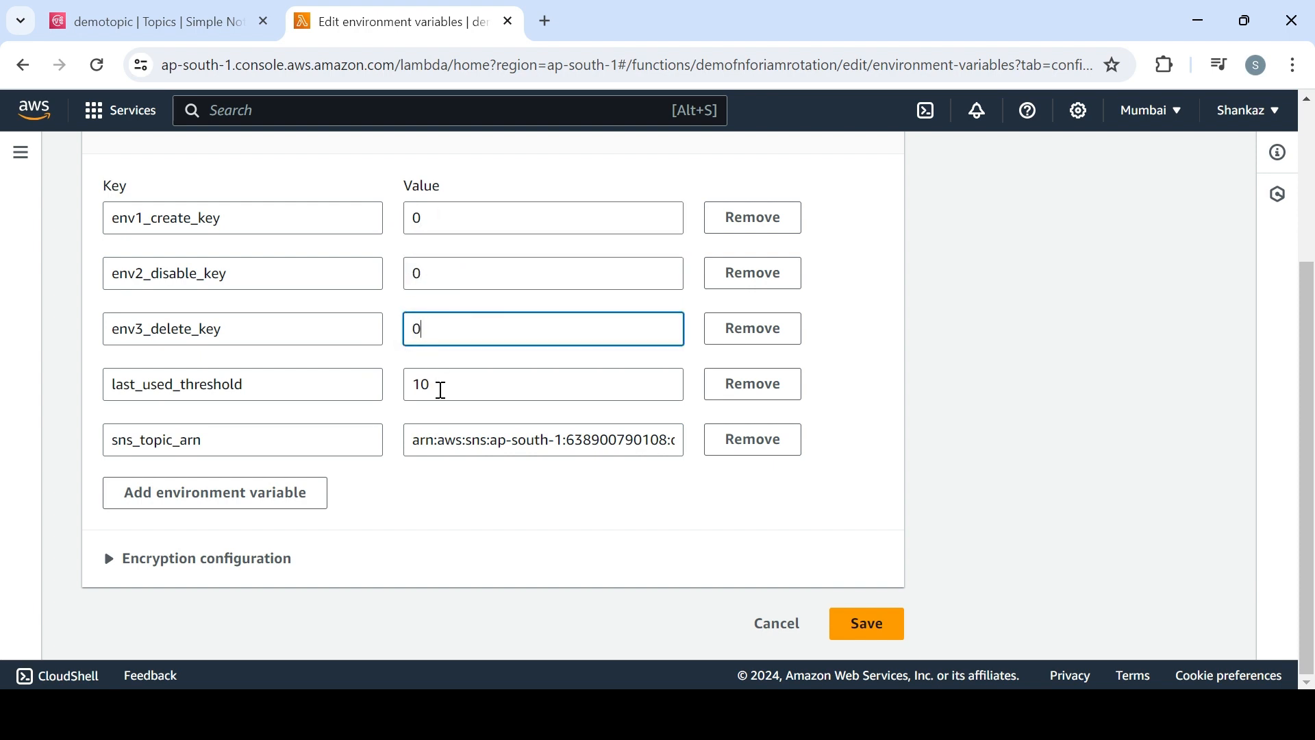
{"action": "left_click_drag", "start_coordinate": [441, 389], "coordinate": [404, 405]}
{"action": "type", "text": "0"}
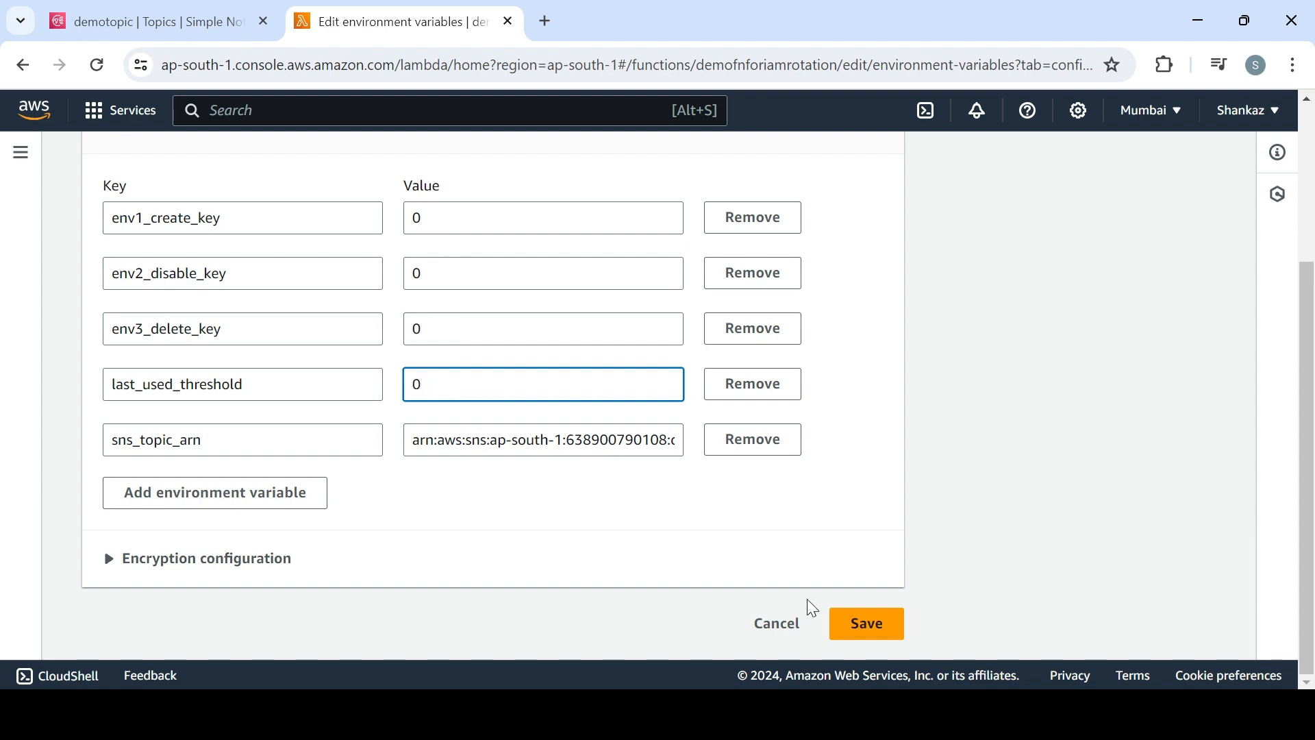
{"action": "left_click", "coordinate": [864, 623]}
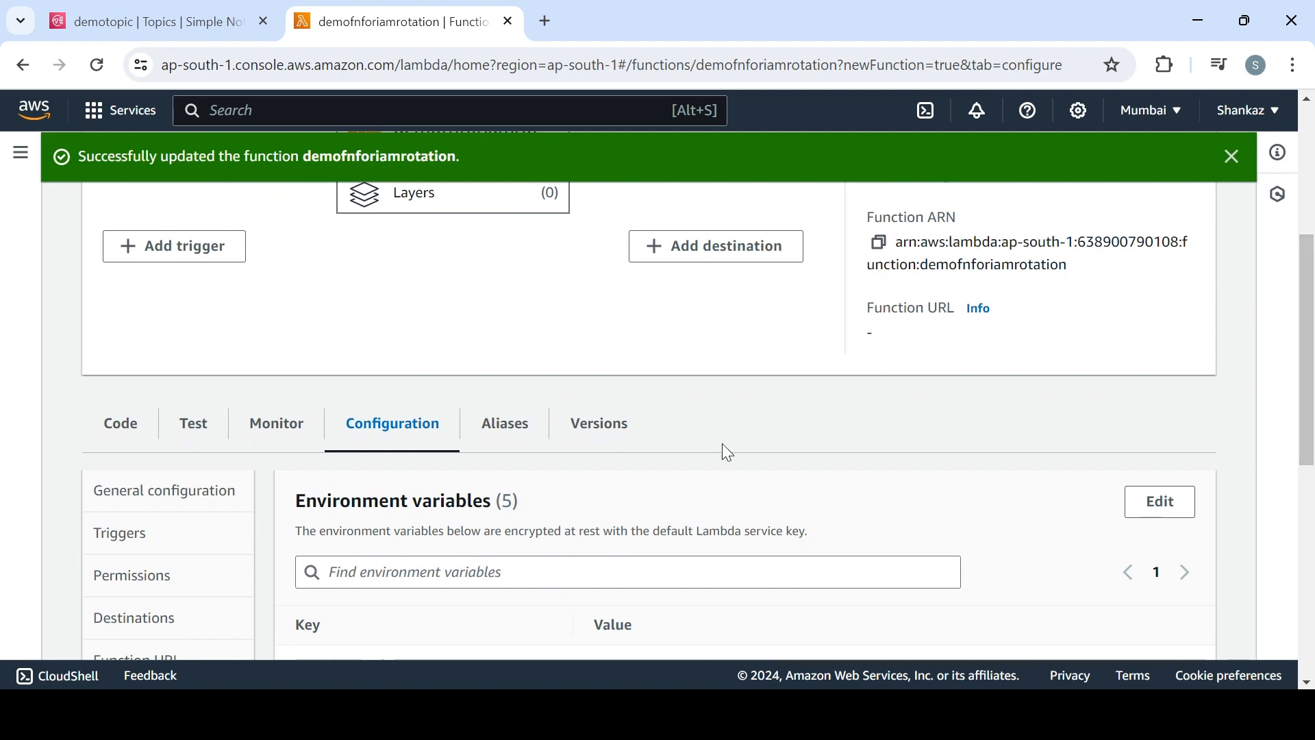
Add an SNS trigger subscribed to the topic demotopic to the function demofnforiamrotation
{"action": "scroll", "coordinate": [502, 465], "scroll_direction": "down", "scroll_amount": 4}
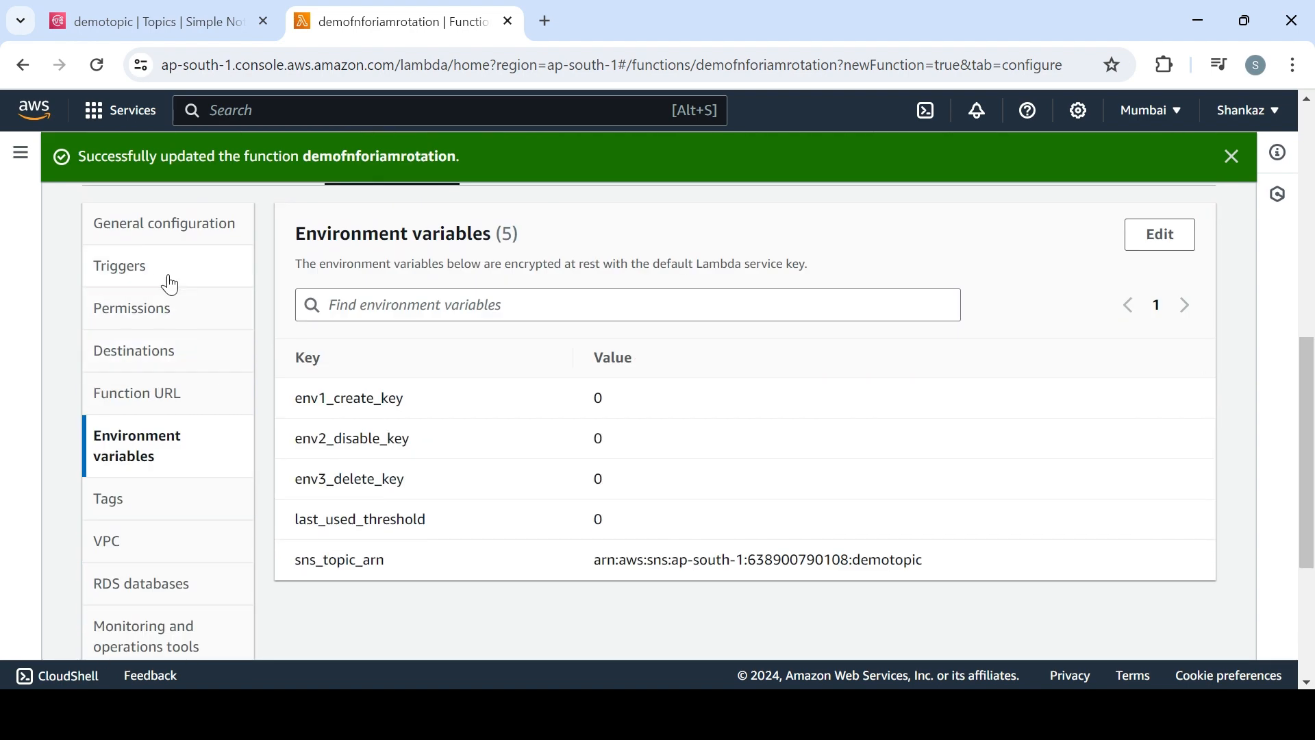
{"action": "left_click", "coordinate": [169, 280]}
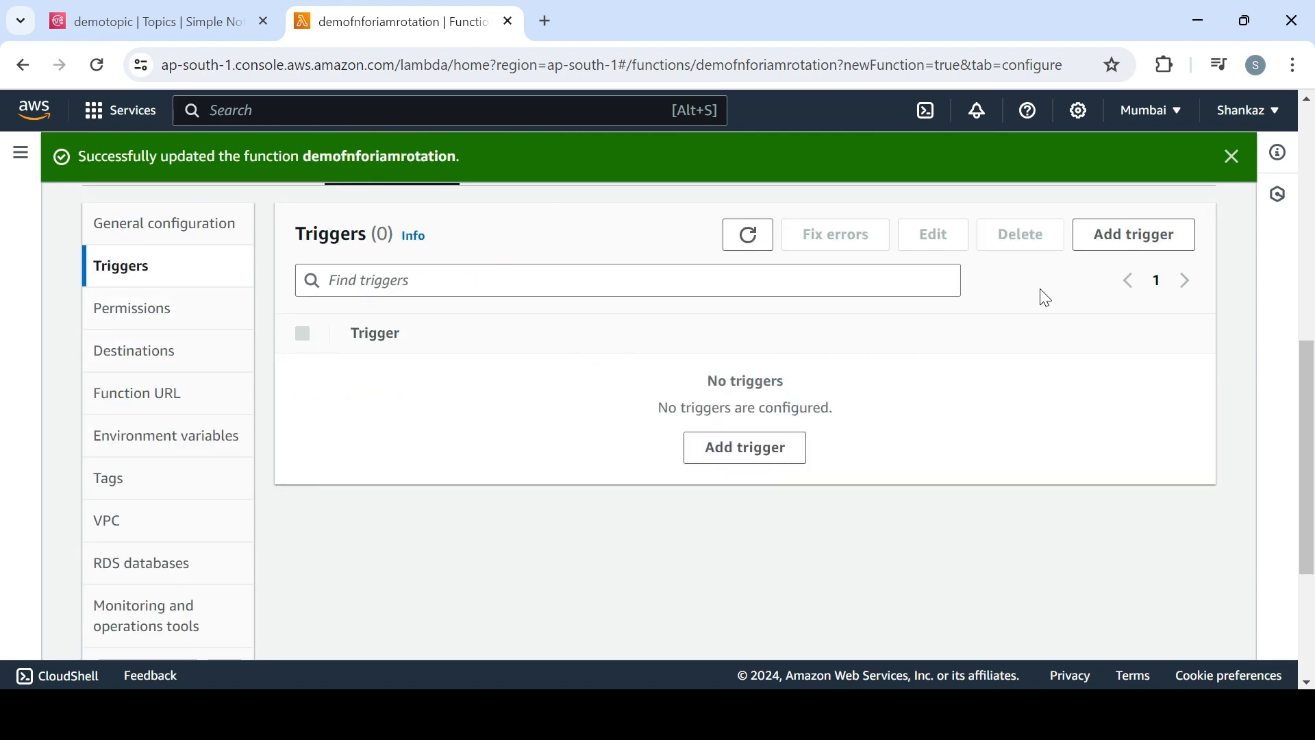
{"action": "left_click", "coordinate": [1110, 235]}
{"action": "left_click", "coordinate": [338, 357]}
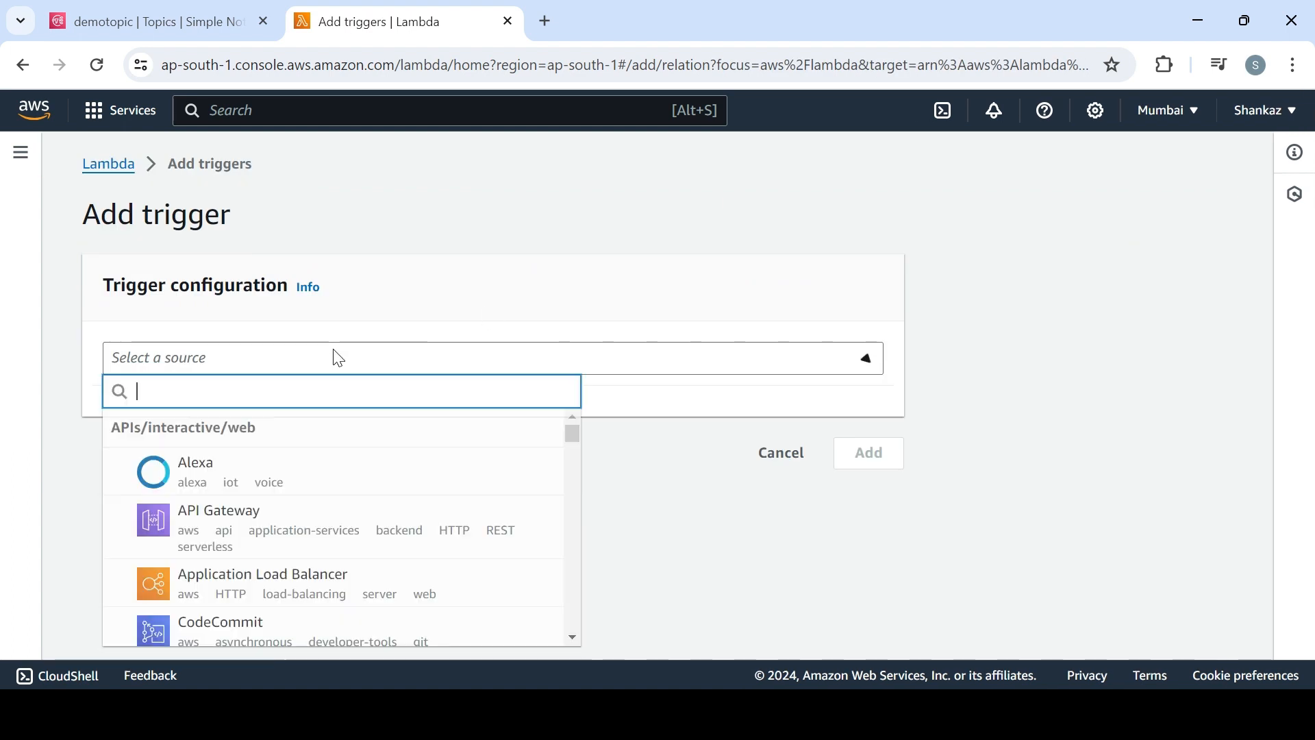
{"action": "type", "text": "sns"}
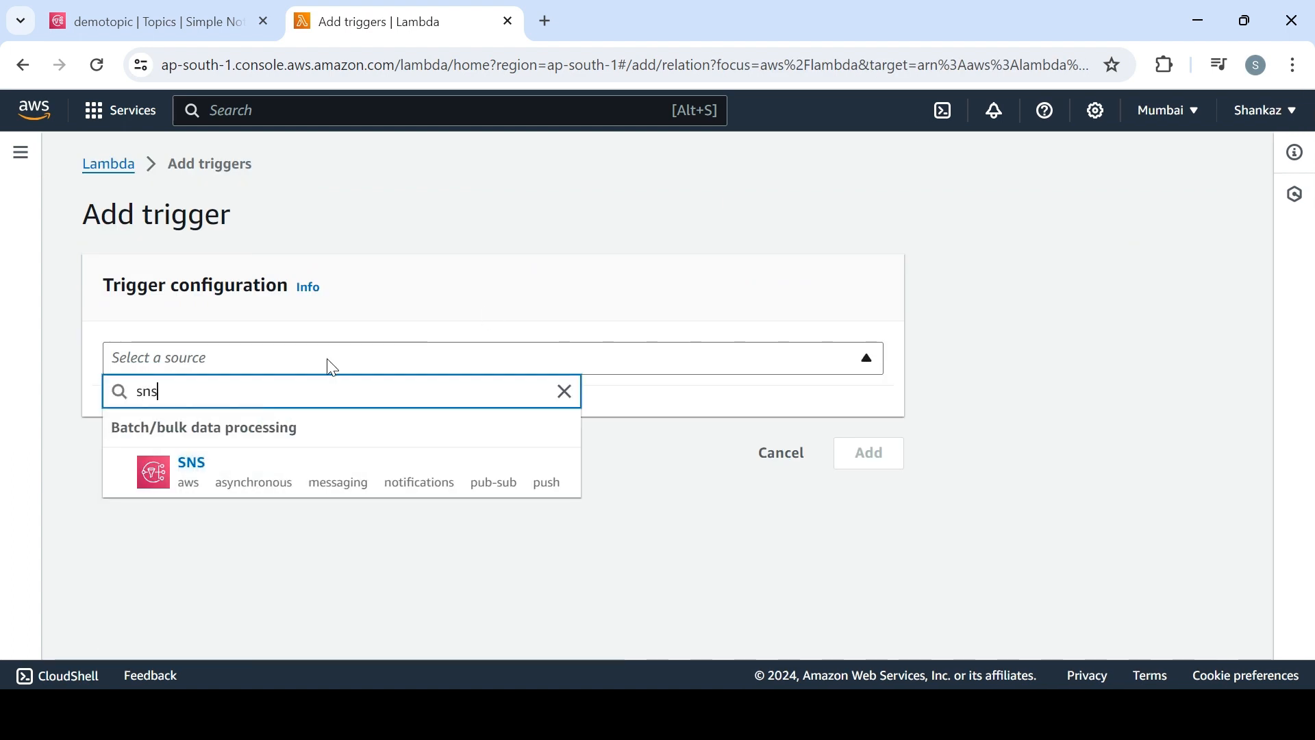
{"action": "left_click", "coordinate": [376, 492]}
{"action": "left_click", "coordinate": [253, 467]}
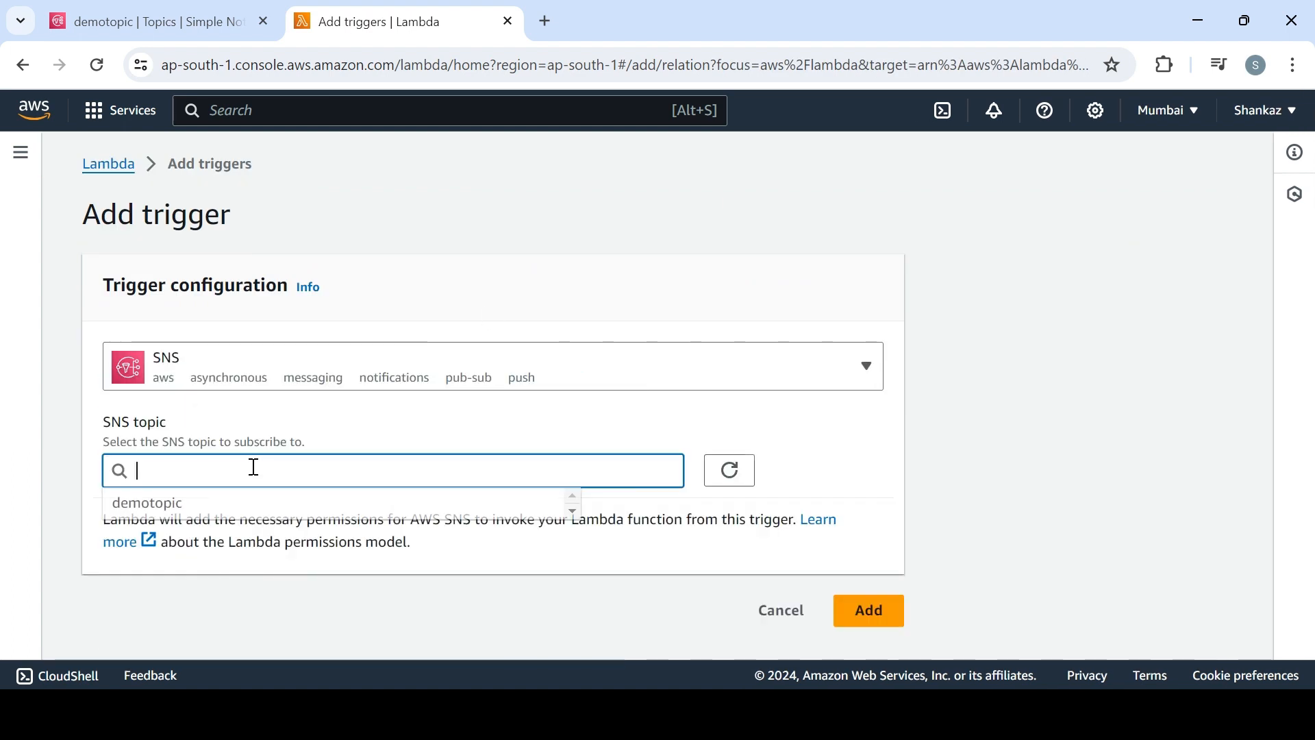
{"action": "left_click", "coordinate": [194, 515]}
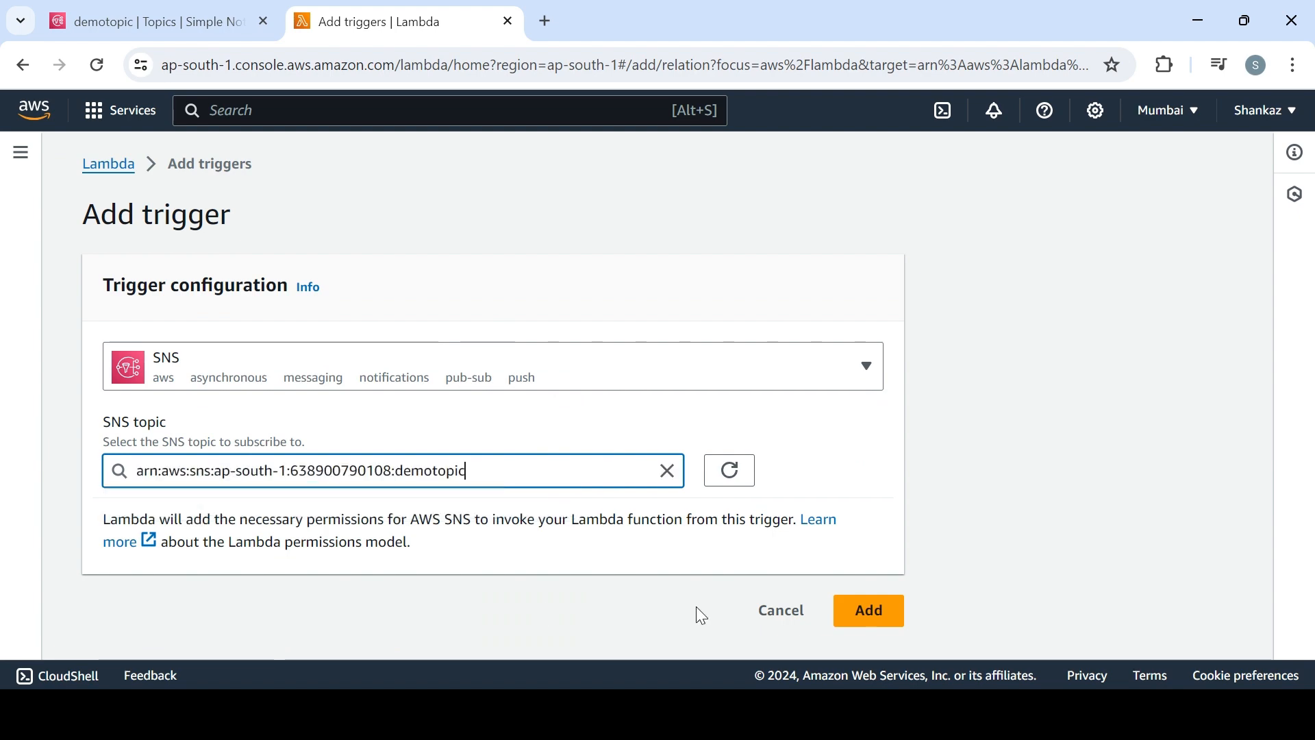
{"action": "left_click", "coordinate": [888, 614]}
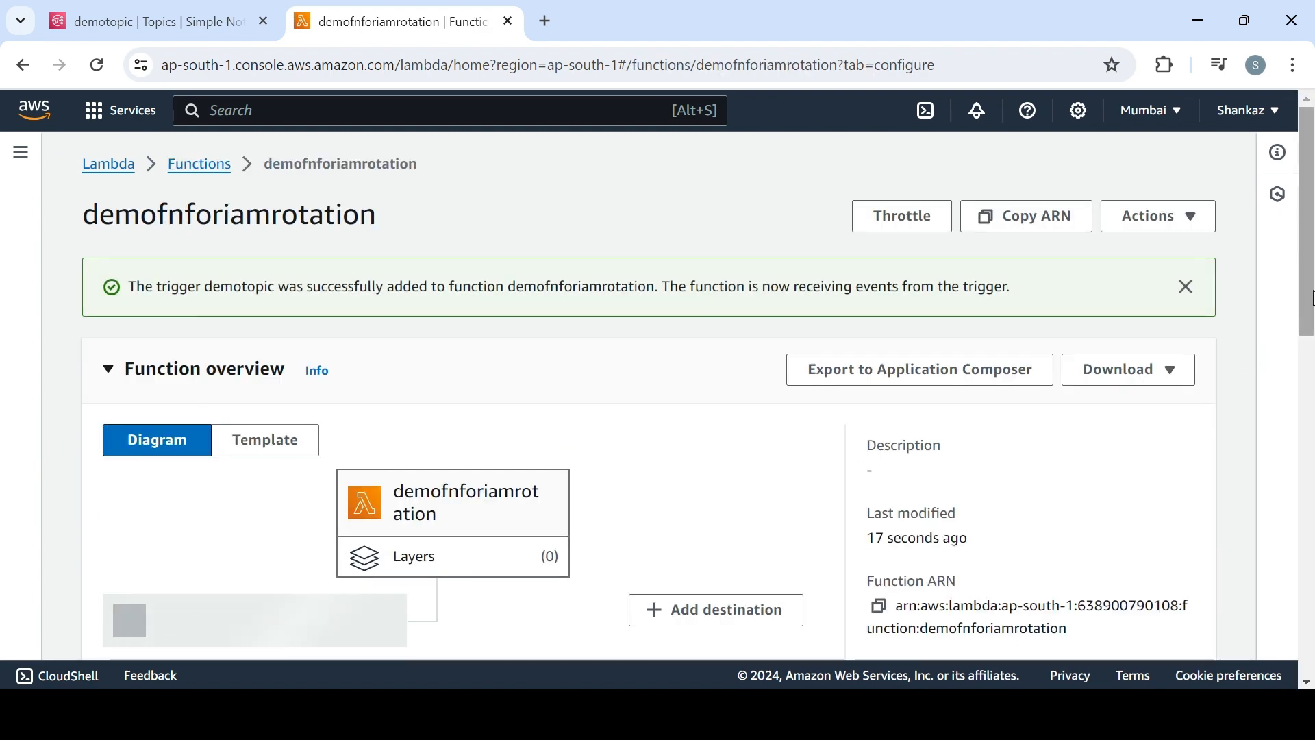
{"action": "scroll", "coordinate": [1312, 387], "scroll_direction": "down", "scroll_amount": 4}
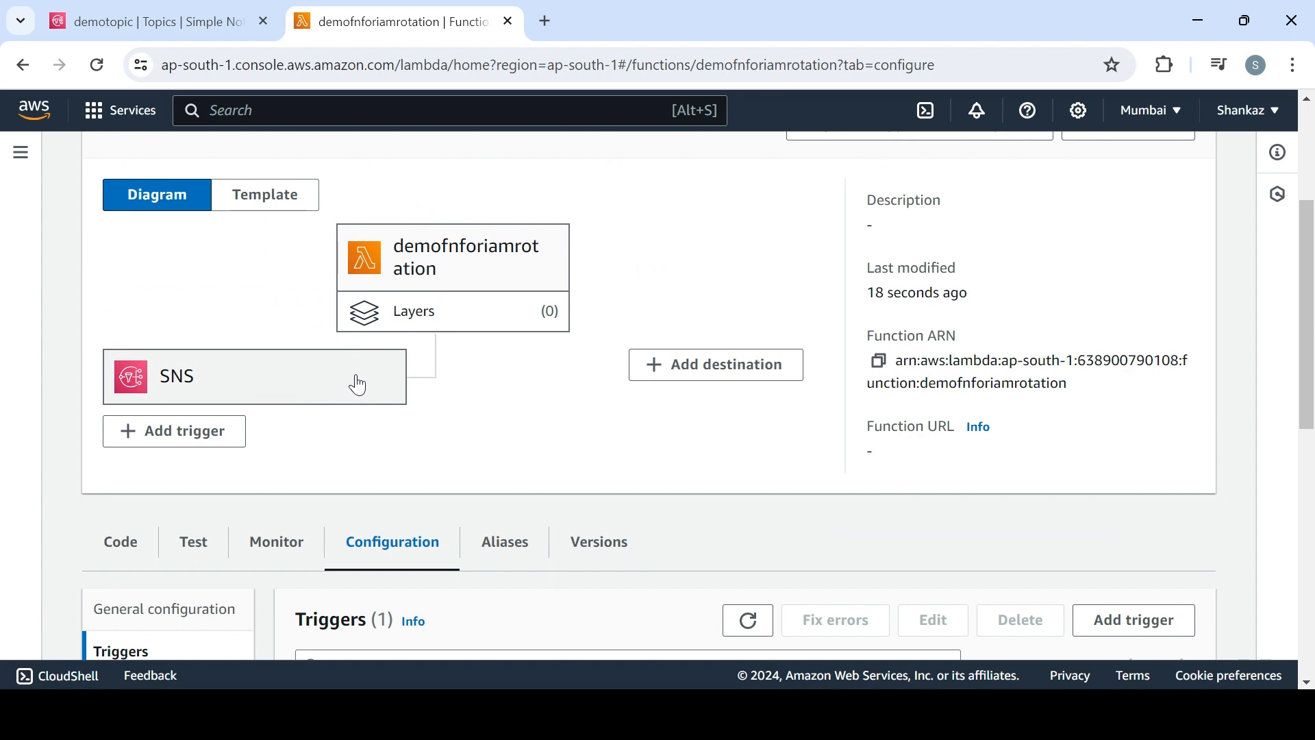
{"action": "scroll", "coordinate": [1306, 315], "scroll_direction": "down", "scroll_amount": 3}
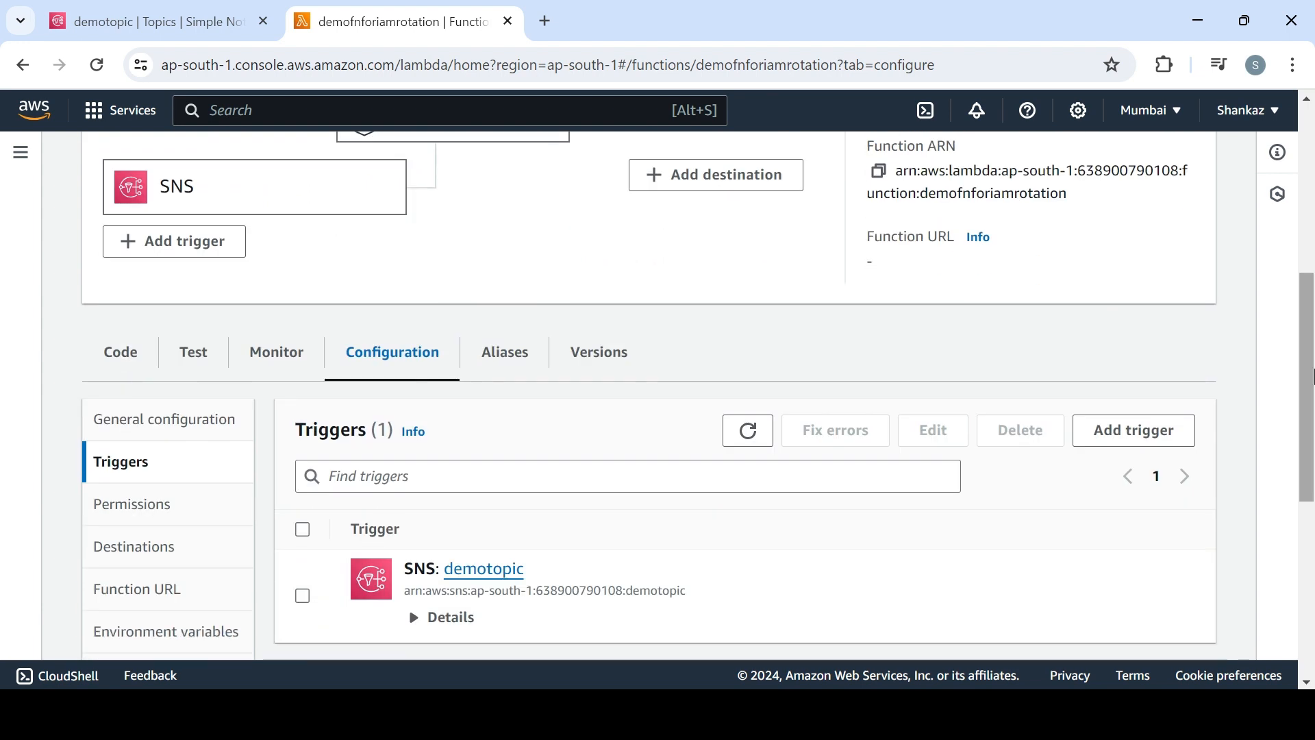
Set the function's timeout to 2 min 0 sec in its basic settings and save
{"action": "left_click", "coordinate": [193, 434]}
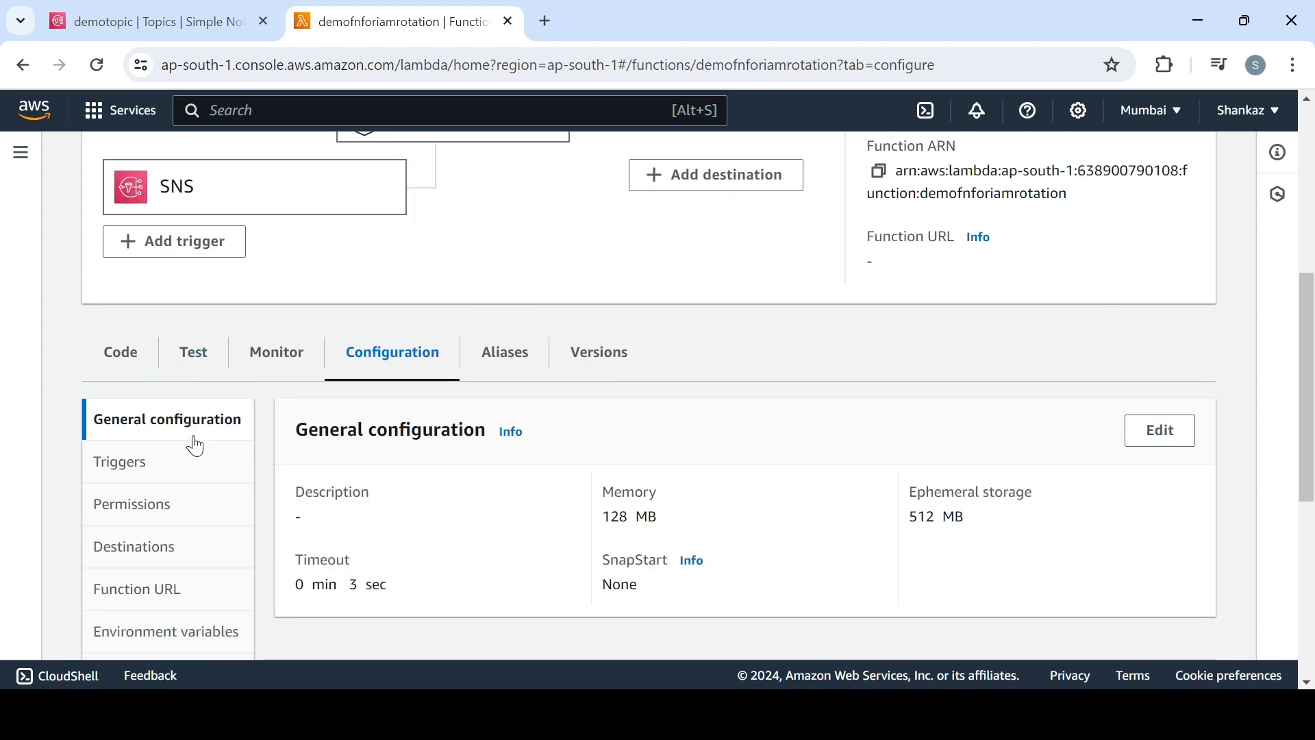
{"action": "left_click_drag", "start_coordinate": [397, 600], "coordinate": [278, 595]}
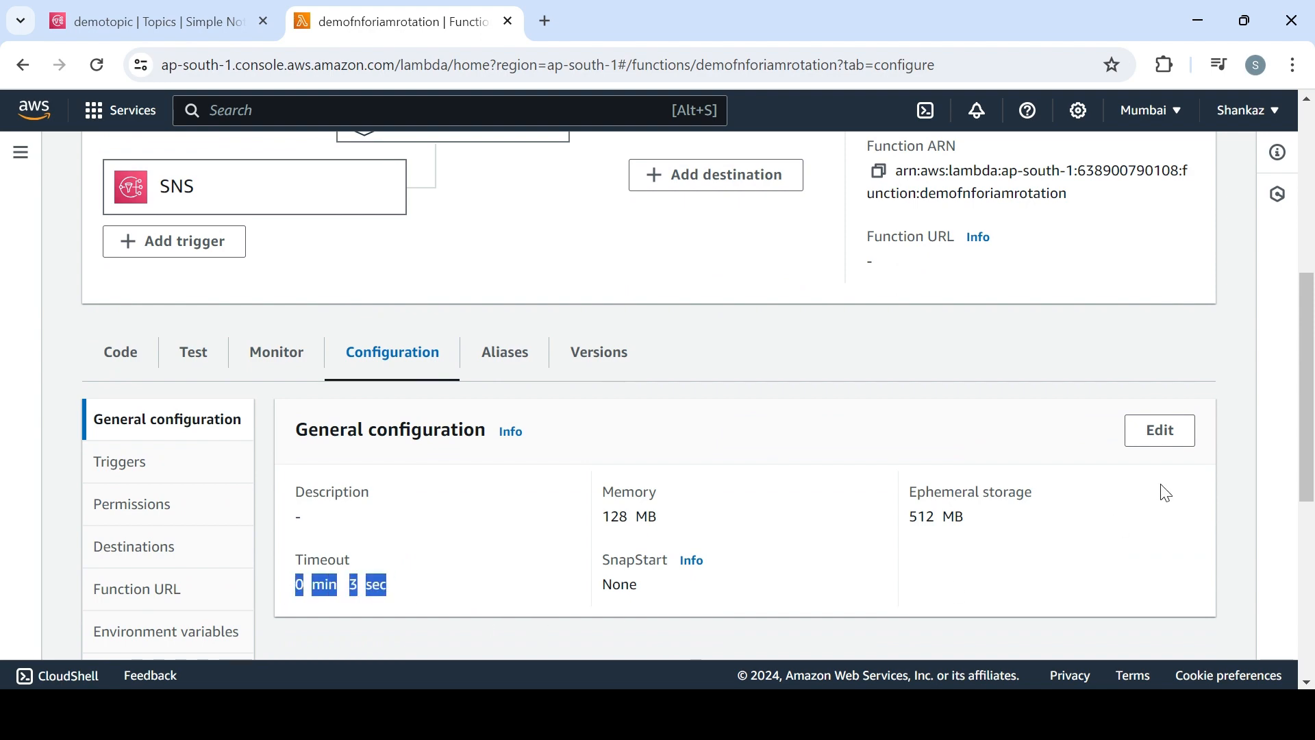
{"action": "left_click", "coordinate": [1157, 432]}
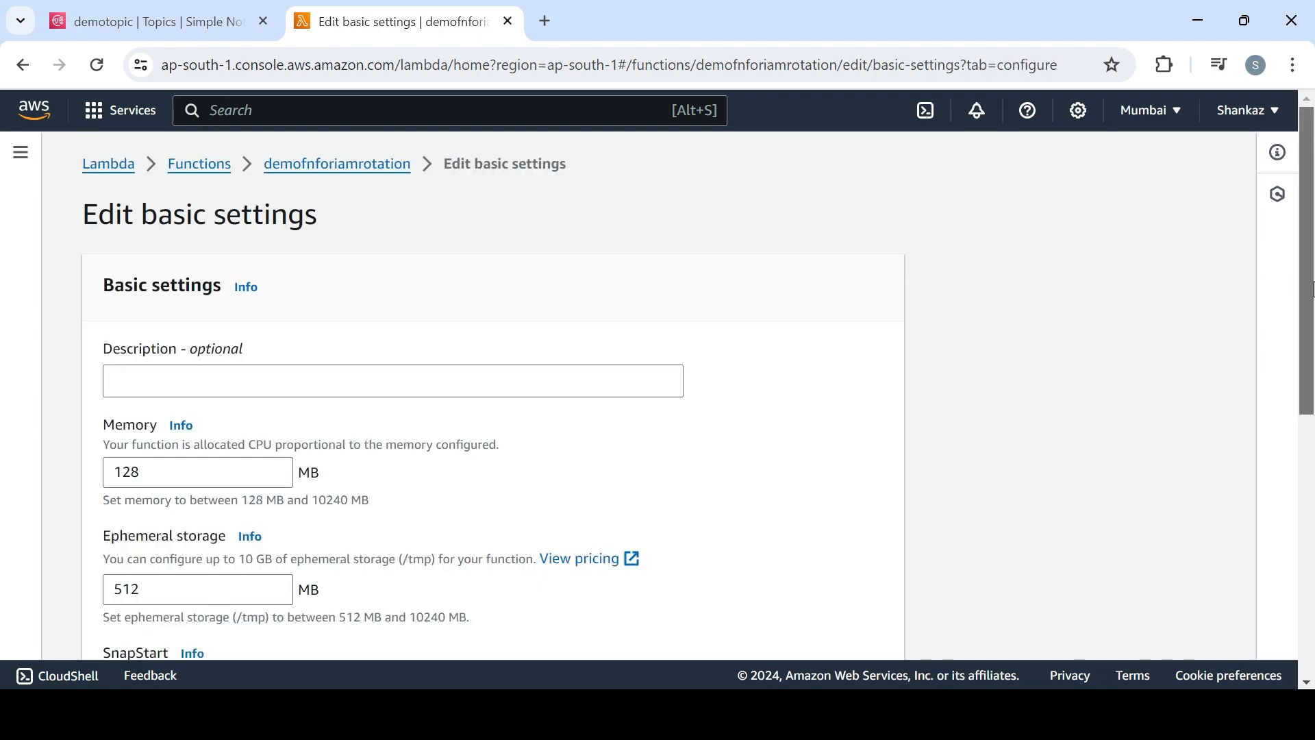
{"action": "scroll", "coordinate": [478, 475], "scroll_direction": "down", "scroll_amount": 5}
{"action": "left_click_drag", "start_coordinate": [144, 415], "coordinate": [94, 426]}
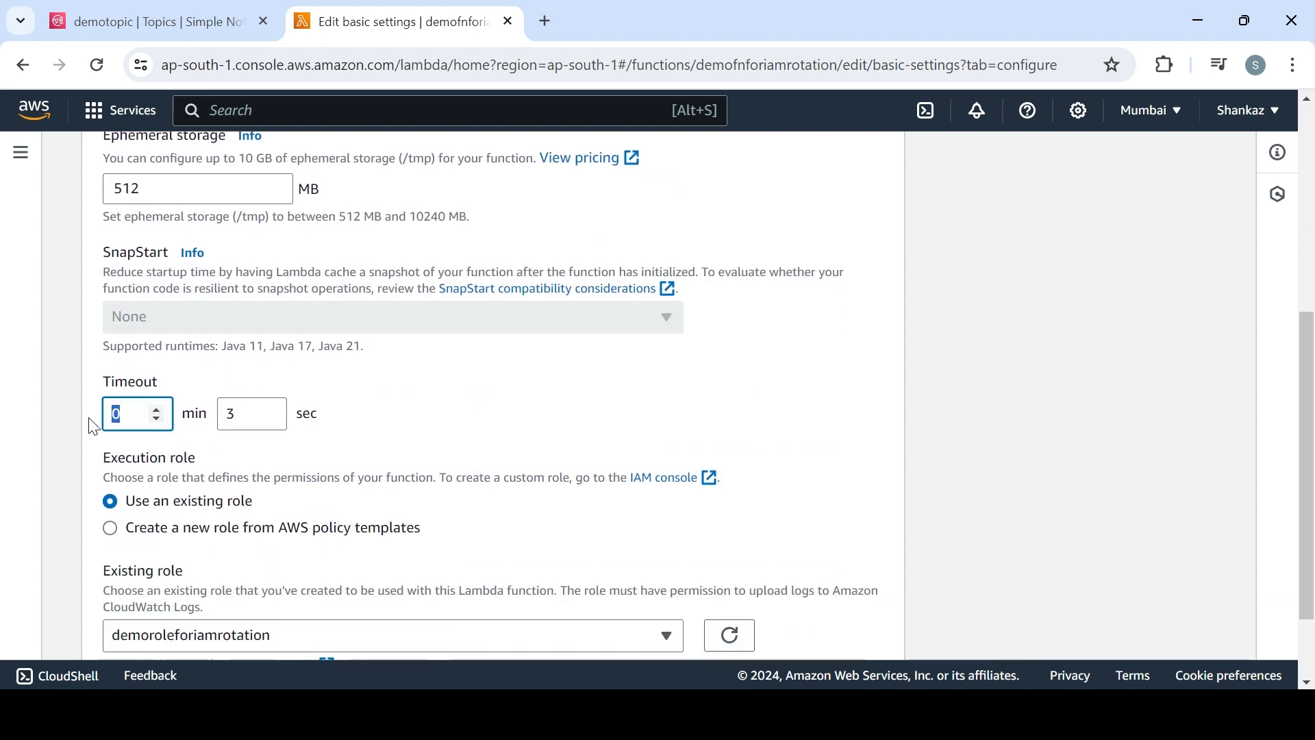
{"action": "type", "text": "2"}
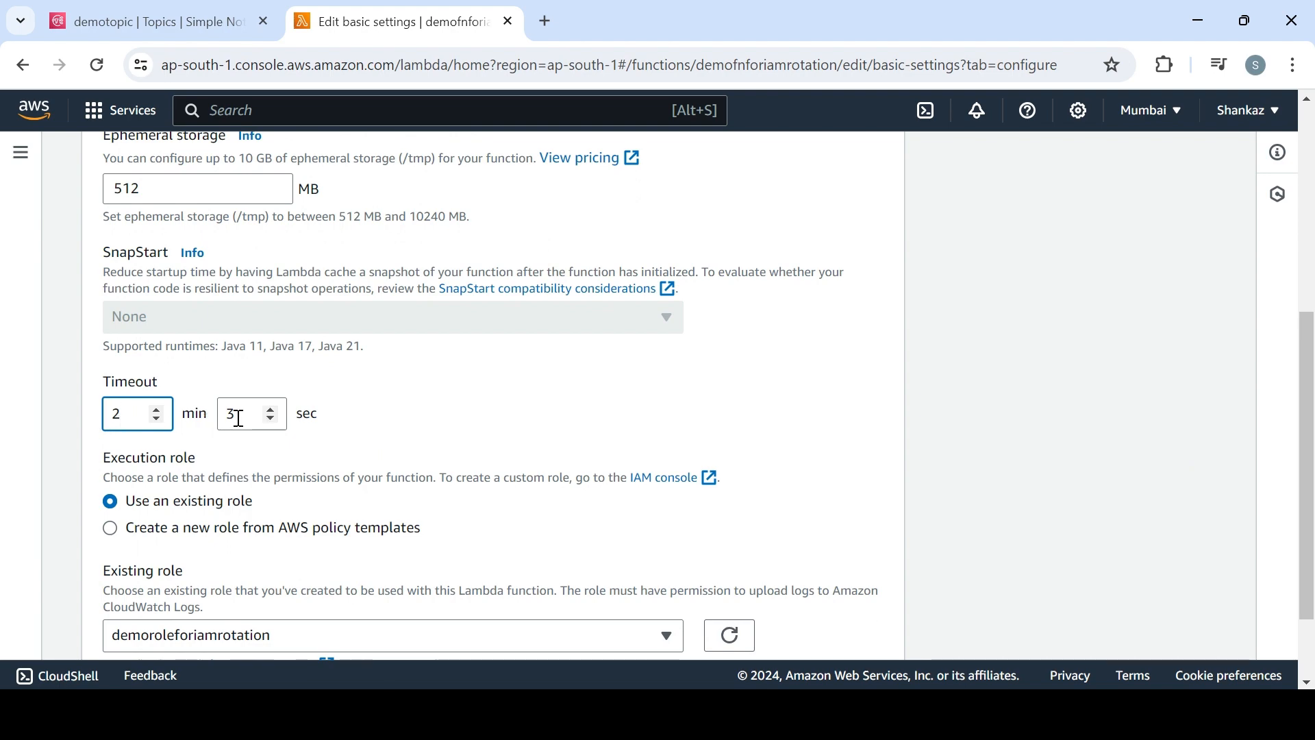
{"action": "left_click_drag", "start_coordinate": [236, 414], "coordinate": [204, 418]}
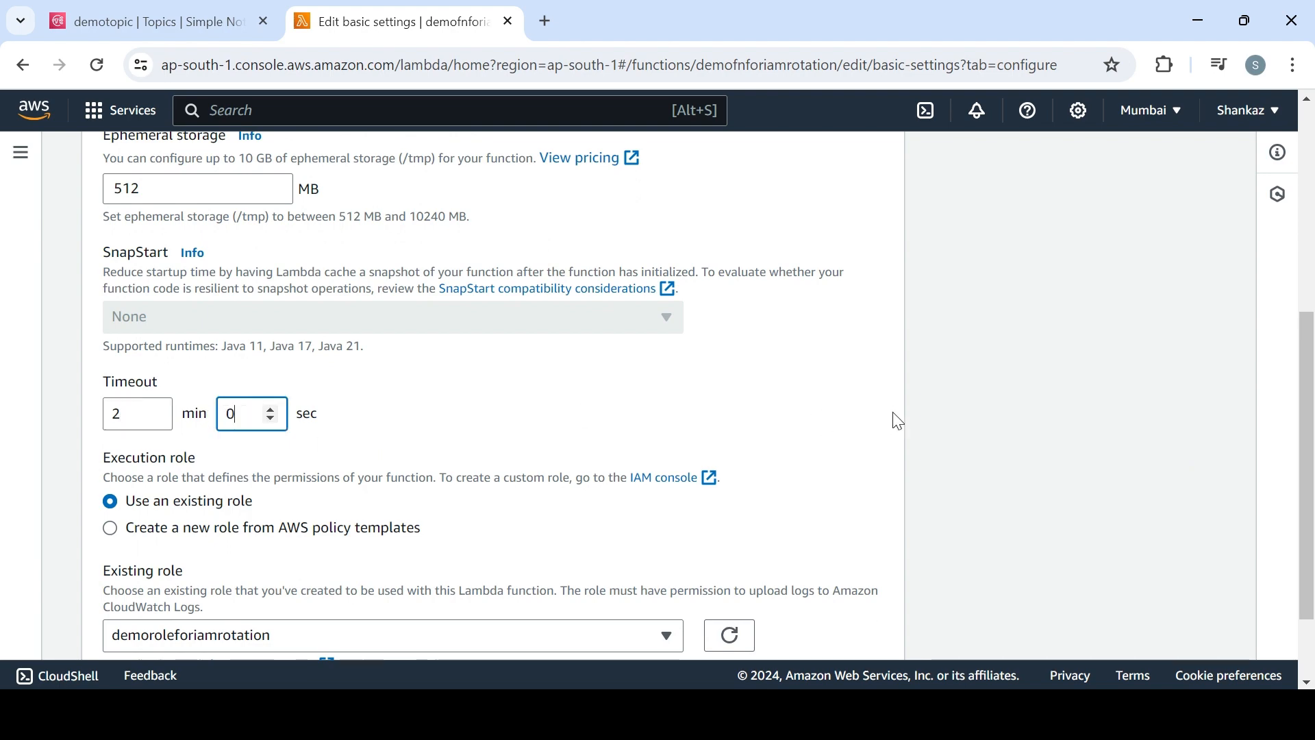
{"action": "scroll", "coordinate": [1005, 584], "scroll_direction": "down", "scroll_amount": 3}
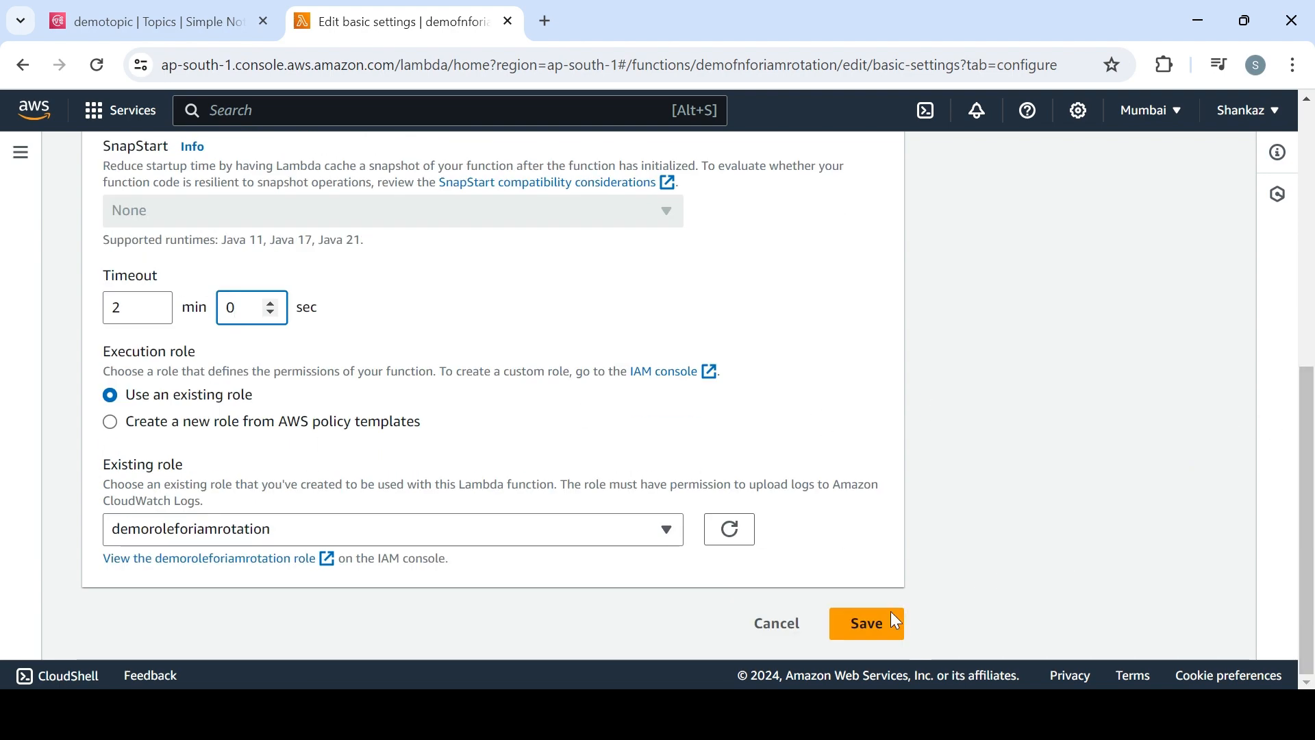
{"action": "left_click", "coordinate": [878, 628]}
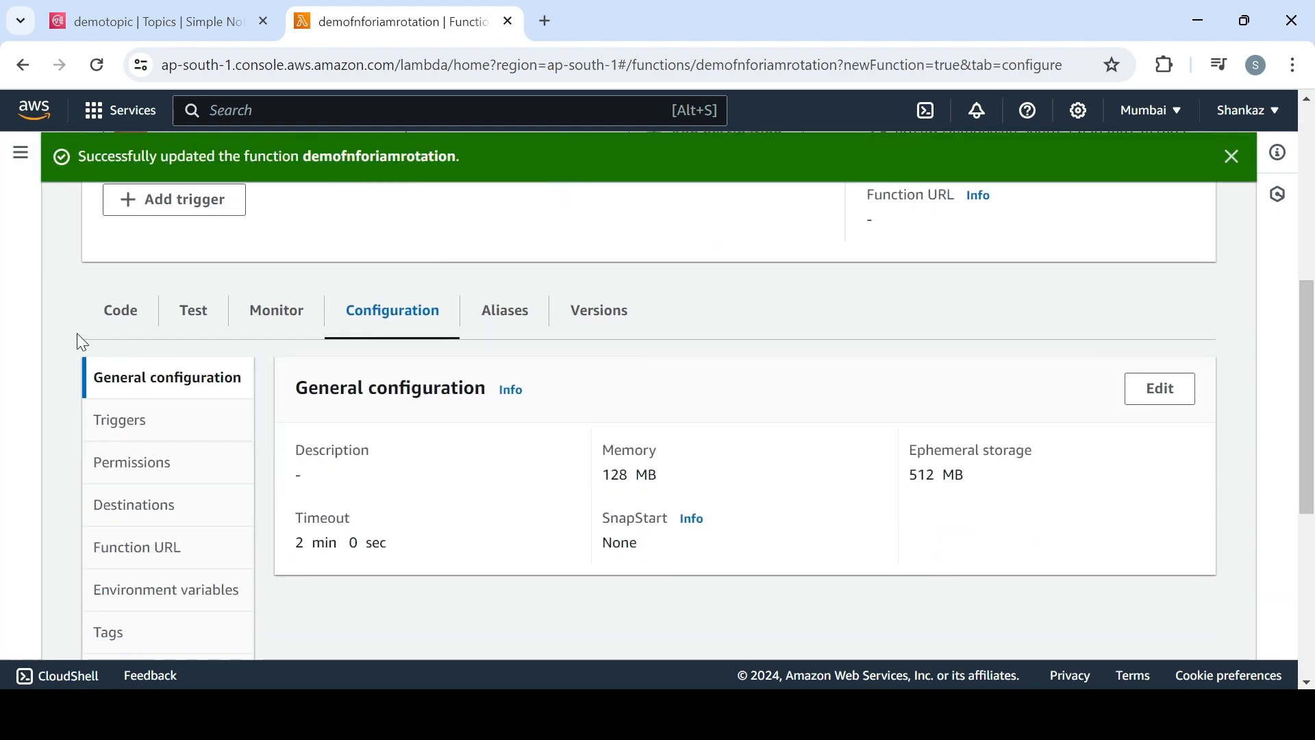
Review the function's code source and the list of environment variables in the code editor
{"action": "left_click", "coordinate": [106, 326]}
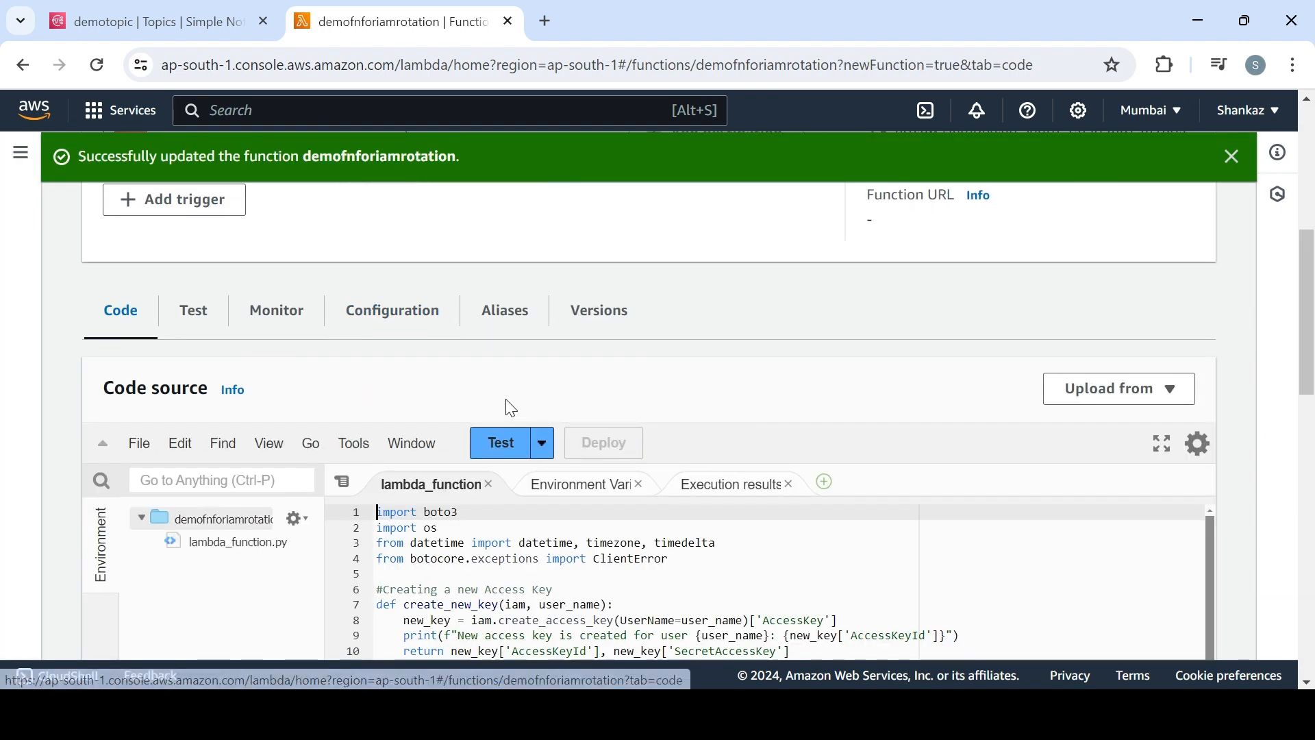
{"action": "scroll", "coordinate": [1312, 312], "scroll_direction": "down", "scroll_amount": 1}
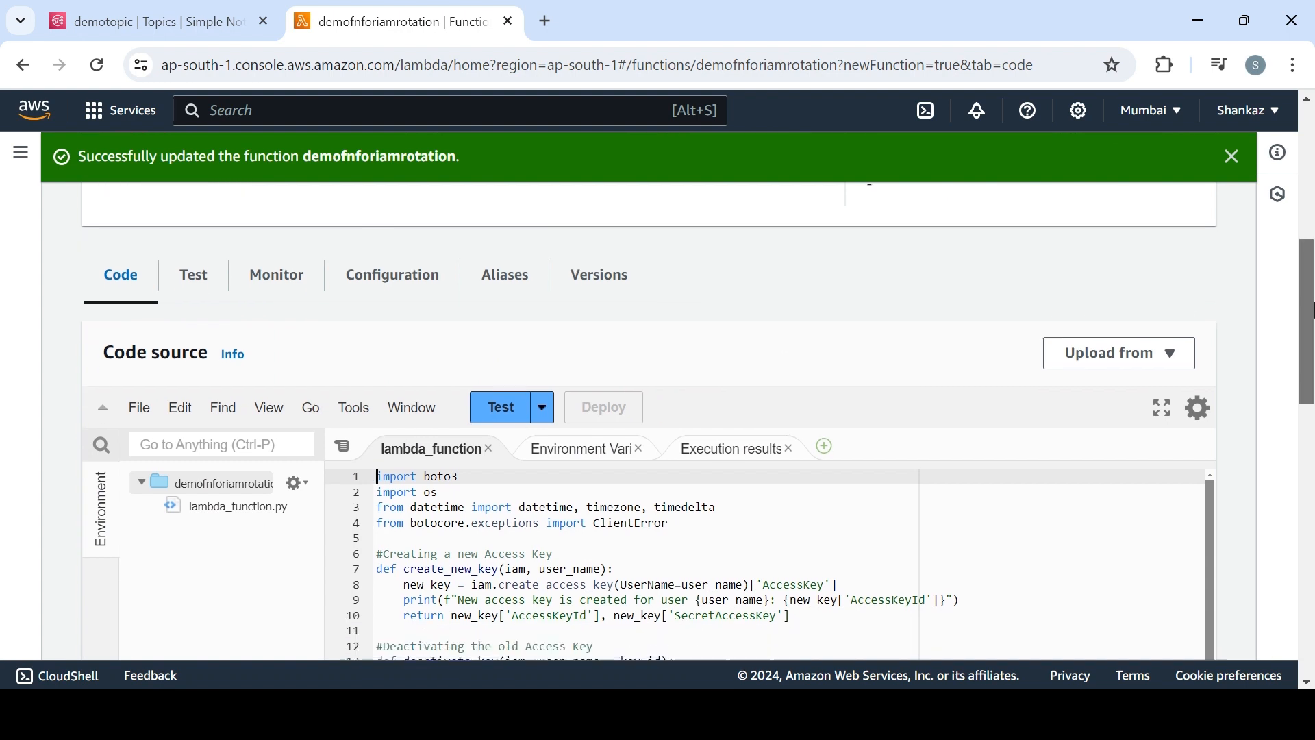
{"action": "left_click_drag", "start_coordinate": [1311, 311], "coordinate": [1311, 341]}
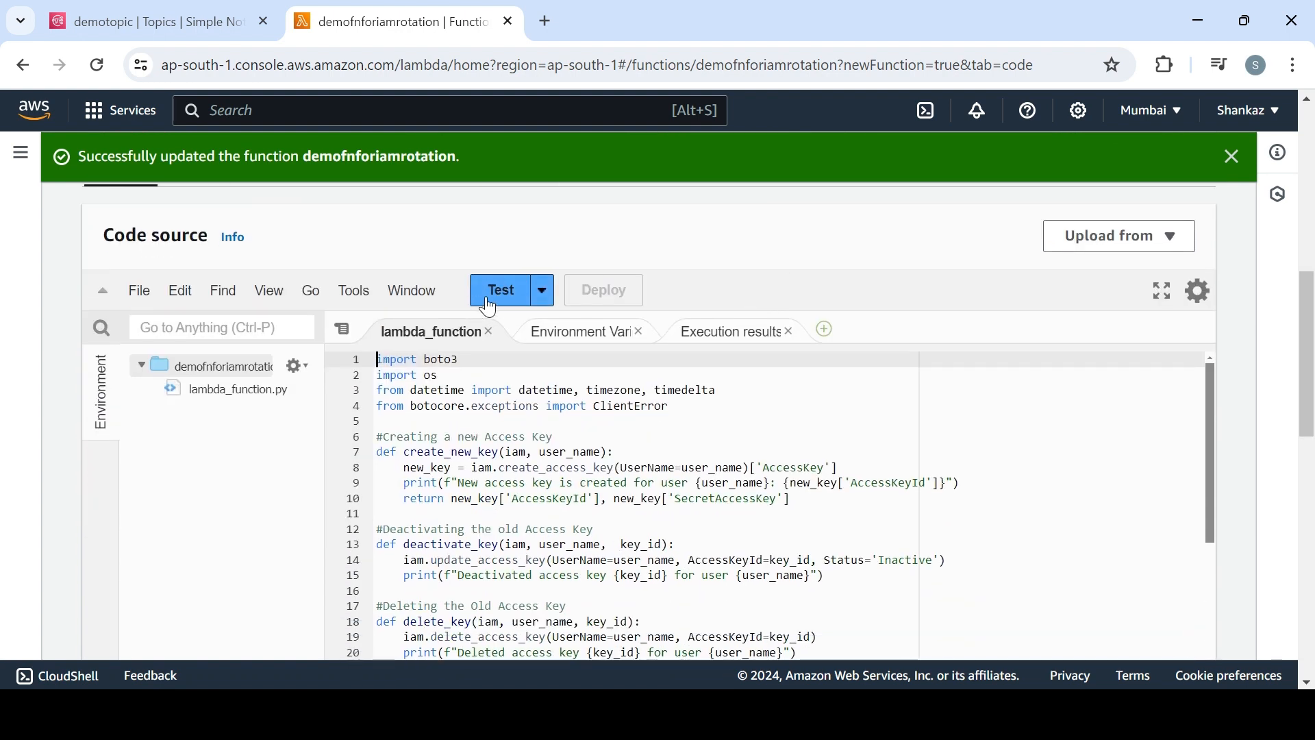
{"action": "left_click", "coordinate": [553, 336]}
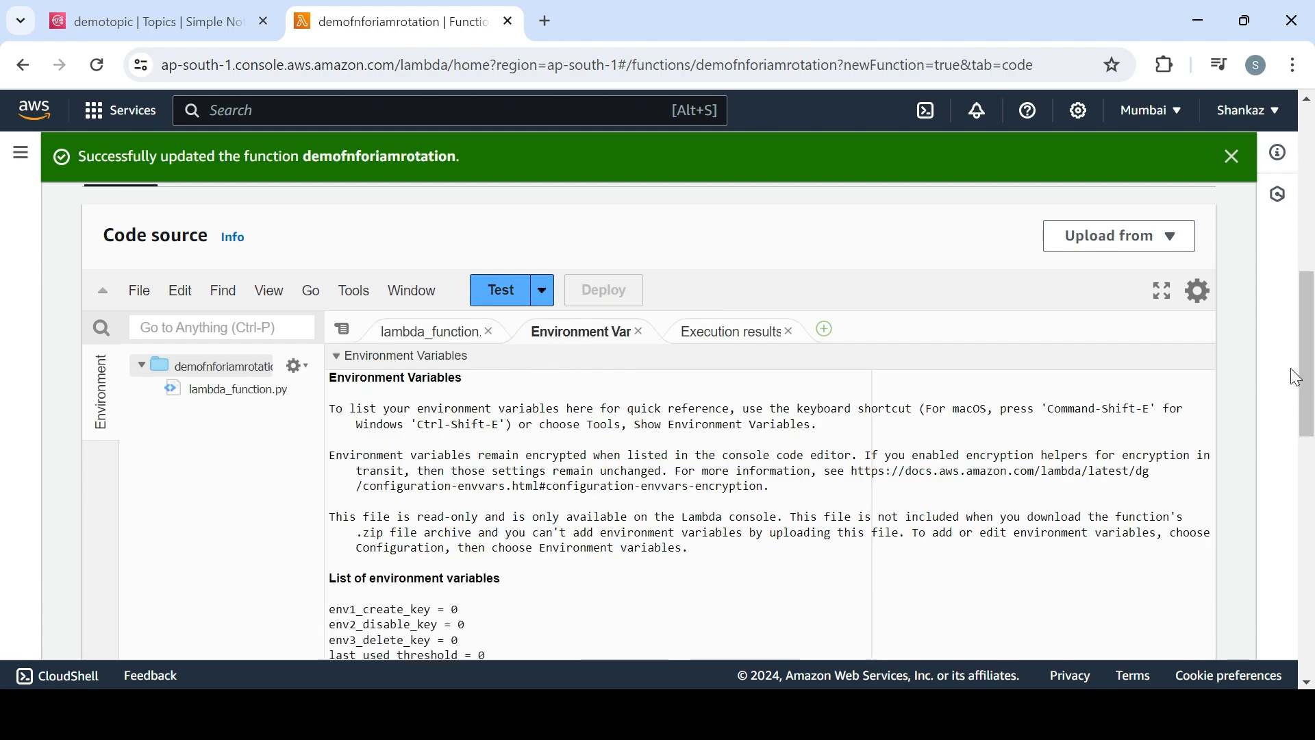
{"action": "left_click_drag", "start_coordinate": [1296, 378], "coordinate": [1302, 459]}
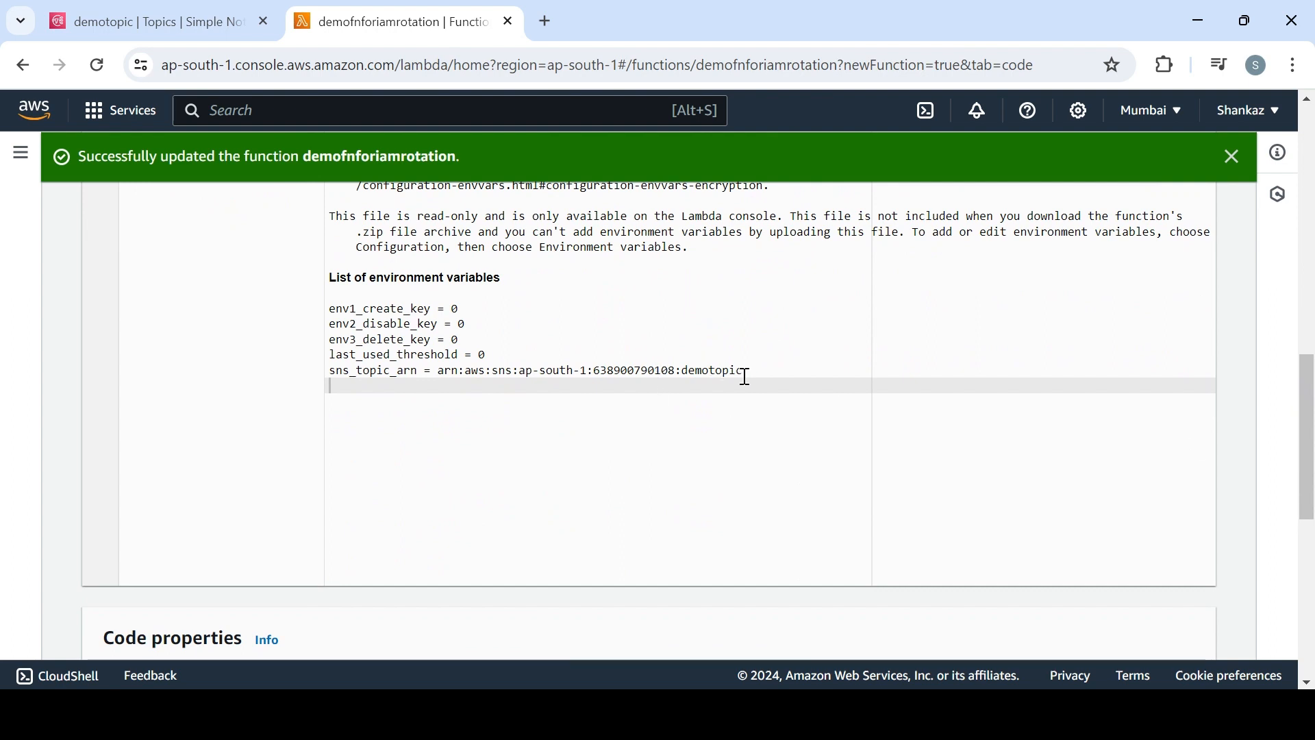
{"action": "left_click_drag", "start_coordinate": [745, 376], "coordinate": [323, 323]}
{"action": "left_click_drag", "start_coordinate": [1307, 449], "coordinate": [1307, 361]}
Run the function's test event and examine the execution results and function logs
{"action": "left_click", "coordinate": [722, 353]}
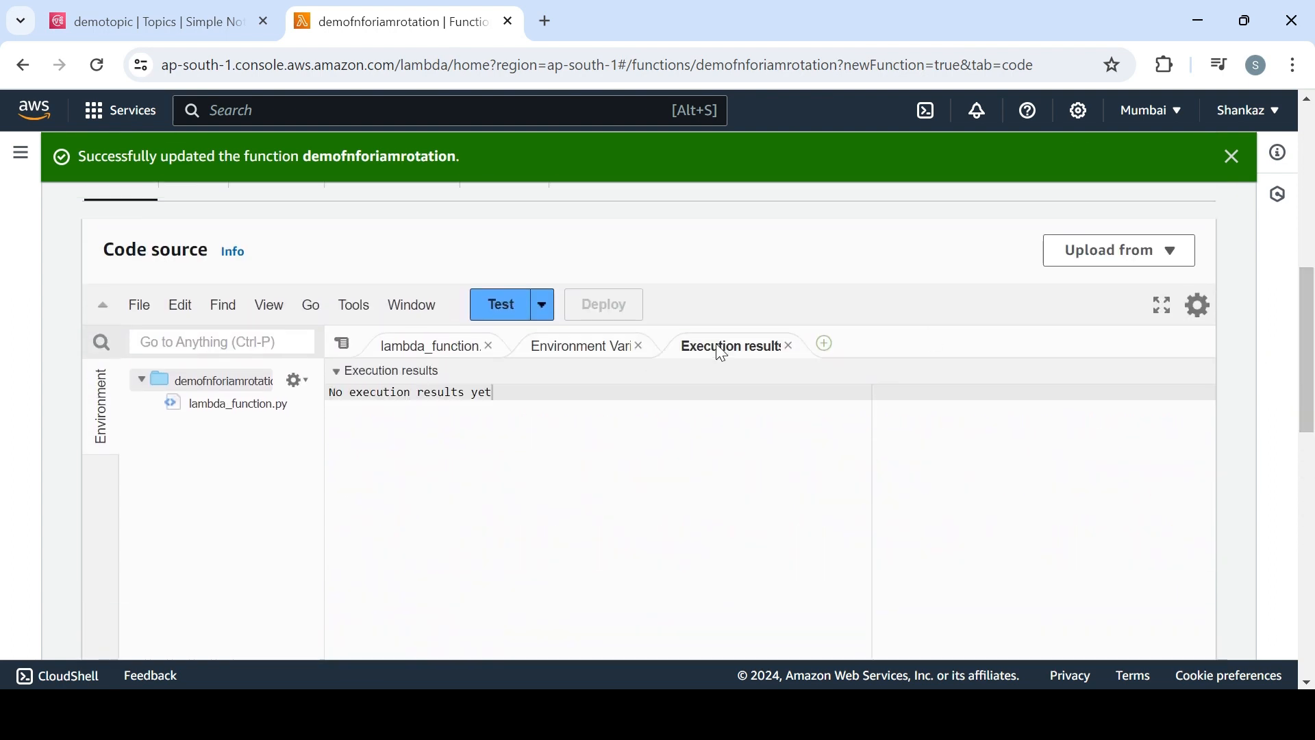
{"action": "left_click", "coordinate": [498, 316]}
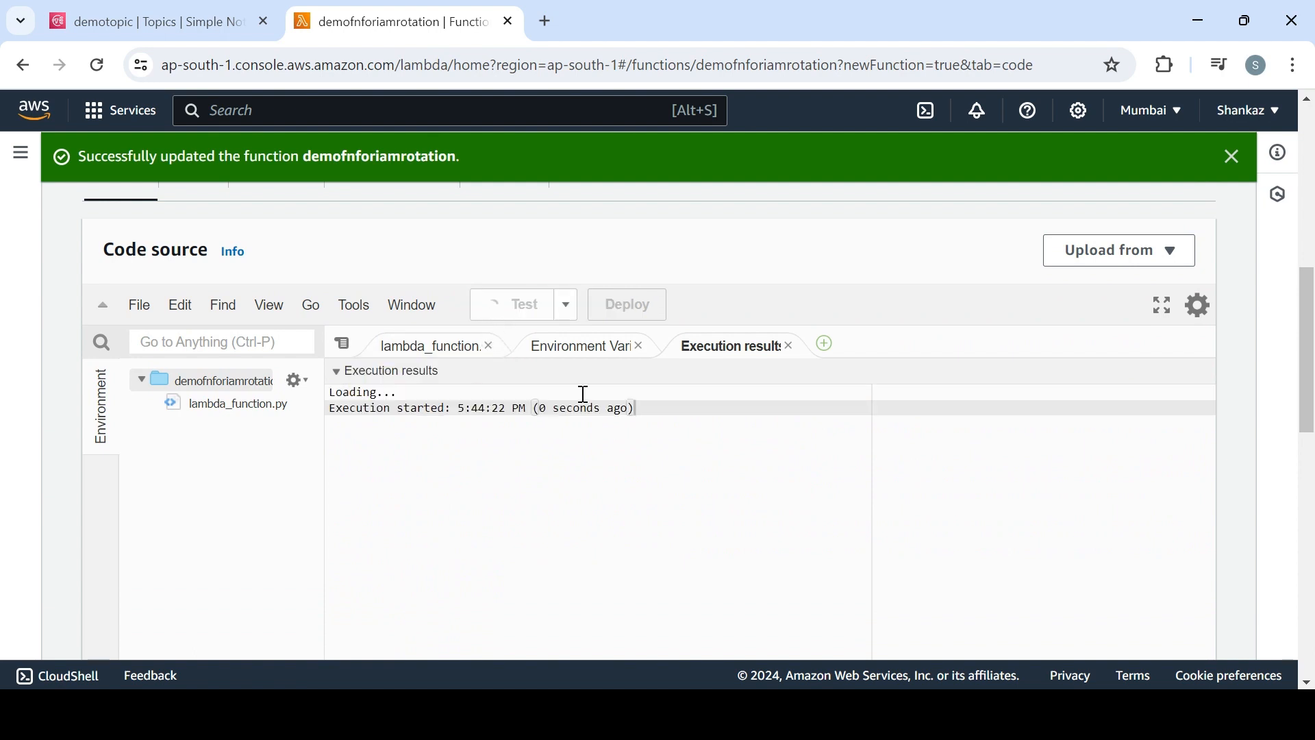
{"action": "left_click_drag", "start_coordinate": [1312, 351], "coordinate": [1314, 360]}
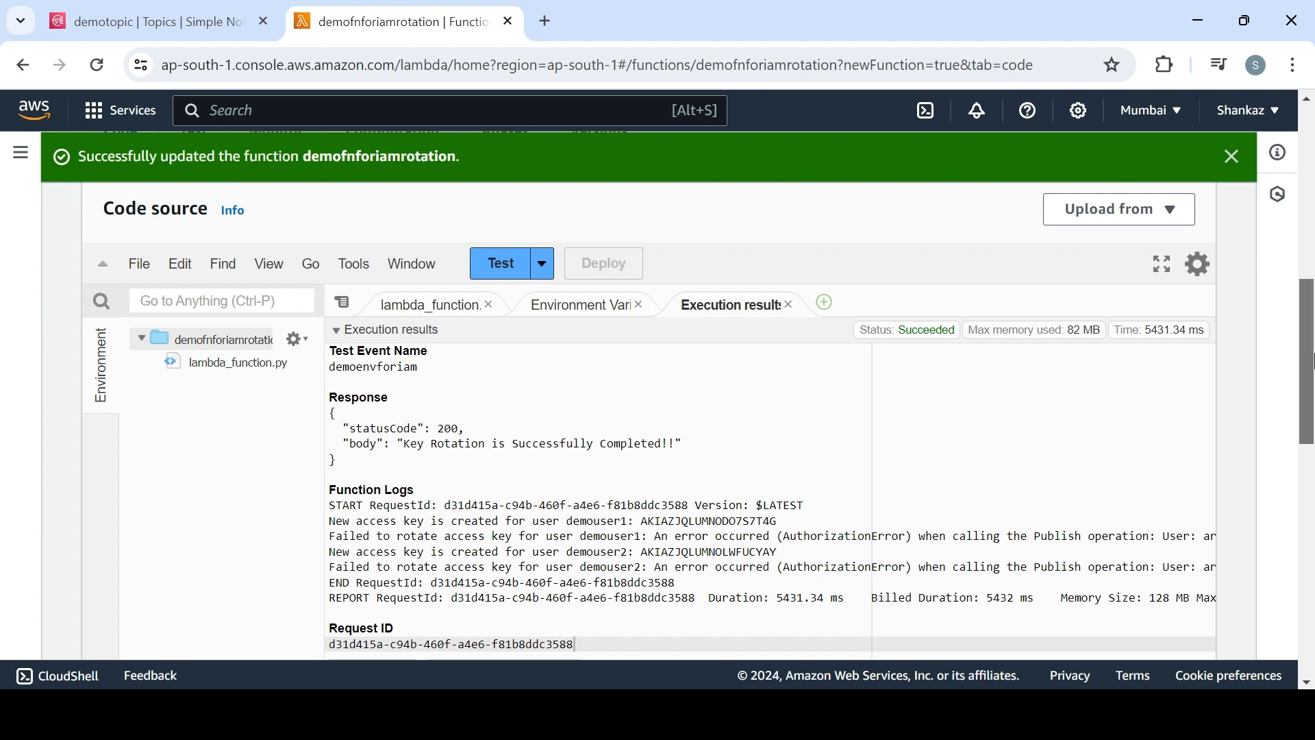
{"action": "left_click_drag", "start_coordinate": [1314, 361], "coordinate": [1313, 418]}
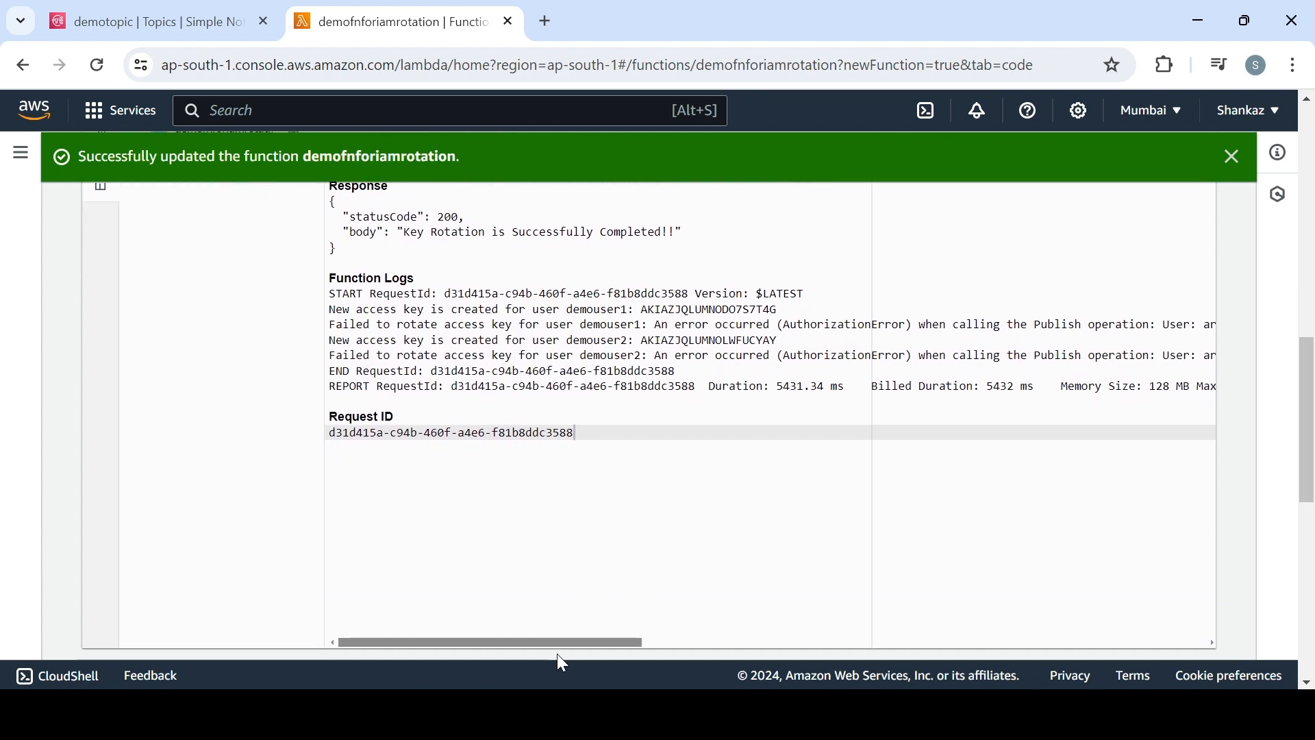
{"action": "key", "text": "ctrl+a"}
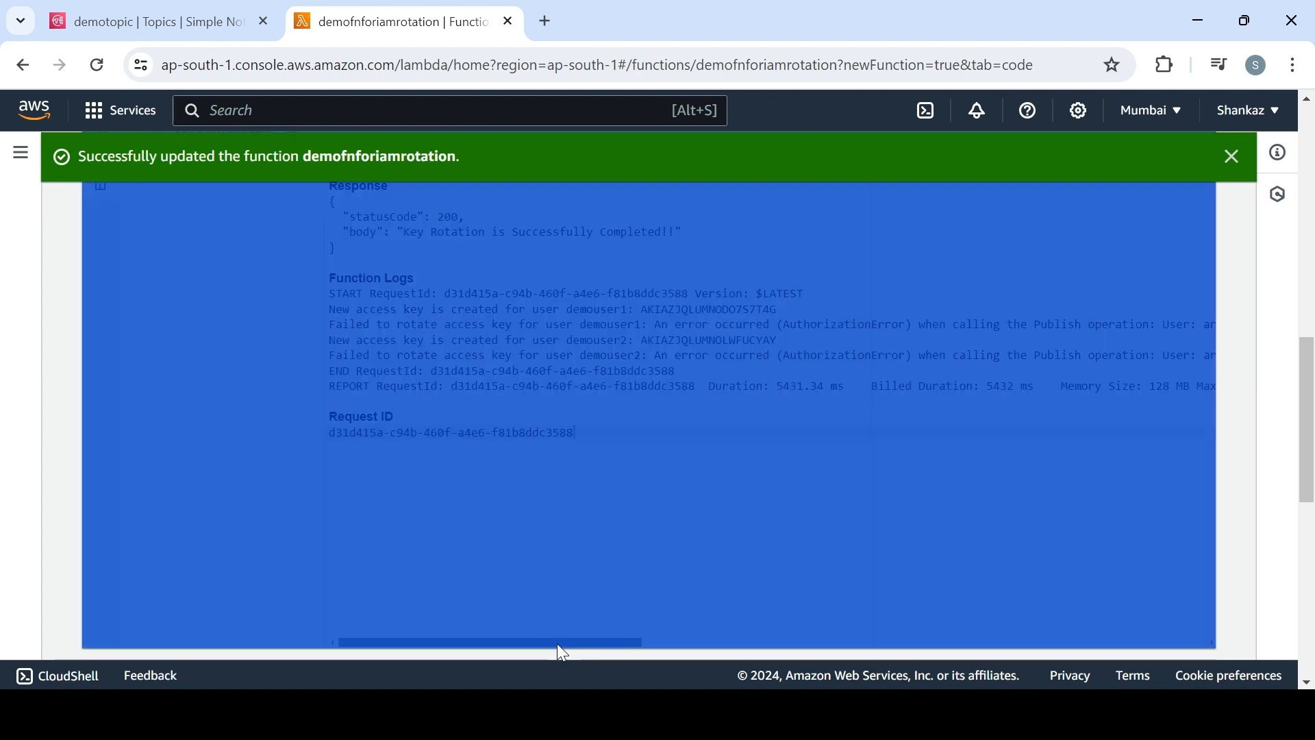
{"action": "left_click", "coordinate": [648, 525]}
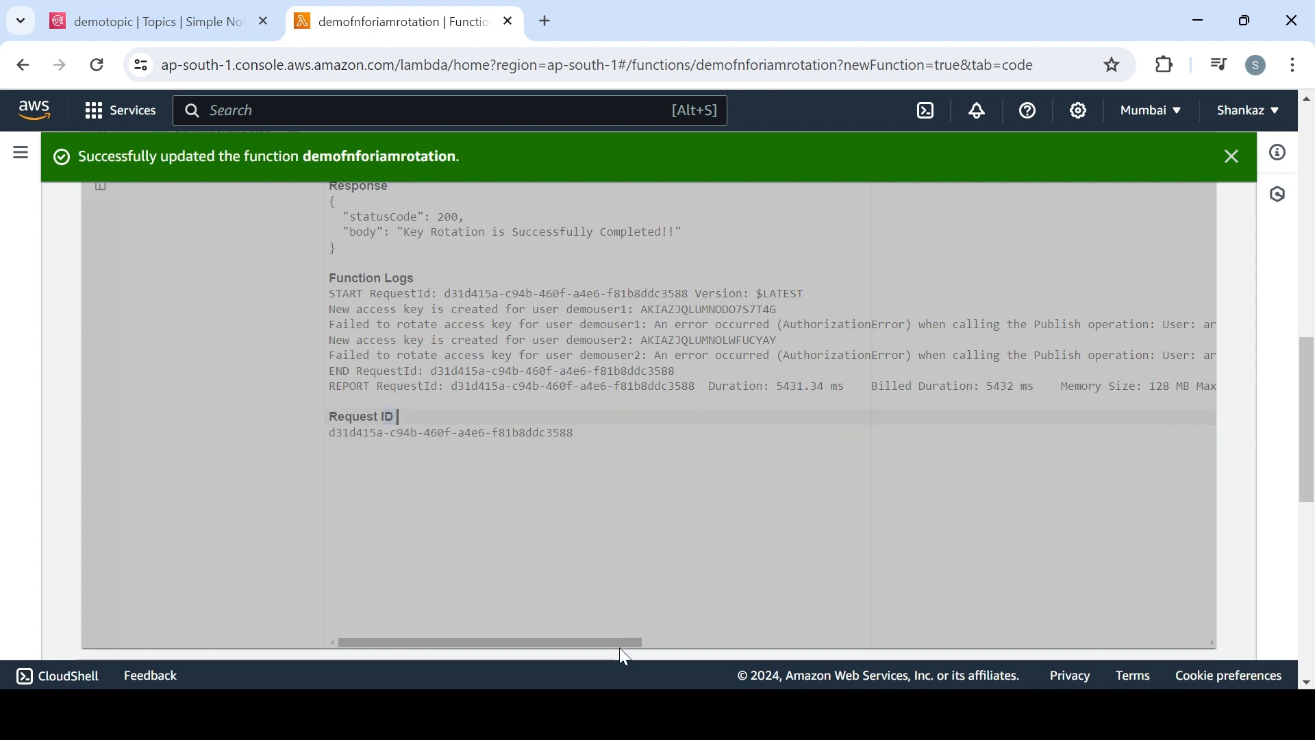
{"action": "left_click_drag", "start_coordinate": [619, 642], "coordinate": [489, 577]}
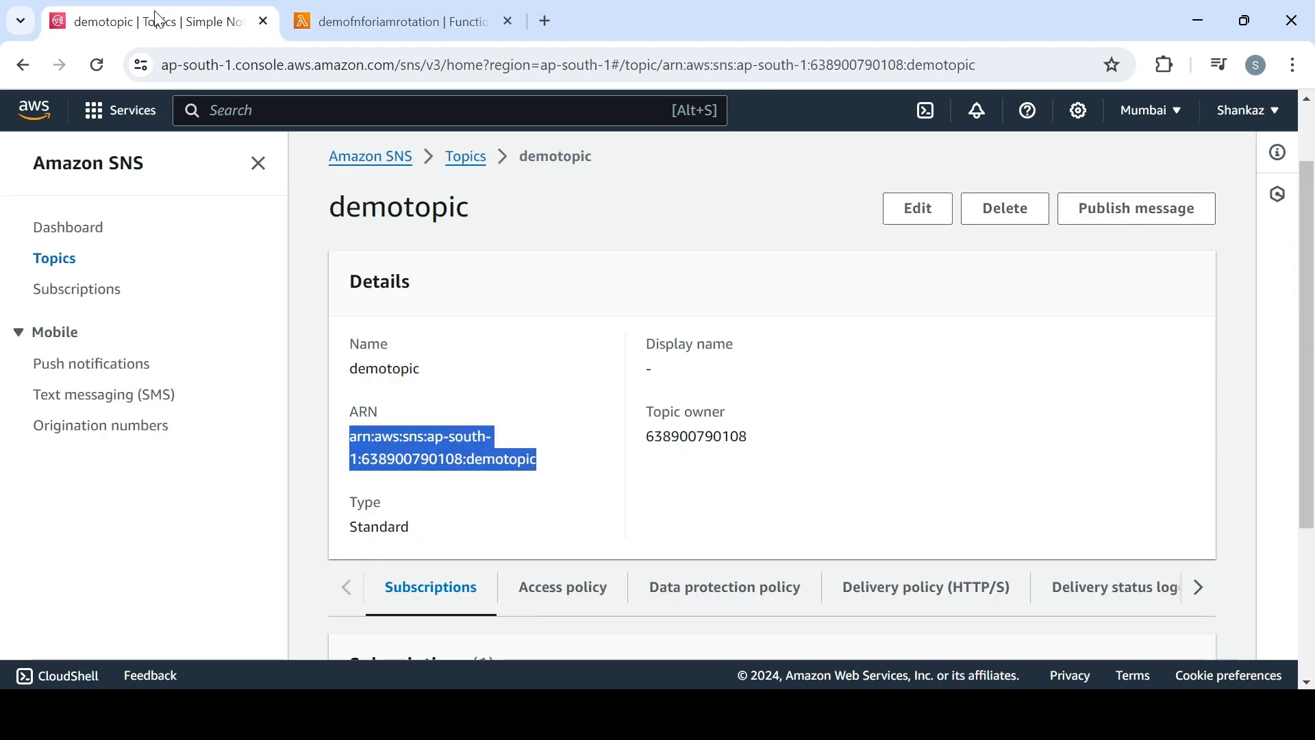
Go from the SNS topic page to the IAM roles list and search it for demo
{"action": "left_click", "coordinate": [154, 11]}
{"action": "left_click", "coordinate": [260, 109]}
{"action": "type", "text": "iam"}
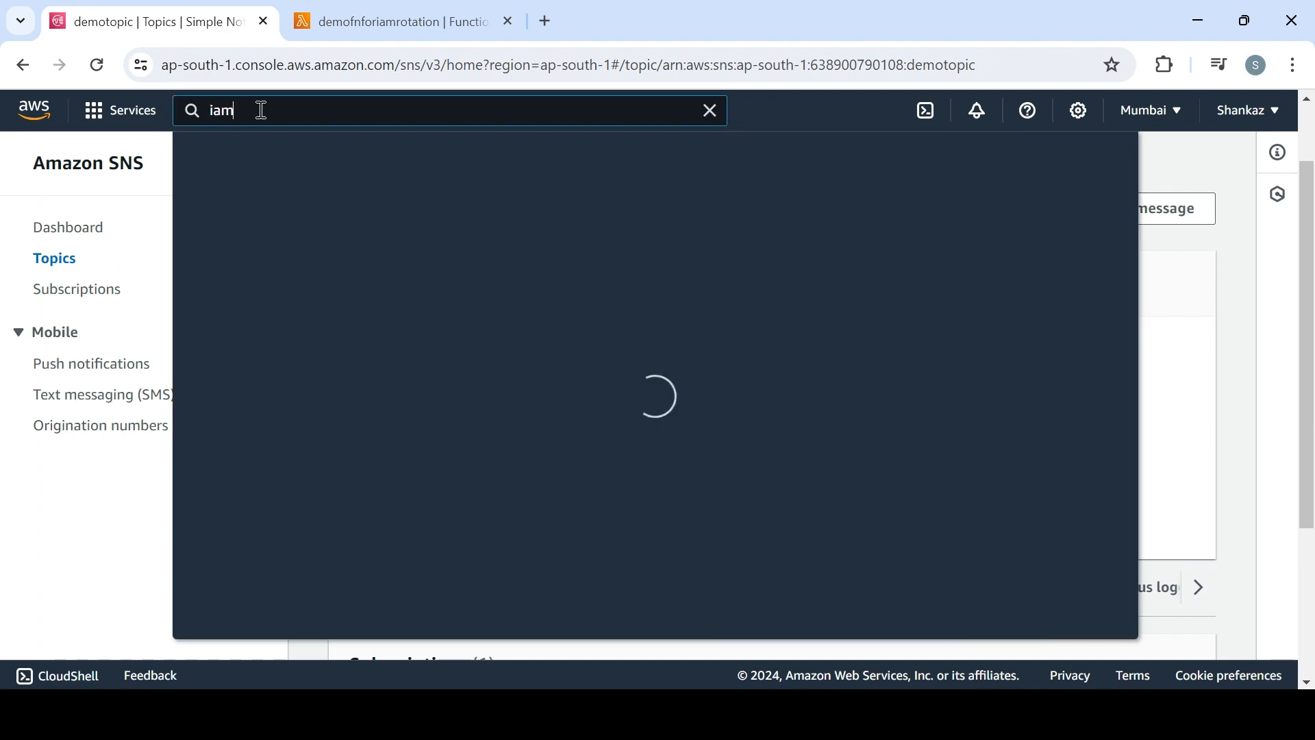
{"action": "left_click", "coordinate": [507, 267]}
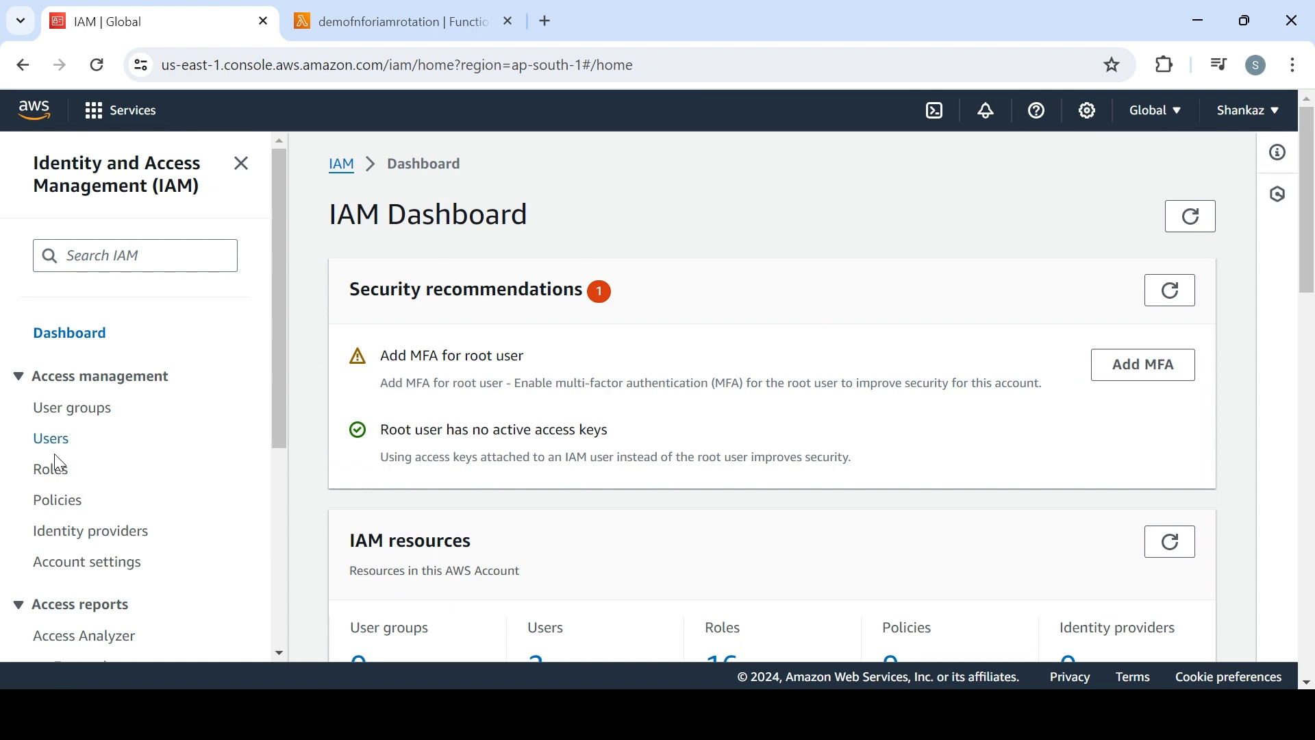
{"action": "left_click", "coordinate": [58, 465]}
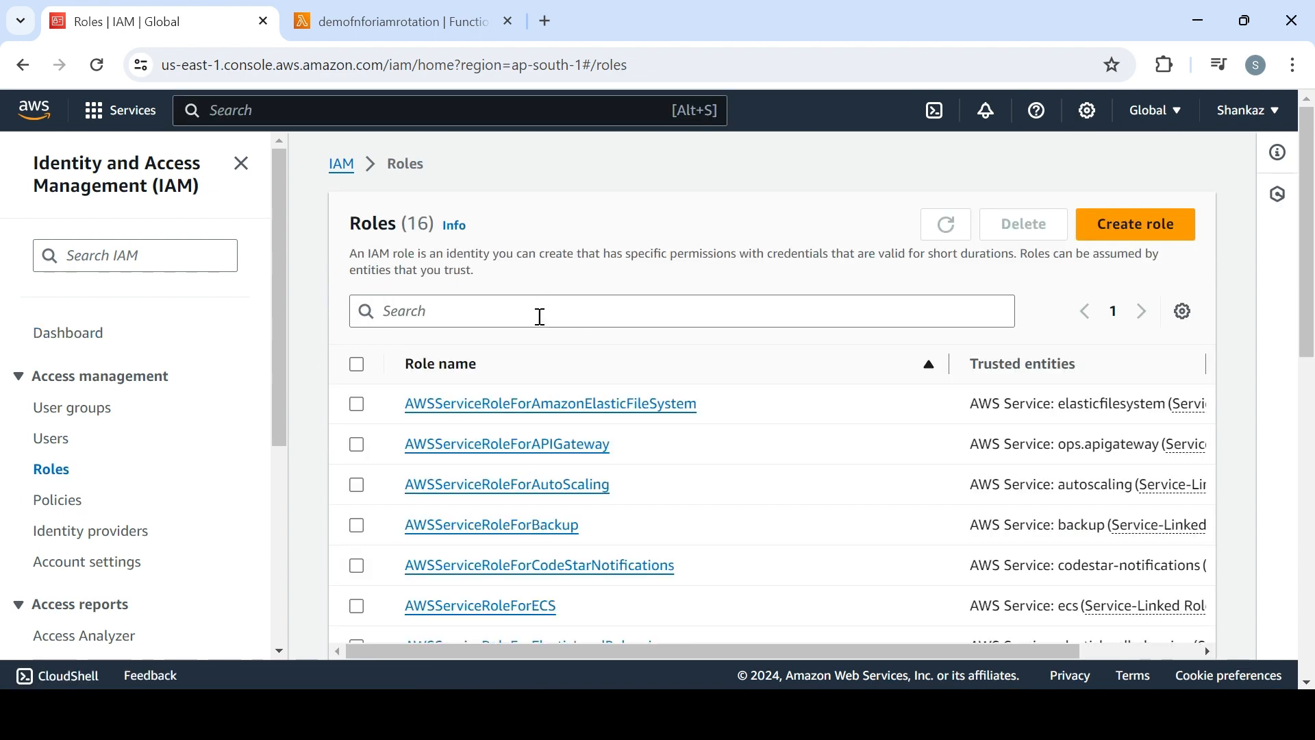
{"action": "left_click", "coordinate": [540, 311]}
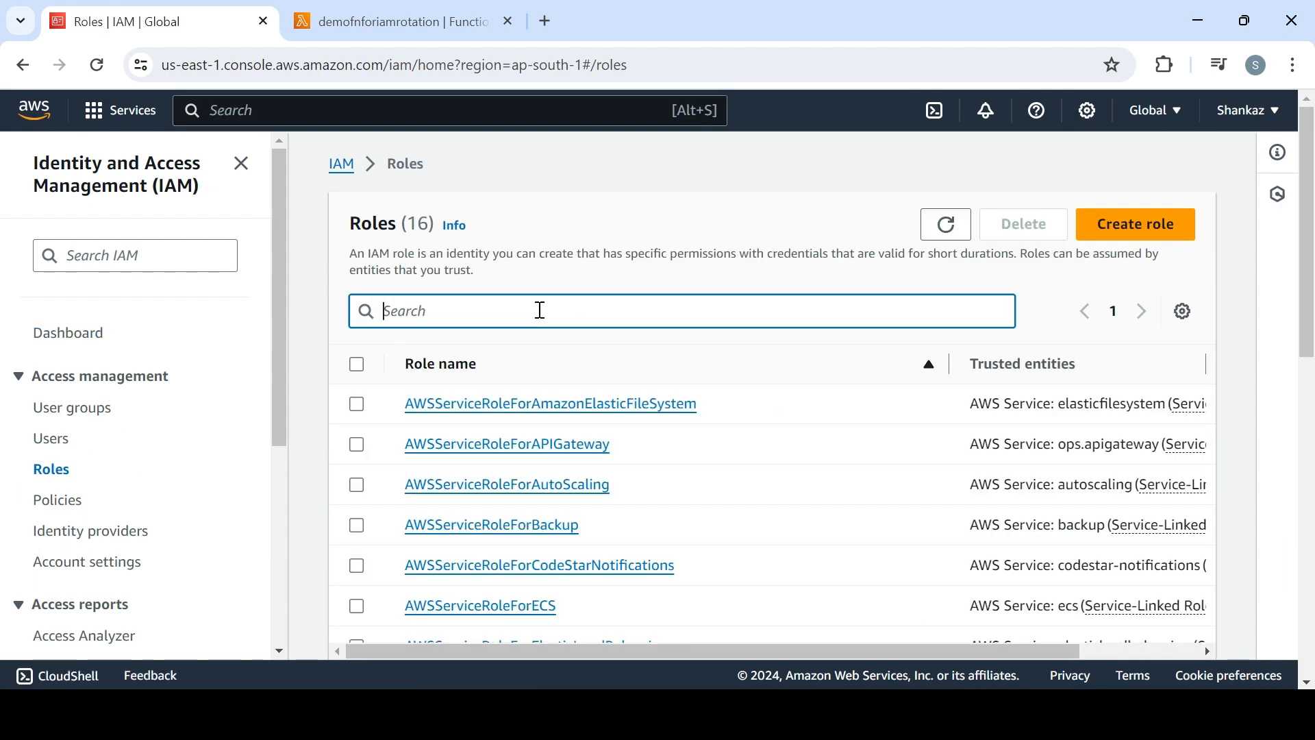
{"action": "type", "text": "role"}
{"action": "key", "text": "BackSpace"}
{"action": "key", "text": "BackSpace"}
{"action": "type", "text": "demo"}
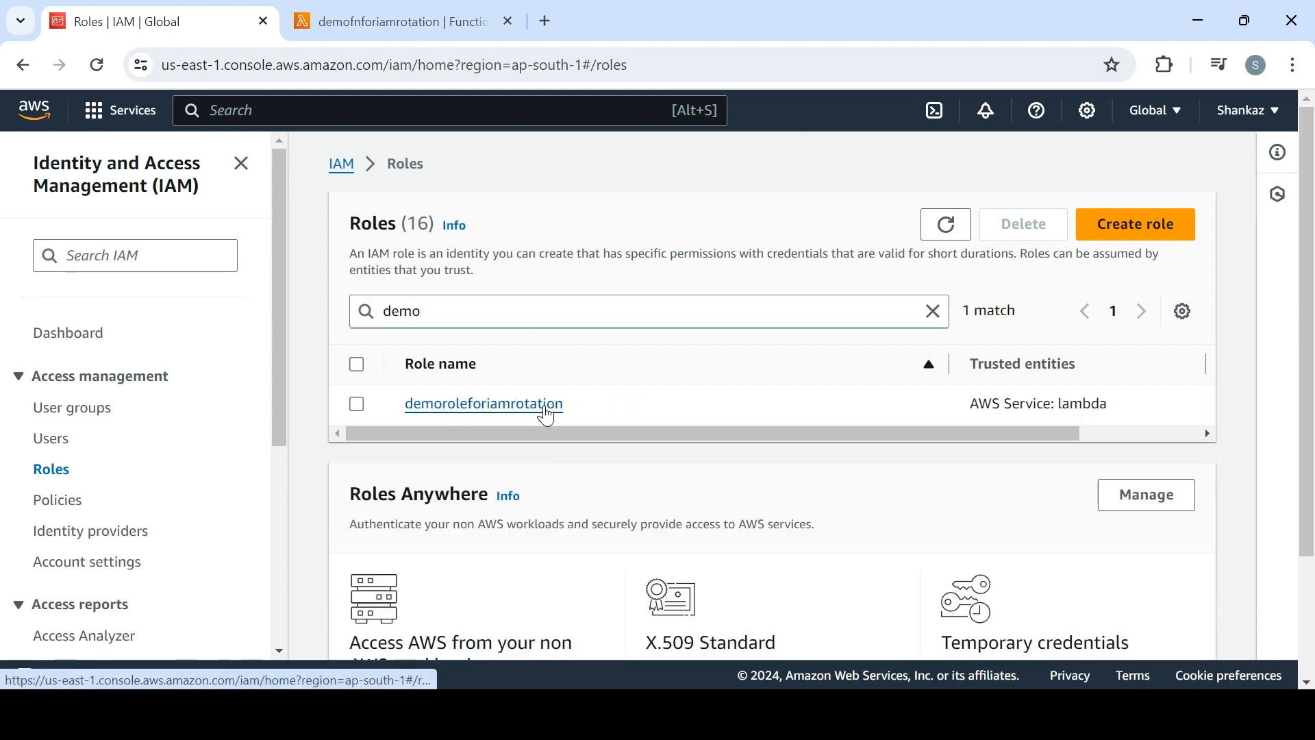
Attach the AmazonSNSFullAccess policy to the demoroleforiamrotation role, finding it with the search term sns
{"action": "left_click", "coordinate": [547, 405]}
{"action": "scroll", "coordinate": [1308, 404], "scroll_direction": "down", "scroll_amount": 3}
{"action": "left_click_drag", "start_coordinate": [1314, 397], "coordinate": [1312, 467]}
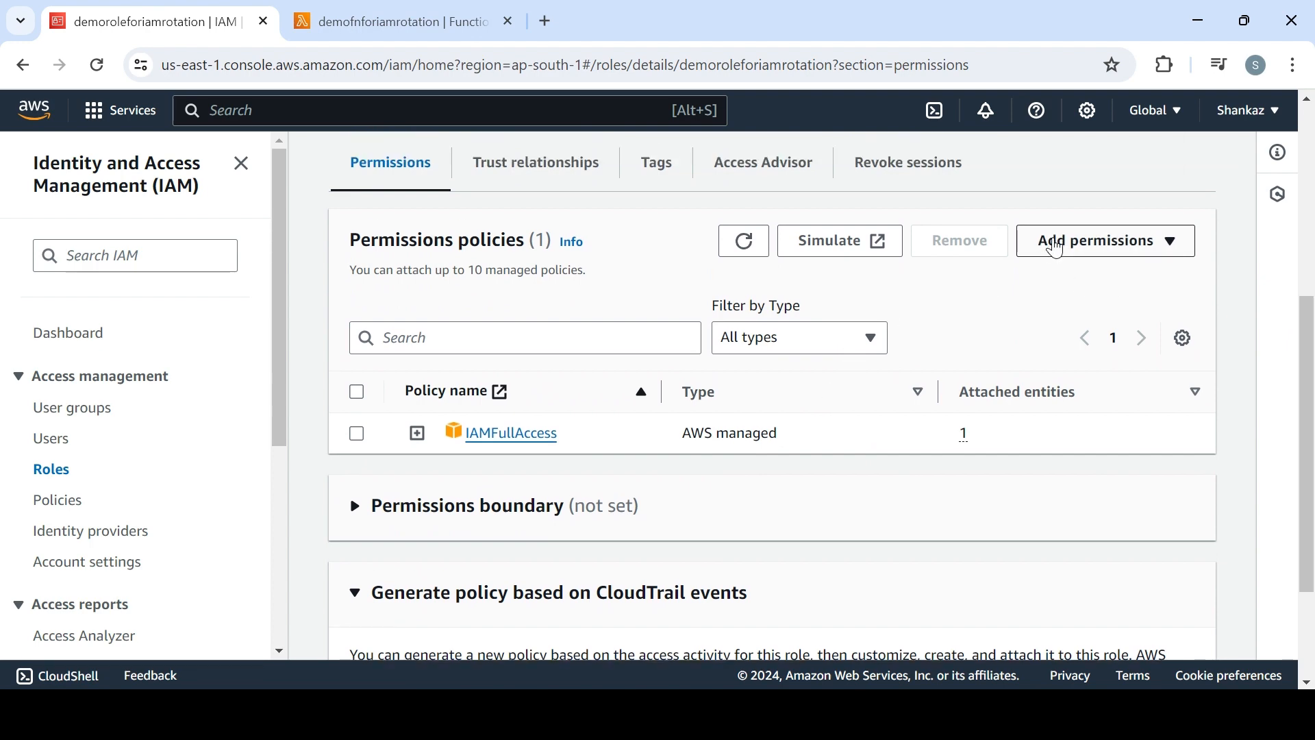
{"action": "left_click", "coordinate": [1052, 244]}
{"action": "left_click", "coordinate": [1080, 275]}
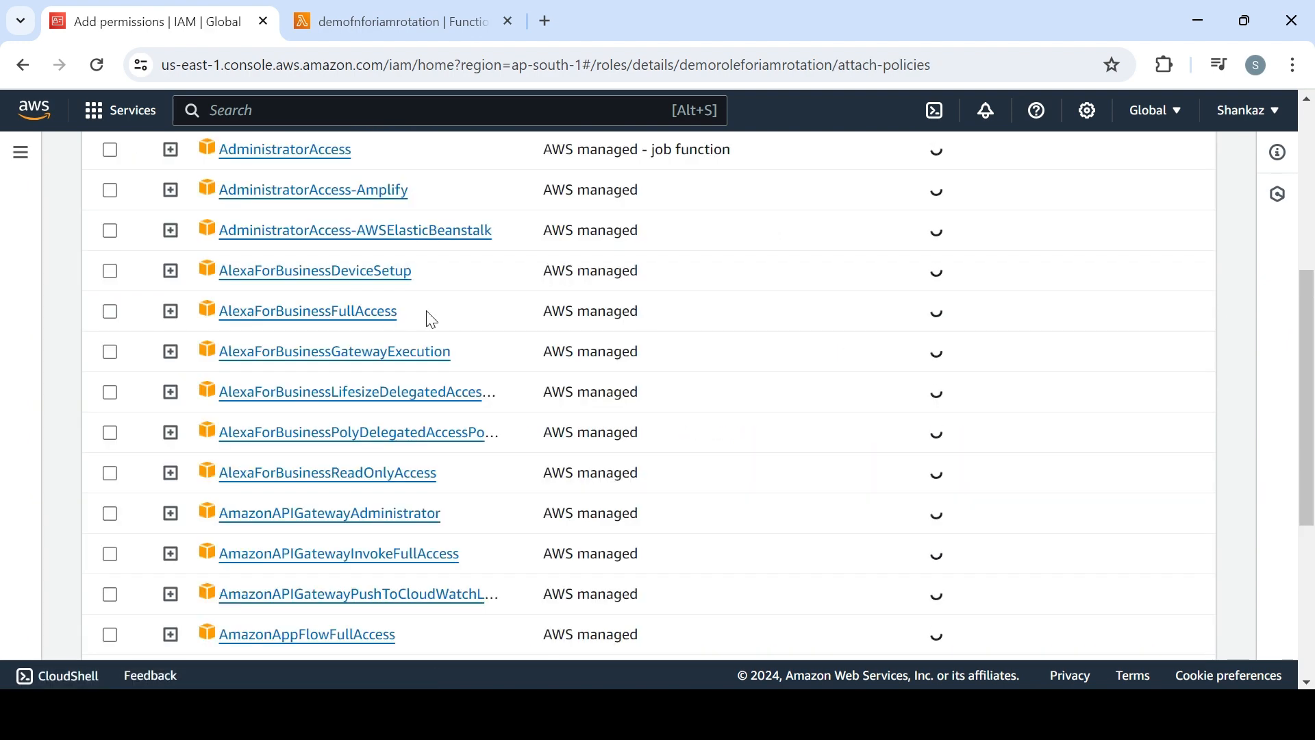
{"action": "left_click_drag", "start_coordinate": [1311, 373], "coordinate": [1313, 217]}
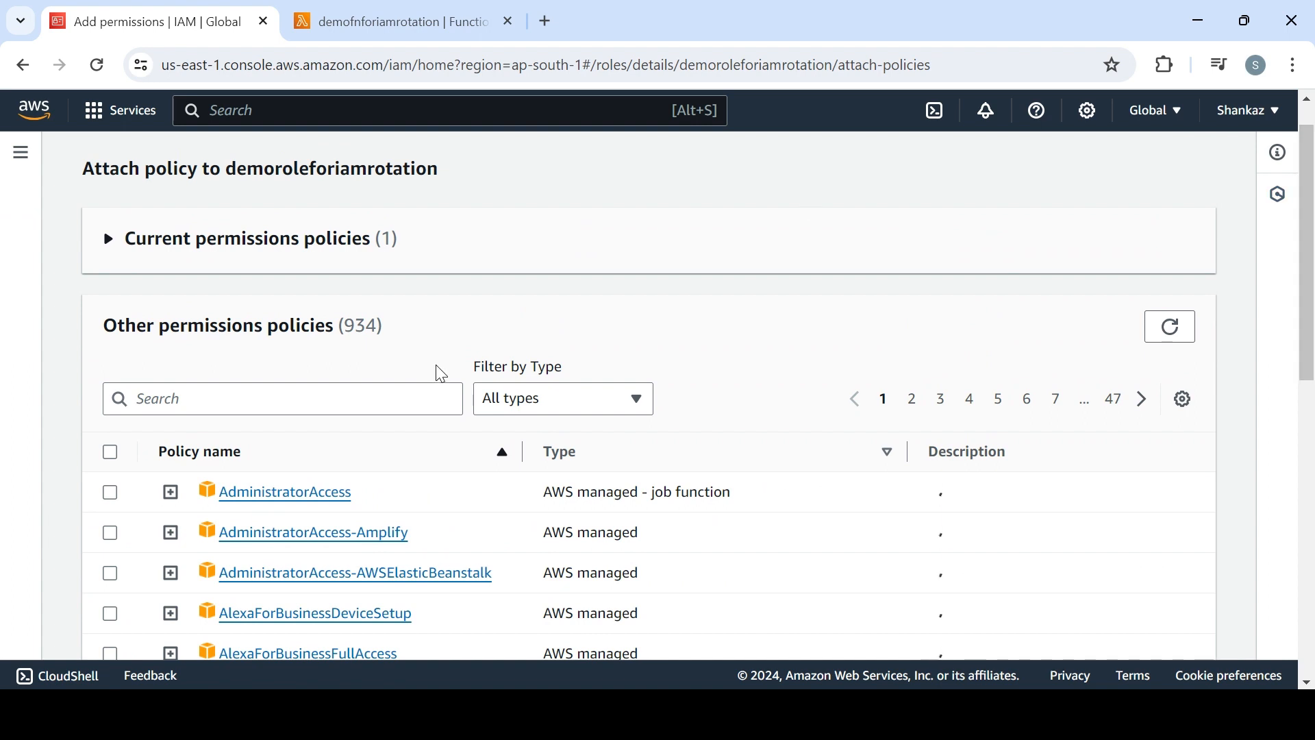
{"action": "left_click", "coordinate": [350, 402]}
{"action": "type", "text": "sns"}
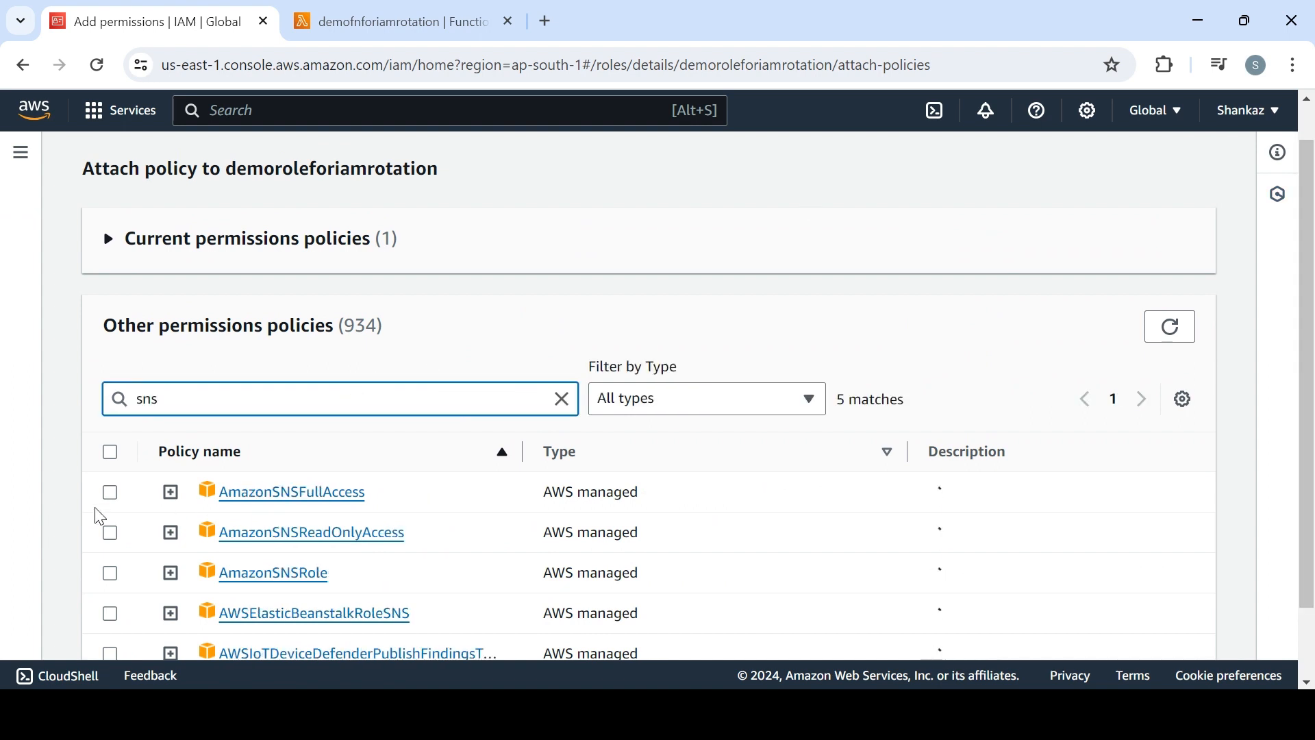
{"action": "left_click", "coordinate": [109, 493]}
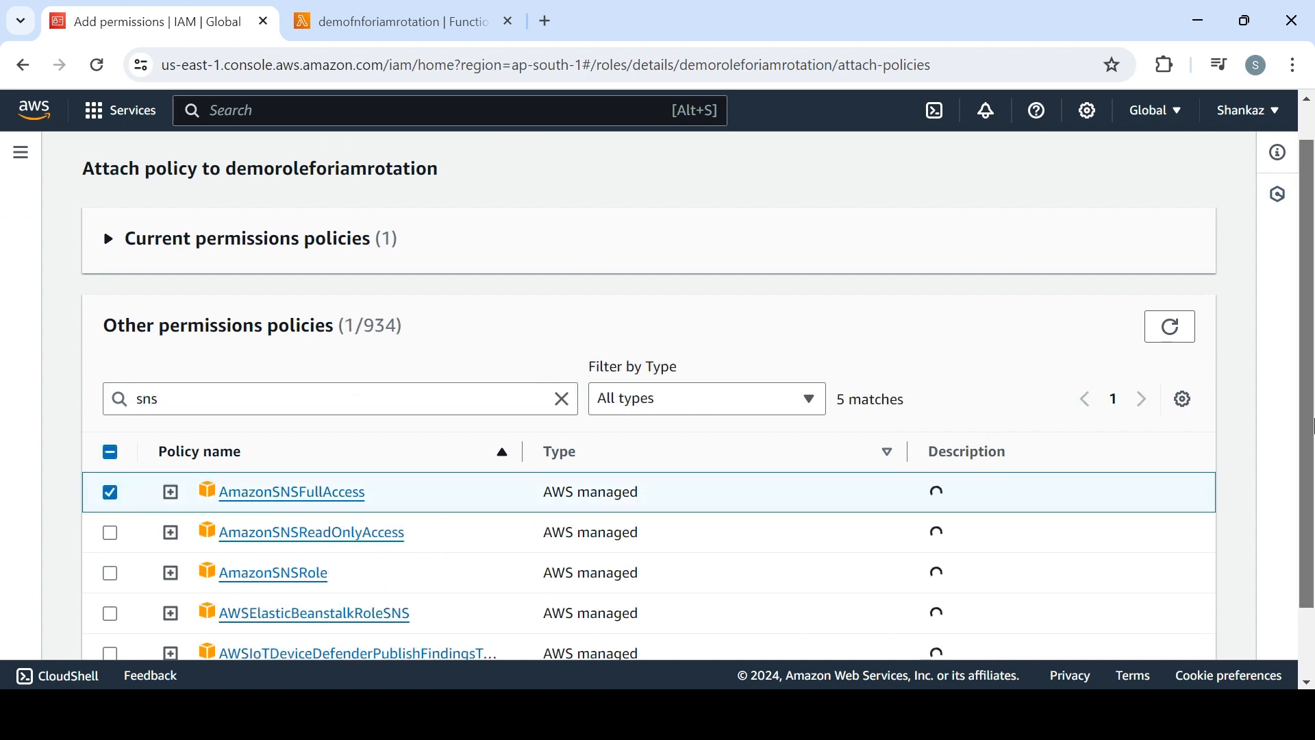
{"action": "scroll", "coordinate": [1311, 438], "scroll_direction": "down", "scroll_amount": 1}
{"action": "left_click", "coordinate": [1173, 637]}
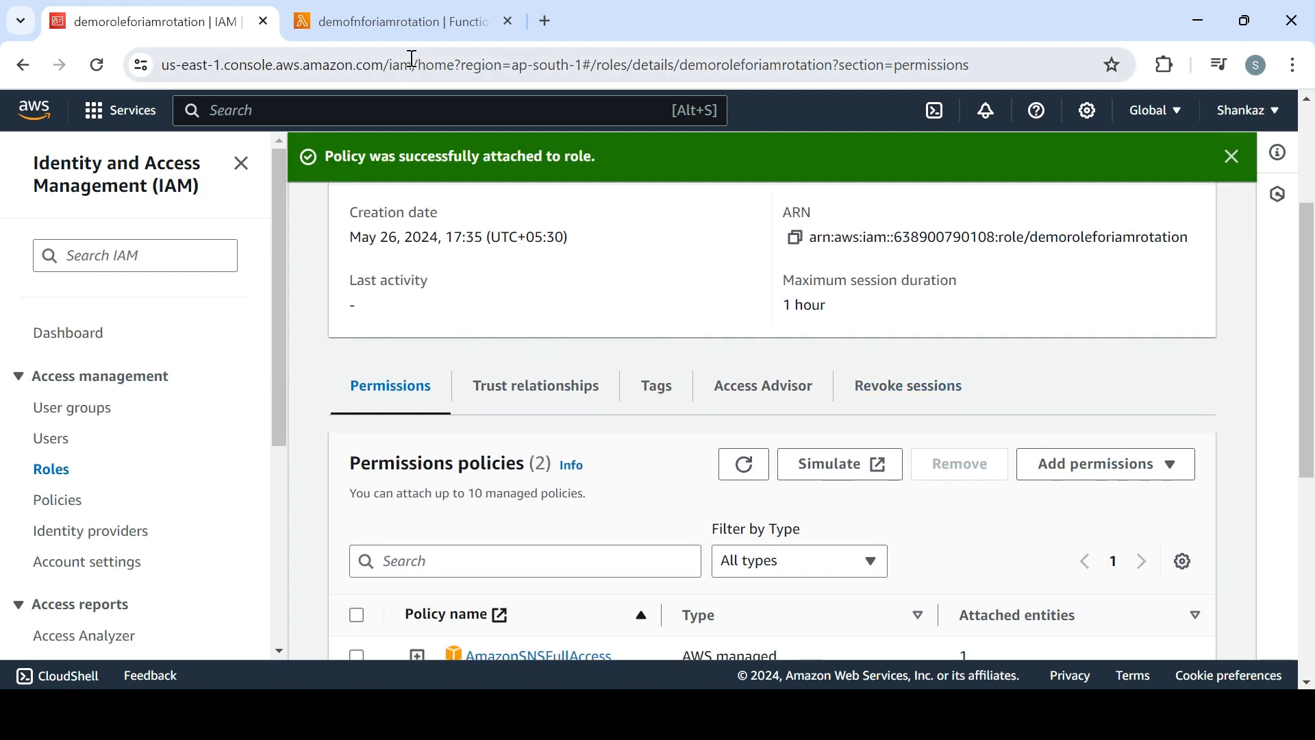
Run the demofnforiamrotation function's test event again and examine the response and full function log lines
{"action": "left_click", "coordinate": [393, 21]}
{"action": "left_click_drag", "start_coordinate": [1305, 339], "coordinate": [1303, 213]}
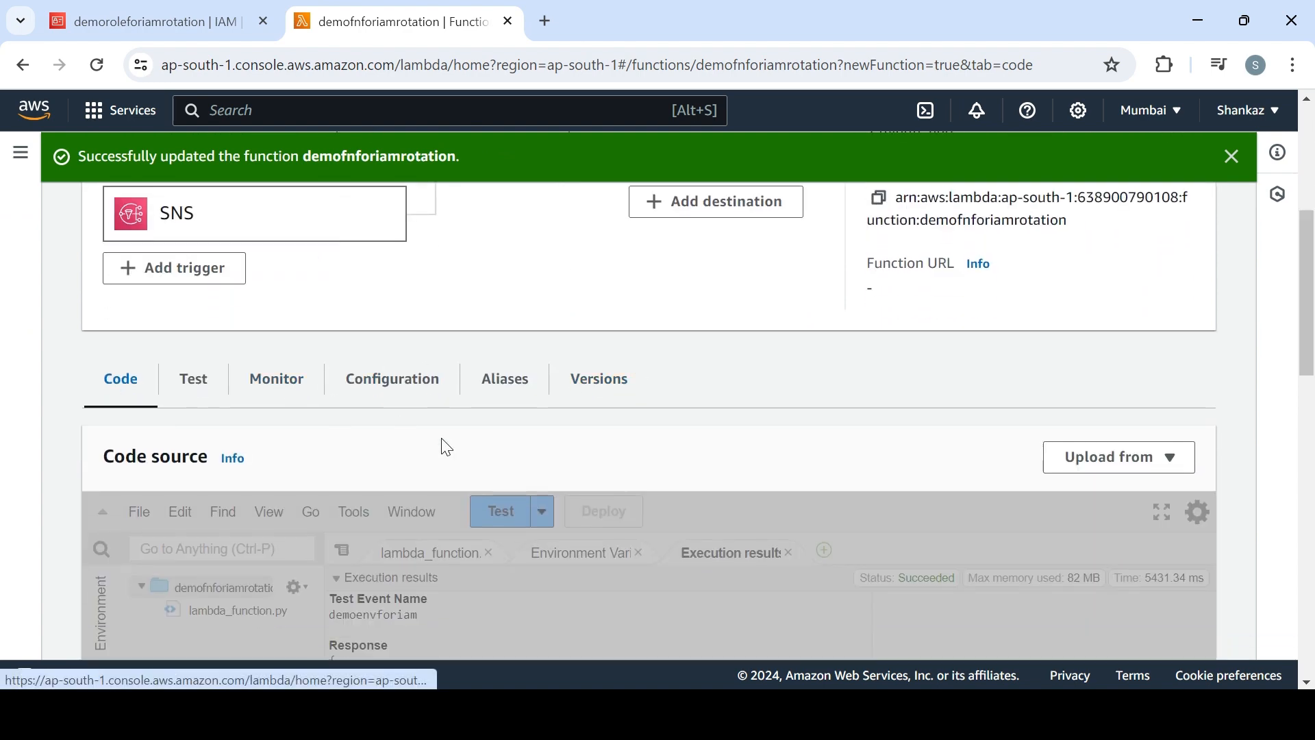
{"action": "left_click", "coordinate": [1232, 158]}
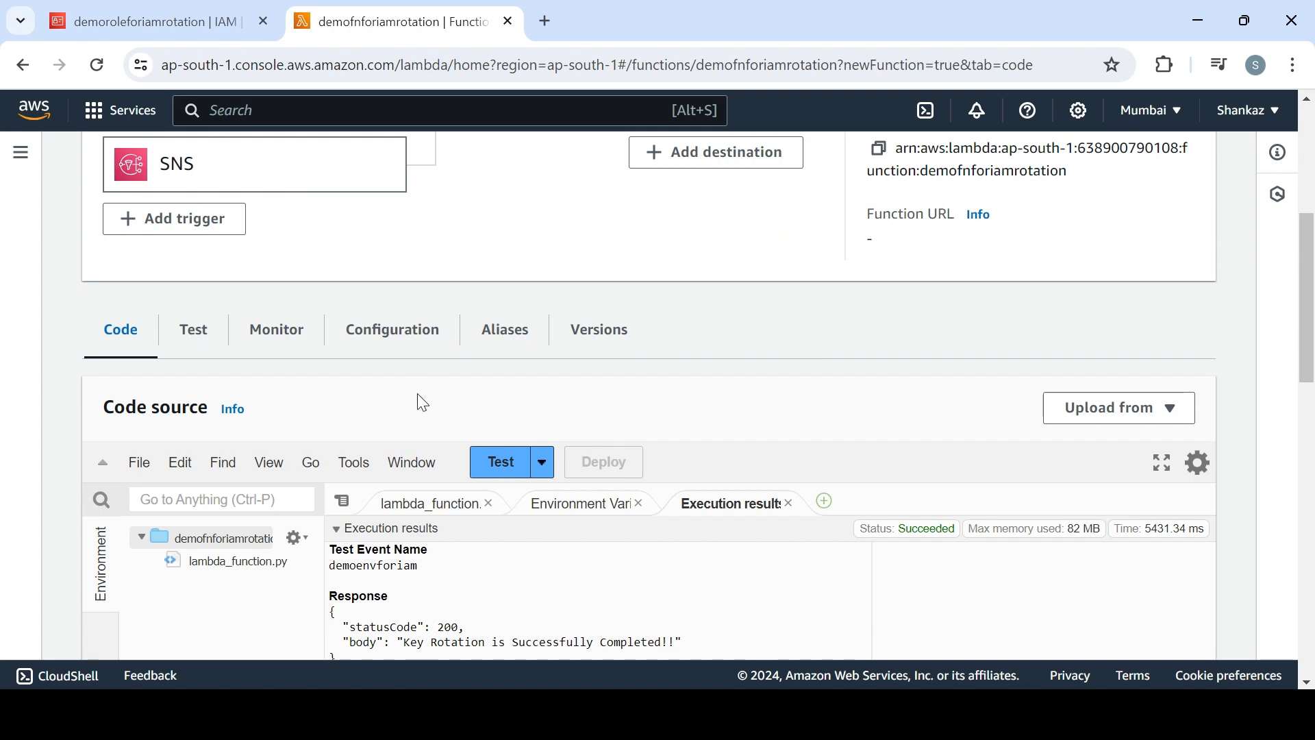
{"action": "left_click", "coordinate": [499, 474]}
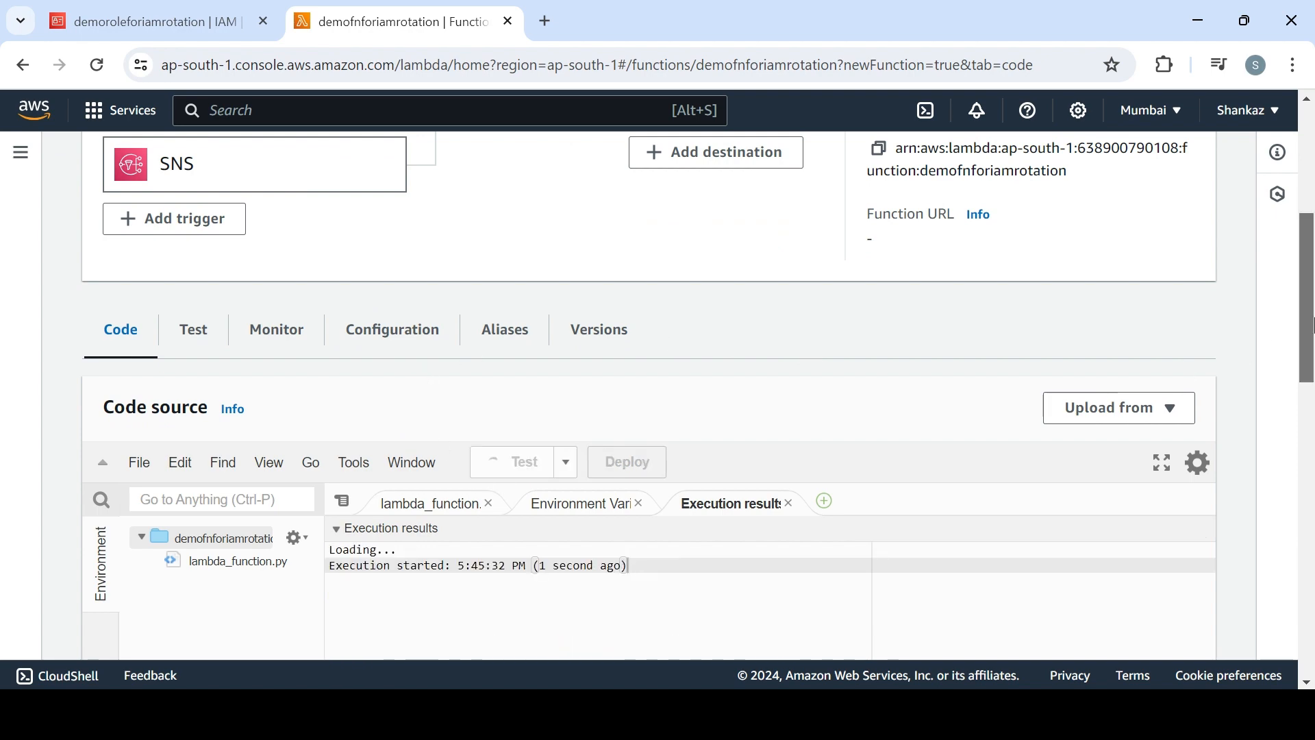
{"action": "left_click_drag", "start_coordinate": [1311, 325], "coordinate": [1313, 386]}
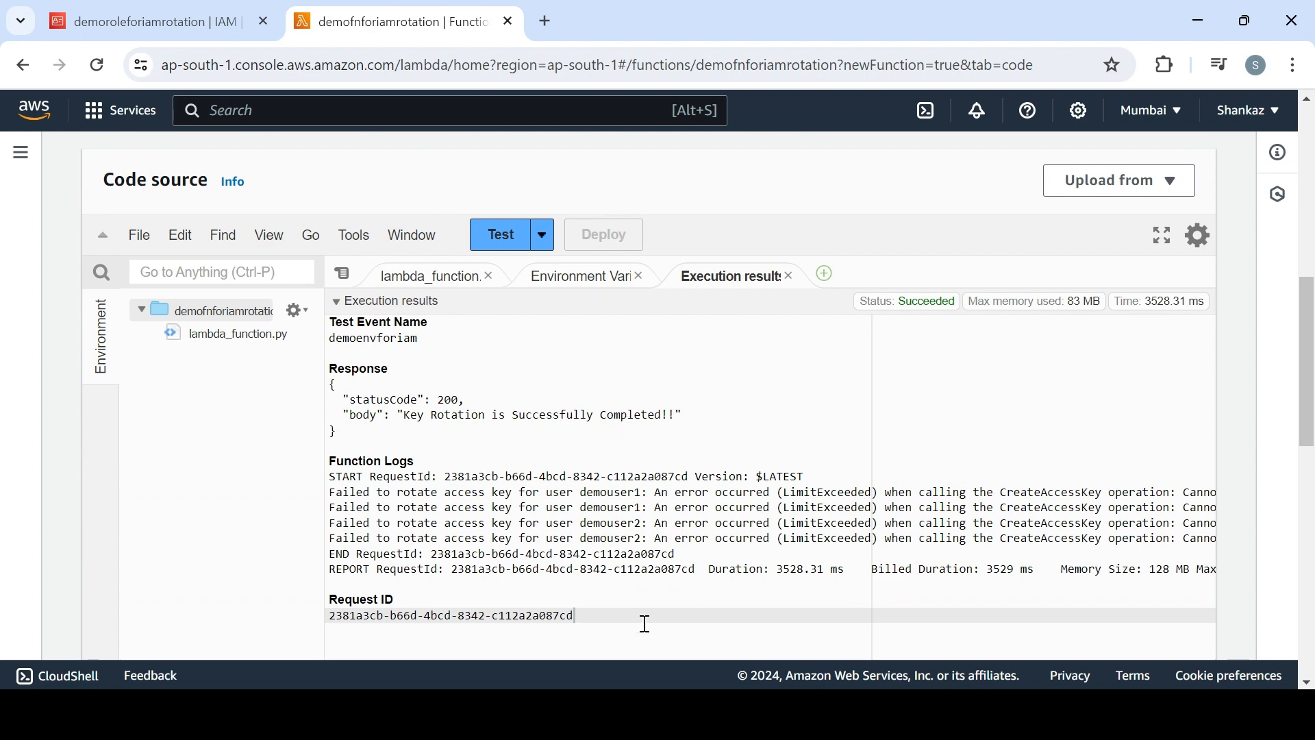
{"action": "scroll", "coordinate": [1164, 507], "scroll_direction": "down", "scroll_amount": 4}
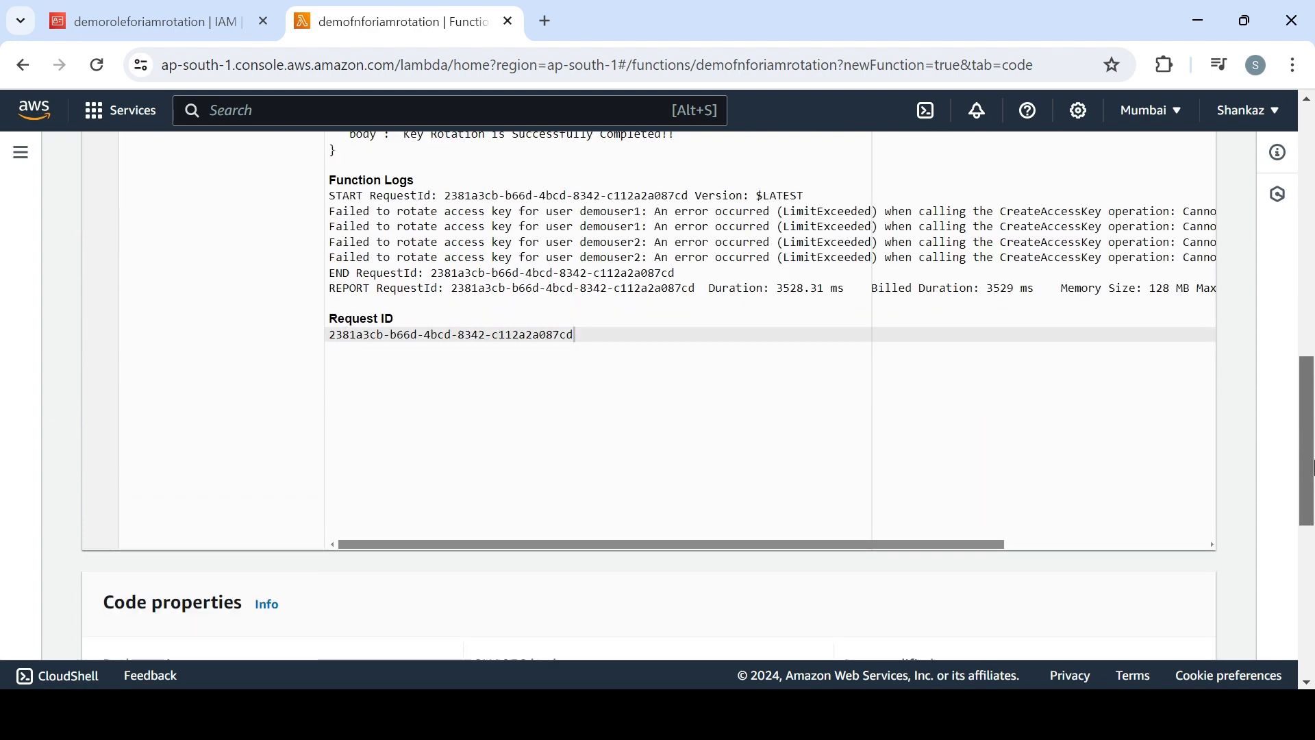
{"action": "left_click_drag", "start_coordinate": [971, 545], "coordinate": [1181, 539]}
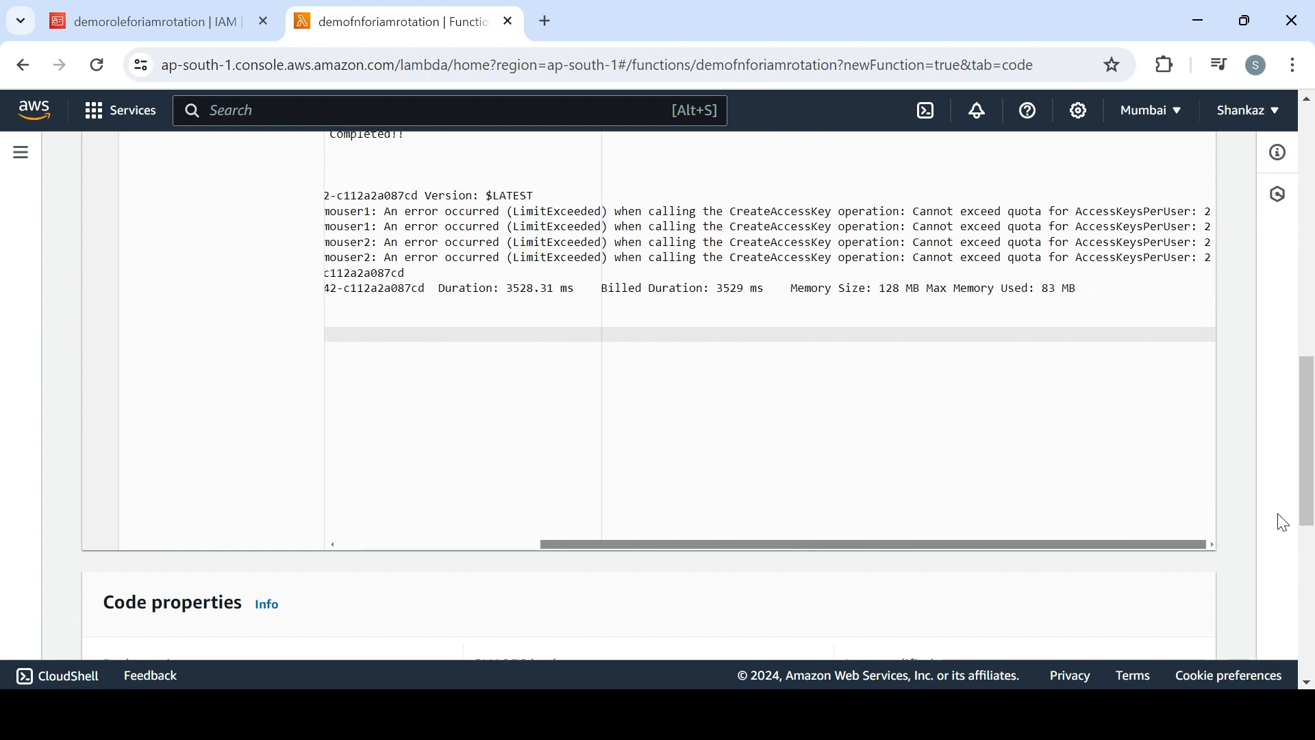
{"action": "left_click_drag", "start_coordinate": [1249, 519], "coordinate": [864, 492]}
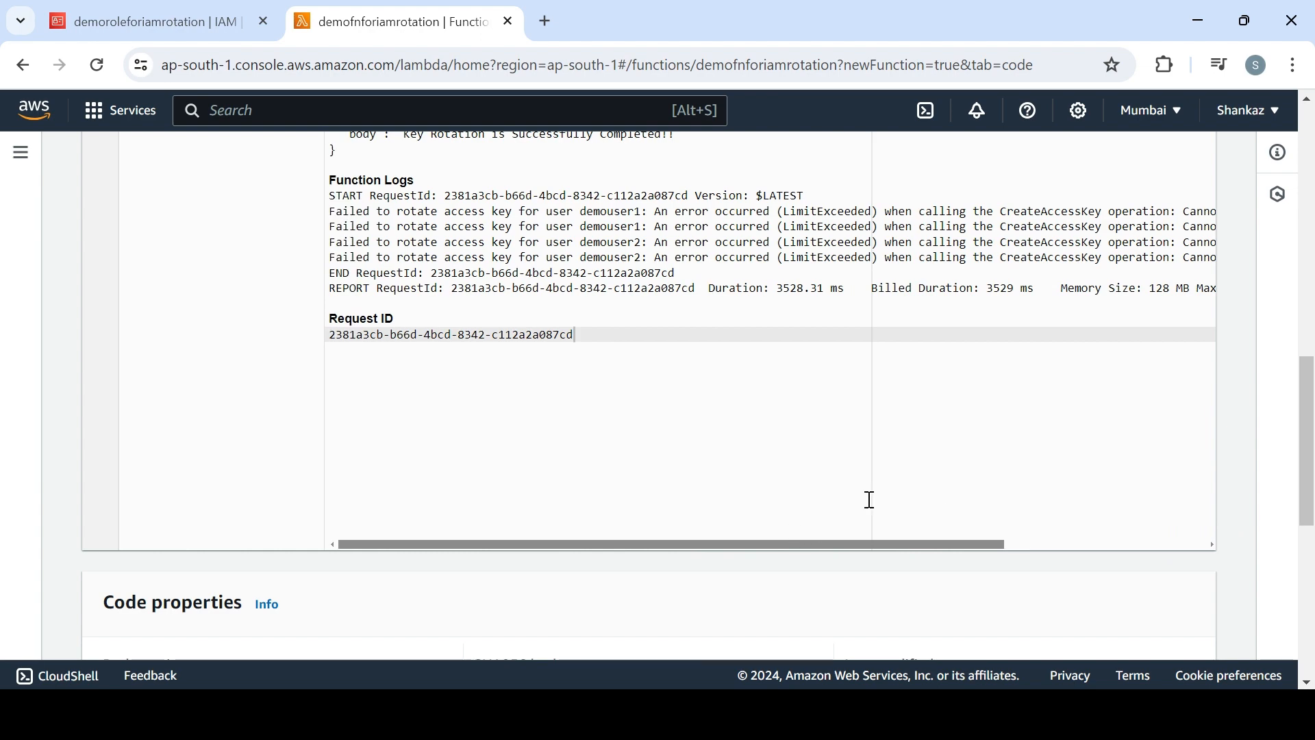
{"action": "left_click_drag", "start_coordinate": [1305, 426], "coordinate": [1307, 384]}
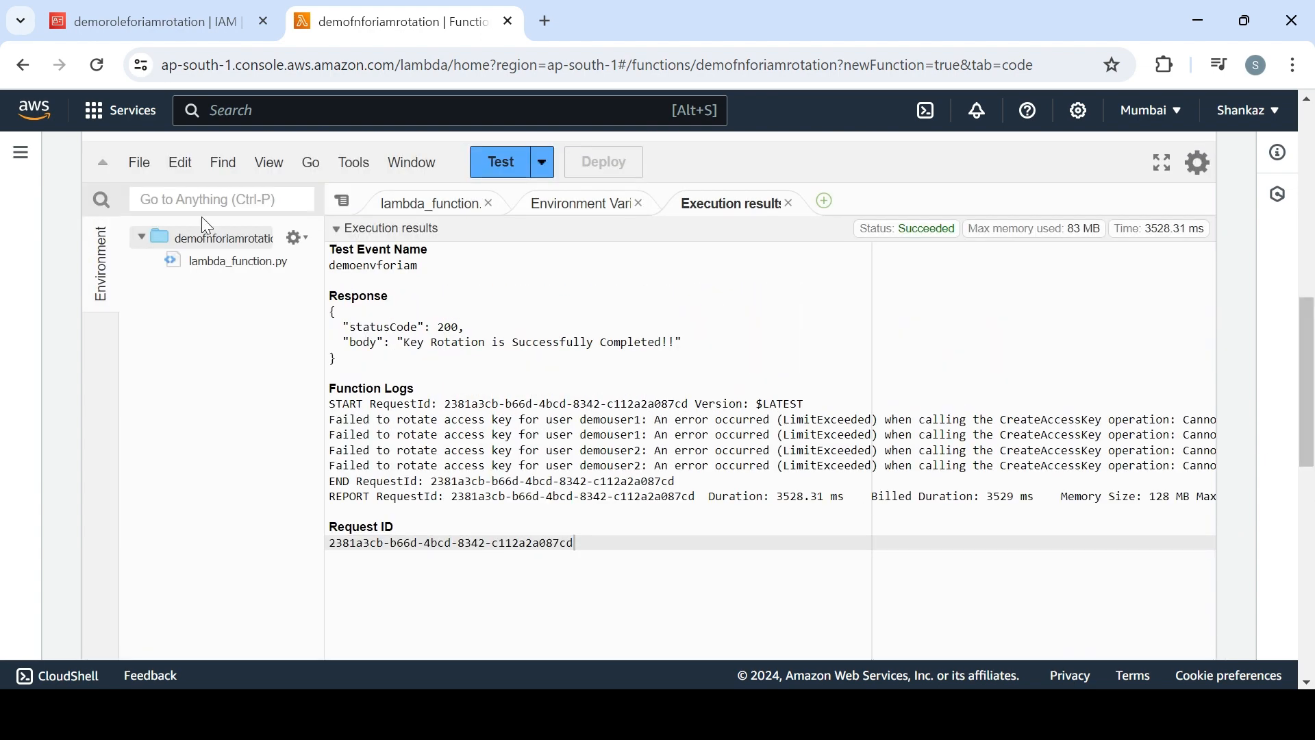
Go to the IAM users list and open the security credentials of demouser1
{"action": "left_click", "coordinate": [124, 18]}
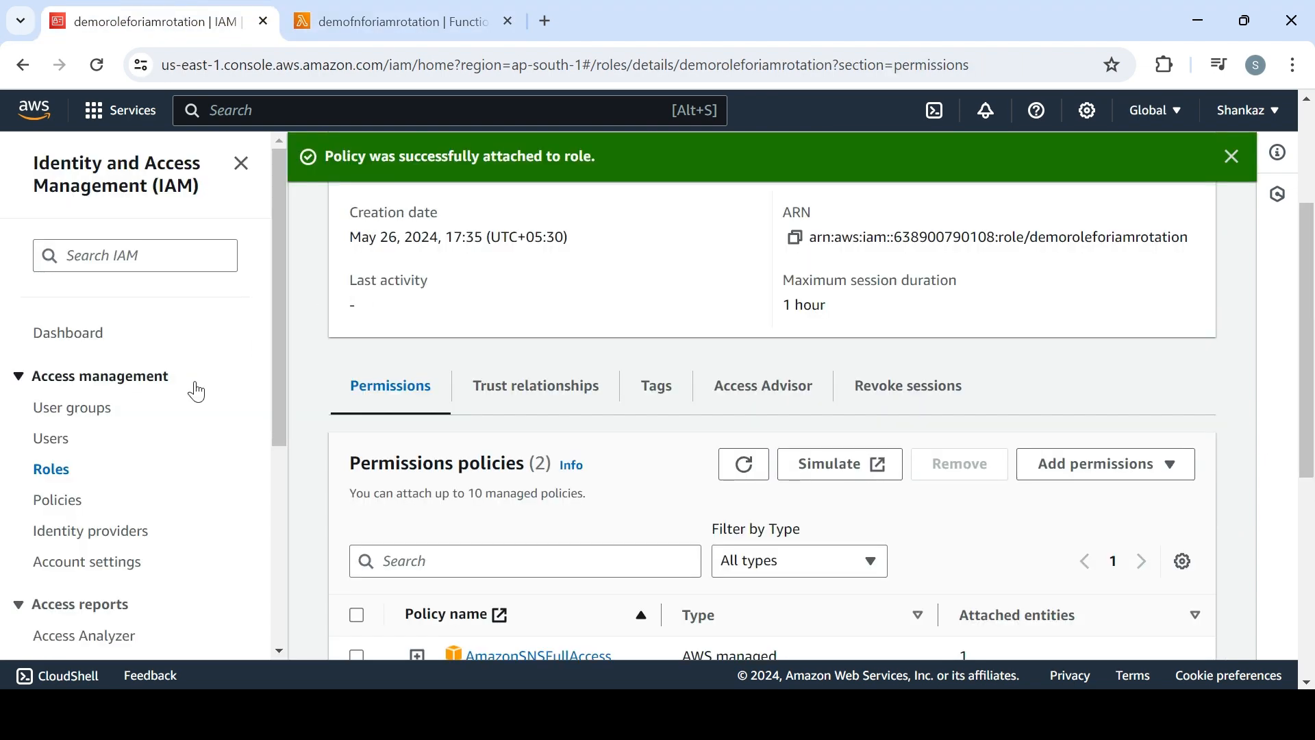
{"action": "left_click", "coordinate": [58, 442]}
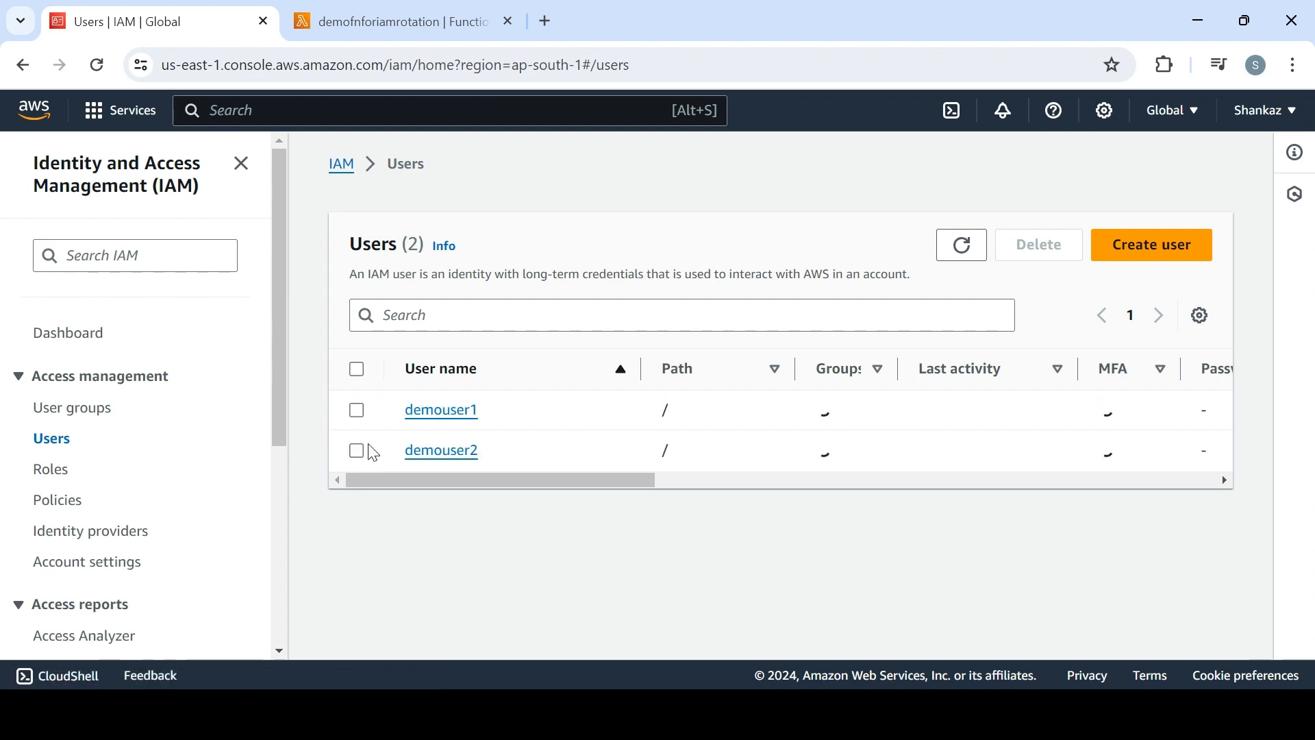
{"action": "left_click", "coordinate": [450, 413]}
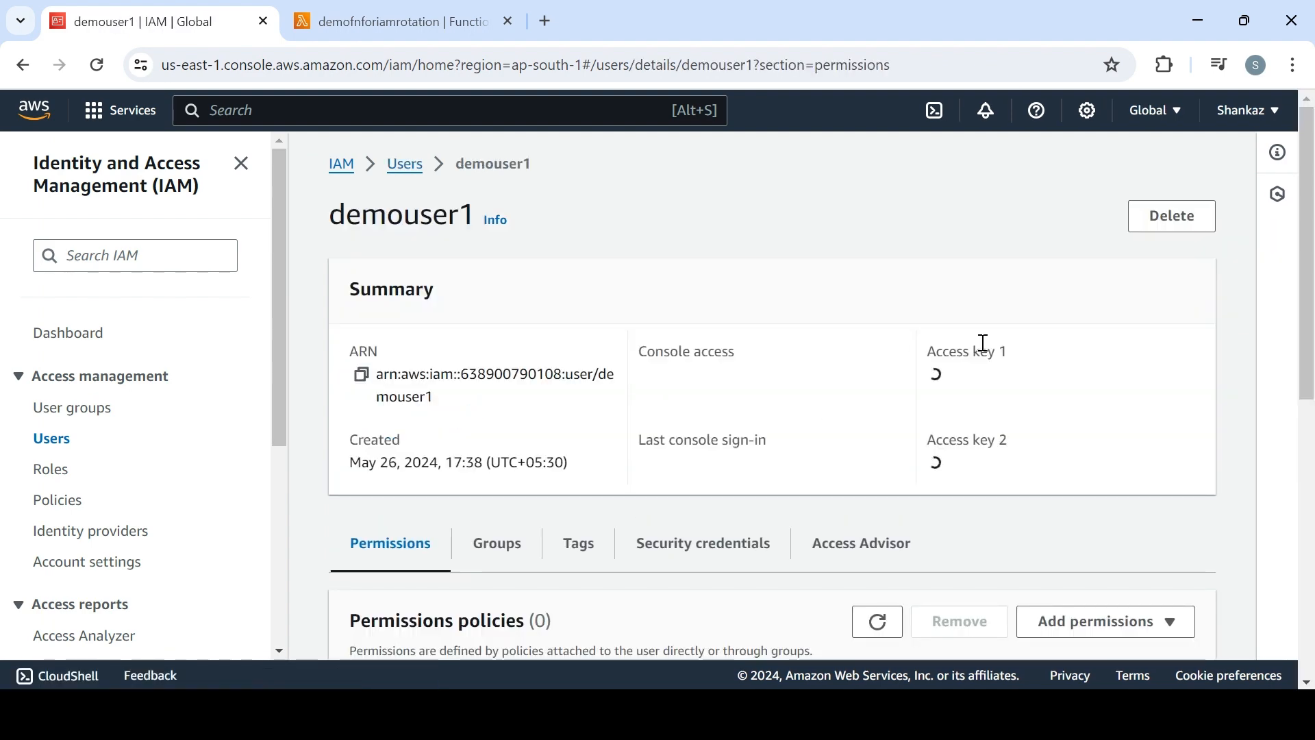
{"action": "left_click_drag", "start_coordinate": [1308, 329], "coordinate": [1311, 507]}
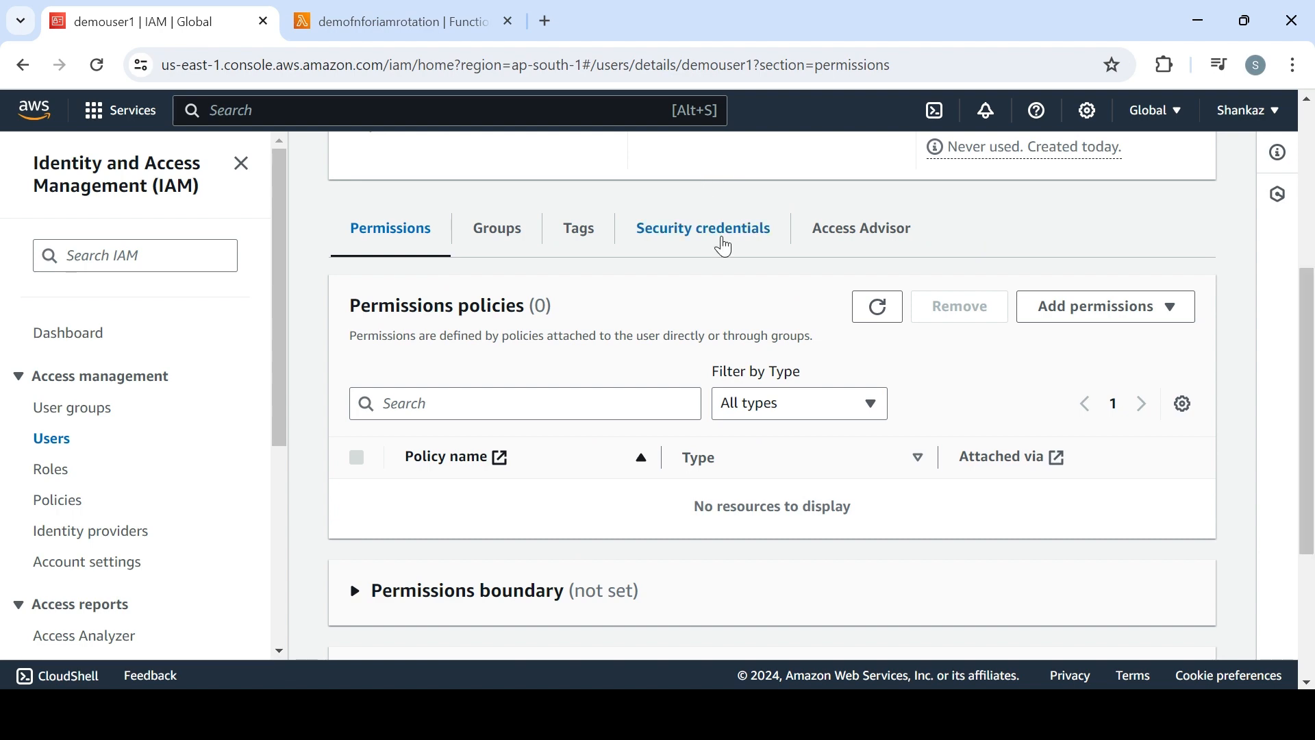
{"action": "left_click", "coordinate": [715, 233]}
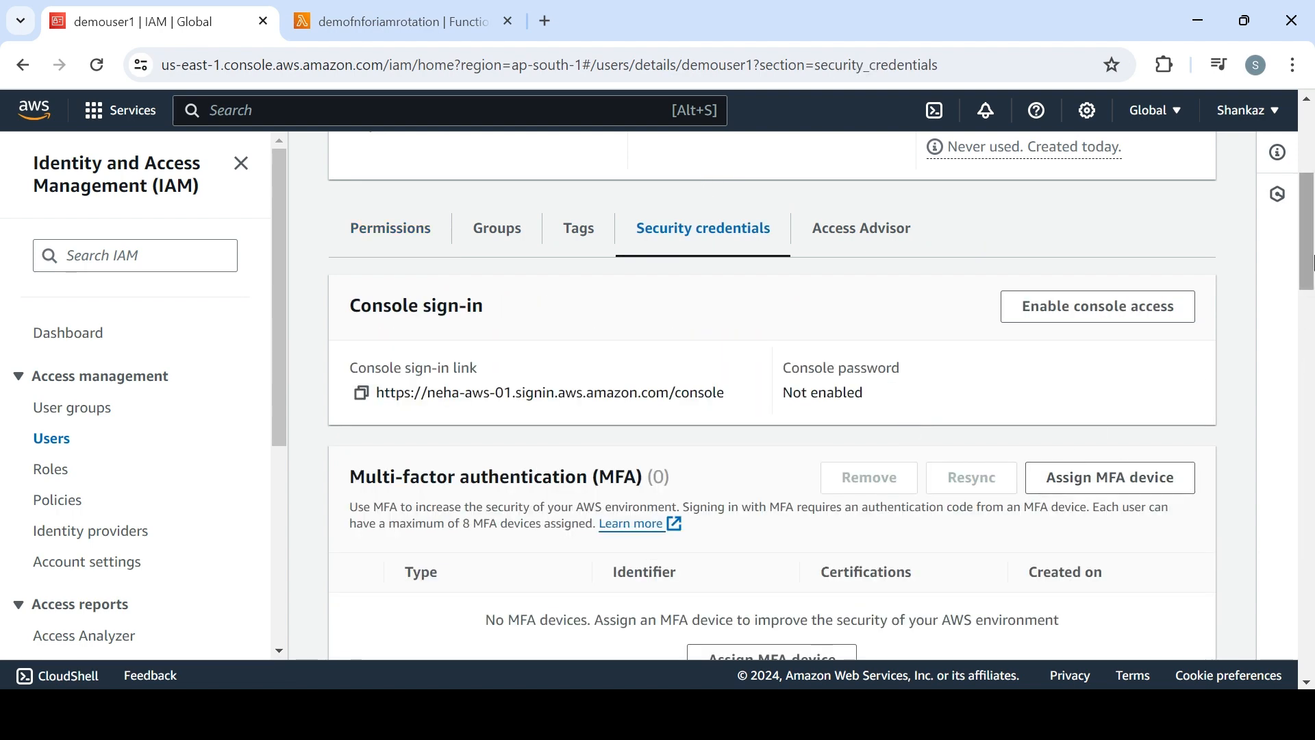
Deactivate both of demouser1's active access keys
{"action": "left_click_drag", "start_coordinate": [1312, 301], "coordinate": [1312, 405]}
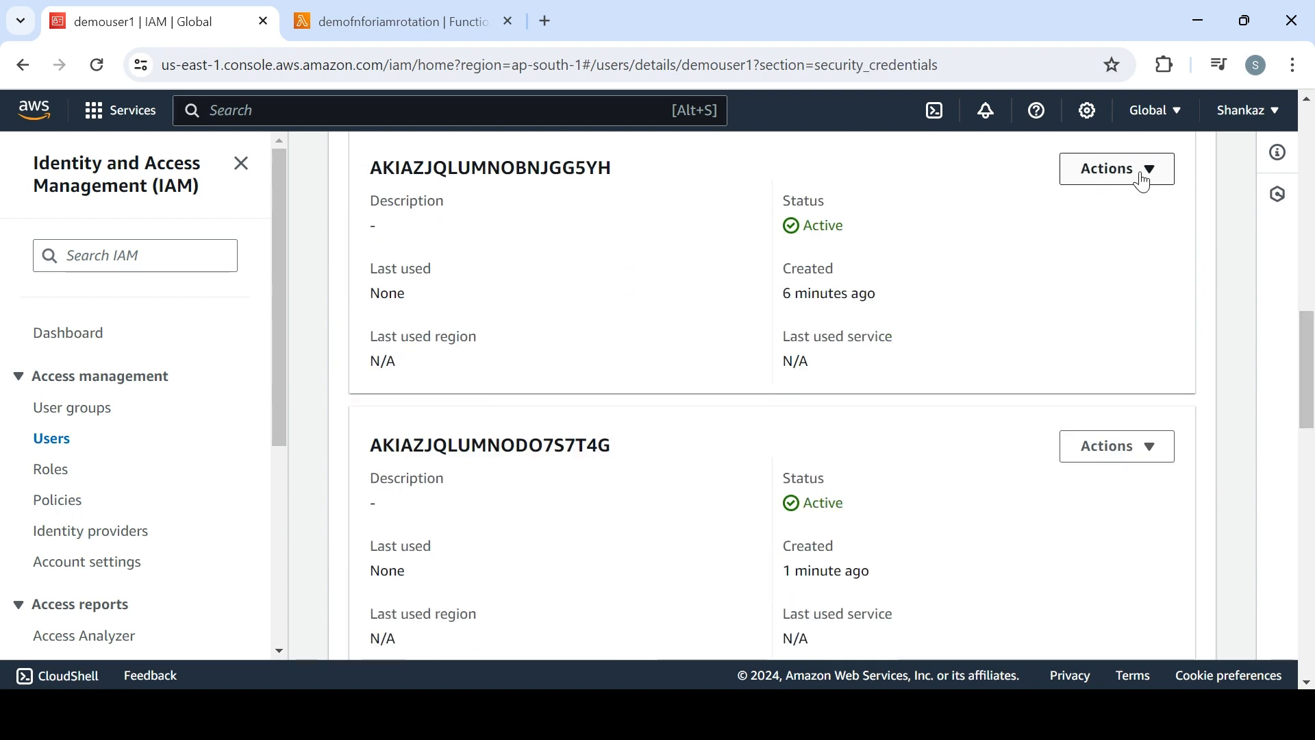
{"action": "left_click", "coordinate": [1137, 172]}
{"action": "left_click", "coordinate": [1117, 233]}
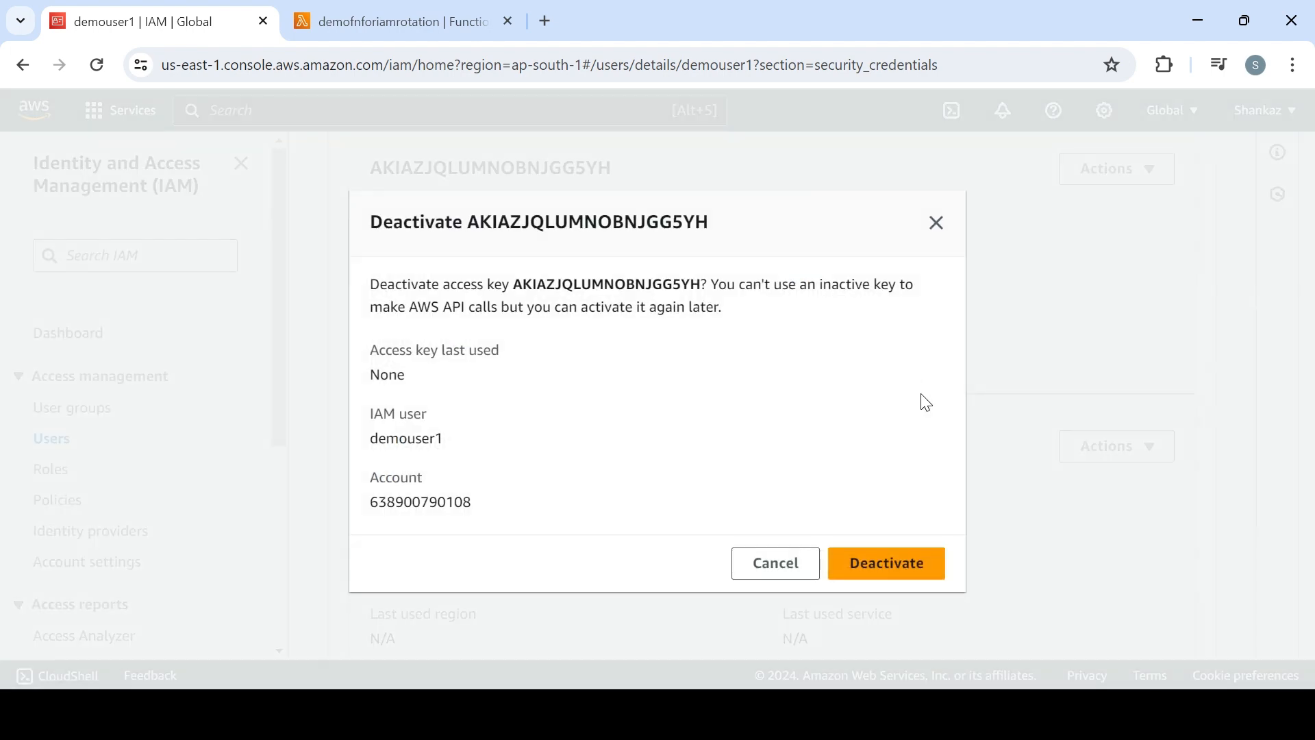
{"action": "left_click", "coordinate": [895, 563]}
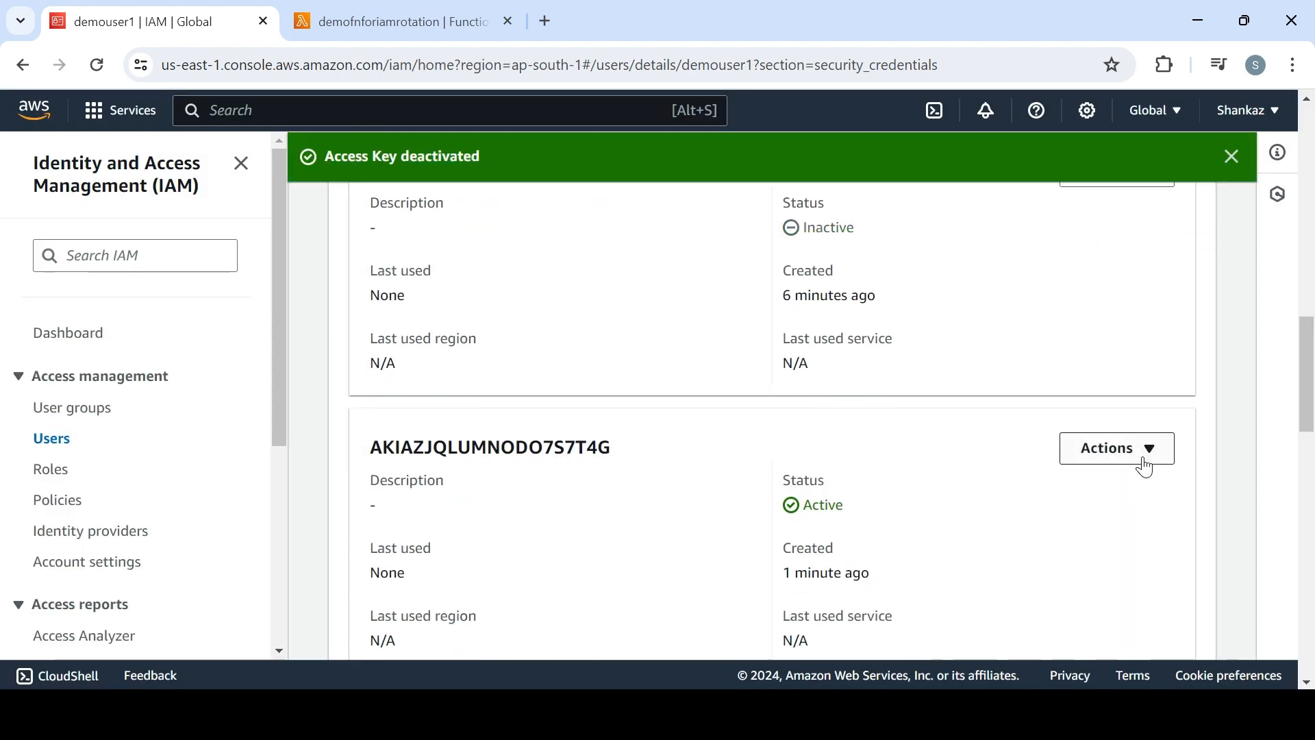
{"action": "left_click", "coordinate": [1145, 468]}
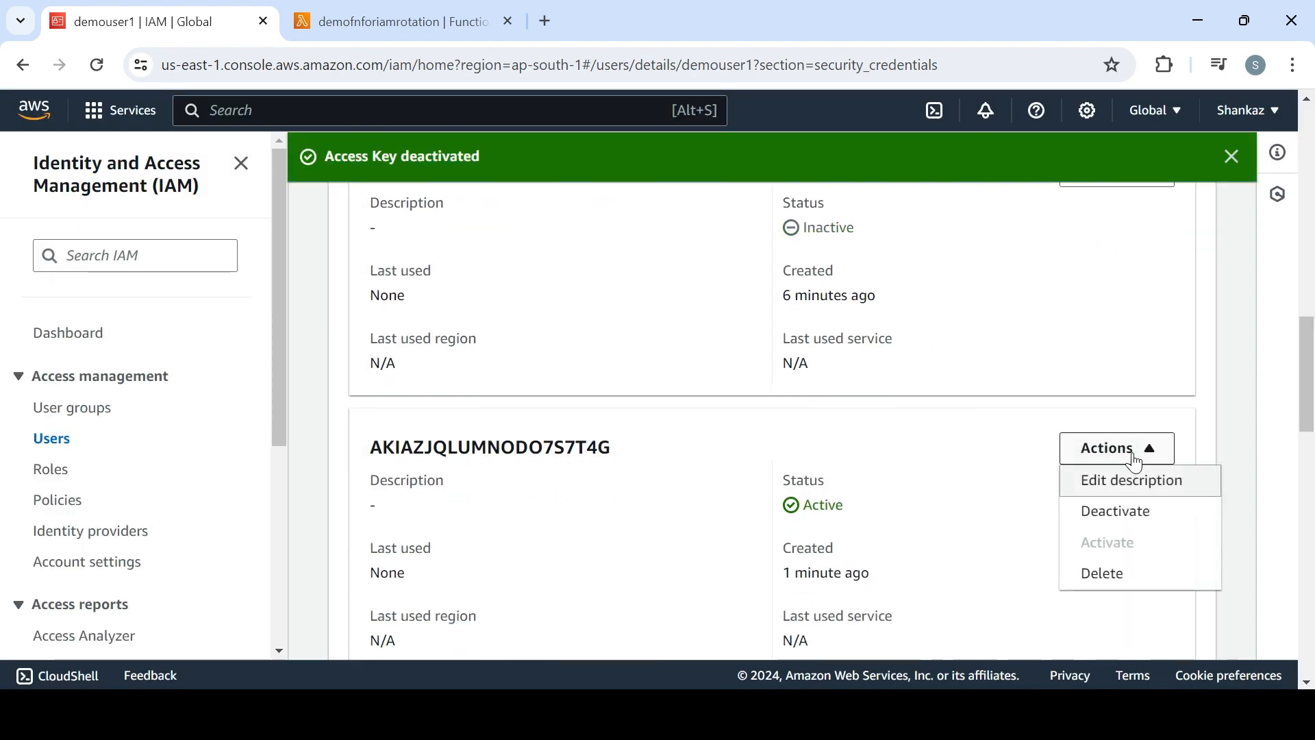
{"action": "left_click", "coordinate": [1108, 513]}
{"action": "left_click", "coordinate": [897, 565]}
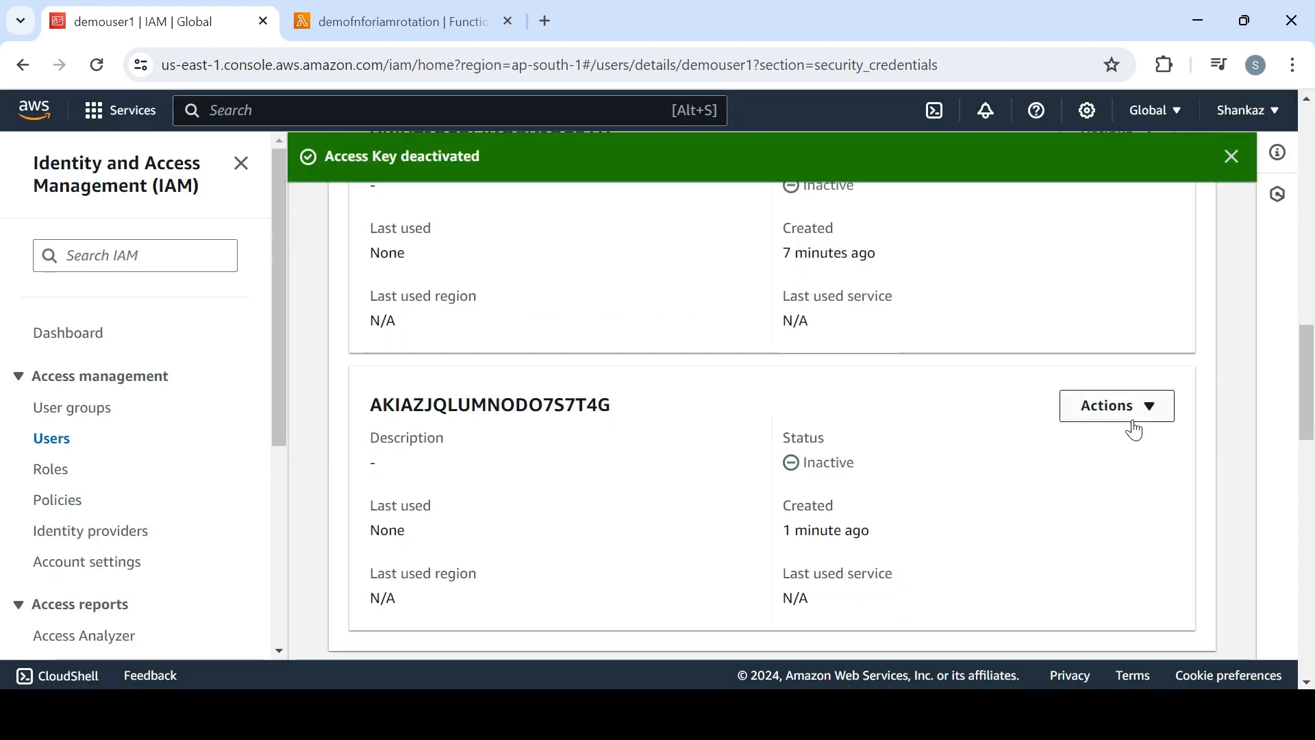
Delete demouser1's second, more recently created access key, pasting its access key ID to confirm the deletion
{"action": "left_click", "coordinate": [1124, 404]}
{"action": "left_click", "coordinate": [1111, 546]}
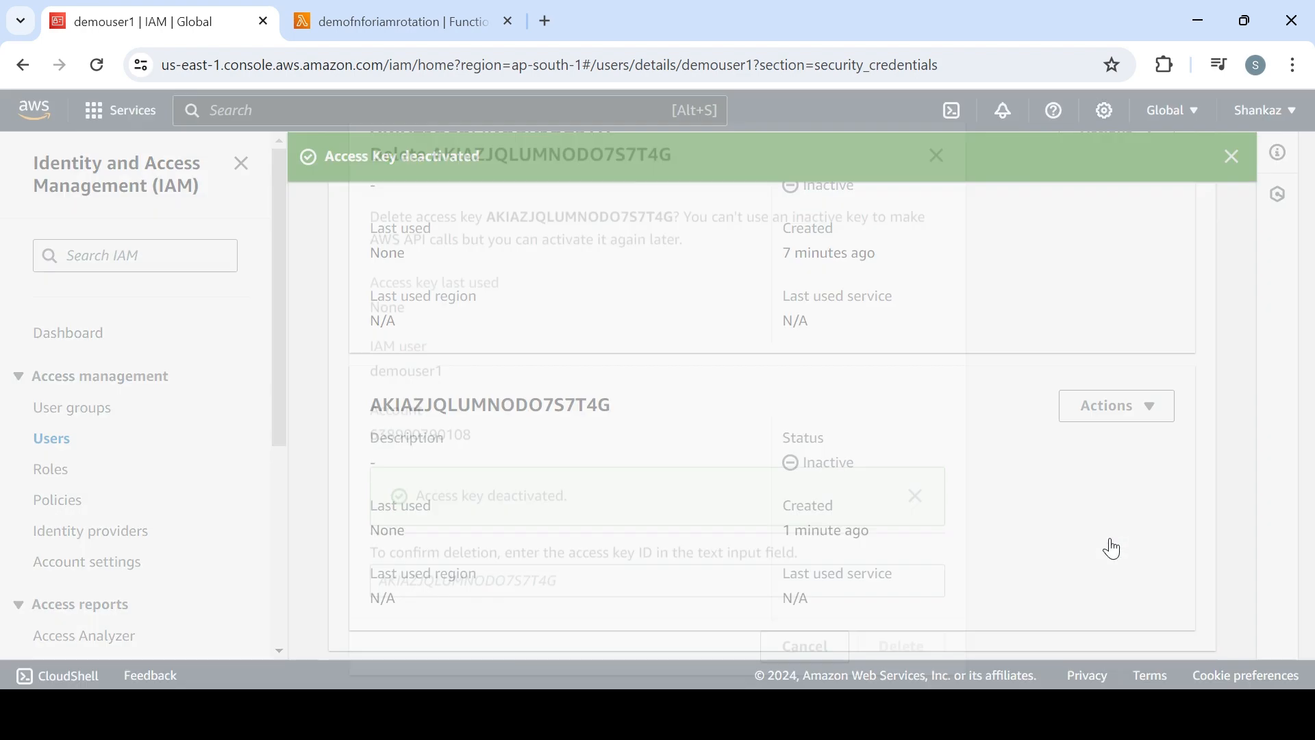
{"action": "double_click", "coordinate": [563, 206]}
{"action": "key", "text": "ctrl+c"}
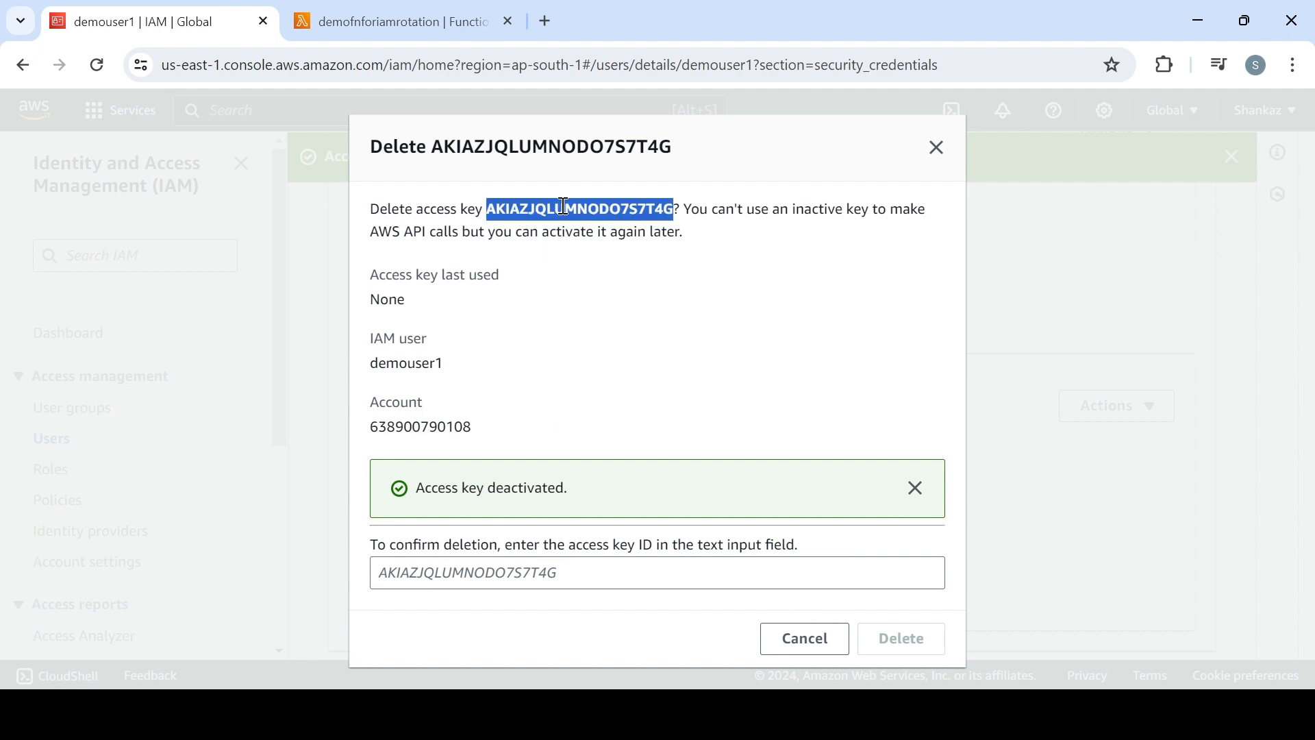
{"action": "left_click", "coordinate": [732, 570]}
{"action": "key", "text": "ctrl+v"}
{"action": "left_click", "coordinate": [939, 642]}
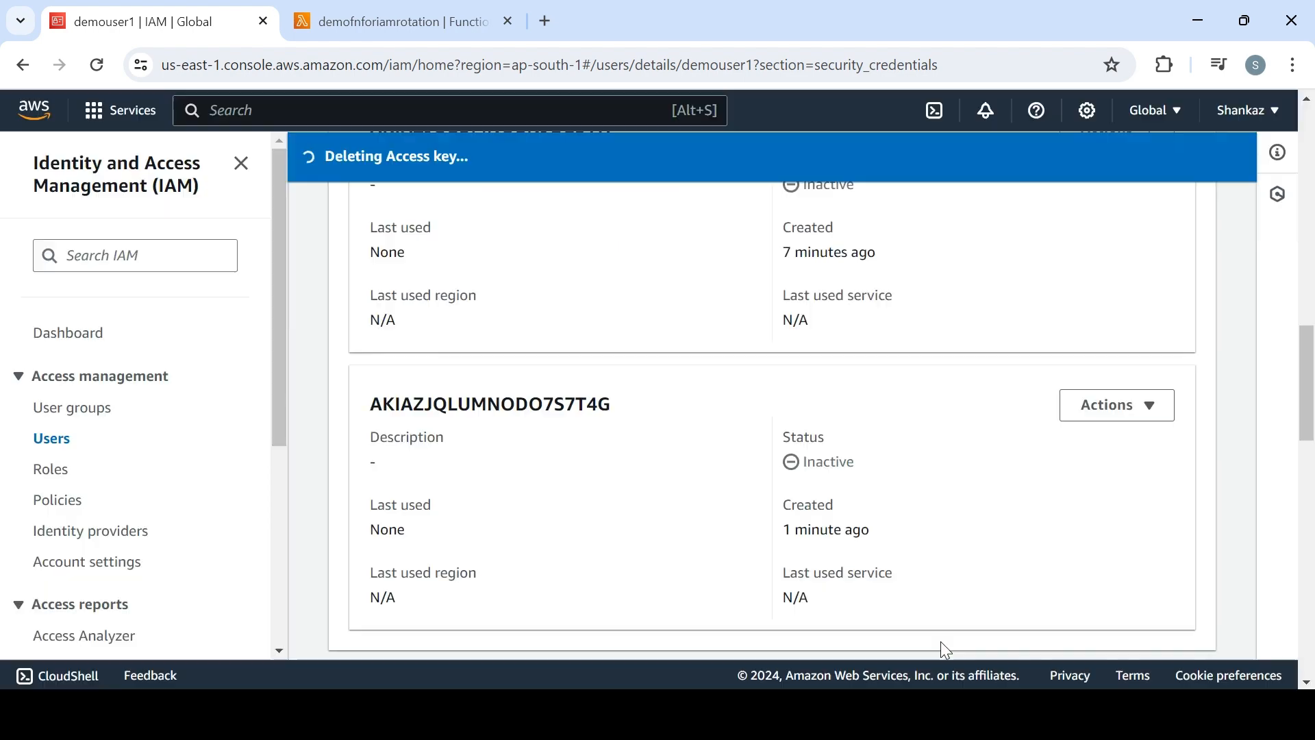
Delete demouser1's remaining inactive access key, confirming with its access key ID, and return to the users list
{"action": "left_click_drag", "start_coordinate": [1310, 450], "coordinate": [1309, 668]}
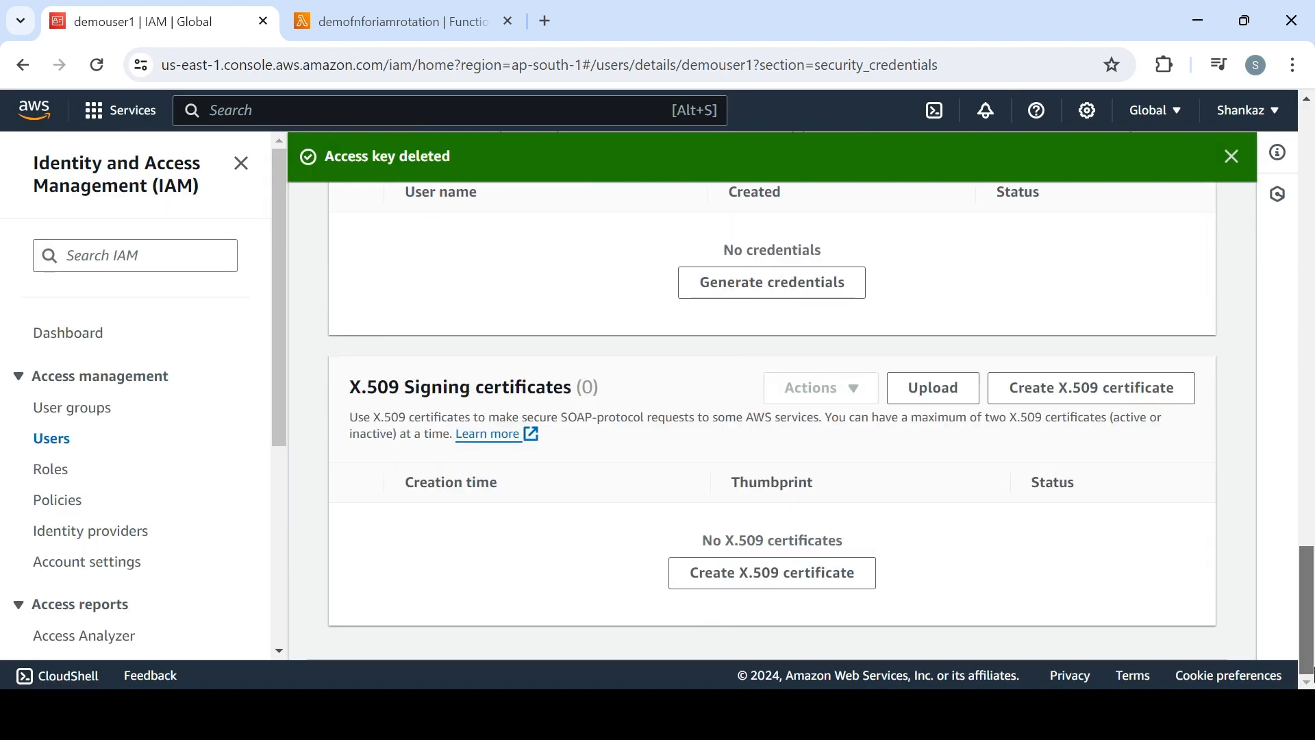
{"action": "scroll", "coordinate": [1206, 453], "scroll_direction": "up", "scroll_amount": 15}
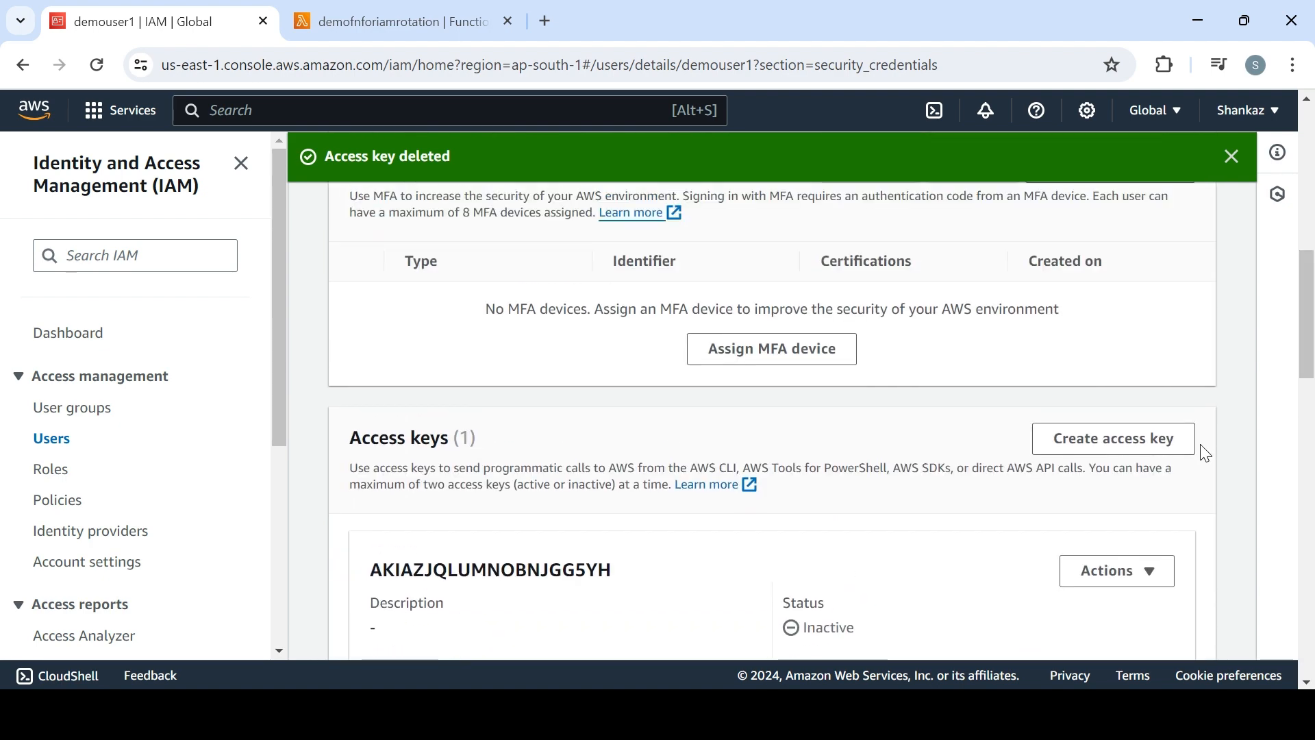
{"action": "left_click", "coordinate": [1128, 574]}
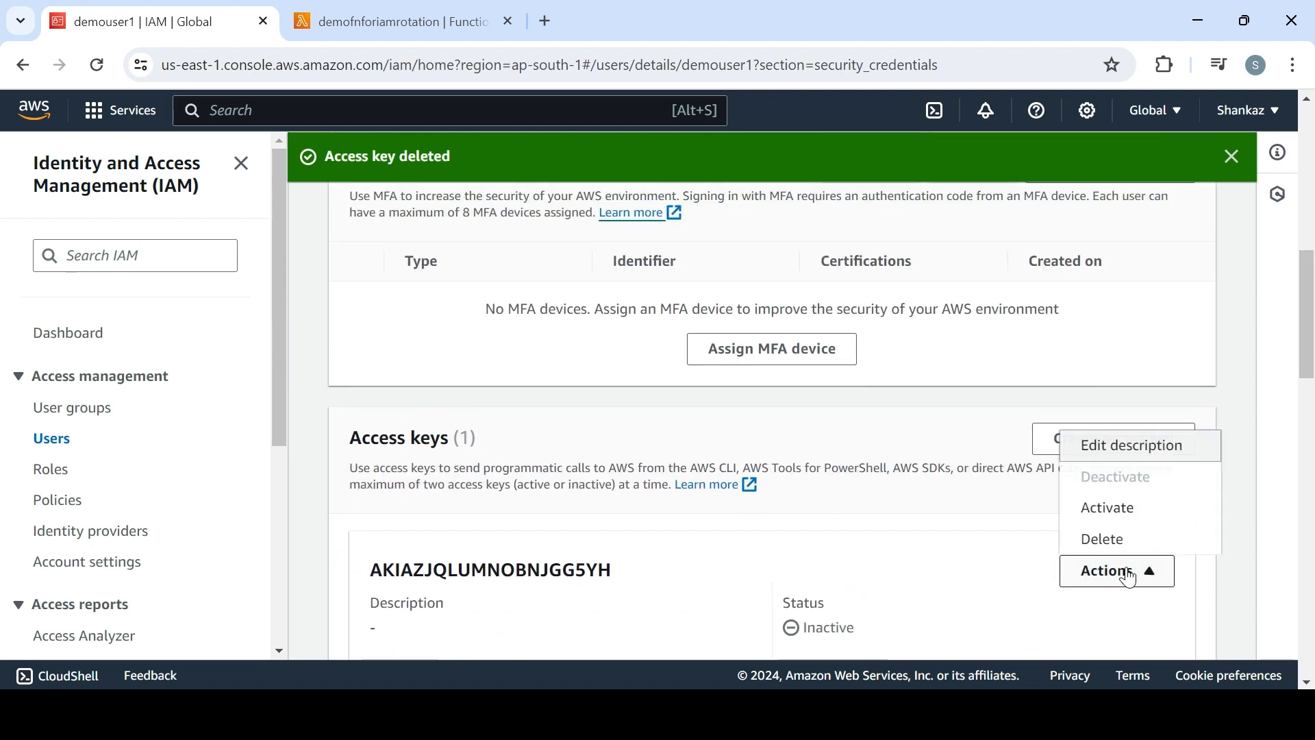
{"action": "left_click", "coordinate": [1103, 541]}
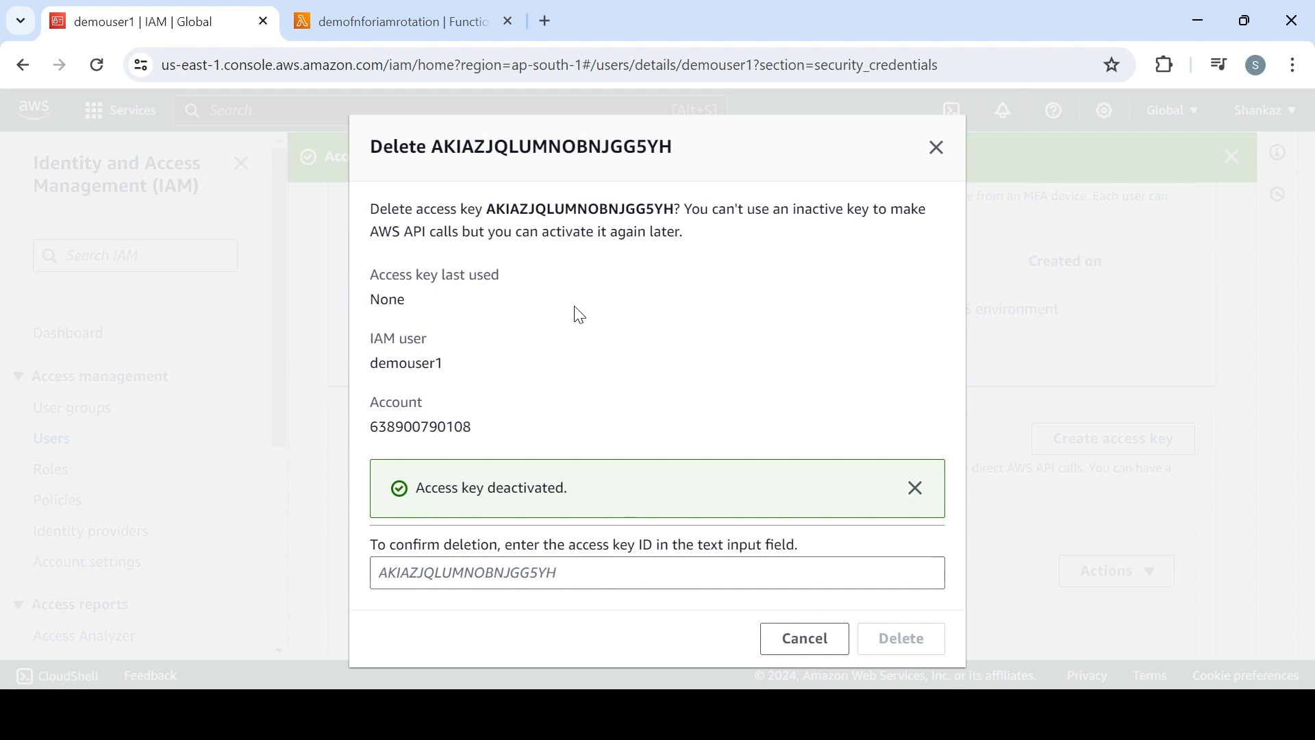
{"action": "double_click", "coordinate": [642, 209]}
{"action": "key", "text": "ctrl+c"}
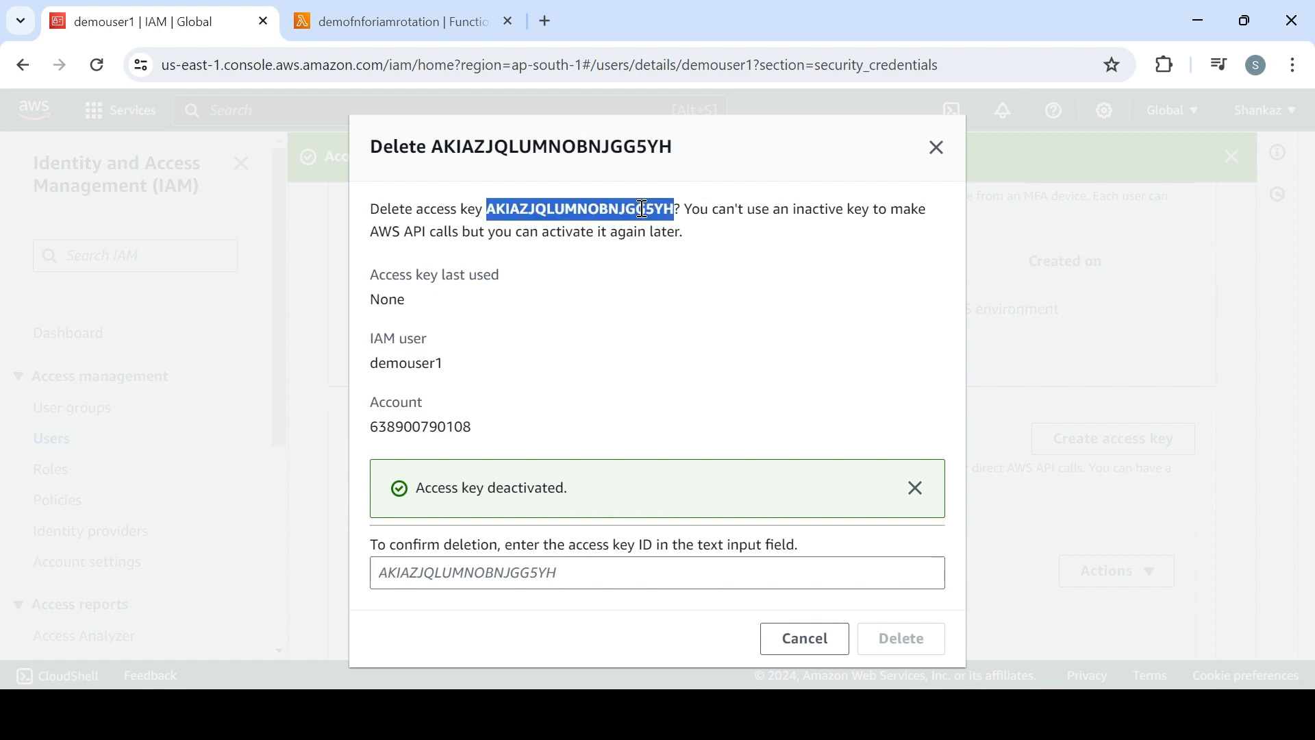
{"action": "left_click", "coordinate": [558, 581]}
{"action": "key", "text": "ctrl+v"}
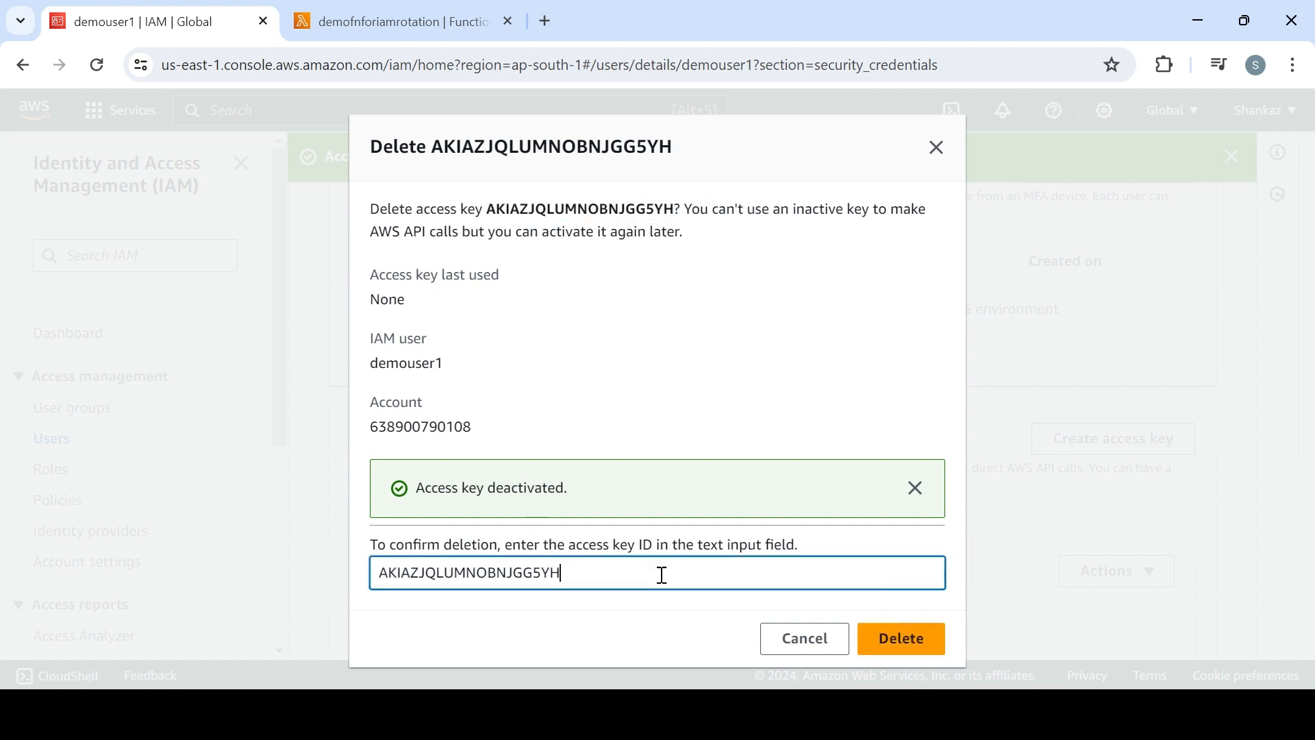
{"action": "left_click", "coordinate": [901, 638]}
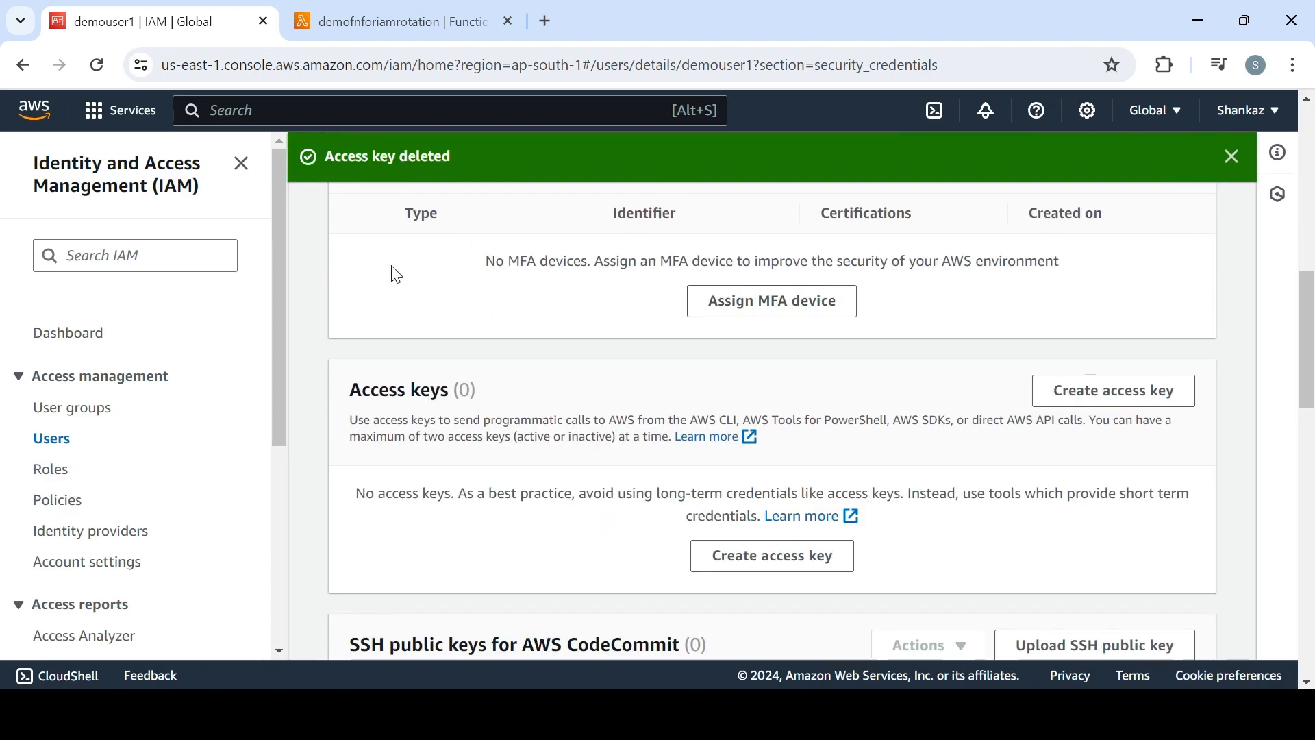
{"action": "left_click", "coordinate": [63, 442]}
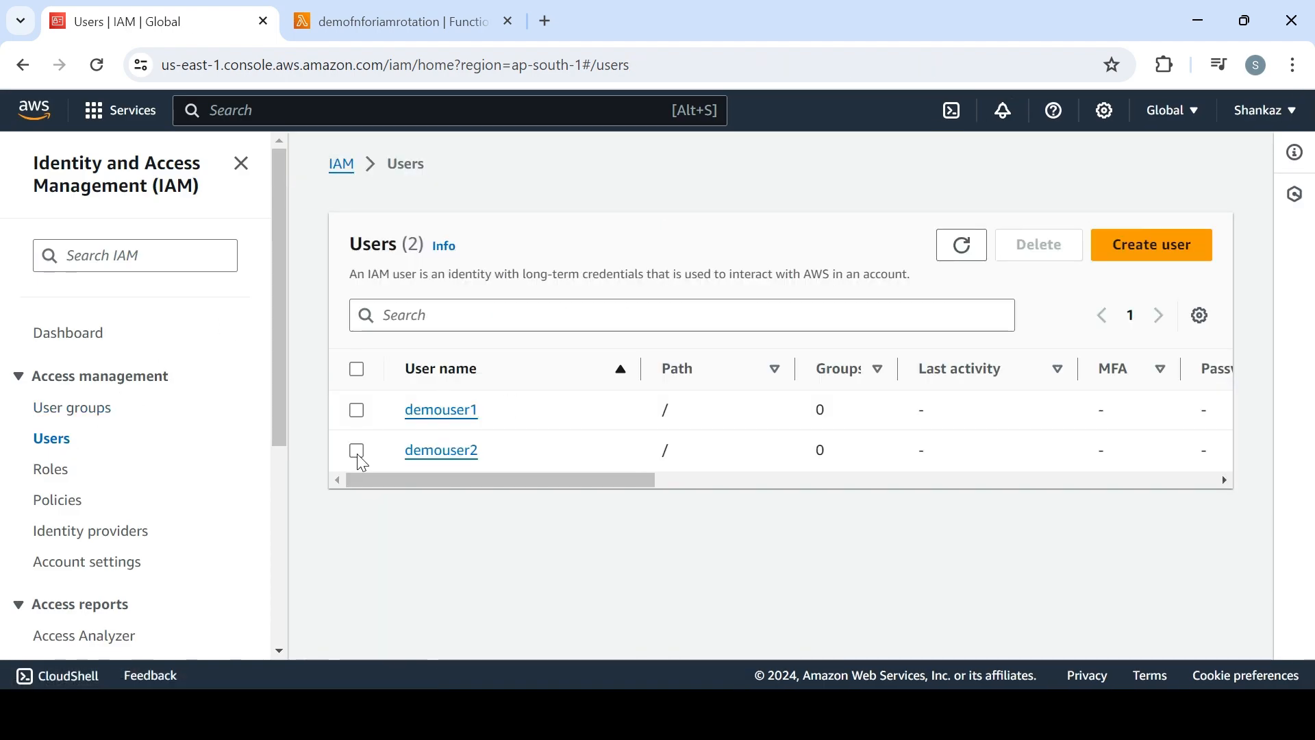
{"action": "left_click", "coordinate": [356, 451]}
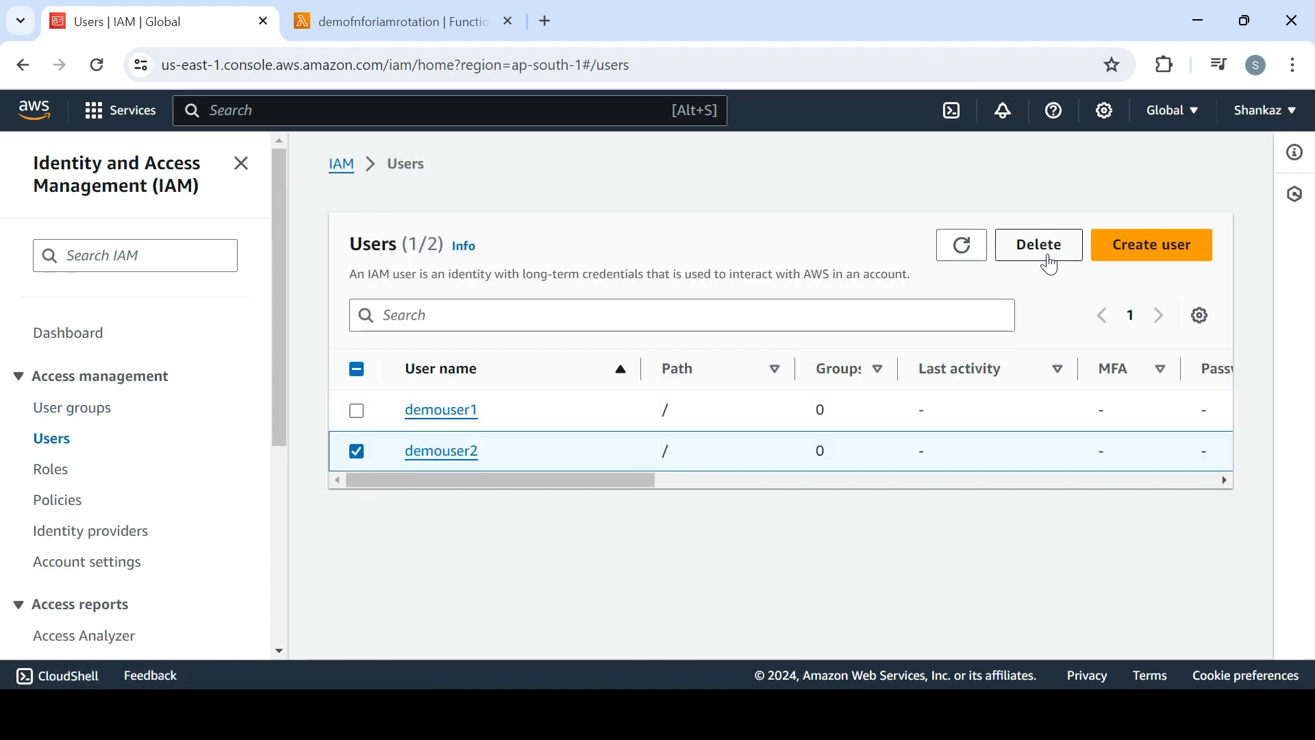
{"action": "left_click", "coordinate": [1046, 258]}
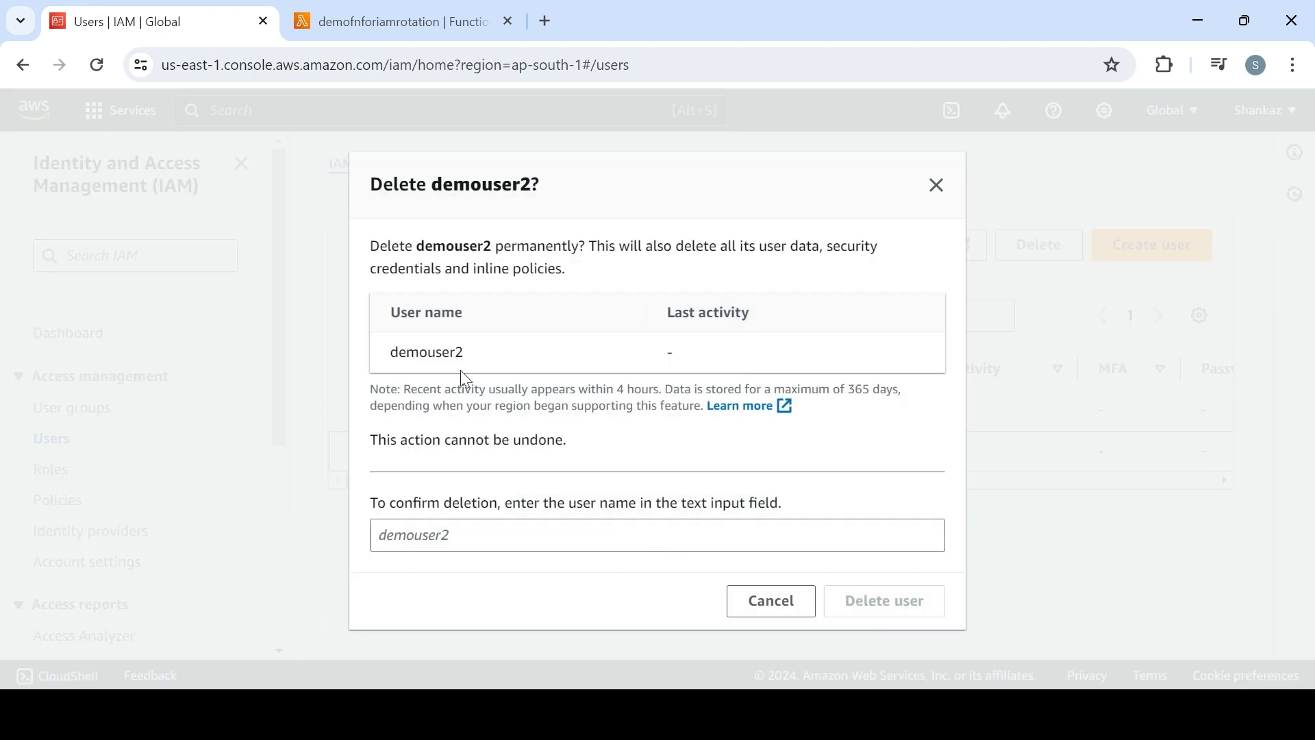
{"action": "double_click", "coordinate": [454, 355]}
{"action": "key", "text": "ctrl+c"}
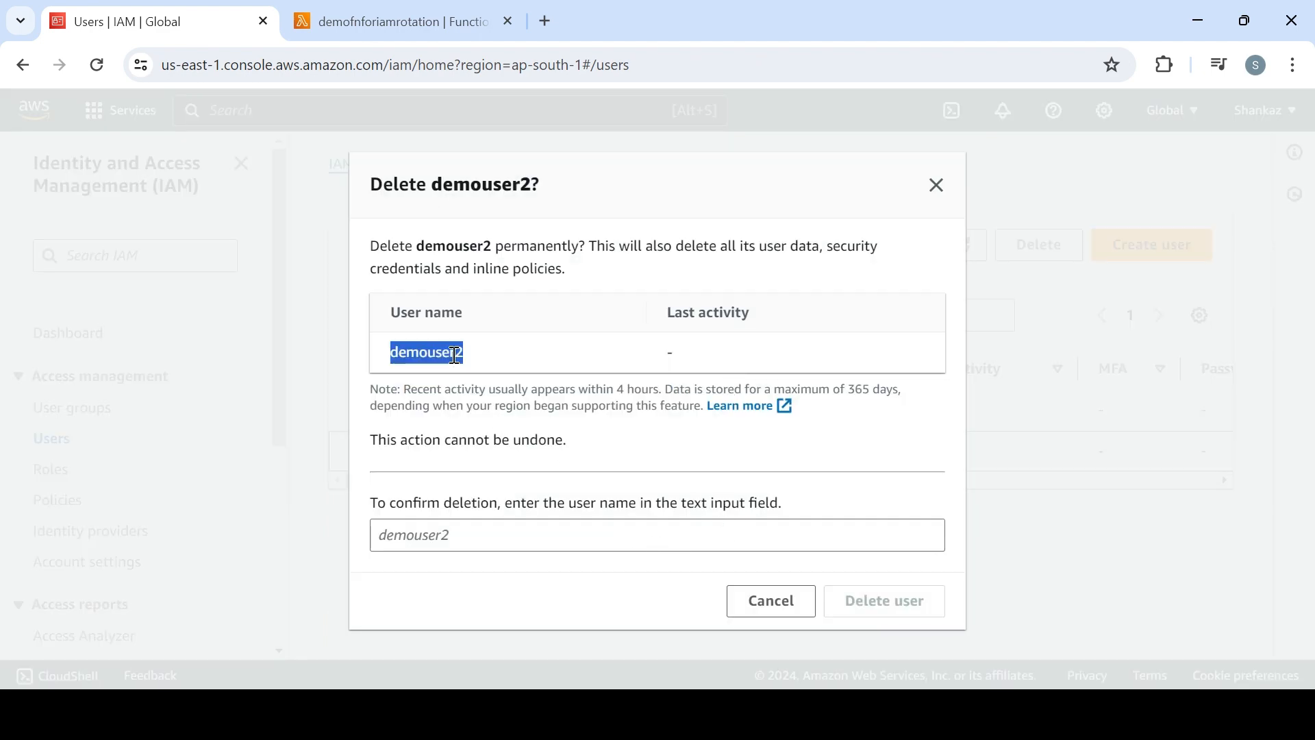
{"action": "left_click", "coordinate": [472, 539]}
{"action": "key", "text": "ctrl+v"}
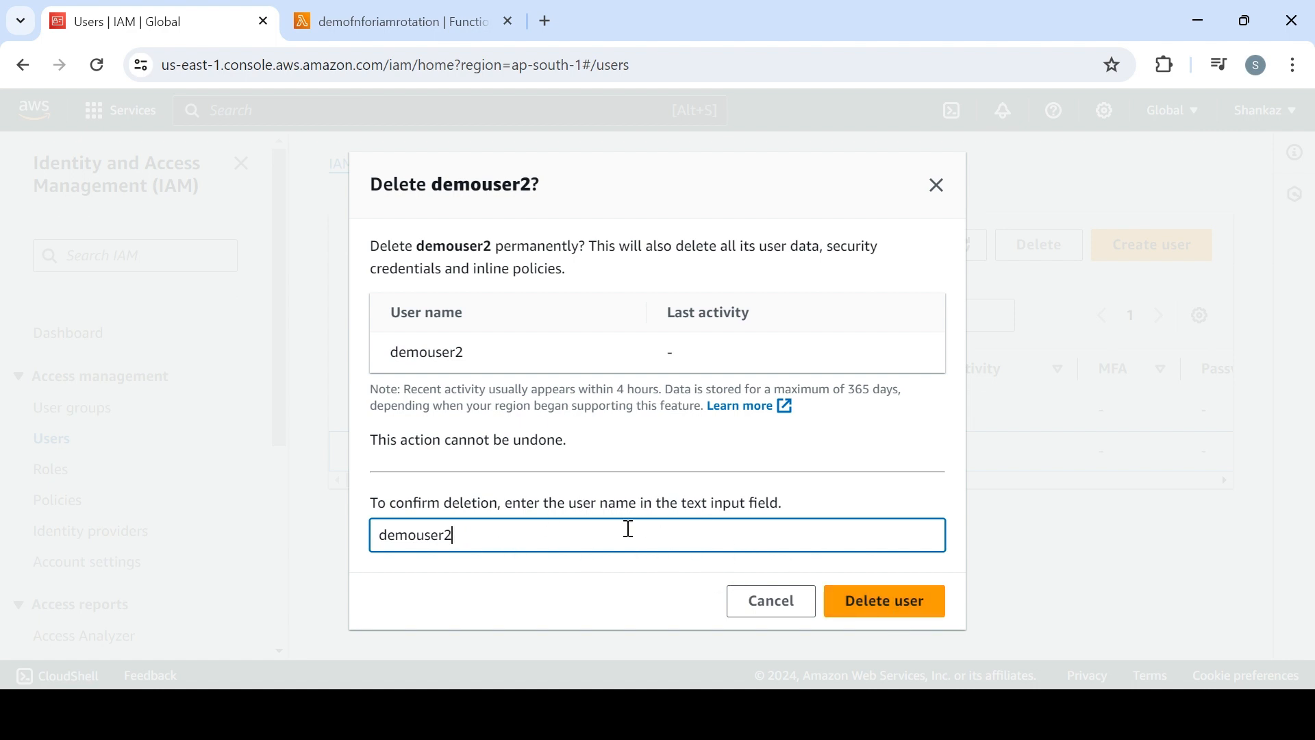
{"action": "left_click_drag", "start_coordinate": [585, 538], "coordinate": [803, 562]}
{"action": "left_click", "coordinate": [773, 603]}
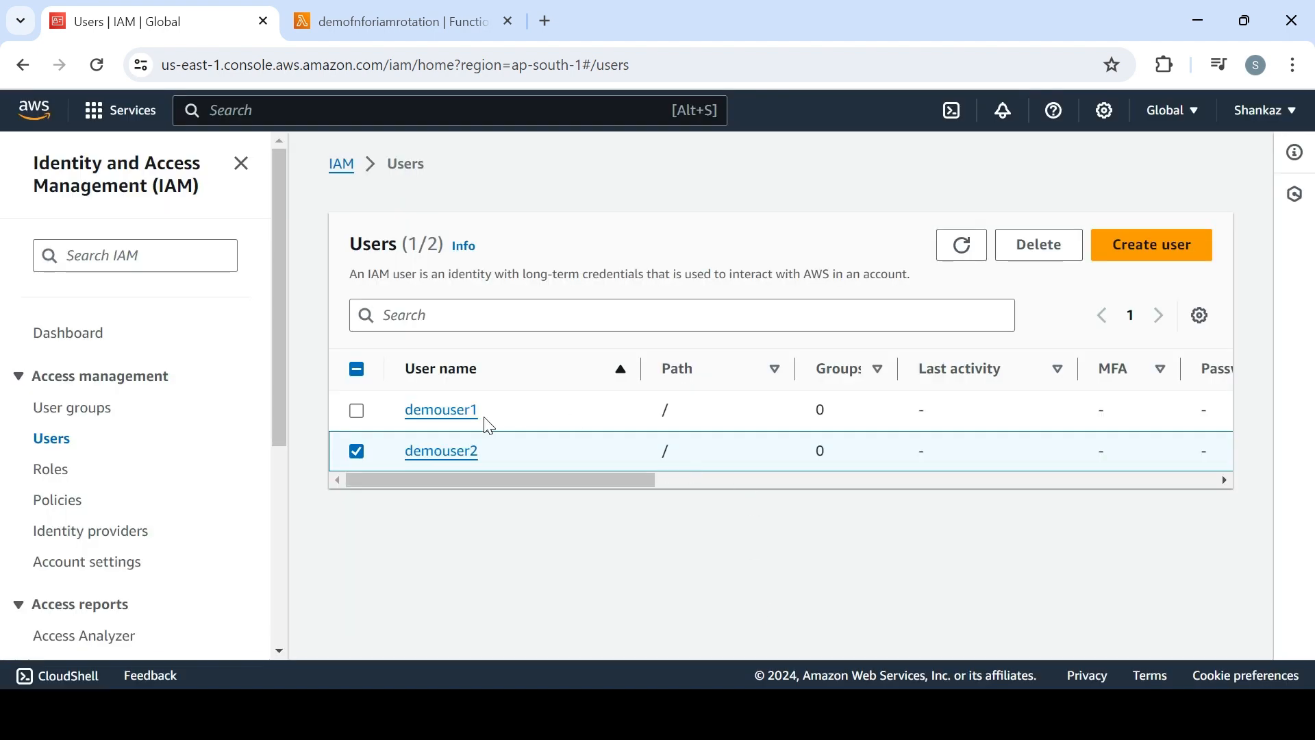
Open demouser2's security credentials and deactivate the older of its two access keys
{"action": "left_click", "coordinate": [457, 457]}
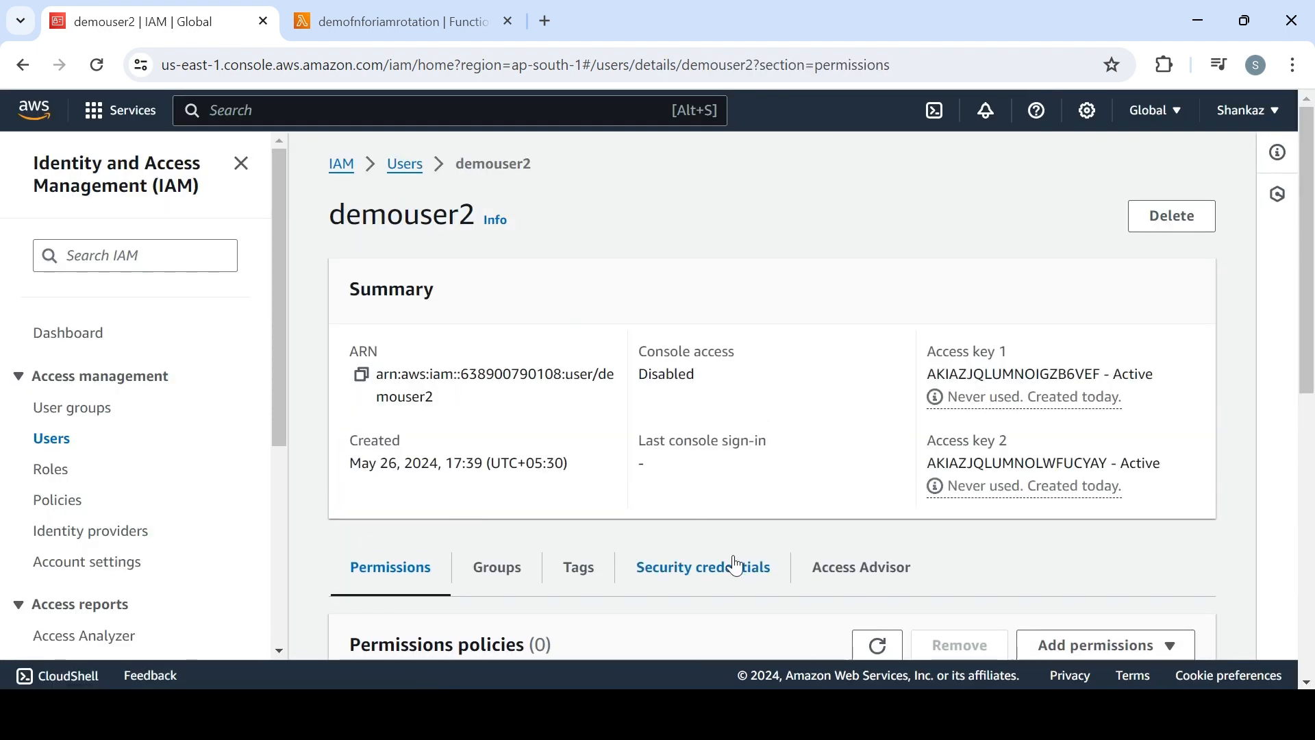
{"action": "left_click", "coordinate": [739, 565]}
{"action": "scroll", "coordinate": [1154, 226], "scroll_direction": "down", "scroll_amount": 15}
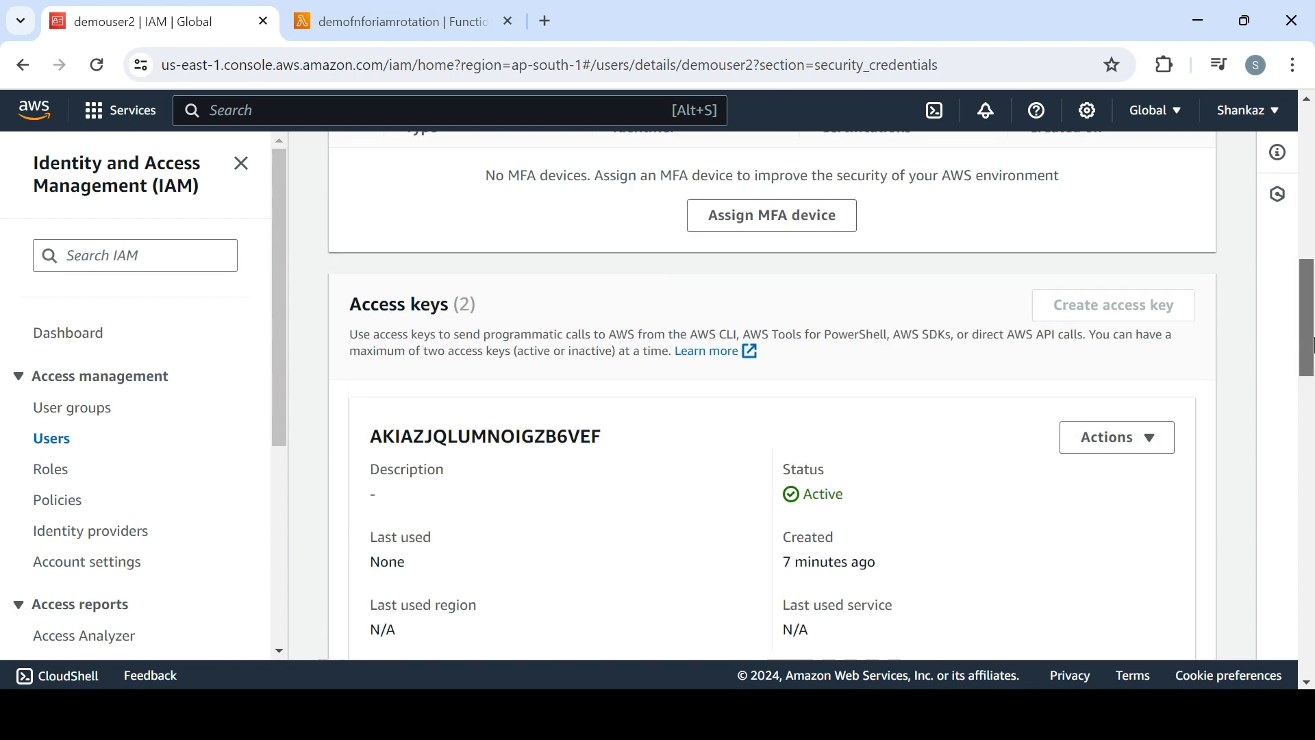
{"action": "left_click", "coordinate": [1130, 199]}
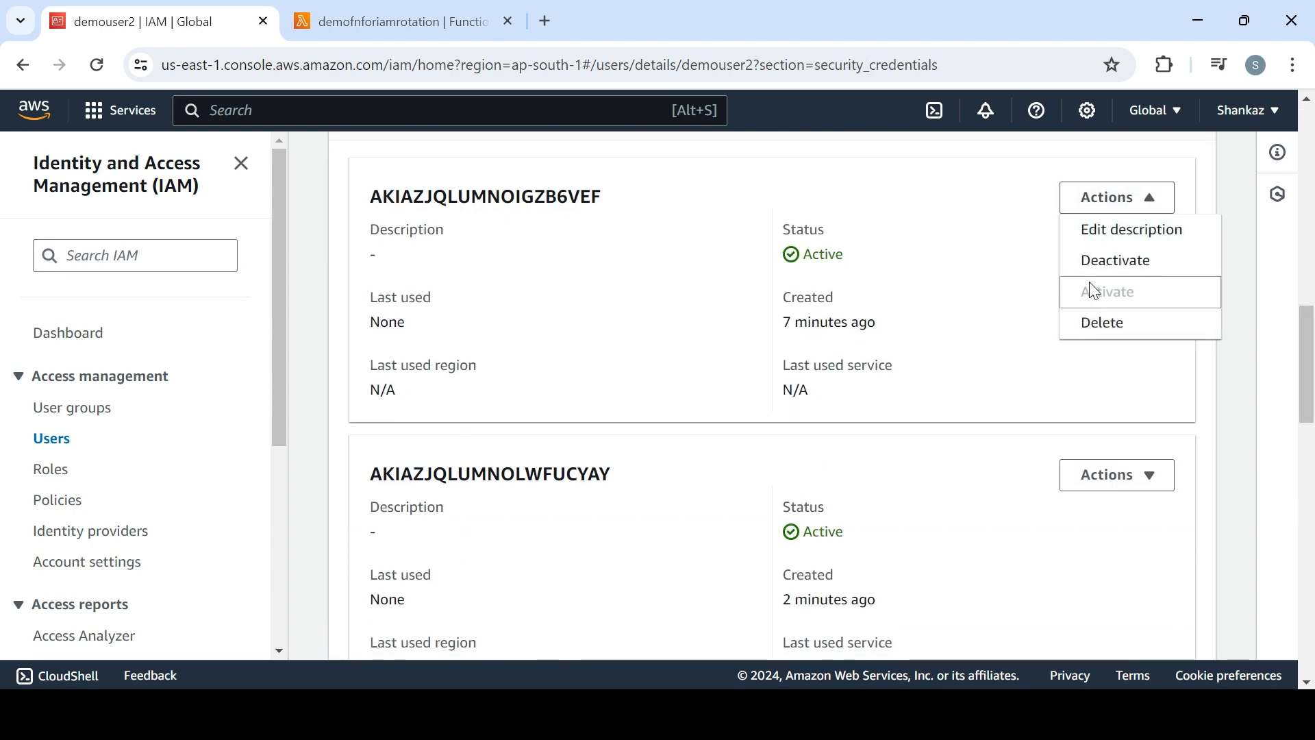
{"action": "left_click", "coordinate": [1099, 263]}
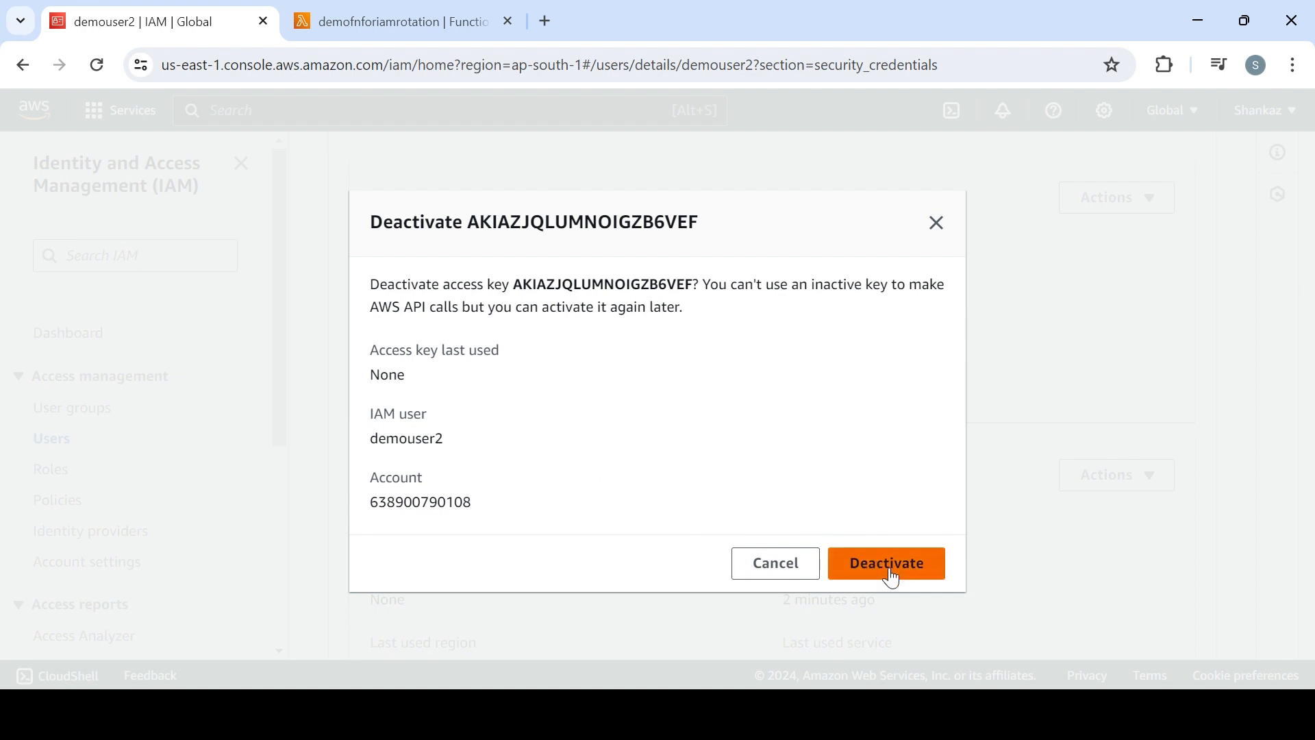
{"action": "left_click", "coordinate": [889, 574]}
Delete demouser2's deactivated access key, pasting its access key ID to confirm the deletion
{"action": "left_click", "coordinate": [1117, 210]}
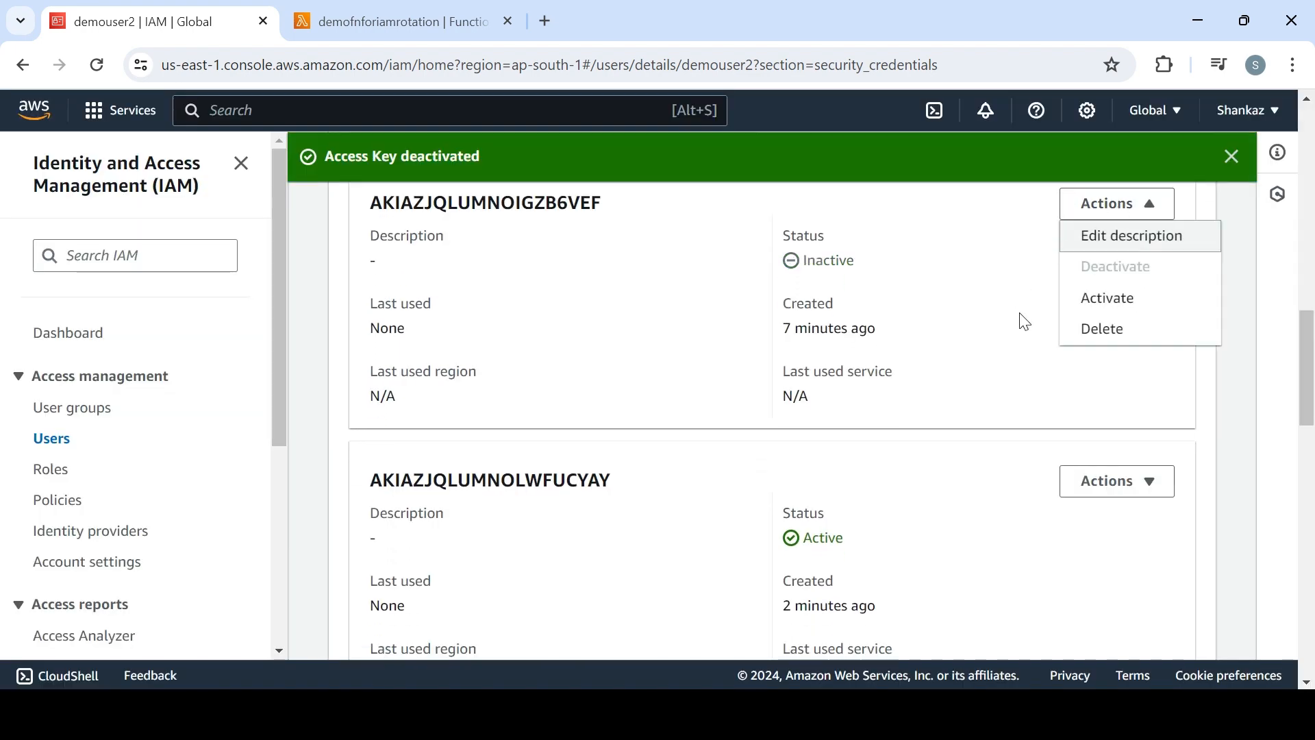
{"action": "left_click", "coordinate": [1091, 329]}
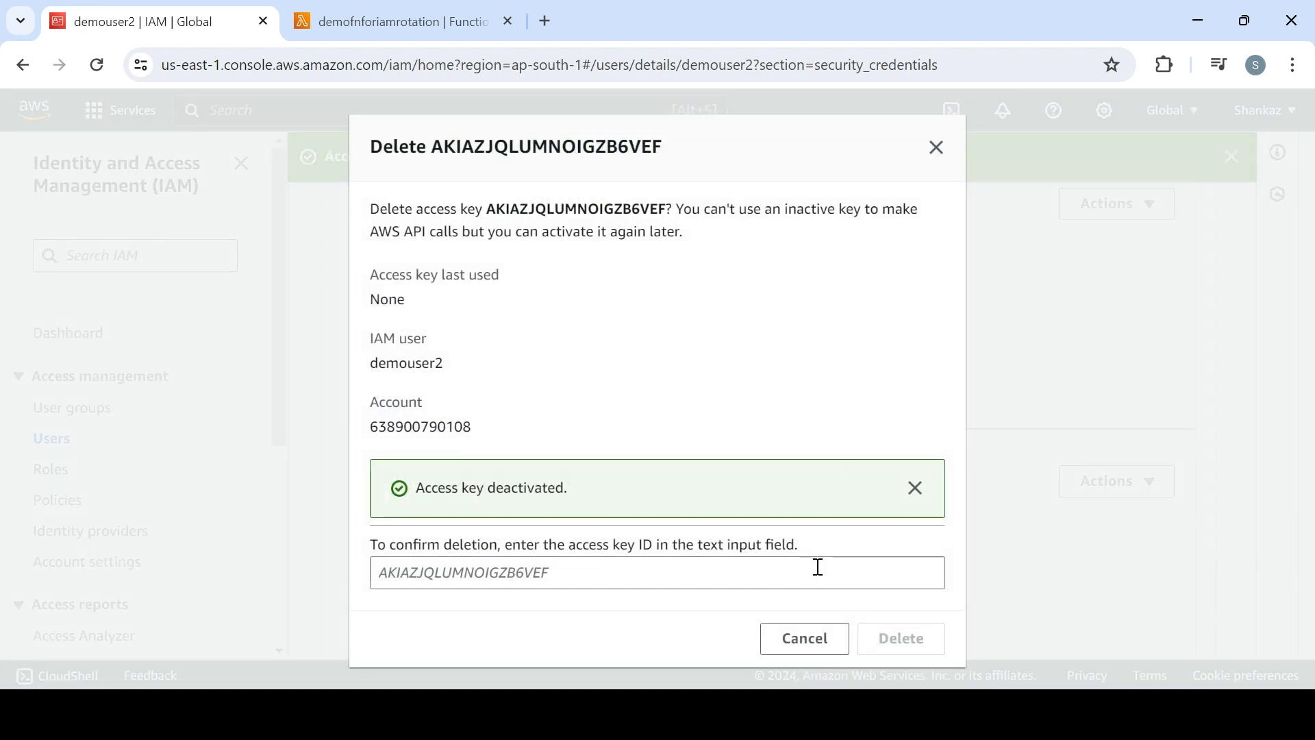
{"action": "double_click", "coordinate": [584, 211]}
{"action": "key", "text": "ctrl+c"}
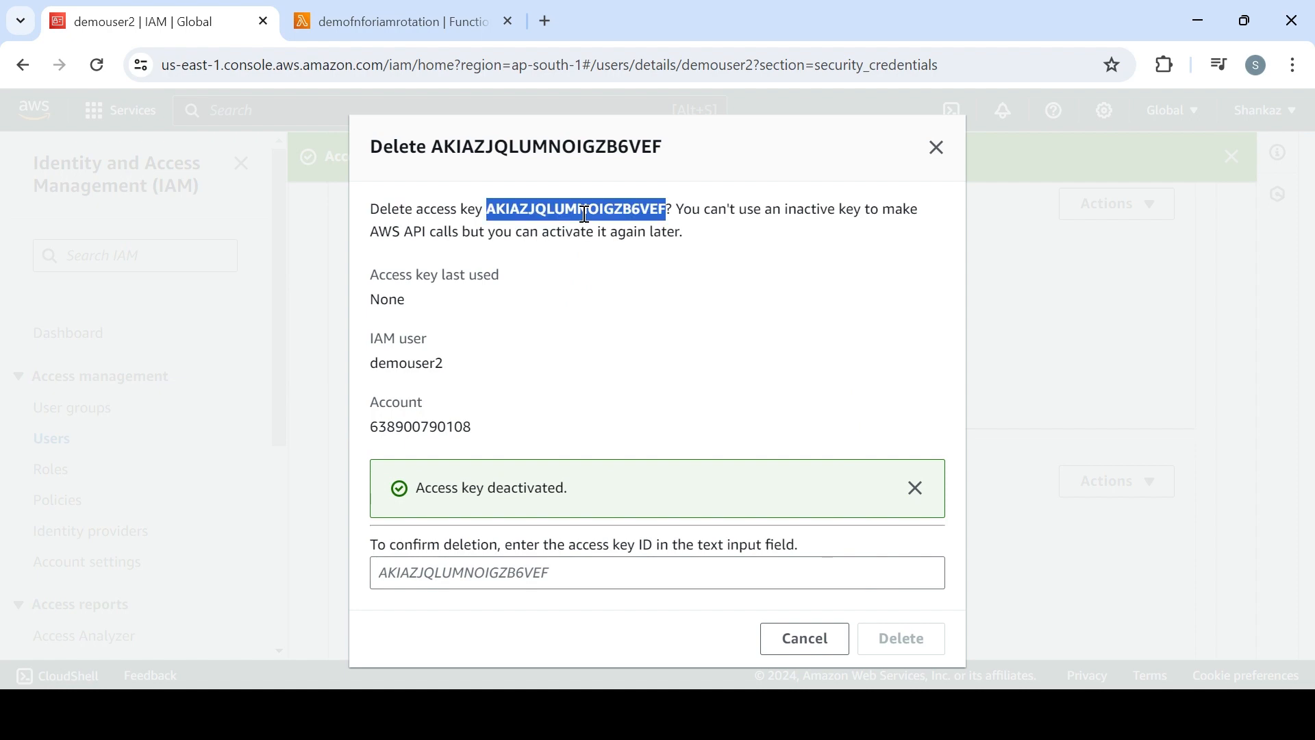
{"action": "left_click", "coordinate": [569, 573]}
{"action": "key", "text": "ctrl+v"}
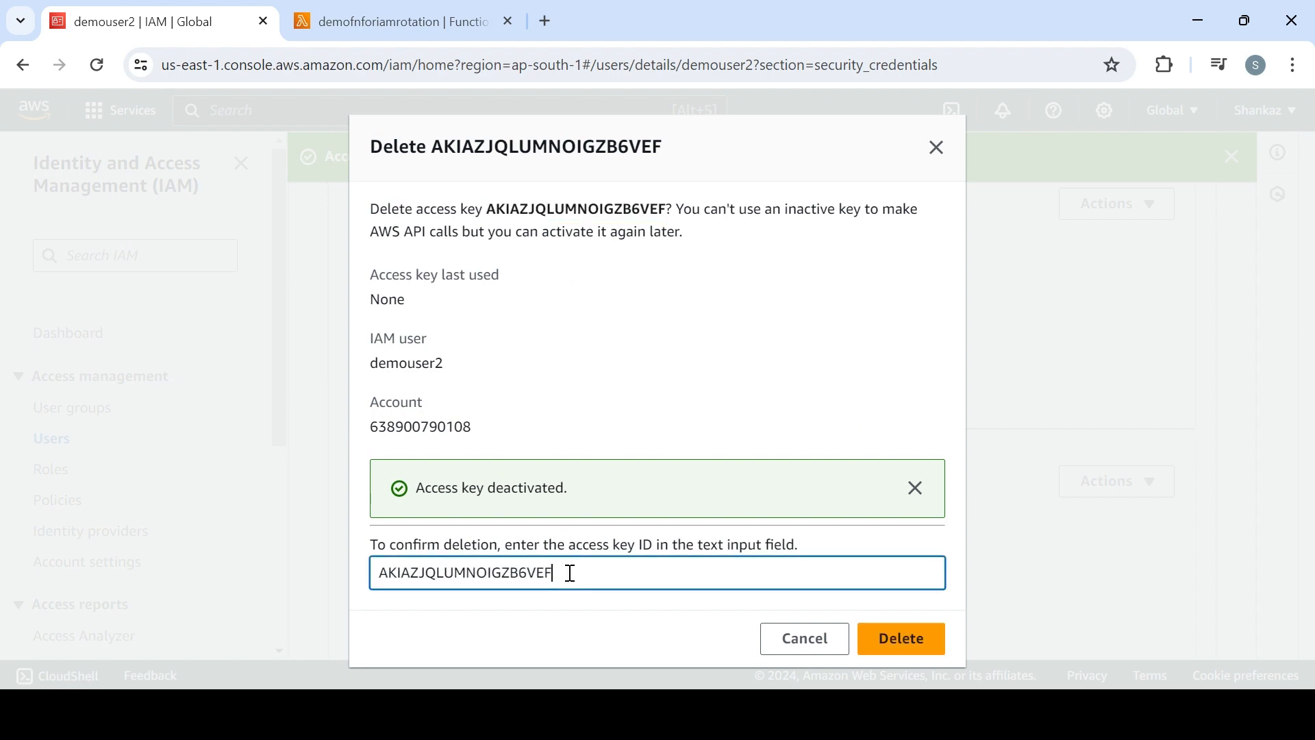
{"action": "left_click", "coordinate": [904, 638]}
Deactivate demouser2's remaining active access key
{"action": "scroll", "coordinate": [1090, 486], "scroll_direction": "down", "scroll_amount": 3}
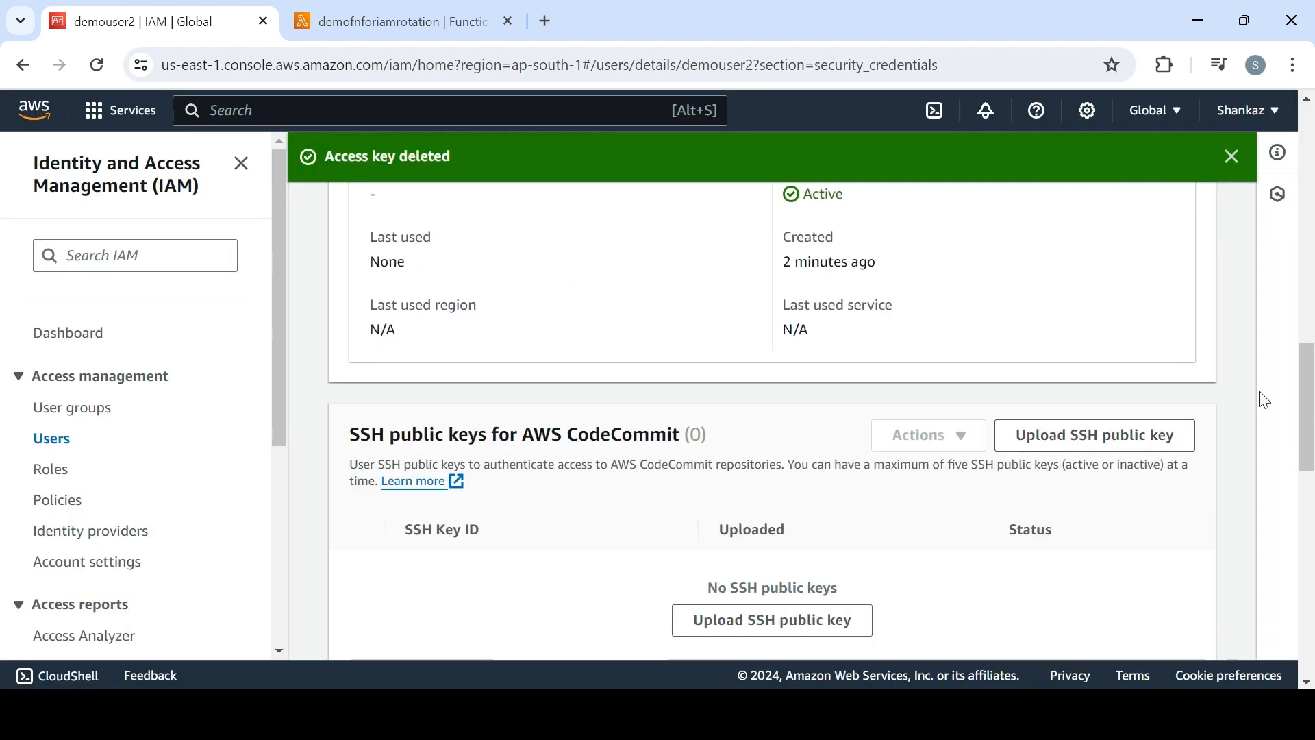
{"action": "left_click_drag", "start_coordinate": [1309, 347], "coordinate": [1310, 318]}
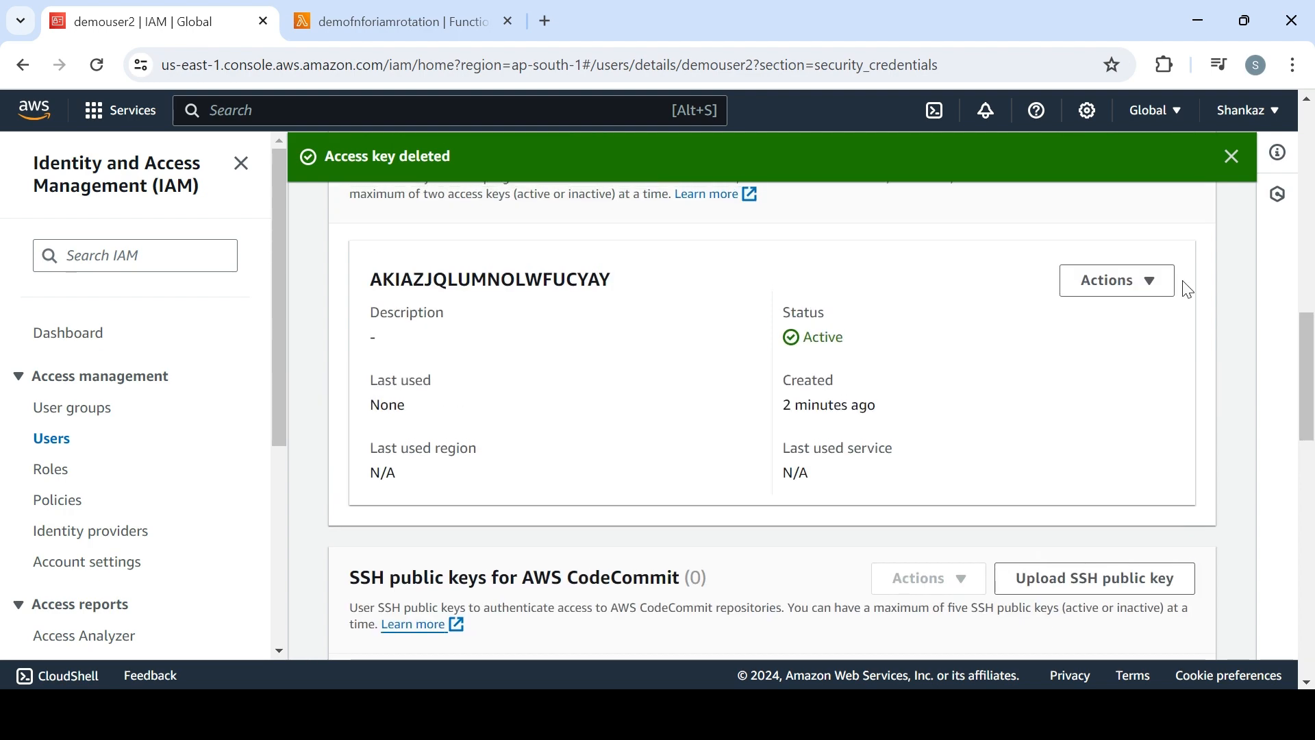
{"action": "left_click", "coordinate": [1141, 280]}
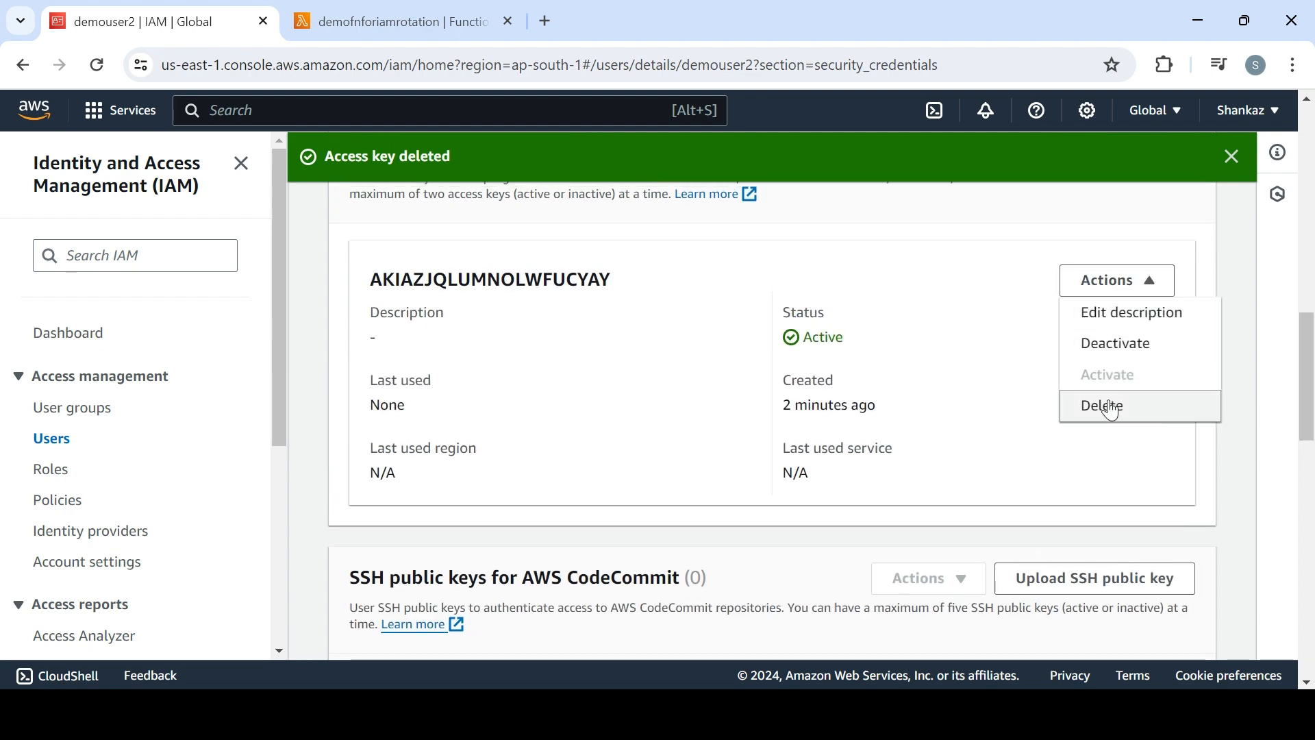
{"action": "left_click", "coordinate": [1099, 346]}
{"action": "left_click", "coordinate": [876, 567]}
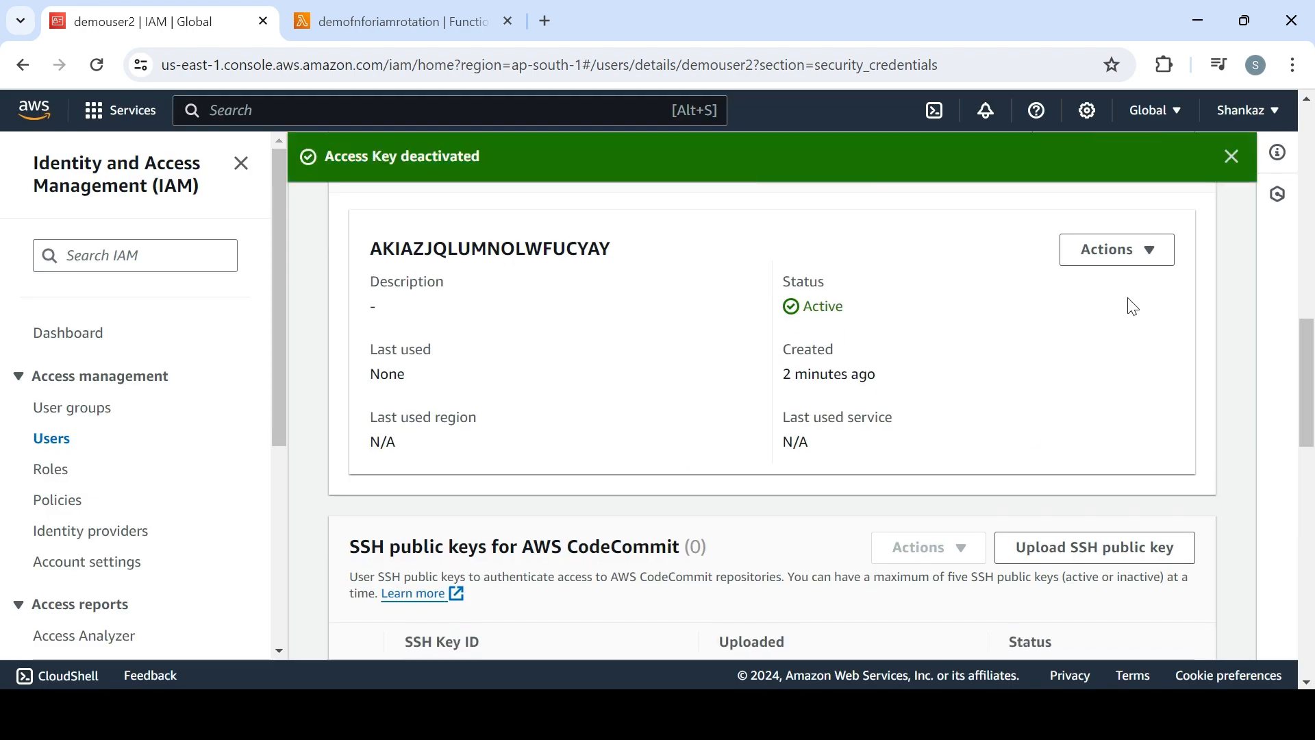
Delete demouser2's last access key, entering its access key ID as confirmation
{"action": "left_click", "coordinate": [1113, 246]}
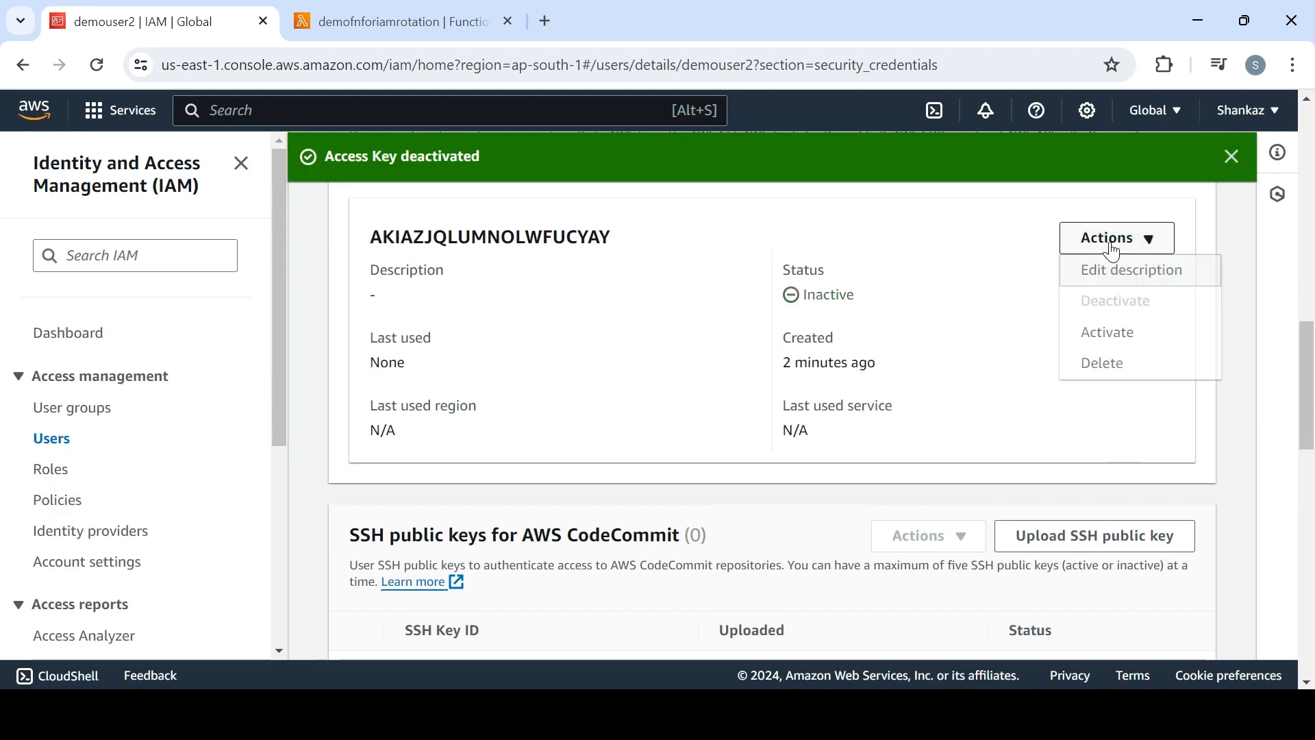
{"action": "left_click", "coordinate": [1104, 364]}
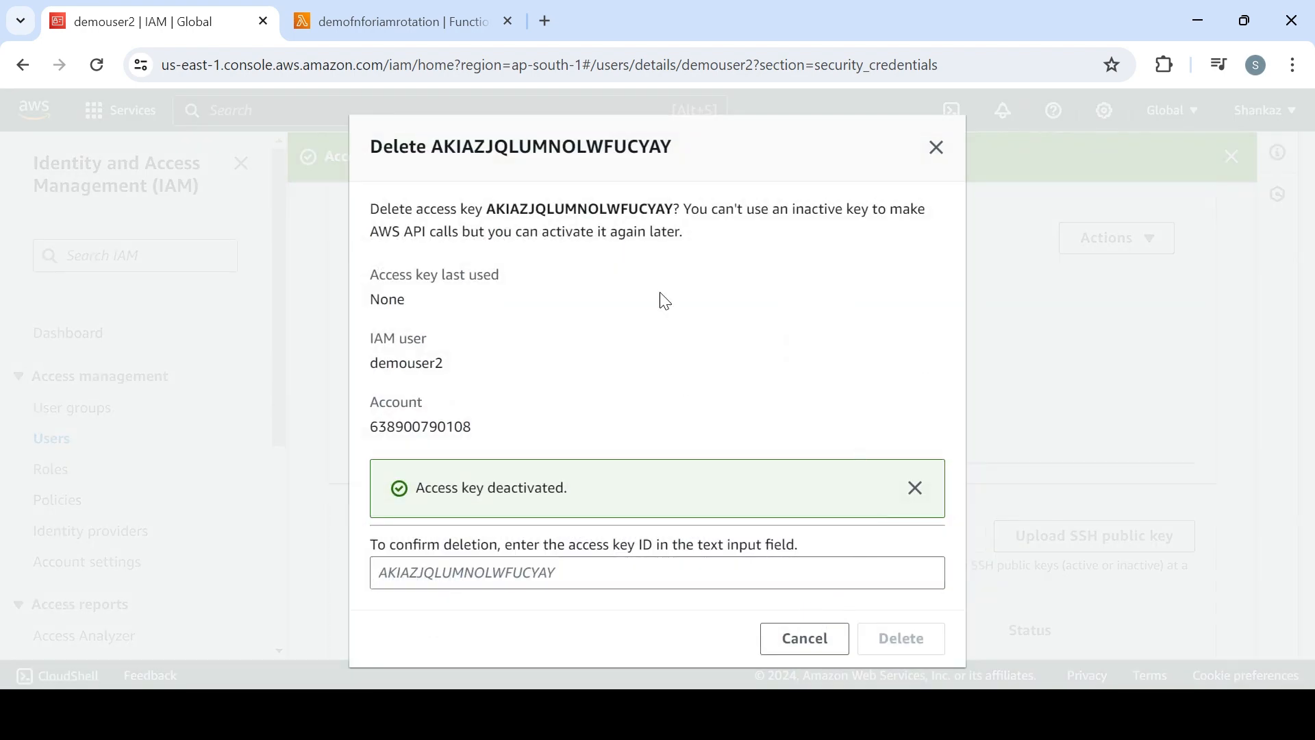
{"action": "double_click", "coordinate": [616, 209]}
{"action": "key", "text": "ctrl+c"}
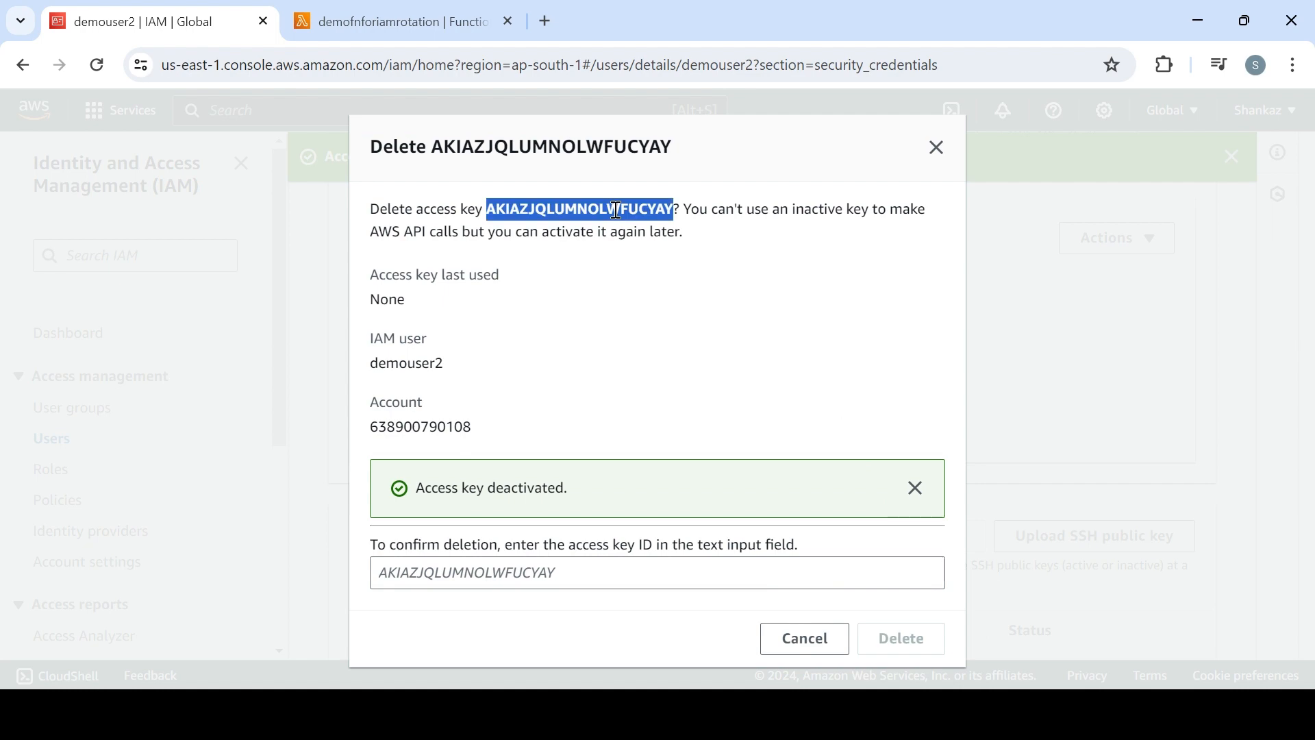
{"action": "left_click", "coordinate": [522, 570]}
{"action": "key", "text": "ctrl+v"}
{"action": "left_click", "coordinate": [894, 647]}
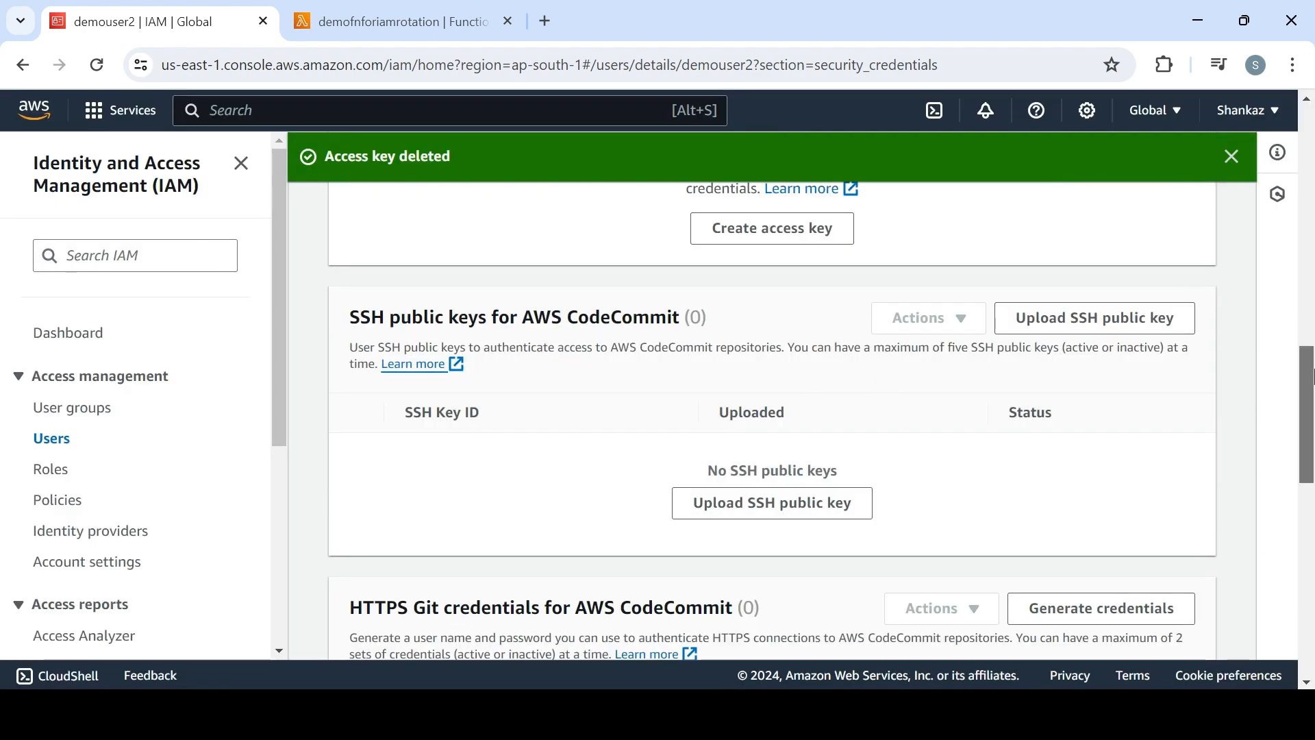
Create a new access key for demouser2 for the Command Line Interface (CLI) use case, finishing without a description tag or downloading the secret key
{"action": "scroll", "coordinate": [1164, 321], "scroll_direction": "up", "scroll_amount": 10}
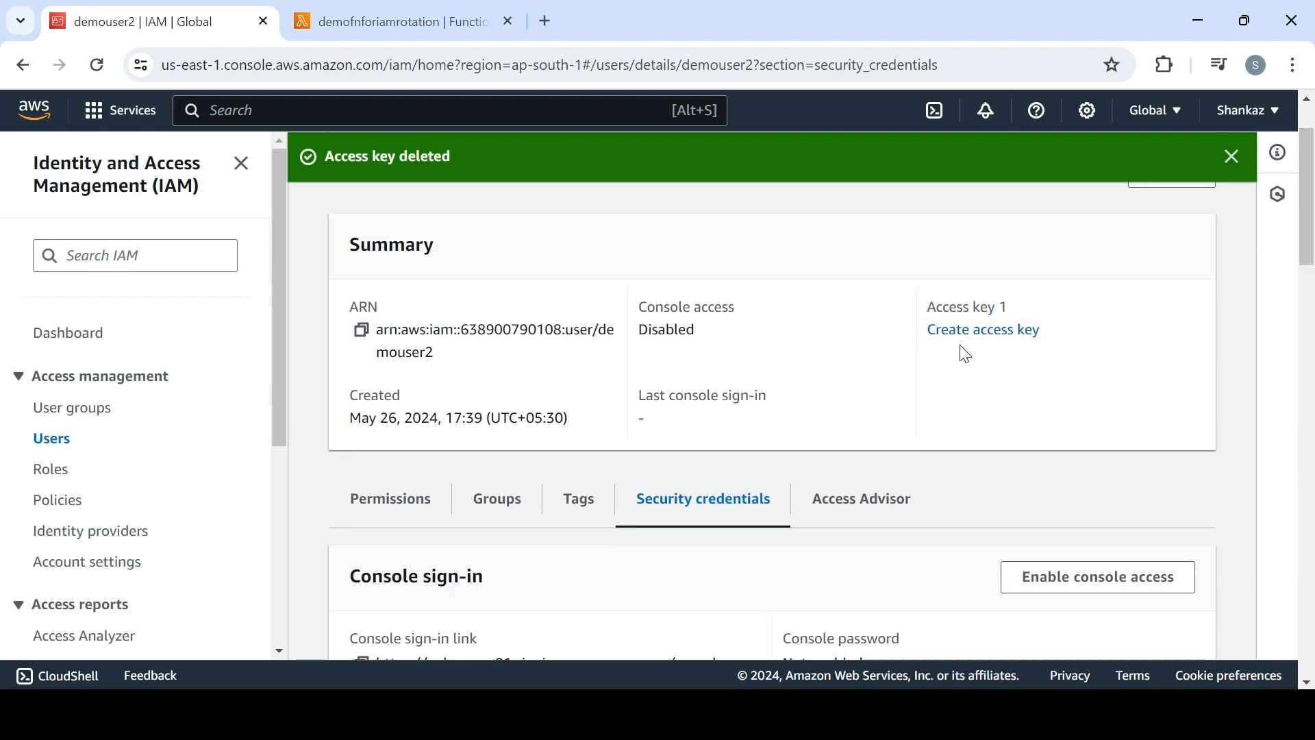
{"action": "left_click", "coordinate": [964, 336]}
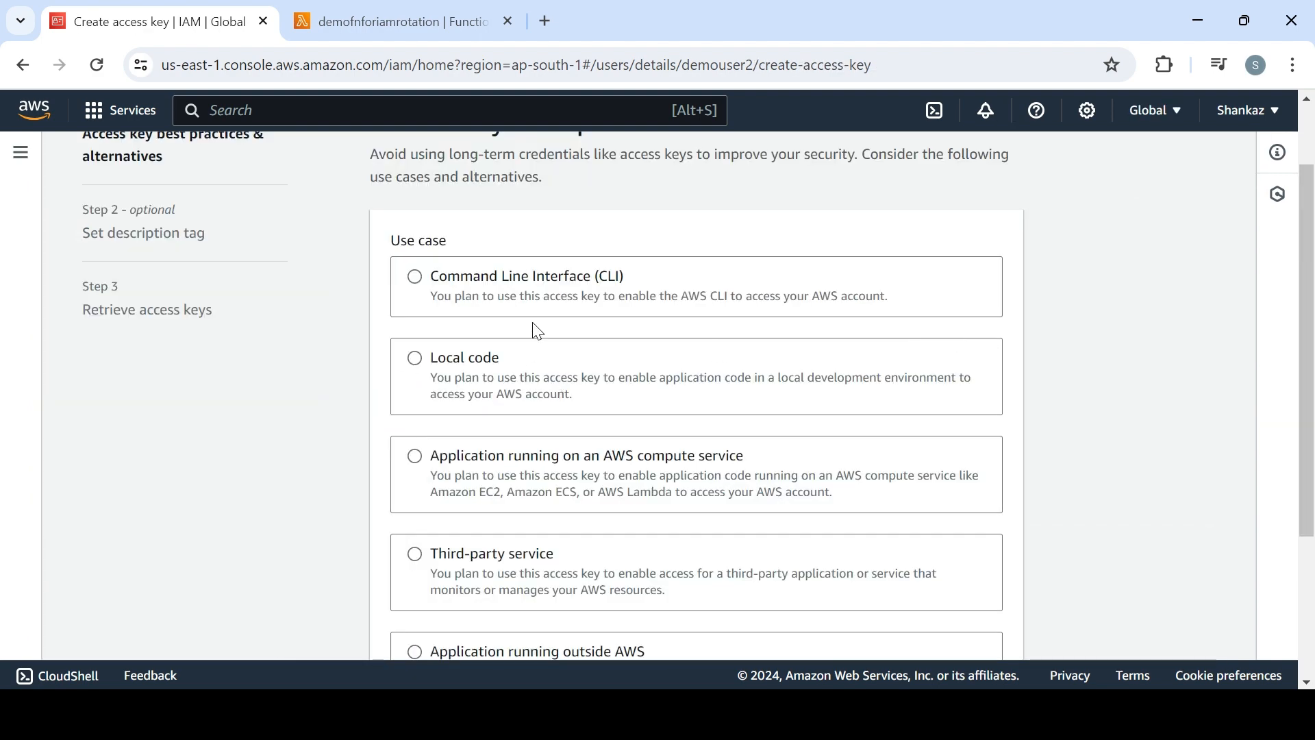
{"action": "left_click", "coordinate": [548, 310]}
{"action": "scroll", "coordinate": [696, 395], "scroll_direction": "down", "scroll_amount": 5}
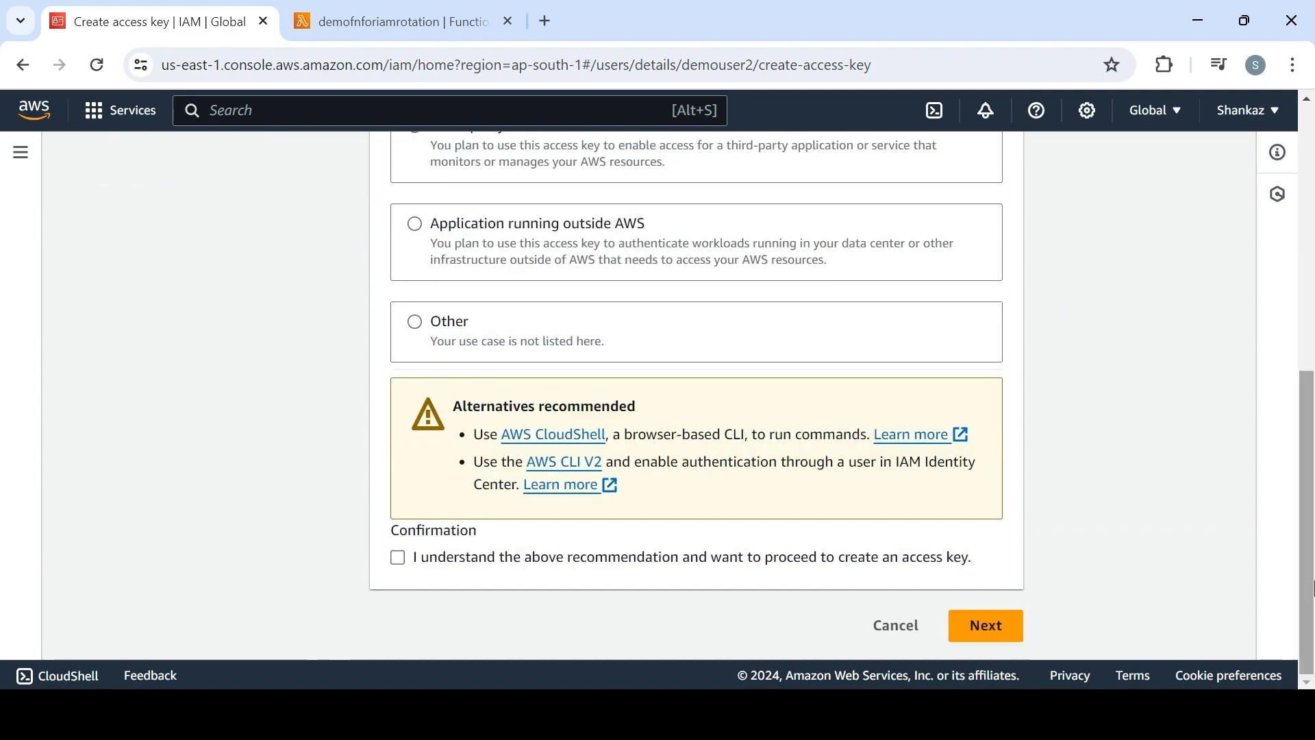
{"action": "left_click", "coordinate": [610, 567]}
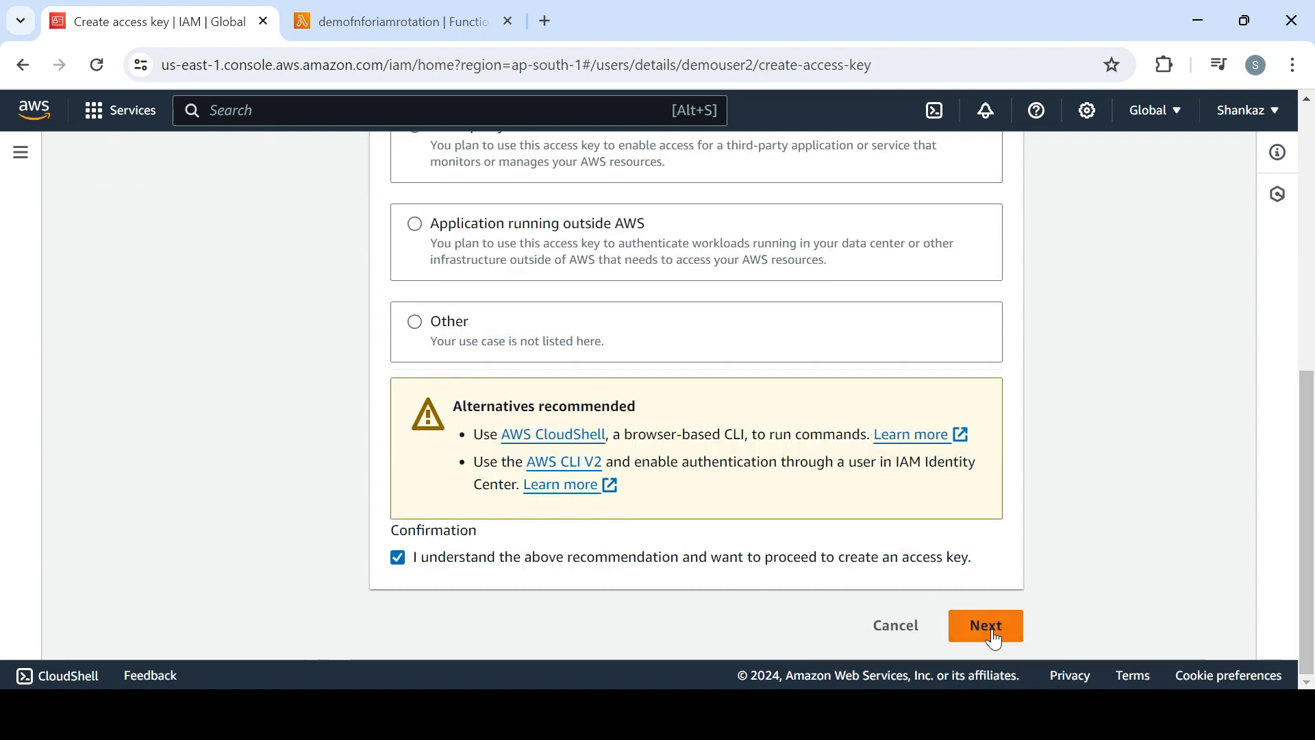
{"action": "left_click", "coordinate": [986, 626]}
{"action": "left_click", "coordinate": [954, 522]}
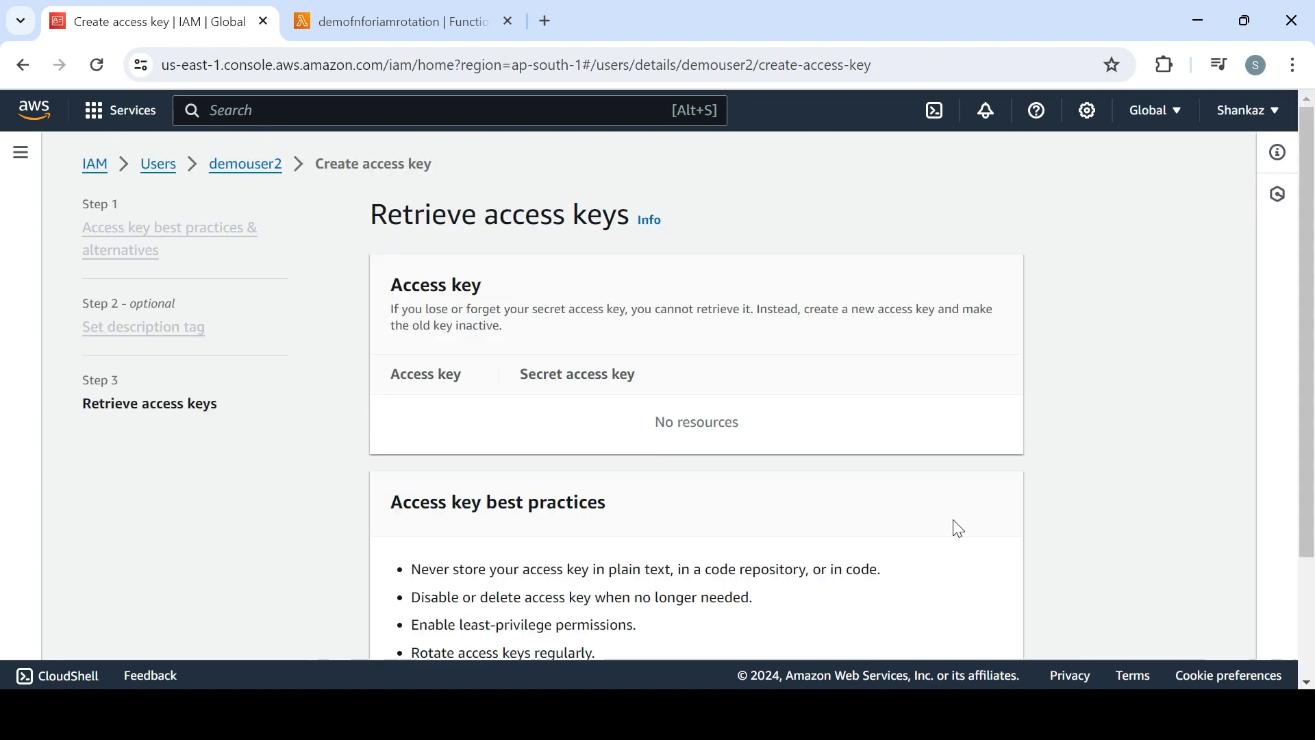
{"action": "scroll", "coordinate": [1313, 453], "scroll_direction": "down", "scroll_amount": 4}
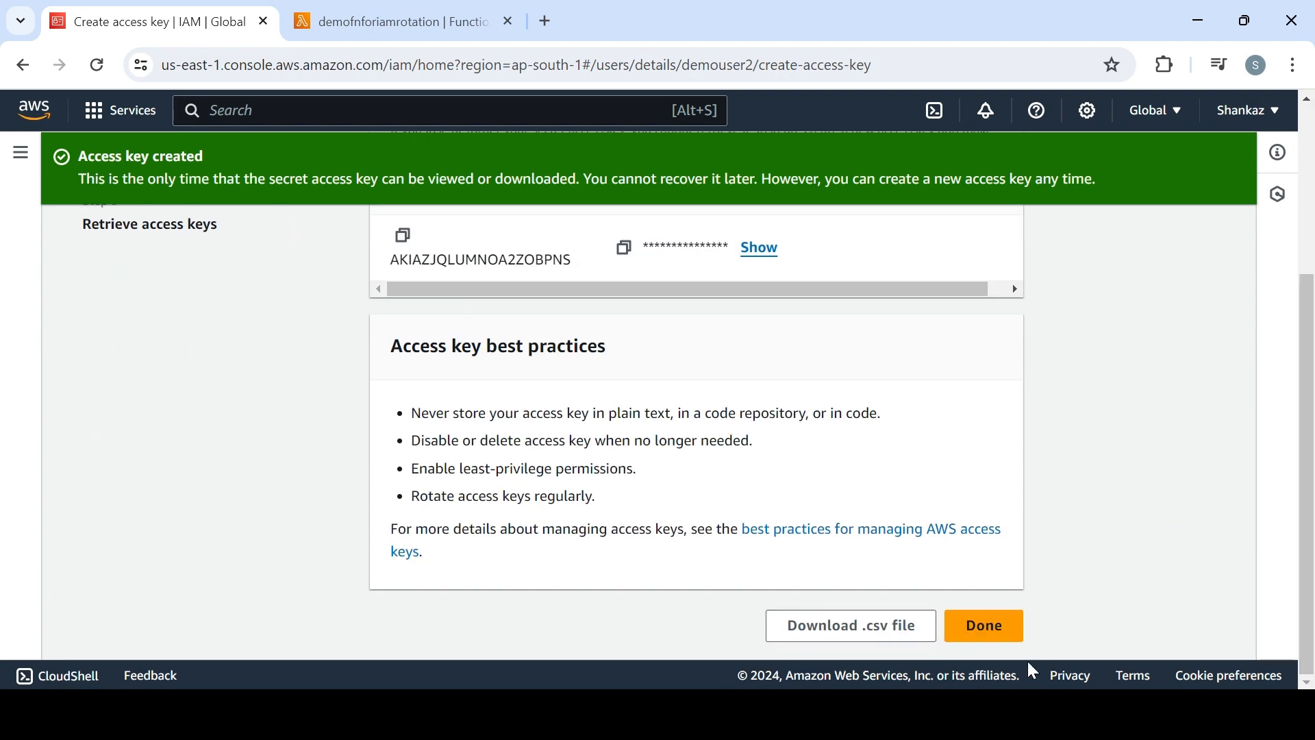
{"action": "left_click", "coordinate": [983, 625]}
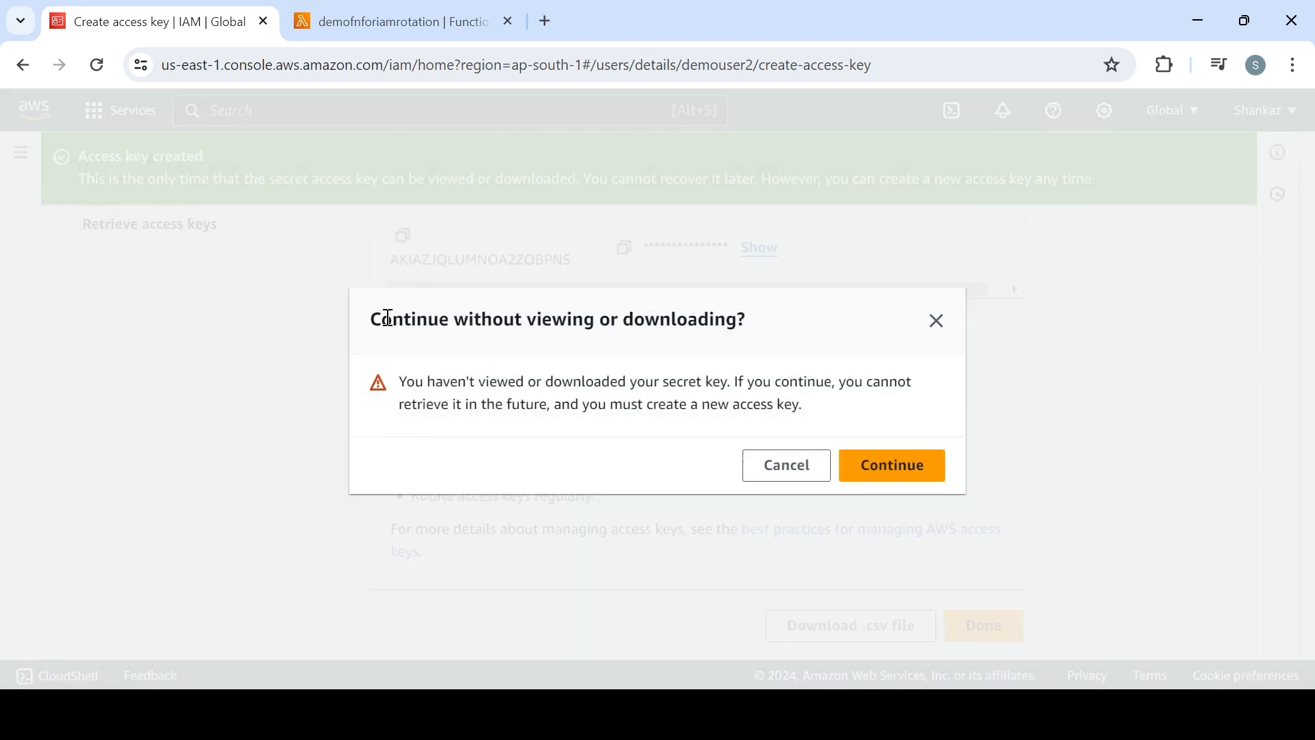
{"action": "left_click", "coordinate": [877, 474]}
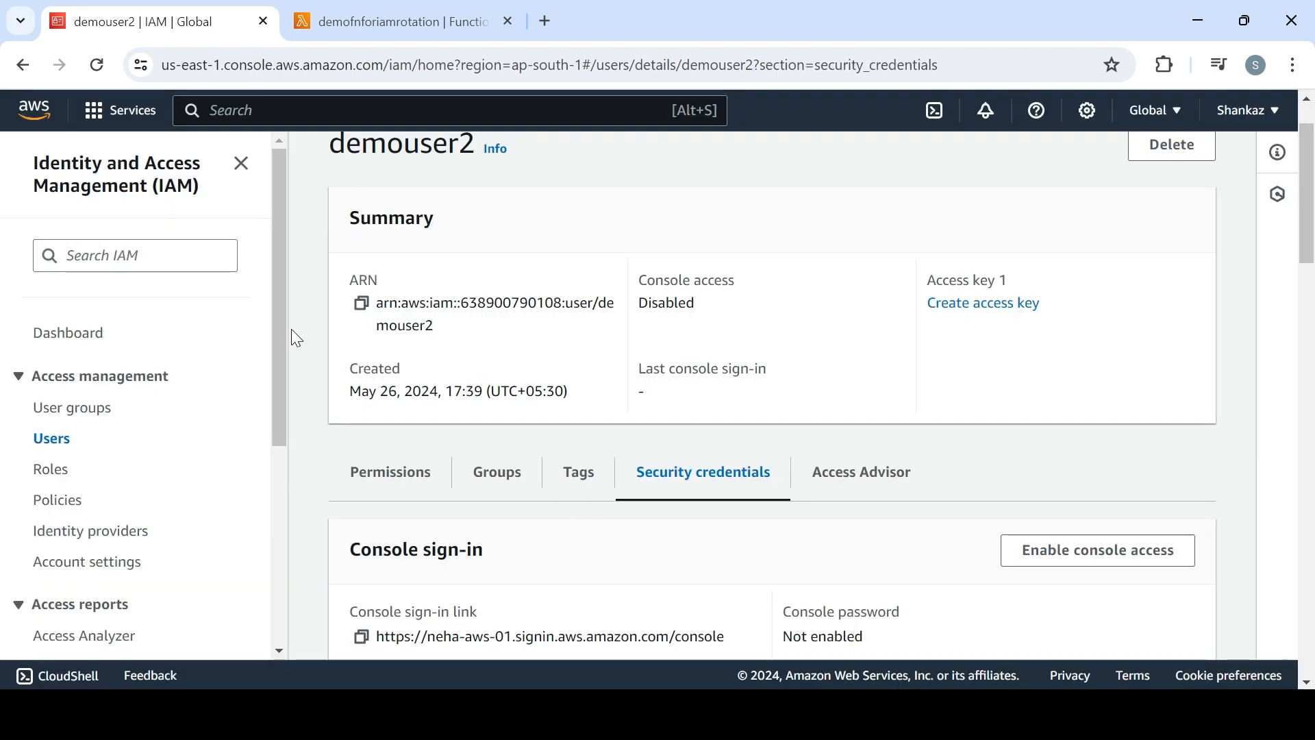
Create an access key for demouser1 for the Command Line Interface (CLI) use case, without a description tag or downloading the secret key
{"action": "left_click", "coordinate": [43, 442]}
{"action": "left_click", "coordinate": [460, 423]}
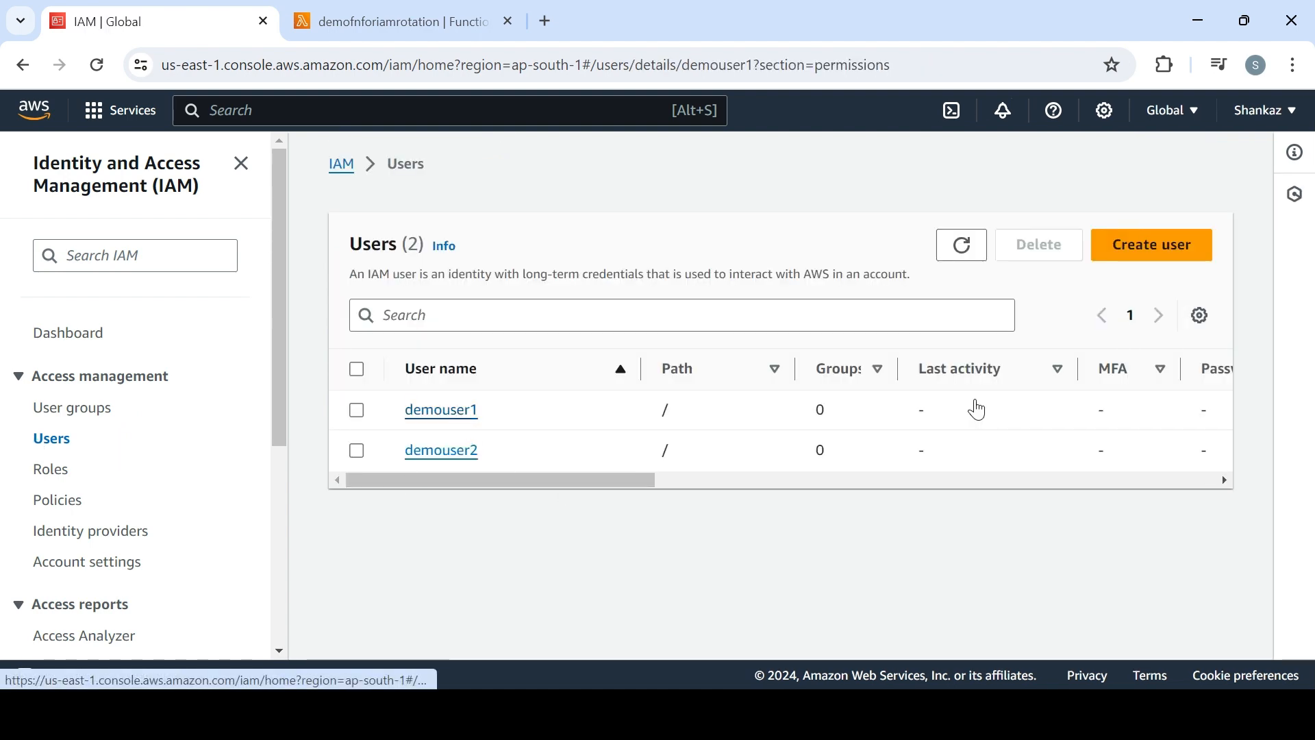
{"action": "left_click", "coordinate": [997, 382]}
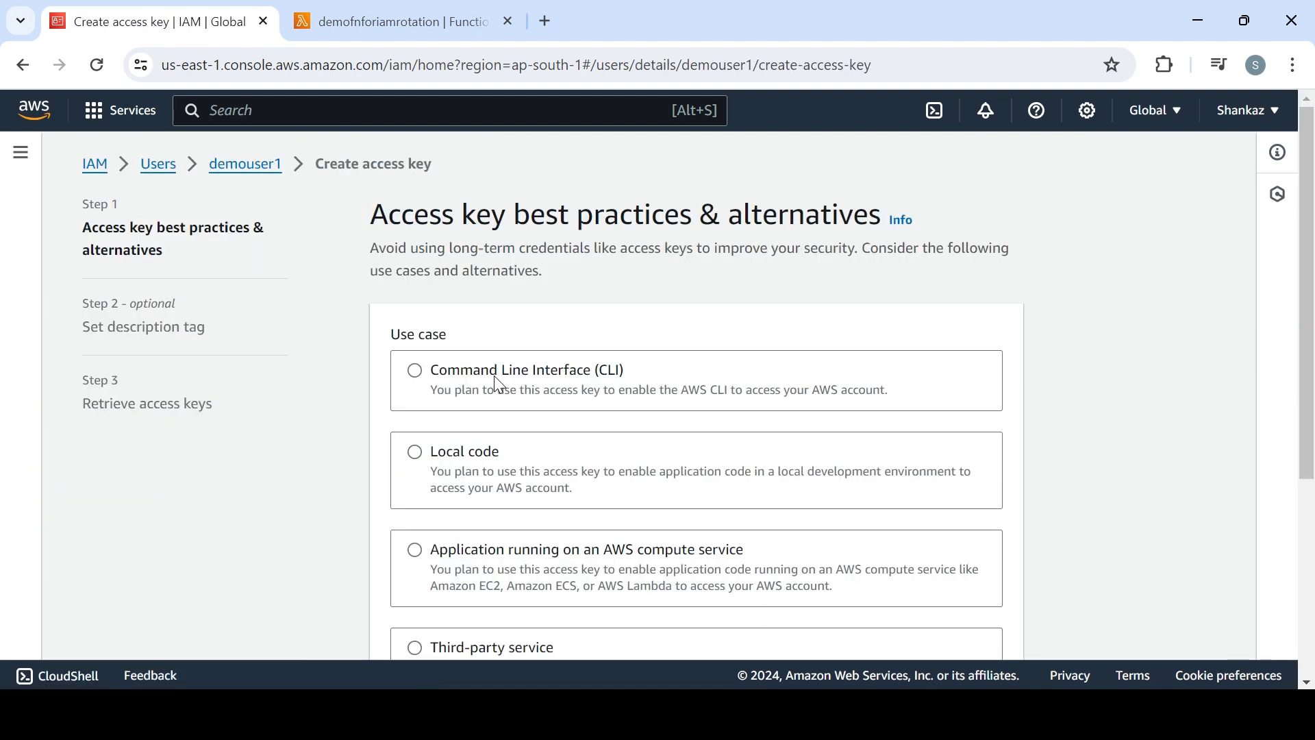
{"action": "left_click", "coordinate": [538, 387]}
{"action": "left_click_drag", "start_coordinate": [1308, 304], "coordinate": [1312, 538]}
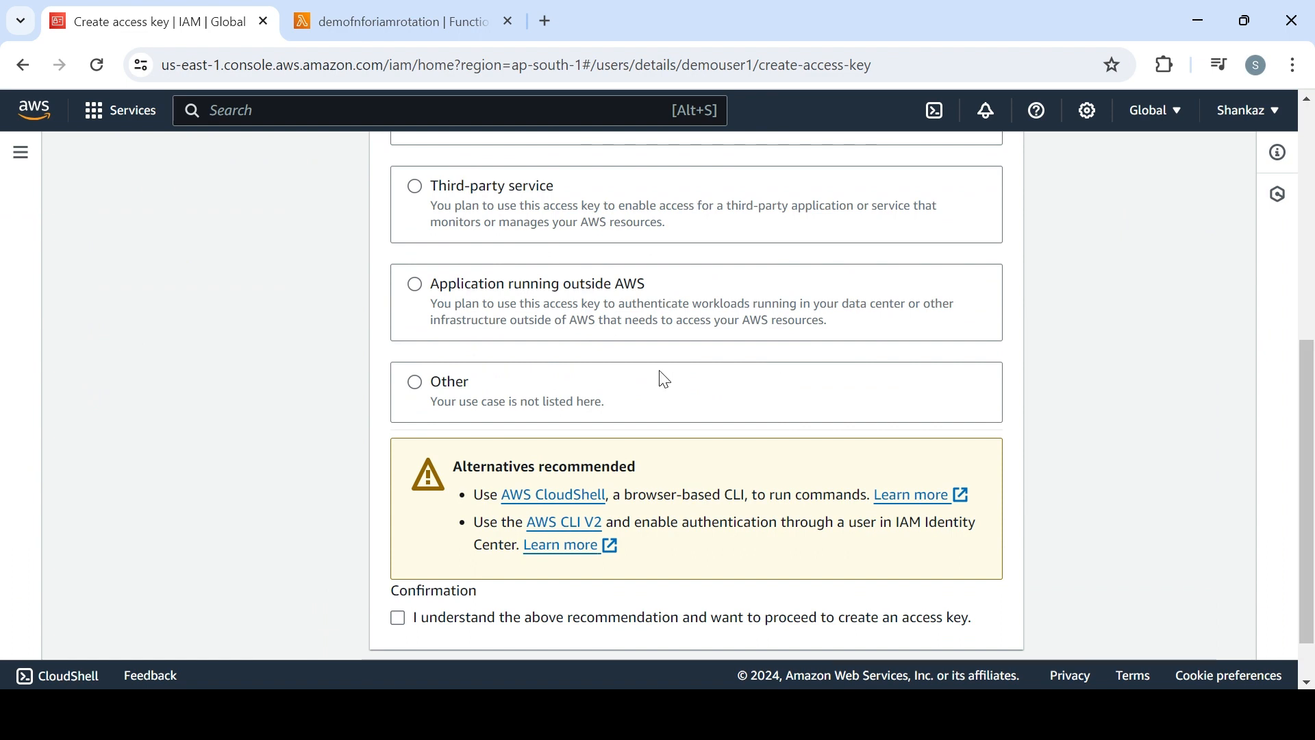
{"action": "left_click", "coordinate": [677, 624]}
{"action": "left_click_drag", "start_coordinate": [1308, 491], "coordinate": [1308, 522]}
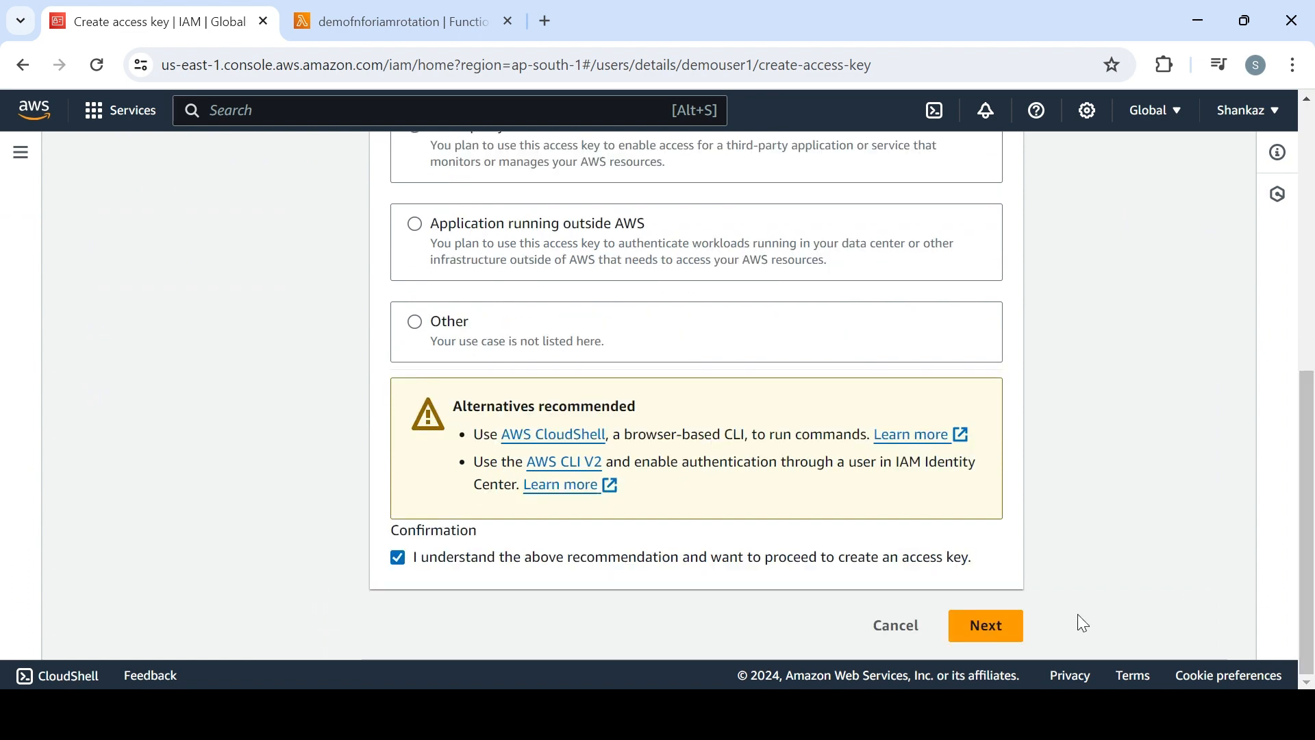
{"action": "left_click", "coordinate": [992, 627]}
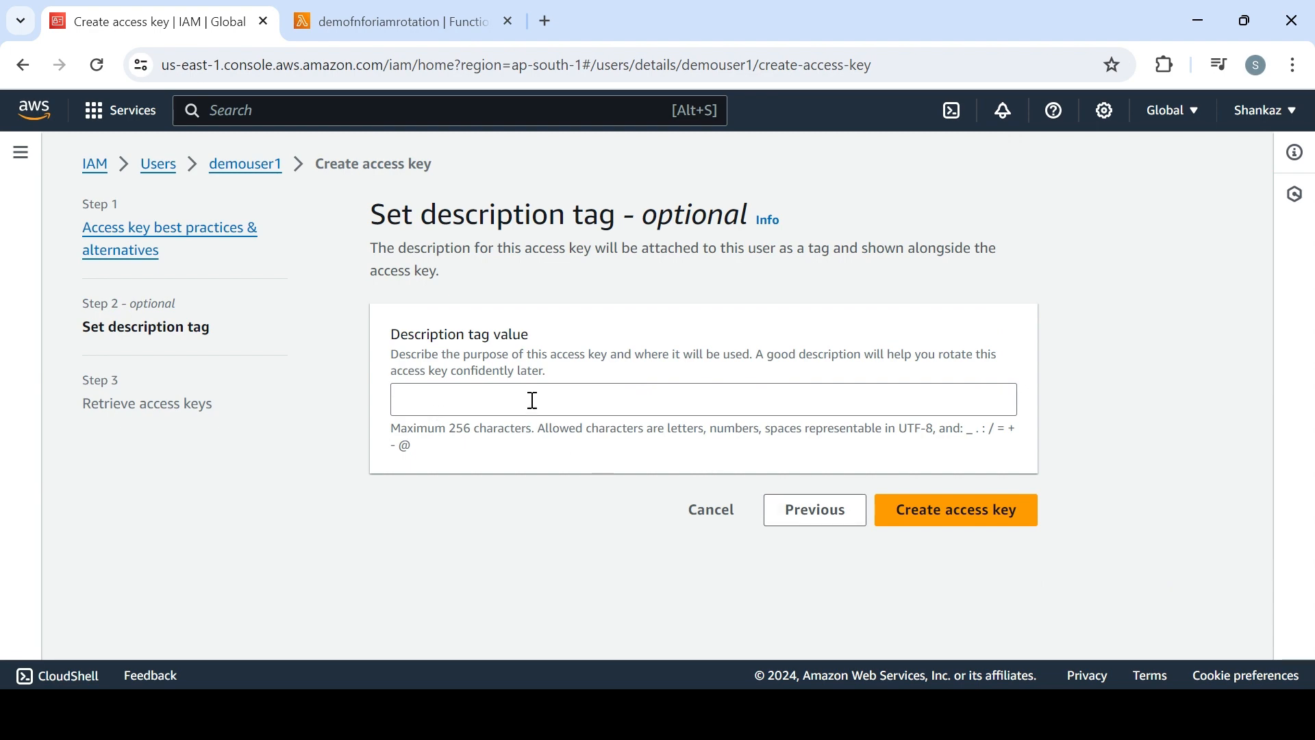
{"action": "left_click", "coordinate": [915, 510]}
{"action": "left_click_drag", "start_coordinate": [1308, 452], "coordinate": [1312, 619]}
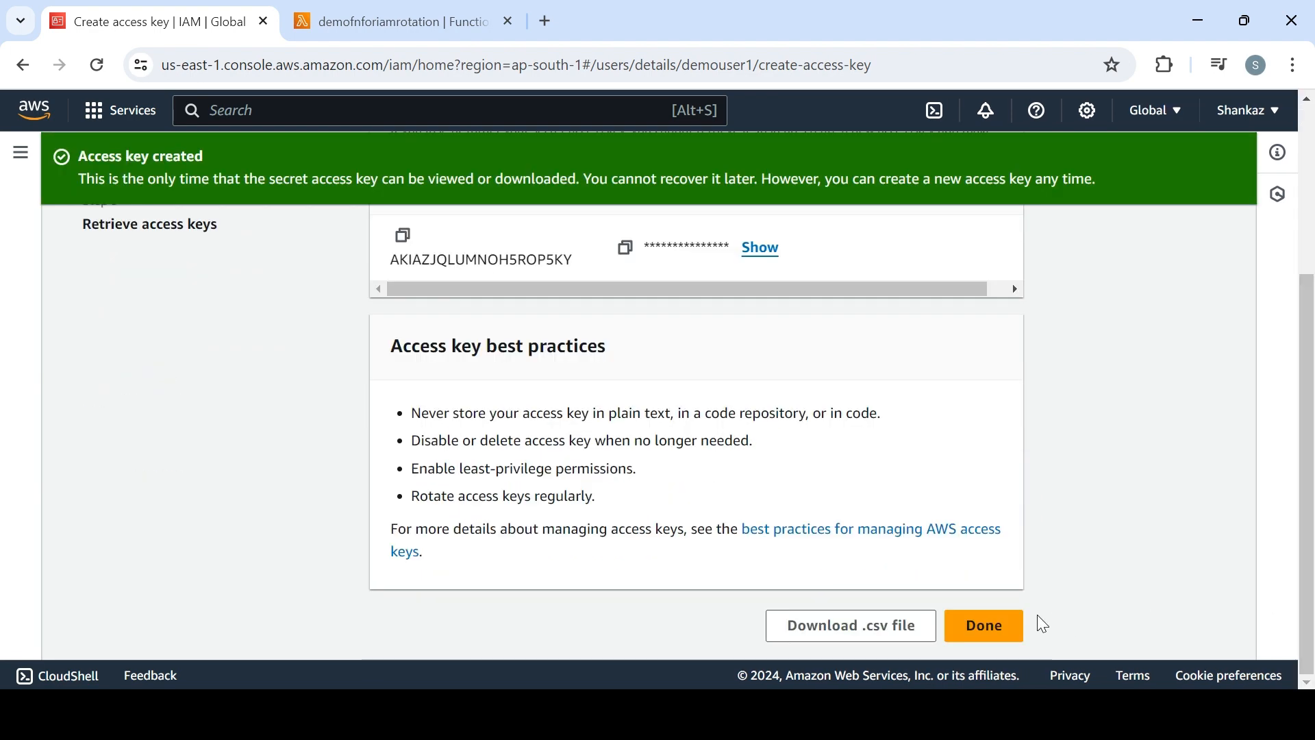
{"action": "left_click", "coordinate": [984, 625]}
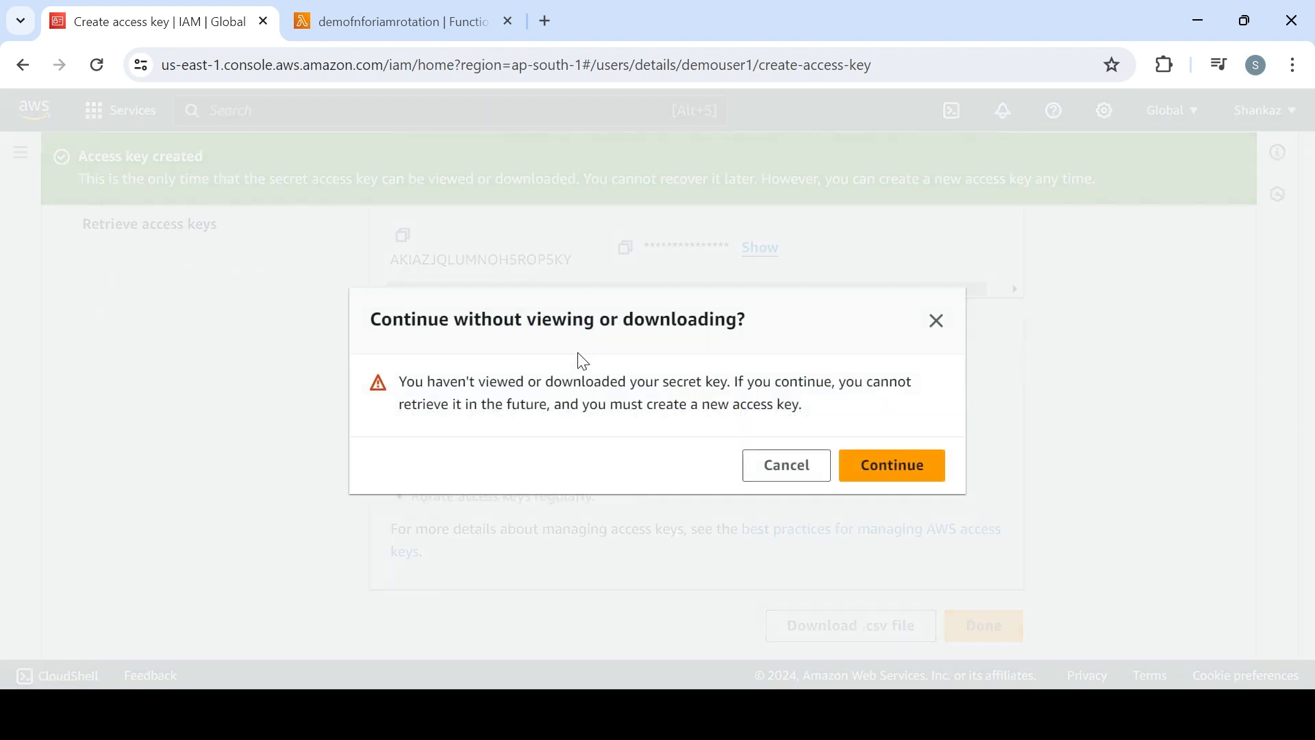
{"action": "left_click", "coordinate": [875, 475]}
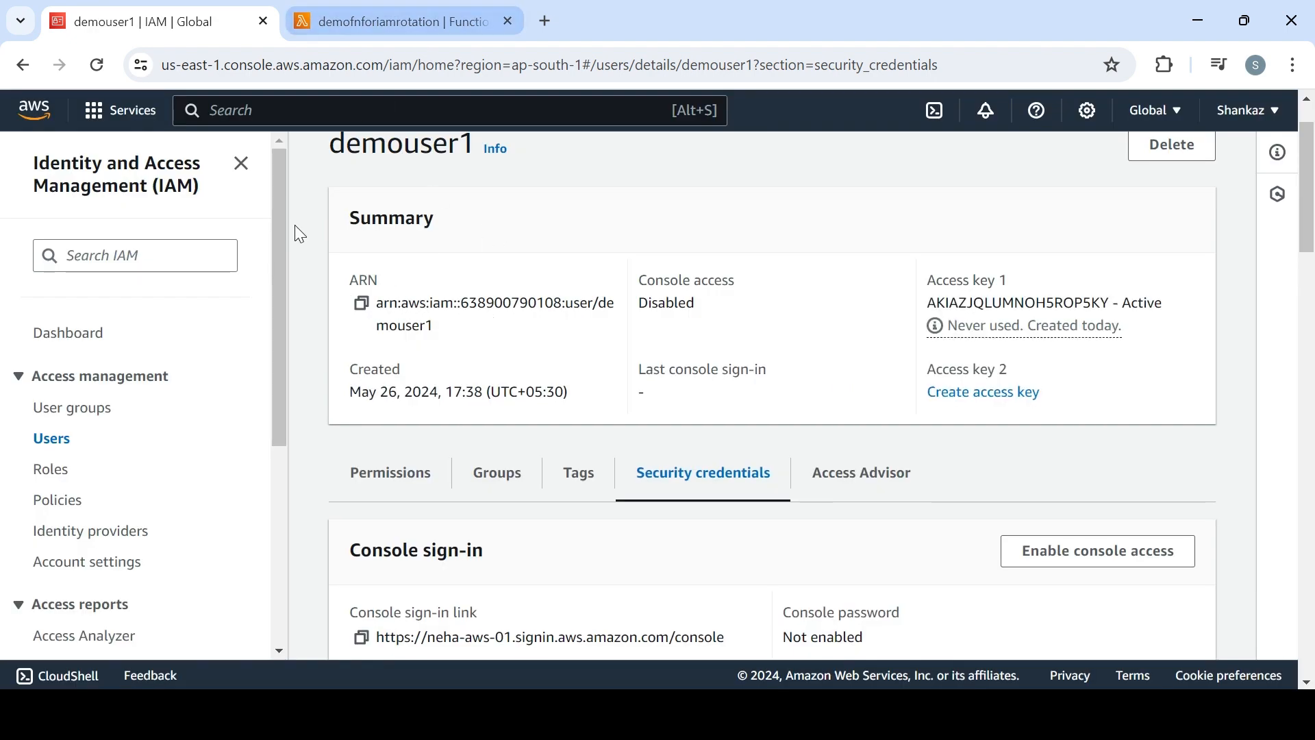
Return to the IAM users list, rerun the demofnforiamrotation Lambda function's test, and review both demo users' key rotation log entries
{"action": "left_click", "coordinate": [62, 439]}
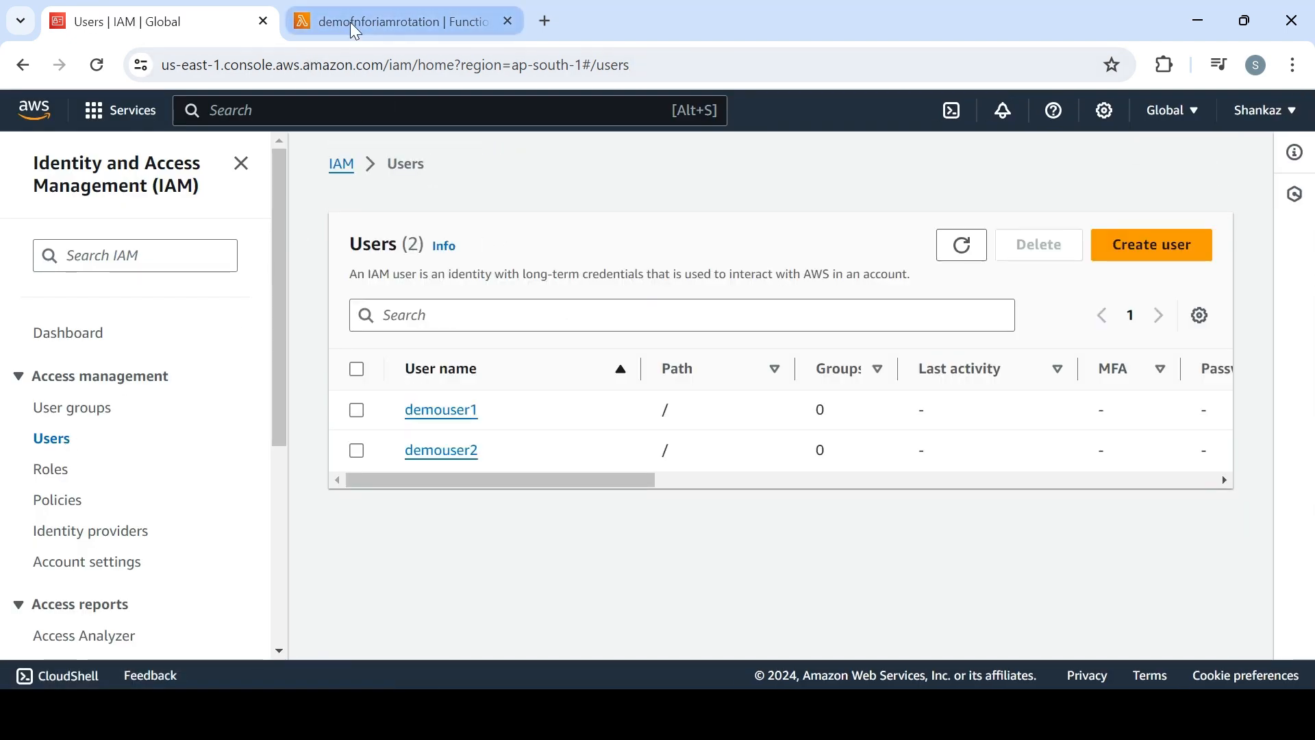
{"action": "mouse_move", "coordinate": [352, 25]}
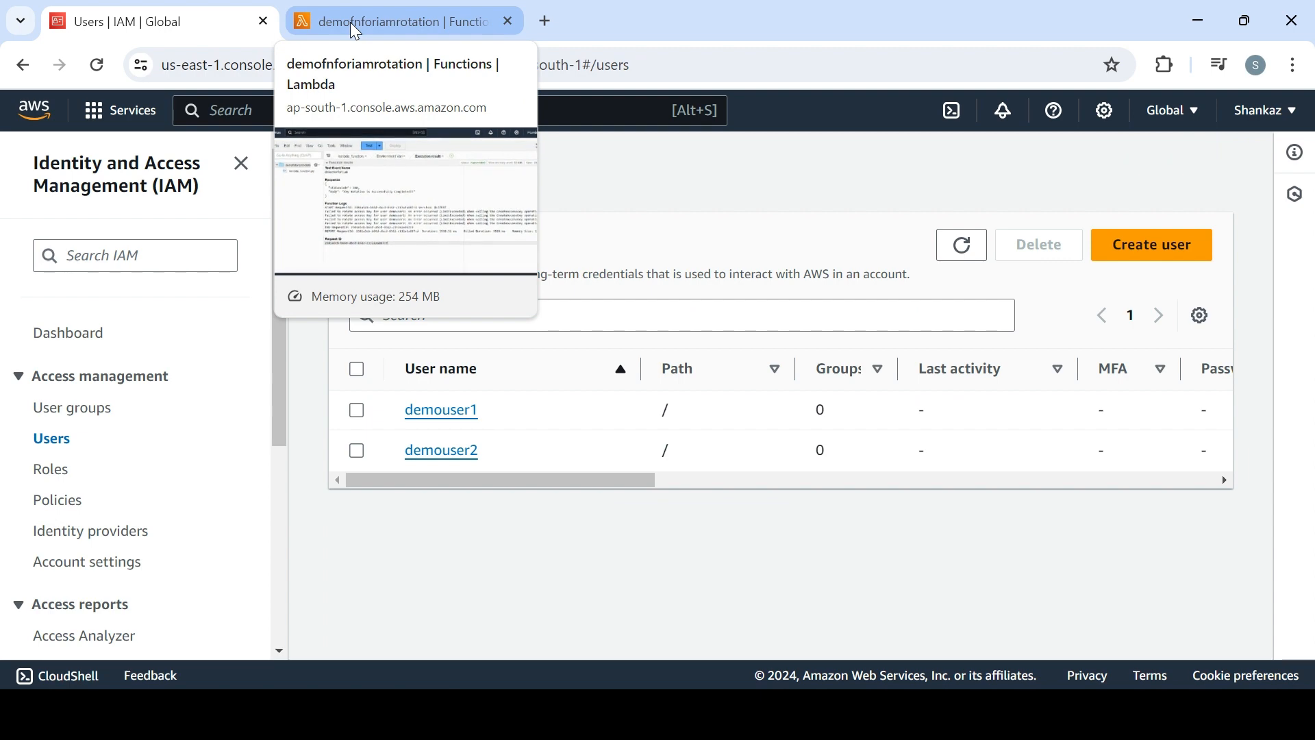
{"action": "left_click", "coordinate": [355, 27]}
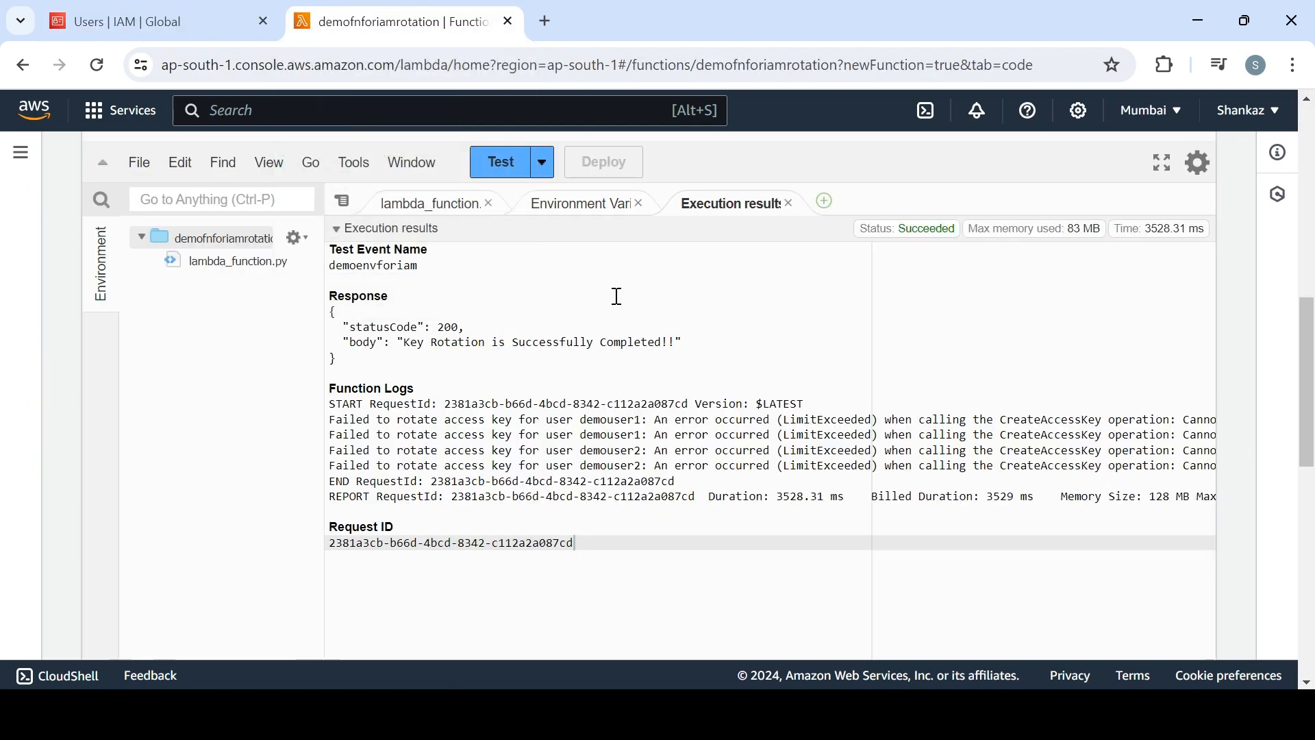
{"action": "left_click", "coordinate": [502, 165]}
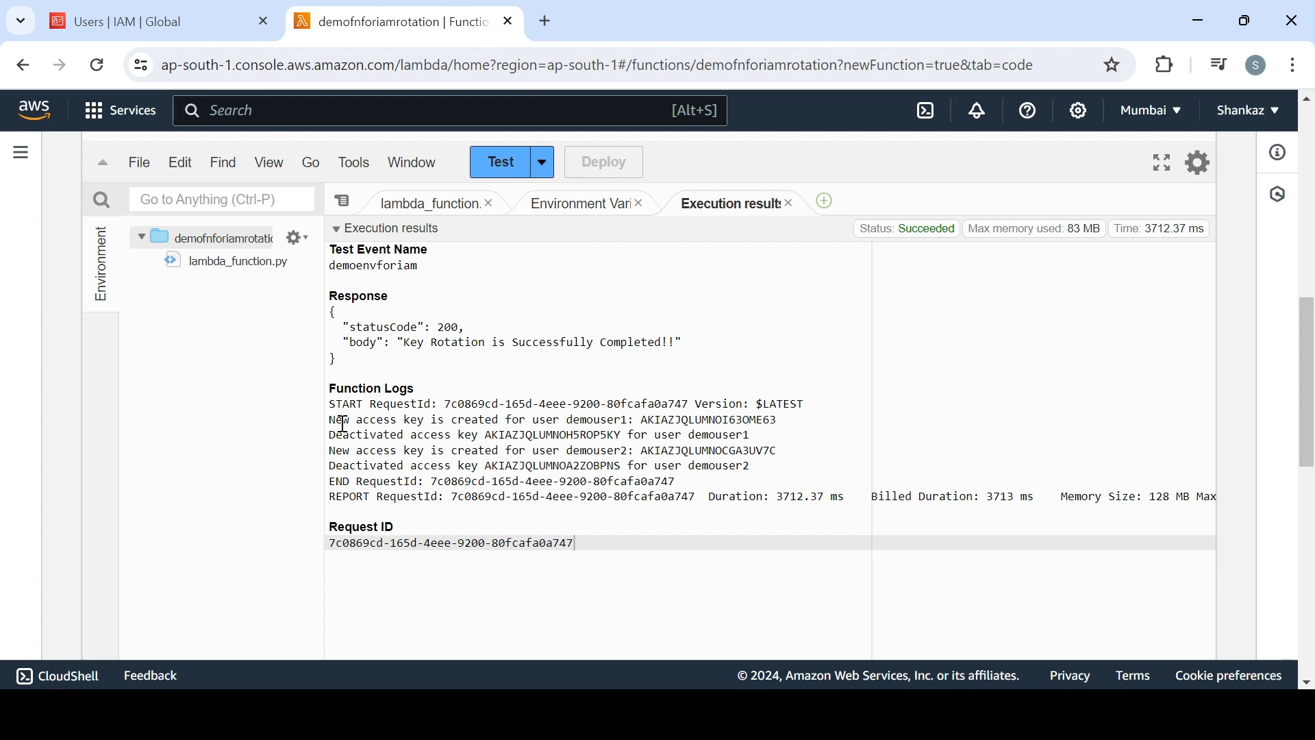
{"action": "left_click_drag", "start_coordinate": [343, 422], "coordinate": [662, 424]}
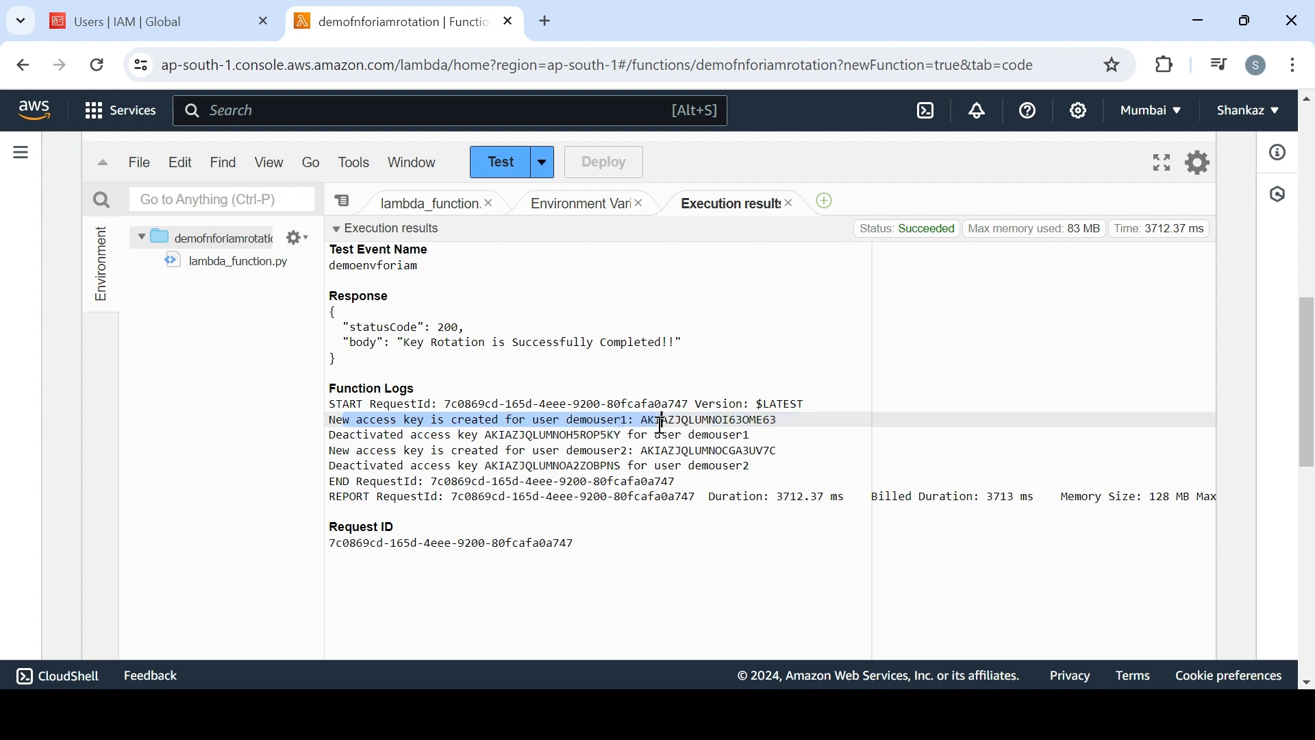
{"action": "left_click_drag", "start_coordinate": [420, 436], "coordinate": [700, 441]}
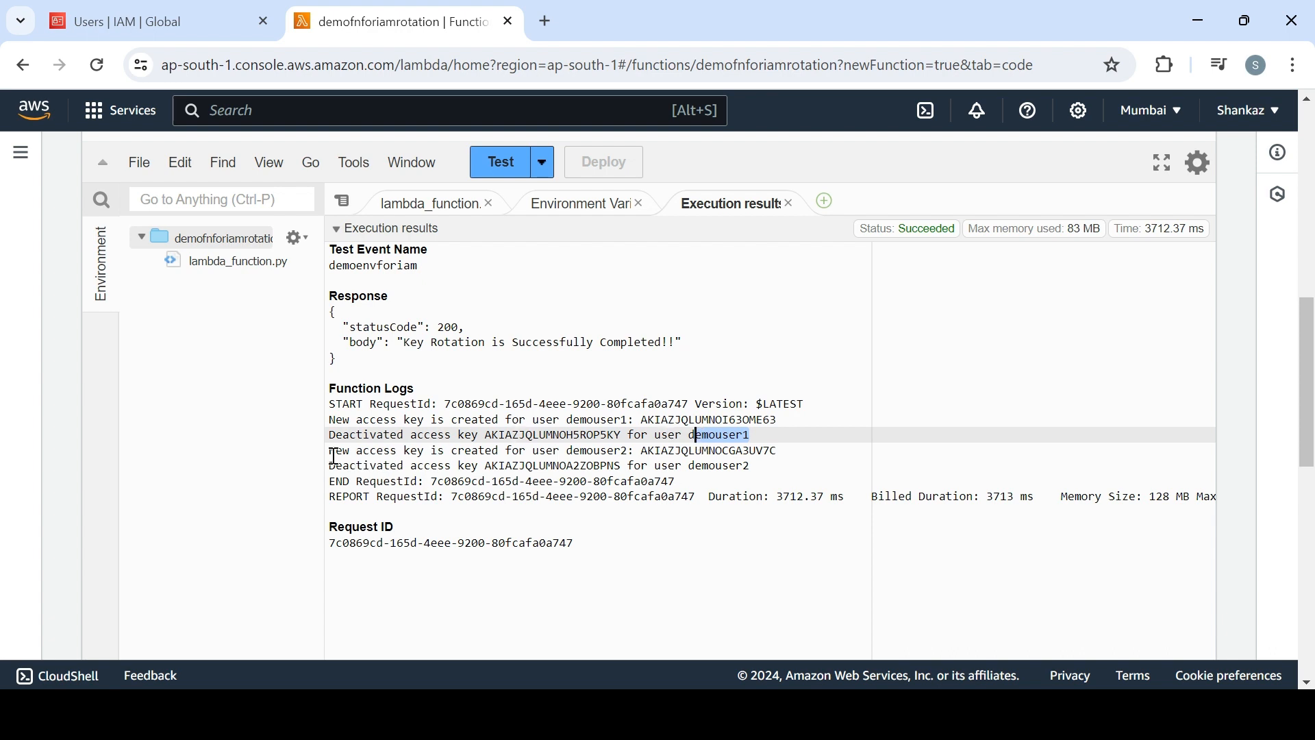
{"action": "left_click_drag", "start_coordinate": [334, 453], "coordinate": [762, 466]}
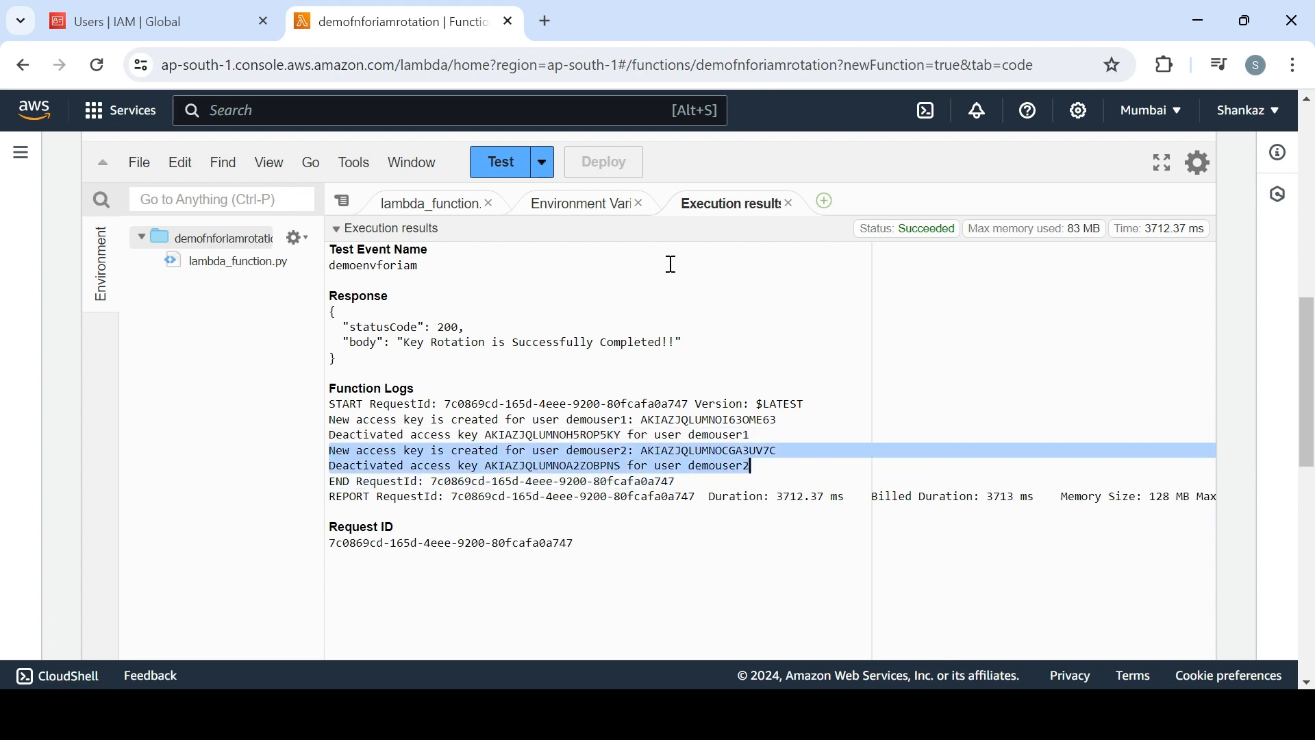
Switch to the Gmail inbox in a new browser tab and dismiss the desktop notifications prompt
{"action": "left_click", "coordinate": [546, 22]}
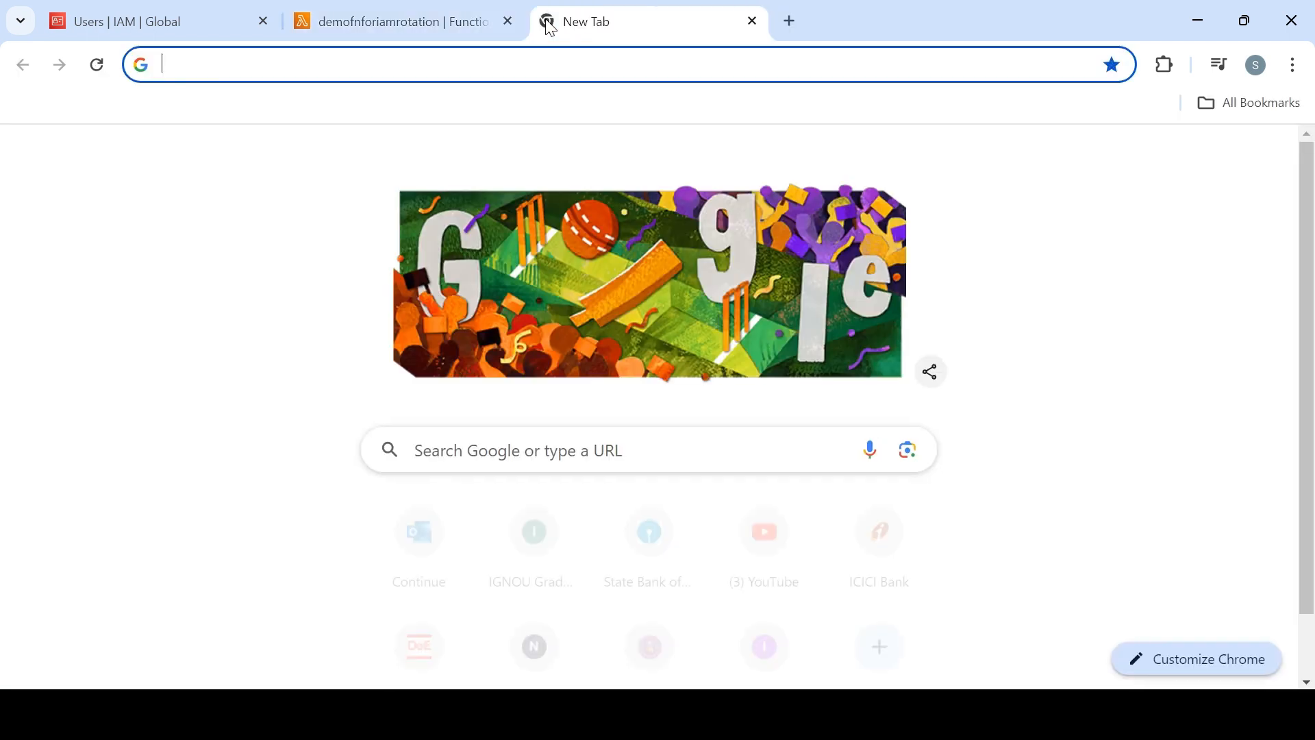
{"action": "type", "text": "gm"}
{"action": "key", "text": "Return"}
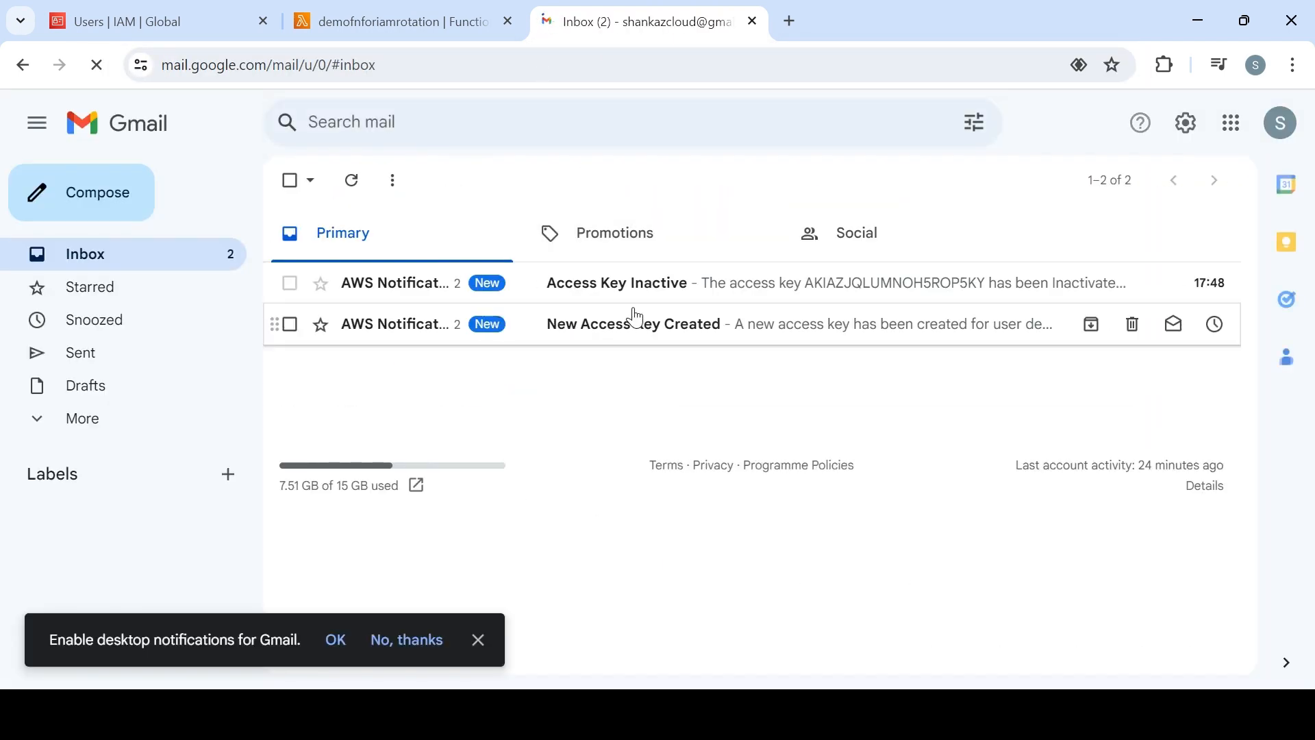
{"action": "left_click", "coordinate": [478, 639]}
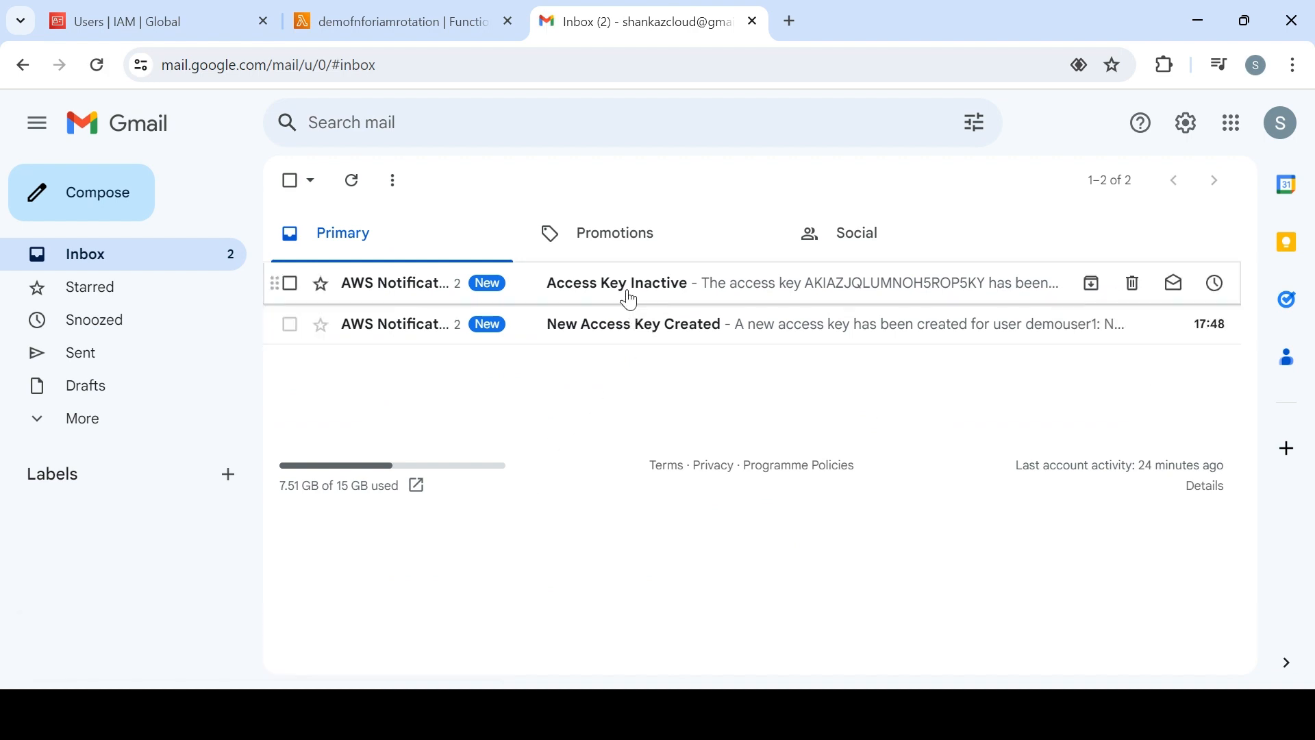
Read the "New Access Key Created" notification for demouser1, including its key details and the instruction to update applications
{"action": "left_click", "coordinate": [640, 331]}
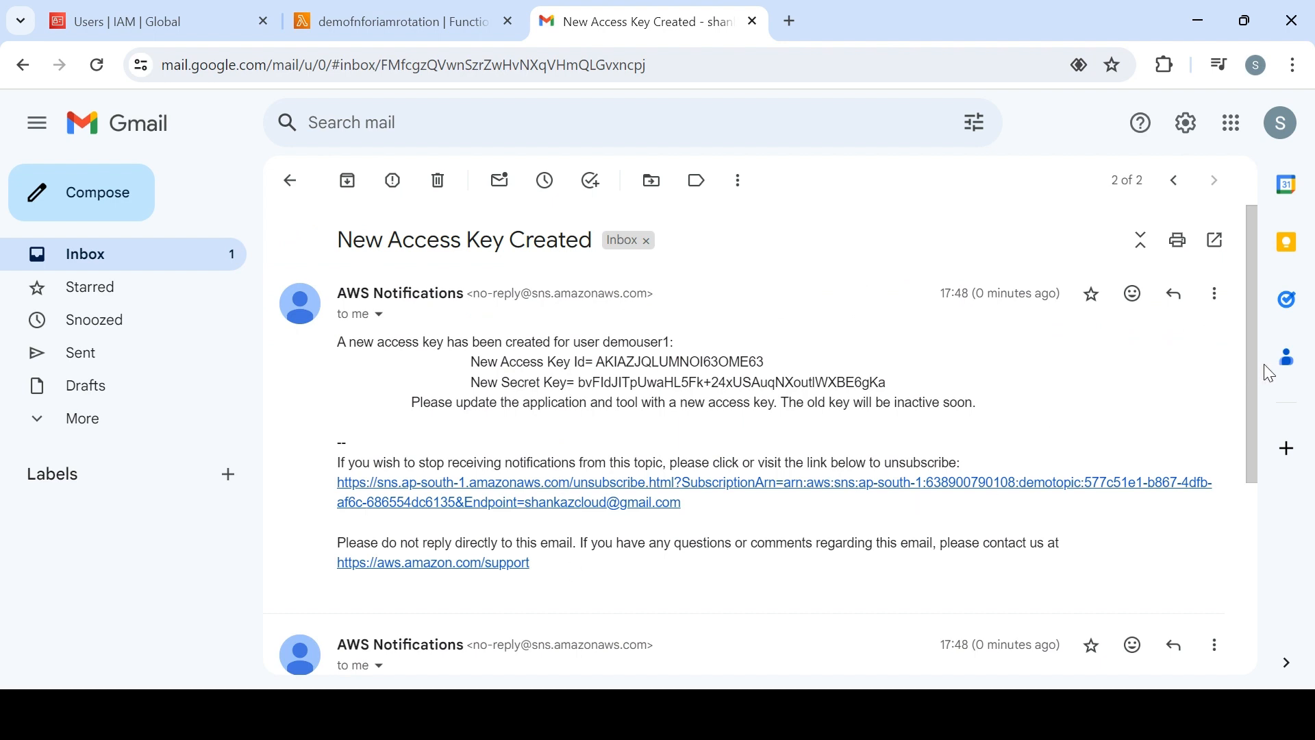
{"action": "scroll", "coordinate": [1263, 377], "scroll_direction": "down", "scroll_amount": 1}
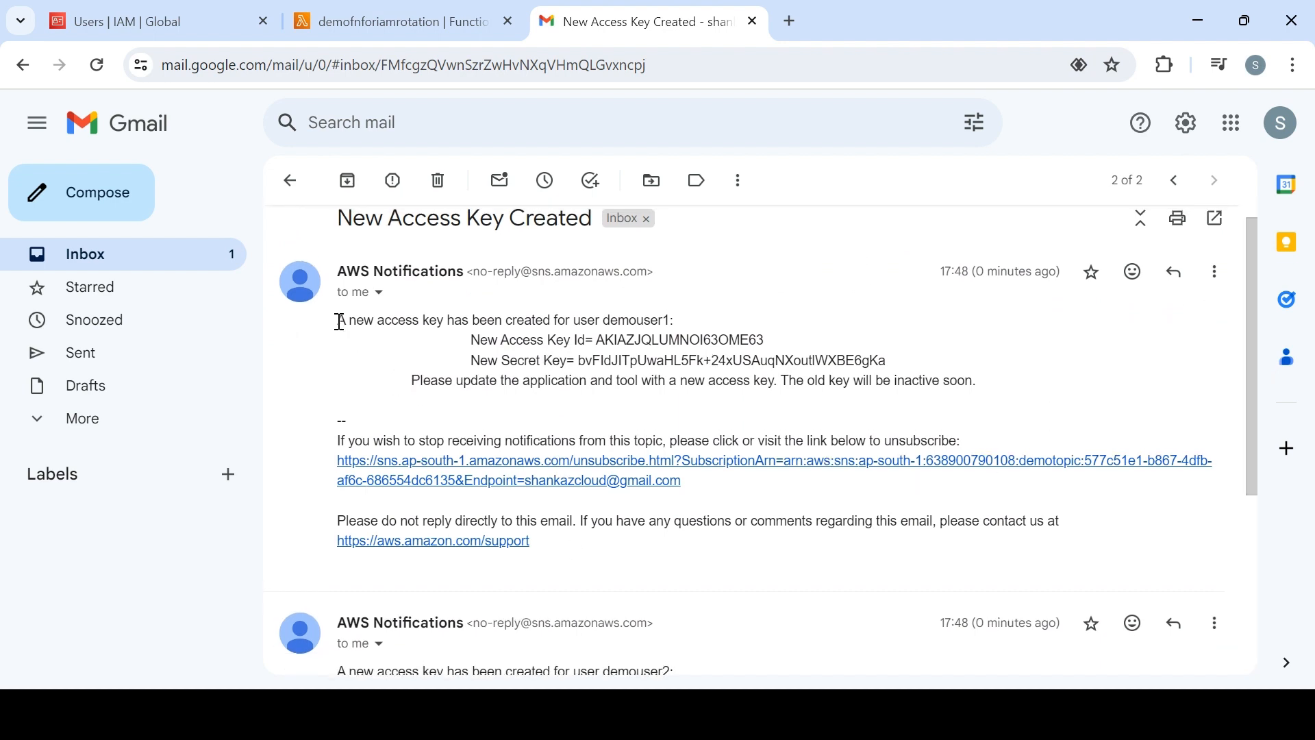
{"action": "left_click_drag", "start_coordinate": [340, 321], "coordinate": [525, 359]}
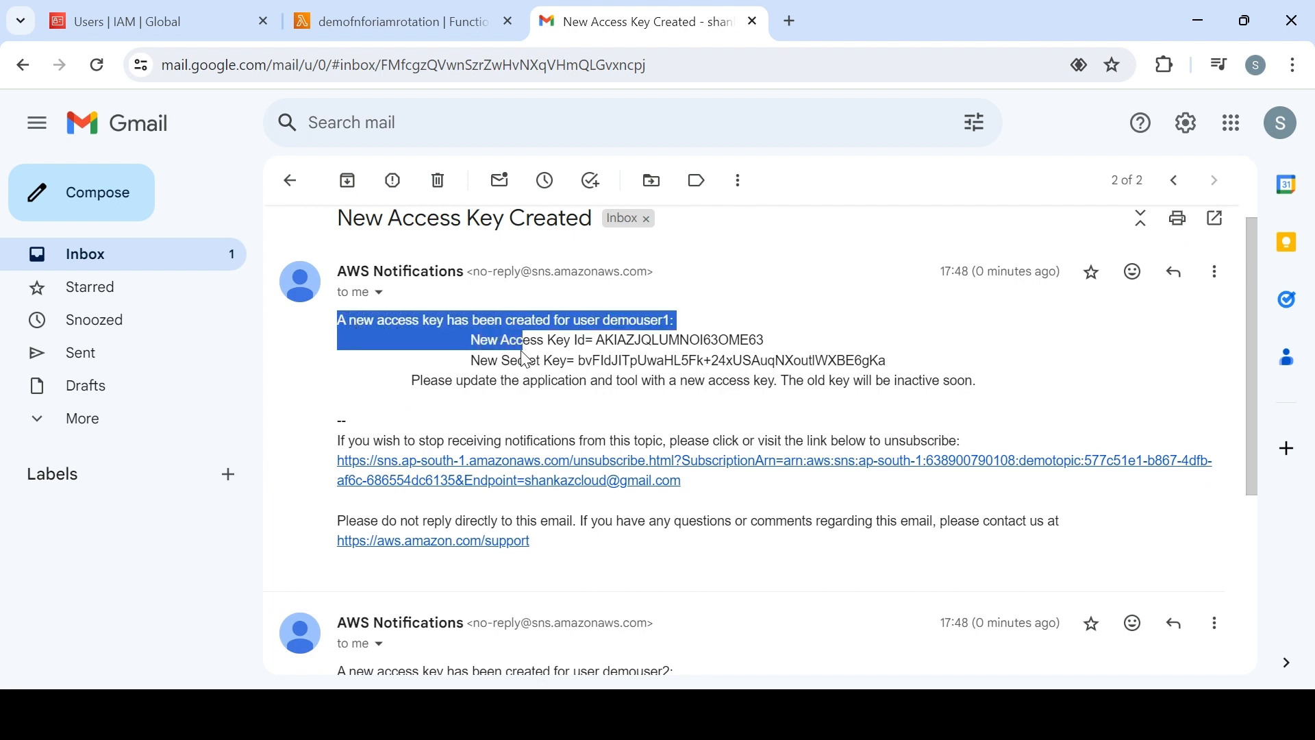
{"action": "left_click", "coordinate": [477, 381]}
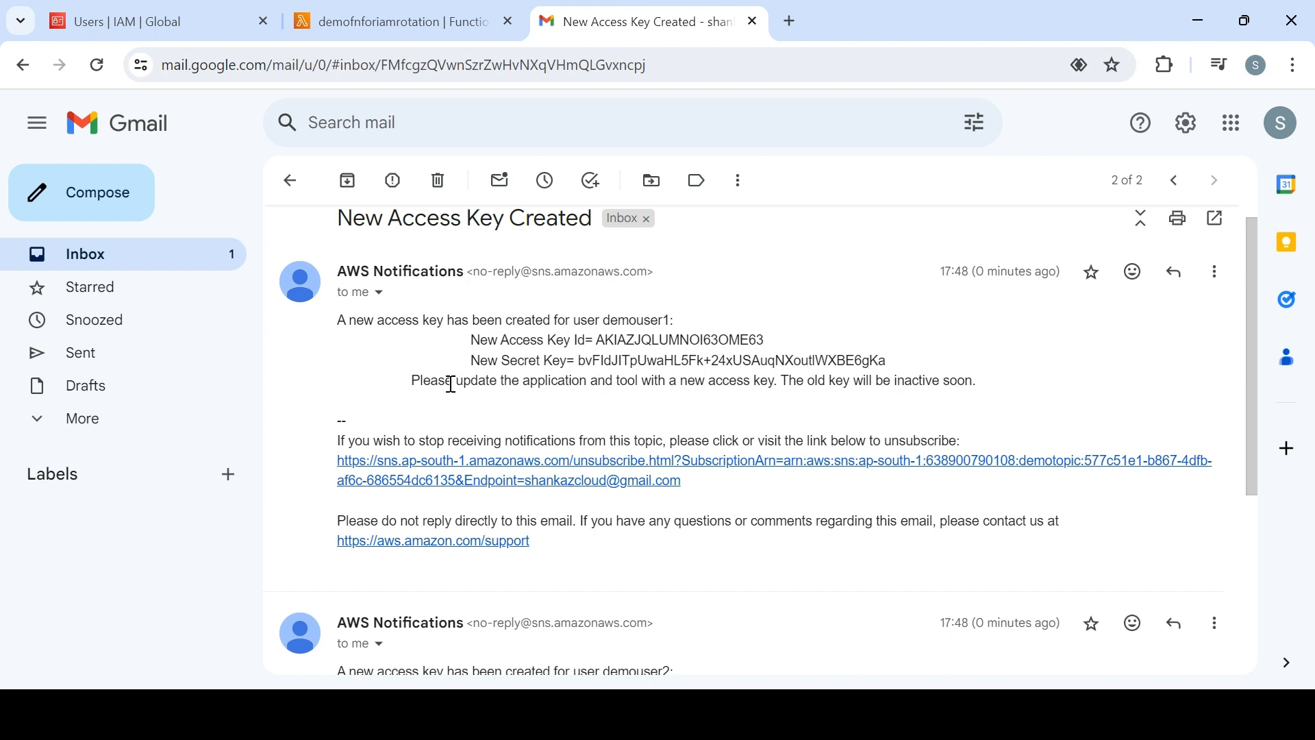
{"action": "left_click_drag", "start_coordinate": [411, 382], "coordinate": [962, 380]}
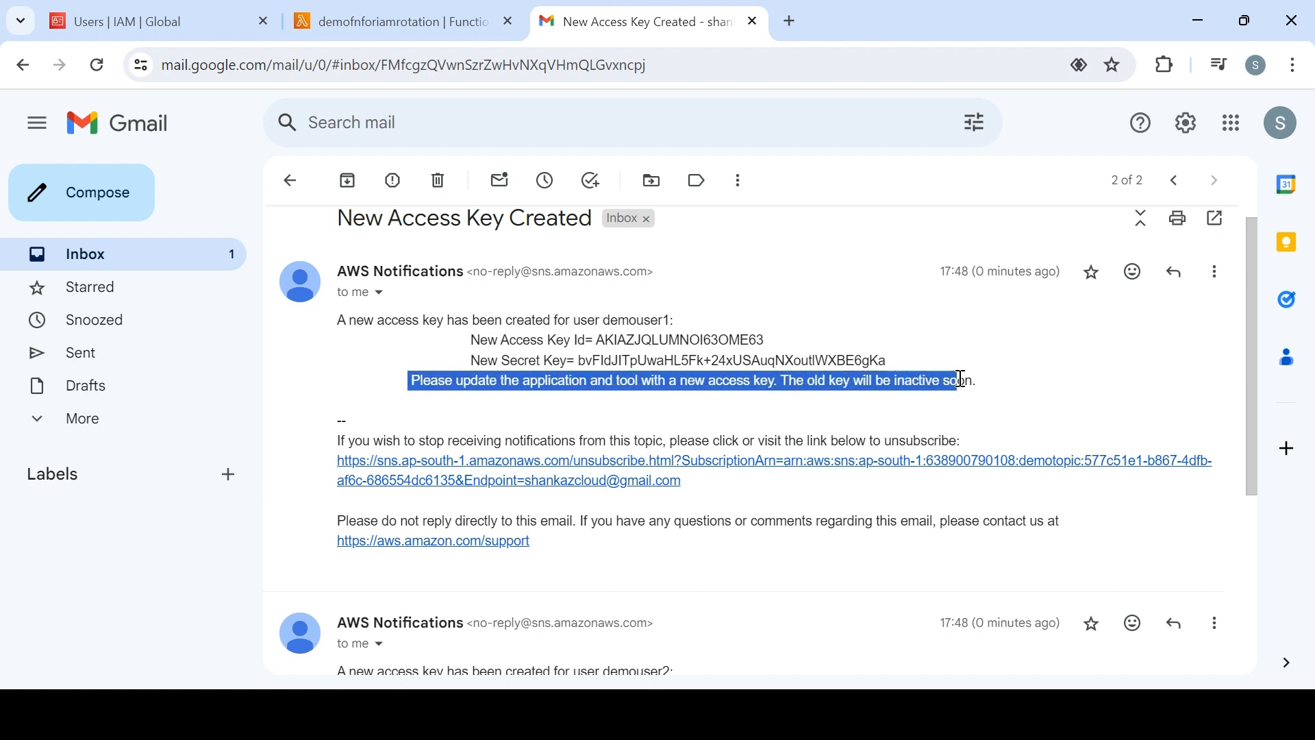
Return to the inbox and examine the "Access Key Inactive" notification for demouser1
{"action": "left_click", "coordinate": [167, 263]}
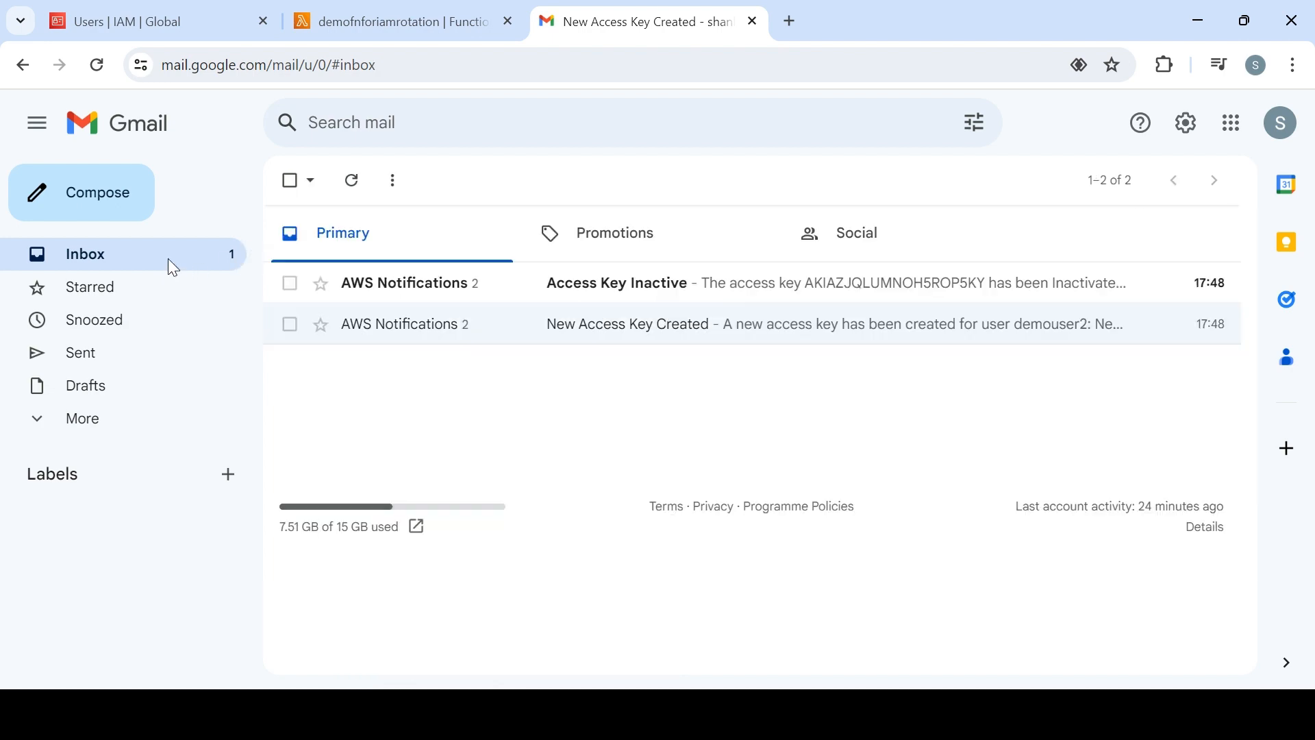
{"action": "left_click", "coordinate": [613, 289]}
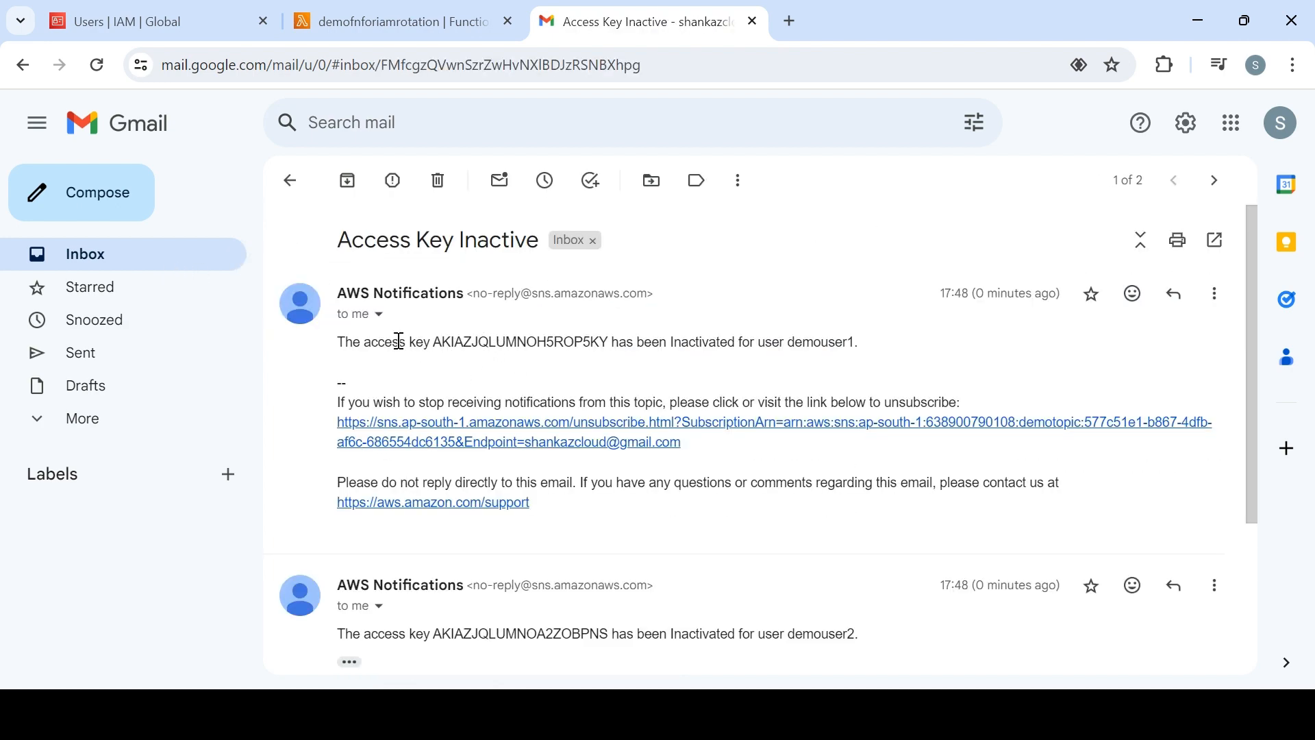
{"action": "left_click_drag", "start_coordinate": [400, 342], "coordinate": [804, 341]}
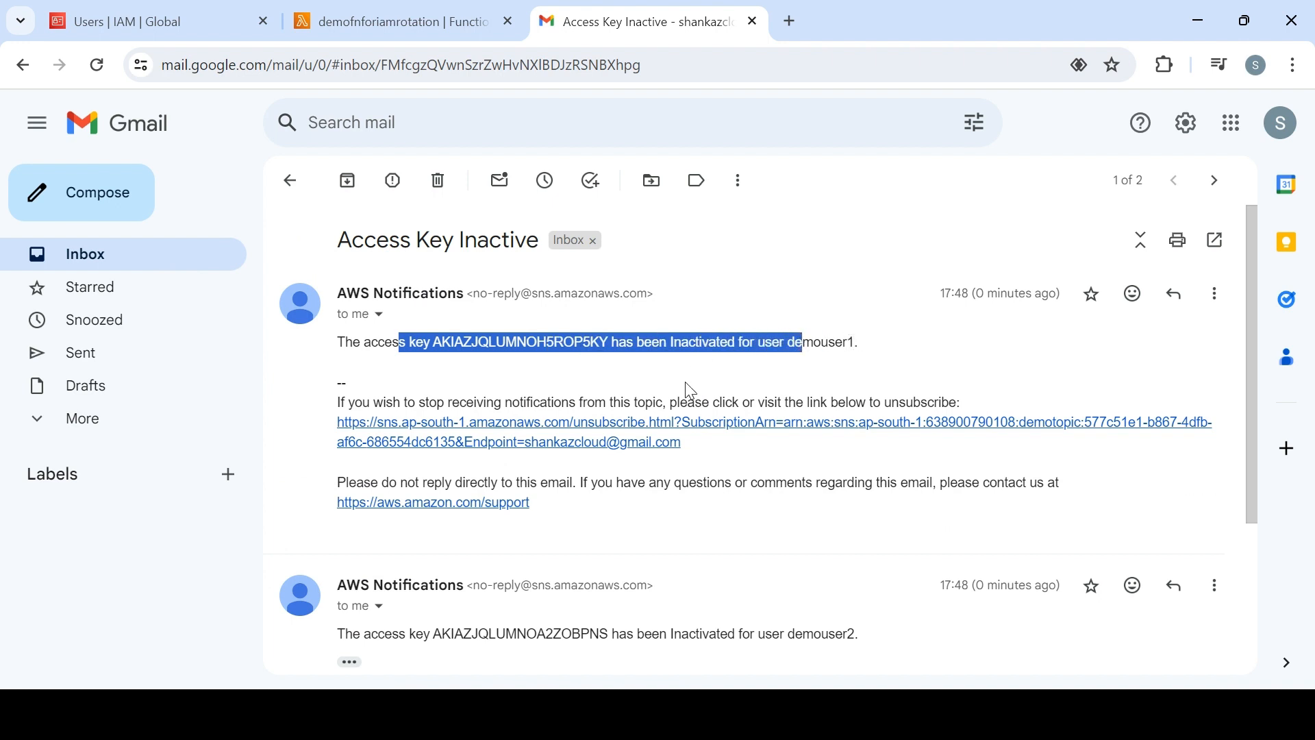
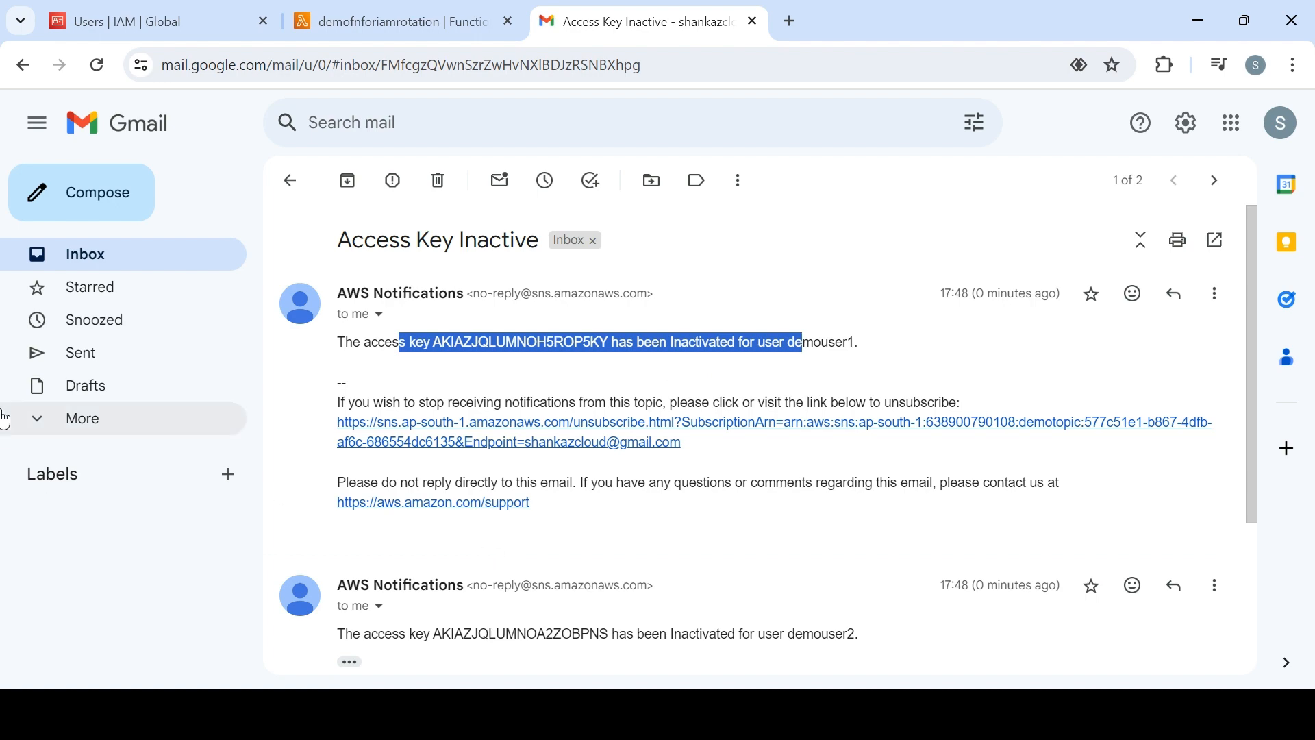
Check demouser1's user details in IAM and examine demouser2's deactivated access key entry in the Lambda function's logs
{"action": "left_click", "coordinate": [418, 30]}
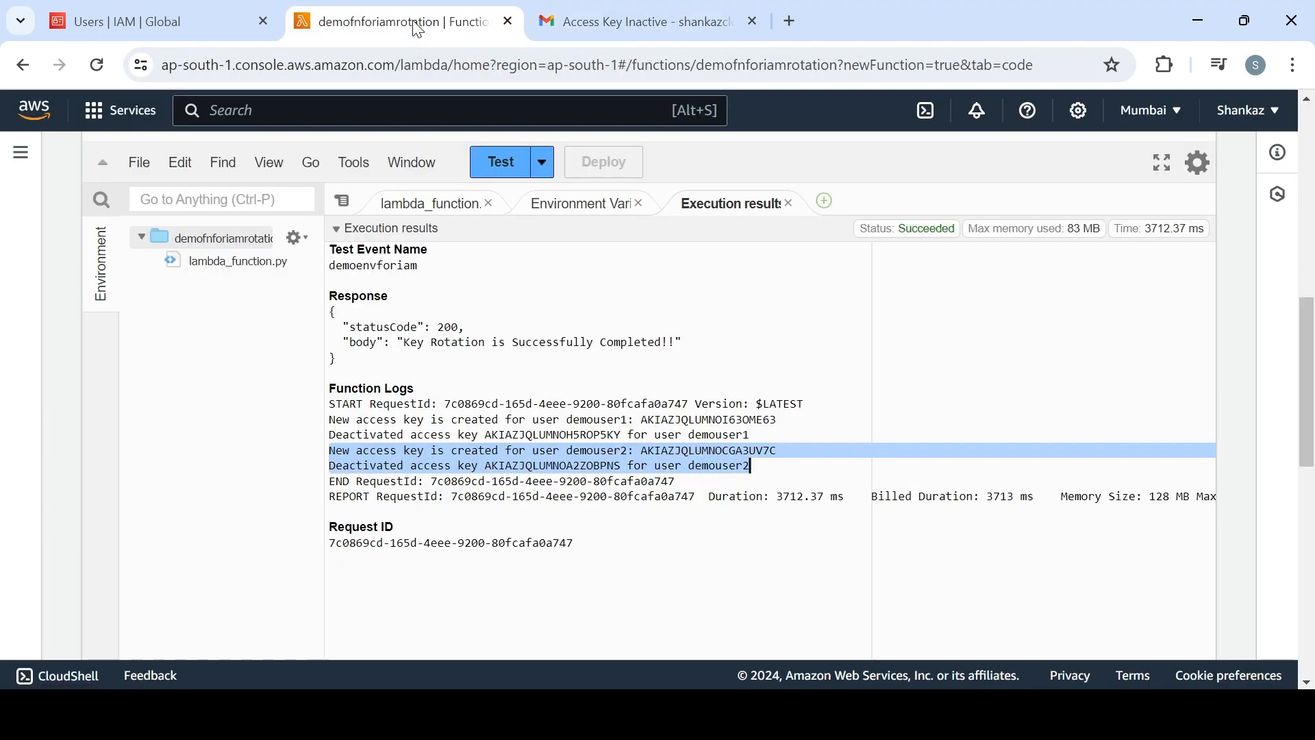
{"action": "left_click", "coordinate": [172, 22]}
{"action": "left_click", "coordinate": [441, 411]}
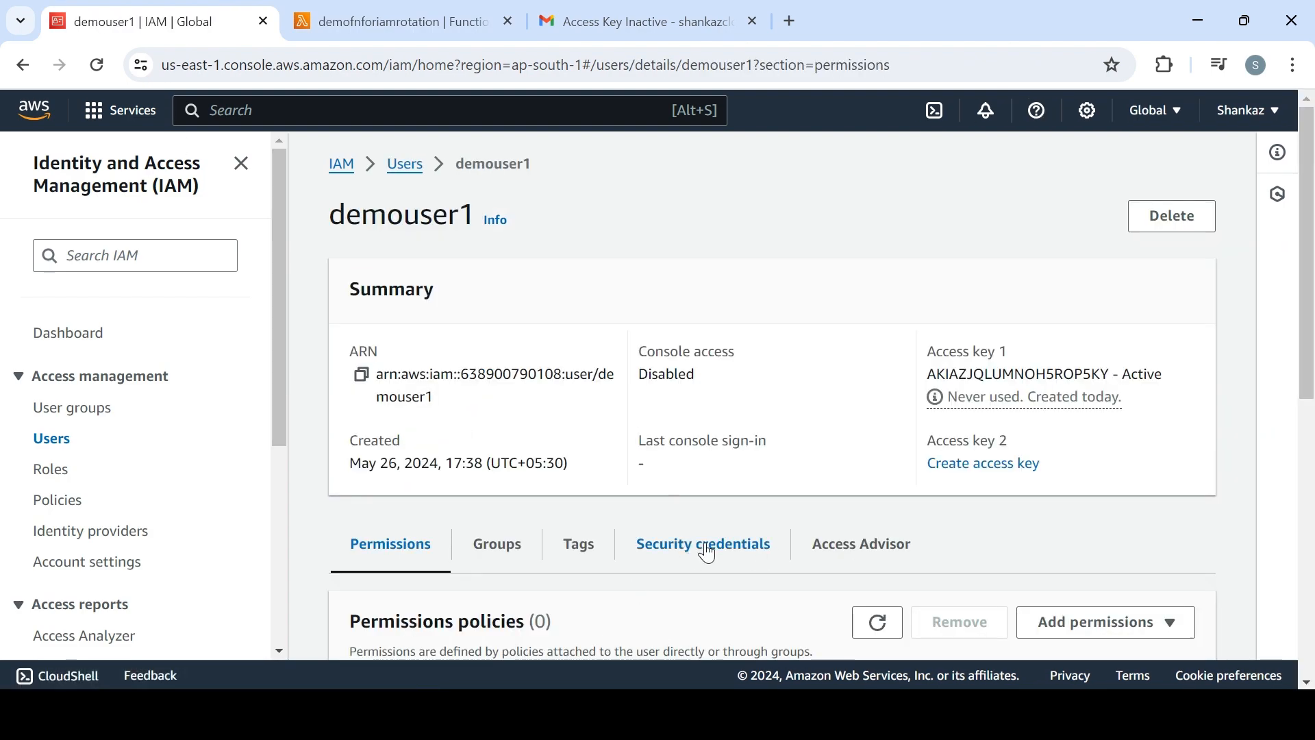
{"action": "left_click", "coordinate": [421, 22]}
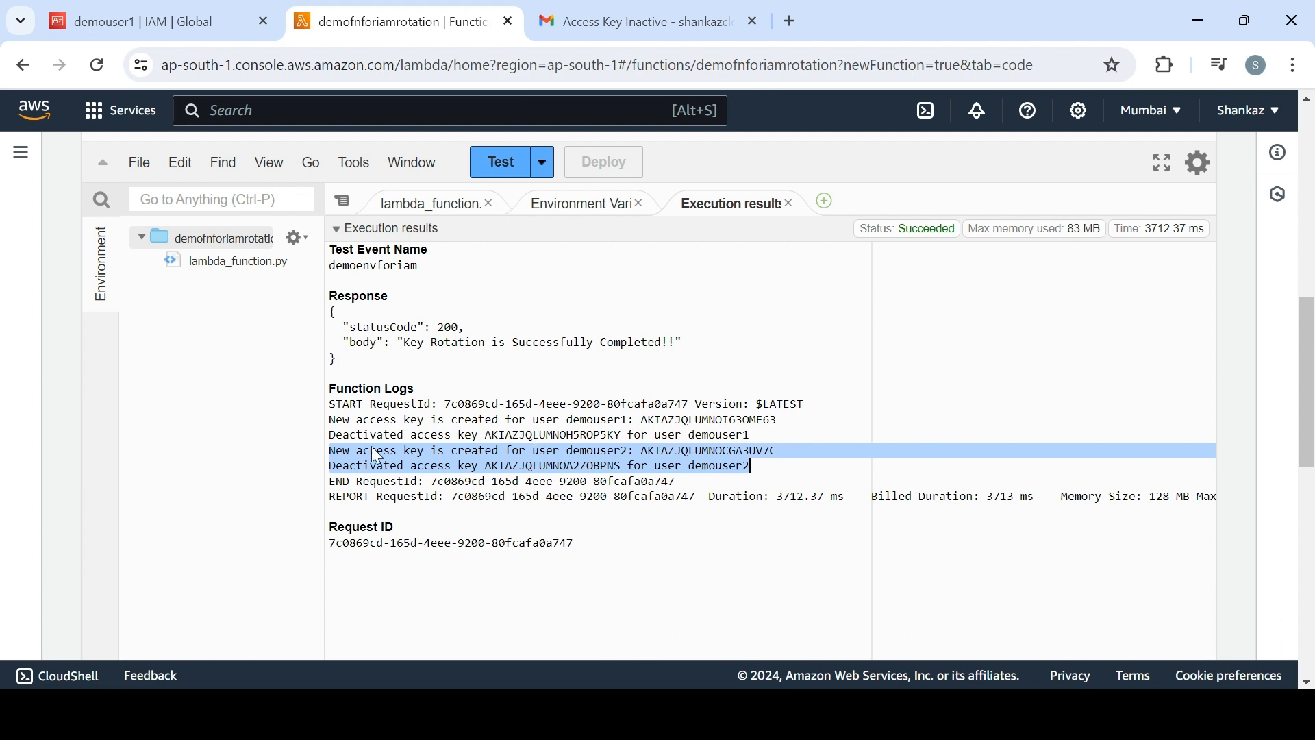
{"action": "double_click", "coordinate": [351, 462]}
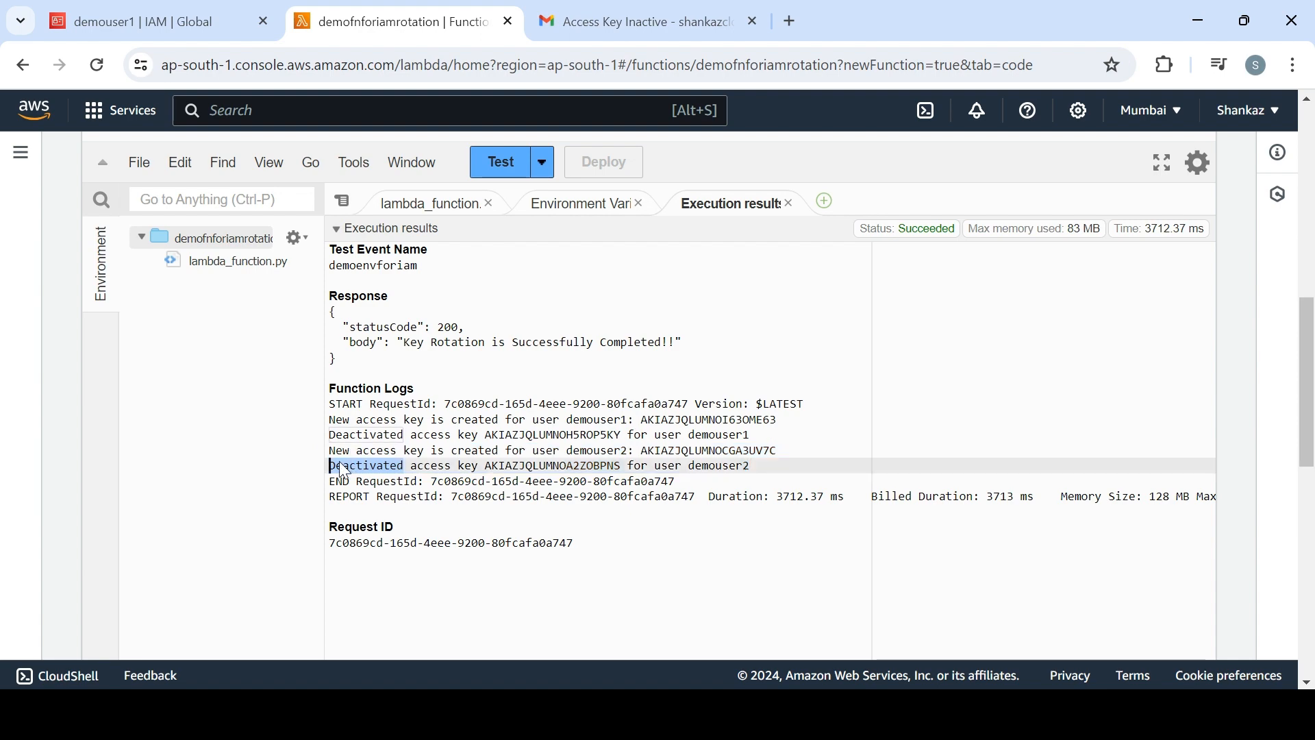
{"action": "left_click_drag", "start_coordinate": [342, 466], "coordinate": [400, 466]}
Return to demouser1 in IAM and open its security credentials at the access keys section
{"action": "left_click", "coordinate": [195, 33]}
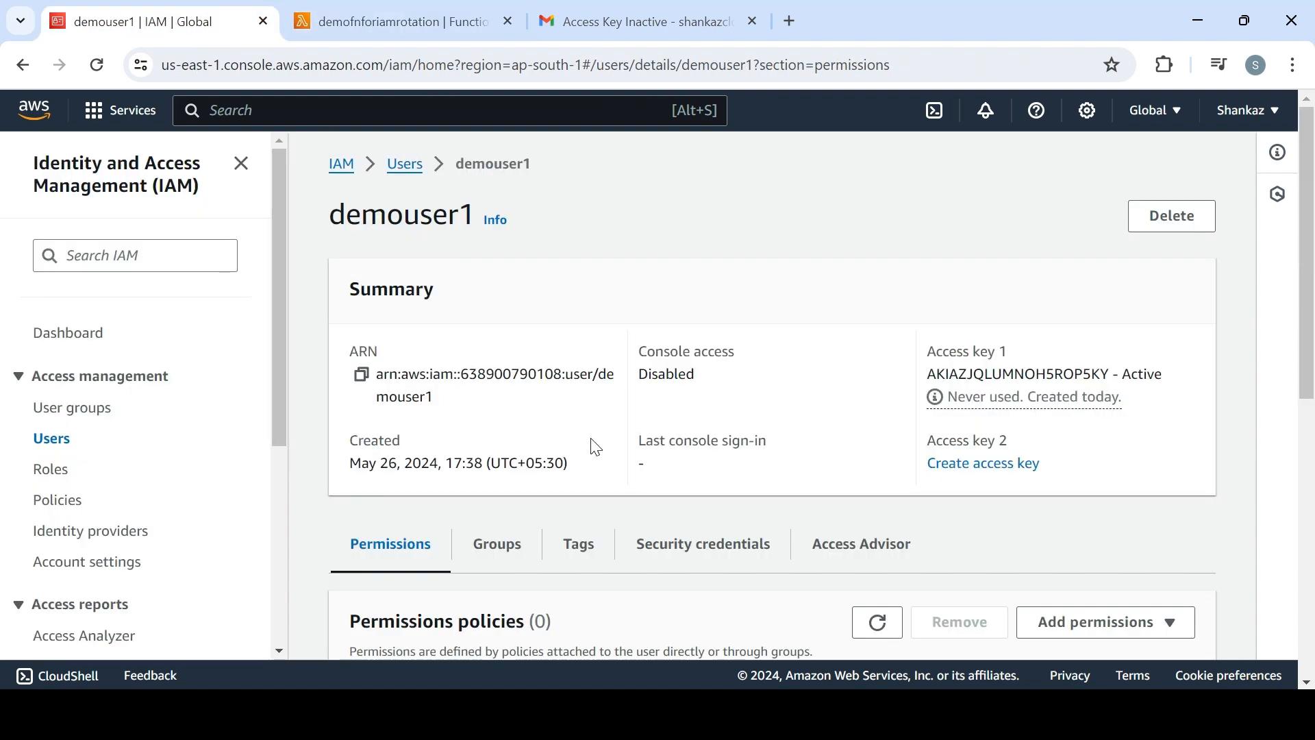
{"action": "scroll", "coordinate": [1311, 472], "scroll_direction": "down", "scroll_amount": 3}
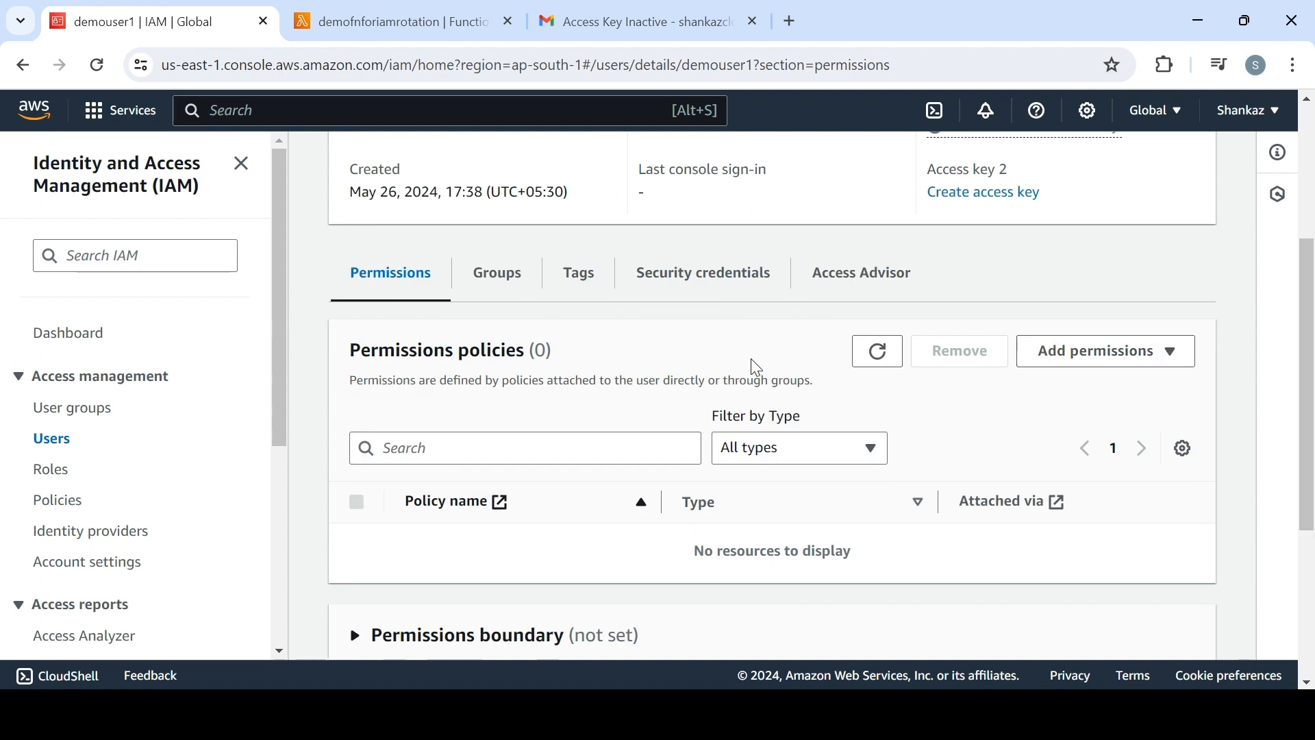
{"action": "left_click", "coordinate": [742, 282]}
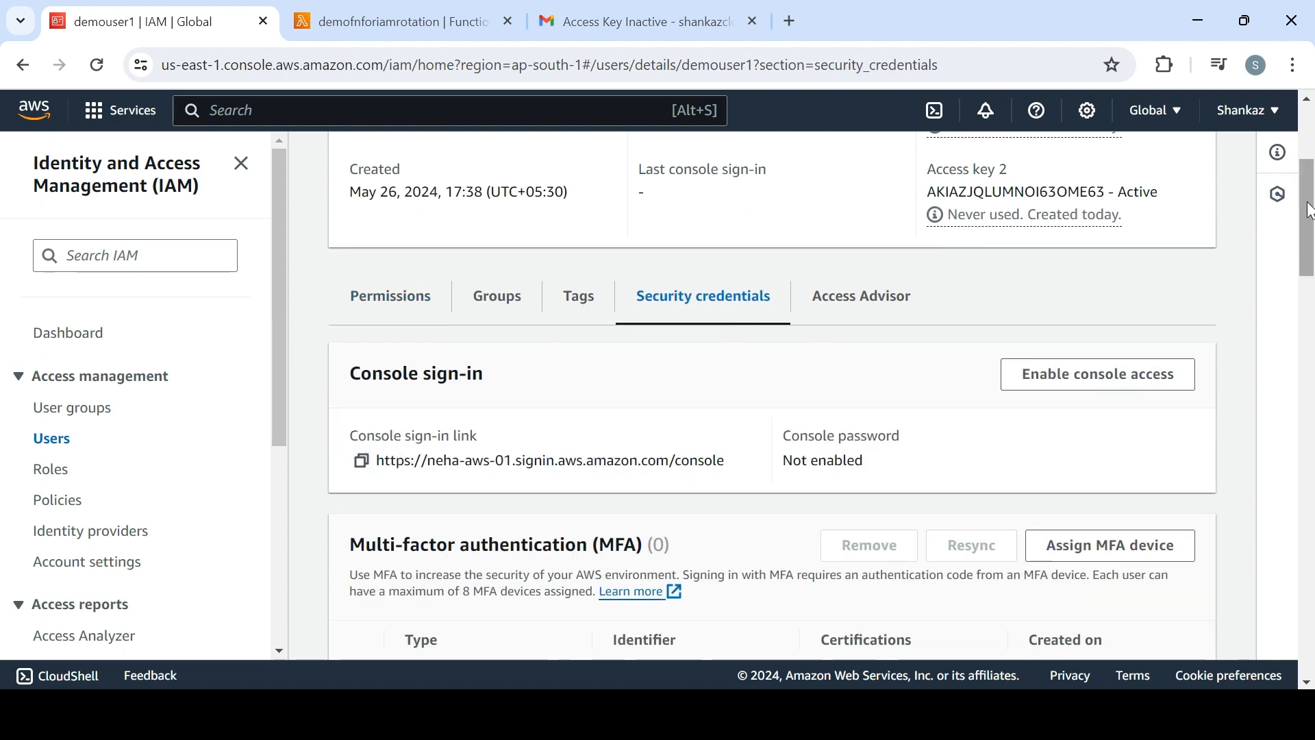
{"action": "left_click_drag", "start_coordinate": [1303, 206], "coordinate": [1312, 373]}
{"action": "scroll", "coordinate": [1312, 373], "scroll_direction": "up", "scroll_amount": 1}
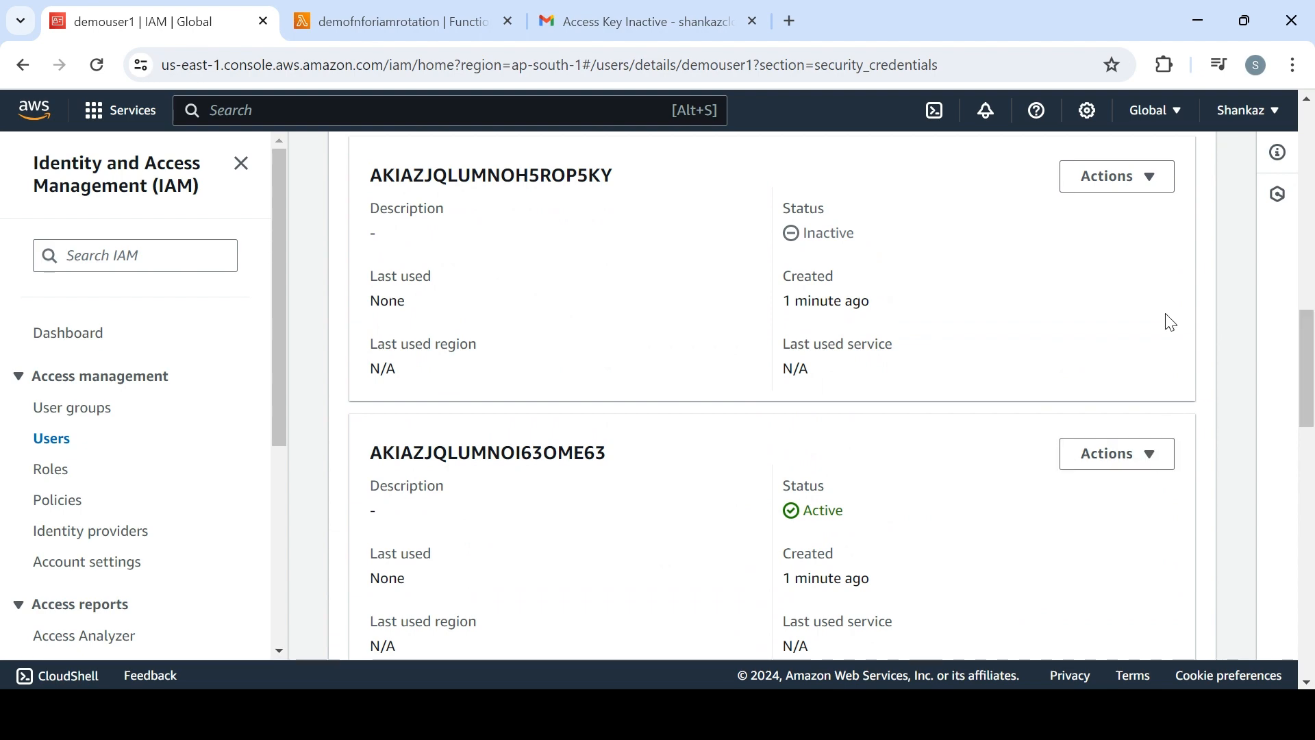
Delete demouser1's inactive access key, entering its access key ID to confirm the deletion
{"action": "left_click", "coordinate": [1136, 184]}
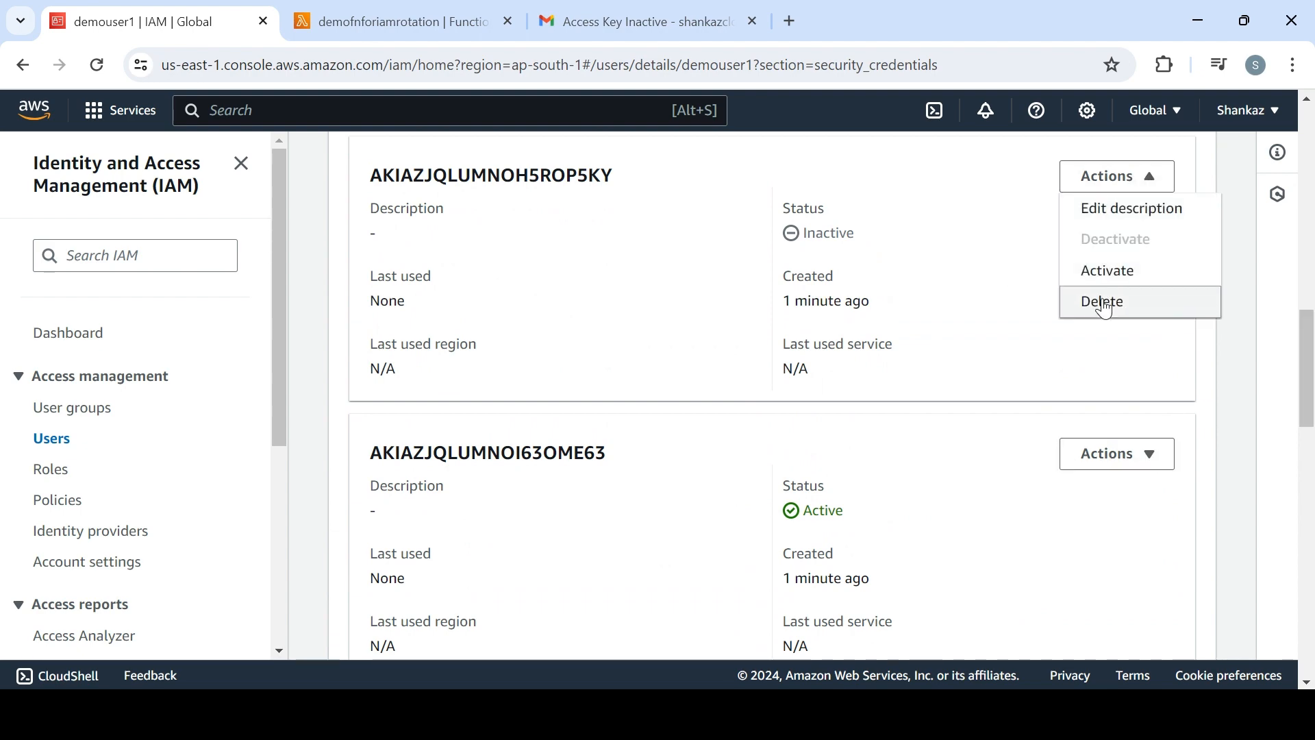
{"action": "left_click", "coordinate": [1108, 302]}
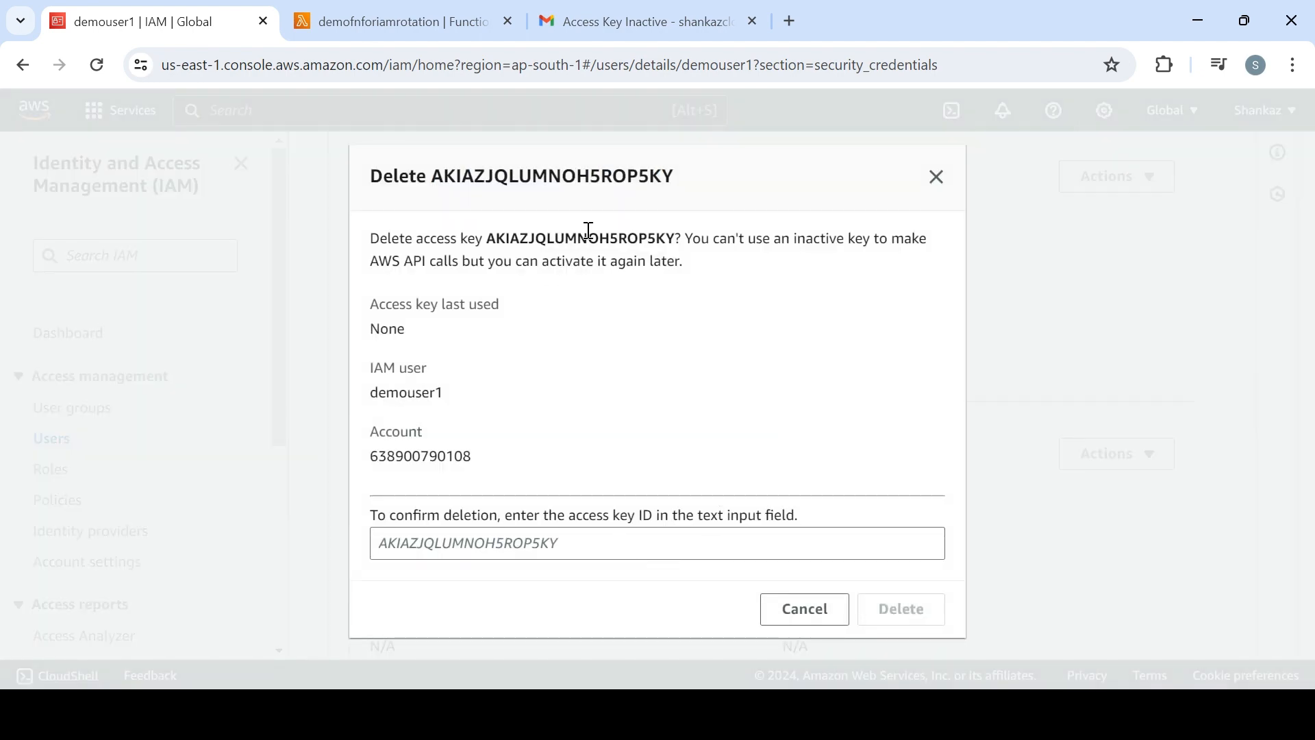
{"action": "double_click", "coordinate": [589, 238]}
{"action": "key", "text": "ctrl+c"}
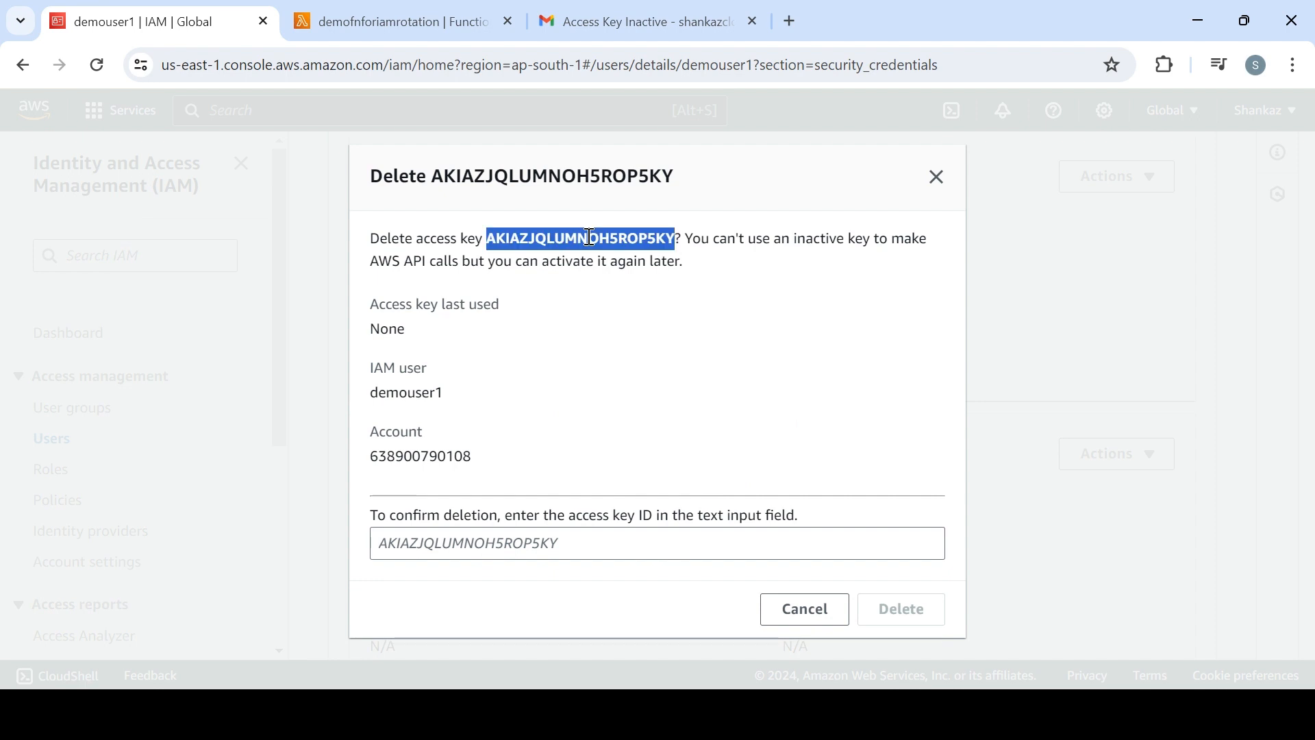
{"action": "left_click", "coordinate": [541, 542]}
{"action": "key", "text": "ctrl+v"}
{"action": "left_click", "coordinate": [869, 619]}
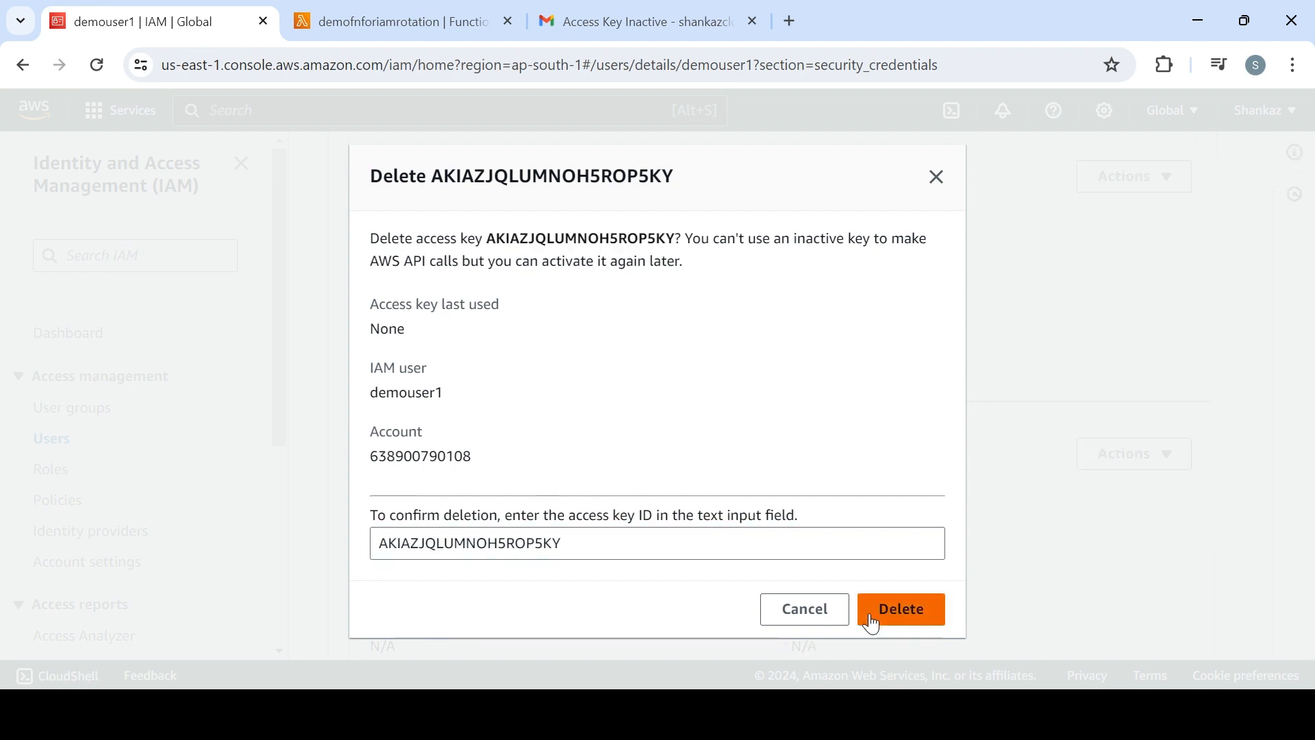
Deactivate demouser1's remaining access key
{"action": "scroll", "coordinate": [1096, 493], "scroll_direction": "down", "scroll_amount": 5}
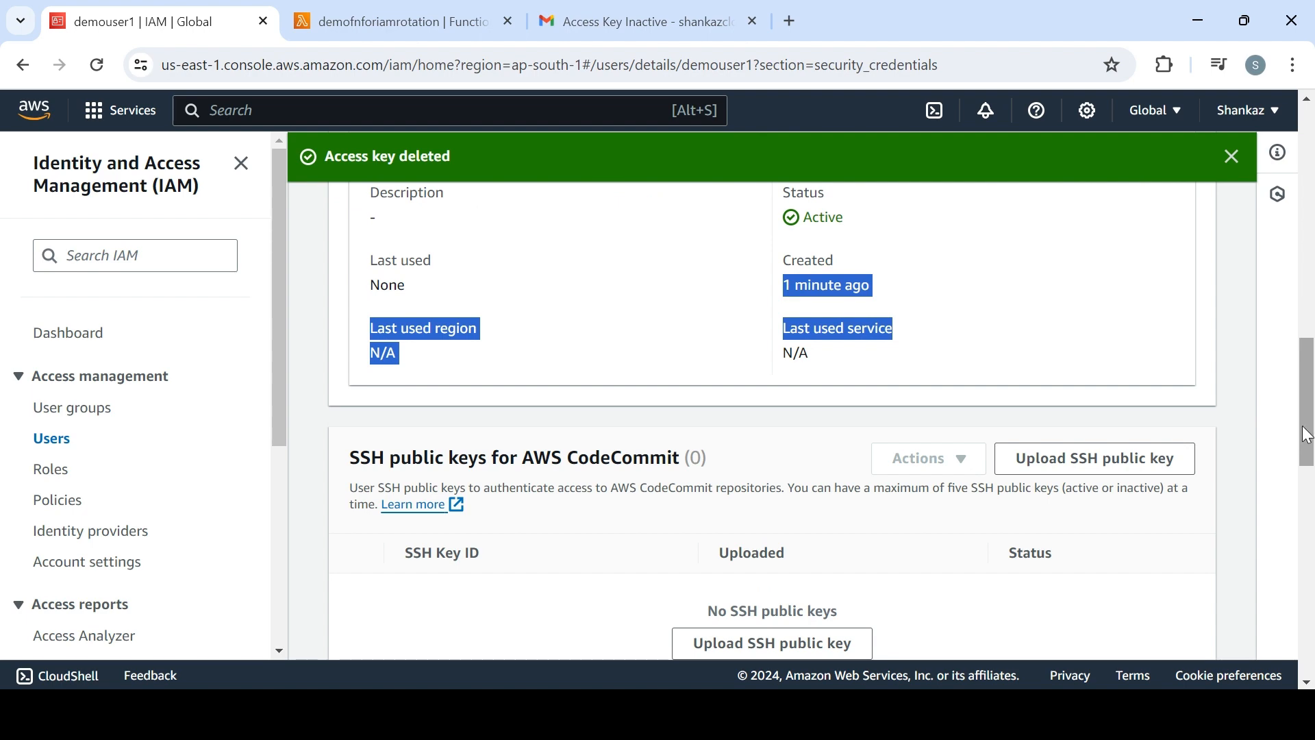
{"action": "scroll", "coordinate": [1300, 434], "scroll_direction": "up", "scroll_amount": 3}
{"action": "left_click", "coordinate": [1085, 356]}
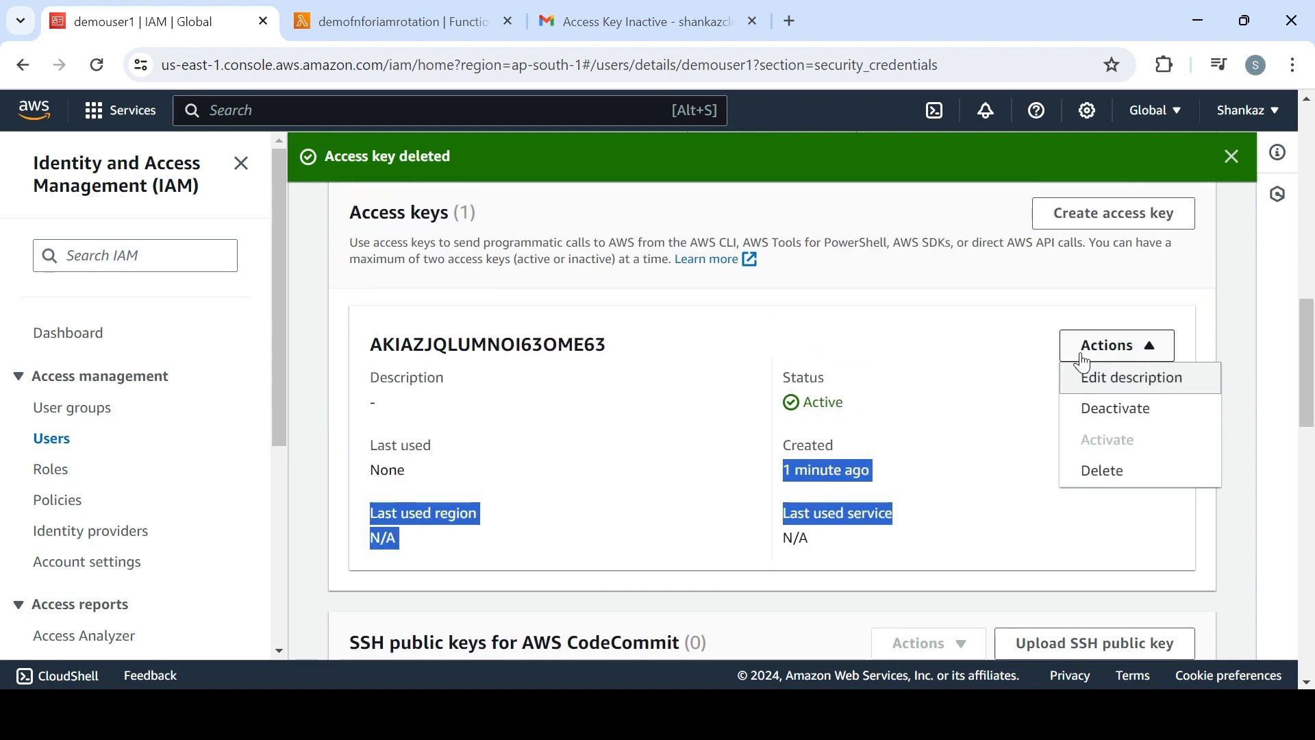
{"action": "left_click", "coordinate": [1102, 409]}
{"action": "left_click", "coordinate": [873, 574]}
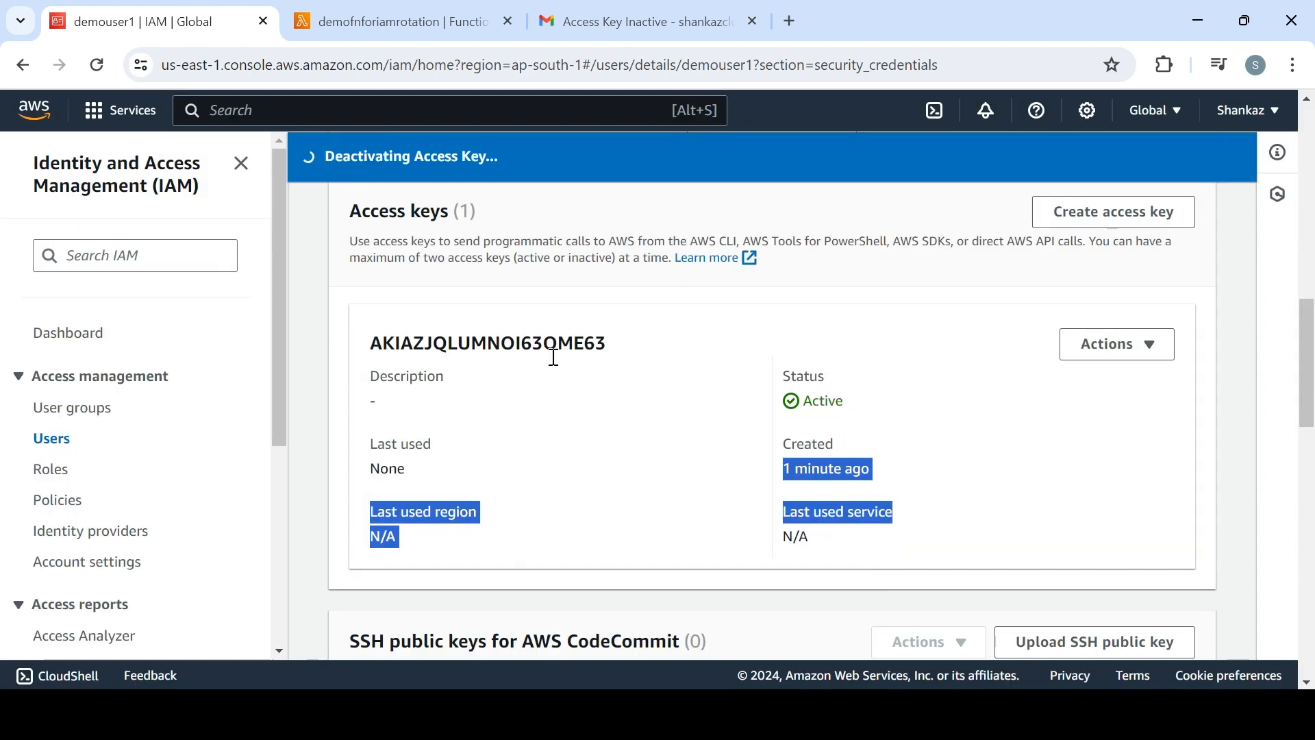
Open demouser2 from the IAM users list and show the access keys in its security credentials
{"action": "left_click", "coordinate": [55, 444]}
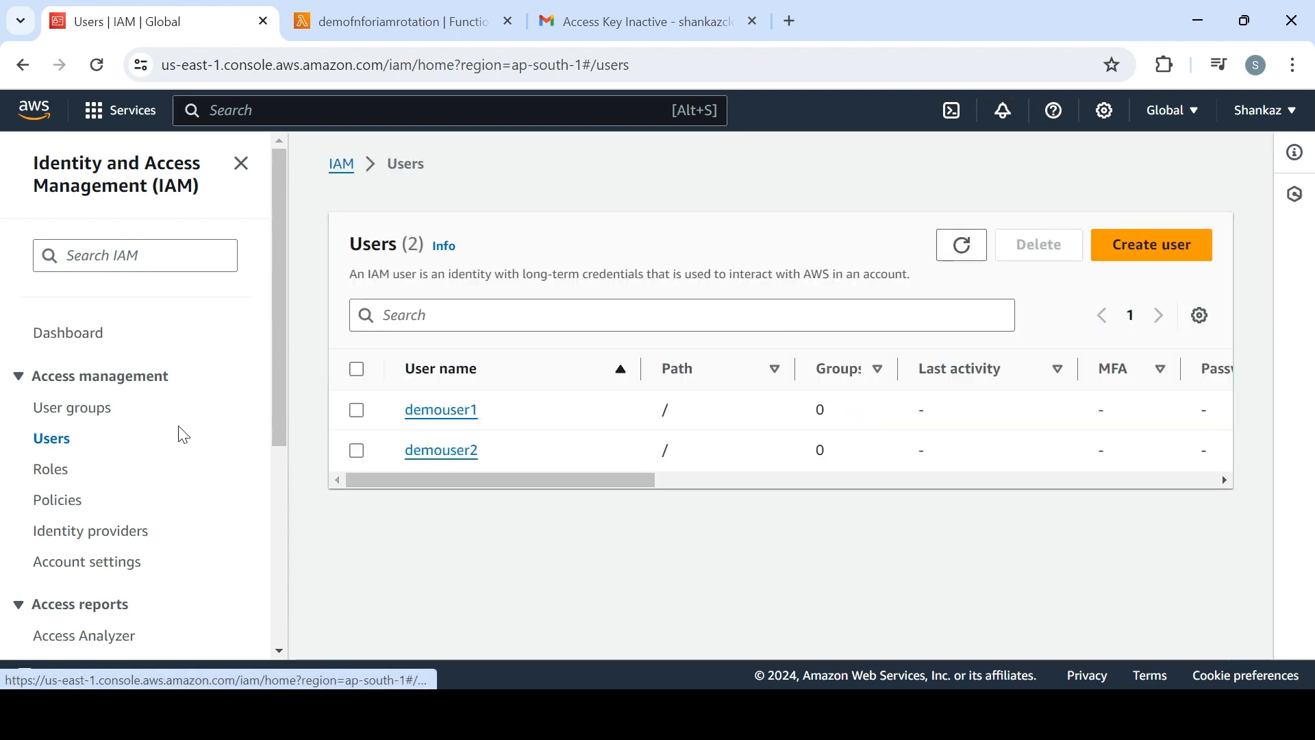
{"action": "left_click", "coordinate": [463, 454]}
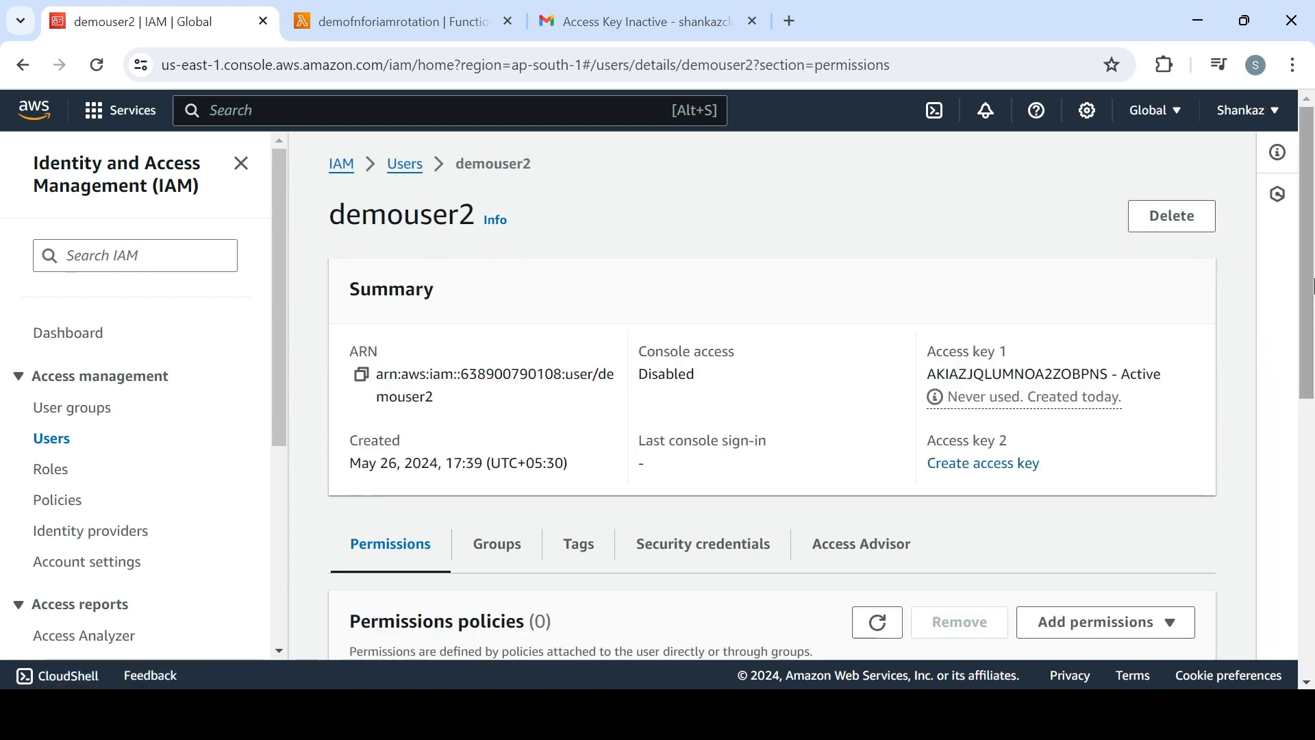
{"action": "left_click_drag", "start_coordinate": [1311, 286], "coordinate": [1313, 486]}
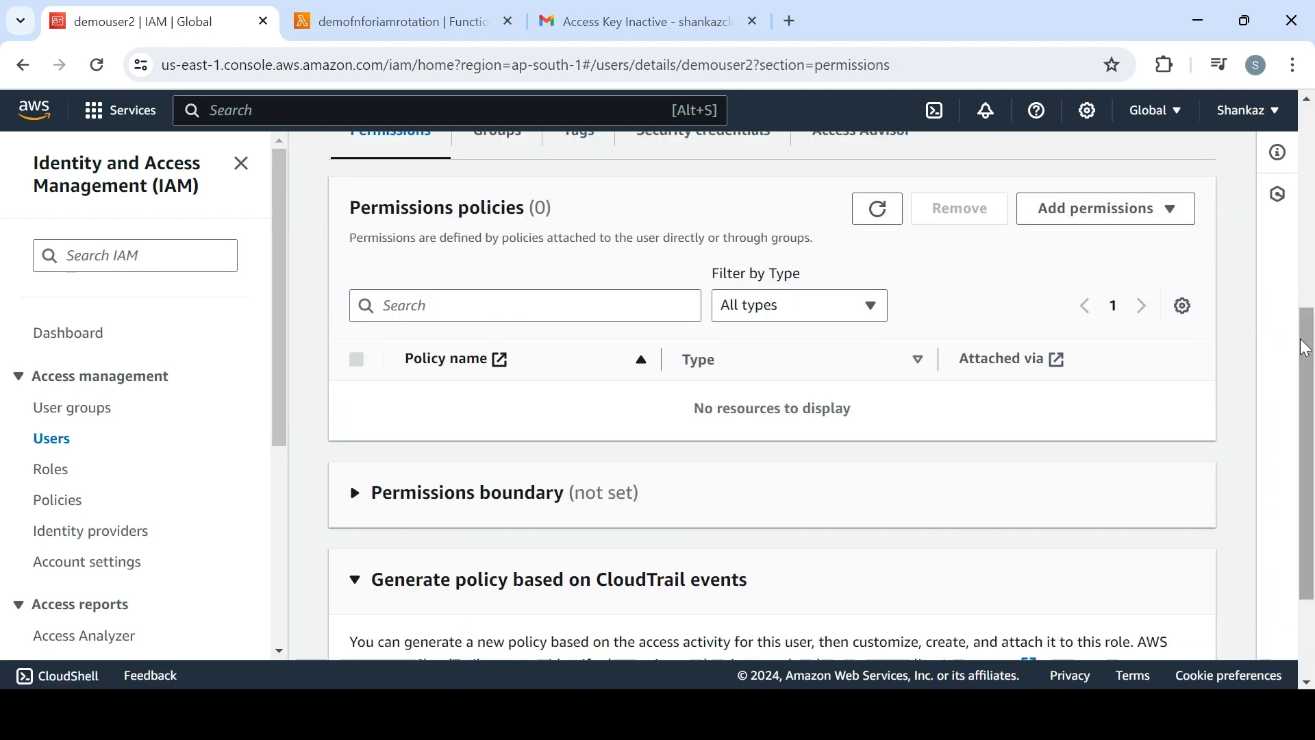
{"action": "left_click", "coordinate": [712, 152]}
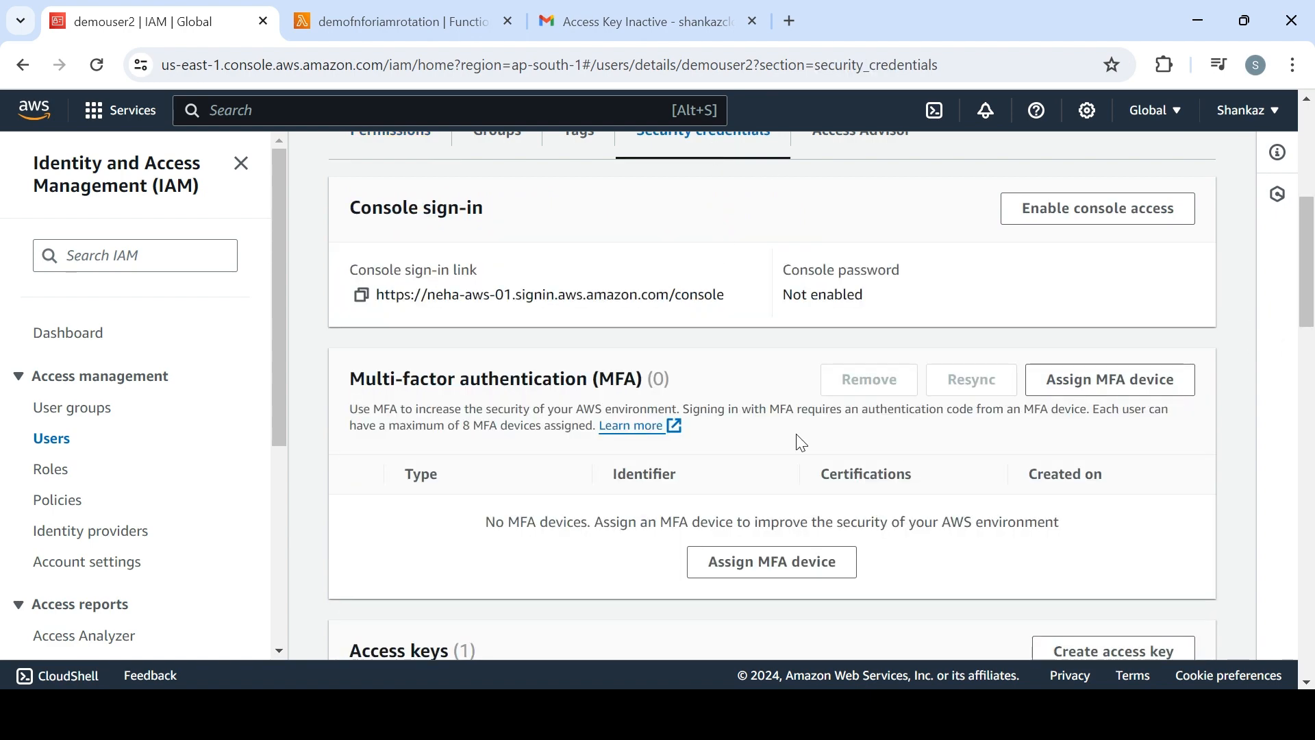
{"action": "left_click_drag", "start_coordinate": [1309, 241], "coordinate": [1312, 372]}
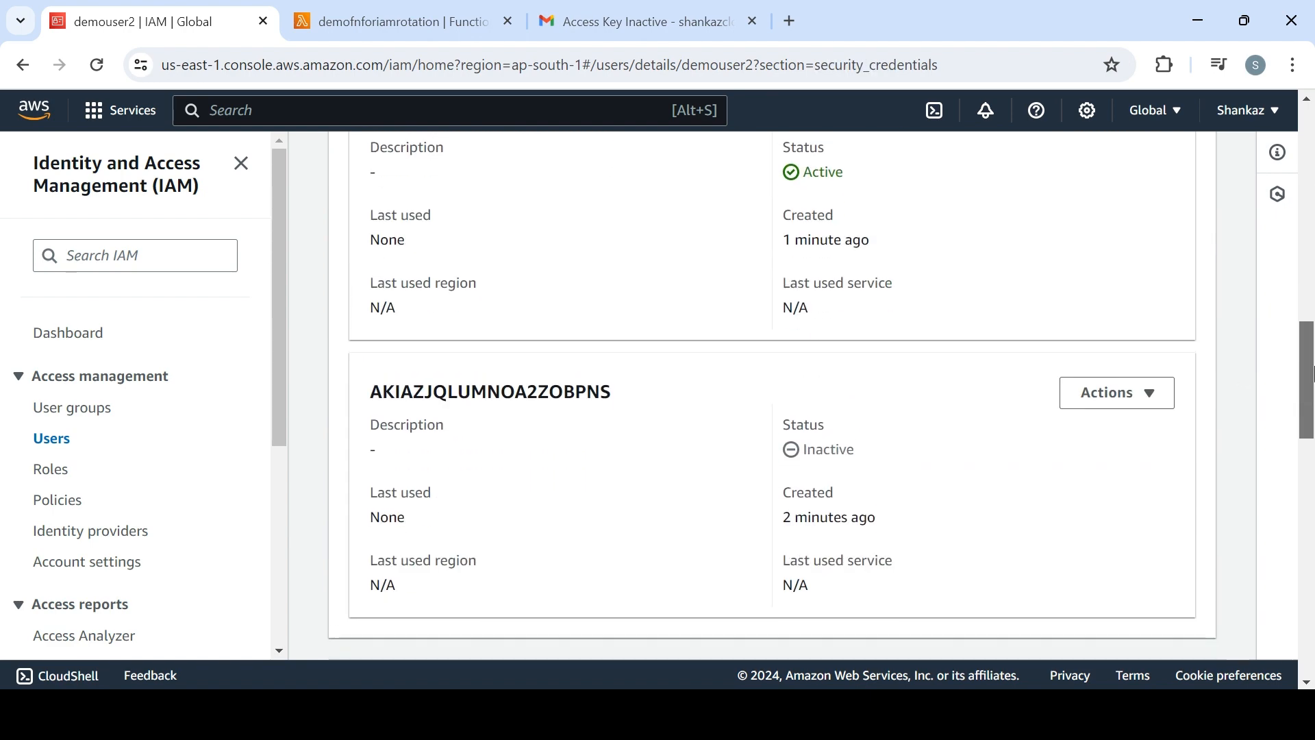
Delete demouser2's inactive access key, entering its access key ID to confirm the deletion
{"action": "left_click", "coordinate": [1118, 397]}
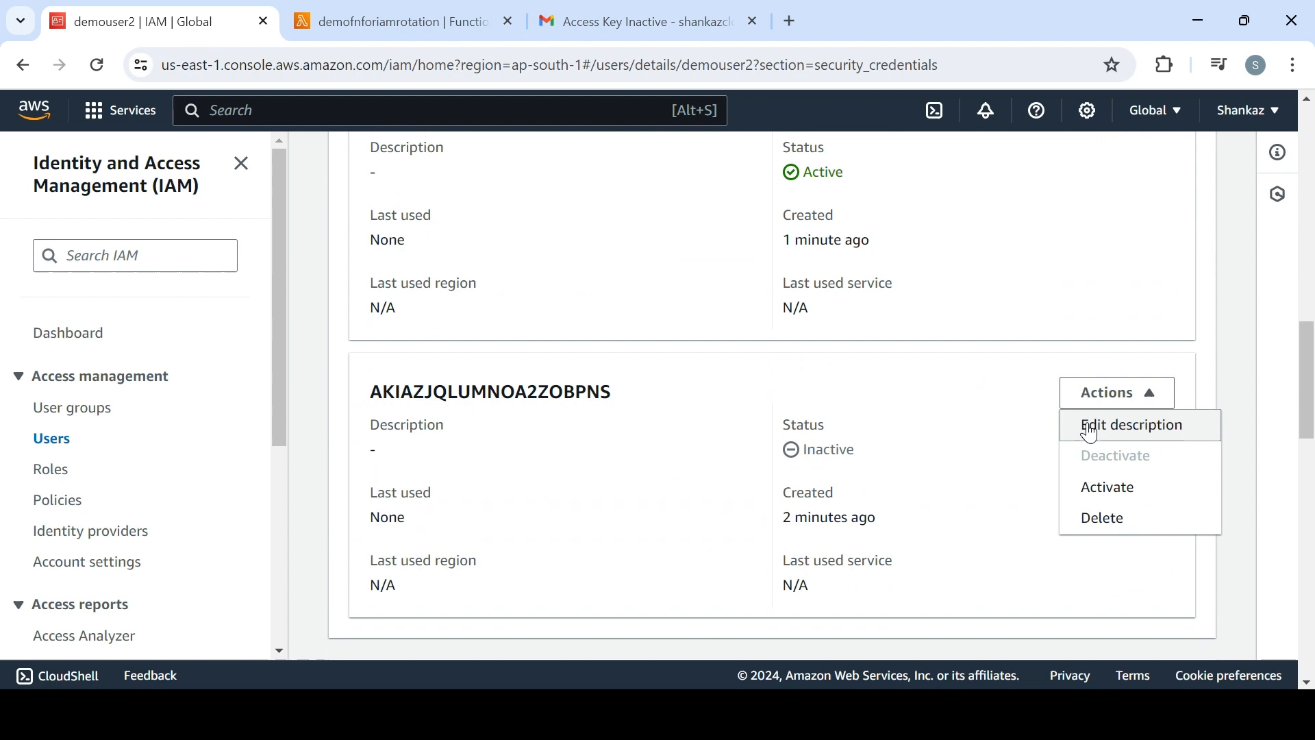
{"action": "left_click", "coordinate": [1111, 521]}
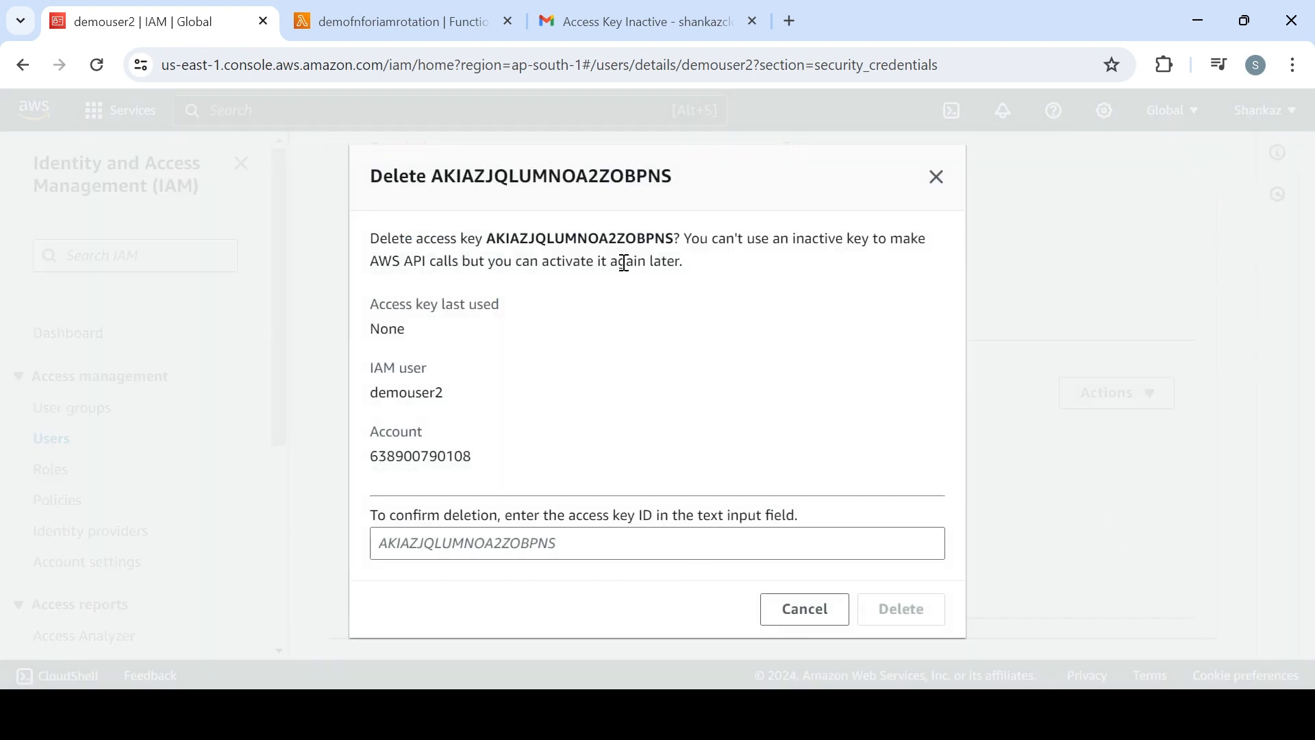
{"action": "double_click", "coordinate": [616, 236]}
{"action": "key", "text": "ctrl+c"}
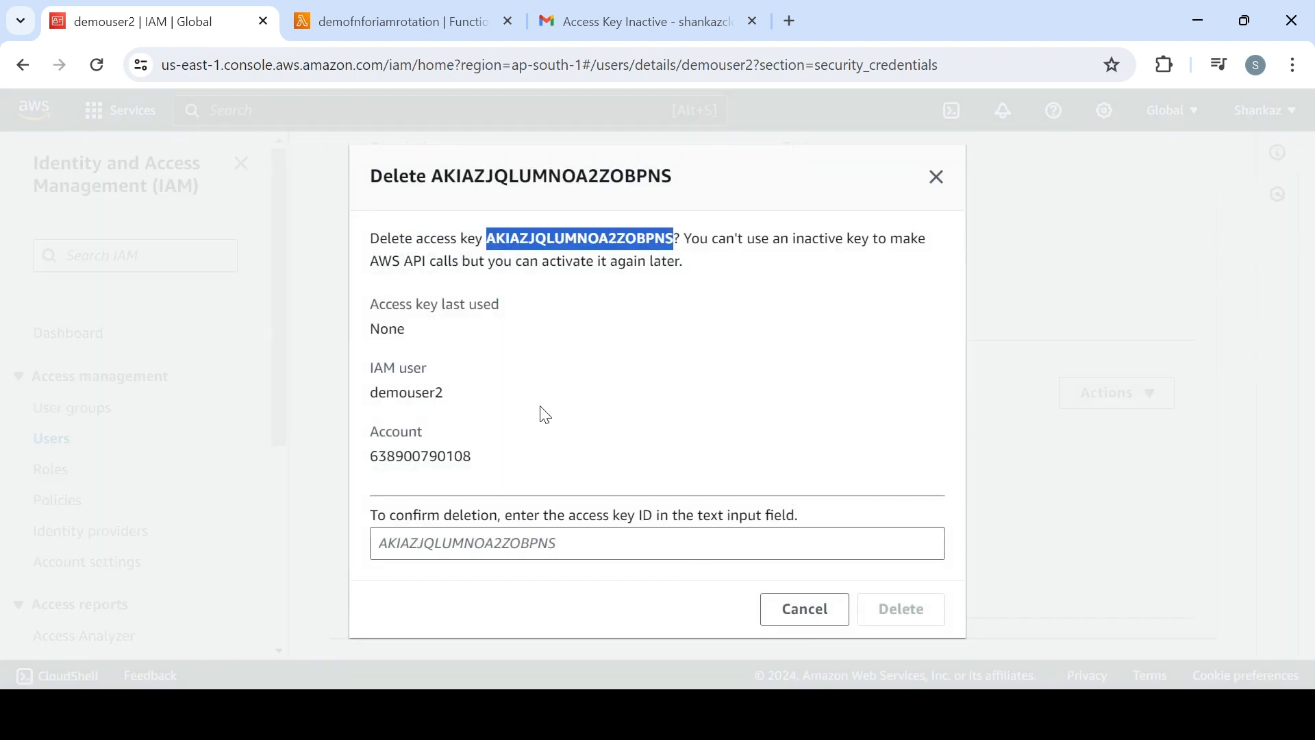
{"action": "left_click", "coordinate": [527, 543]}
{"action": "key", "text": "ctrl+v"}
{"action": "left_click", "coordinate": [935, 625]}
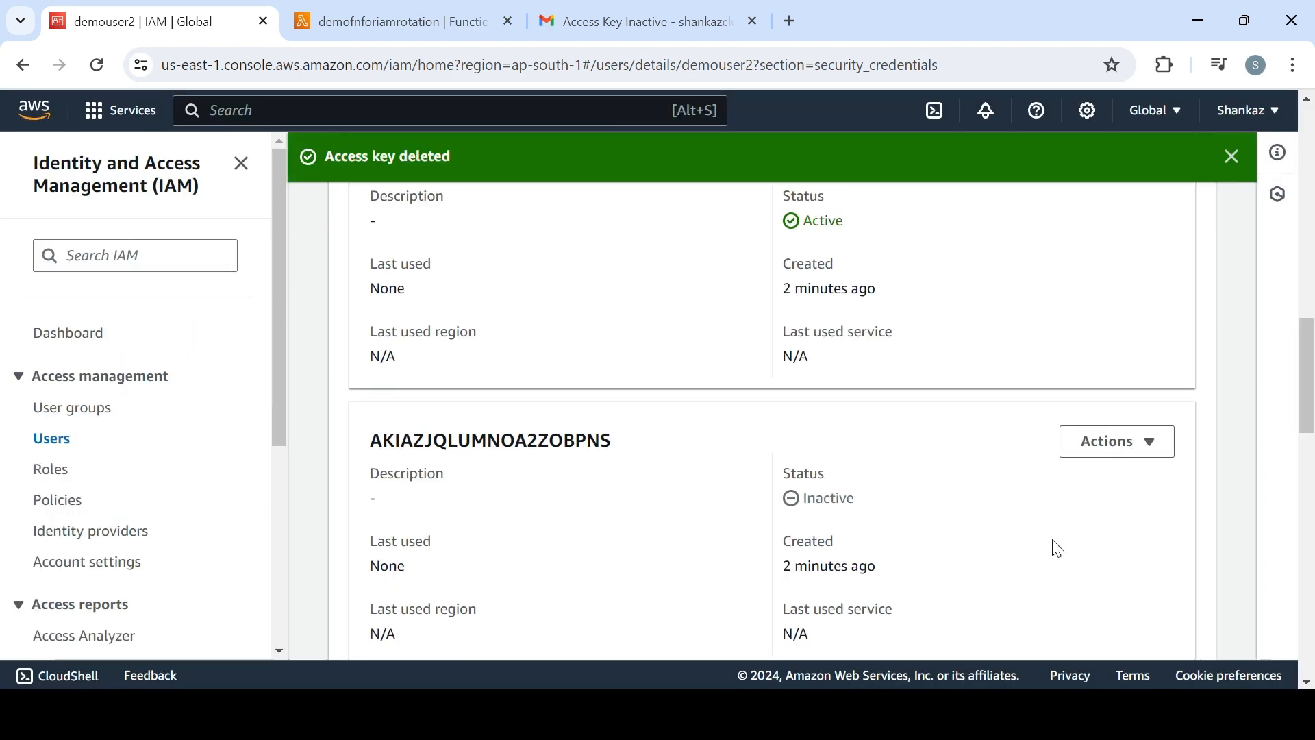
Deactivate demouser2's remaining access key and return to the IAM users list
{"action": "left_click", "coordinate": [1310, 328]}
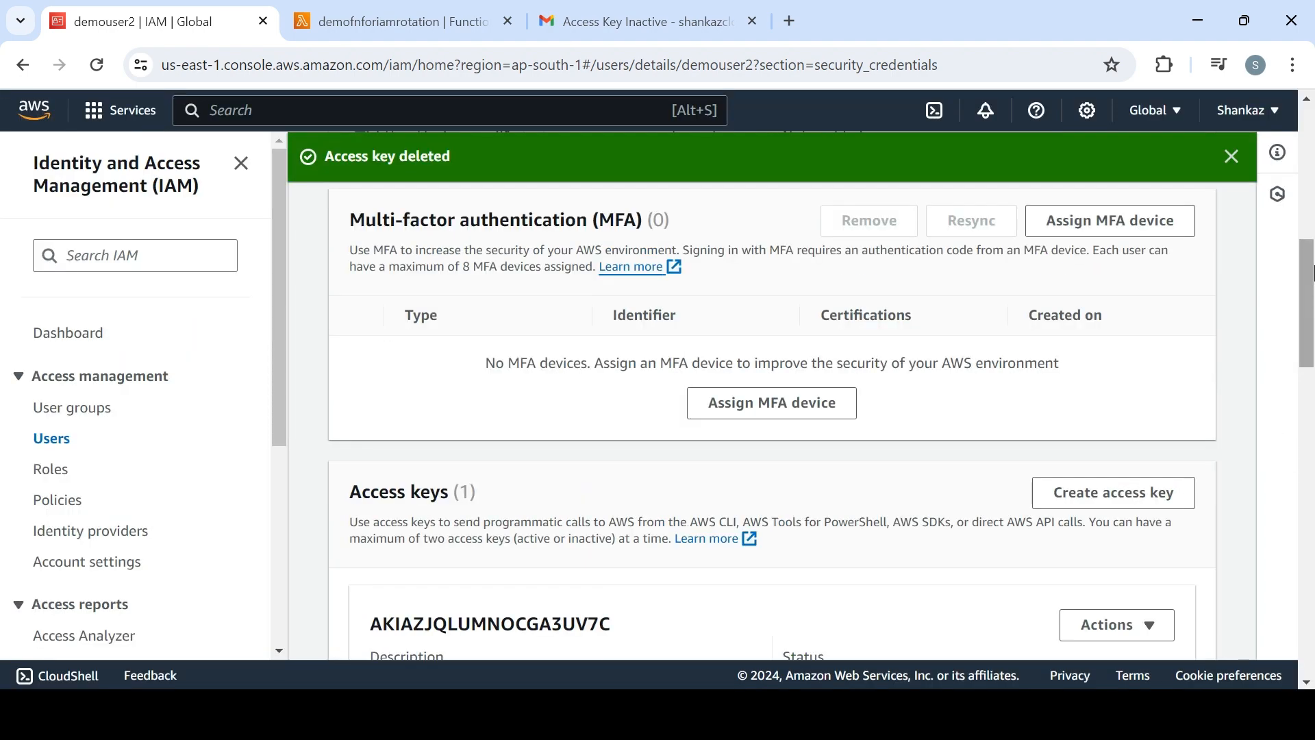
{"action": "left_click_drag", "start_coordinate": [1308, 267], "coordinate": [1309, 355]}
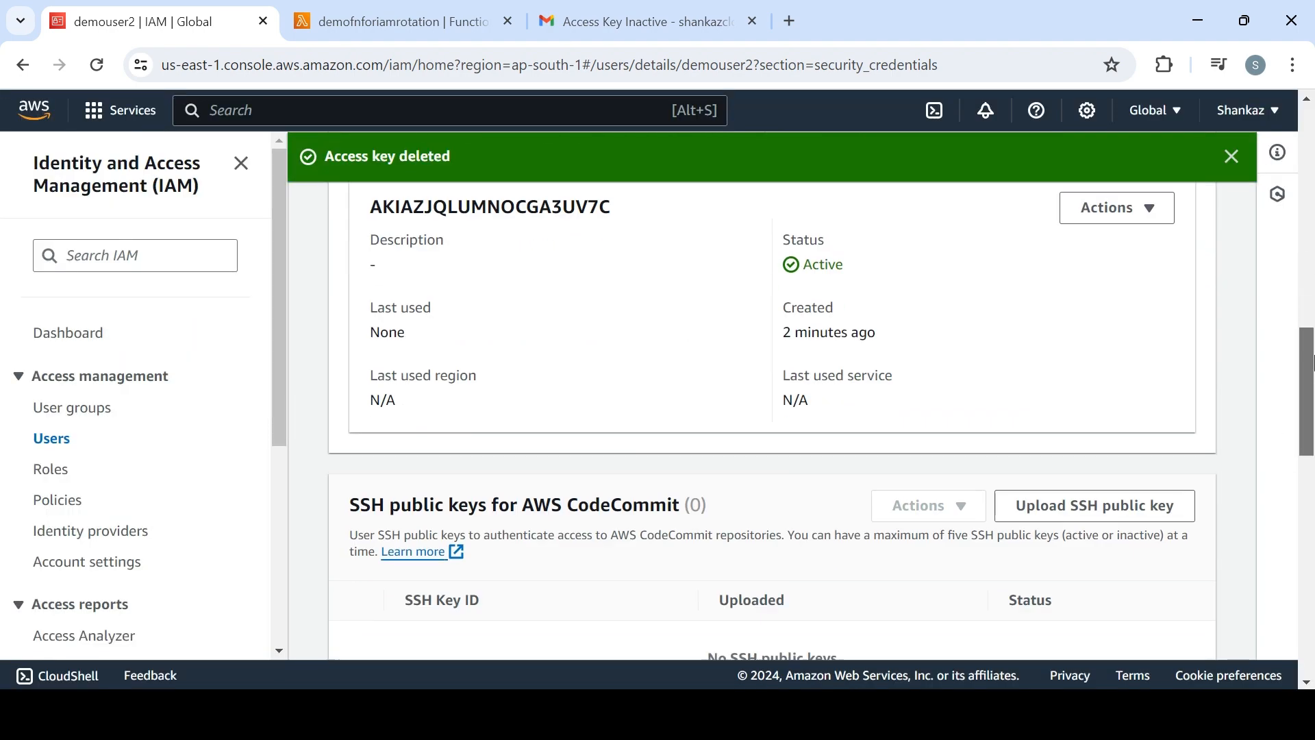
{"action": "left_click", "coordinate": [1121, 209]}
{"action": "left_click", "coordinate": [1105, 272]}
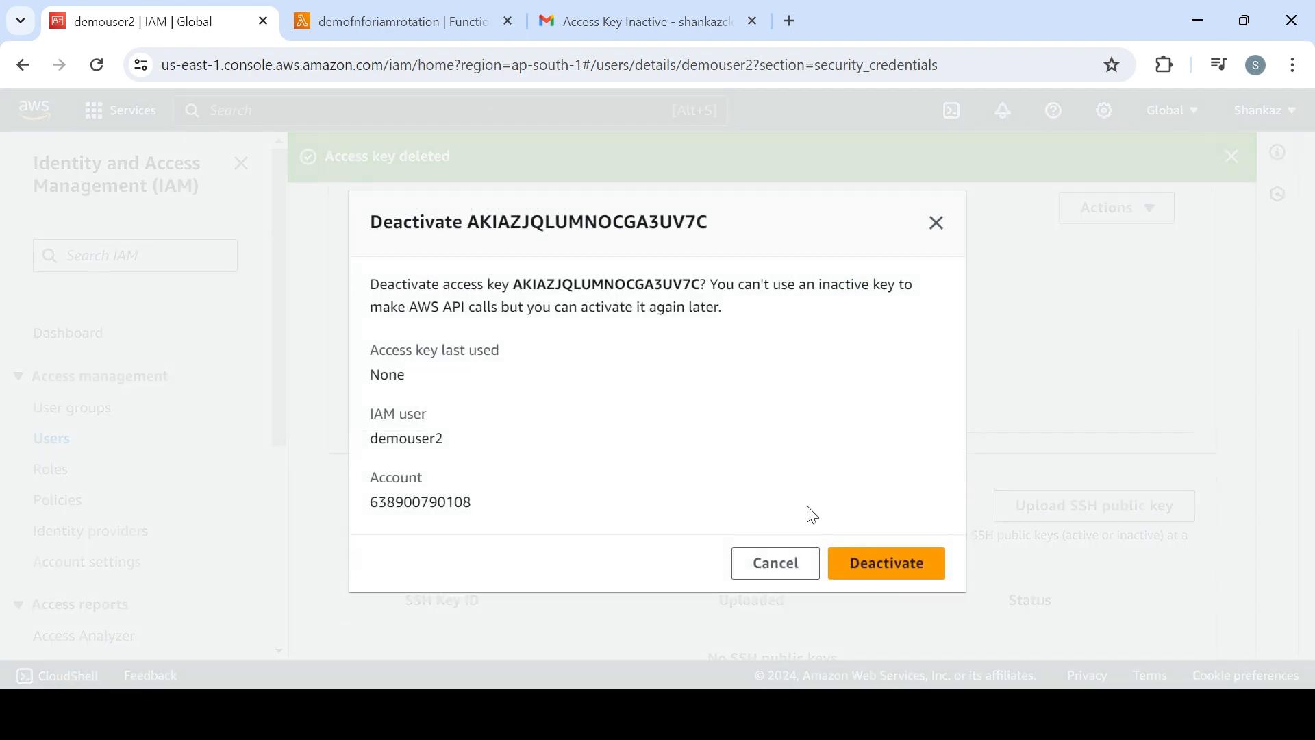
{"action": "left_click", "coordinate": [890, 561]}
{"action": "left_click", "coordinate": [51, 438]}
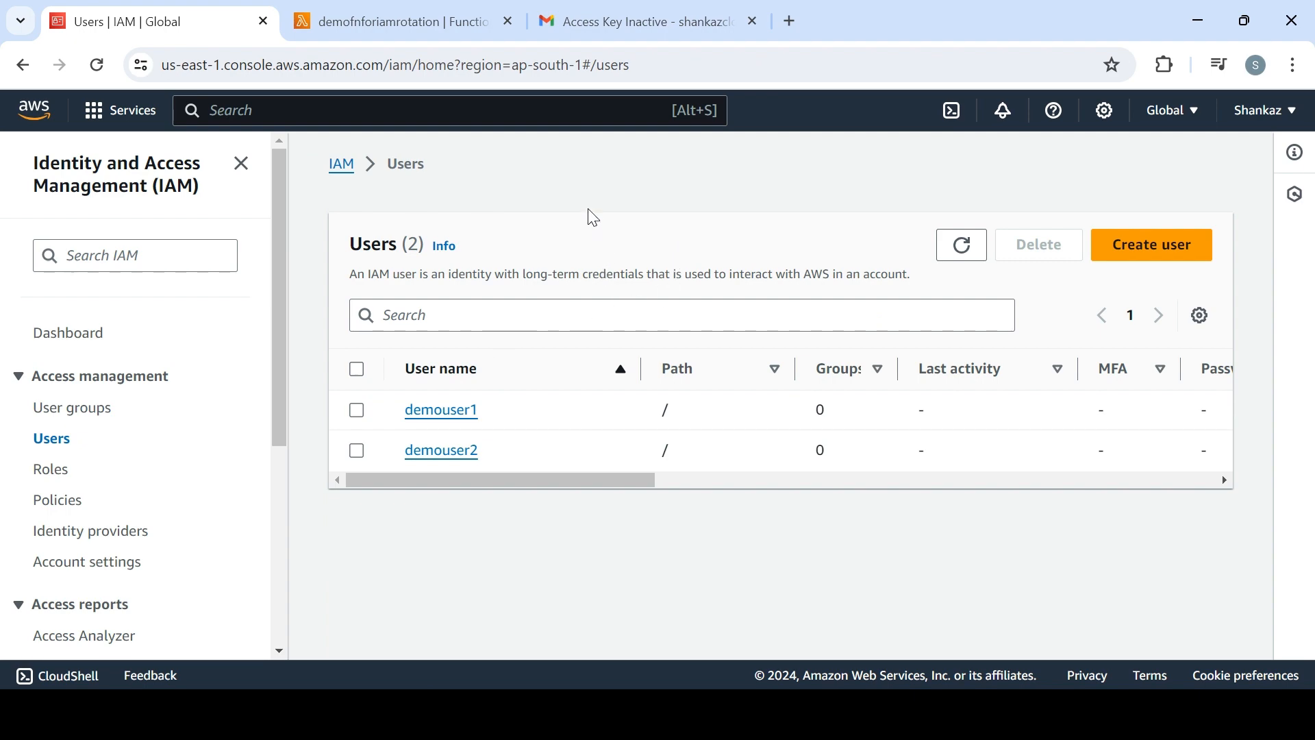
Switch to the Gmail inbox and delete all the AWS notification conversations
{"action": "left_click", "coordinate": [423, 28]}
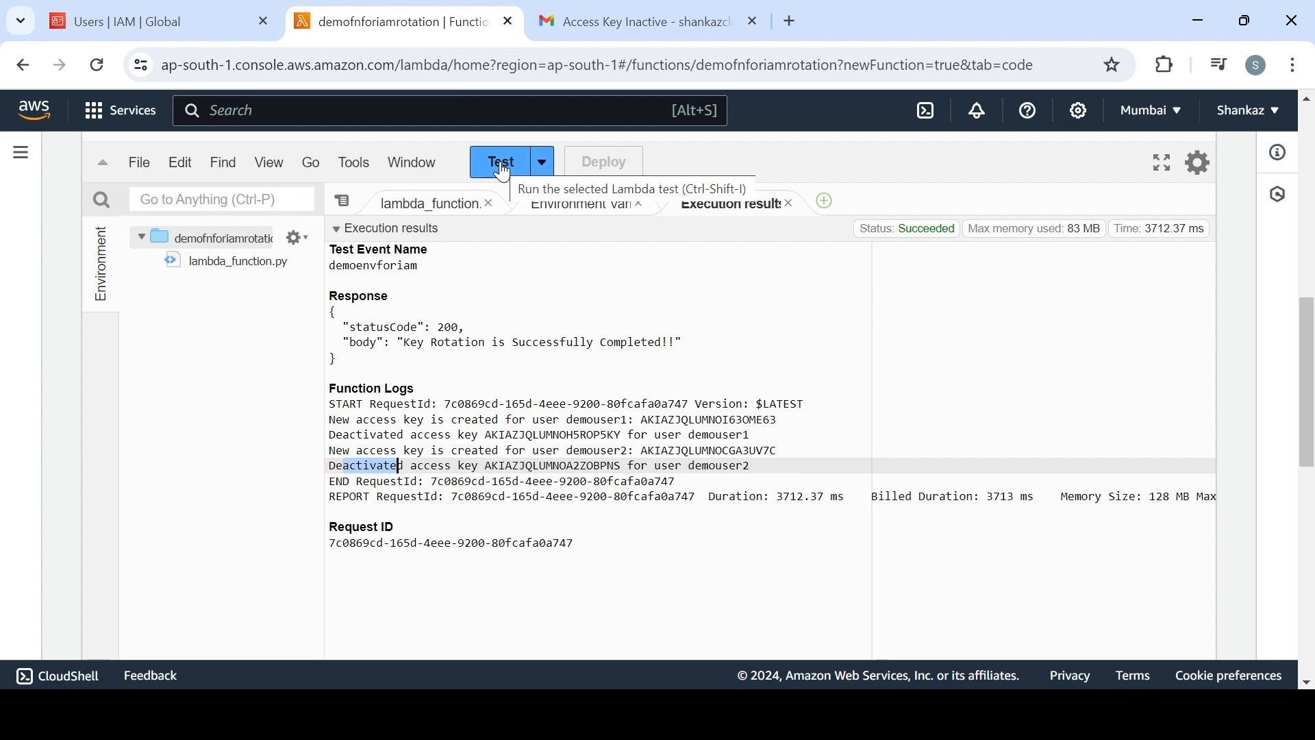
{"action": "left_click", "coordinate": [601, 31]}
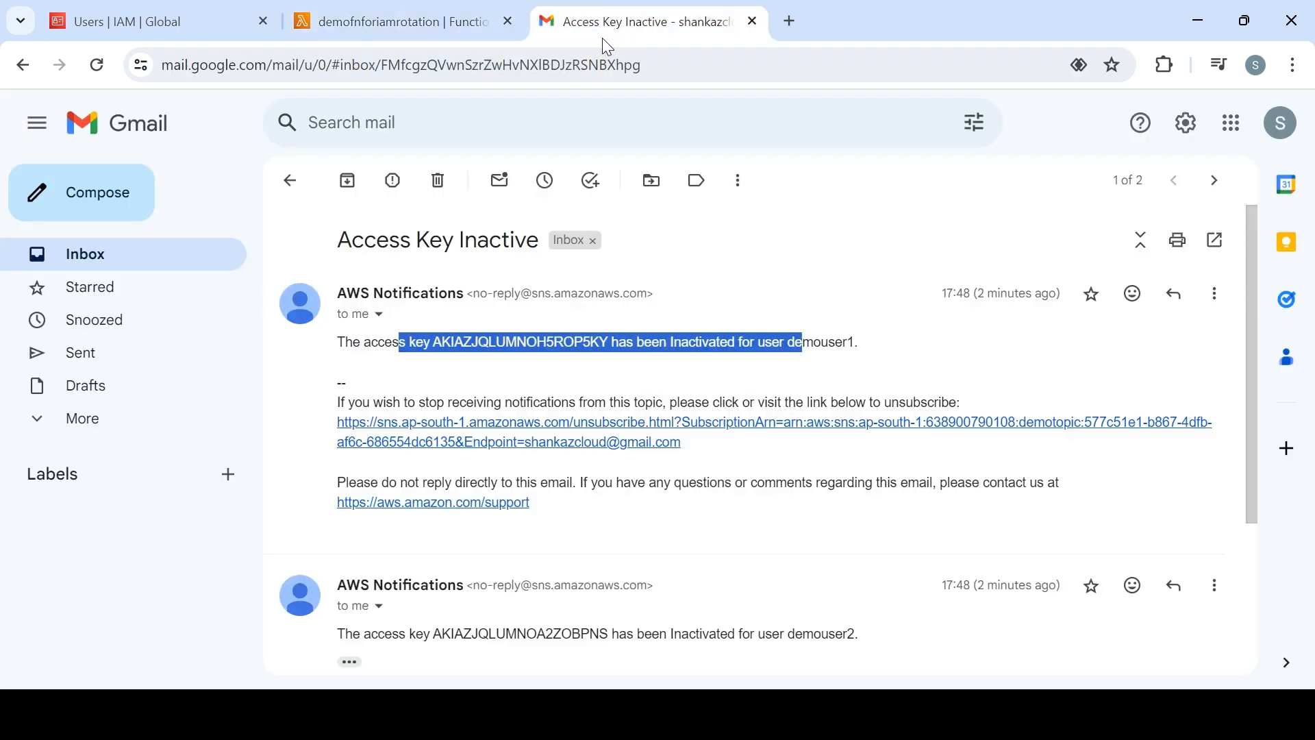
{"action": "left_click", "coordinate": [290, 181]}
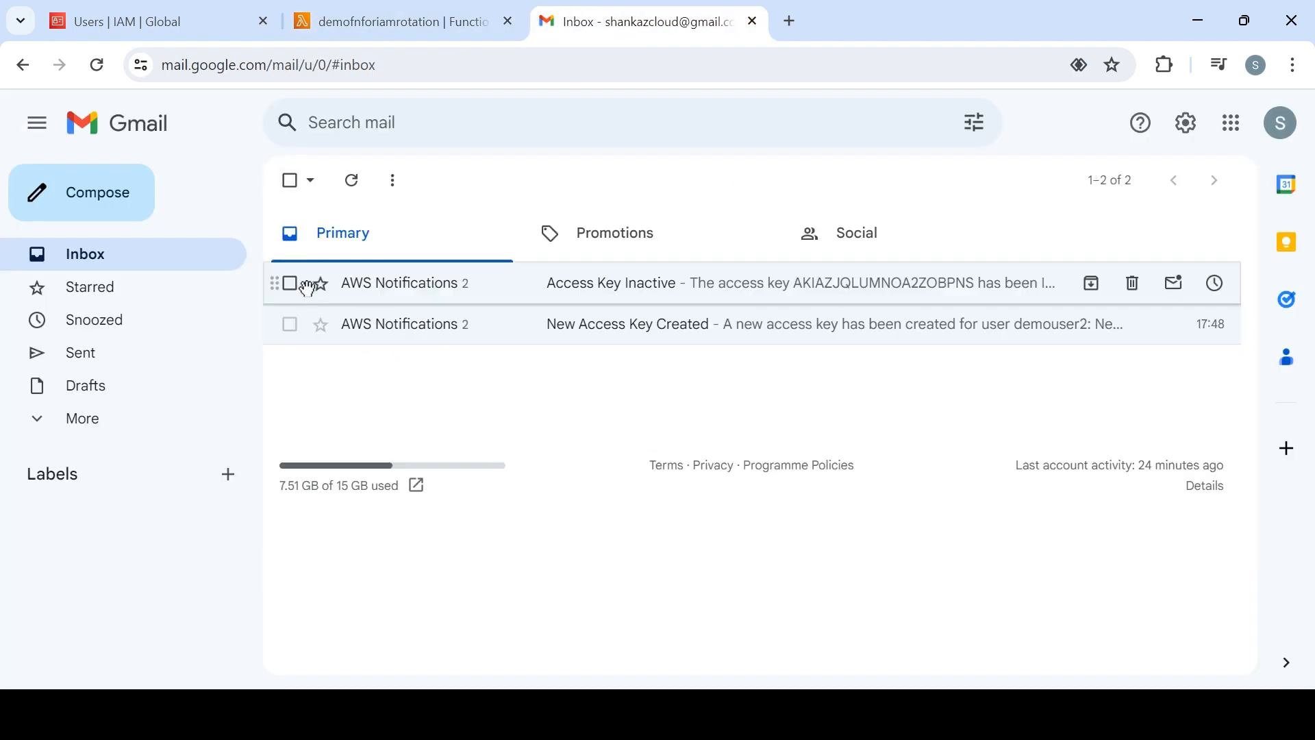
{"action": "left_click", "coordinate": [289, 181]}
{"action": "left_click", "coordinate": [442, 180]}
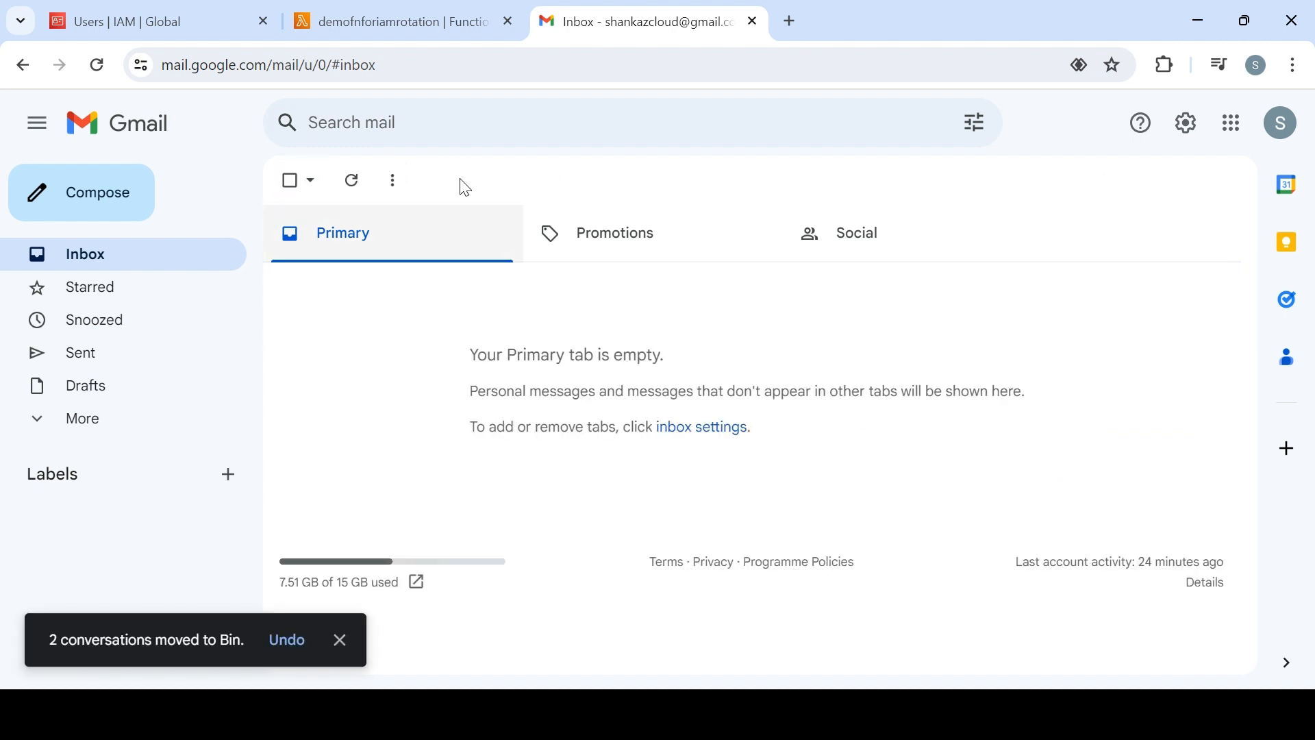
Switch back to the demofnforiamrotation Lambda function and run its test again
{"action": "left_click", "coordinate": [203, 18]}
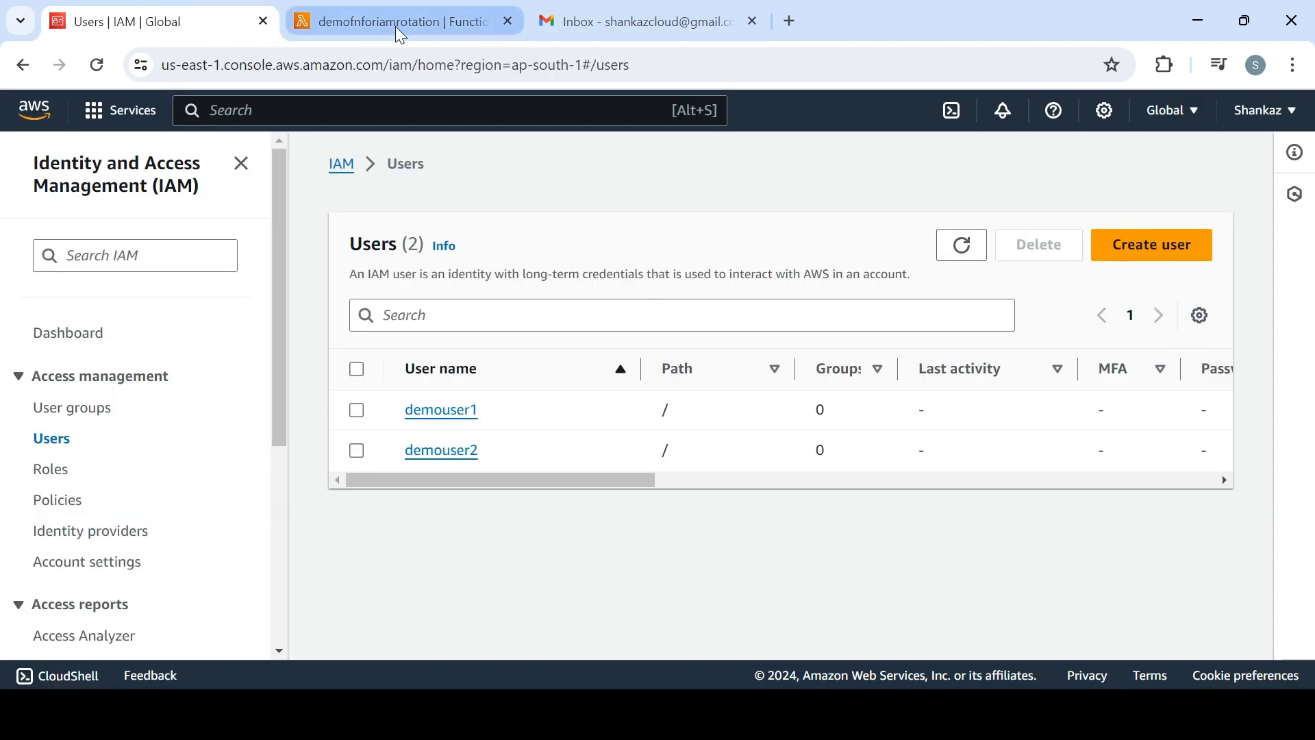
{"action": "left_click", "coordinate": [517, 11]}
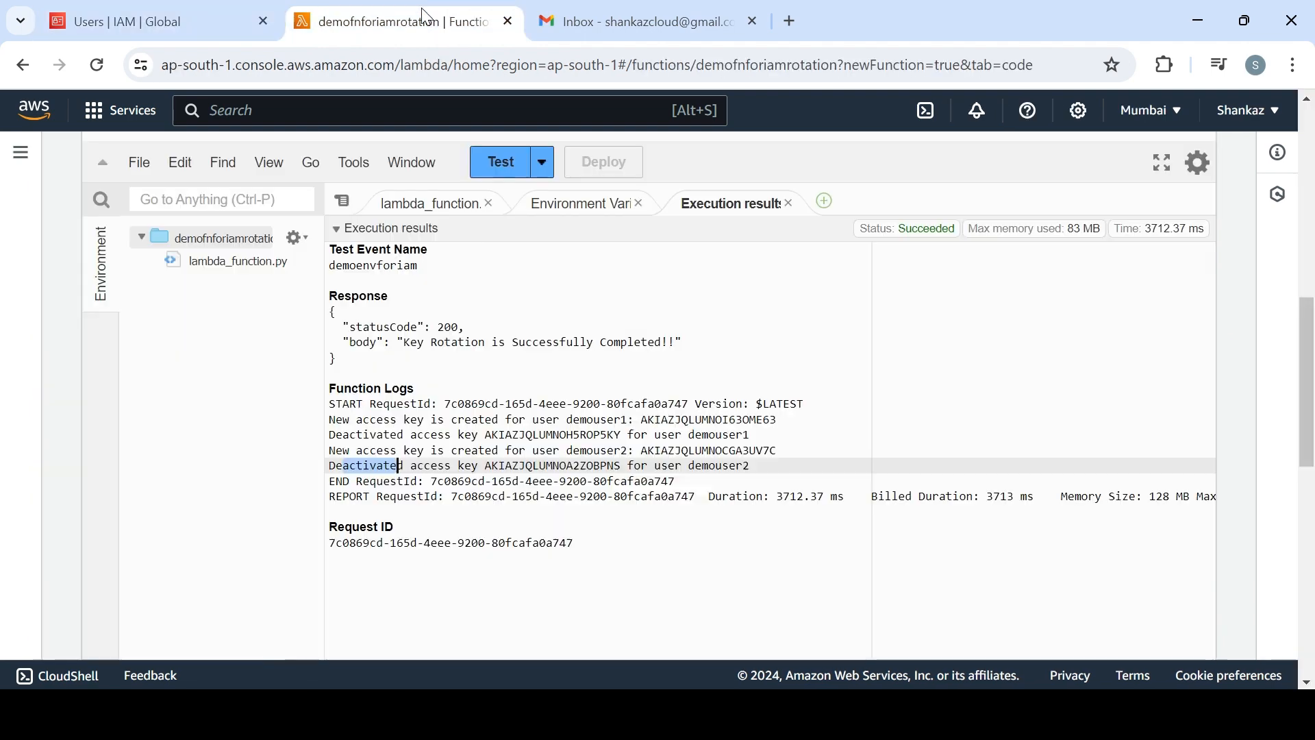
{"action": "left_click", "coordinate": [504, 170]}
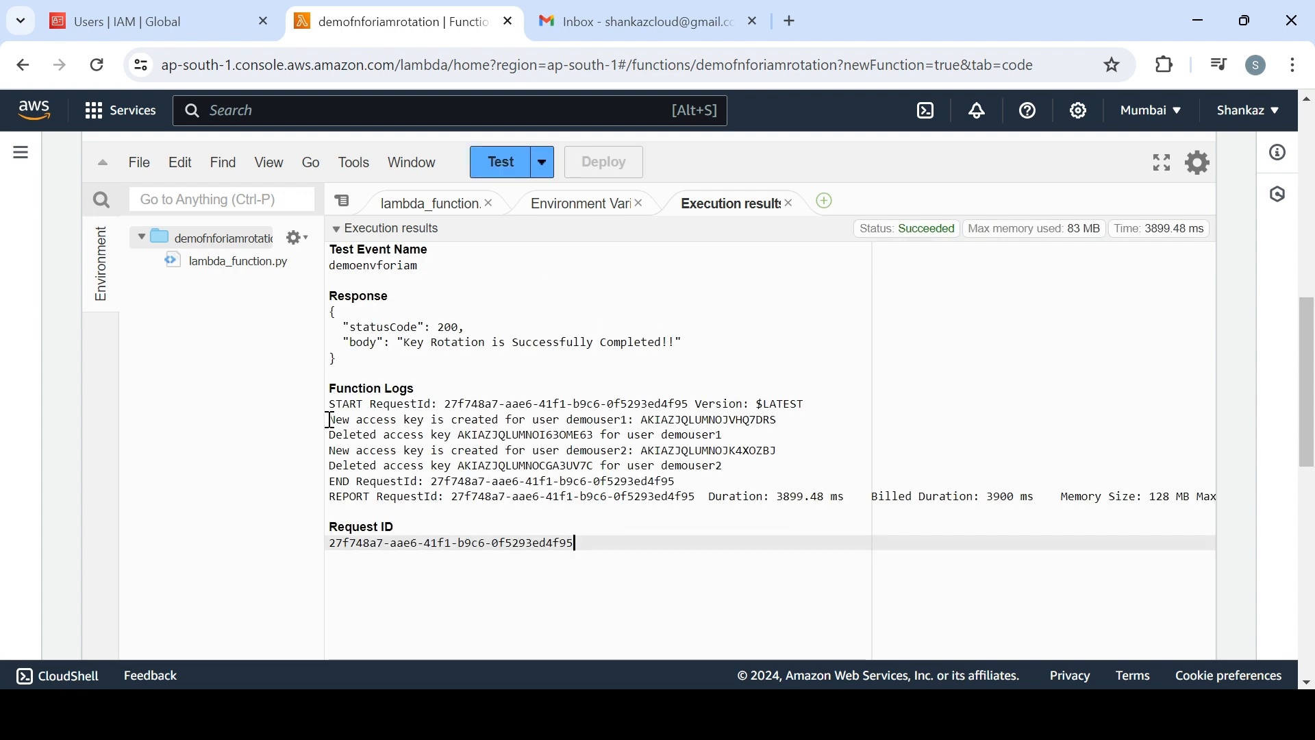
Review the function log lines for demouser1's key creation and deletion, and check the Gmail inbox for the matching AWS notifications
{"action": "left_click_drag", "start_coordinate": [330, 420], "coordinate": [591, 420]}
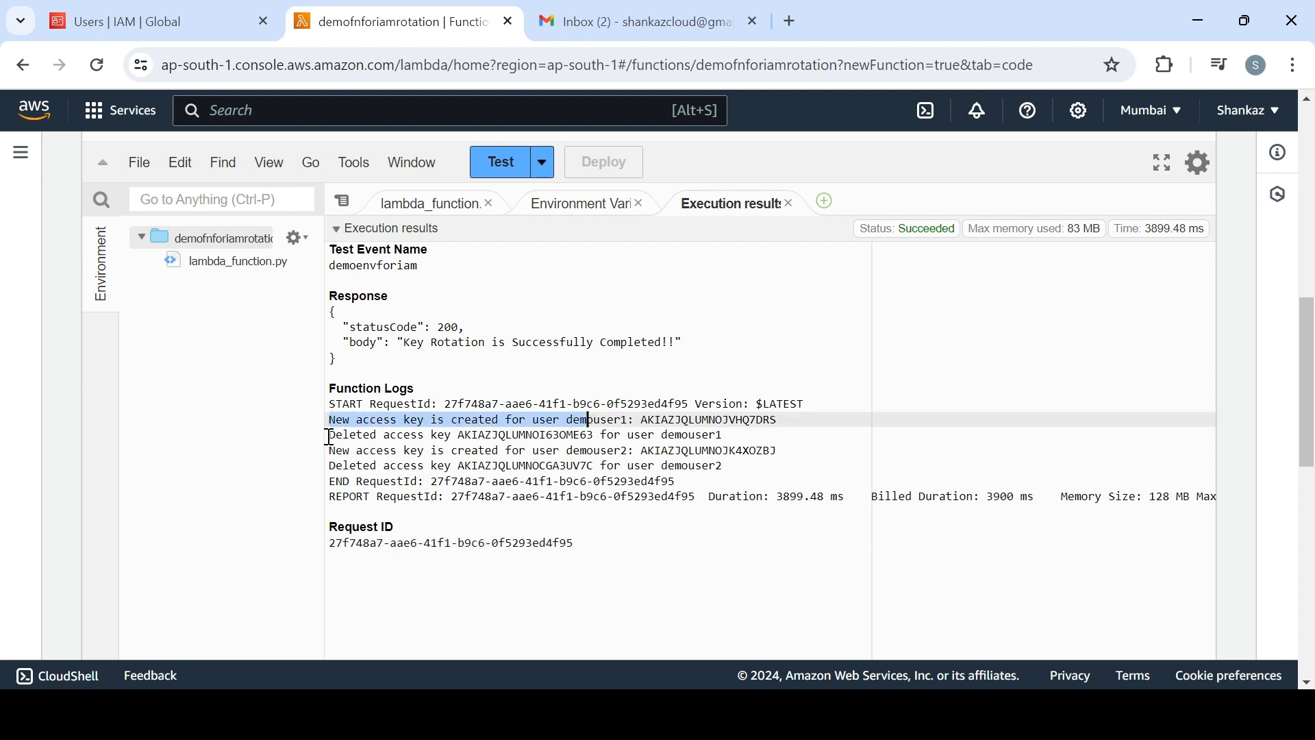
{"action": "left_click_drag", "start_coordinate": [329, 436], "coordinate": [685, 439]}
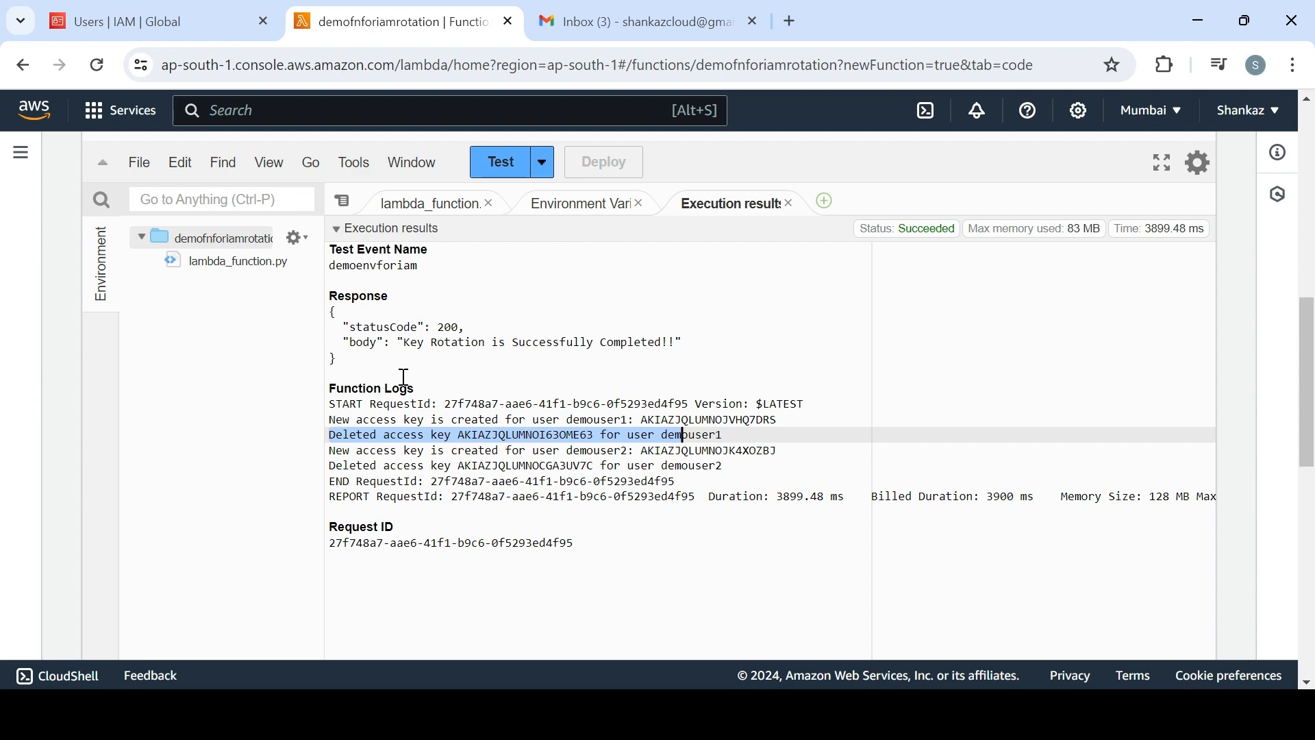
{"action": "left_click", "coordinate": [642, 26]}
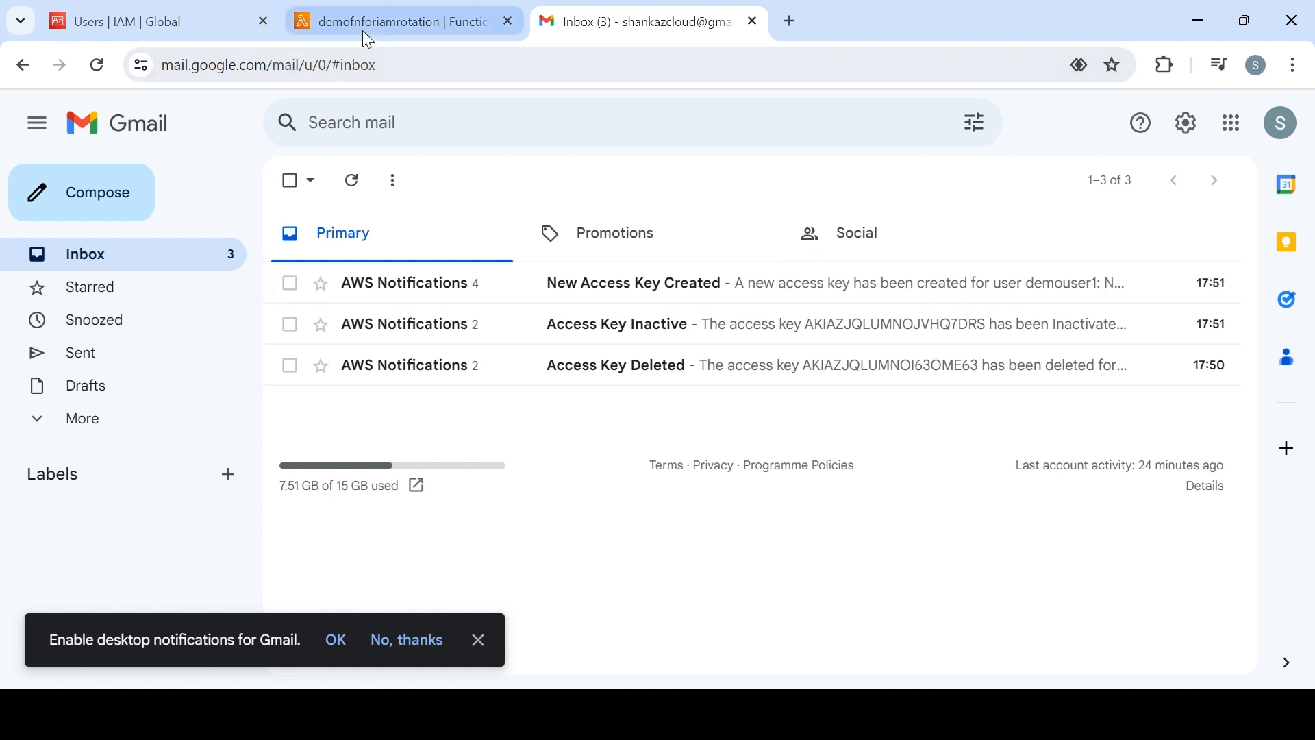
Switch to the IAM console and inspect demouser1's access keys in its security credentials
{"action": "left_click", "coordinate": [188, 22]}
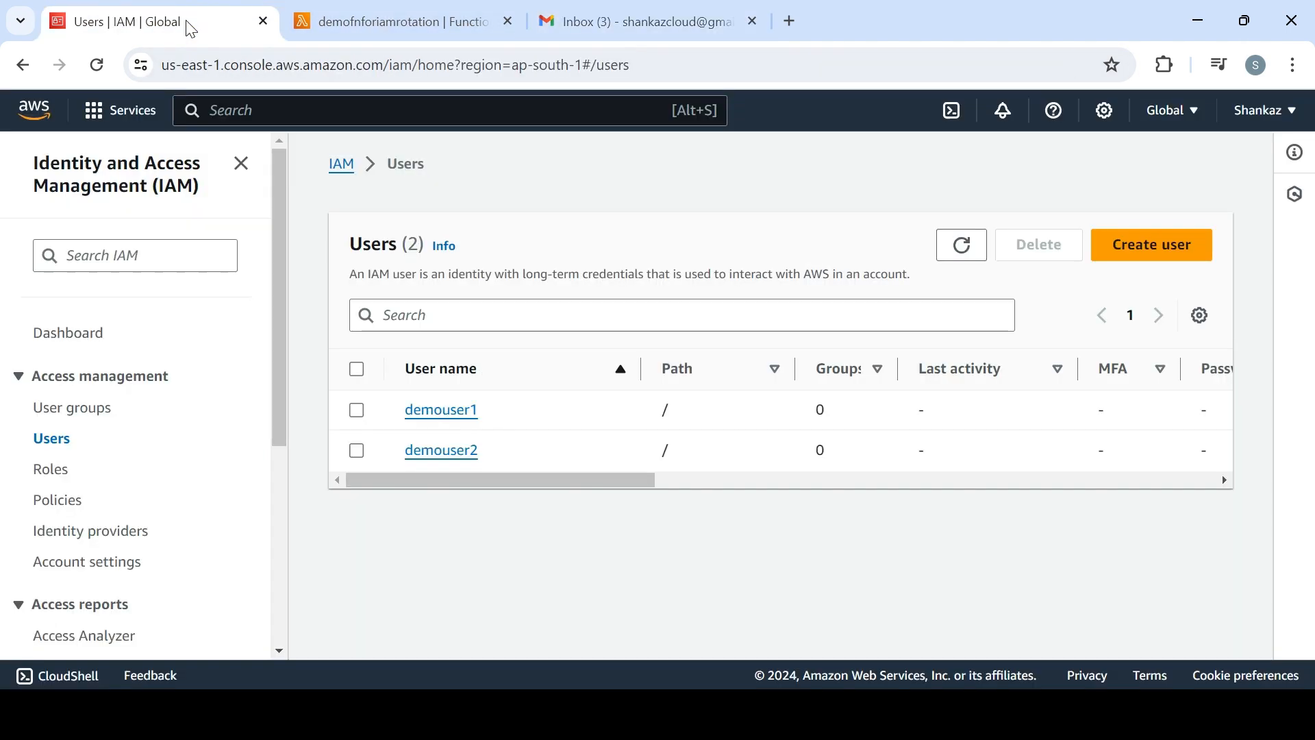
{"action": "left_click", "coordinate": [455, 411]}
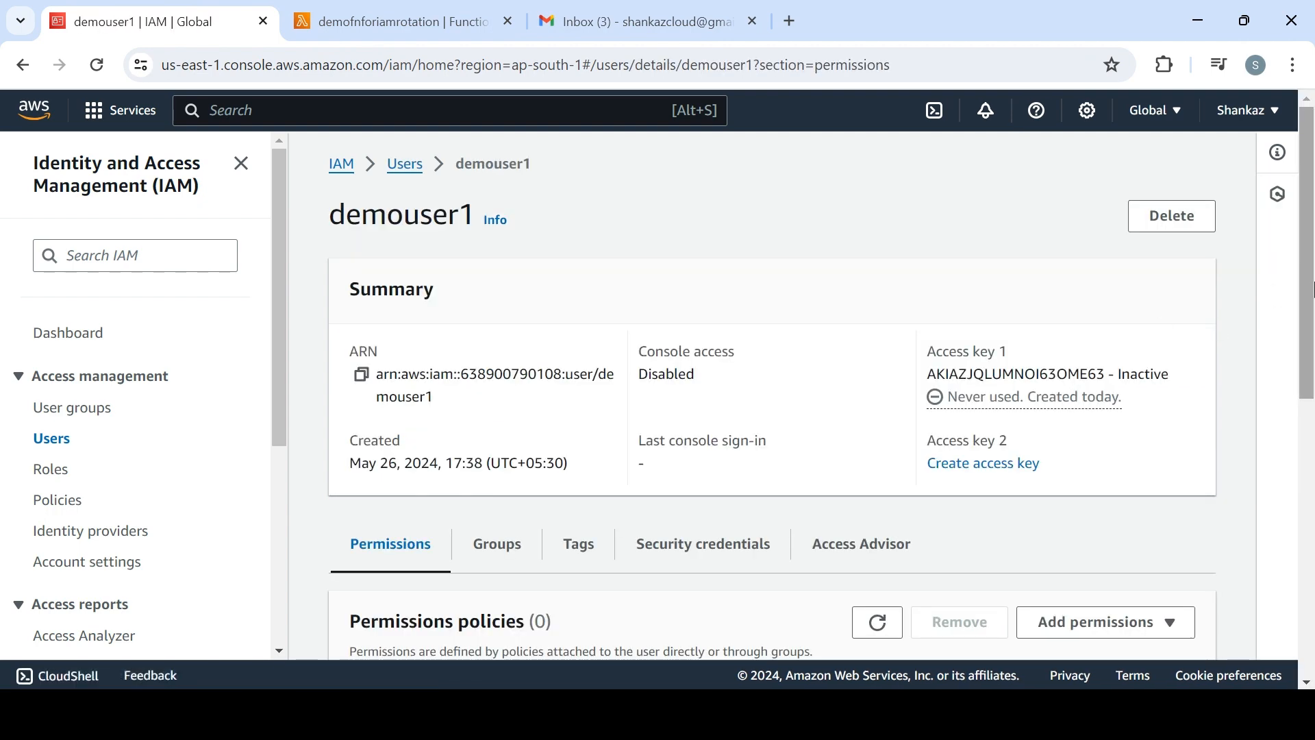
{"action": "scroll", "coordinate": [743, 315], "scroll_direction": "down", "scroll_amount": 3}
{"action": "left_click", "coordinate": [743, 335]}
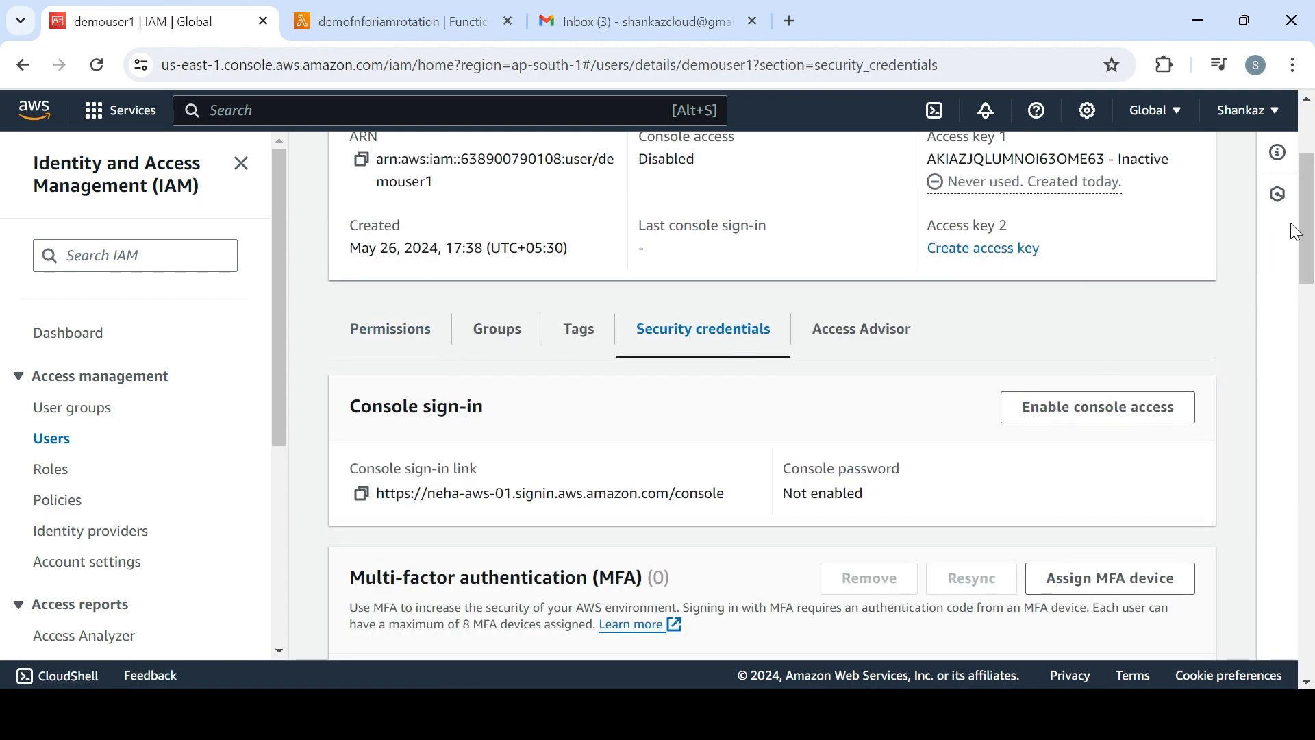
{"action": "scroll", "coordinate": [1312, 306], "scroll_direction": "down", "scroll_amount": 5}
{"action": "left_click_drag", "start_coordinate": [1311, 306], "coordinate": [1311, 366]}
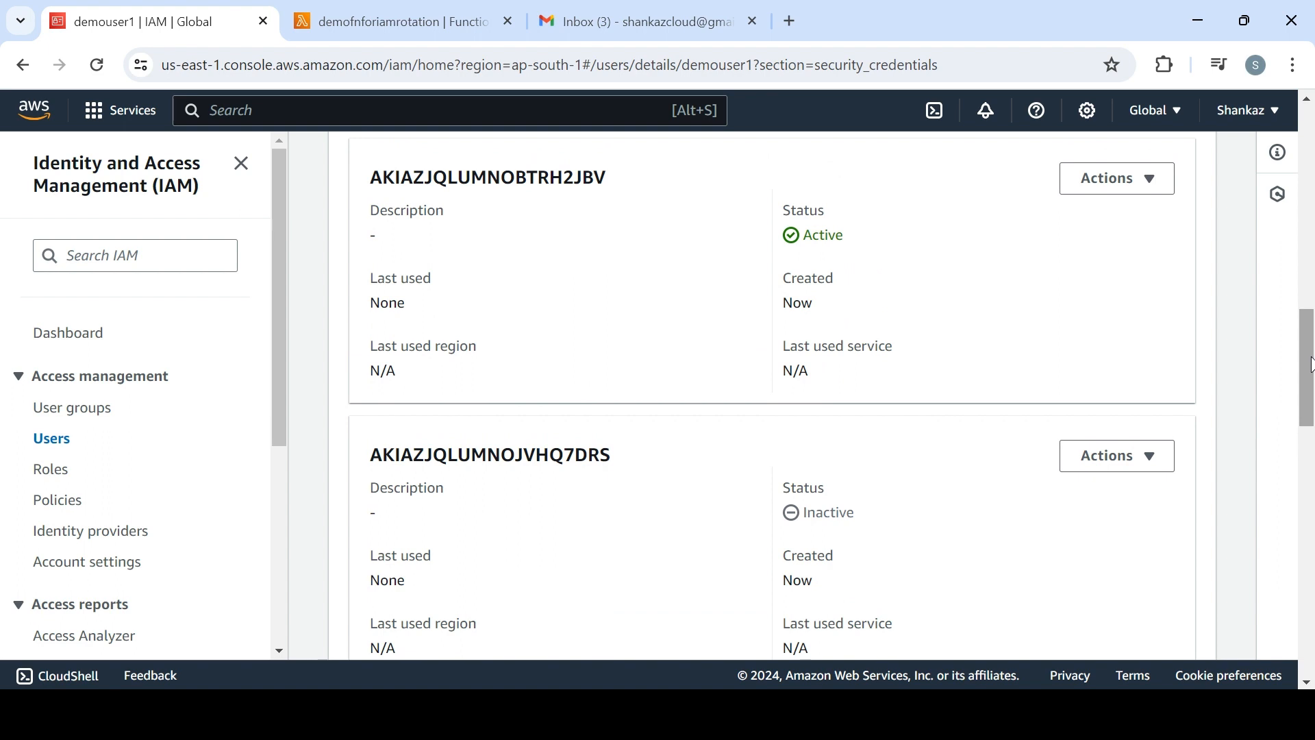
Review the Lambda function's environment variables and compare them with demouser1's access keys and the notification e-mails
{"action": "left_click", "coordinate": [425, 22]}
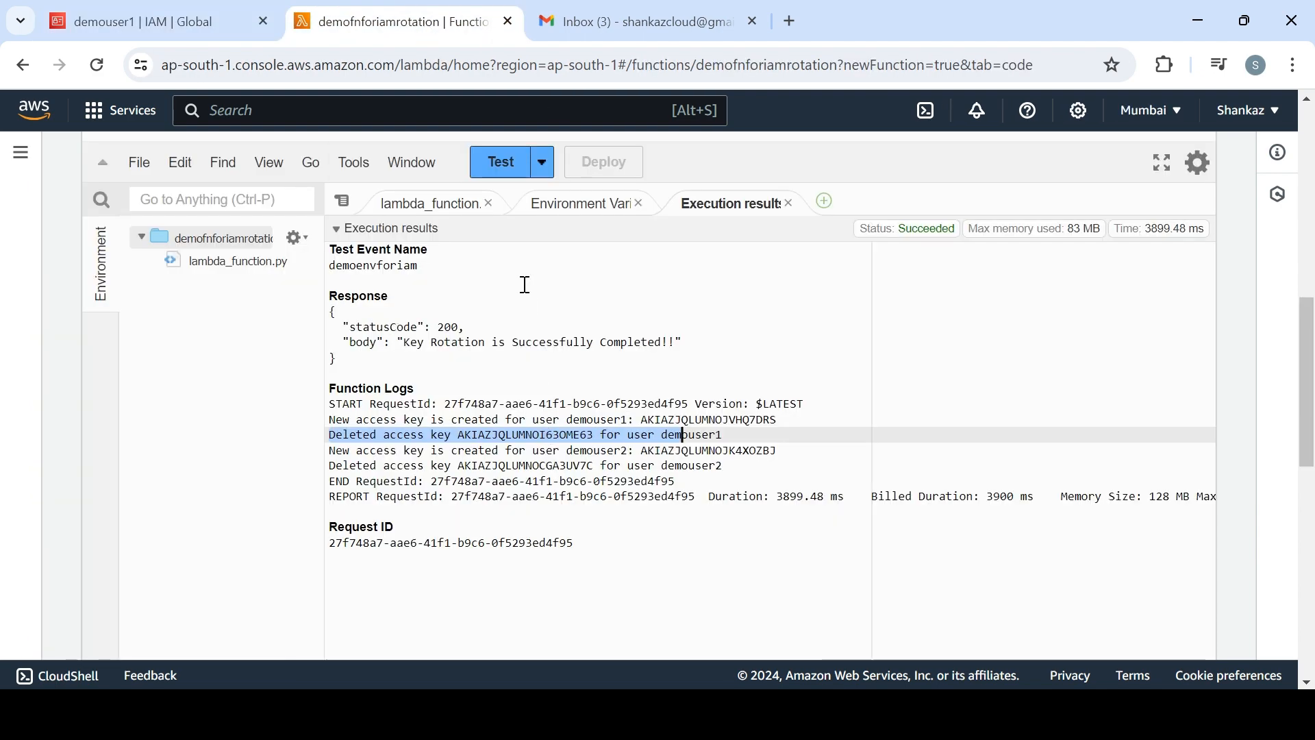
{"action": "left_click", "coordinate": [566, 206]}
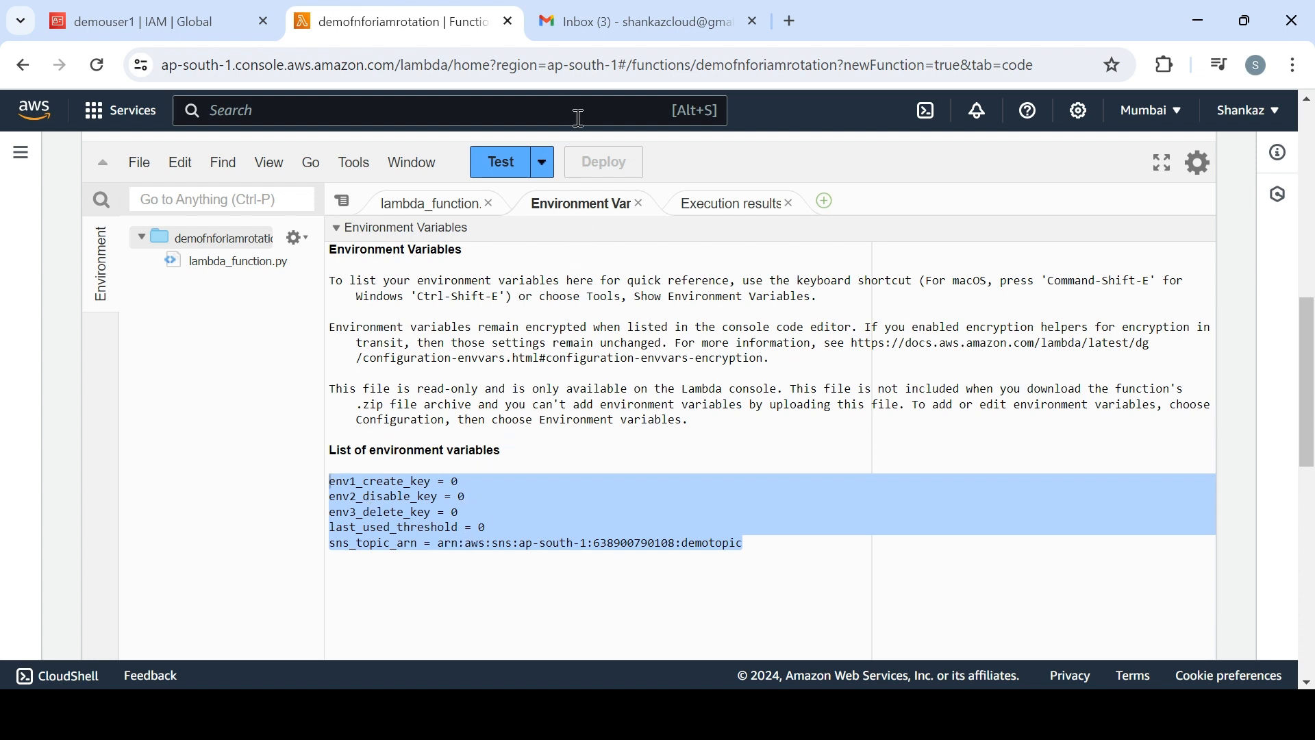
{"action": "left_click", "coordinate": [160, 27]}
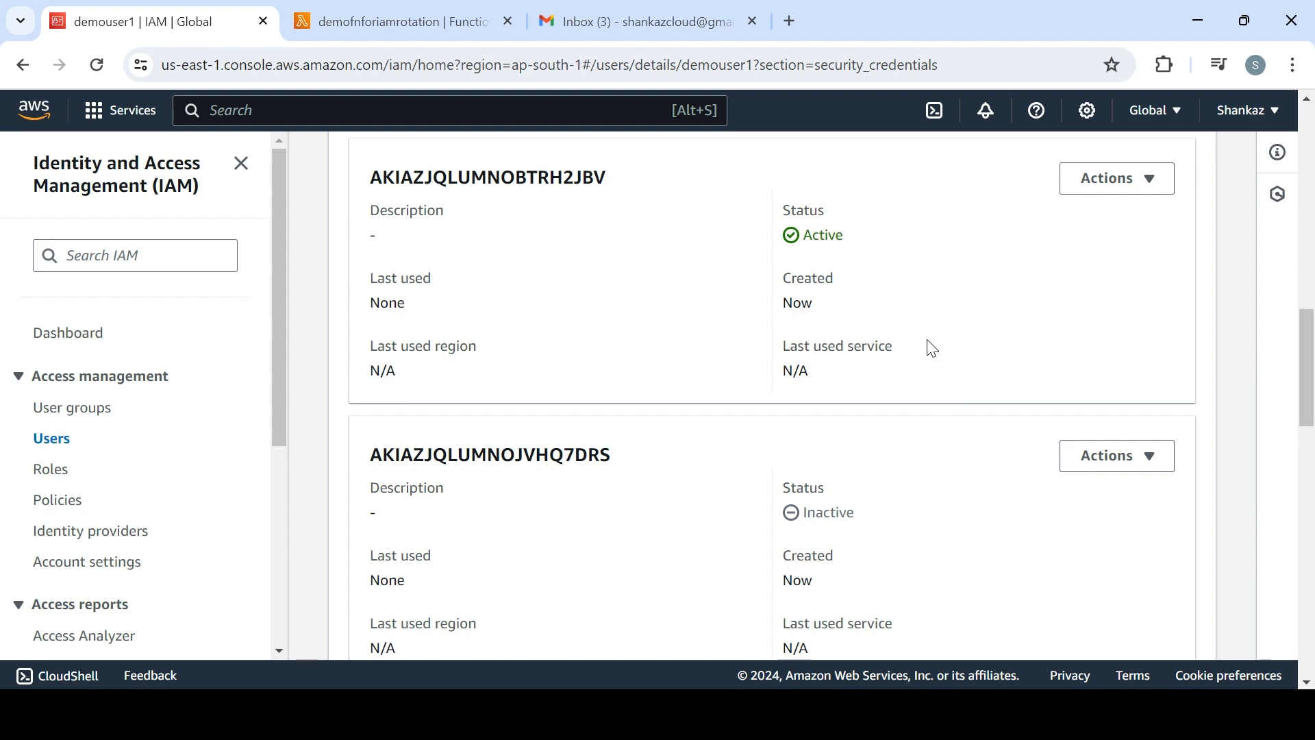
{"action": "left_click", "coordinate": [392, 13]}
{"action": "left_click", "coordinate": [626, 13]}
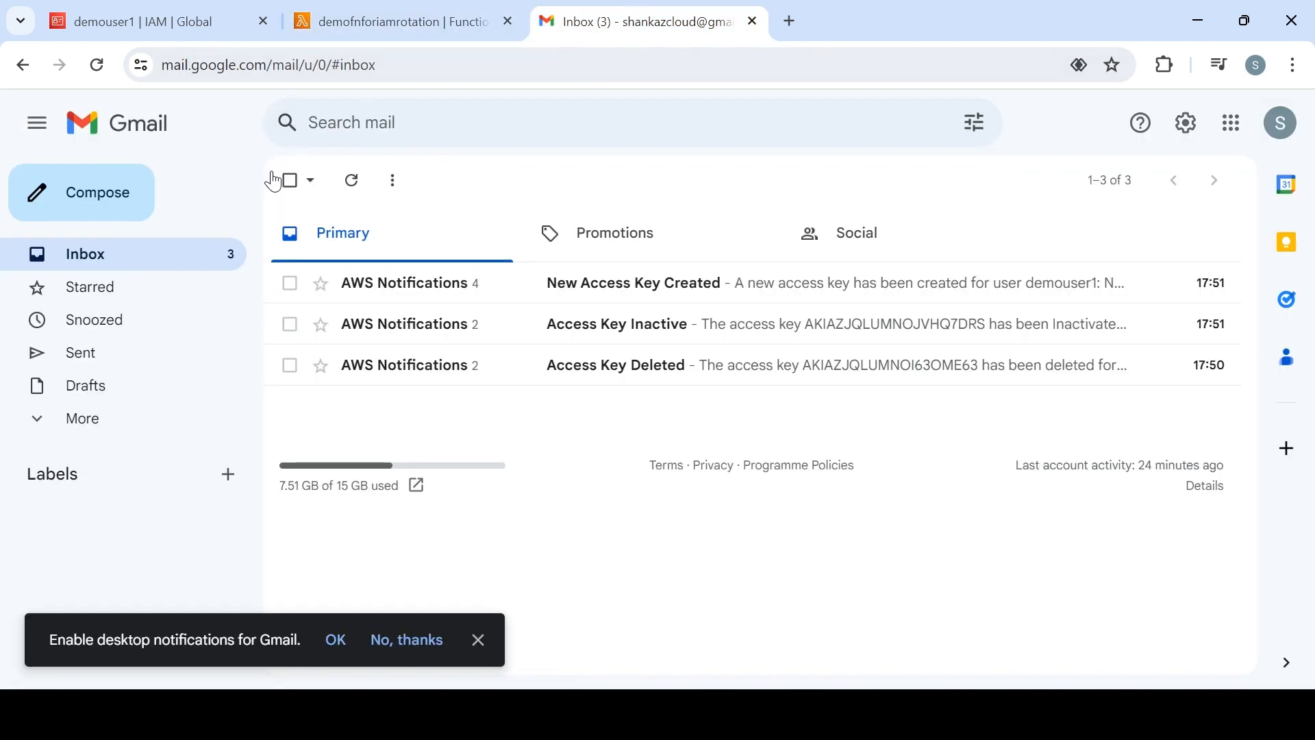
{"action": "left_click", "coordinate": [193, 31]}
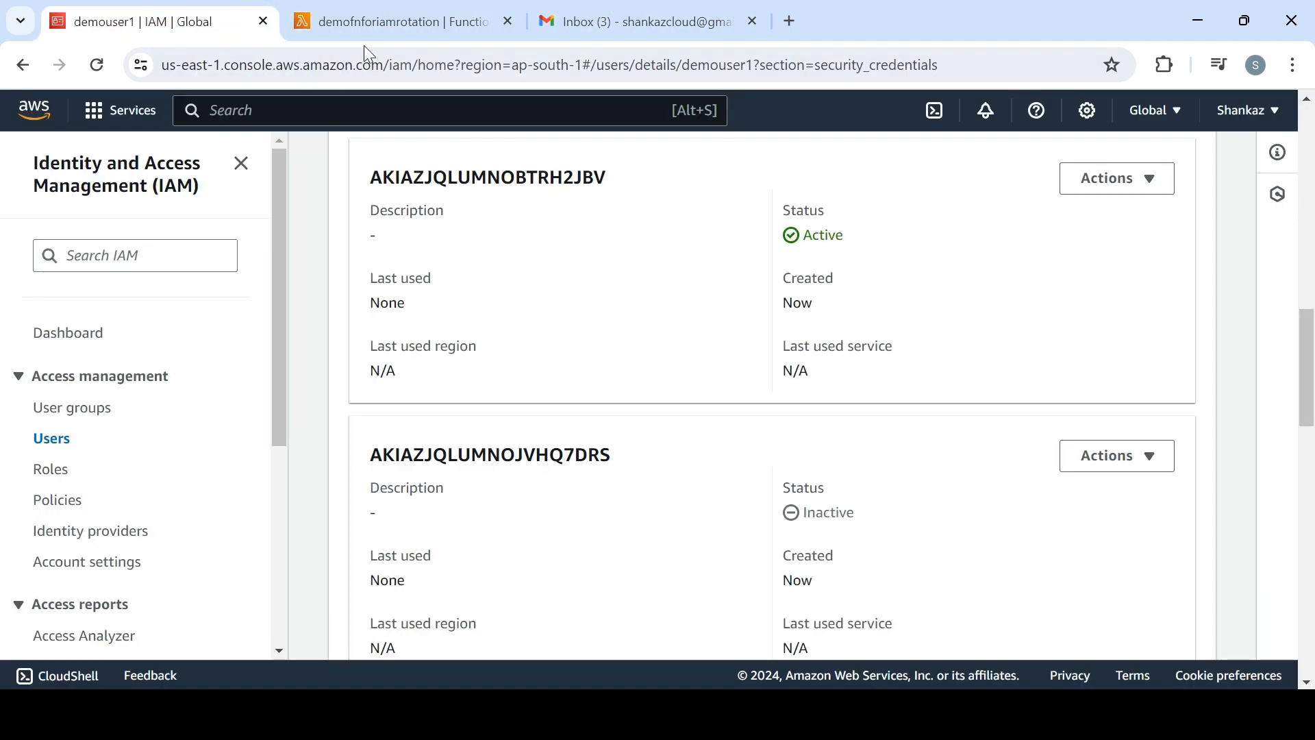
Find the CloudWatch service in the AWS console and open its event rules
{"action": "left_click", "coordinate": [334, 115]}
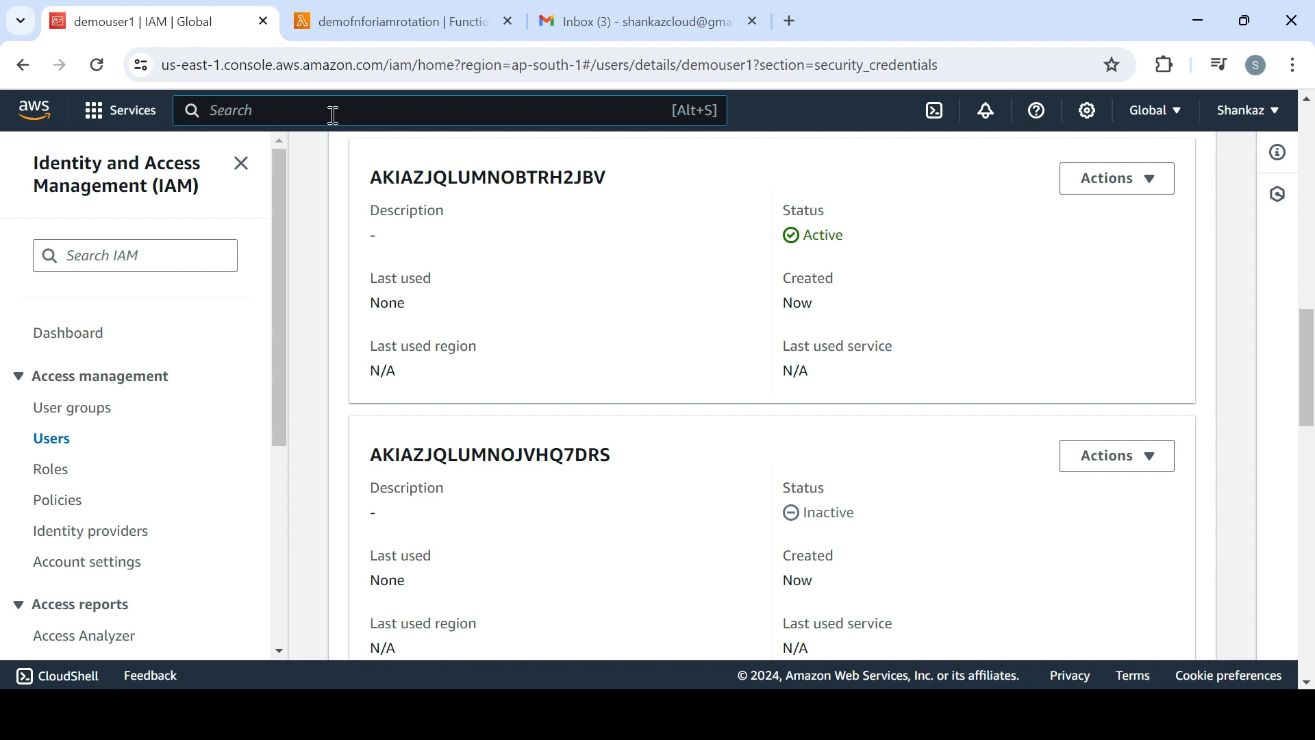
{"action": "type", "text": "cloudw"}
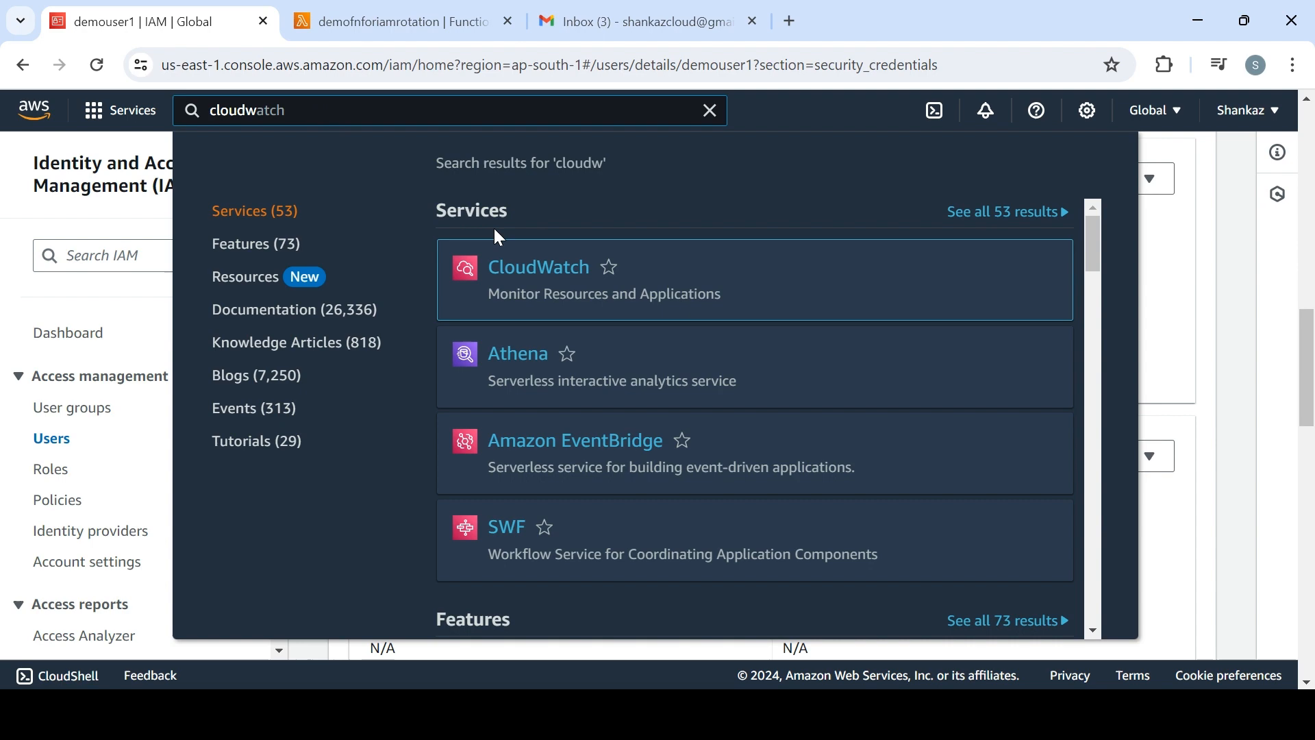
{"action": "left_click", "coordinate": [537, 277]}
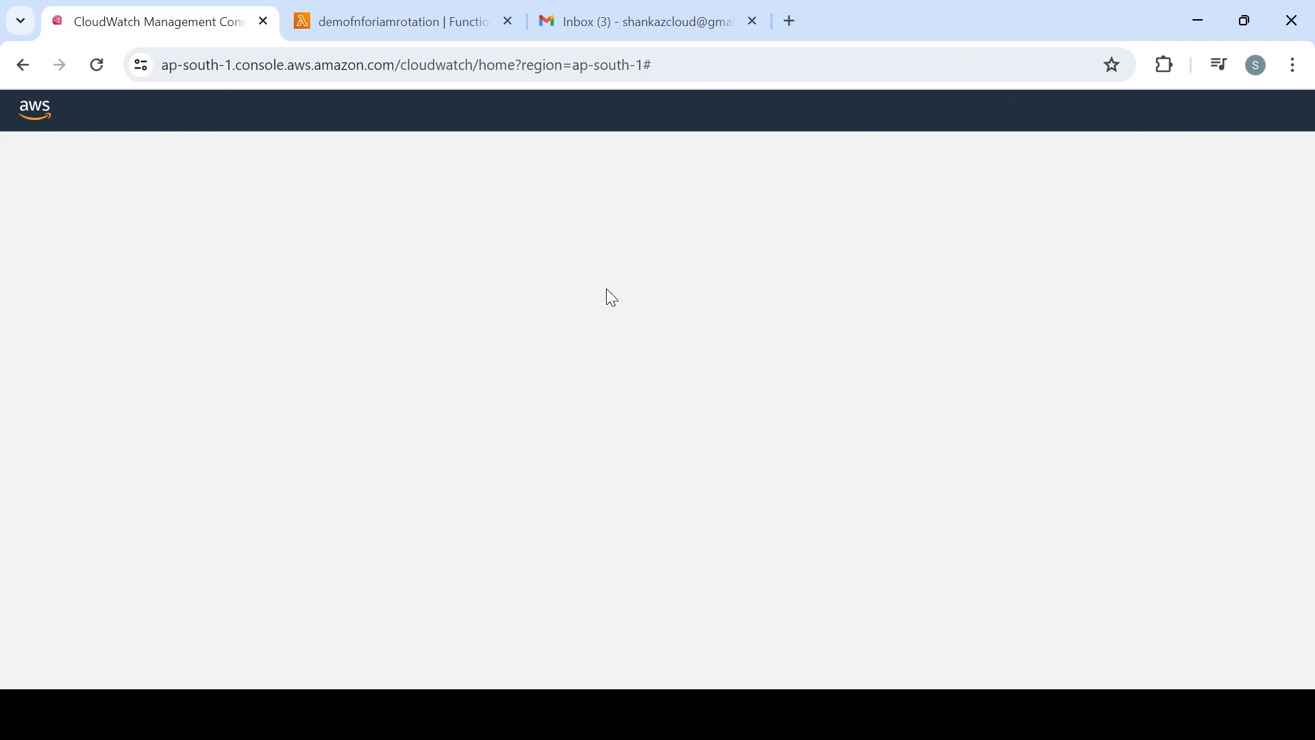
{"action": "left_click", "coordinate": [401, 22]}
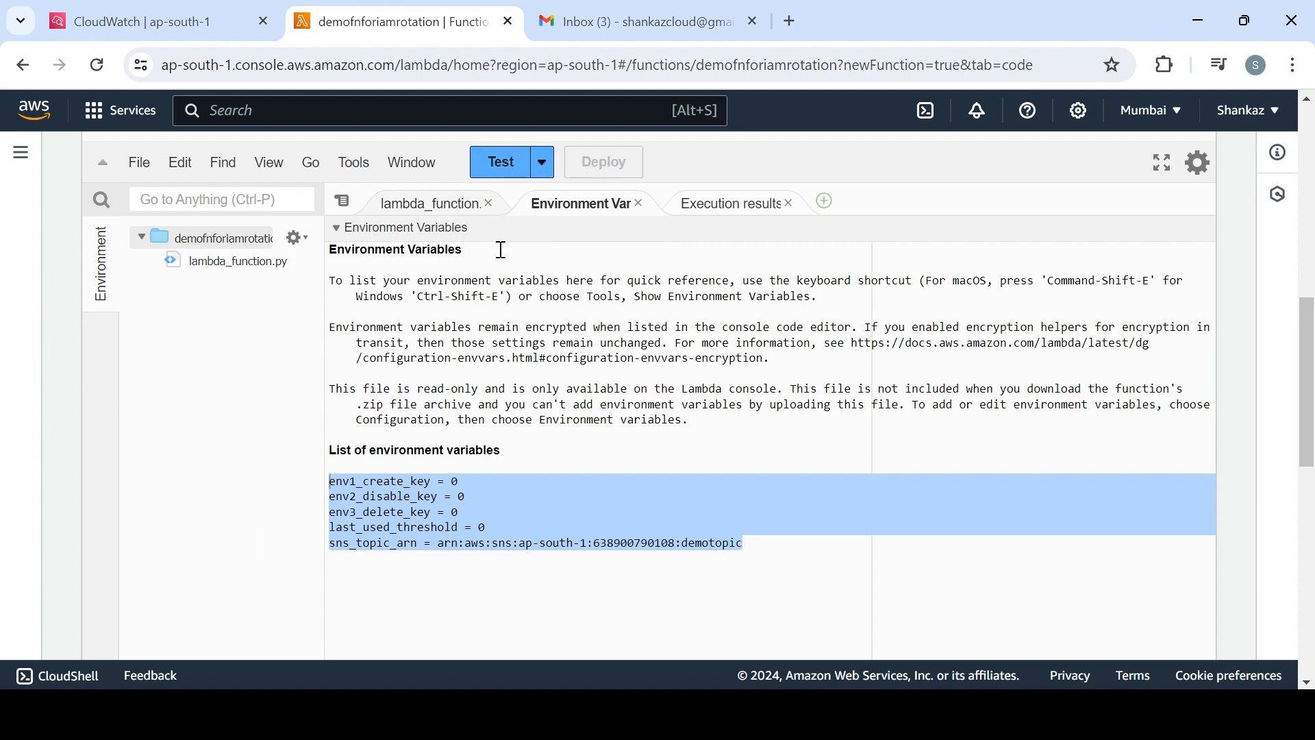
{"action": "left_click", "coordinate": [208, 31]}
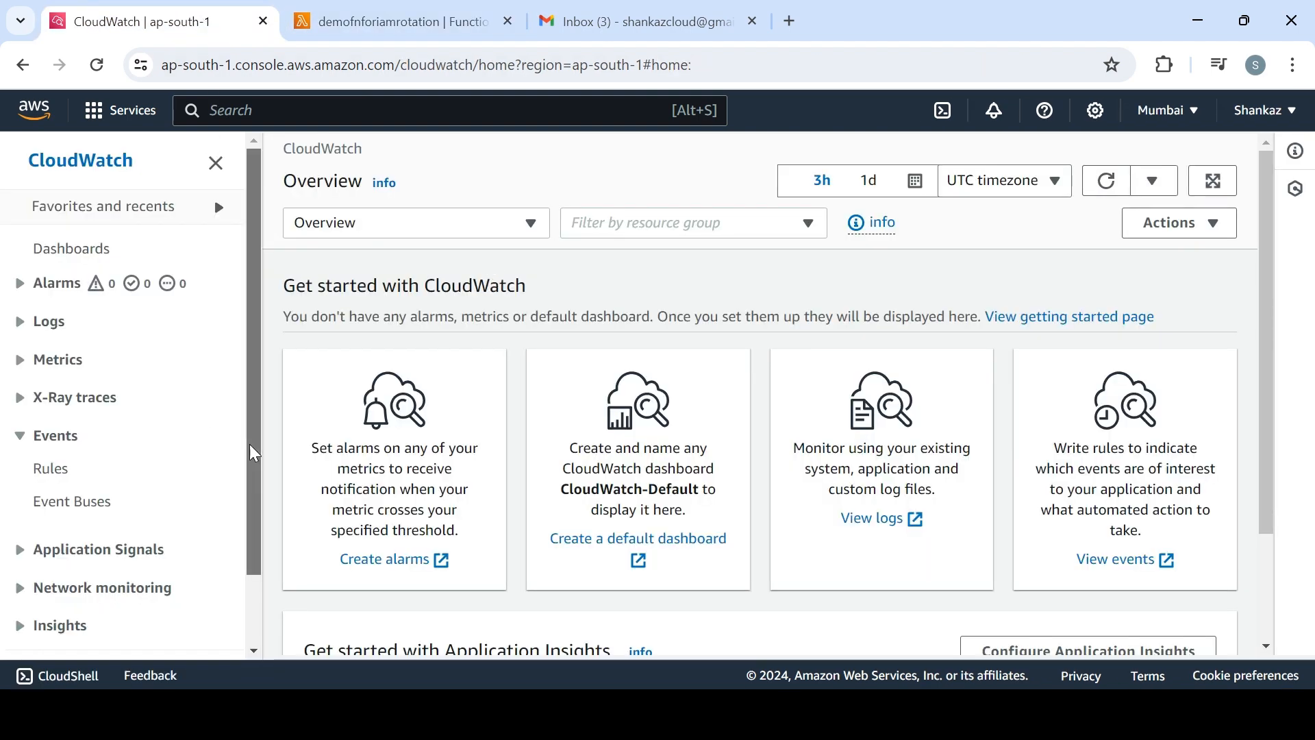
{"action": "left_click_drag", "start_coordinate": [250, 446], "coordinate": [252, 522]}
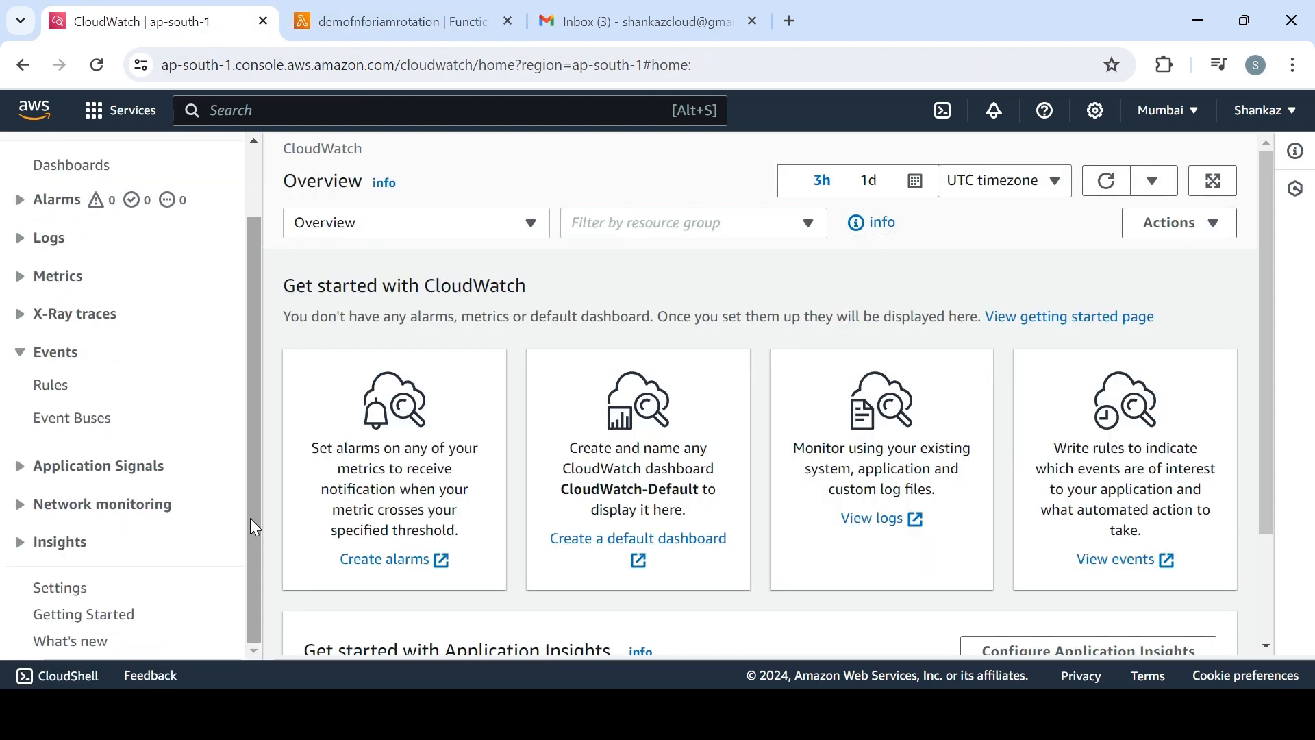
{"action": "left_click", "coordinate": [42, 397]}
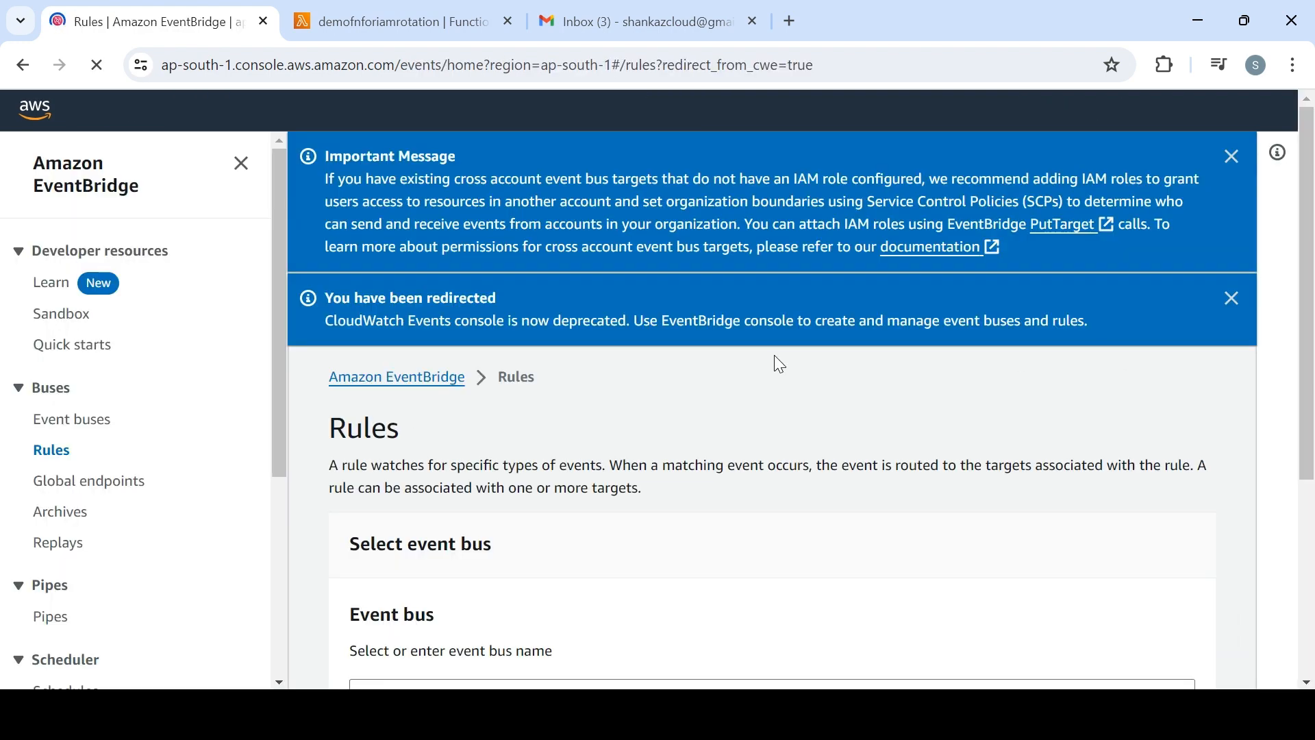
Start creating a rule on the default event bus and name it demorule
{"action": "scroll", "coordinate": [821, 458], "scroll_direction": "down", "scroll_amount": 6}
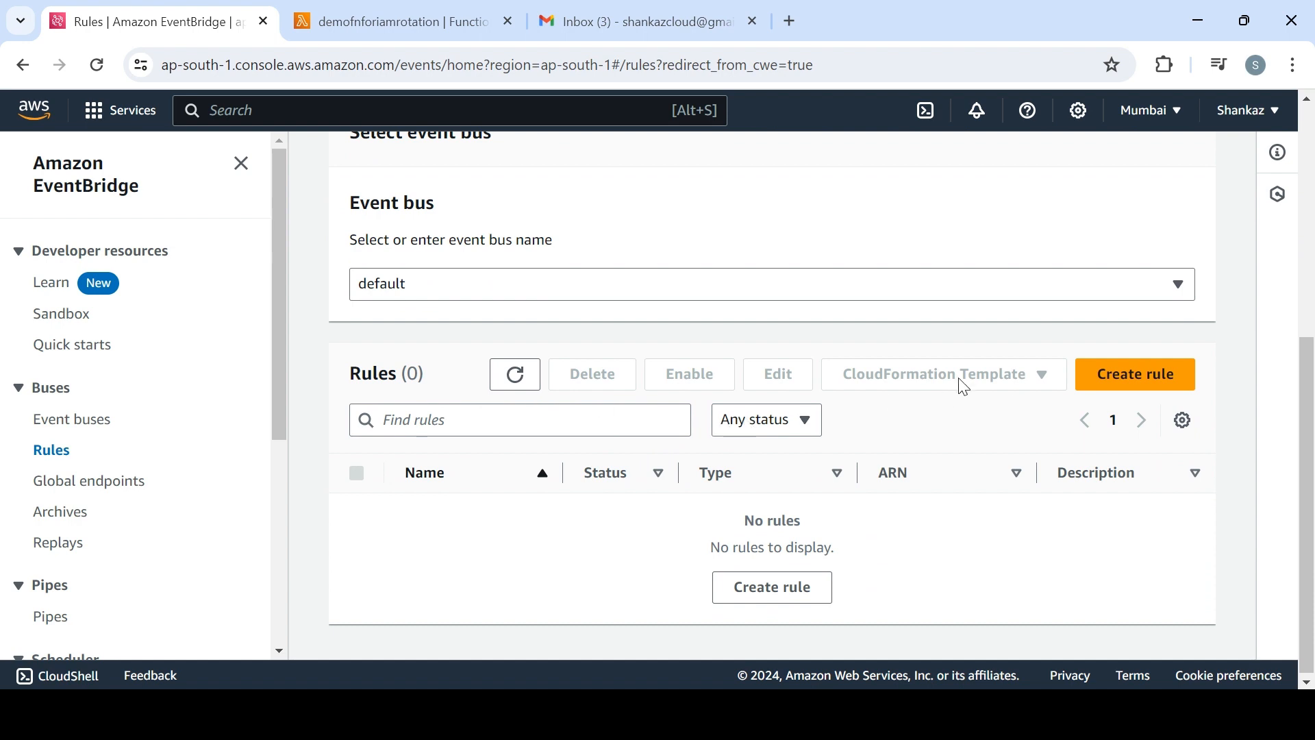
{"action": "left_click", "coordinate": [1123, 376]}
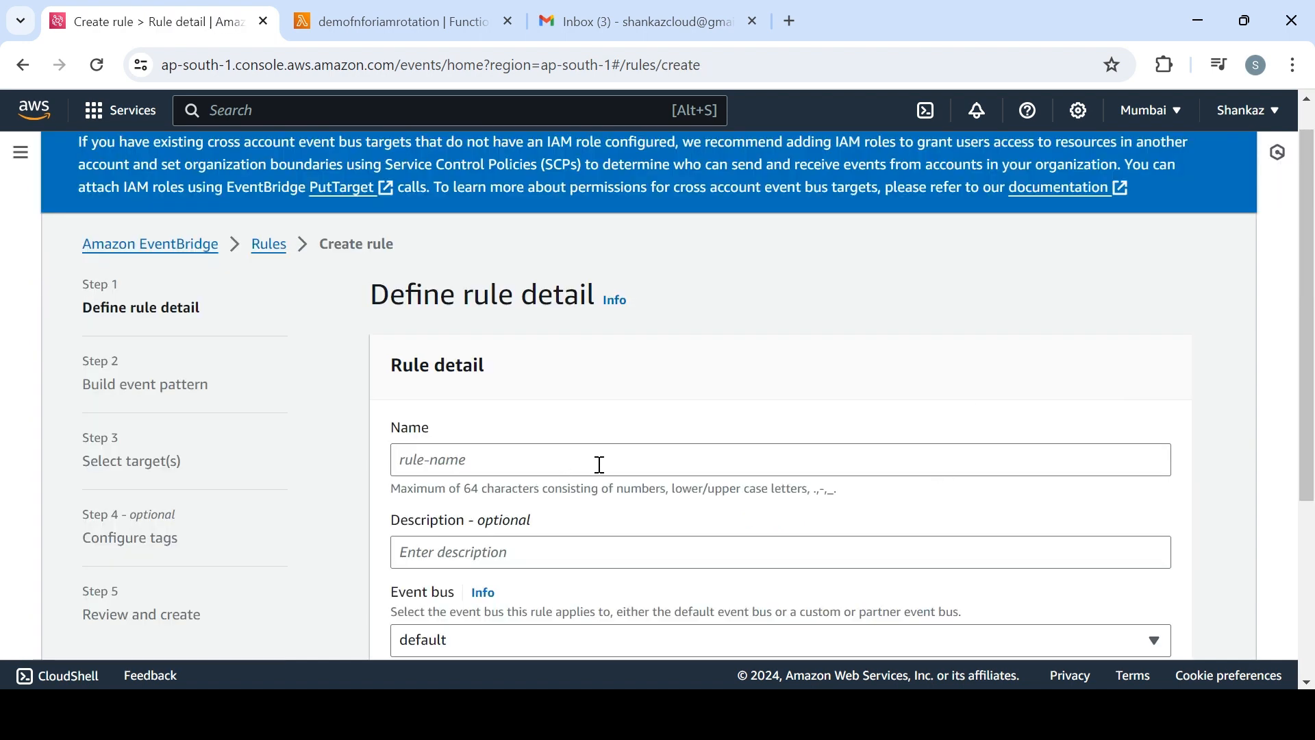
{"action": "left_click", "coordinate": [600, 465]}
{"action": "type", "text": "demorul"}
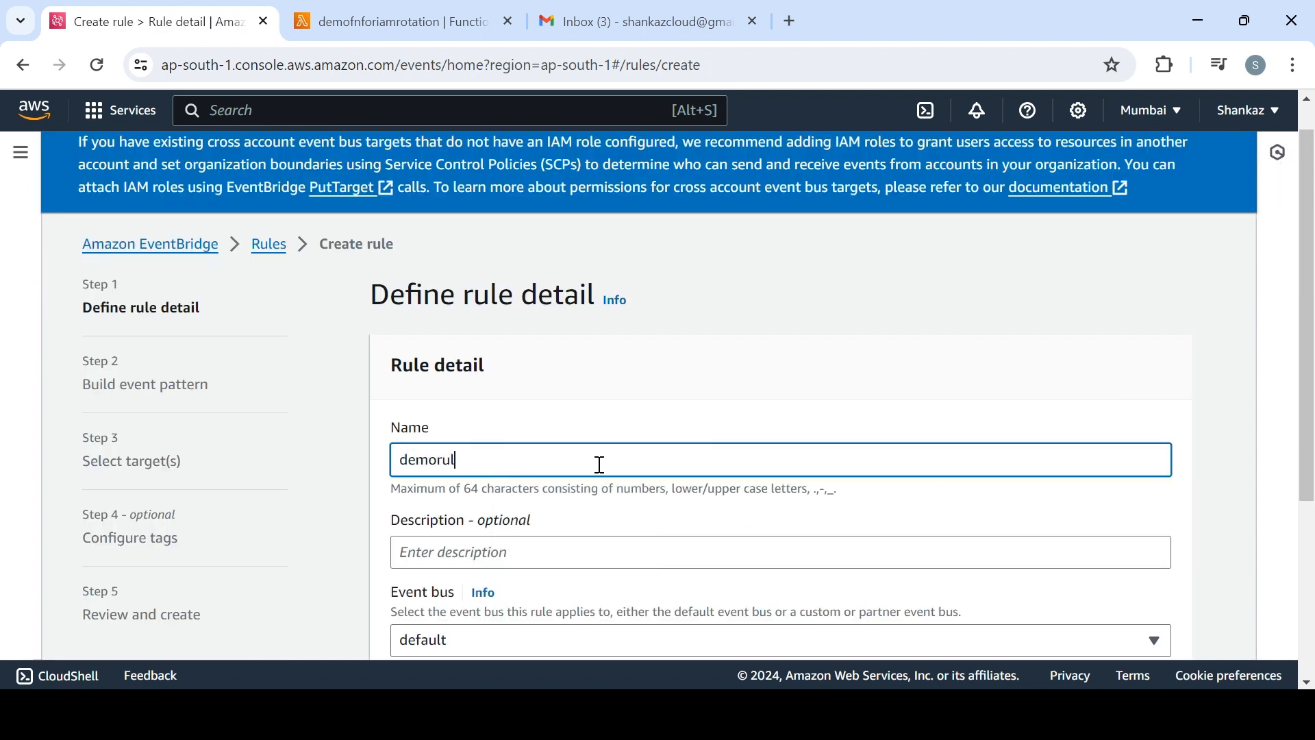
{"action": "type", "text": "e"}
{"action": "left_click_drag", "start_coordinate": [1305, 377], "coordinate": [1311, 519]}
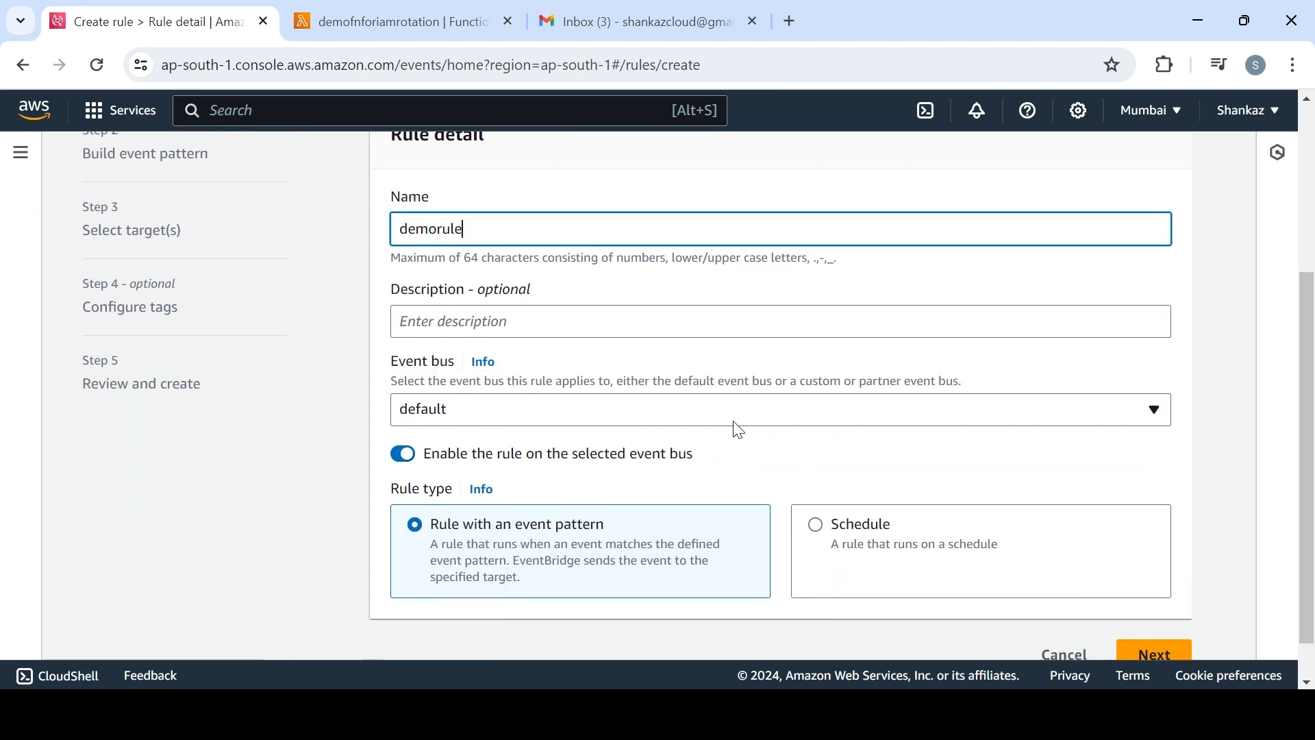
Make demorule a Schedule rule, continue creating it as a rule, and choose a schedule that runs at a regular rate
{"action": "left_click", "coordinate": [919, 543]}
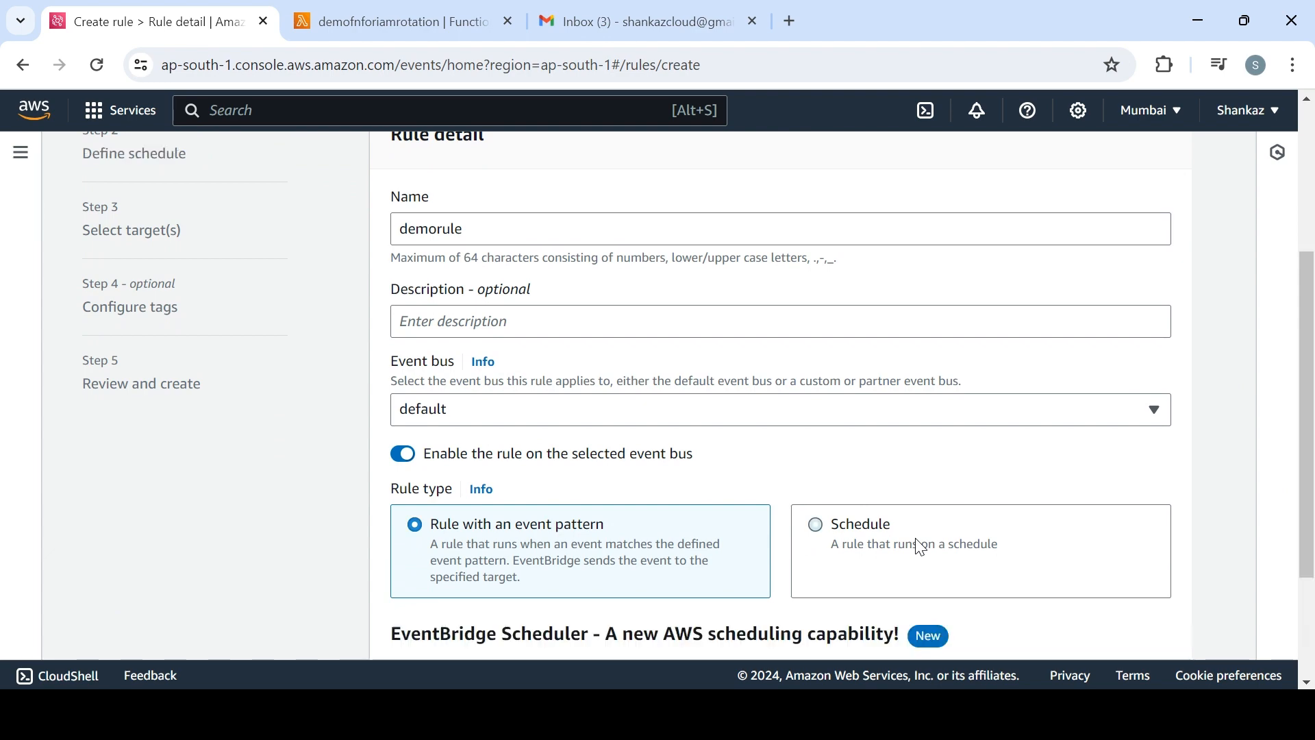
{"action": "scroll", "coordinate": [1308, 534], "scroll_direction": "down", "scroll_amount": 2}
{"action": "scroll", "coordinate": [1312, 534], "scroll_direction": "down", "scroll_amount": 1}
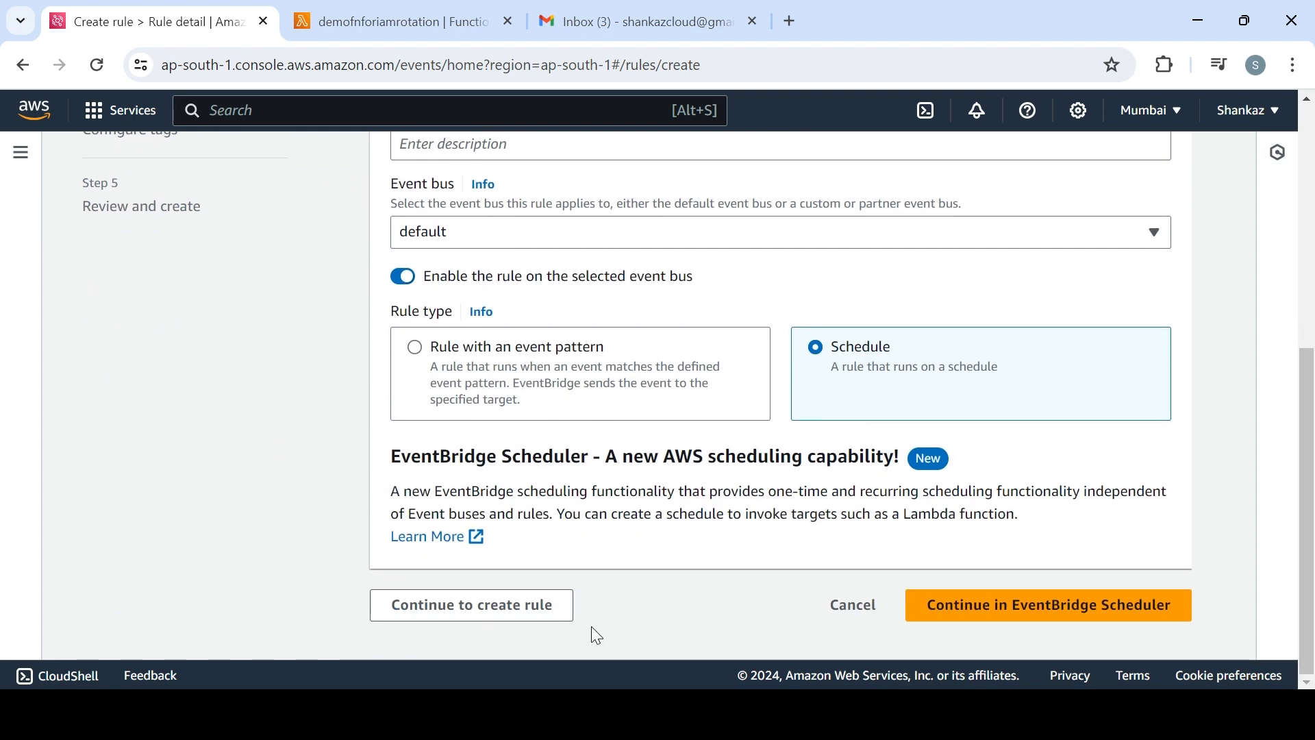
{"action": "left_click", "coordinate": [540, 608]}
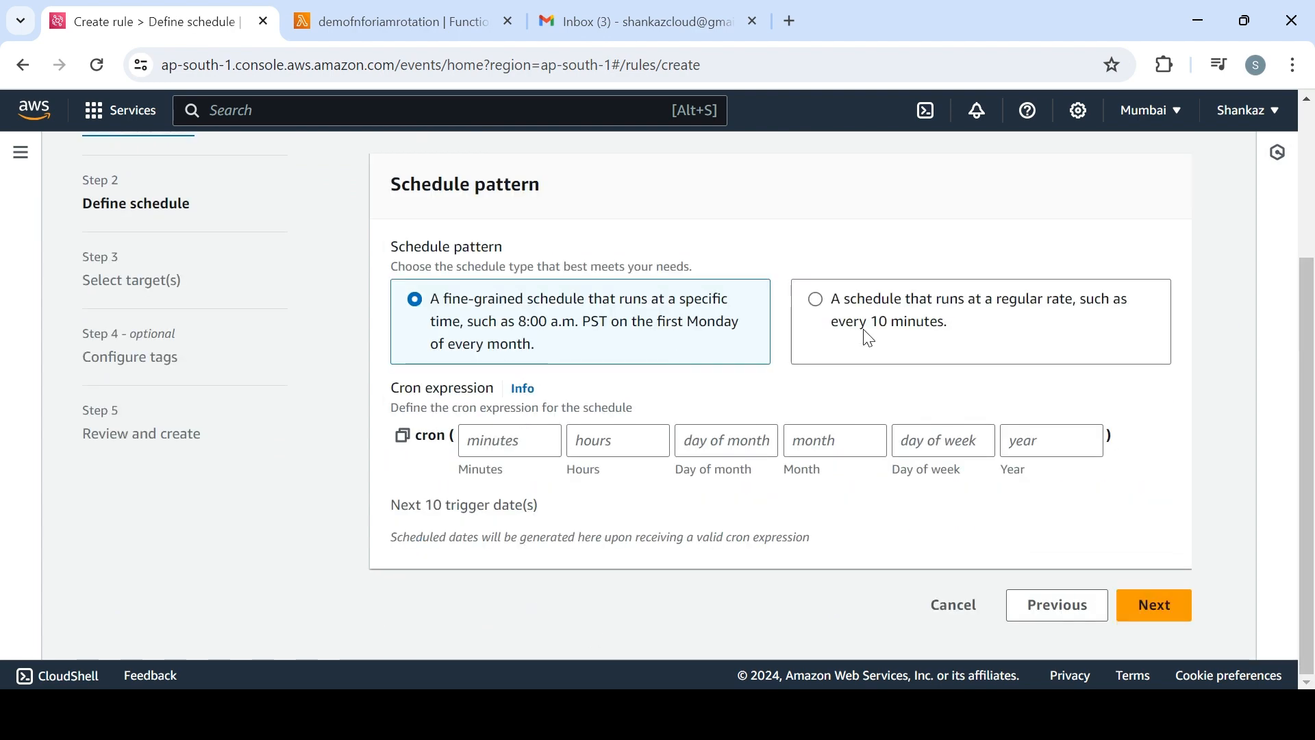
{"action": "left_click", "coordinate": [870, 338]}
{"action": "left_click", "coordinate": [493, 490]}
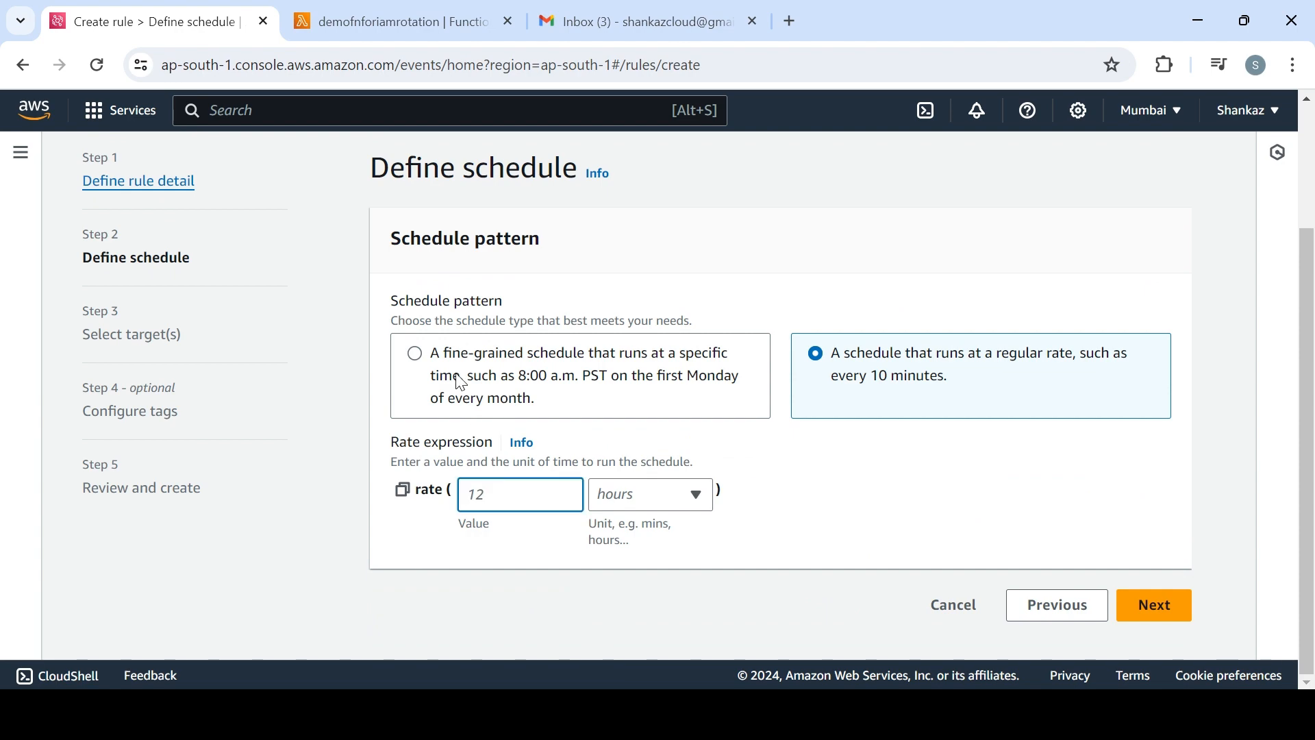
Go back to the rule details to review the Schedule rule type, and return to the schedule definition
{"action": "left_click", "coordinate": [1058, 606]}
{"action": "left_click_drag", "start_coordinate": [1312, 349], "coordinate": [1314, 467]}
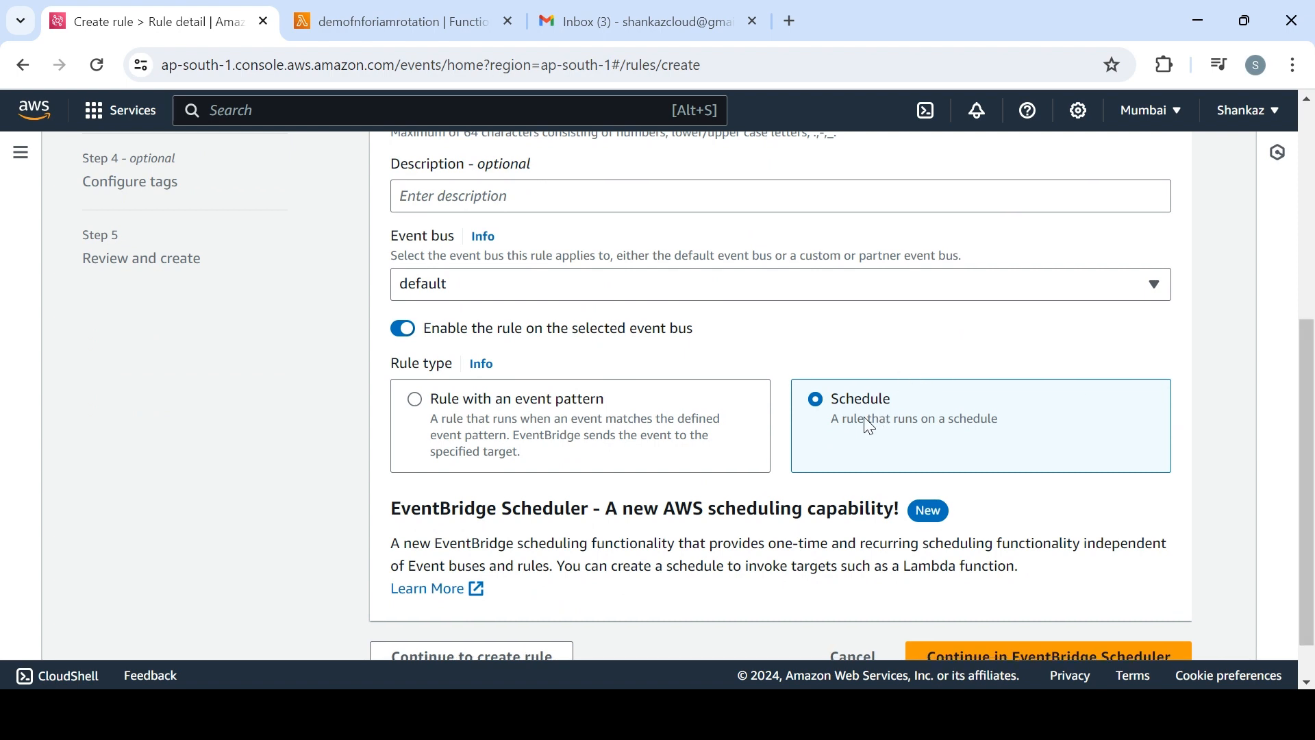
{"action": "left_click_drag", "start_coordinate": [1310, 480], "coordinate": [1309, 509]}
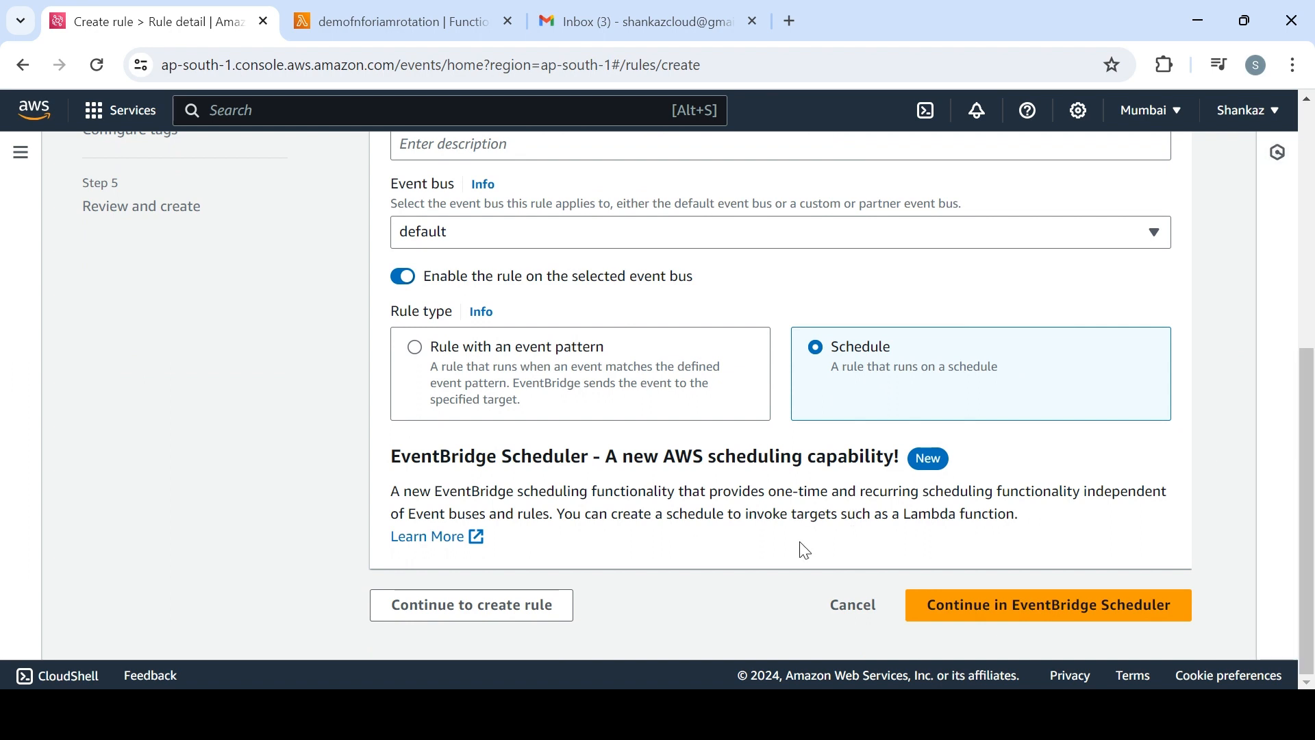
{"action": "left_click", "coordinate": [468, 612]}
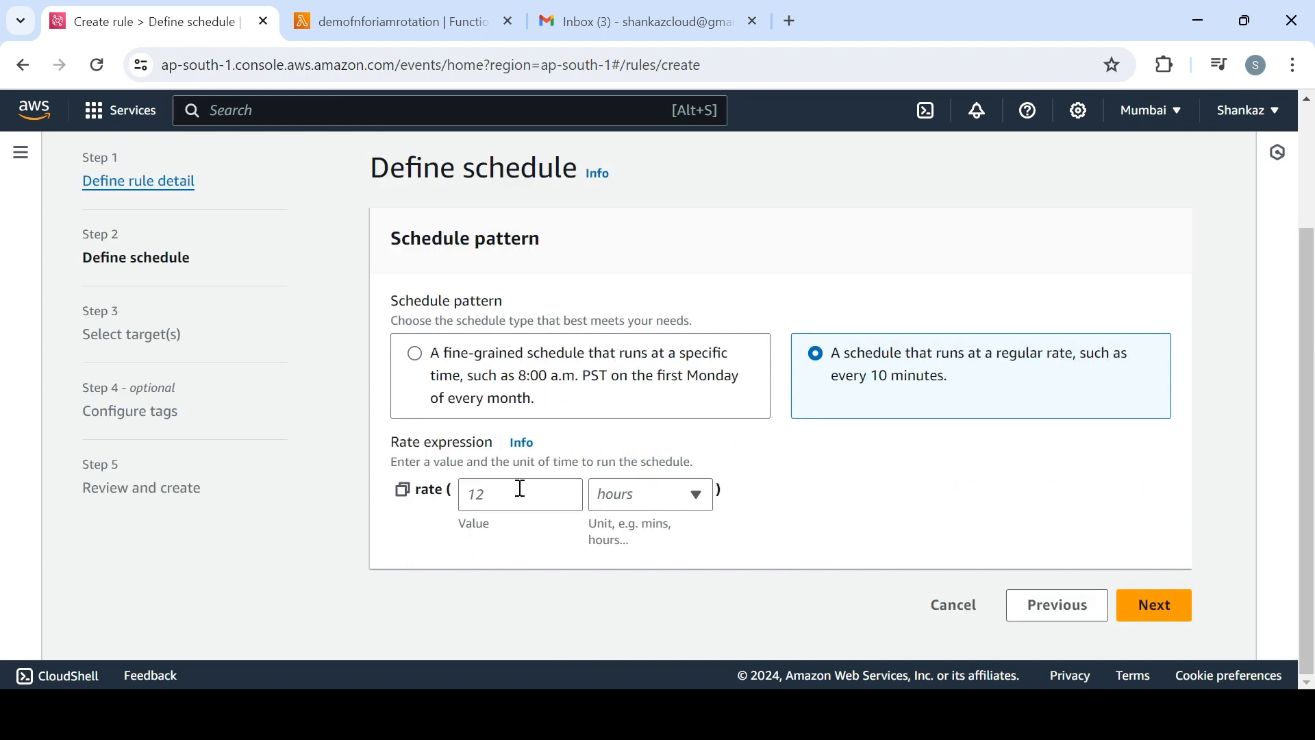
{"action": "left_click", "coordinate": [487, 492]}
{"action": "left_click_drag", "start_coordinate": [438, 361], "coordinate": [593, 357]}
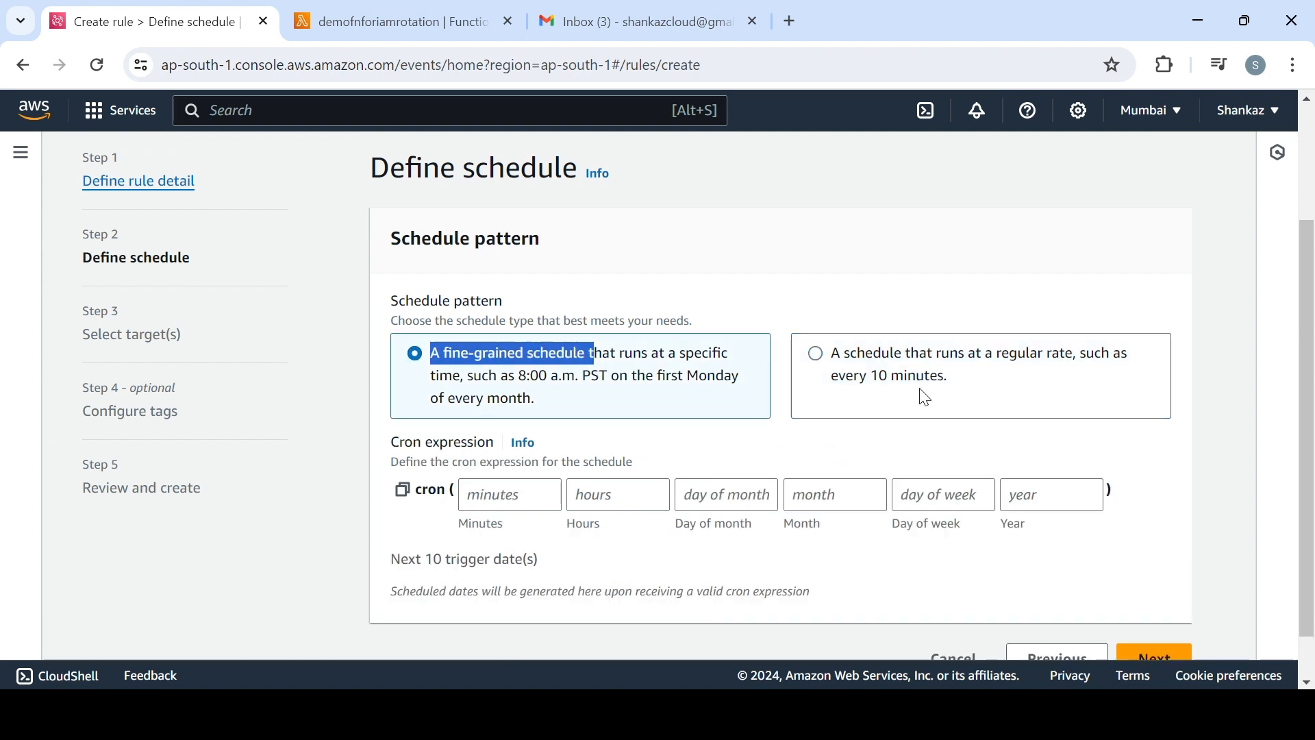
{"action": "left_click", "coordinate": [926, 390]}
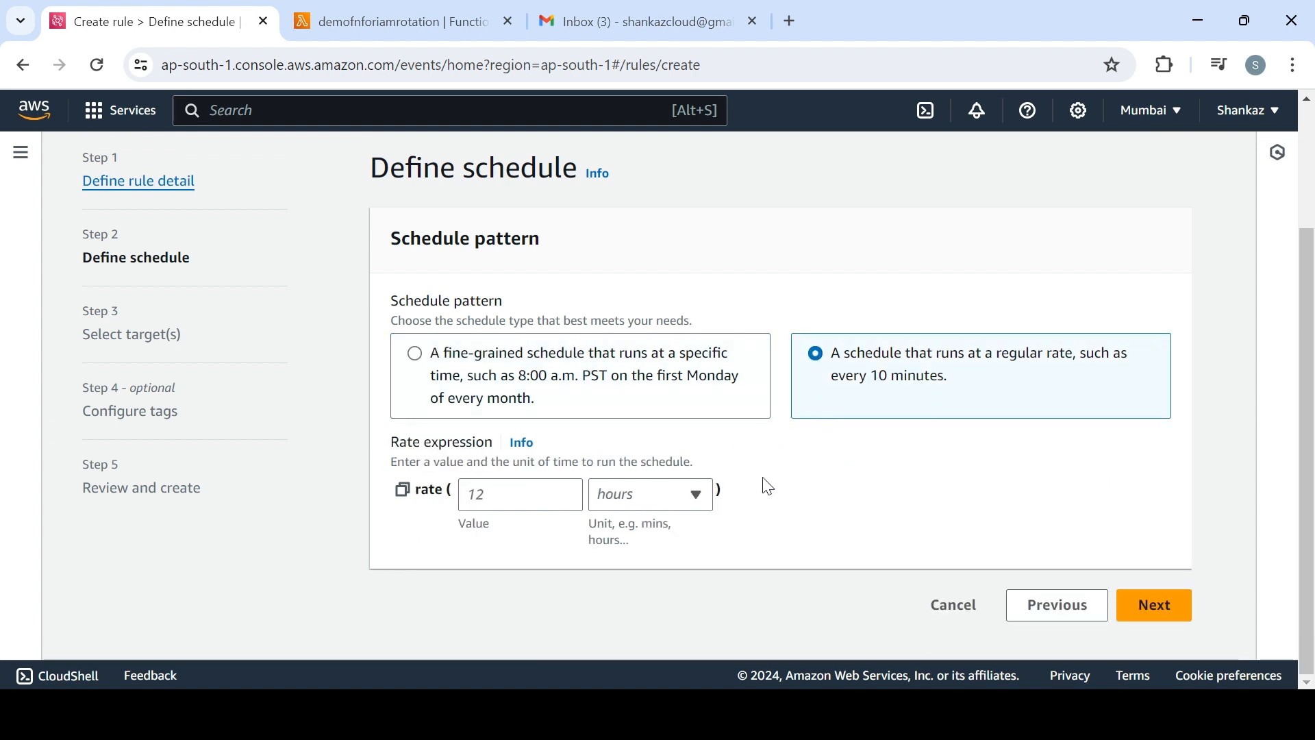
Set the schedule's rate expression to 1 Minutes and continue to target selection
{"action": "left_click", "coordinate": [504, 498]}
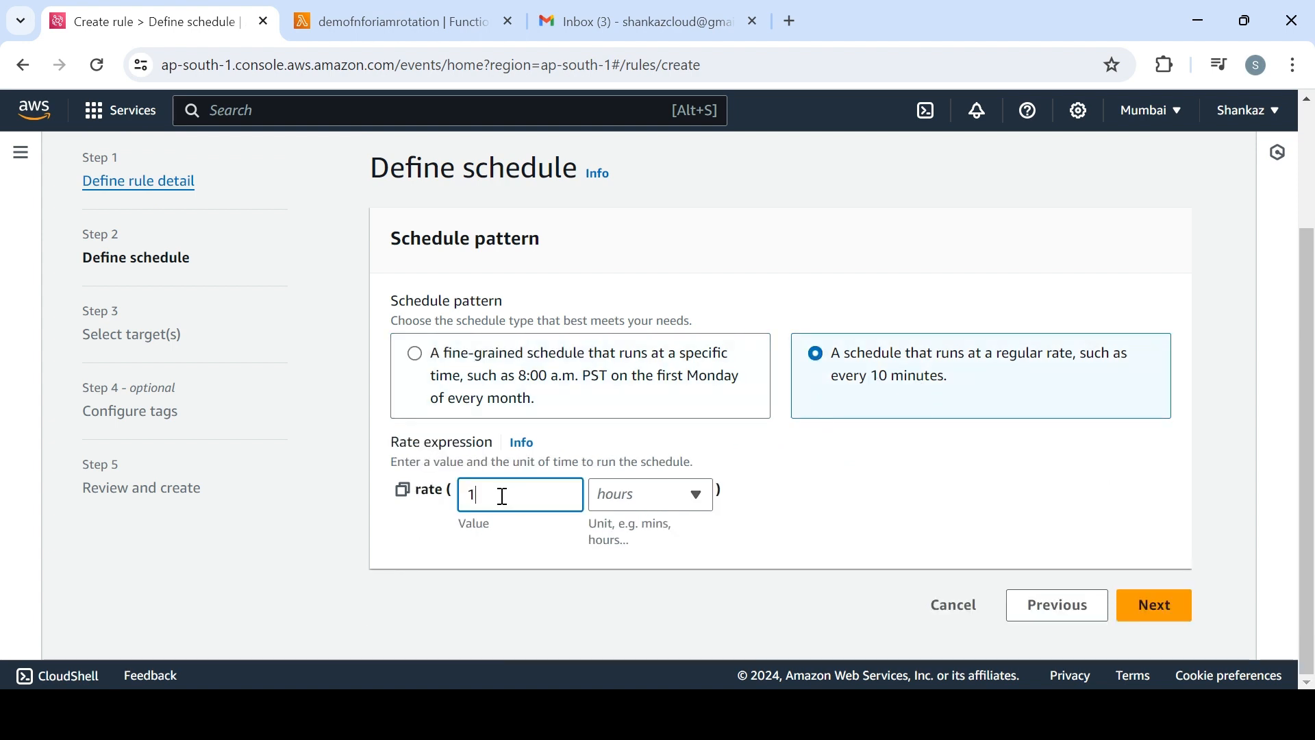
{"action": "left_click", "coordinate": [671, 495]}
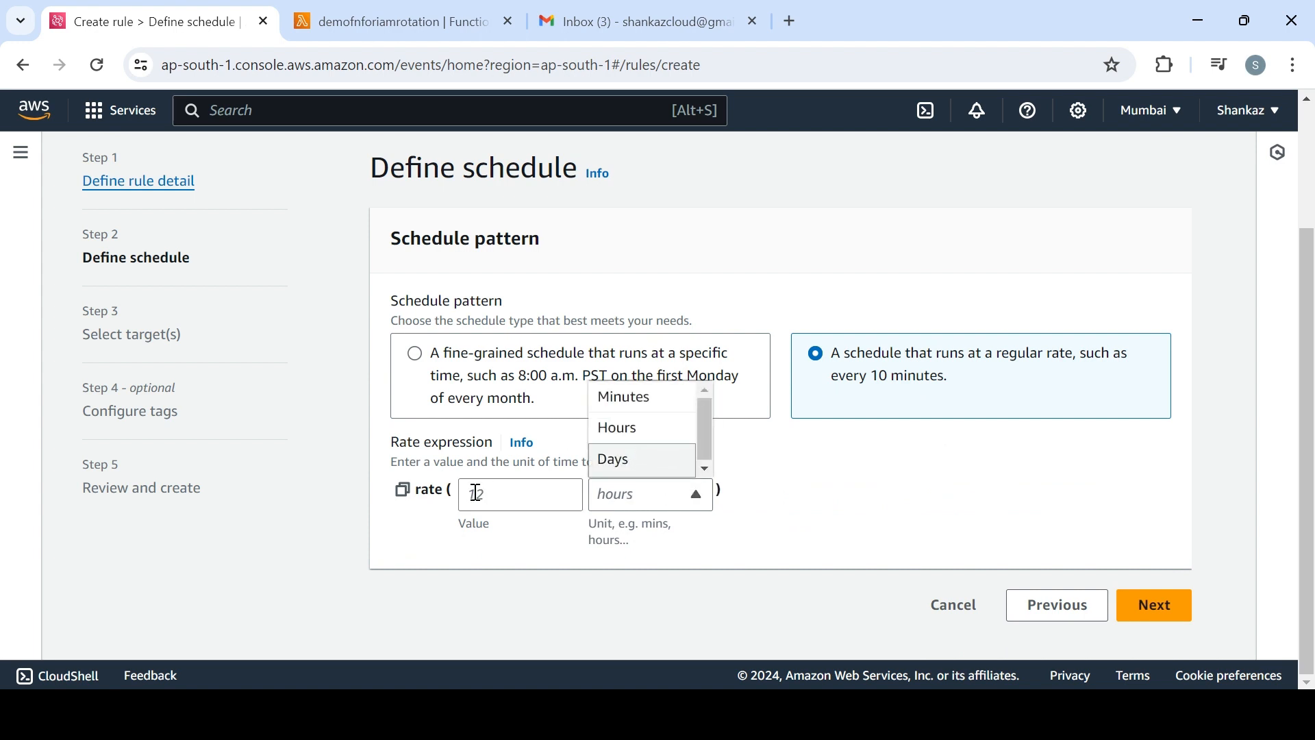
{"action": "left_click", "coordinate": [521, 497]}
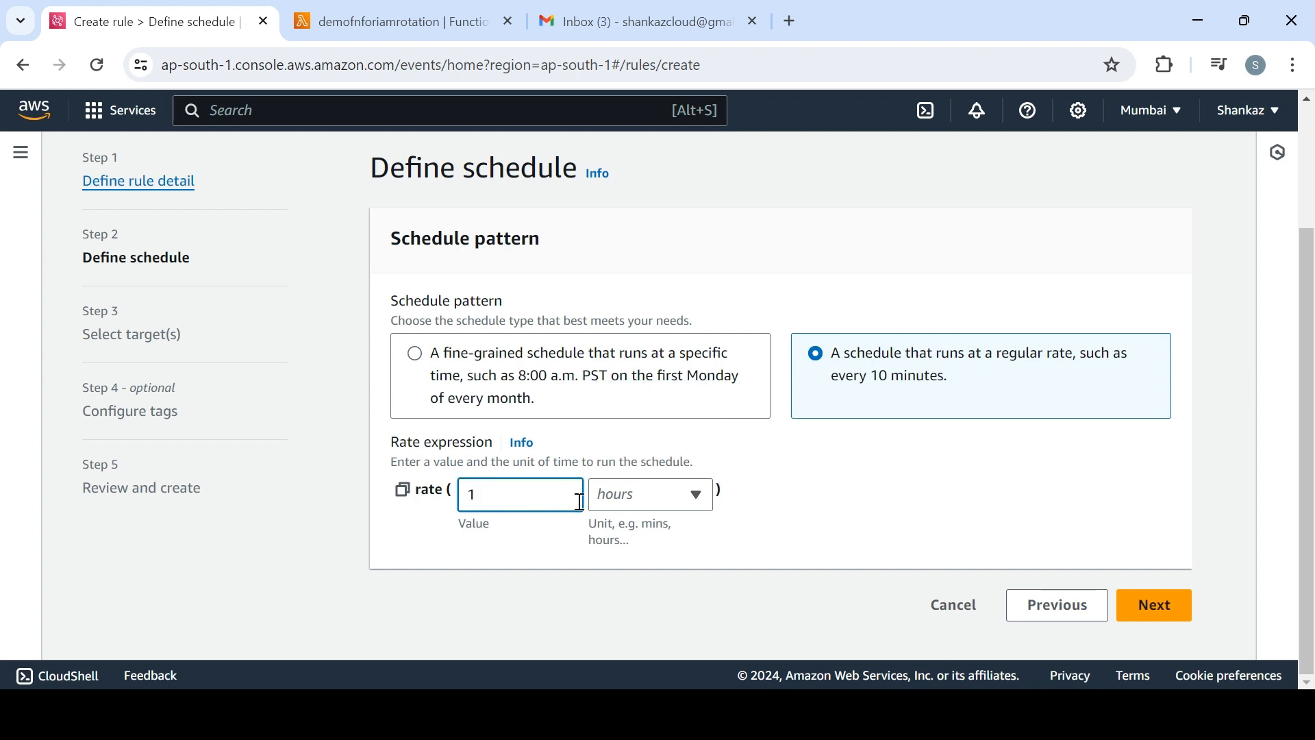
{"action": "left_click", "coordinate": [625, 498]}
{"action": "left_click", "coordinate": [627, 406]}
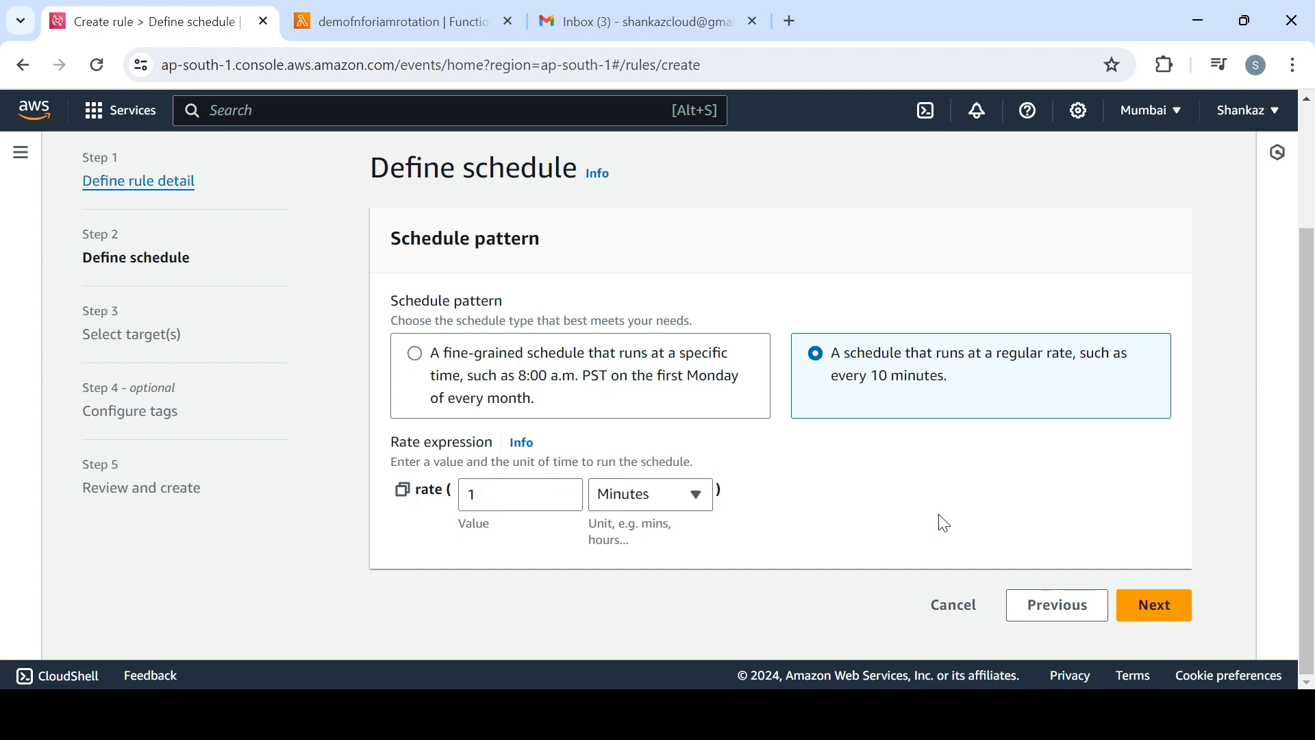
{"action": "left_click", "coordinate": [1163, 606]}
Set the rule's target to an AWS service Lambda function and select demofnforiamrotation
{"action": "scroll", "coordinate": [1309, 504], "scroll_direction": "down", "scroll_amount": 3}
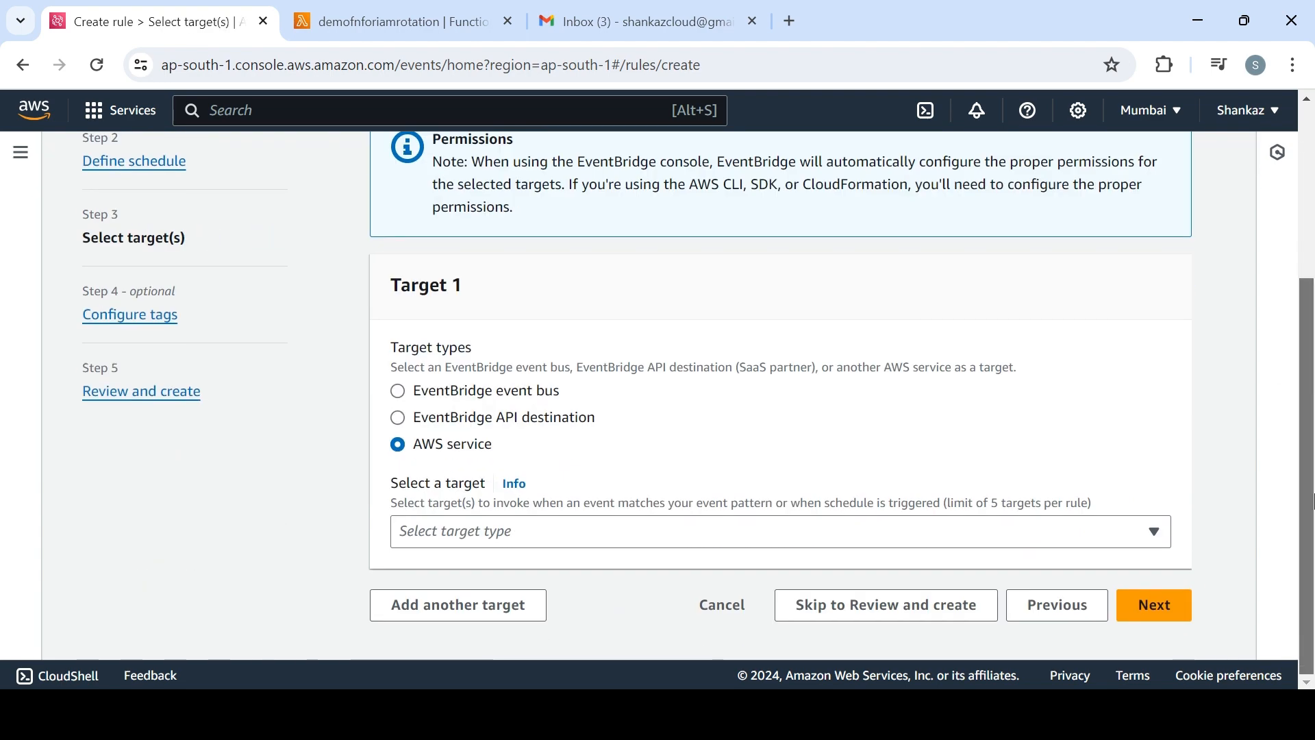
{"action": "left_click", "coordinate": [658, 538]}
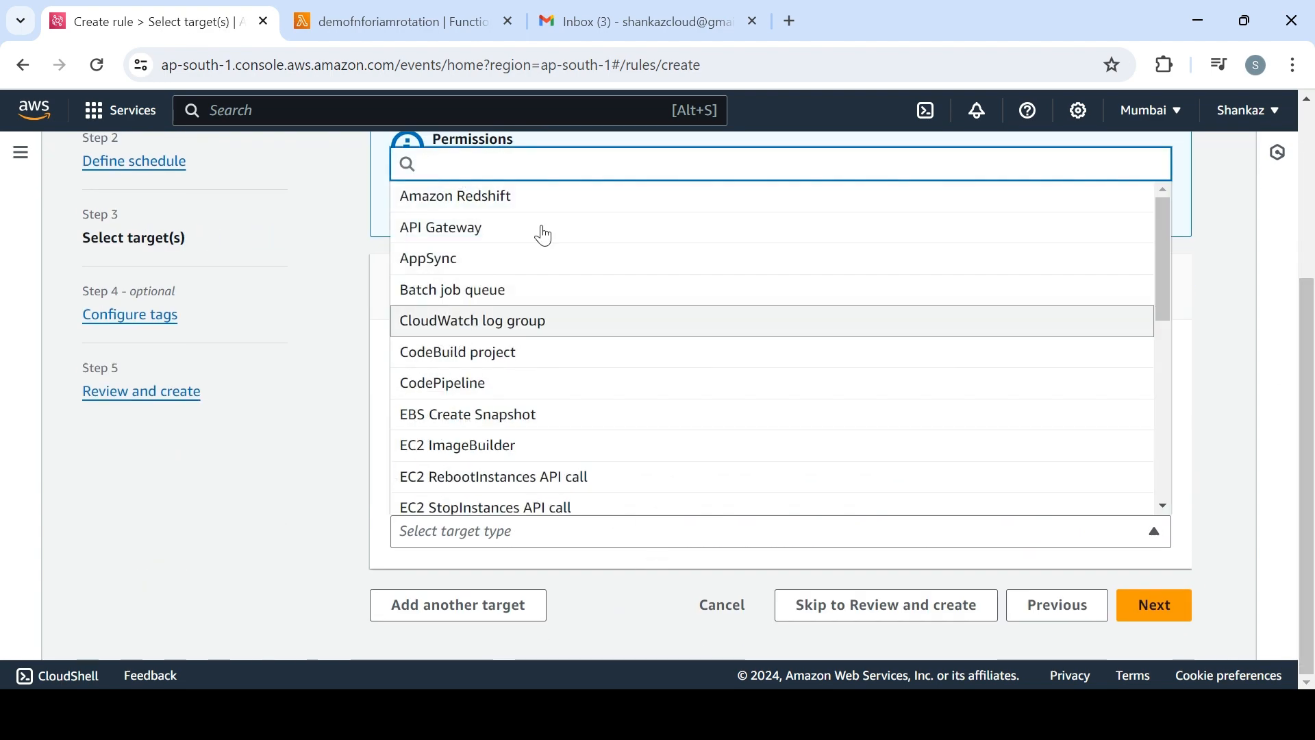
{"action": "type", "text": "lambd"}
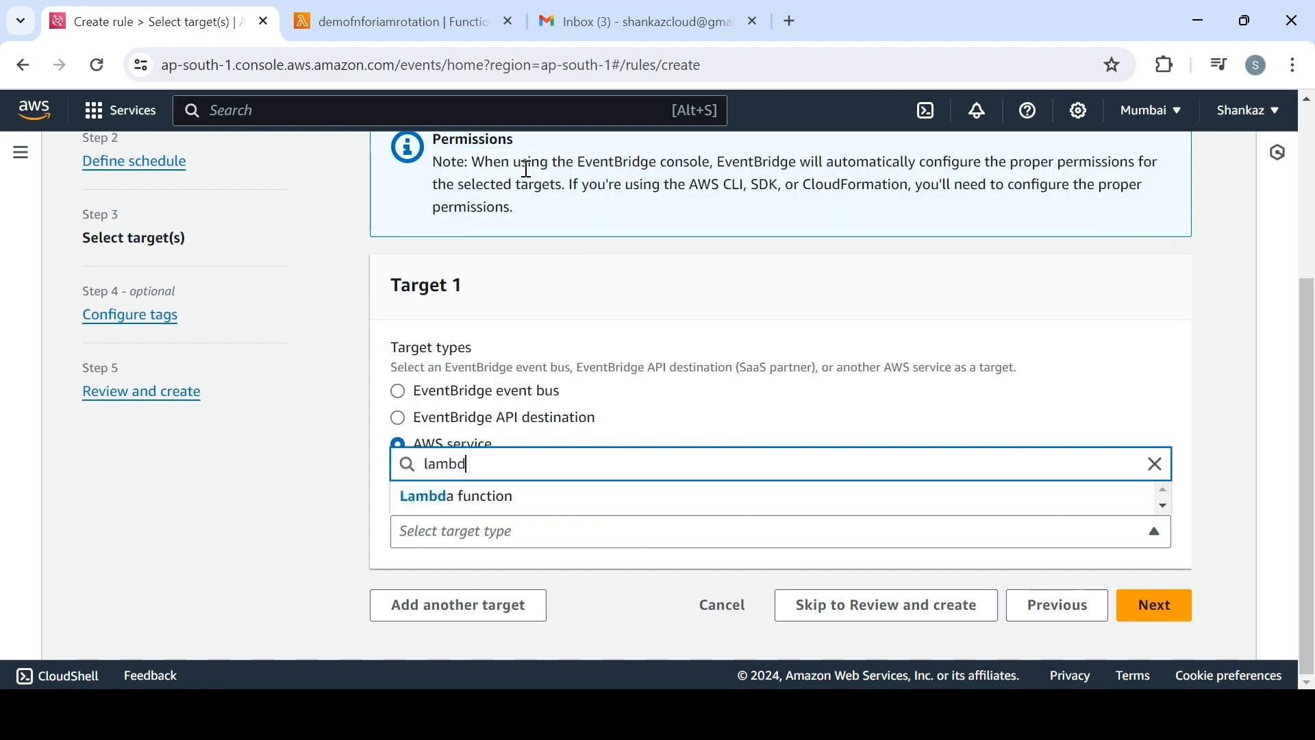
{"action": "left_click", "coordinate": [491, 497]}
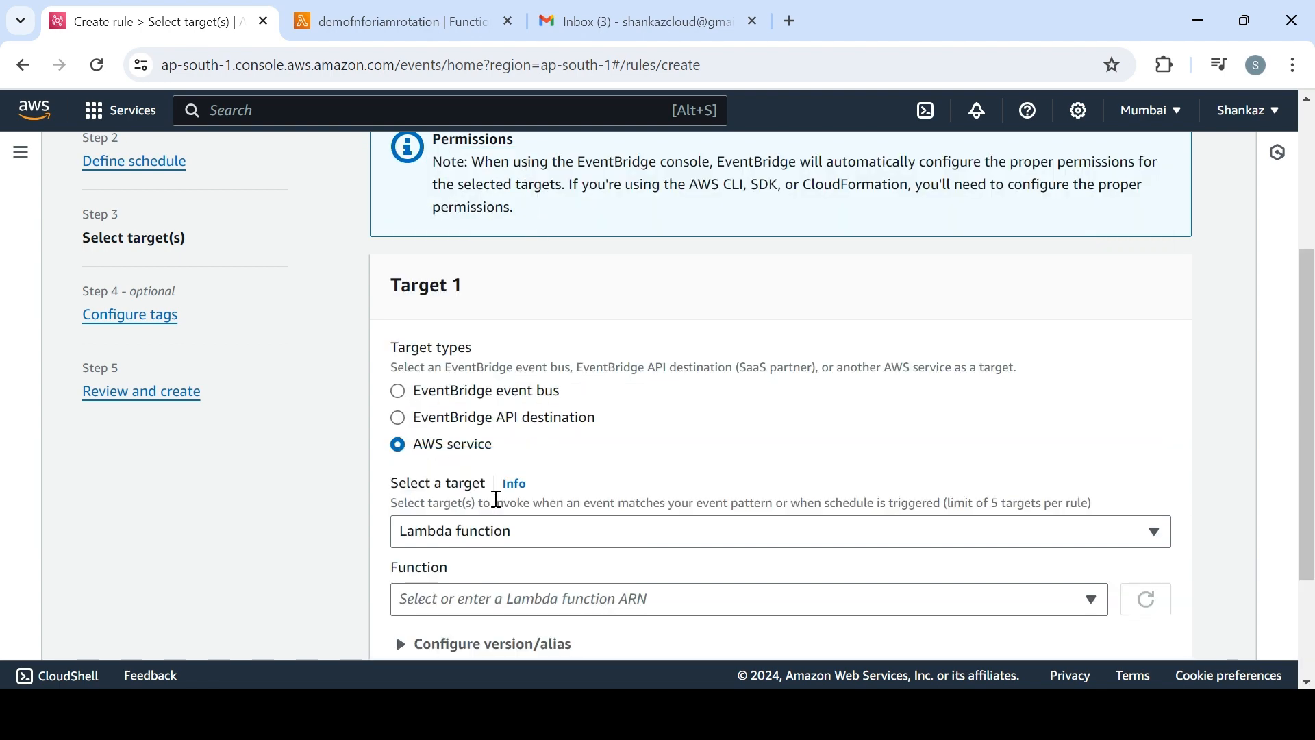
{"action": "scroll", "coordinate": [868, 449], "scroll_direction": "down", "scroll_amount": 3}
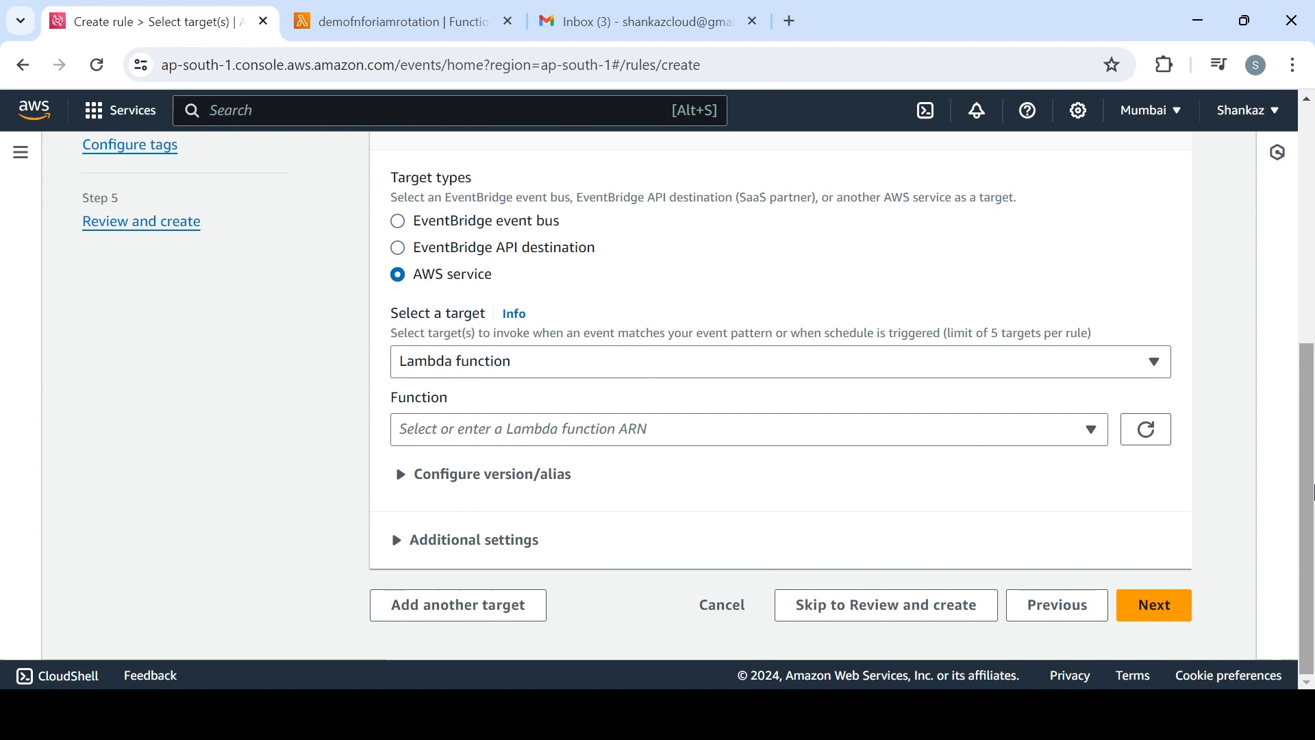
{"action": "left_click", "coordinate": [868, 448]}
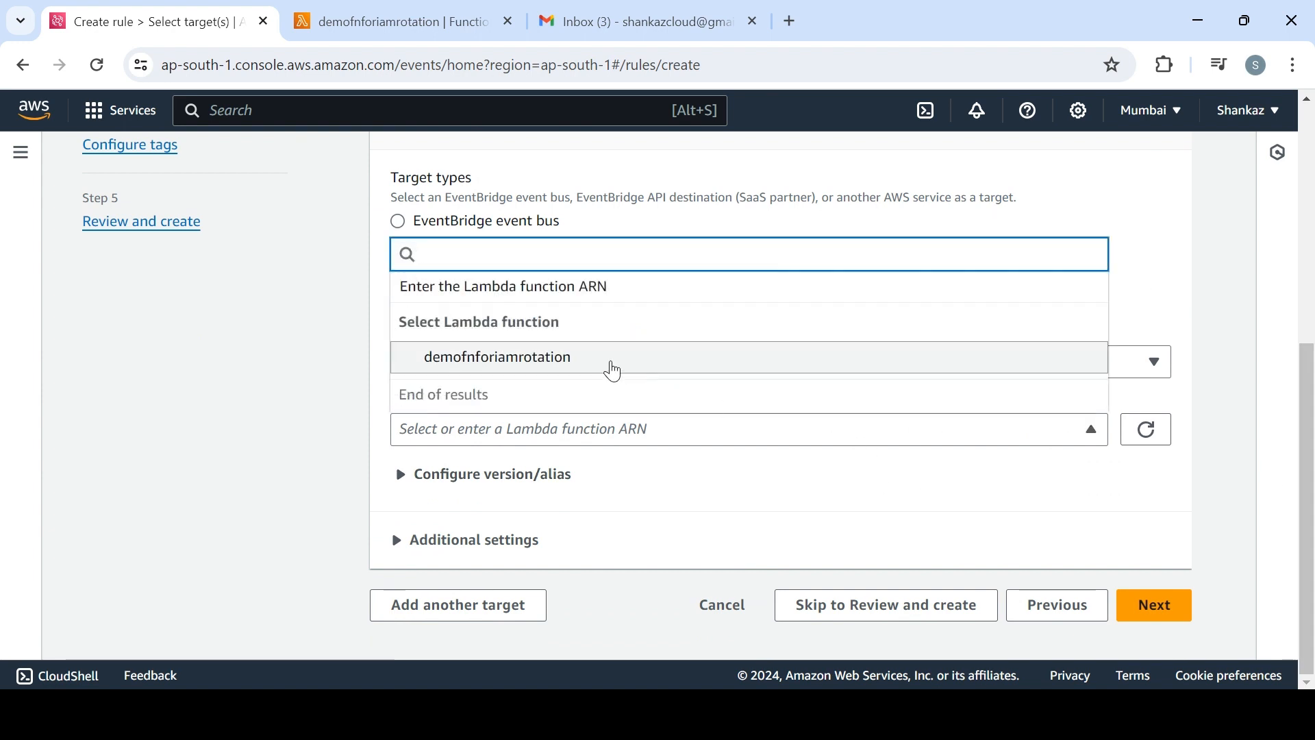
{"action": "left_click", "coordinate": [615, 370]}
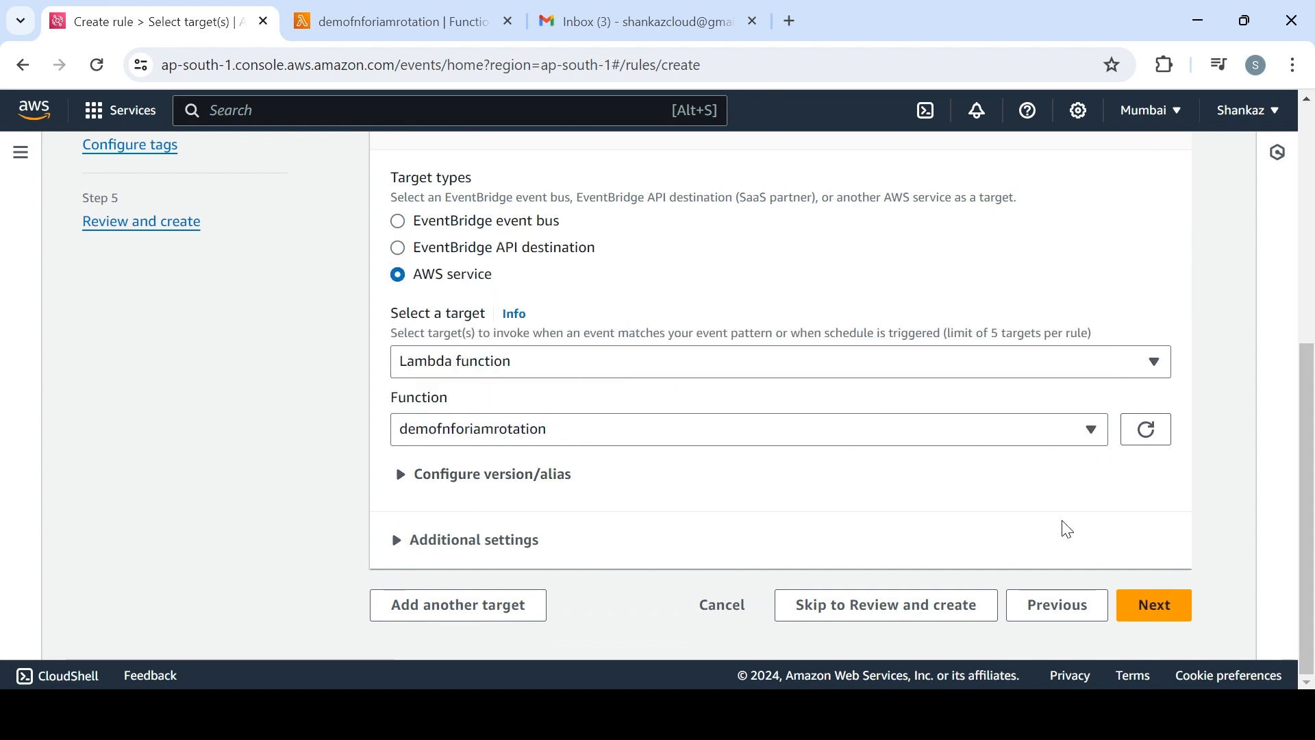
Continue past the optional tags without adding any and create the rule from the review page
{"action": "left_click", "coordinate": [1163, 616]}
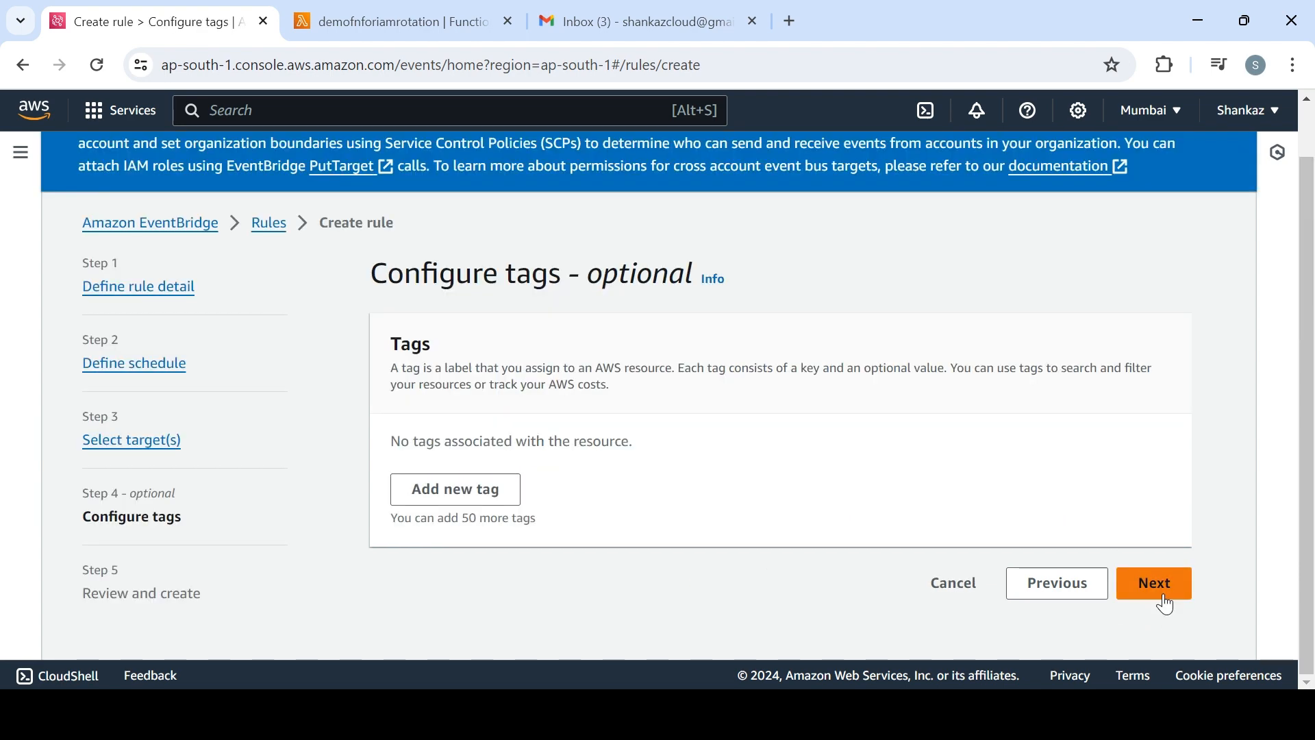
{"action": "left_click", "coordinate": [1164, 595]}
{"action": "scroll", "coordinate": [1195, 614], "scroll_direction": "down", "scroll_amount": 10}
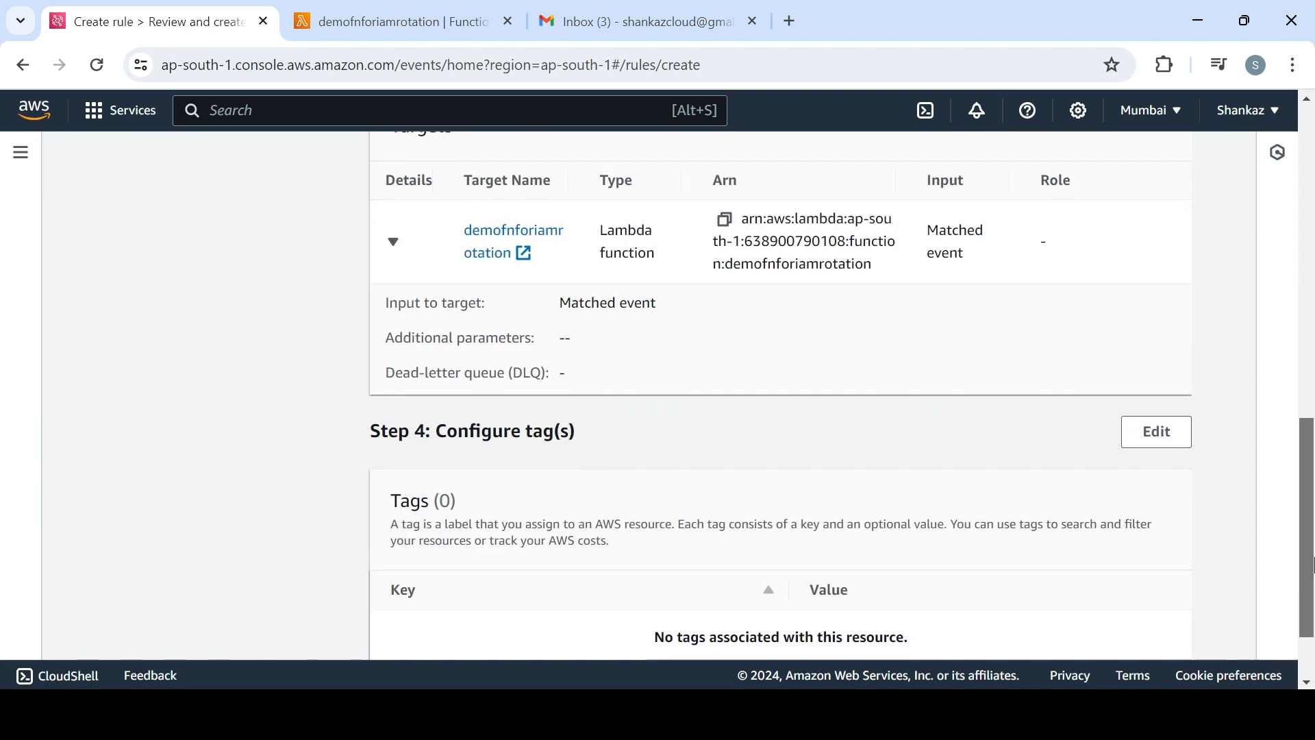
{"action": "left_click", "coordinate": [1152, 610]}
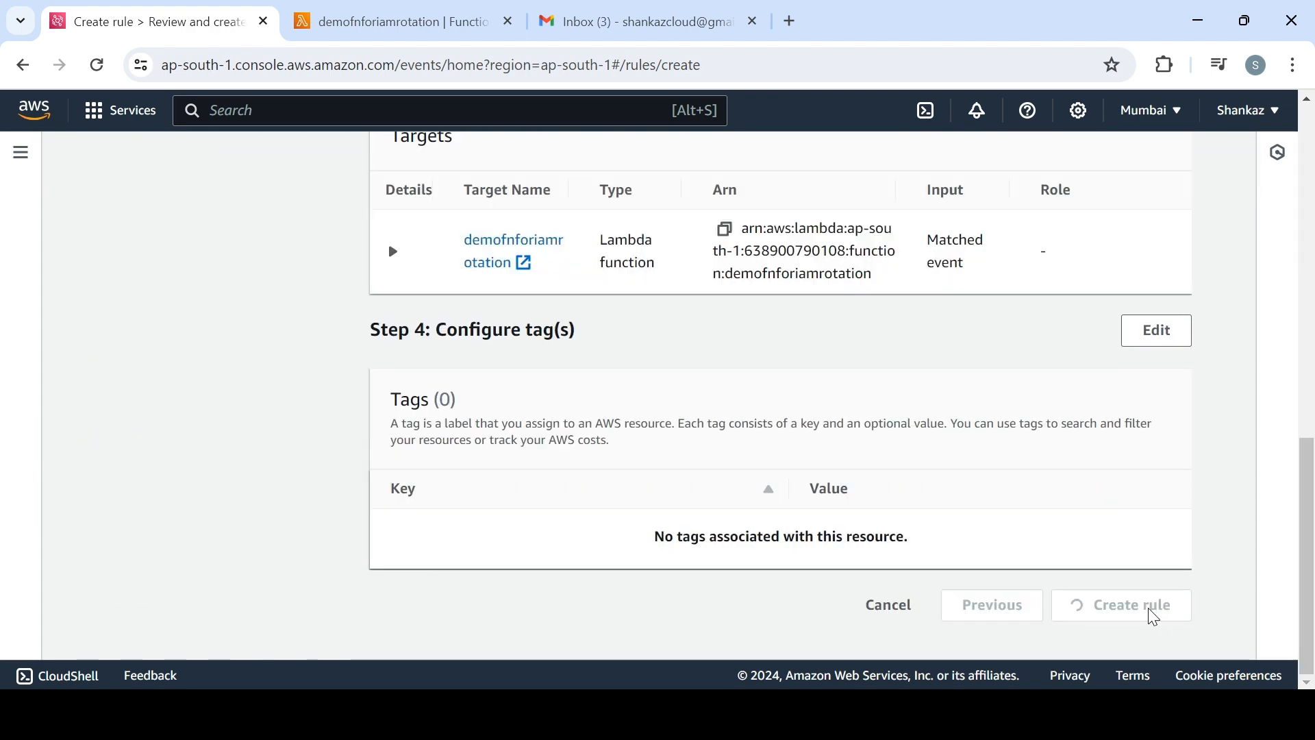
{"action": "left_click", "coordinate": [416, 20]}
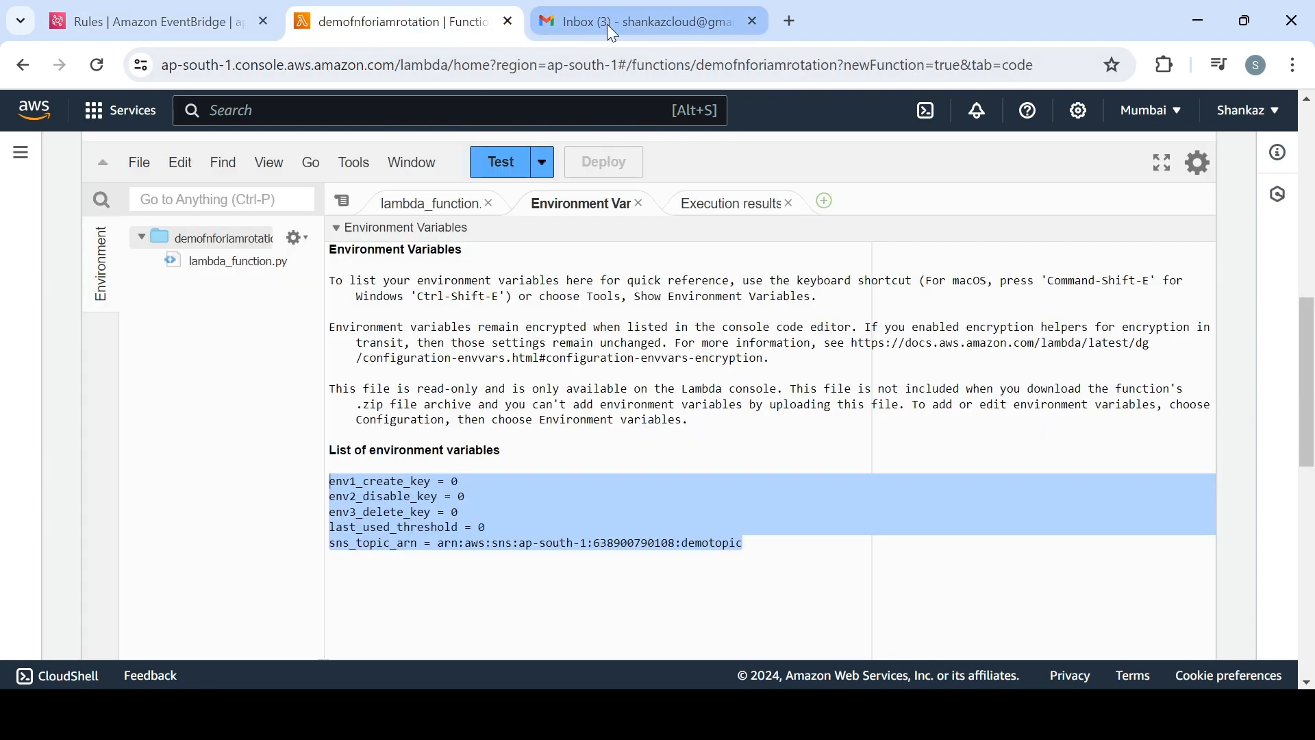
{"action": "left_click", "coordinate": [207, 27]}
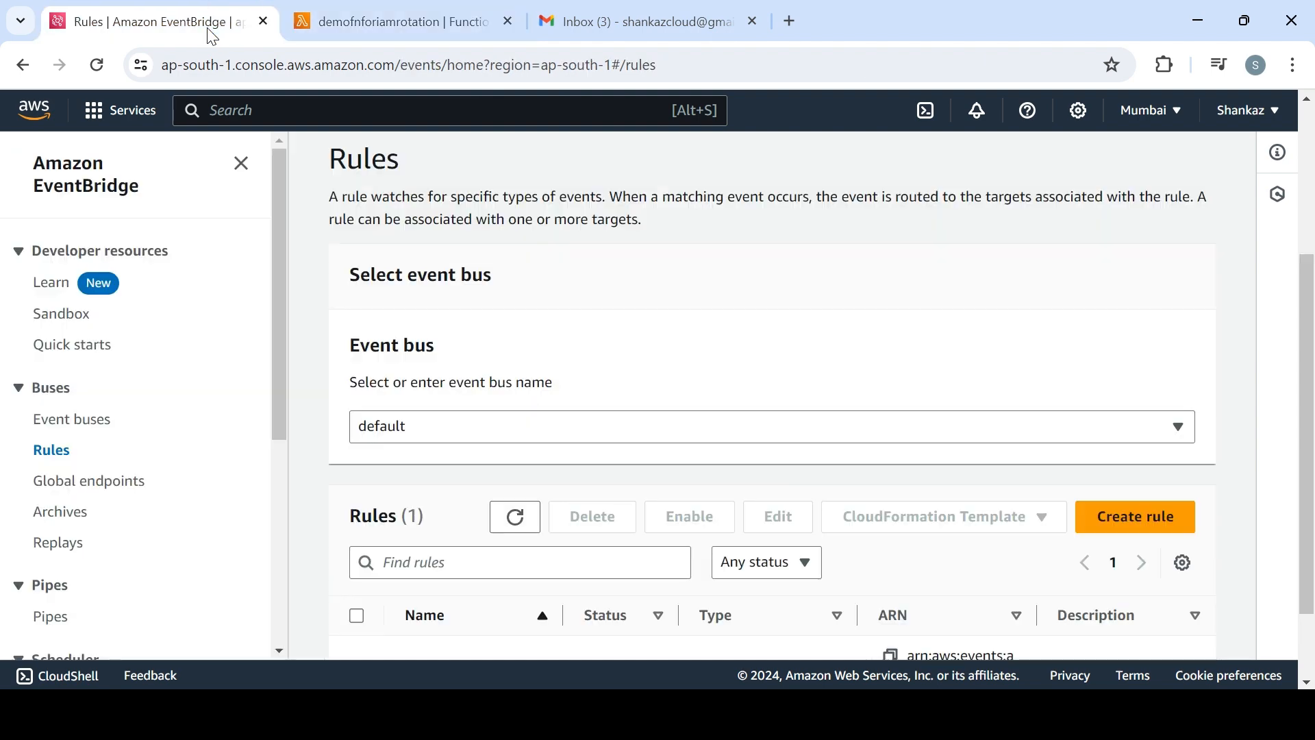
{"action": "left_click", "coordinate": [416, 33]}
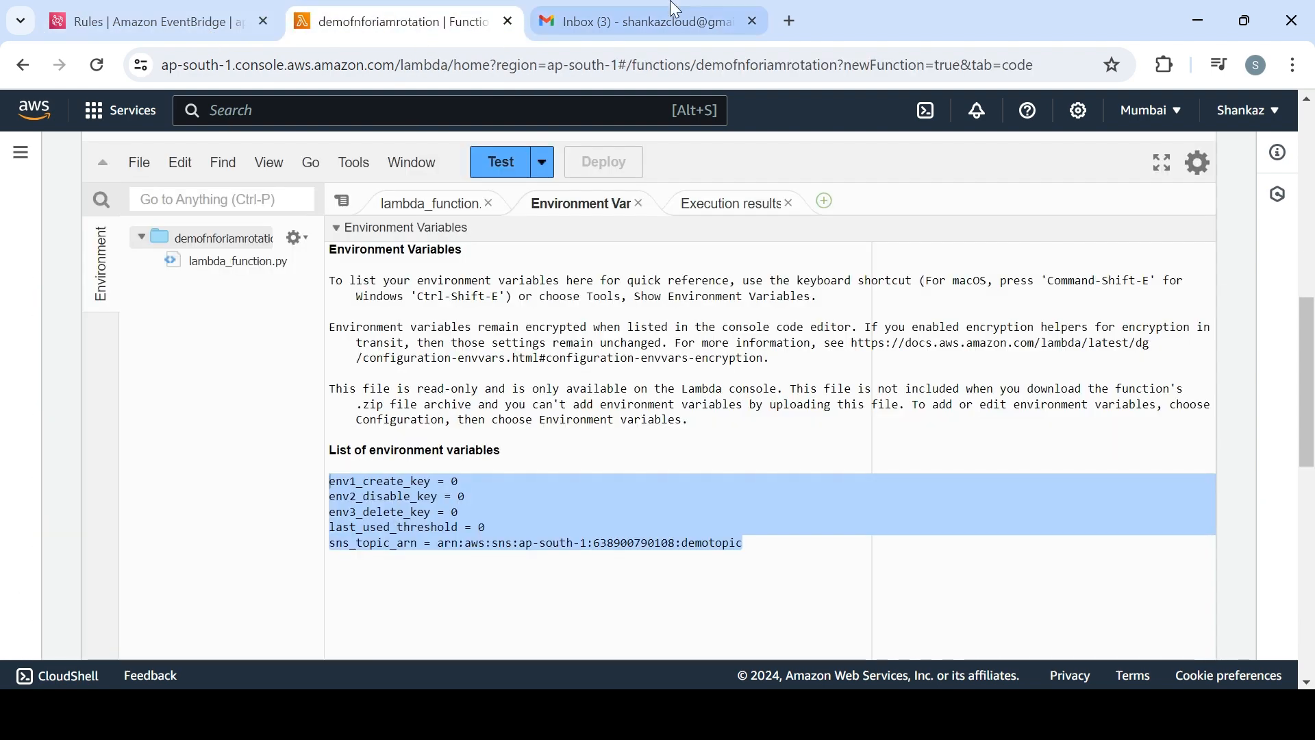
{"action": "left_click", "coordinate": [667, 25]}
Return to the Lambda page, find the IAM service in the AWS console and open its users list
{"action": "left_click", "coordinate": [433, 26]}
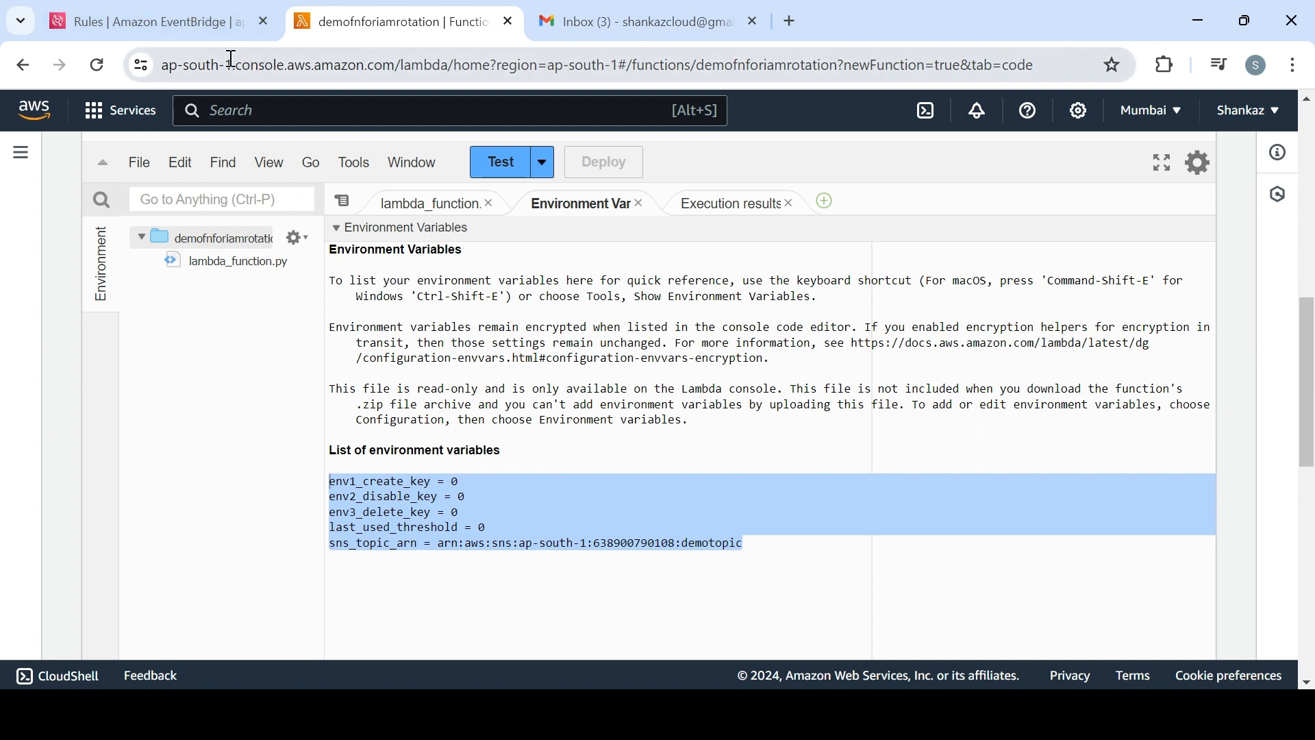
{"action": "left_click", "coordinate": [223, 112]}
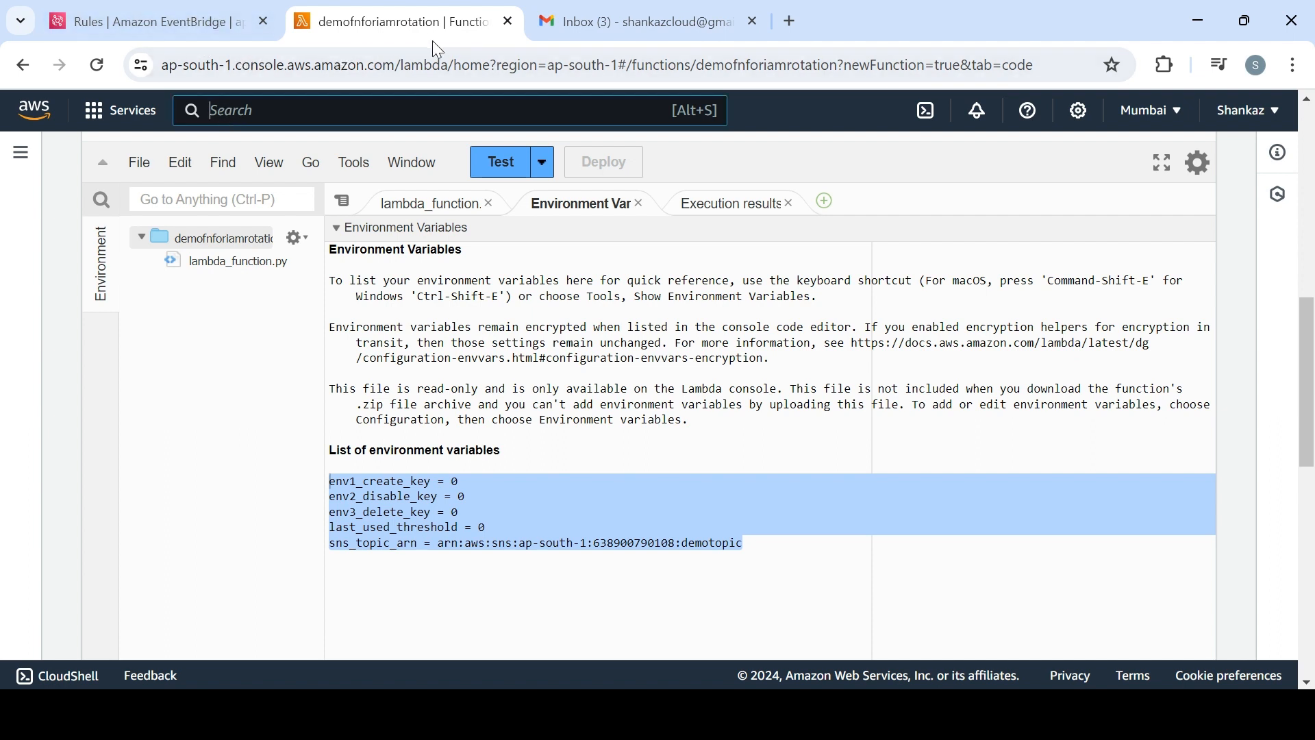
{"action": "type", "text": "iam"}
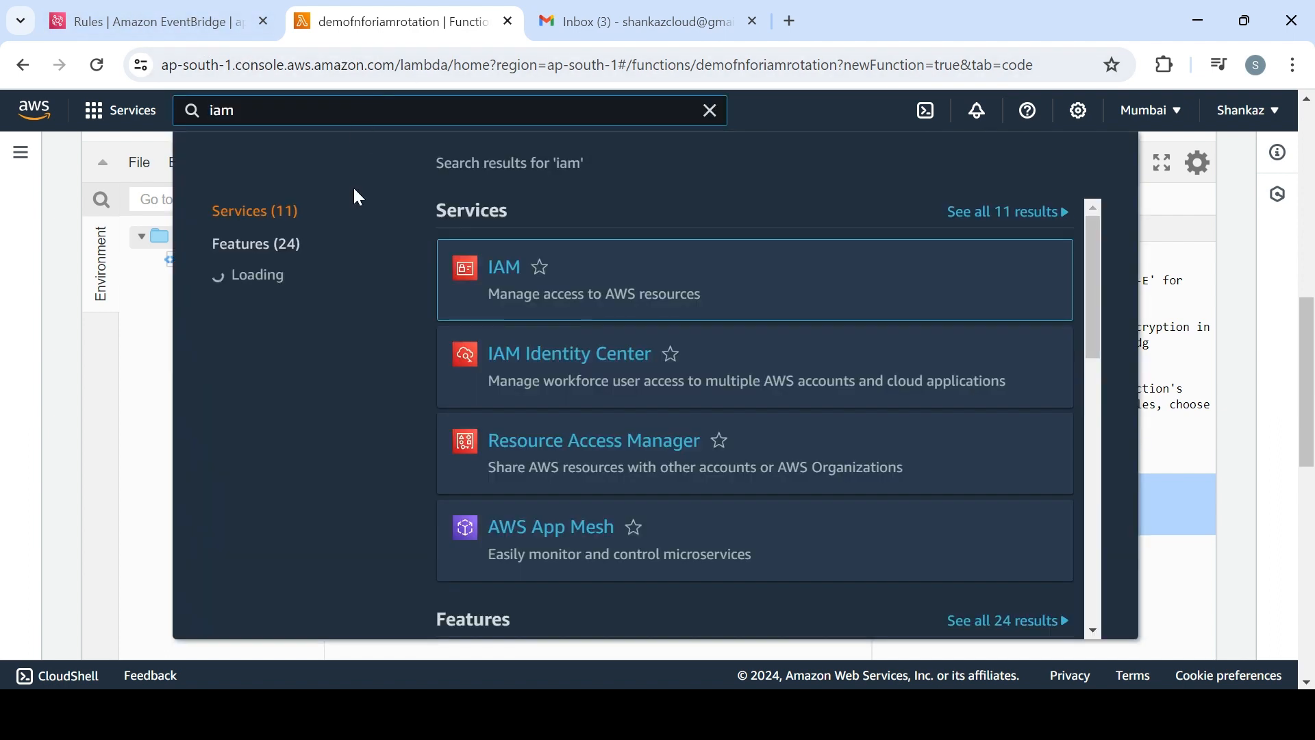
{"action": "left_click", "coordinate": [500, 280]}
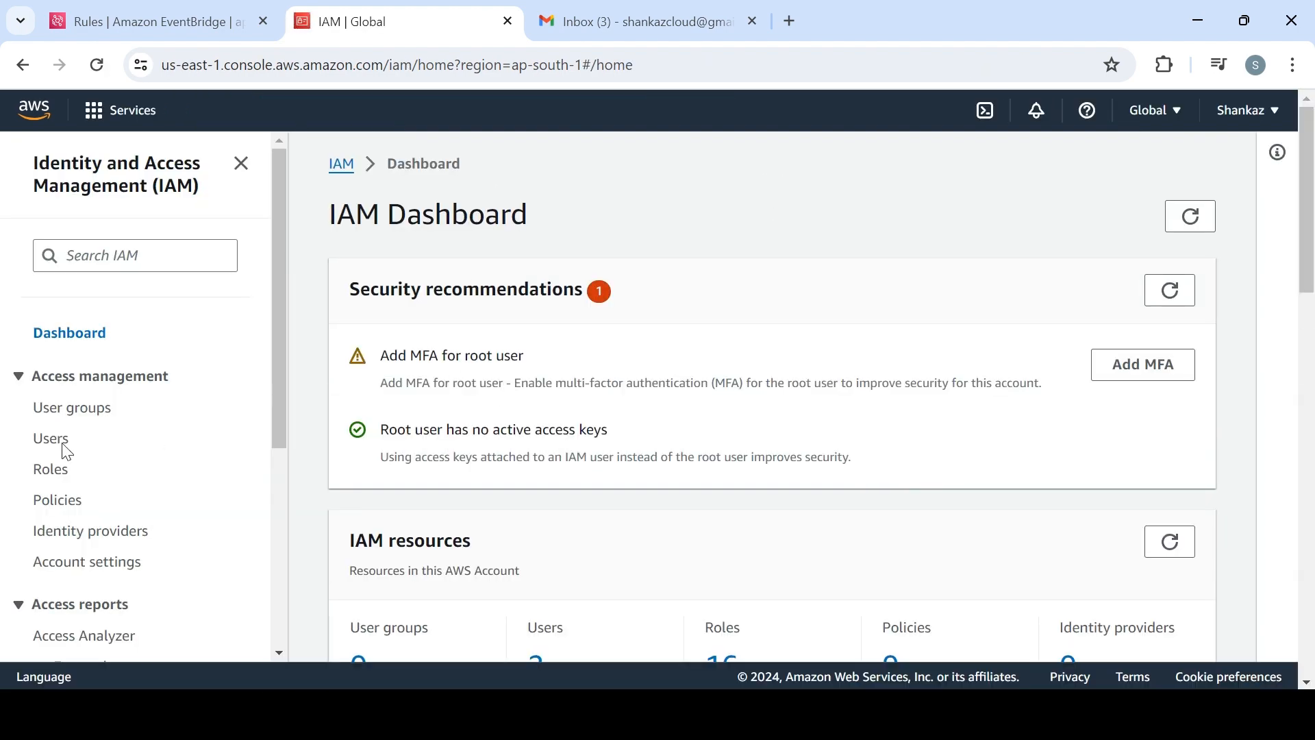
{"action": "left_click", "coordinate": [61, 442]}
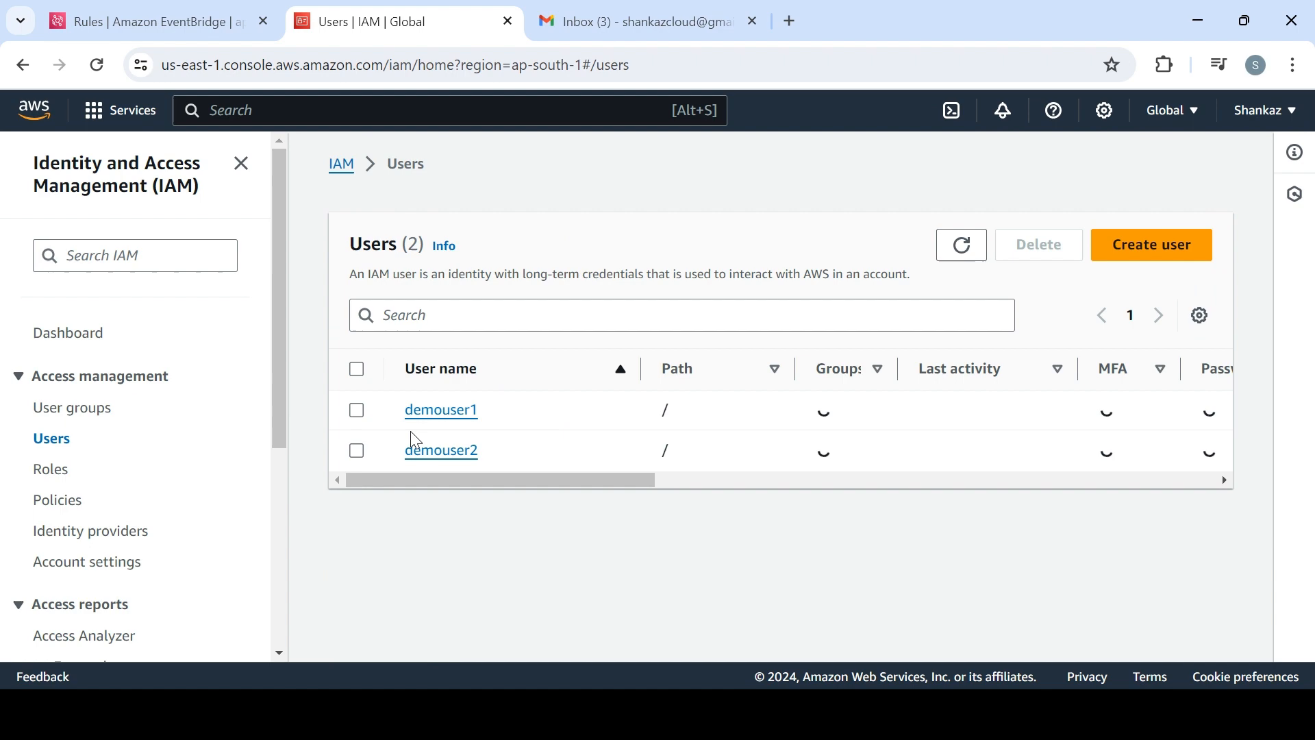
Open demouser1's details and show the access keys in its security credentials
{"action": "left_click", "coordinate": [356, 410]}
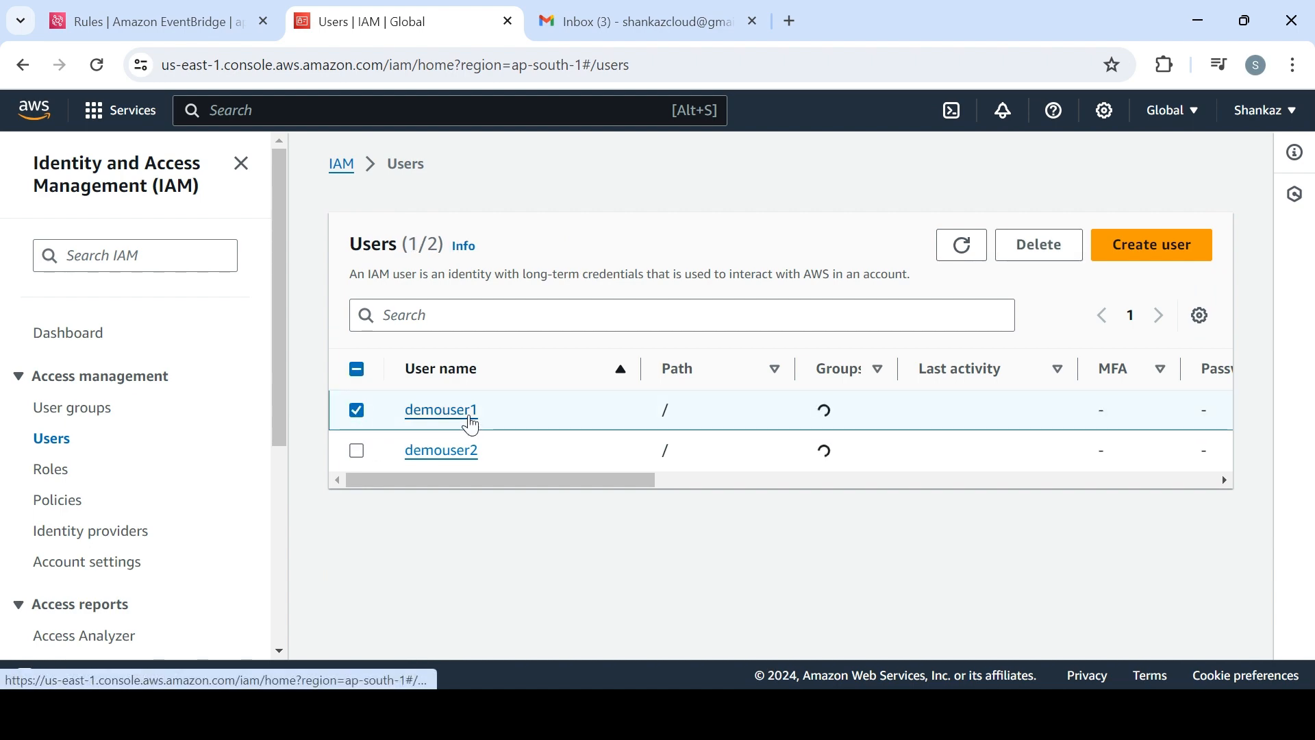
{"action": "left_click", "coordinate": [472, 421]}
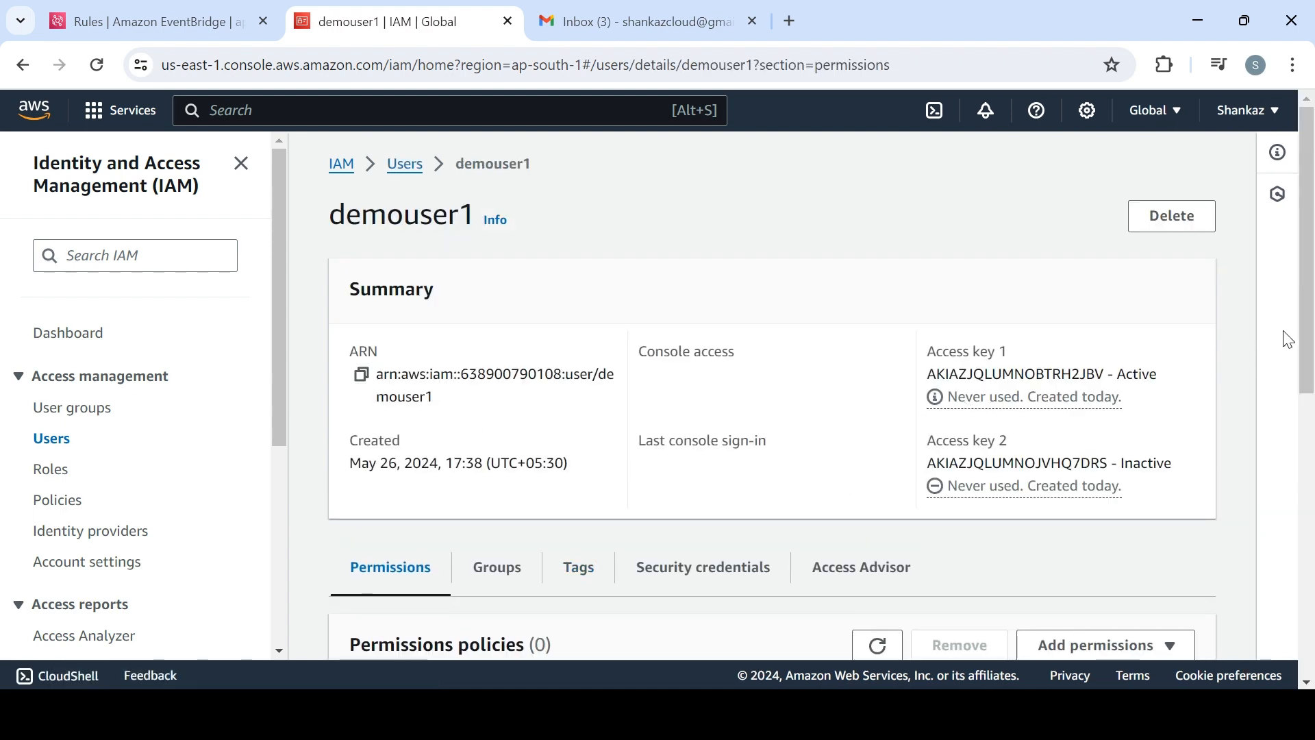
{"action": "left_click_drag", "start_coordinate": [1308, 329], "coordinate": [1313, 610]}
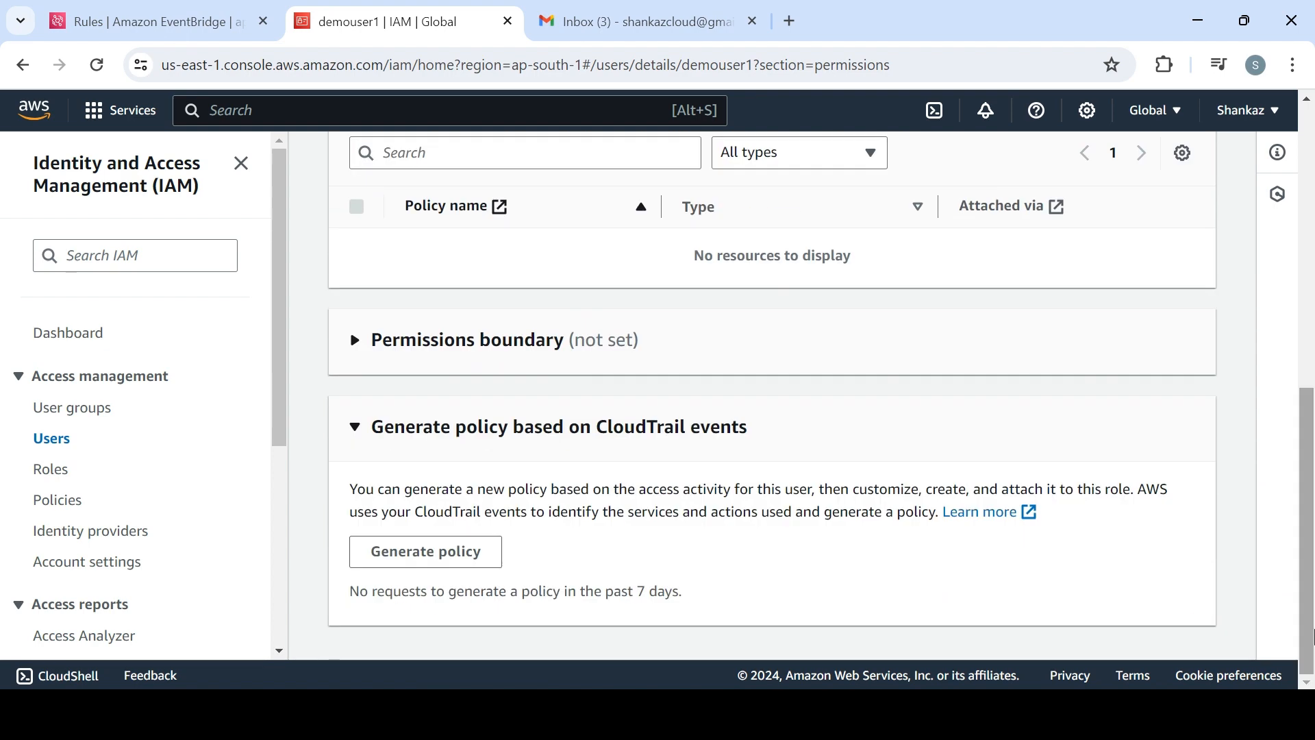
{"action": "left_click_drag", "start_coordinate": [1309, 426], "coordinate": [1308, 289]}
{"action": "left_click", "coordinate": [658, 287]}
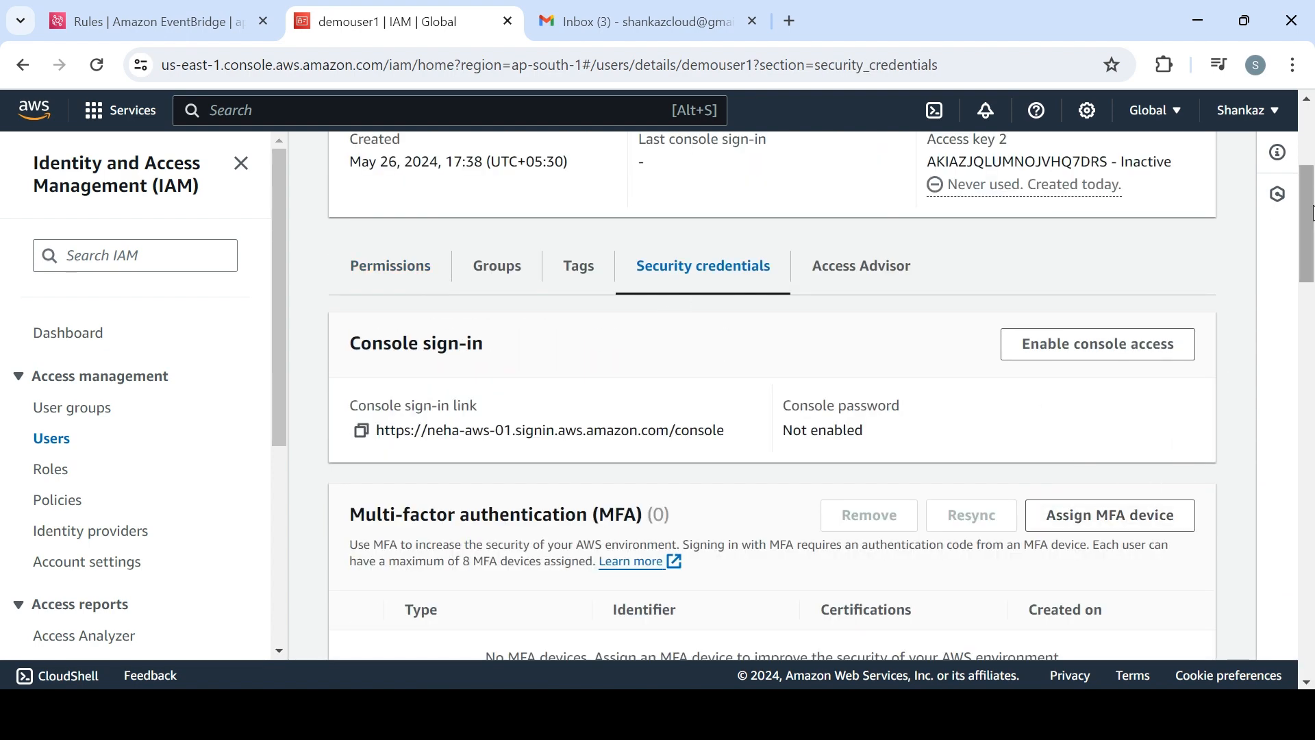
{"action": "scroll", "coordinate": [1084, 419], "scroll_direction": "down", "scroll_amount": 8}
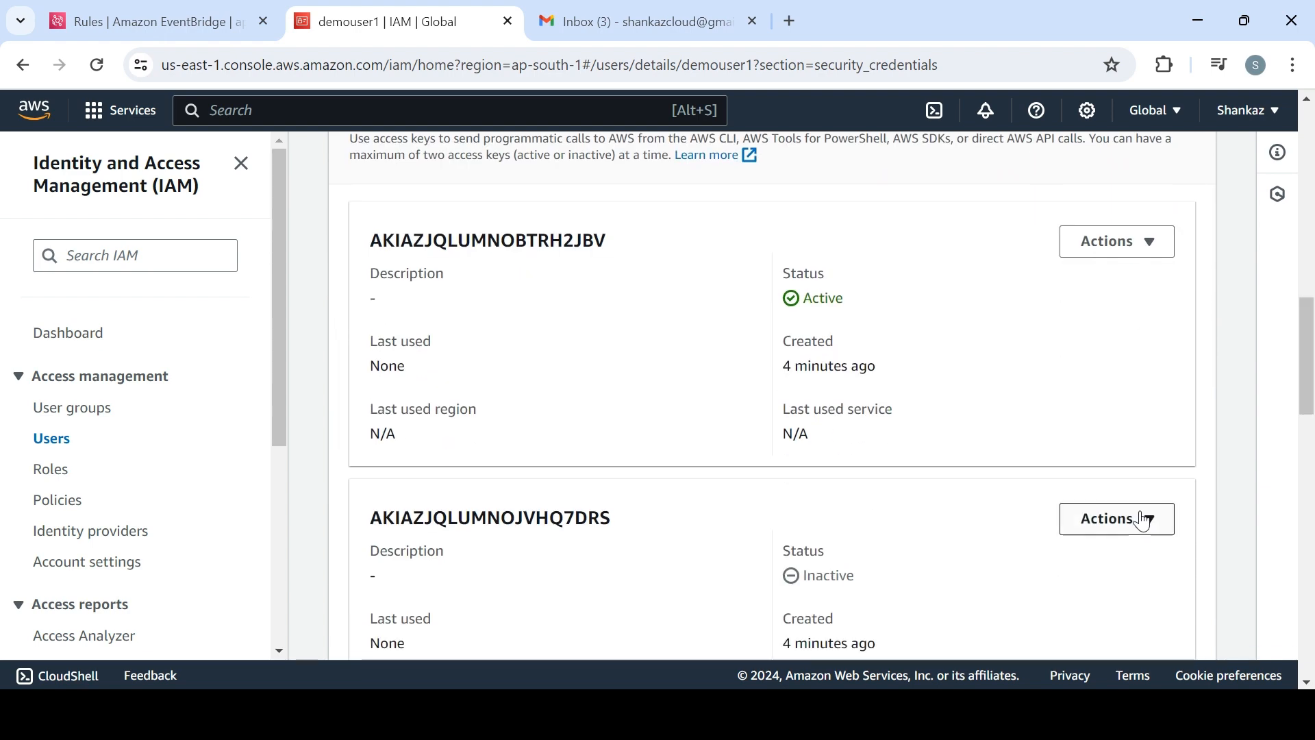
Delete demouser1's inactive access key, entering its access key ID to confirm the deletion
{"action": "left_click", "coordinate": [1115, 518]}
{"action": "left_click", "coordinate": [1111, 489]}
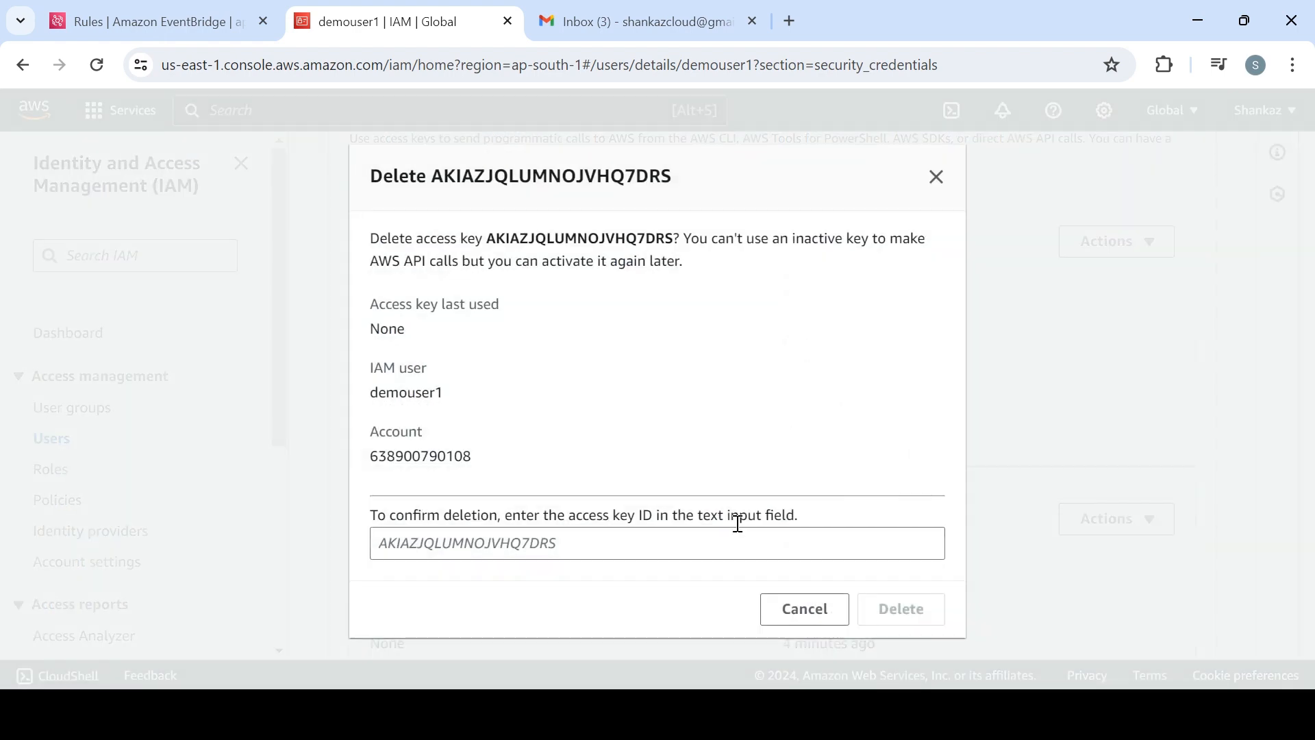
{"action": "left_click", "coordinate": [676, 534]}
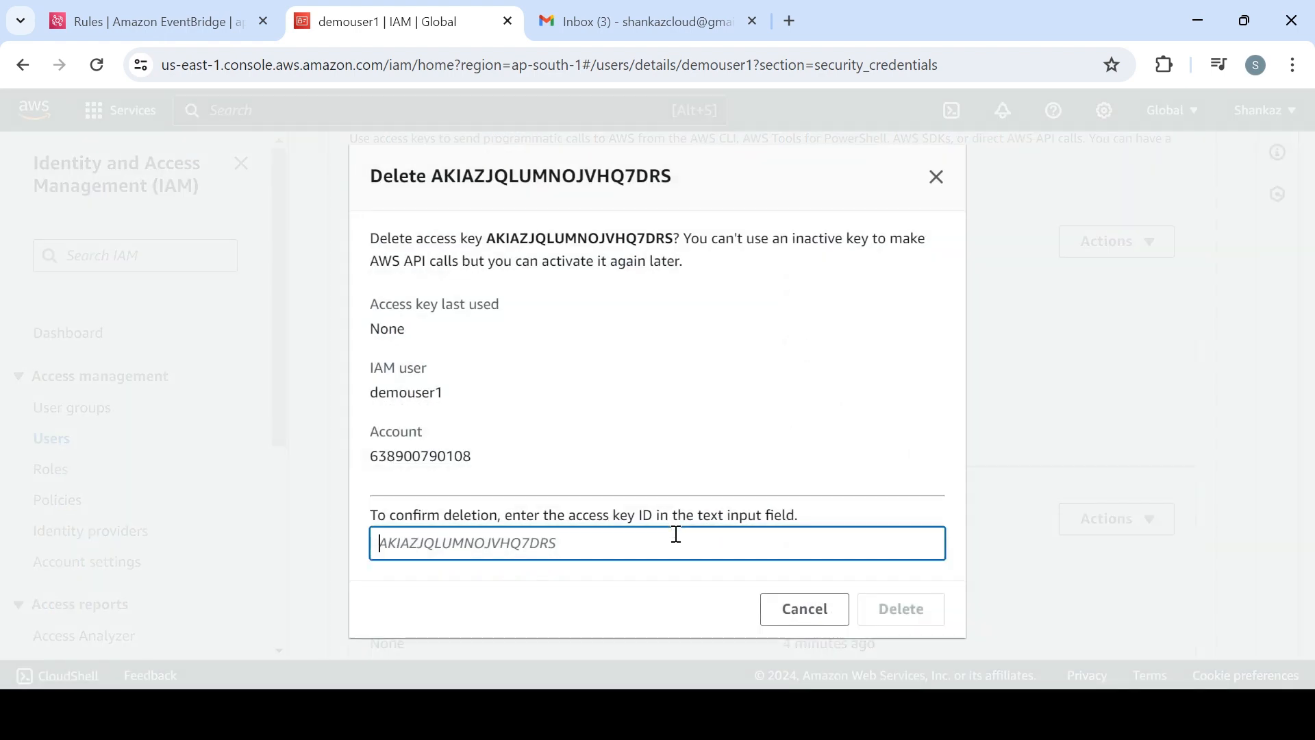
{"action": "double_click", "coordinate": [567, 243]}
{"action": "key", "text": "ctrl+c"}
{"action": "left_click", "coordinate": [575, 554]}
{"action": "key", "text": "ctrl+v"}
{"action": "left_click", "coordinate": [890, 608]}
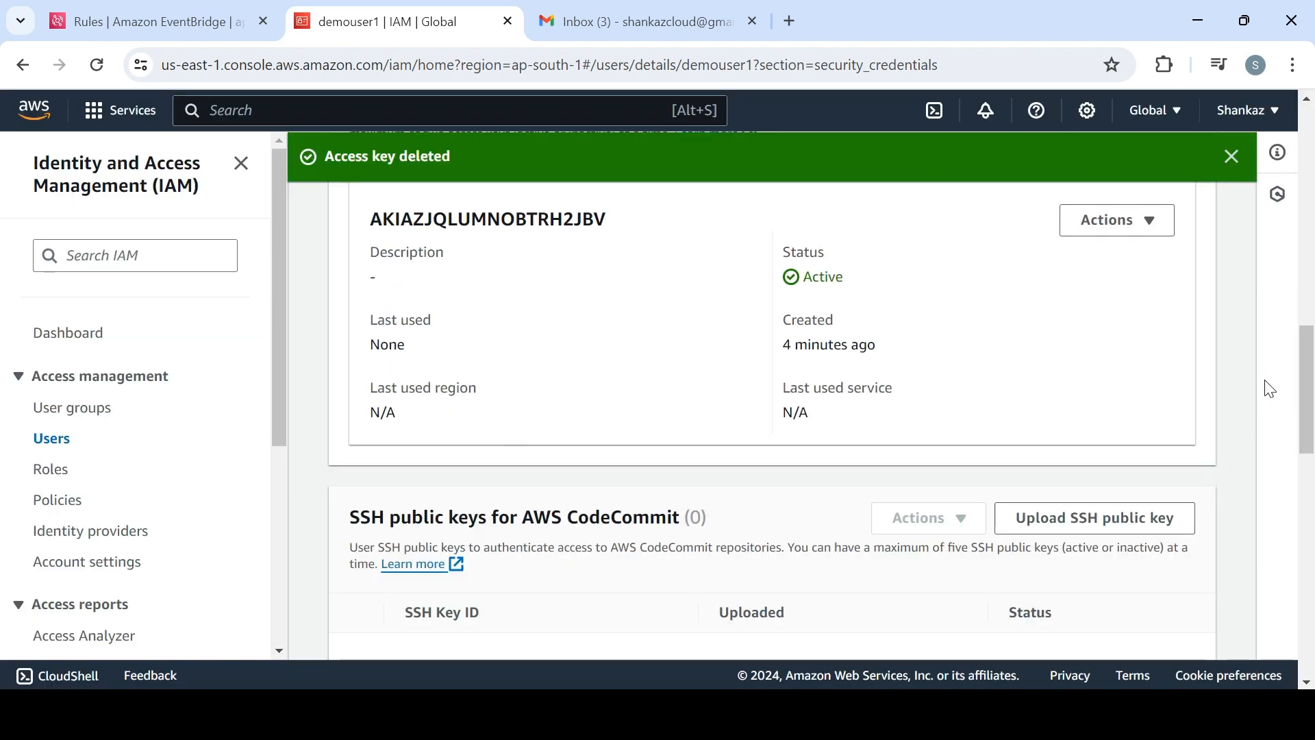
Deactivate demouser1's remaining active access key and confirm the deactivation
{"action": "scroll", "coordinate": [1162, 357], "scroll_direction": "up", "scroll_amount": 1}
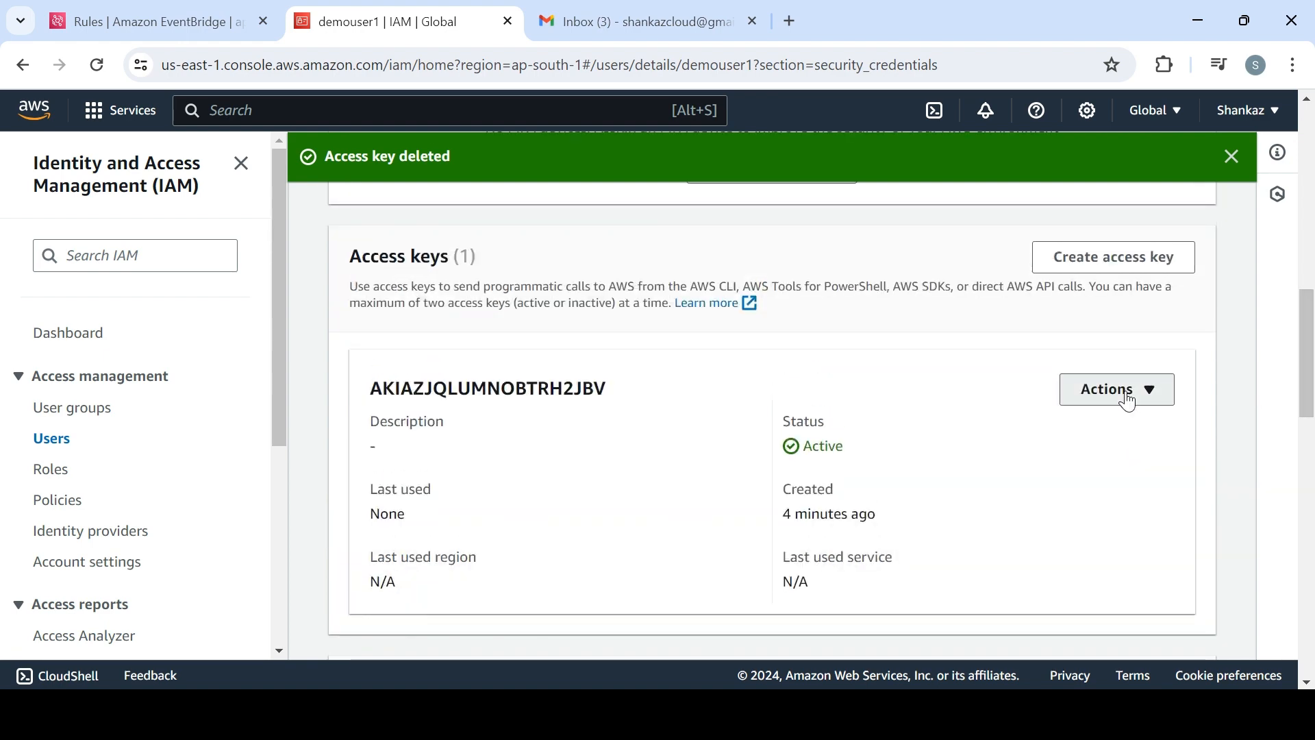
{"action": "left_click", "coordinate": [1075, 388]}
{"action": "left_click", "coordinate": [1108, 466]}
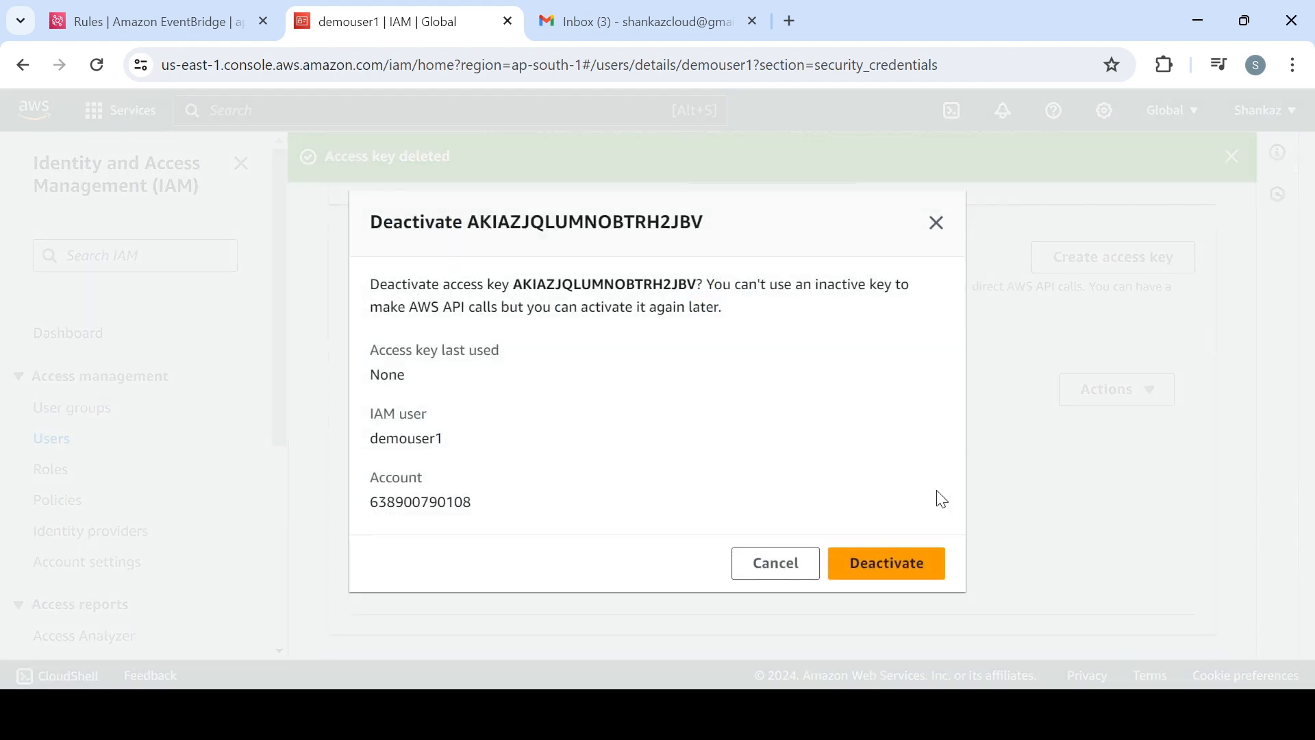
{"action": "left_click", "coordinate": [904, 558]}
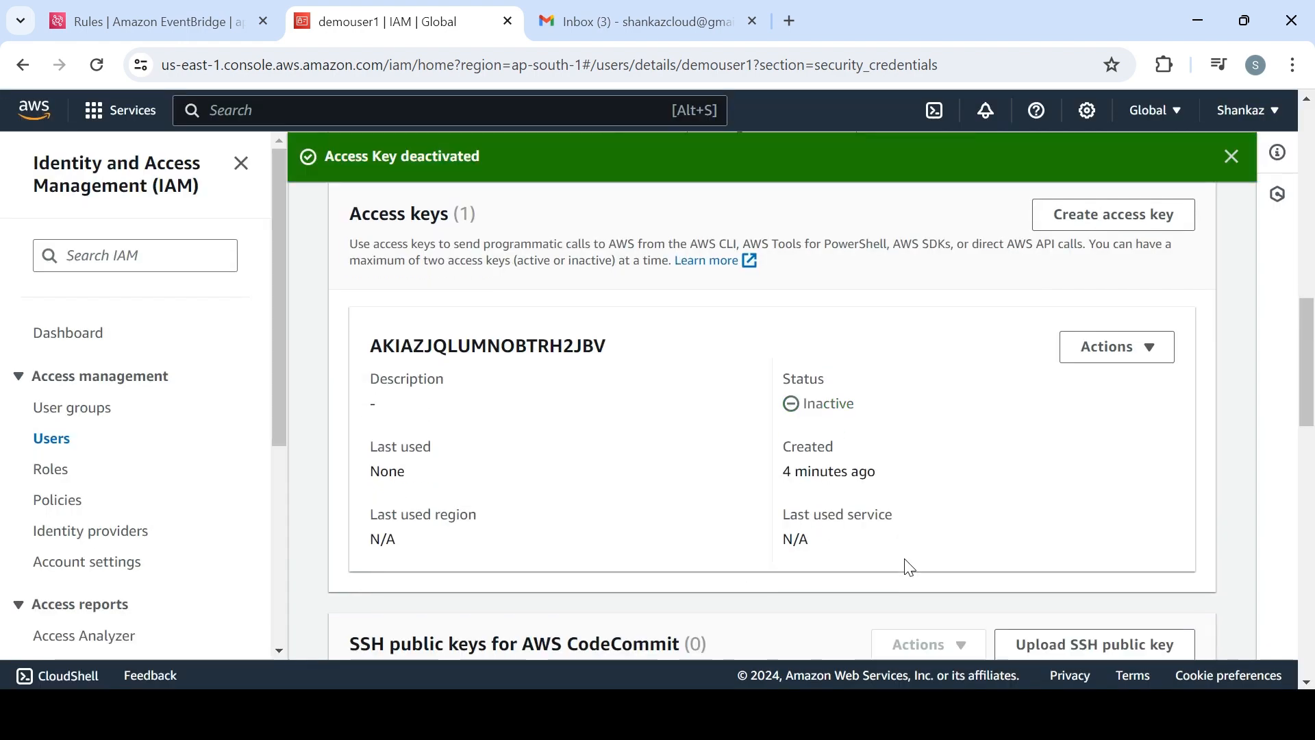
Refresh the IAM users list, open demouser2's details and show the access keys in its security credentials
{"action": "left_click", "coordinate": [68, 448]}
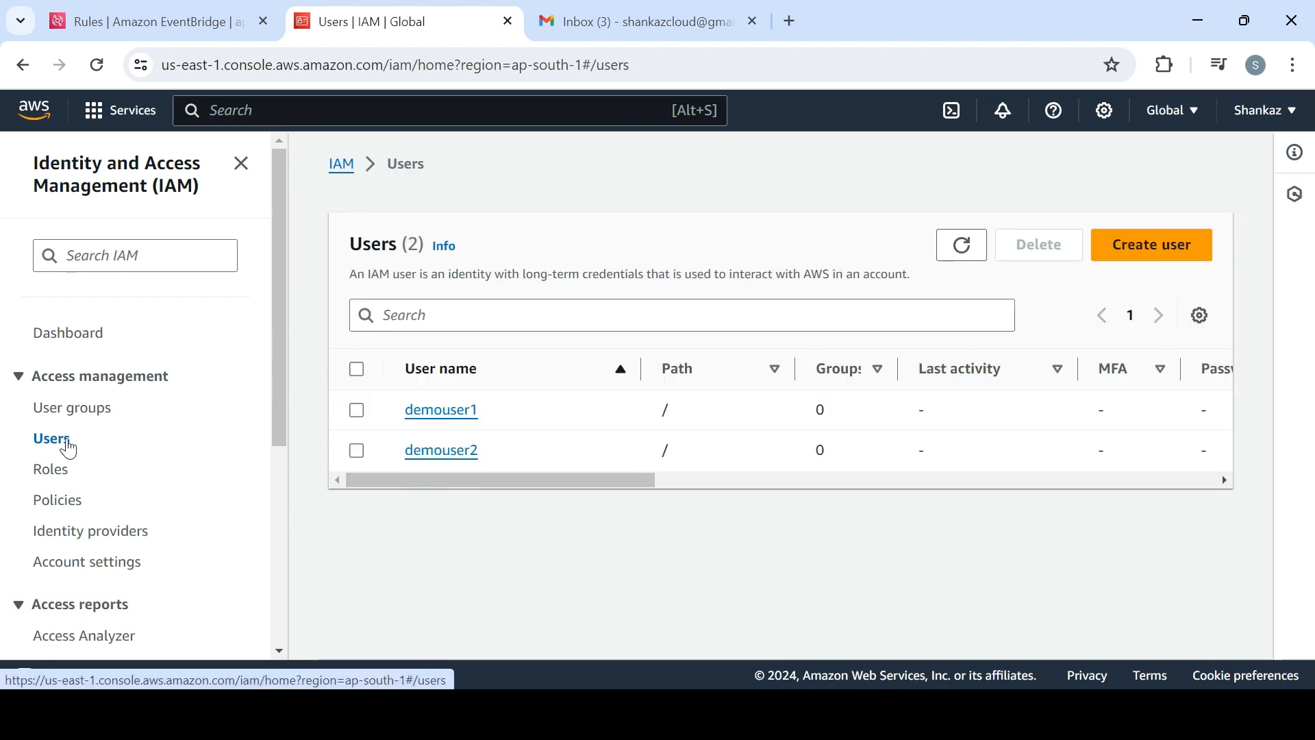
{"action": "left_click", "coordinate": [946, 253]}
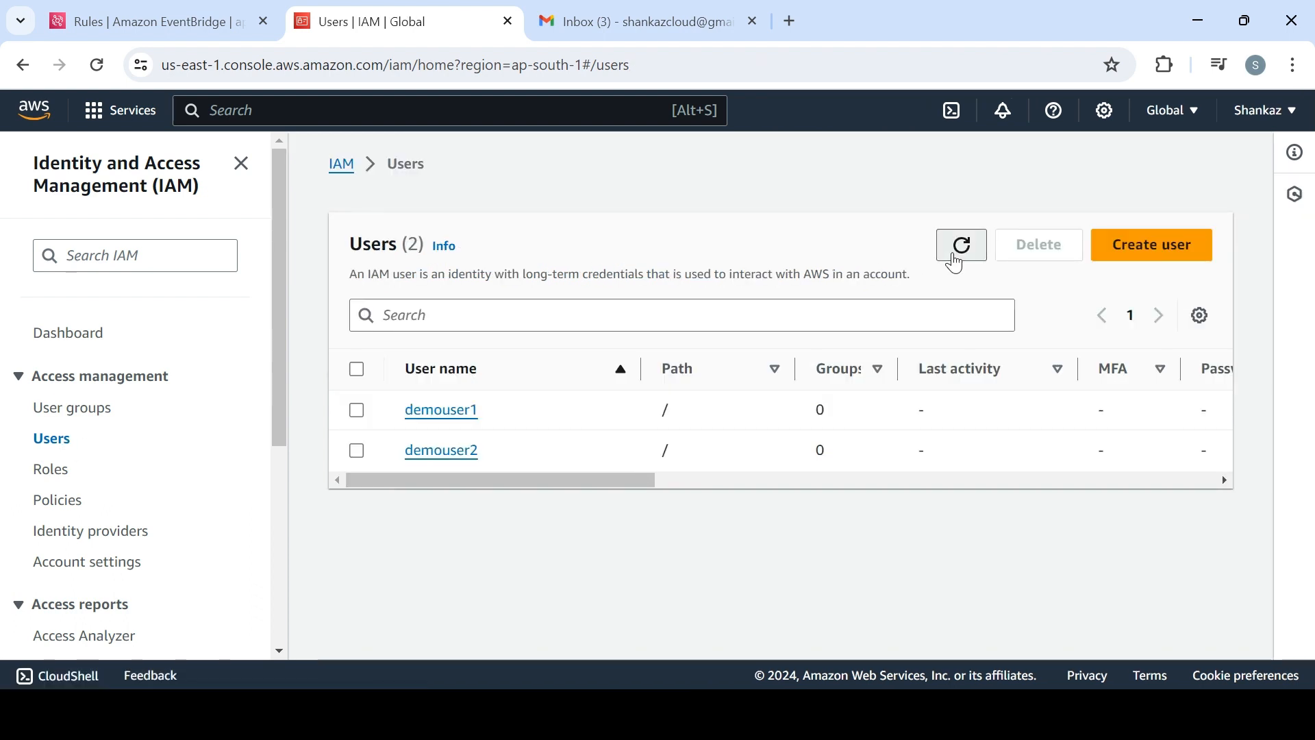
{"action": "left_click", "coordinate": [467, 448]}
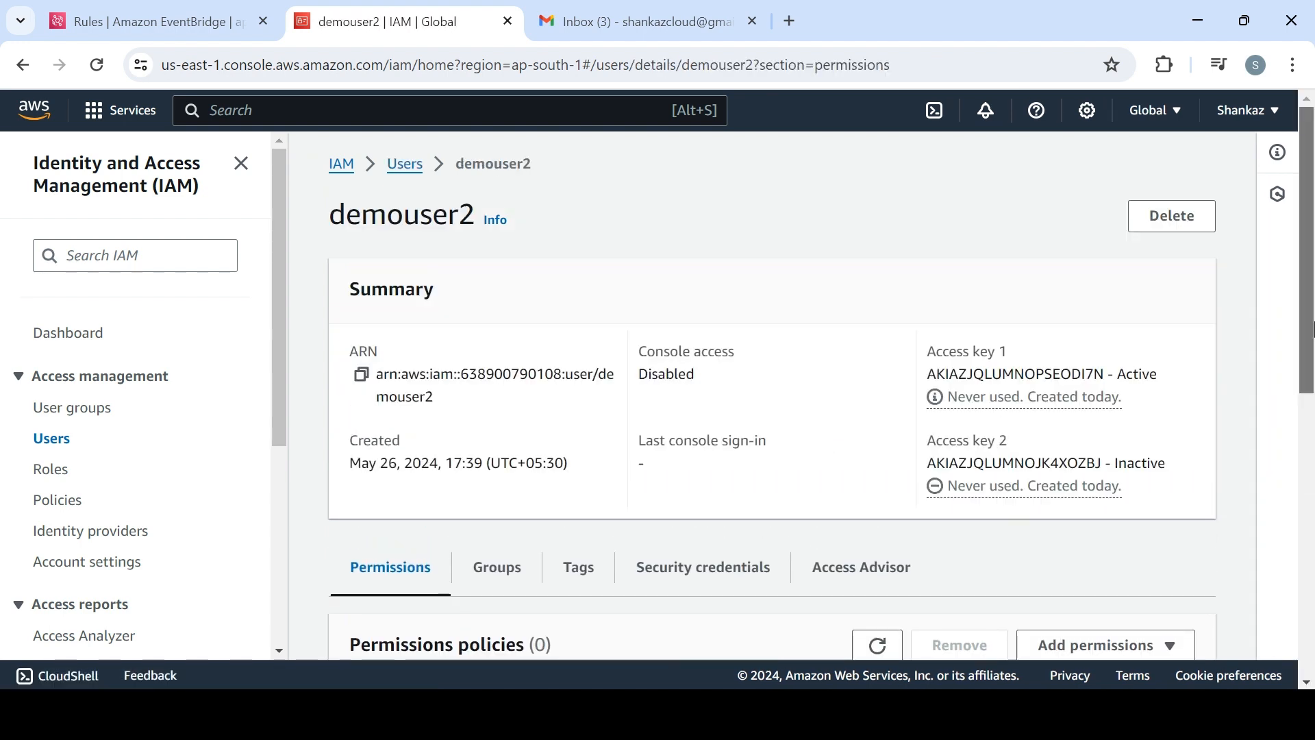
{"action": "scroll", "coordinate": [1311, 329], "scroll_direction": "down", "scroll_amount": 1}
{"action": "left_click", "coordinate": [763, 474]}
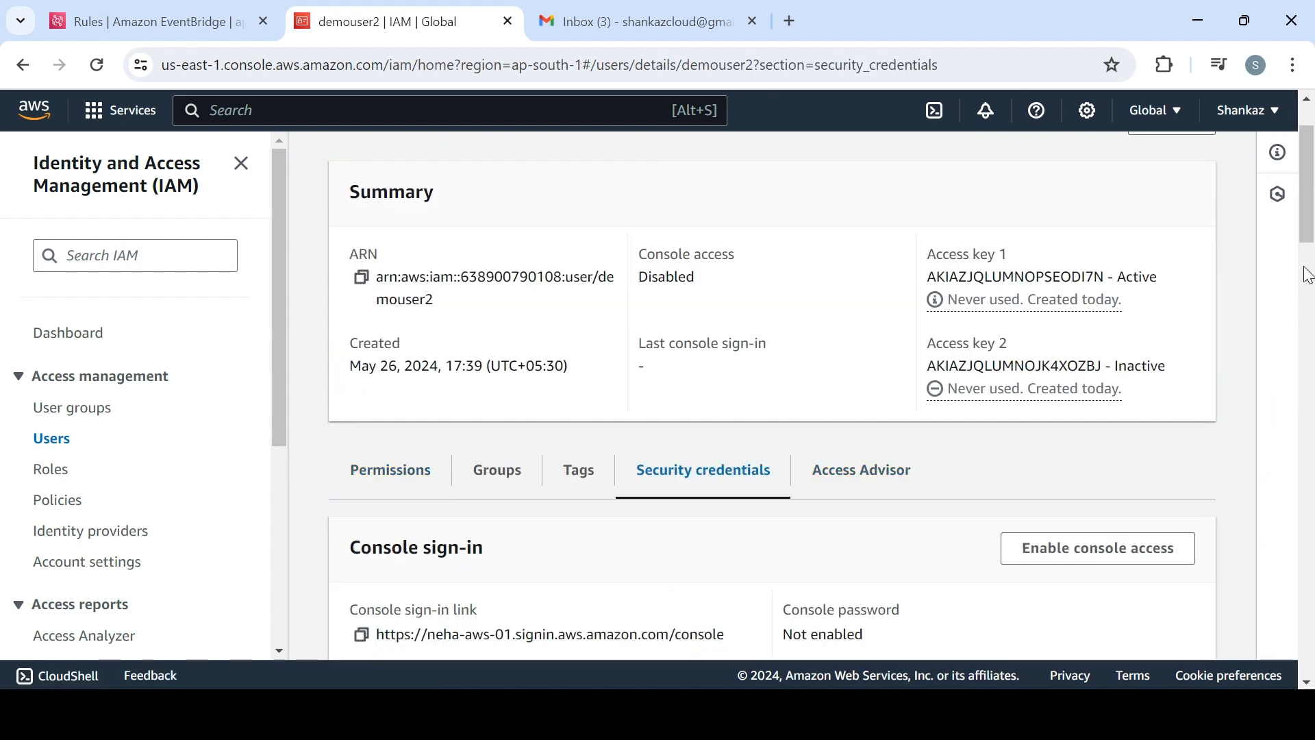
{"action": "left_click_drag", "start_coordinate": [1308, 220], "coordinate": [1311, 408]}
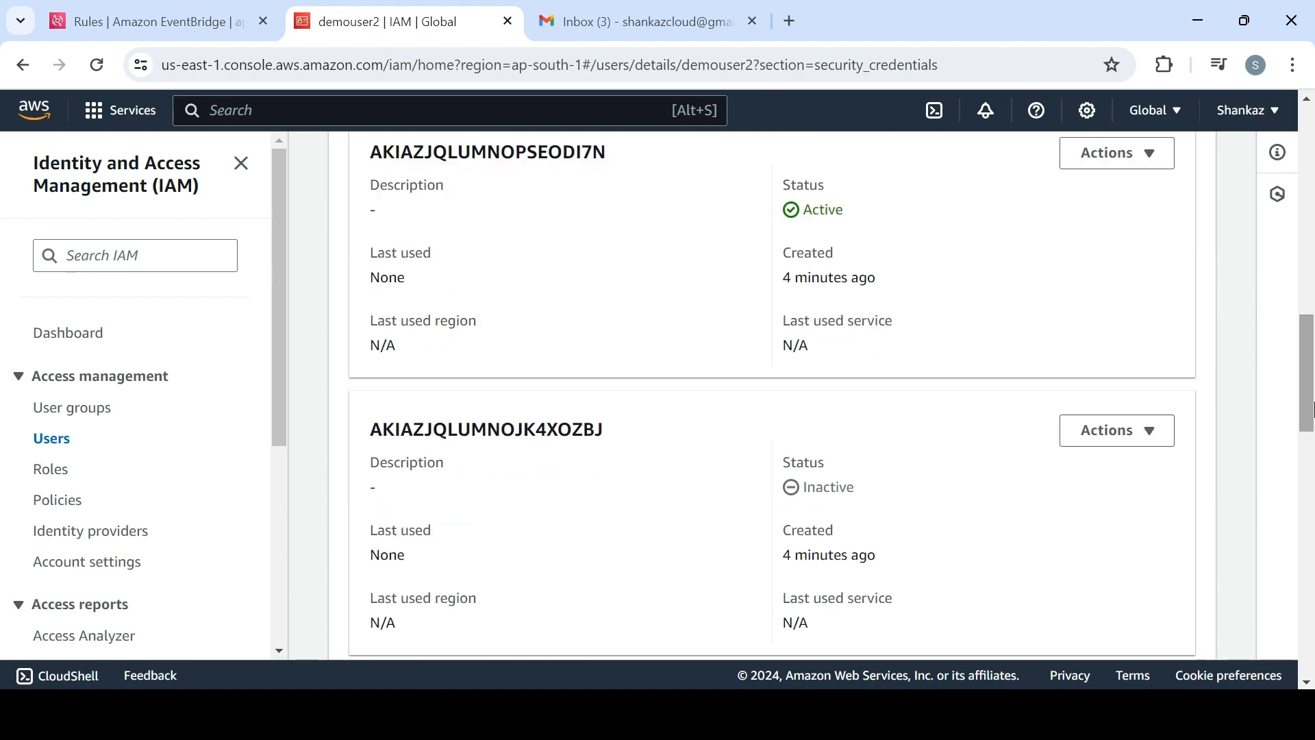
Delete demouser2's inactive access key, entering its access key ID to confirm the deletion, and return to the users list
{"action": "left_click", "coordinate": [1127, 450]}
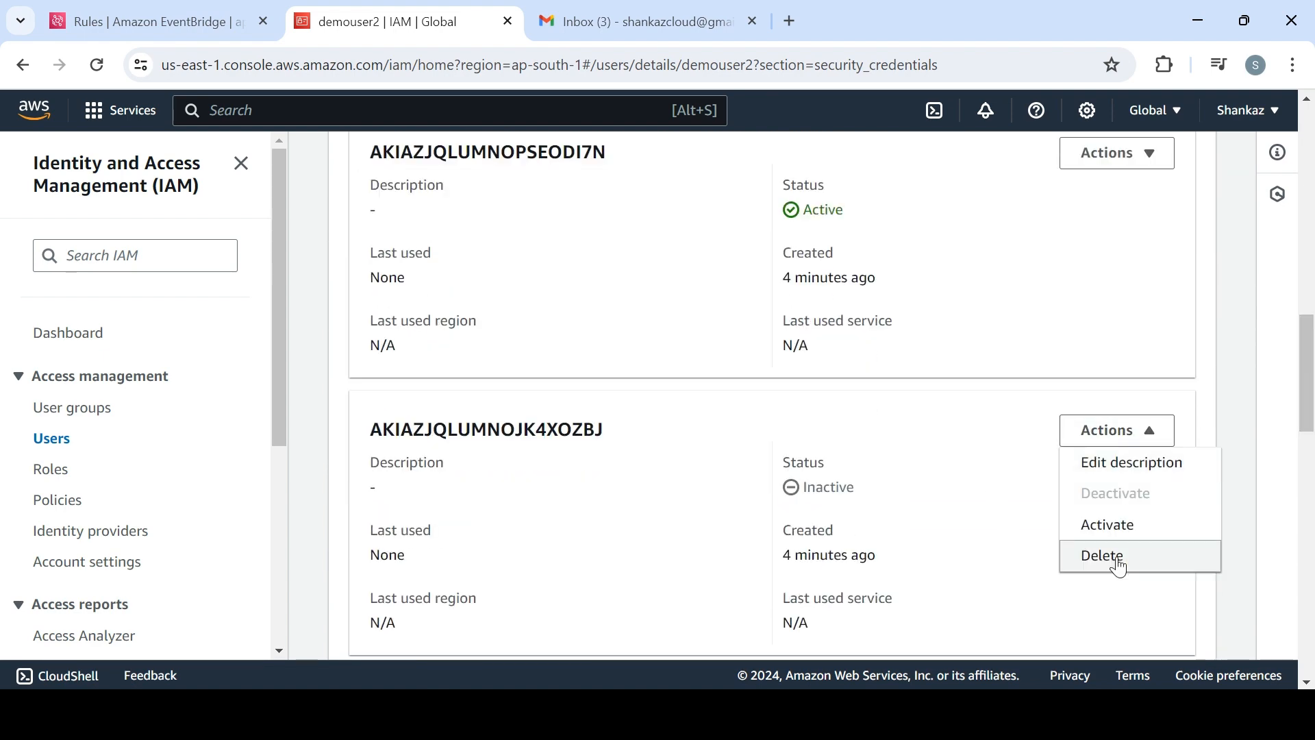
{"action": "left_click", "coordinate": [1120, 564]}
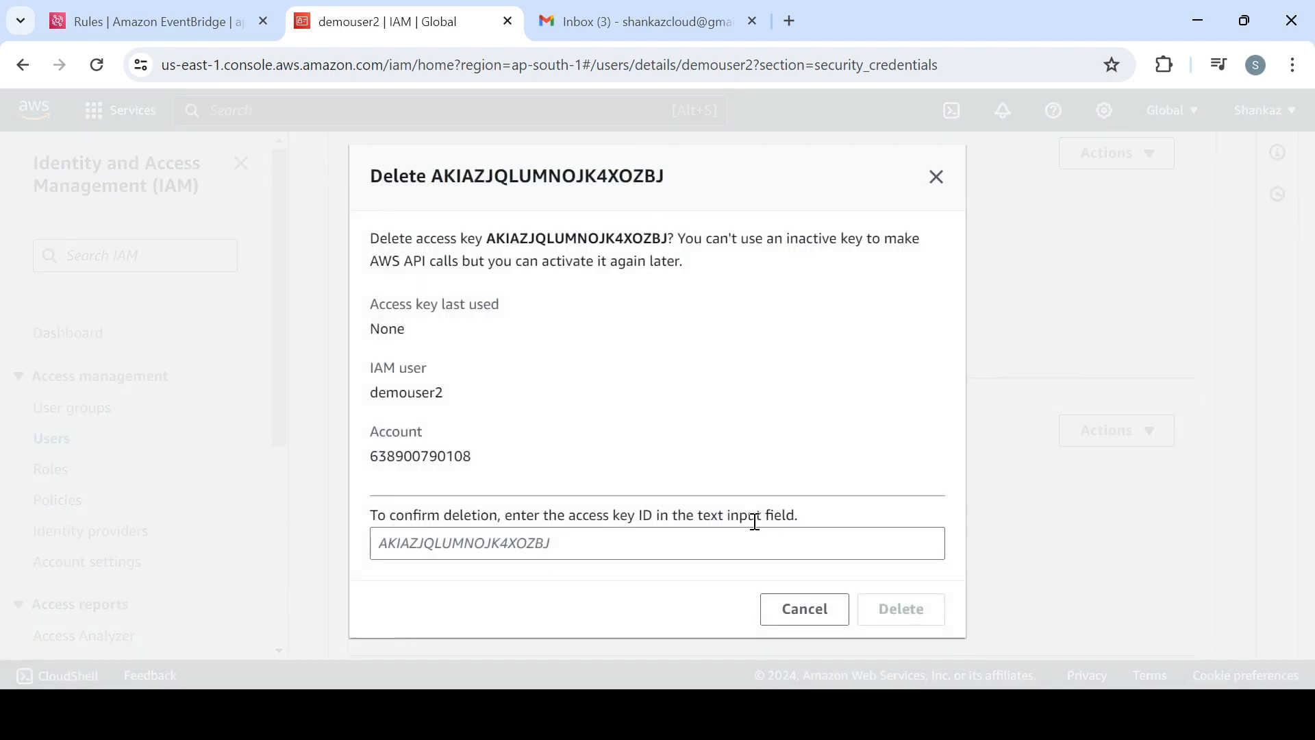
{"action": "double_click", "coordinate": [605, 235]}
{"action": "key", "text": "ctrl+c"}
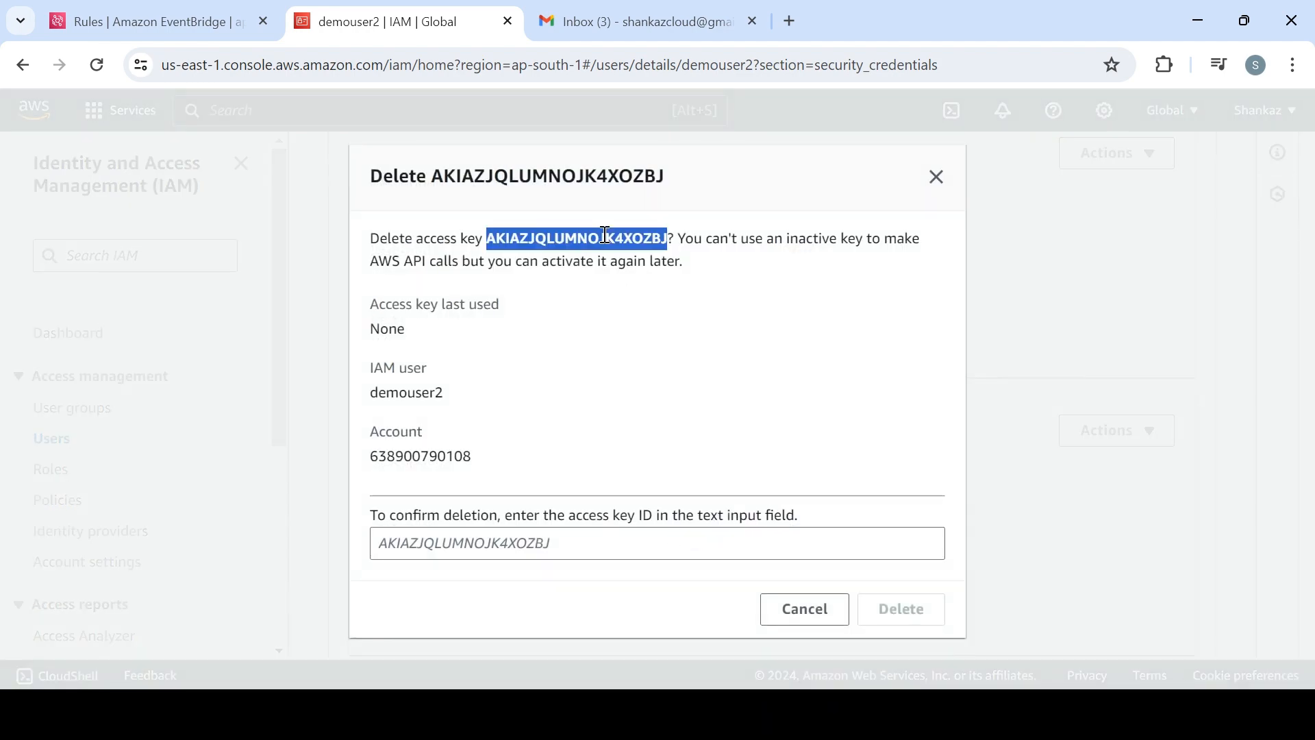
{"action": "left_click", "coordinate": [522, 543]}
{"action": "key", "text": "ctrl+v"}
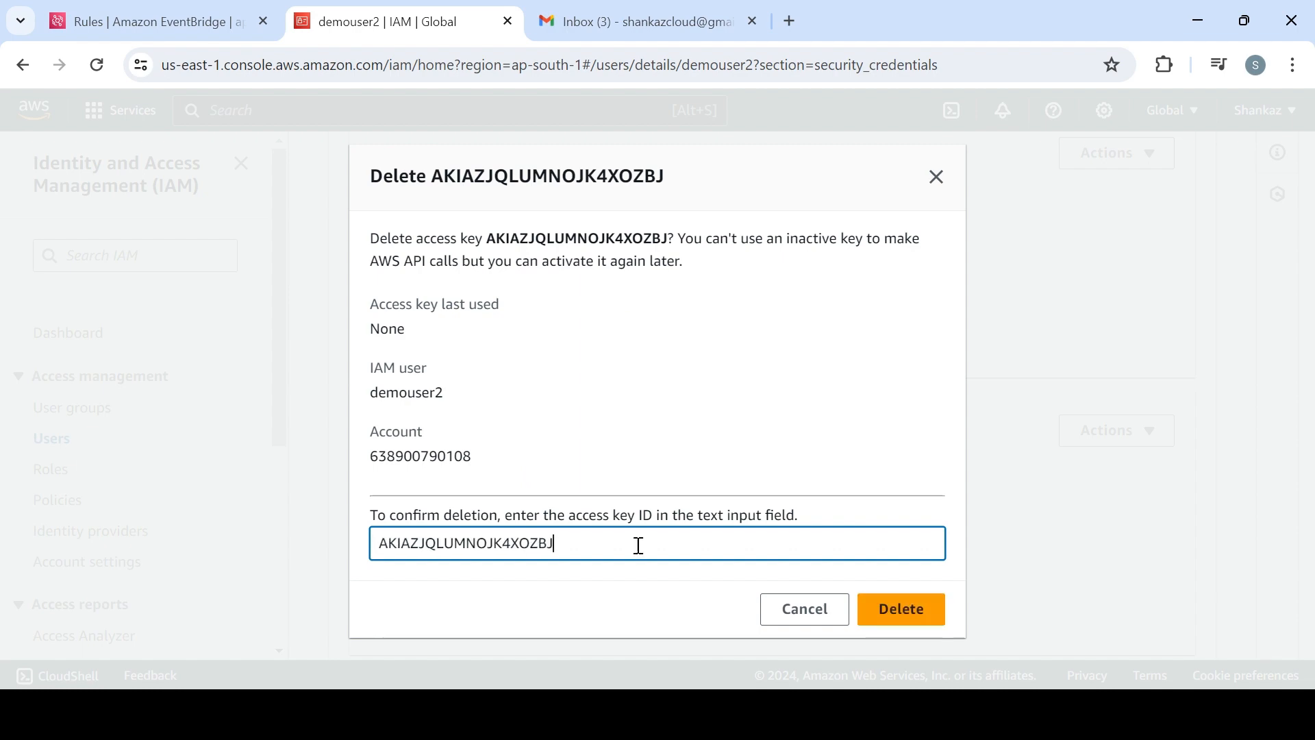
{"action": "left_click", "coordinate": [898, 609]}
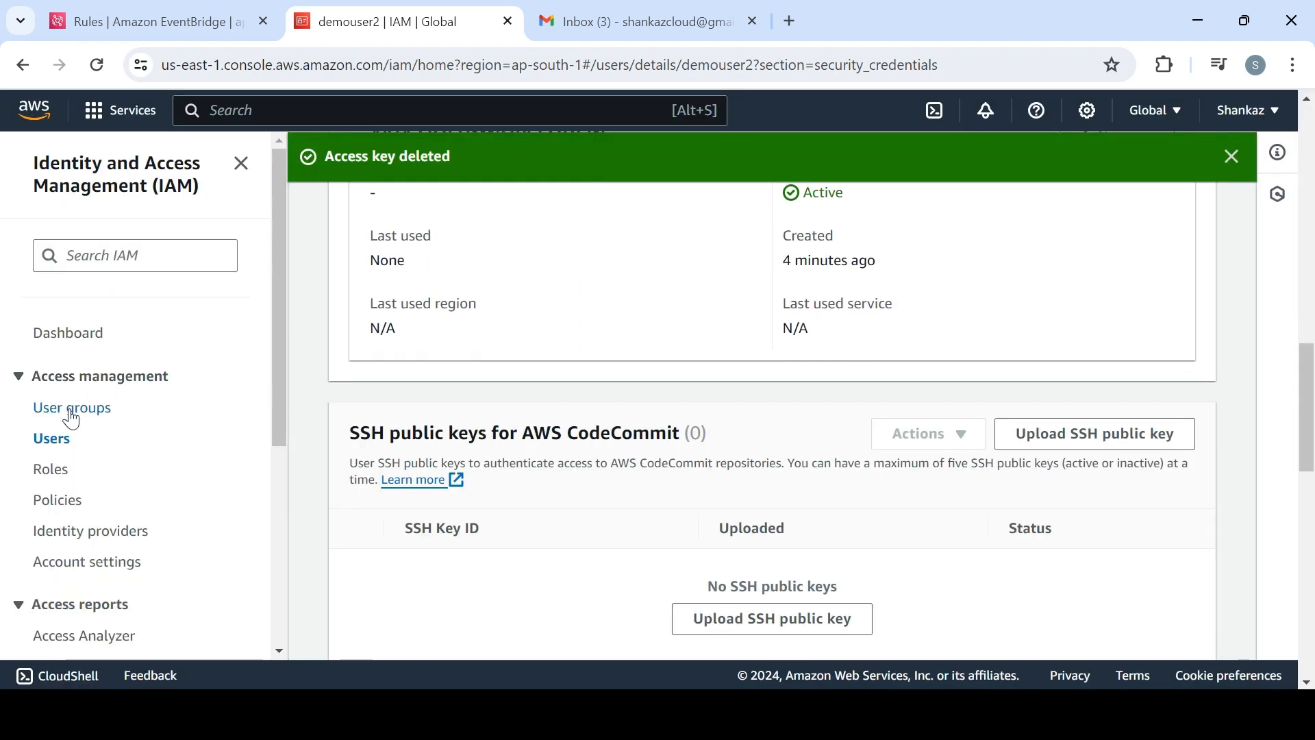
{"action": "left_click", "coordinate": [52, 438]}
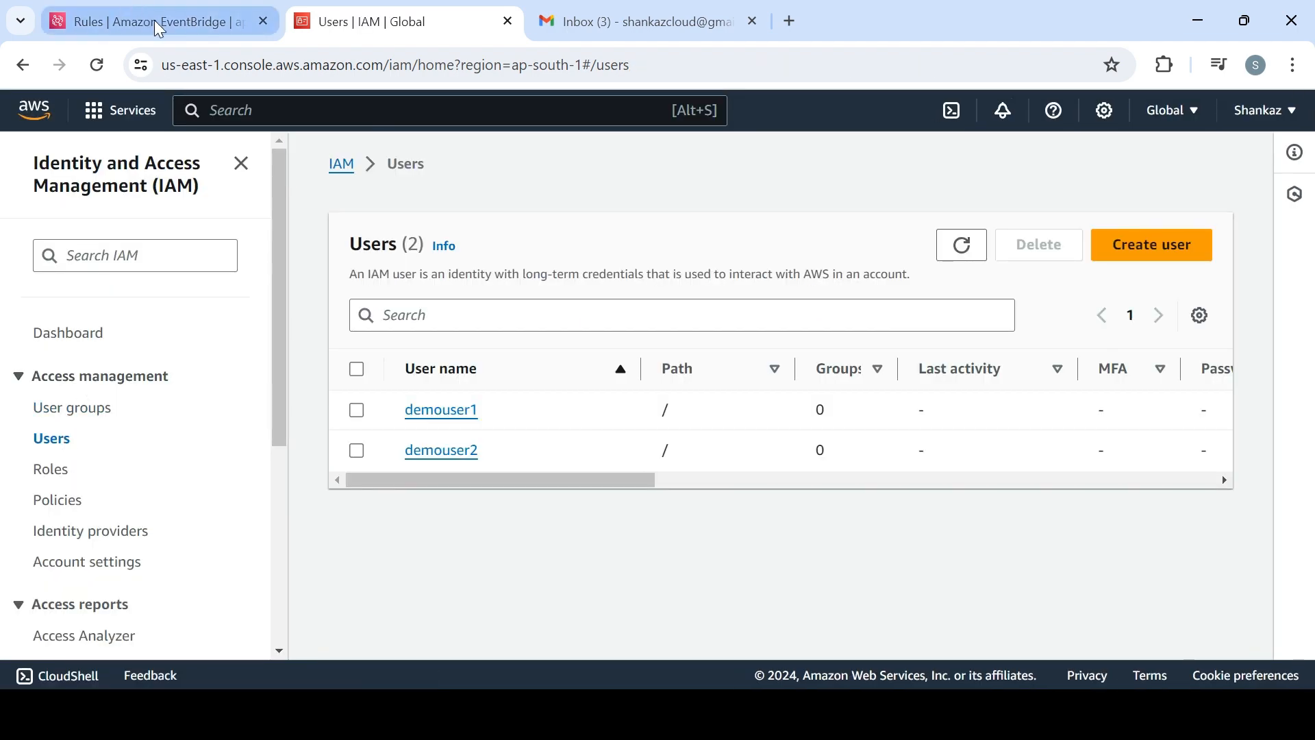
Switch to the Gmail inbox, select all the AWS notification conversations and open the Access Key Inactive one
{"action": "left_click", "coordinate": [139, 20]}
{"action": "left_click", "coordinate": [617, 22]}
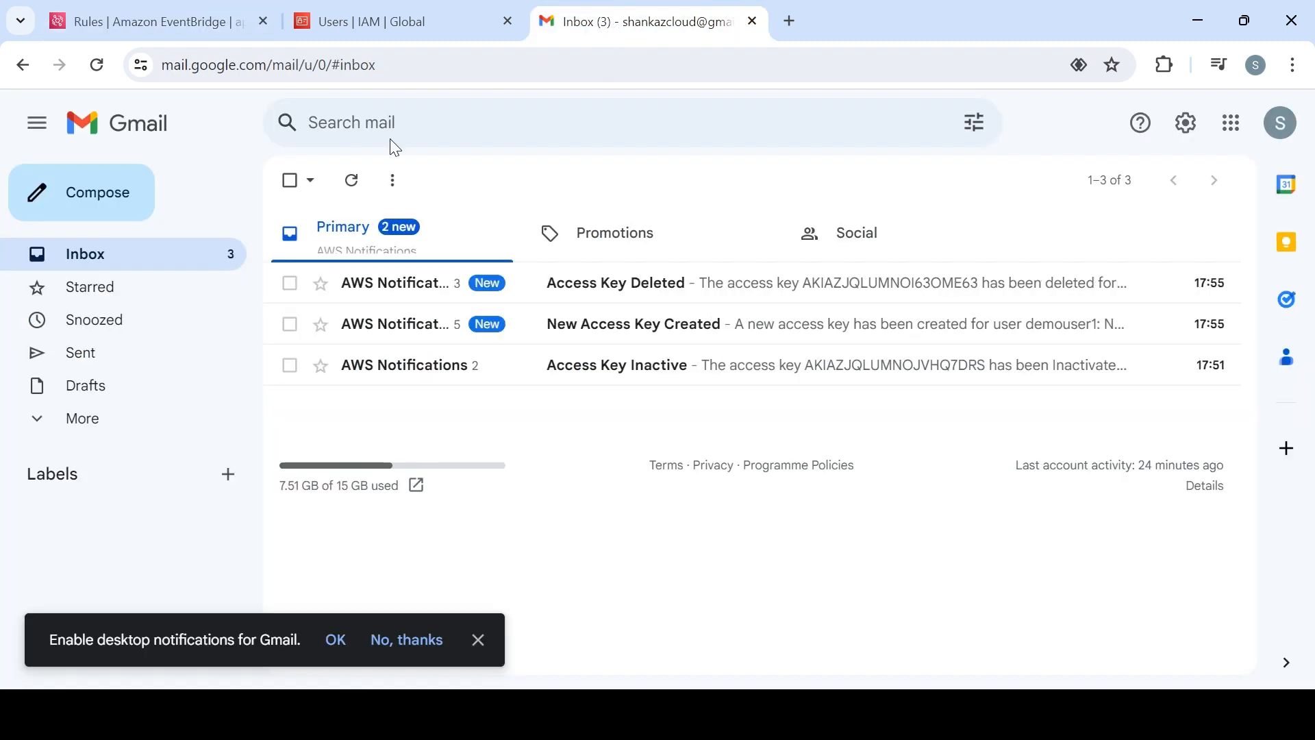
{"action": "left_click", "coordinate": [291, 183]}
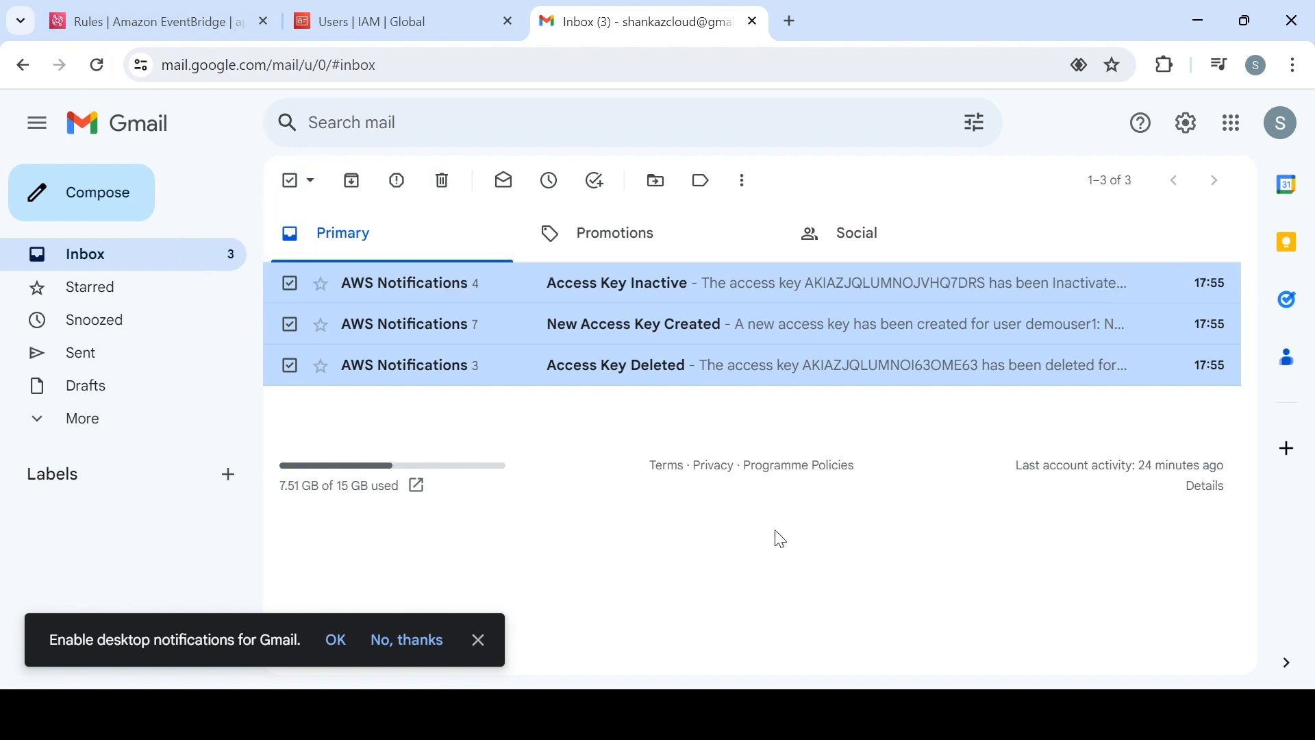
{"action": "left_click", "coordinate": [440, 293]}
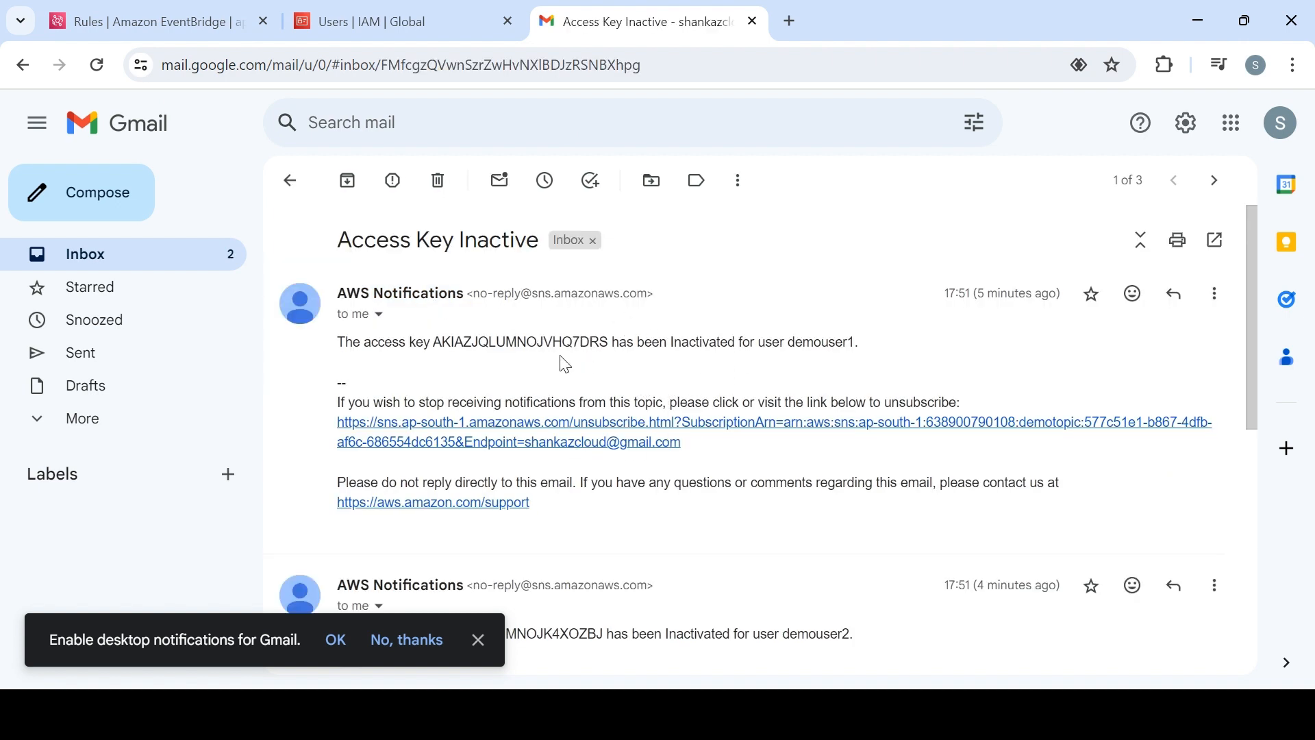
Return to the AWS console, find the Lambda service and open the demofnforiamrotation function
{"action": "left_click", "coordinate": [186, 21]}
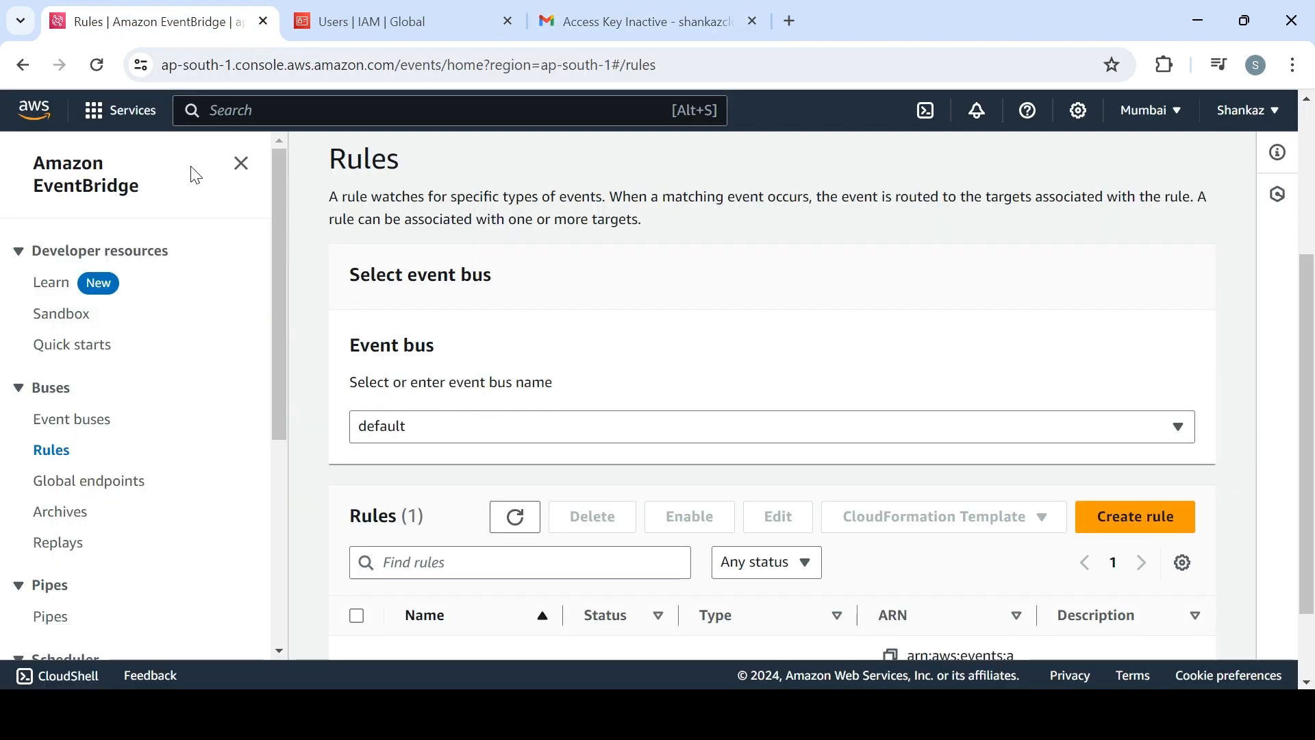
{"action": "left_click", "coordinate": [423, 109]}
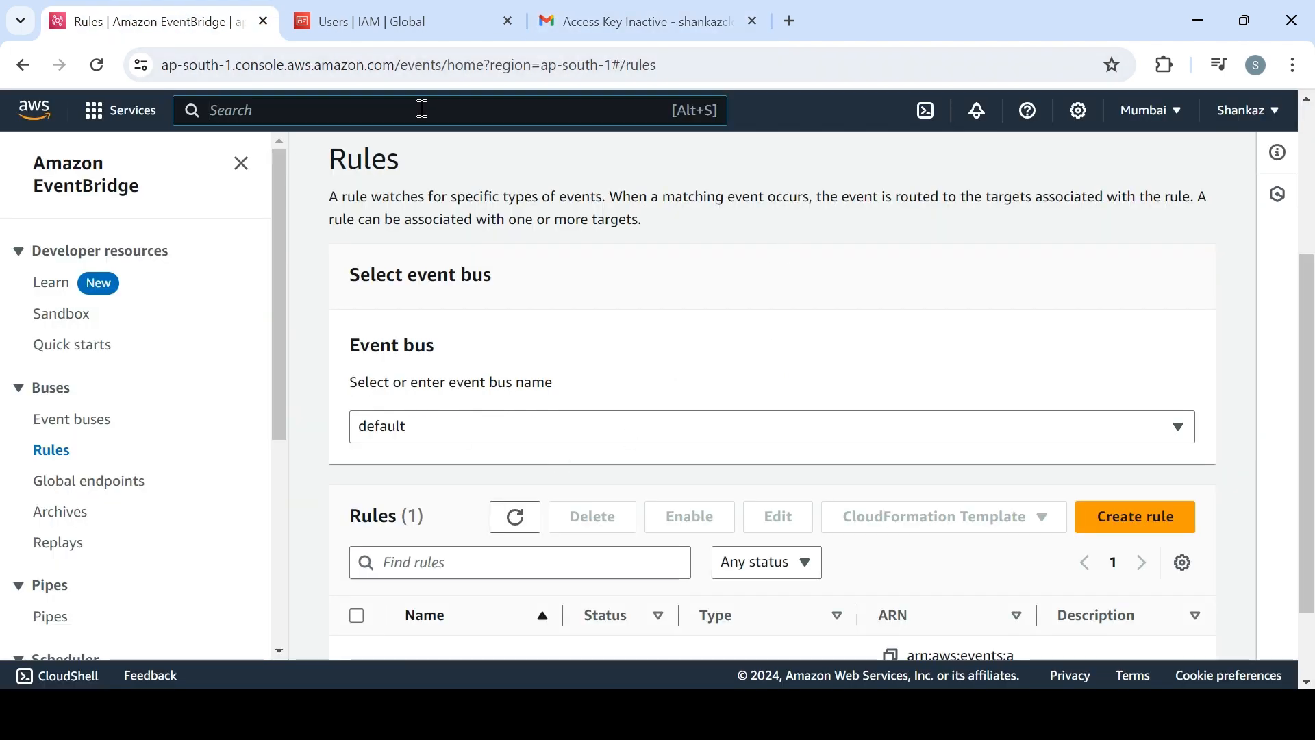
{"action": "type", "text": "lambda"}
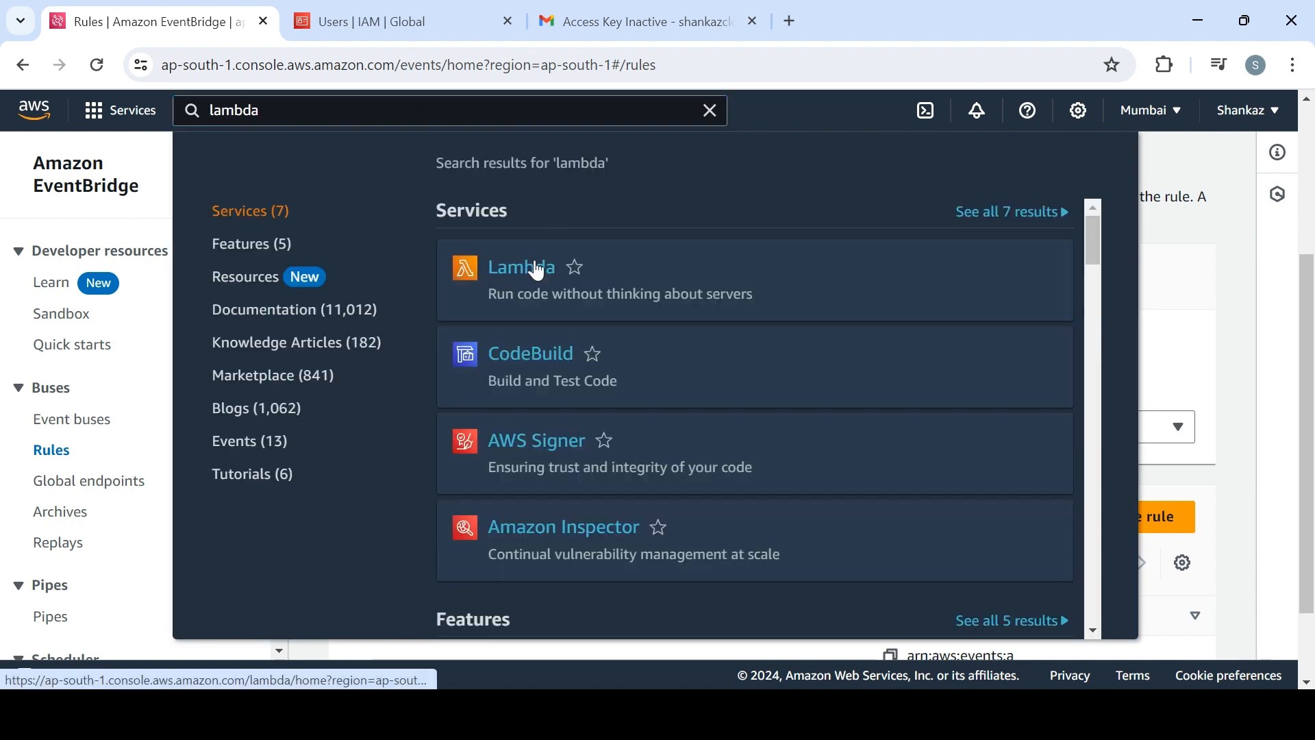
{"action": "left_click", "coordinate": [532, 265]}
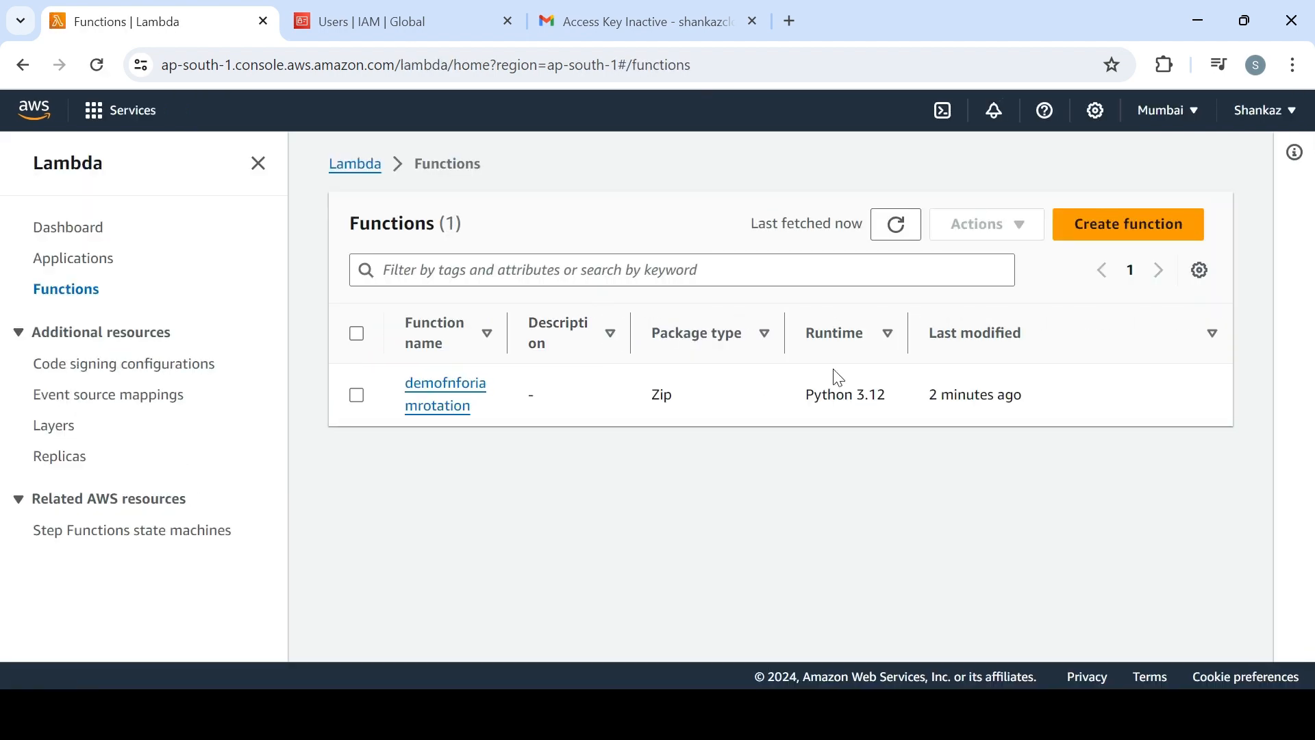
{"action": "left_click", "coordinate": [430, 411]}
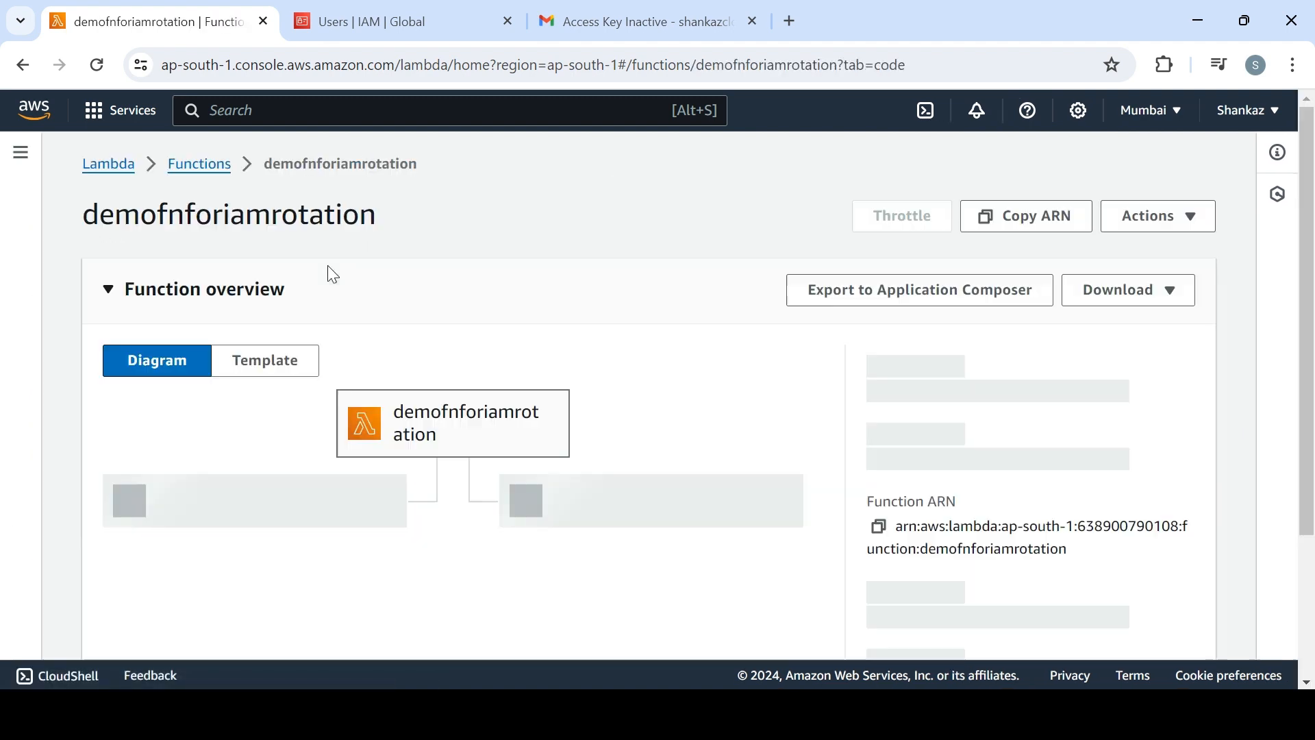
Check the function's last modified time in the functions list, then reopen demofnforiamrotation to examine its triggers and code source
{"action": "left_click", "coordinate": [194, 164]}
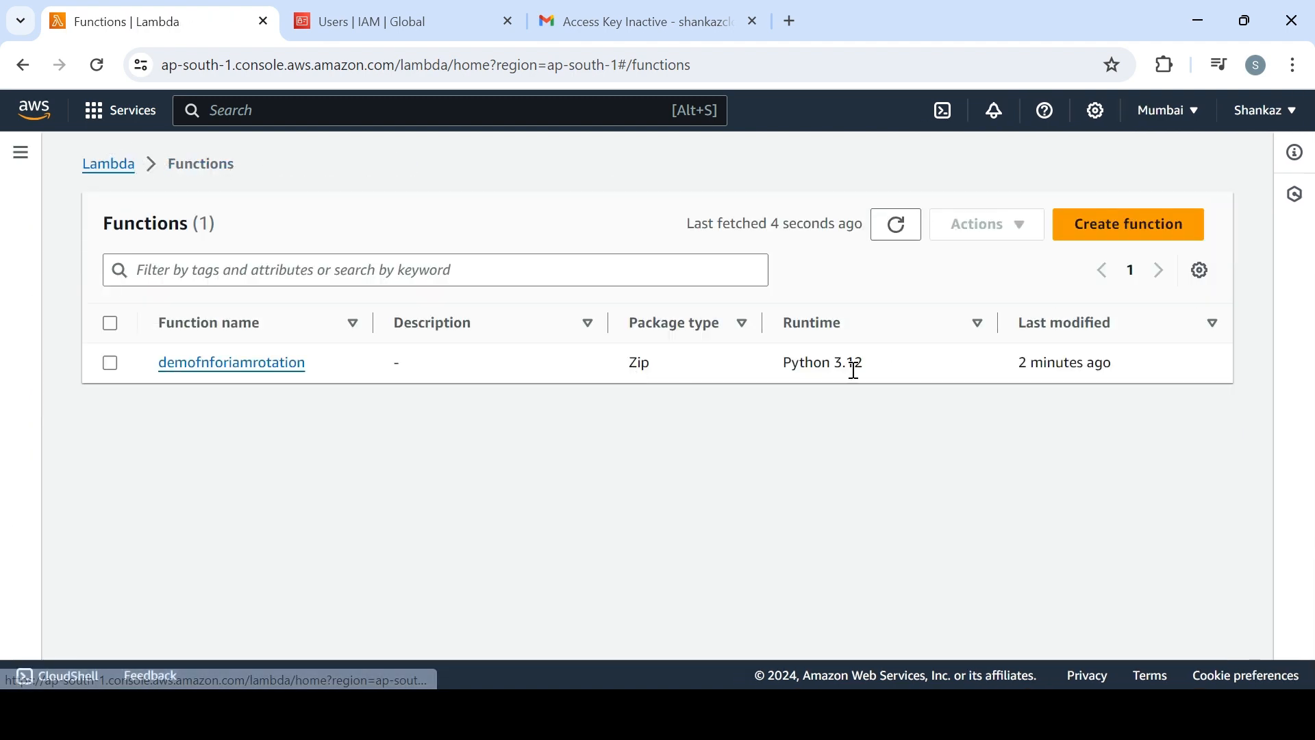
{"action": "left_click_drag", "start_coordinate": [1018, 359], "coordinate": [1128, 374]}
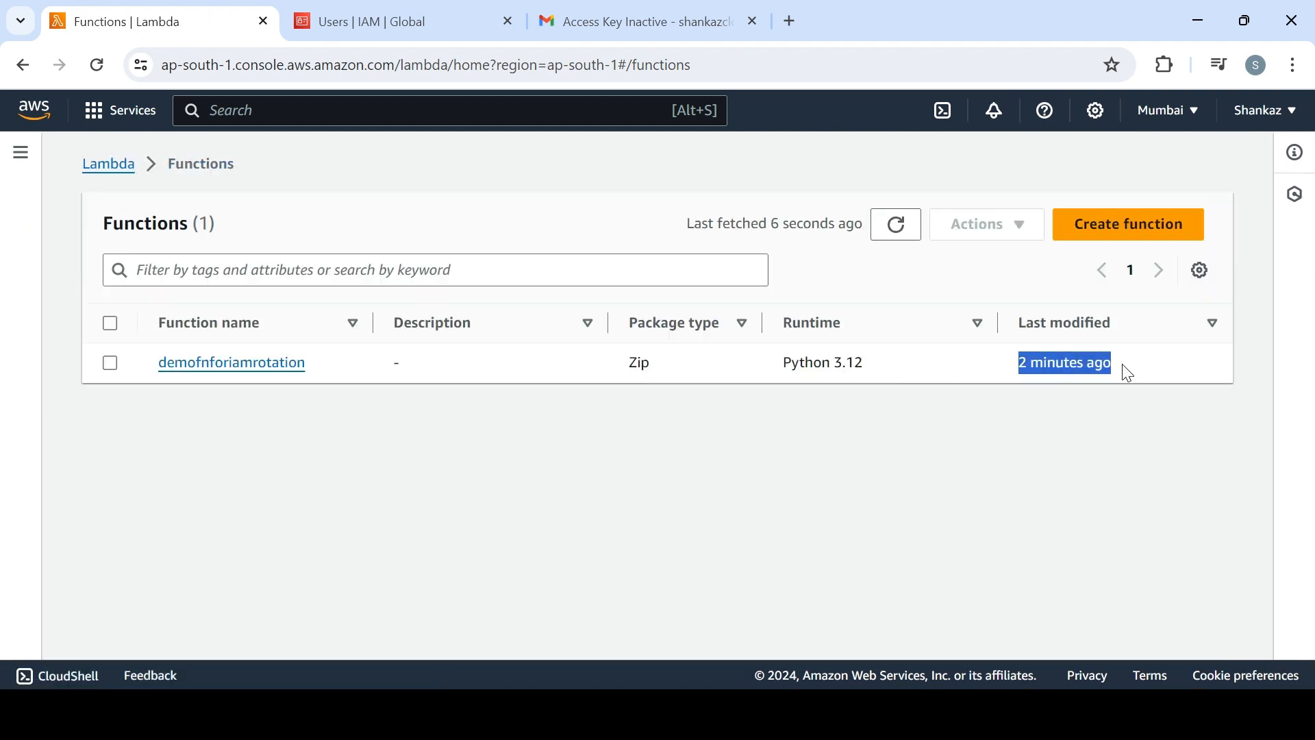
{"action": "left_click", "coordinate": [273, 368]}
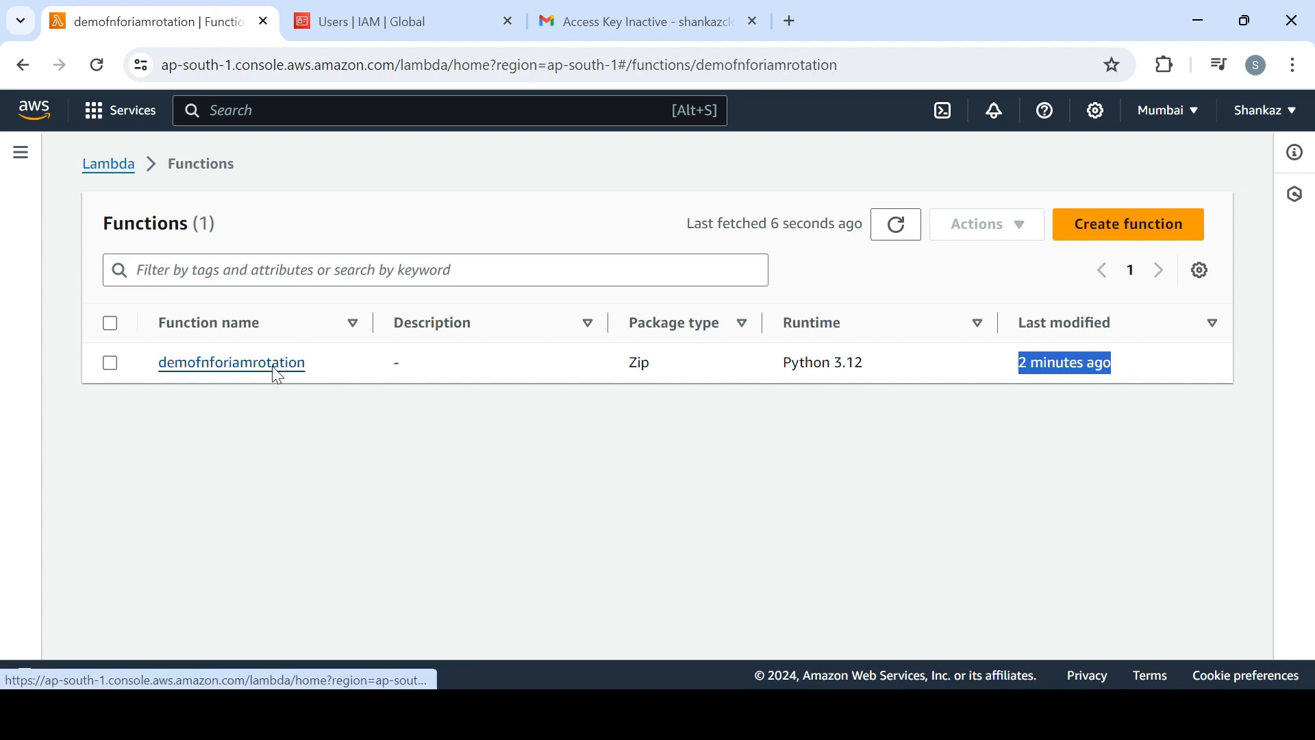
{"action": "scroll", "coordinate": [1306, 342], "scroll_direction": "down", "scroll_amount": 3}
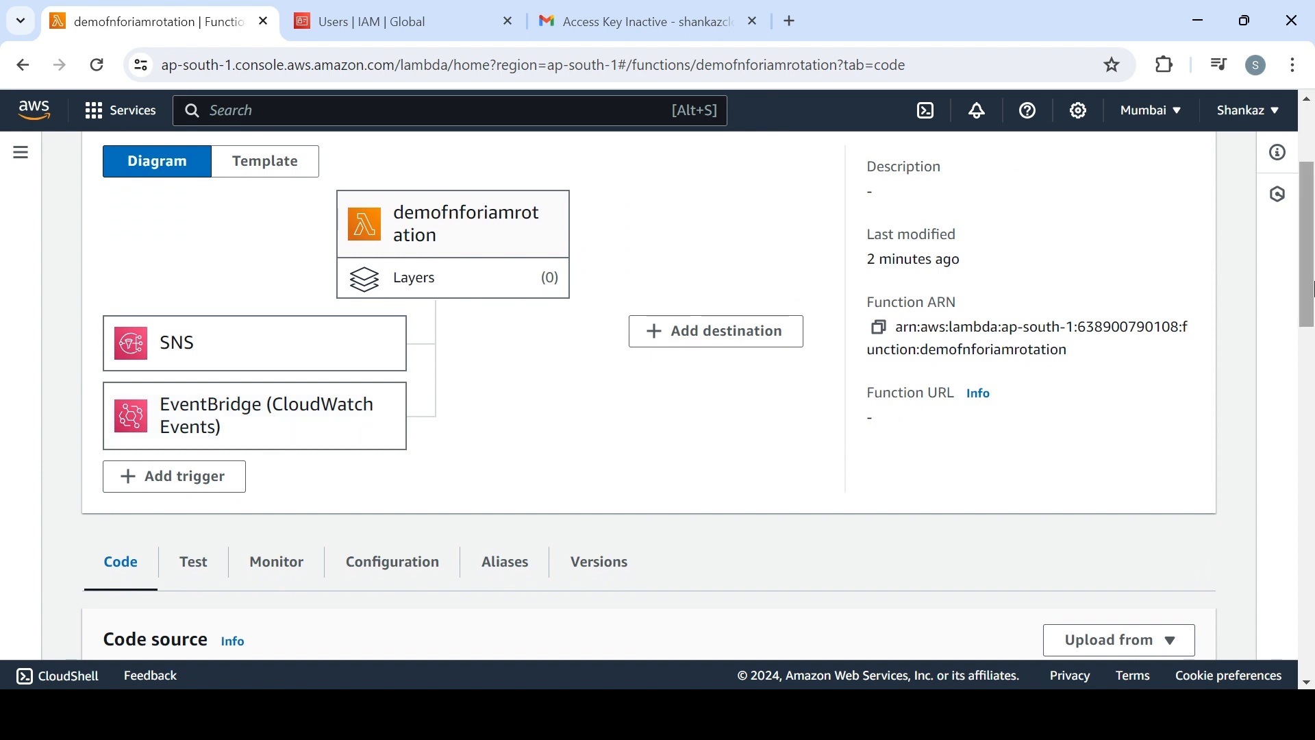
{"action": "left_click_drag", "start_coordinate": [1310, 289], "coordinate": [1313, 333]}
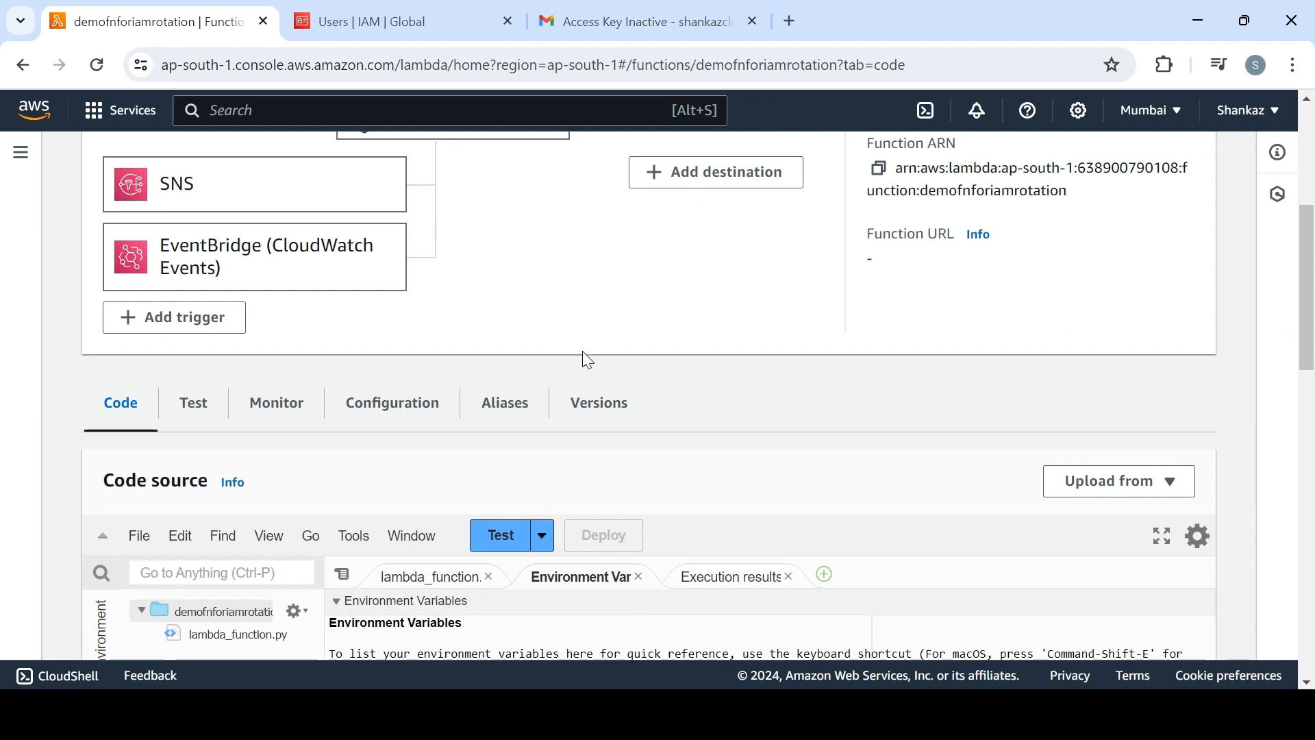
Switch to Gmail, return to the inbox and delete the three selected AWS notification conversations
{"action": "left_click", "coordinate": [595, 31]}
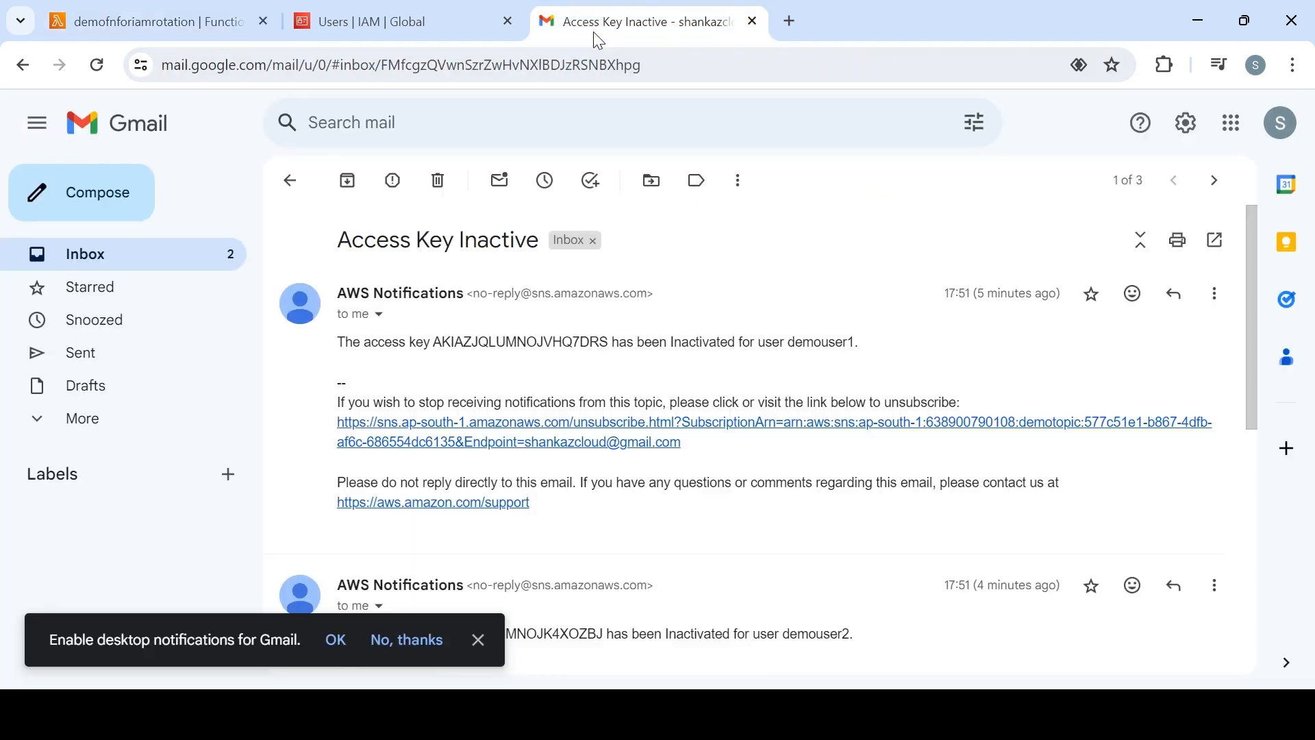
{"action": "left_click", "coordinate": [117, 267]}
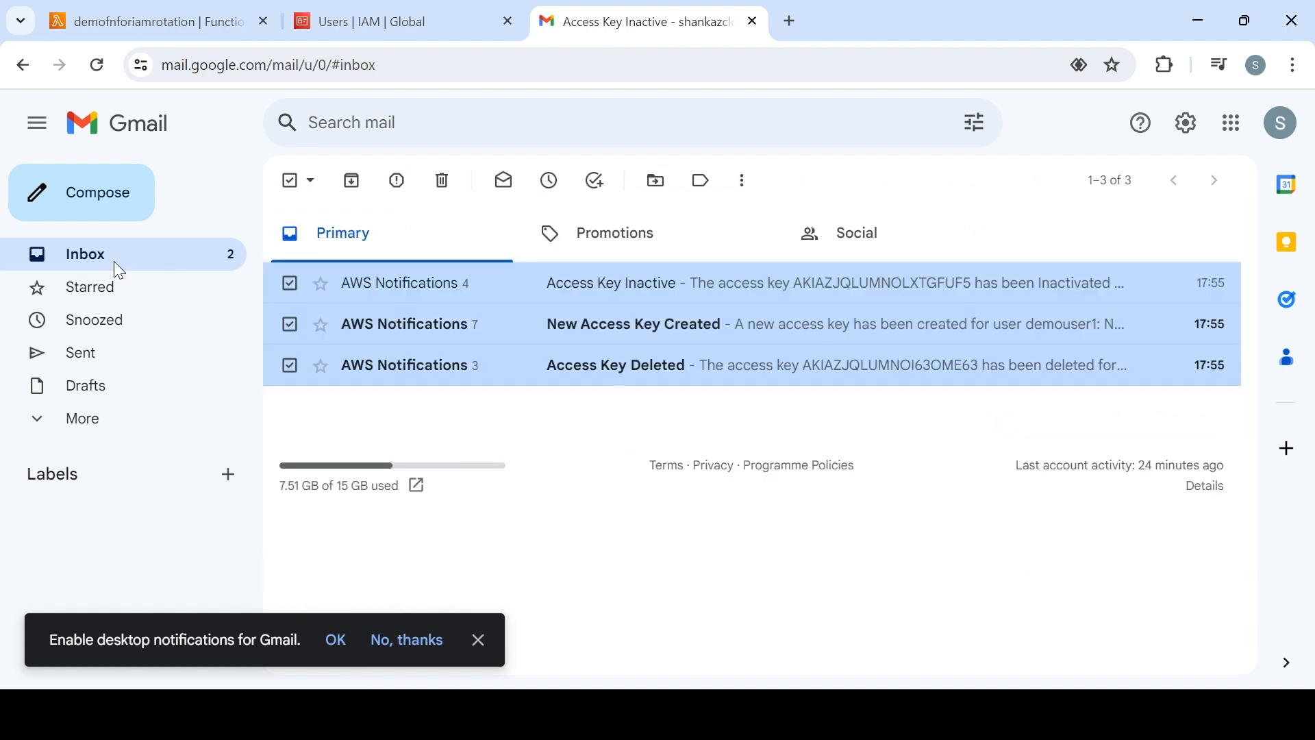
{"action": "left_click", "coordinate": [442, 182]}
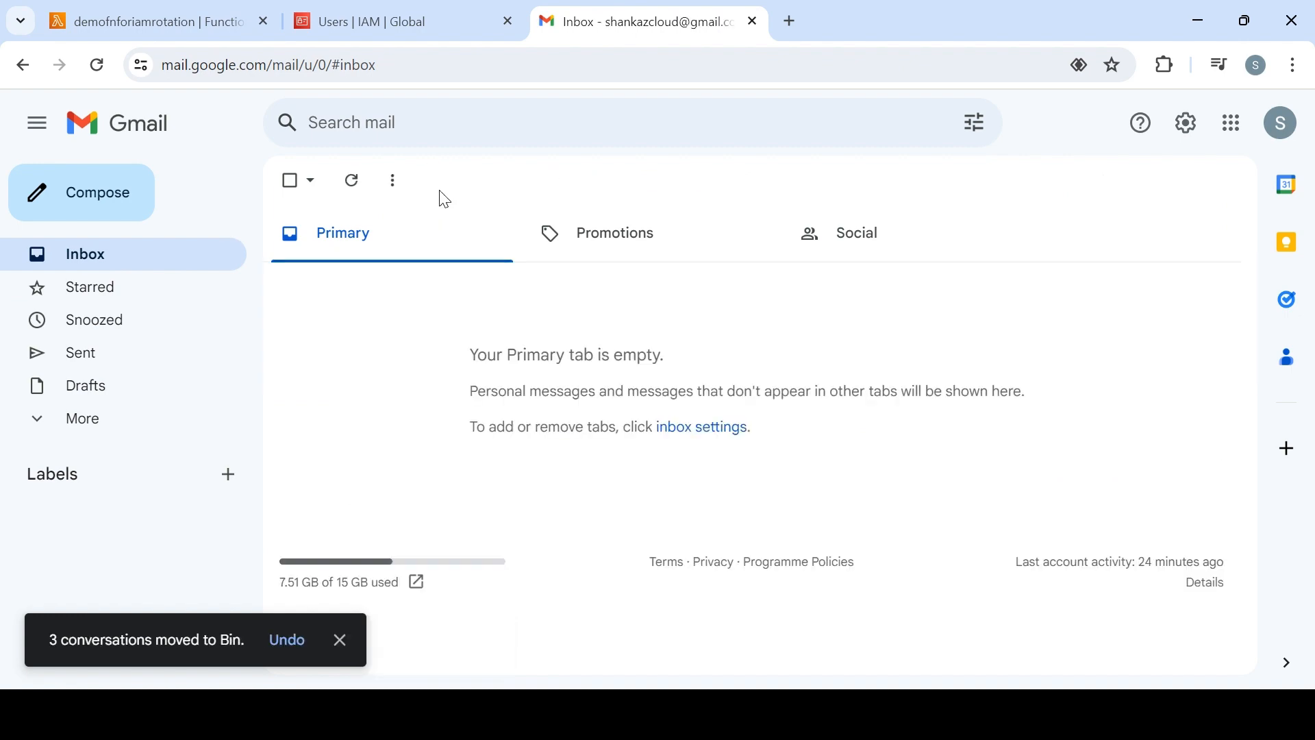
Return to the IAM users list, open demouser1's security credentials and examine the status of its two access keys
{"action": "left_click", "coordinate": [137, 17]}
{"action": "left_click", "coordinate": [357, 14]}
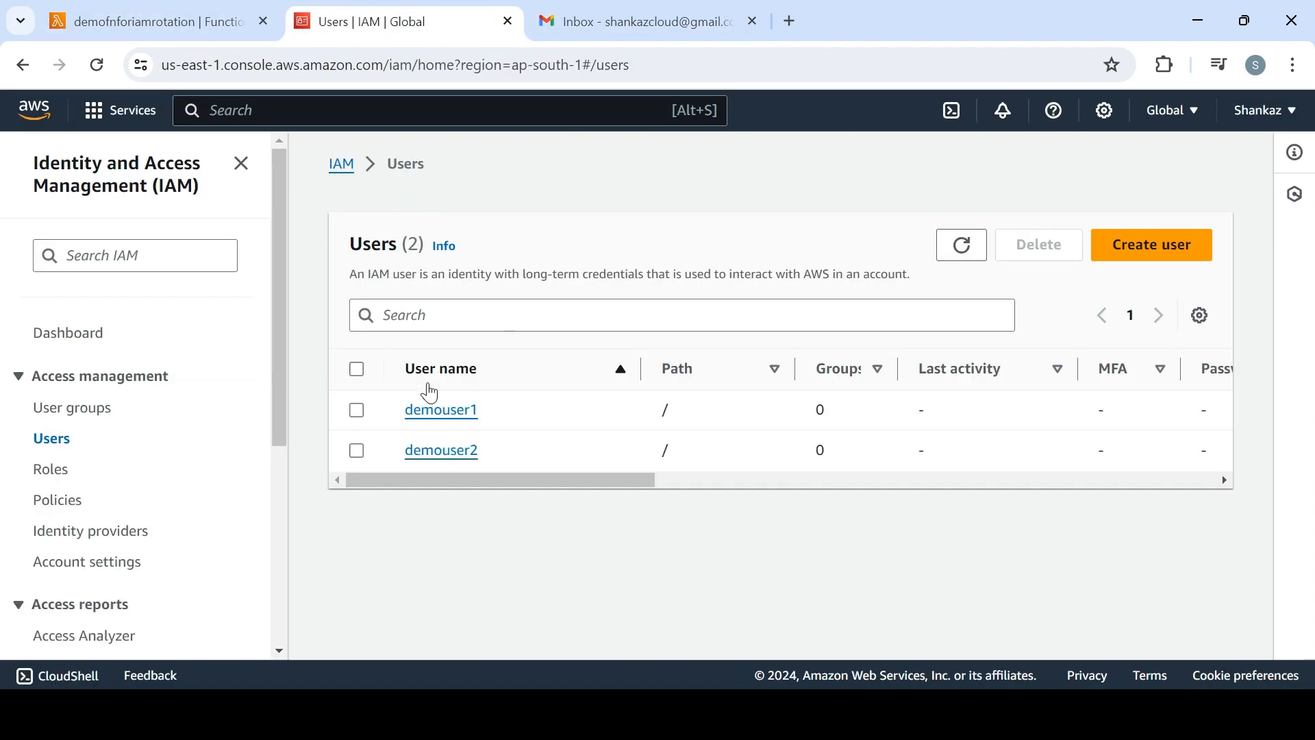
{"action": "left_click", "coordinate": [441, 411]}
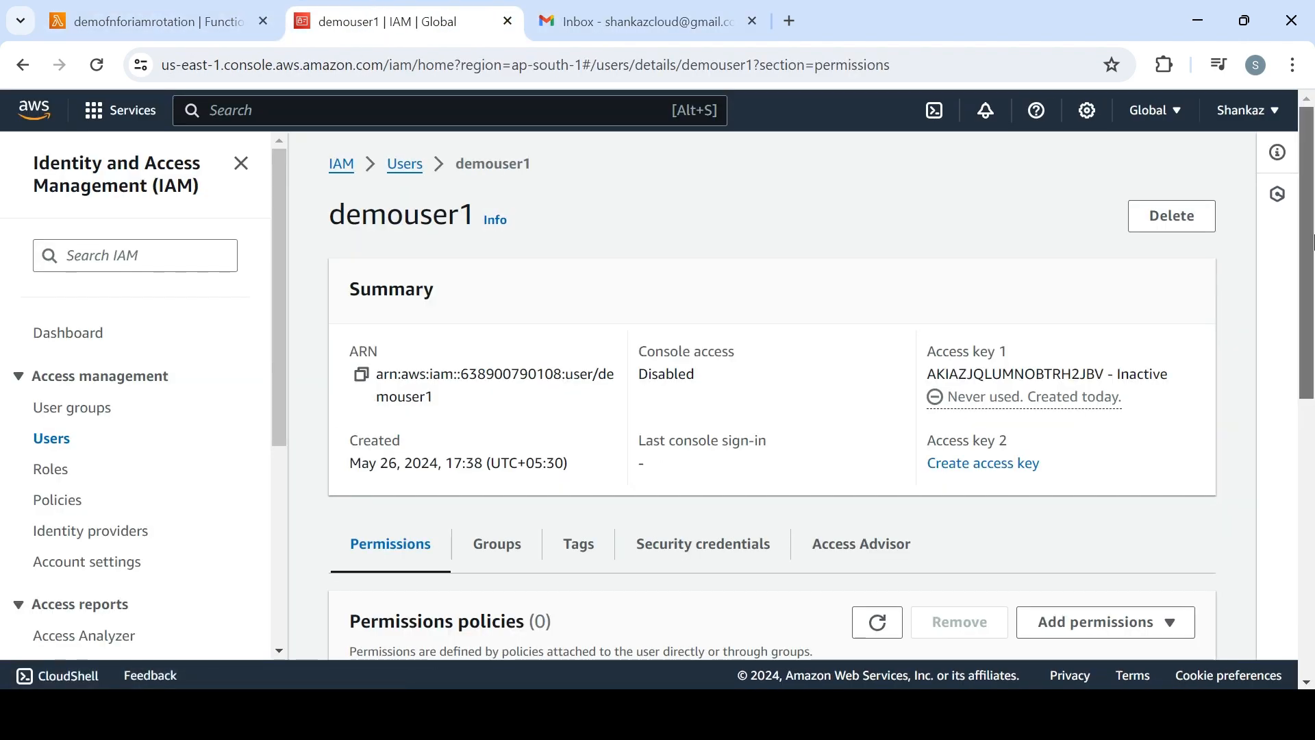
{"action": "scroll", "coordinate": [977, 347], "scroll_direction": "down", "scroll_amount": 1}
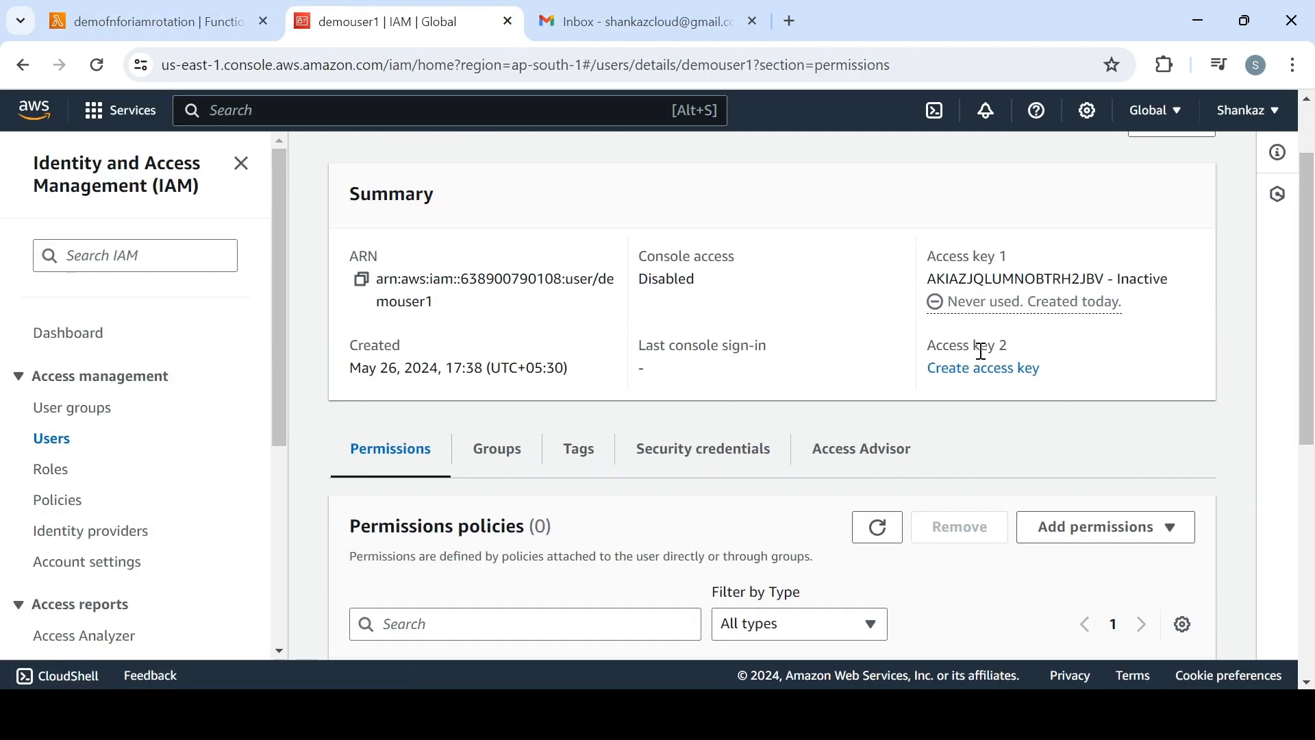
{"action": "left_click", "coordinate": [692, 455]}
{"action": "left_click_drag", "start_coordinate": [1314, 205], "coordinate": [1313, 385]}
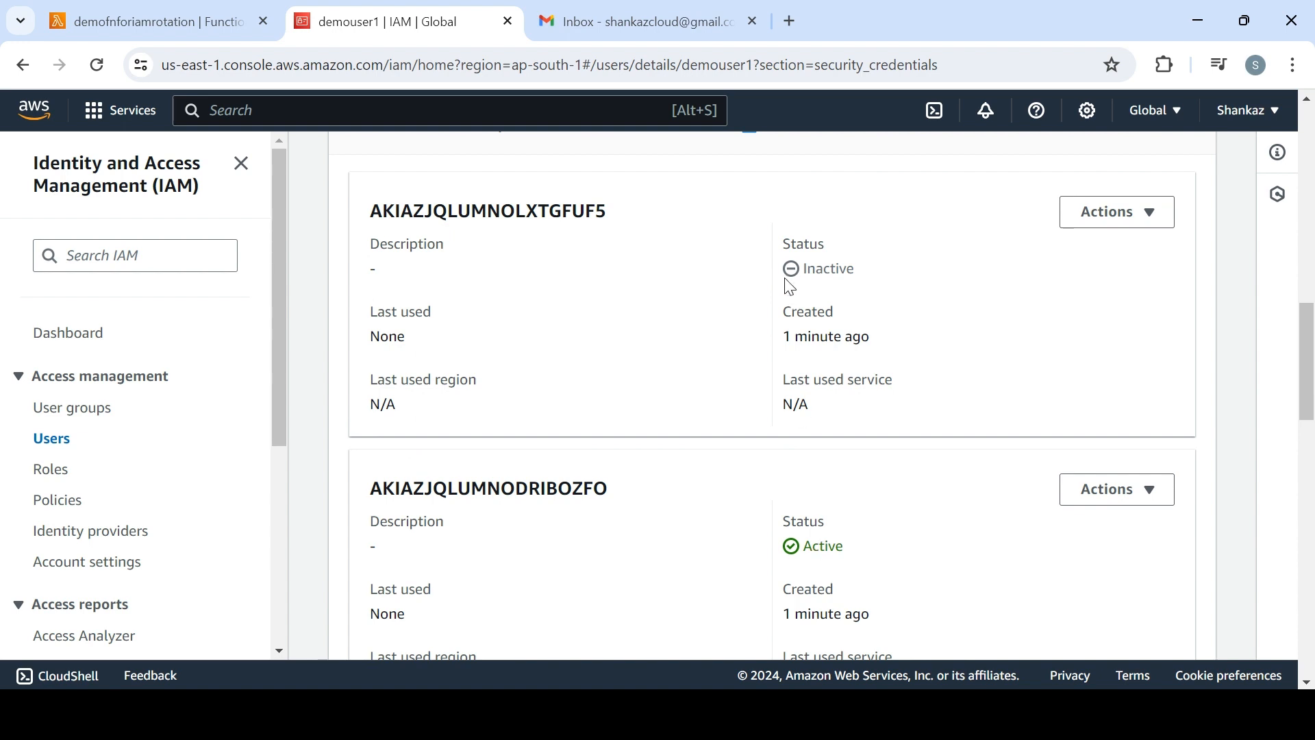
{"action": "left_click_drag", "start_coordinate": [787, 278], "coordinate": [854, 291]}
{"action": "left_click_drag", "start_coordinate": [866, 551], "coordinate": [769, 546]}
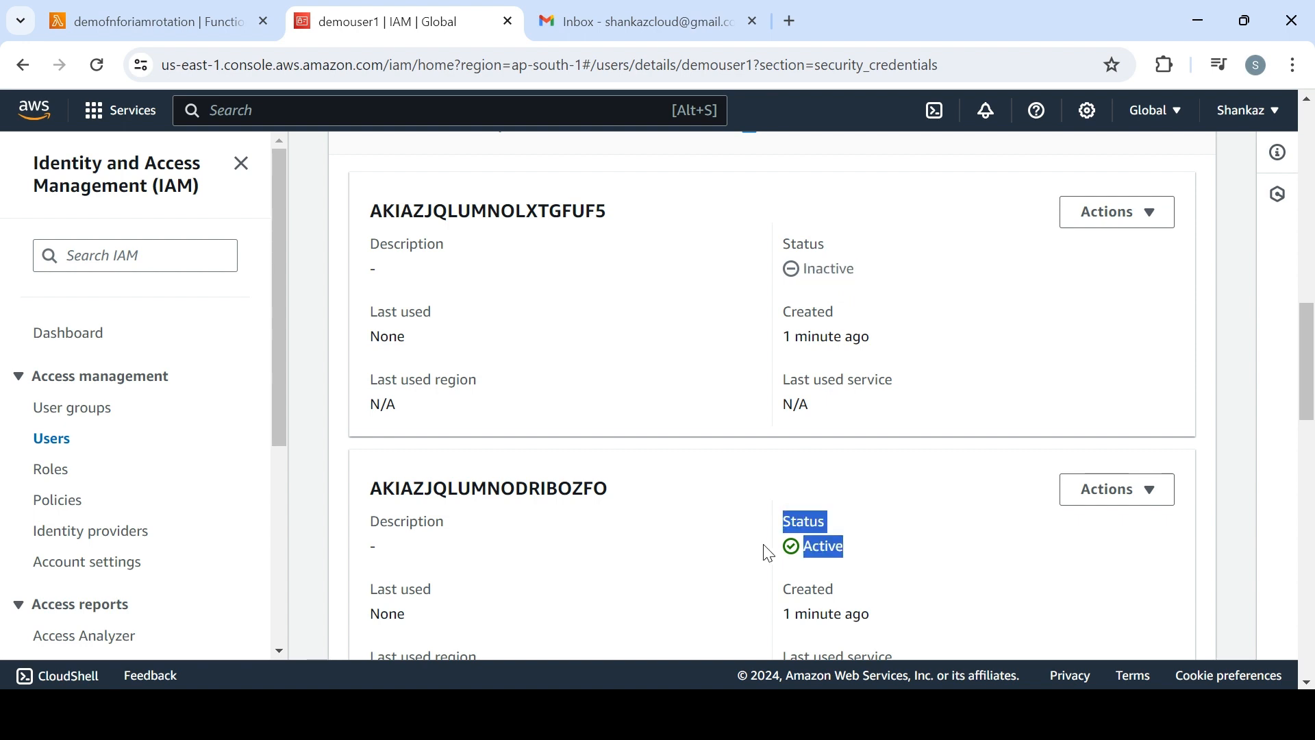